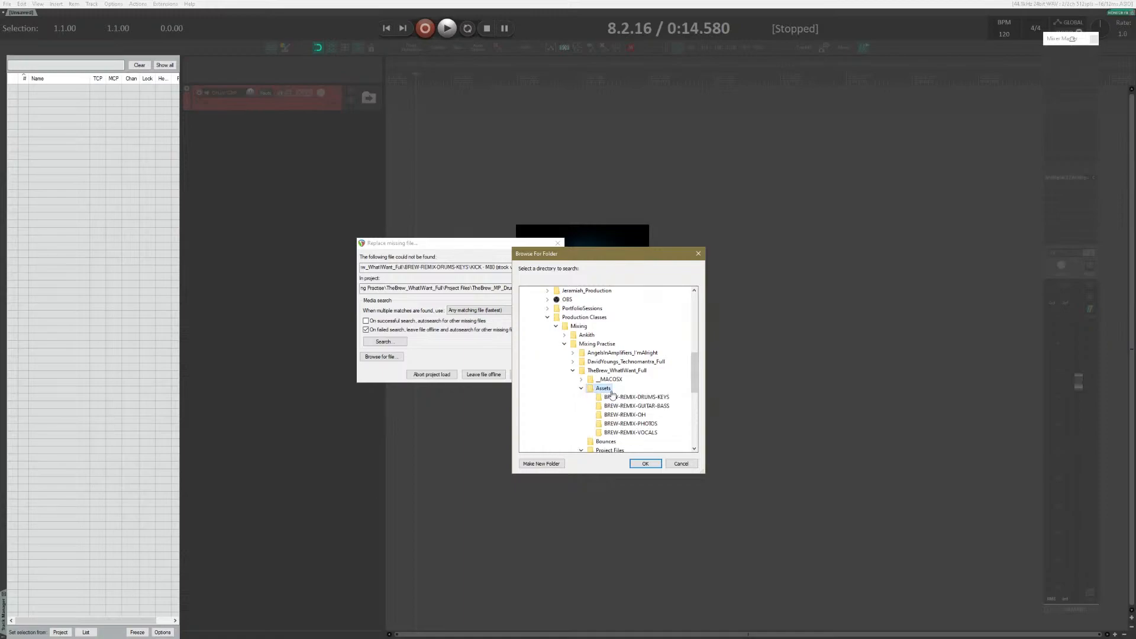
Relink the project's missing audio files by searching TheBrew_WhatIWant_Full's Assets folder, including for the missing OH XY RIGHT file.
left_click(645, 464)
left_click(385, 341)
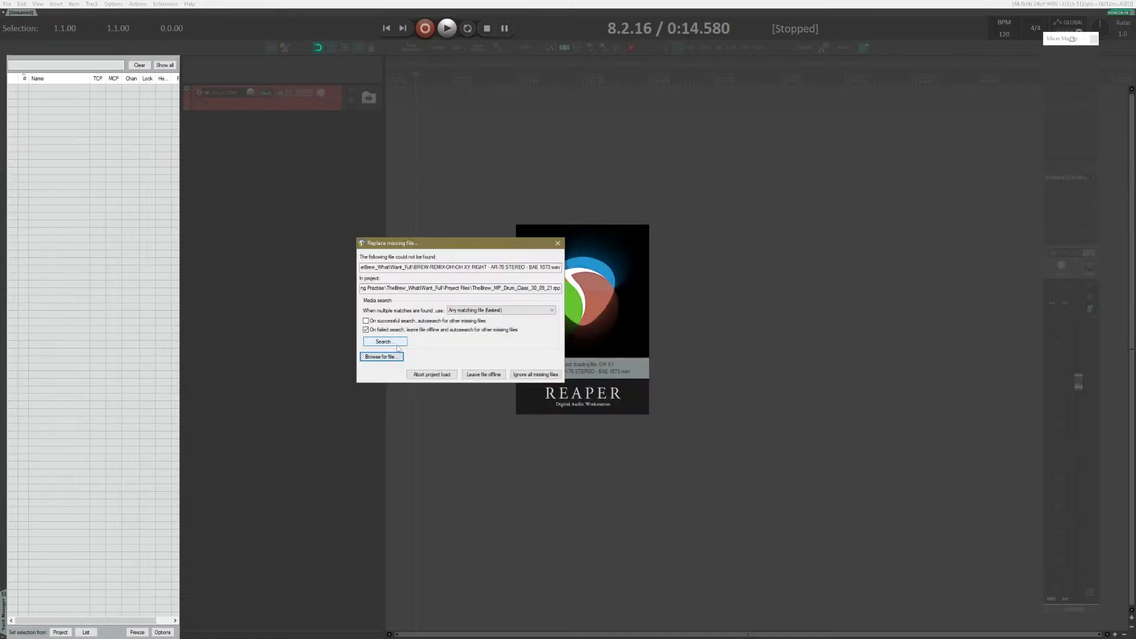
left_click_drag(694, 322, 694, 400)
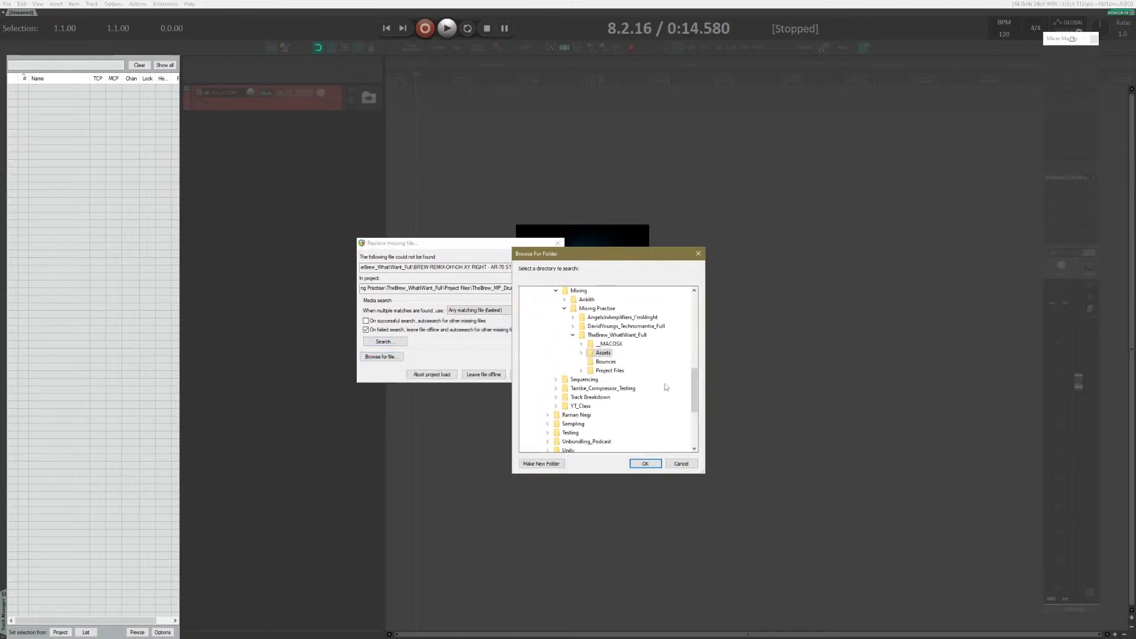
left_click(599, 354)
left_click(645, 463)
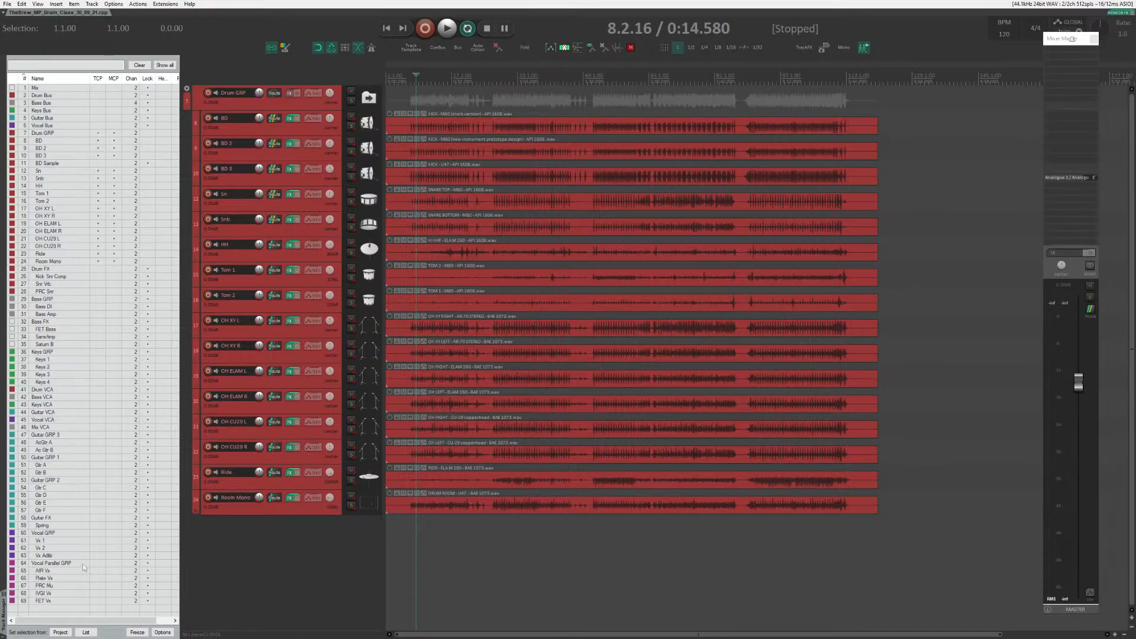
Open a new project tab from the Monohive - Mixing - General template, dismissing the project settings and save prompts.
left_click(7, 4)
left_click(26, 22)
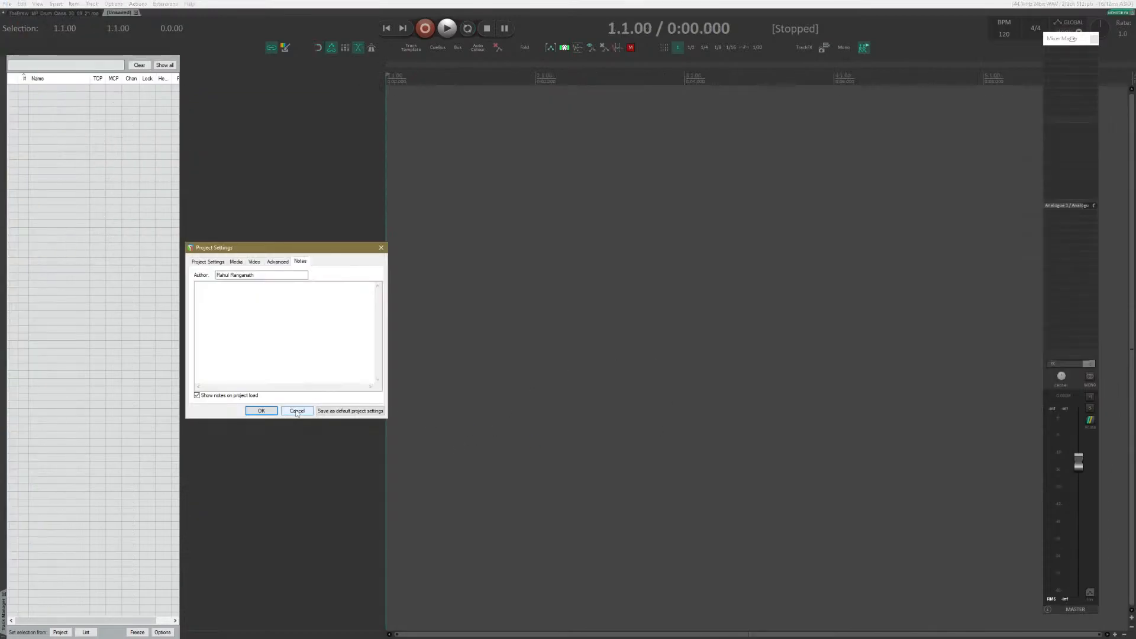
left_click(297, 411)
left_click(815, 624)
left_click(7, 3)
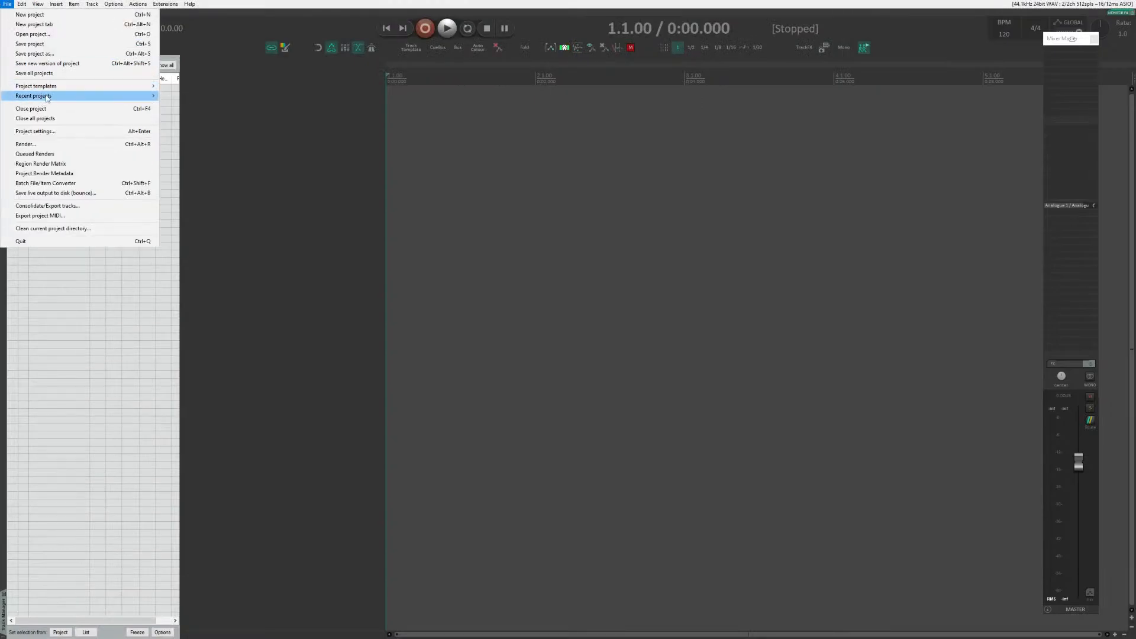
mouse_move(88, 86)
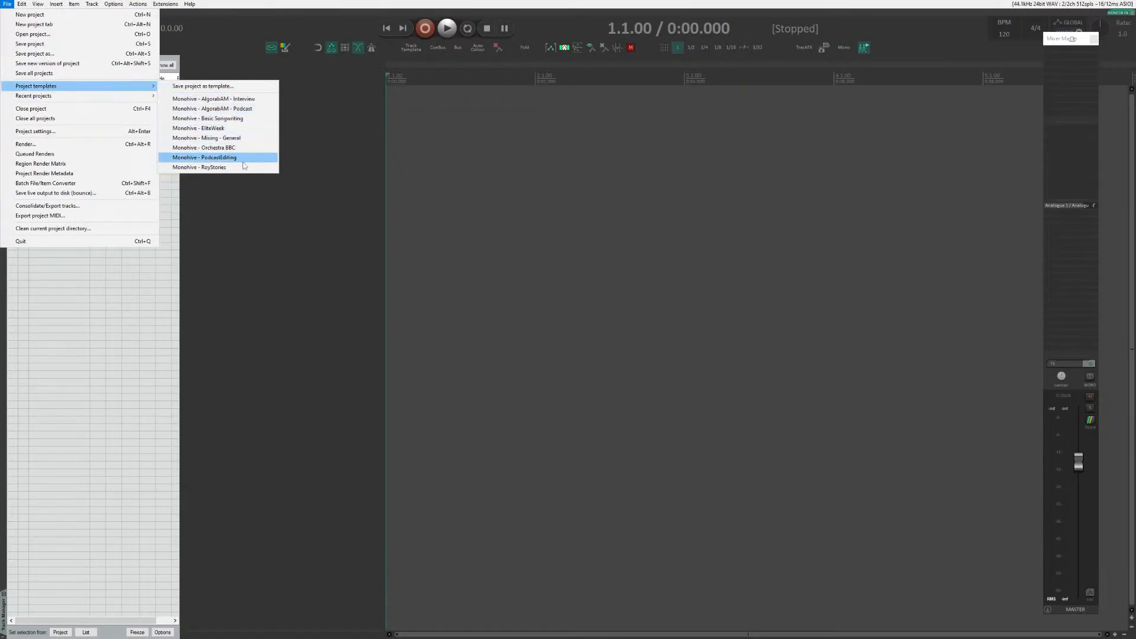
left_click(238, 138)
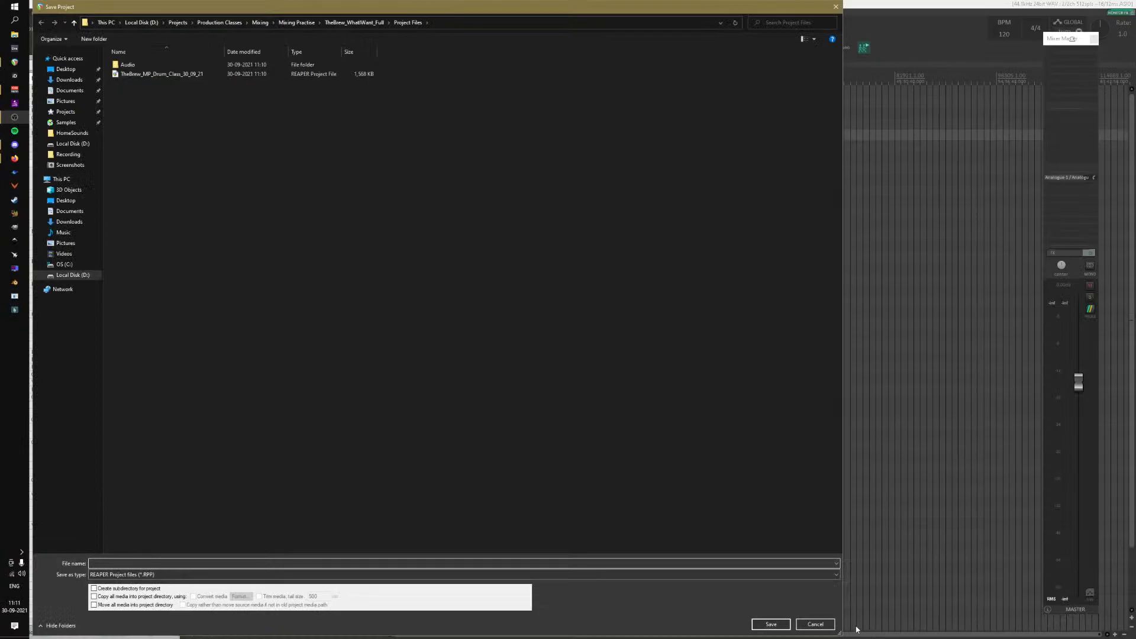
left_click(820, 626)
Examine the template's channel layout in the mixer, from the mix and instrument buses to the vocal parallel tracks.
key("ctrl+m")
left_click_drag(422, 635, 1022, 637)
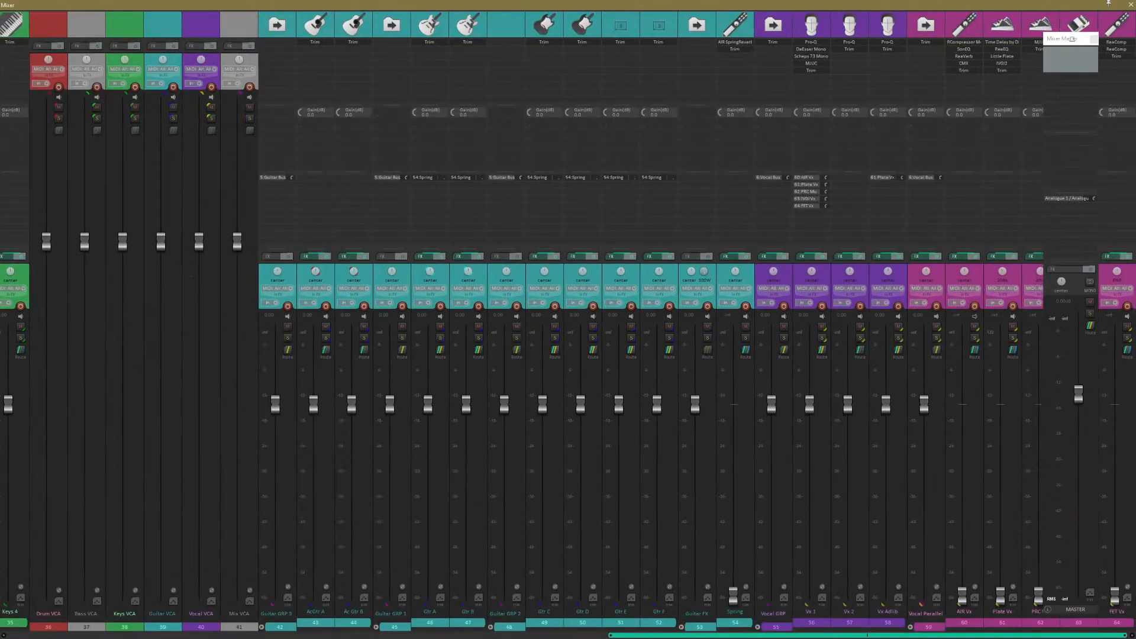
left_click(1131, 5)
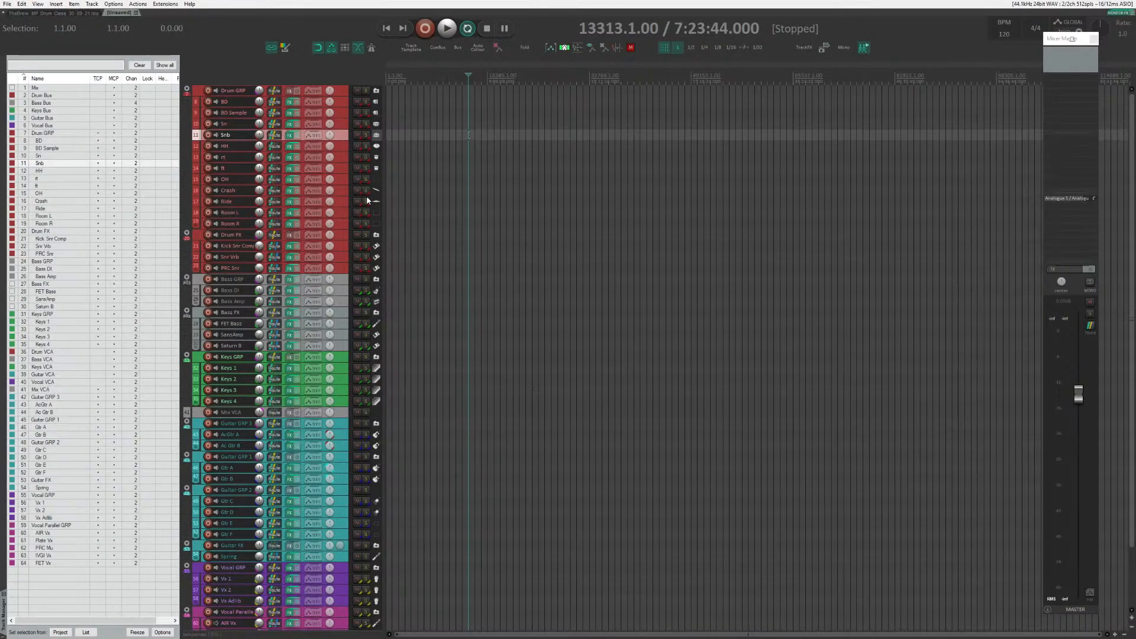
key("ctrl+m")
left_click_drag(535, 635, 177, 568)
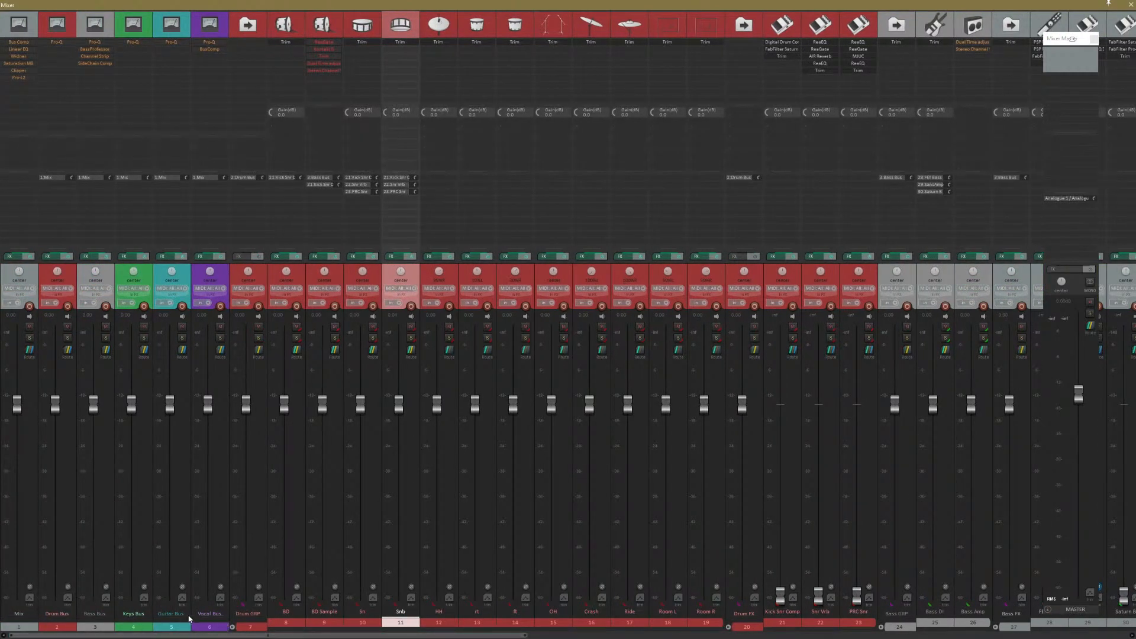
left_click(1129, 4)
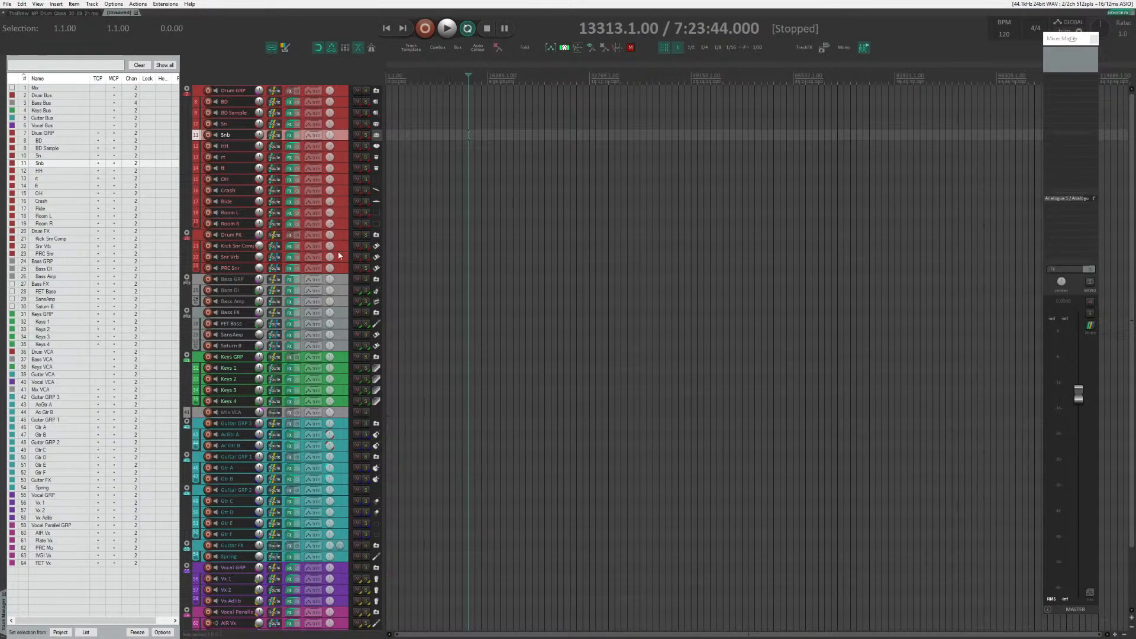
key("ctrl+m")
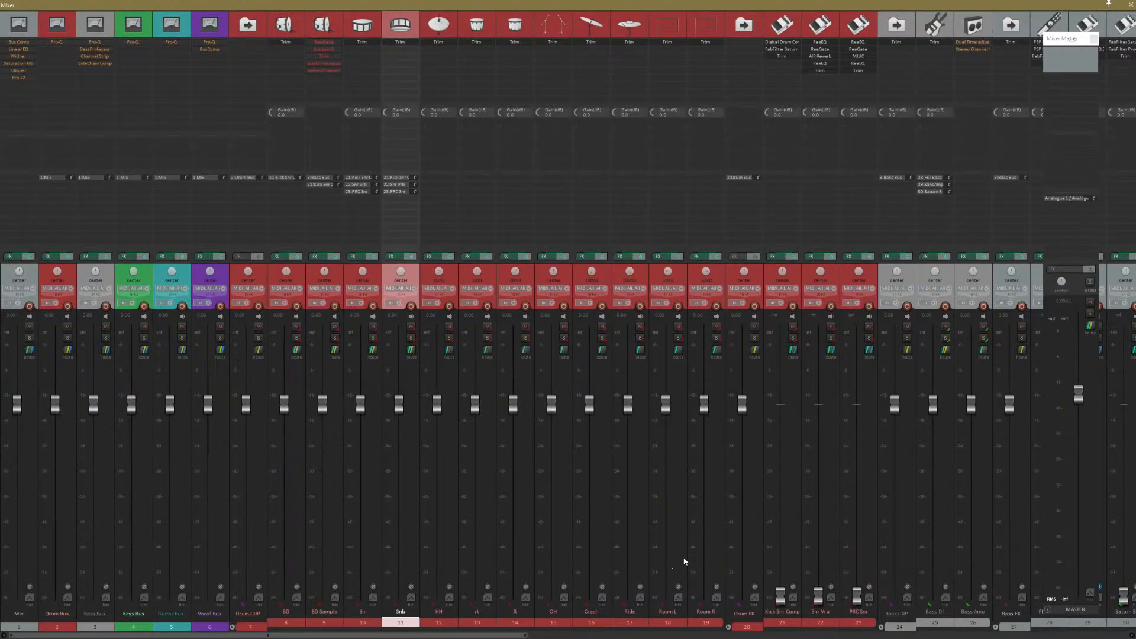
left_click(764, 526)
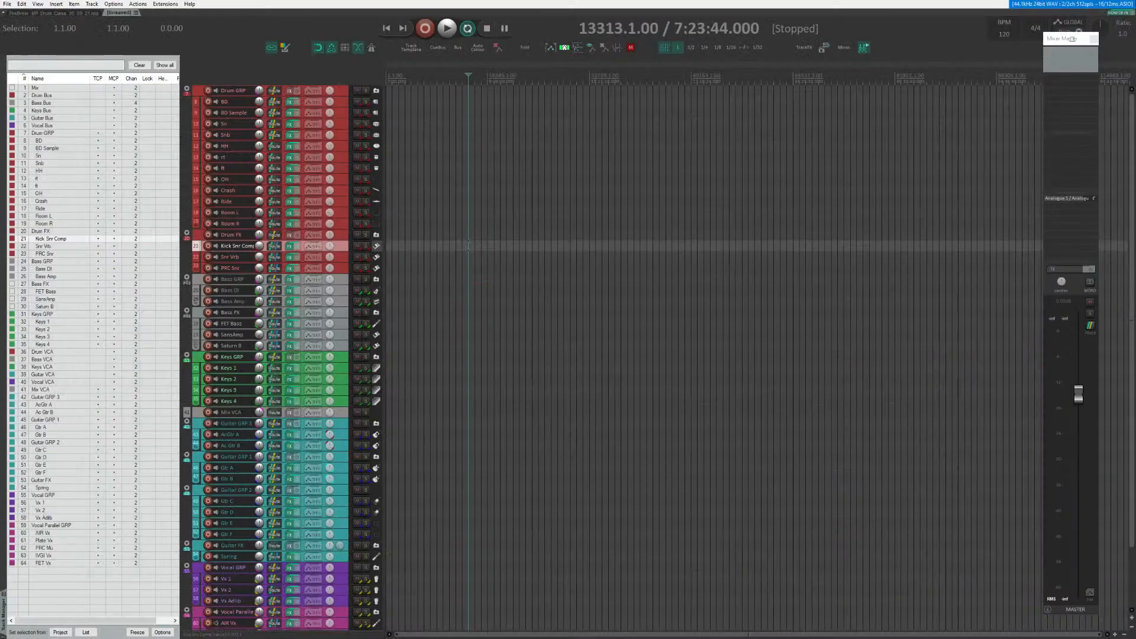
left_click(1131, 5)
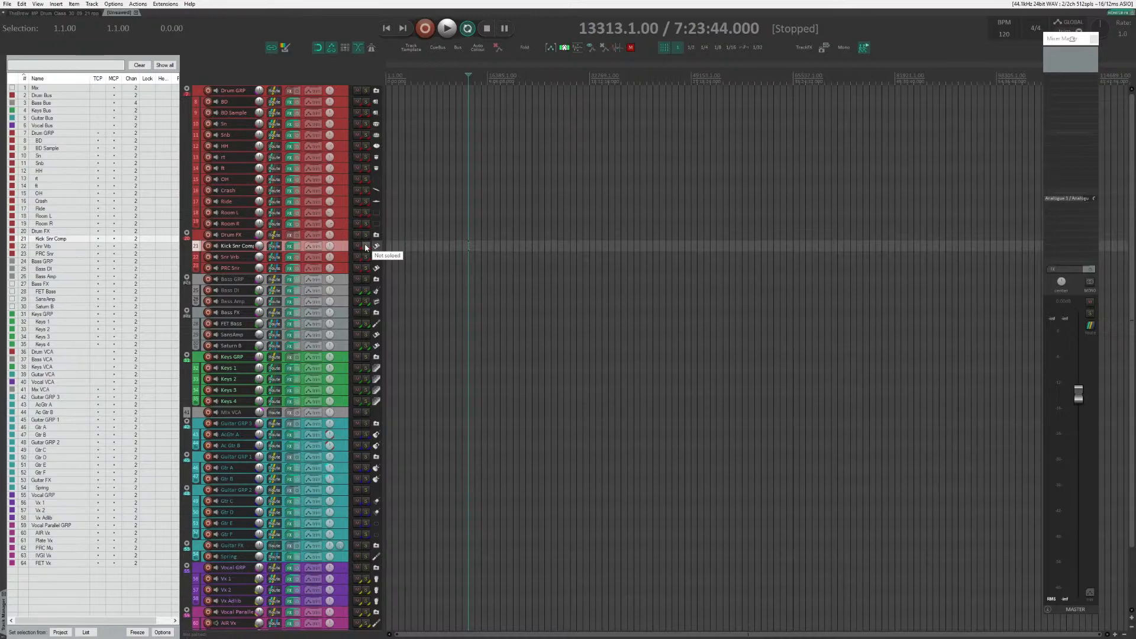
Look through the template's drum, drum FX and bass tracks, and return to the TheBrew_MP_Drum_Class_30_09_21 project.
left_click(345, 269)
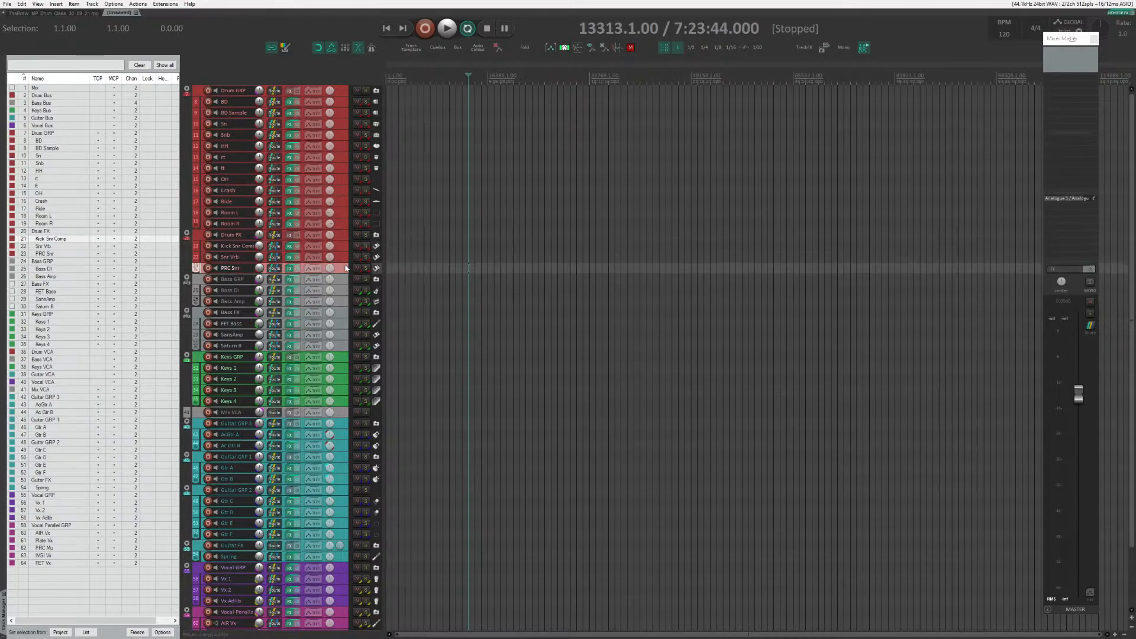
left_click(337, 171)
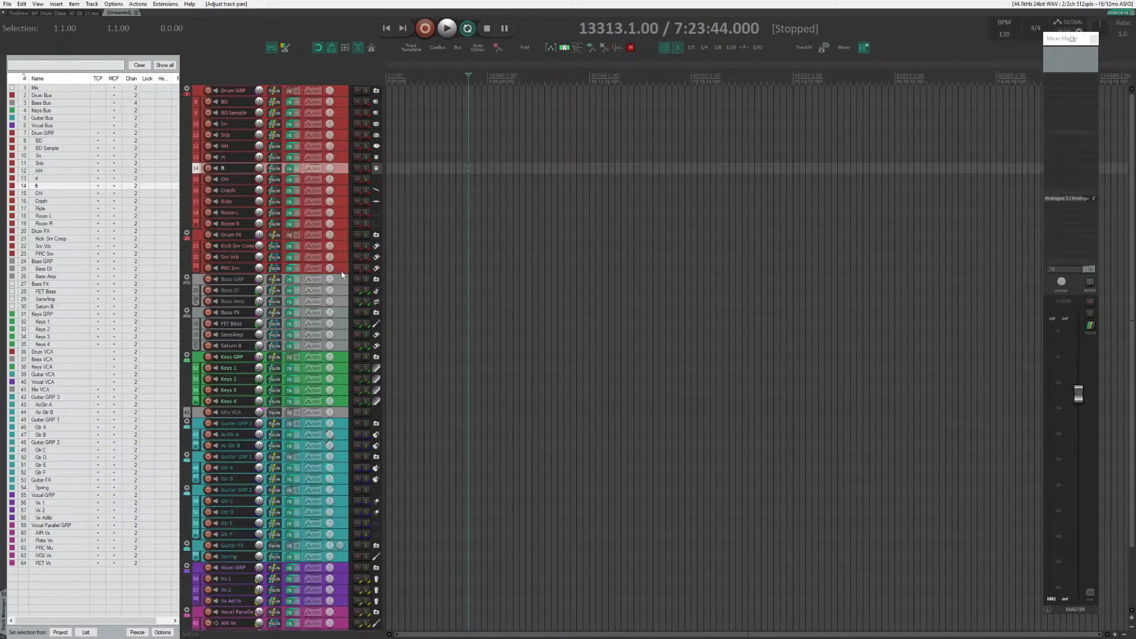
left_click(342, 273)
left_click(343, 290)
left_click(344, 301)
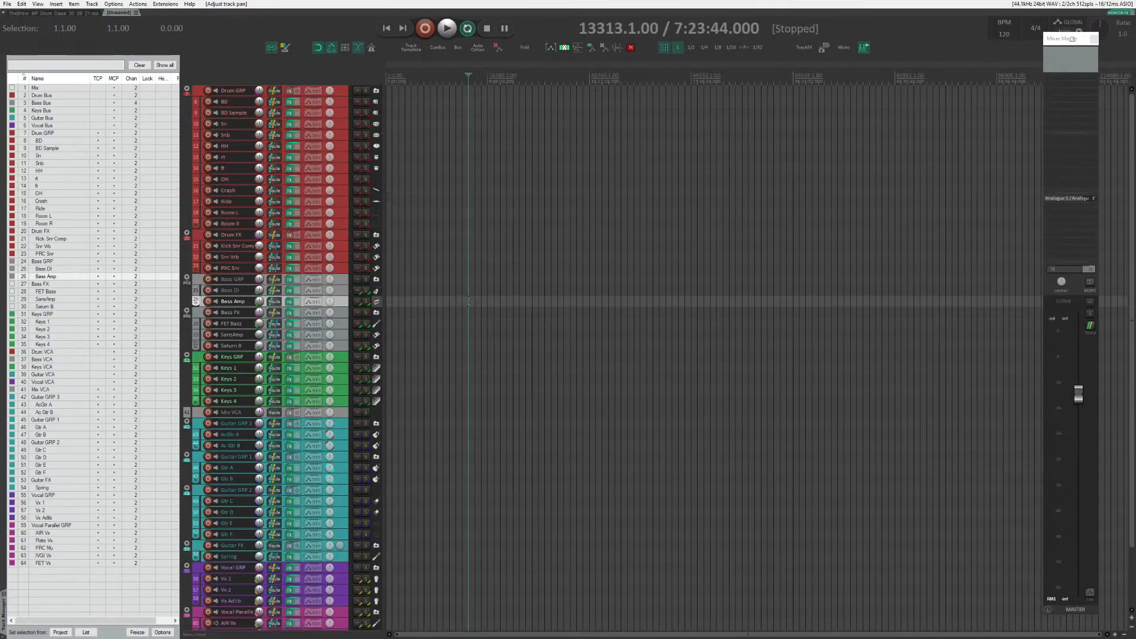
scroll(670, 277, "up", 4)
left_click_drag(1133, 325, 1133, 158)
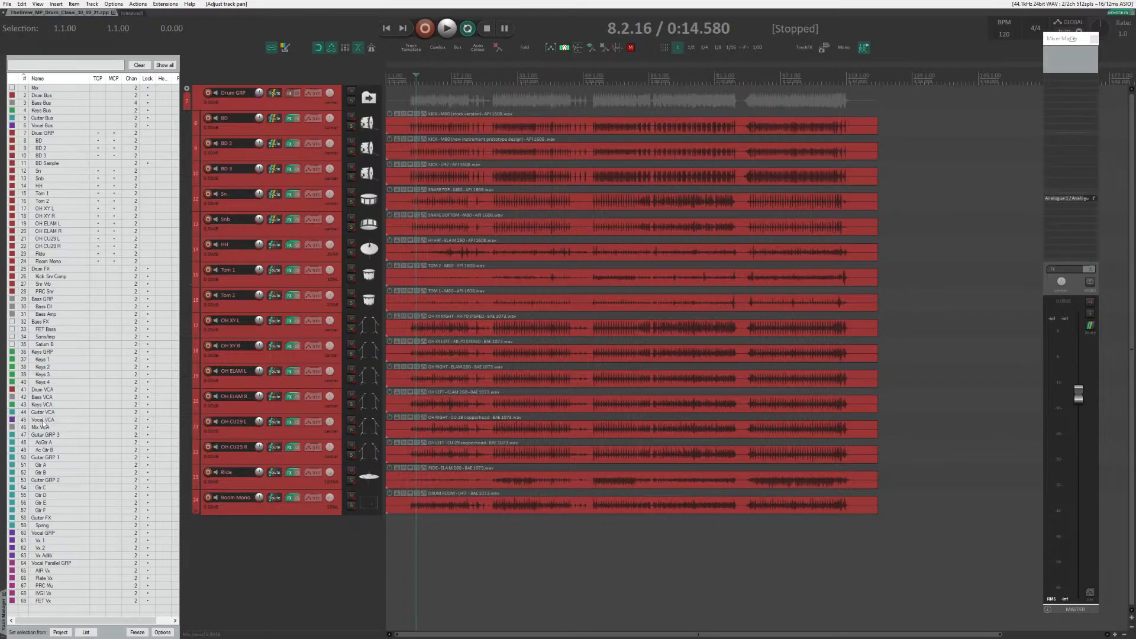
Unlock and show the hidden tracks from Kick Snr Comp through FET Vx, and hide and lock them again.
left_click(70, 276)
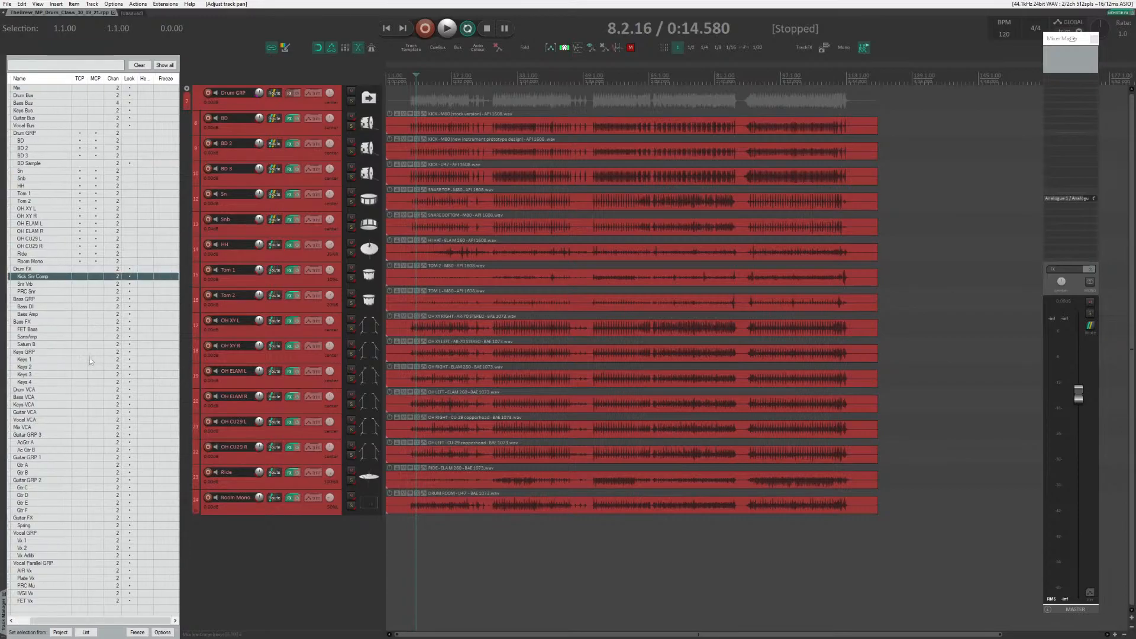
left_click(148, 601, "shift")
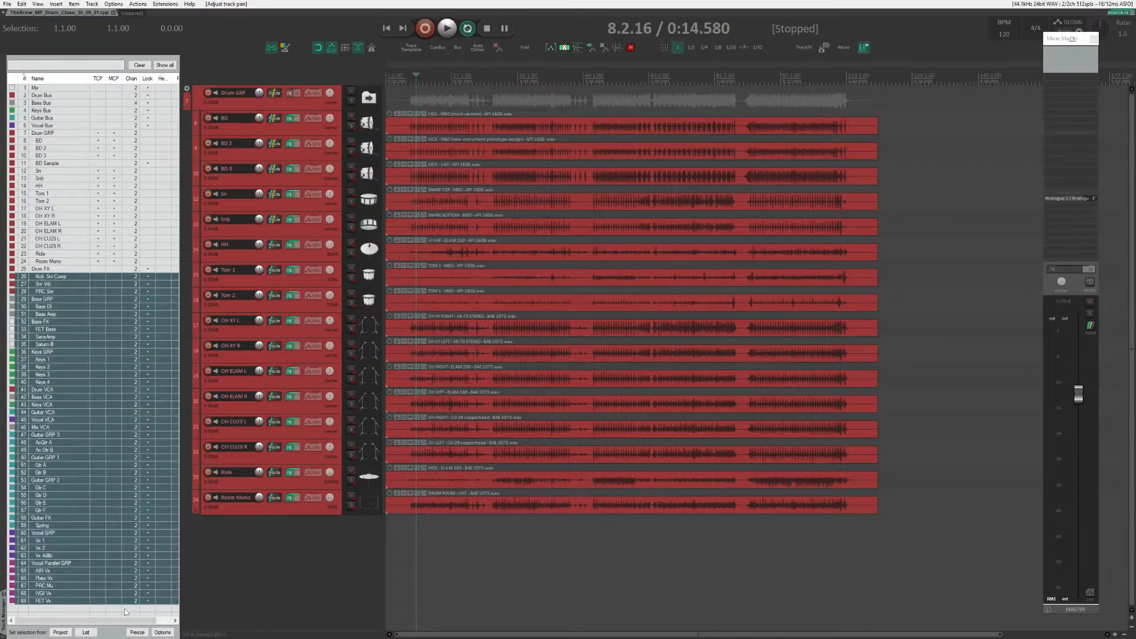
left_click(148, 603)
left_click(100, 602)
mouse_move(1133, 233)
left_mouse_down()
mouse_move(1134, 602)
mouse_move(1124, 219)
left_mouse_up()
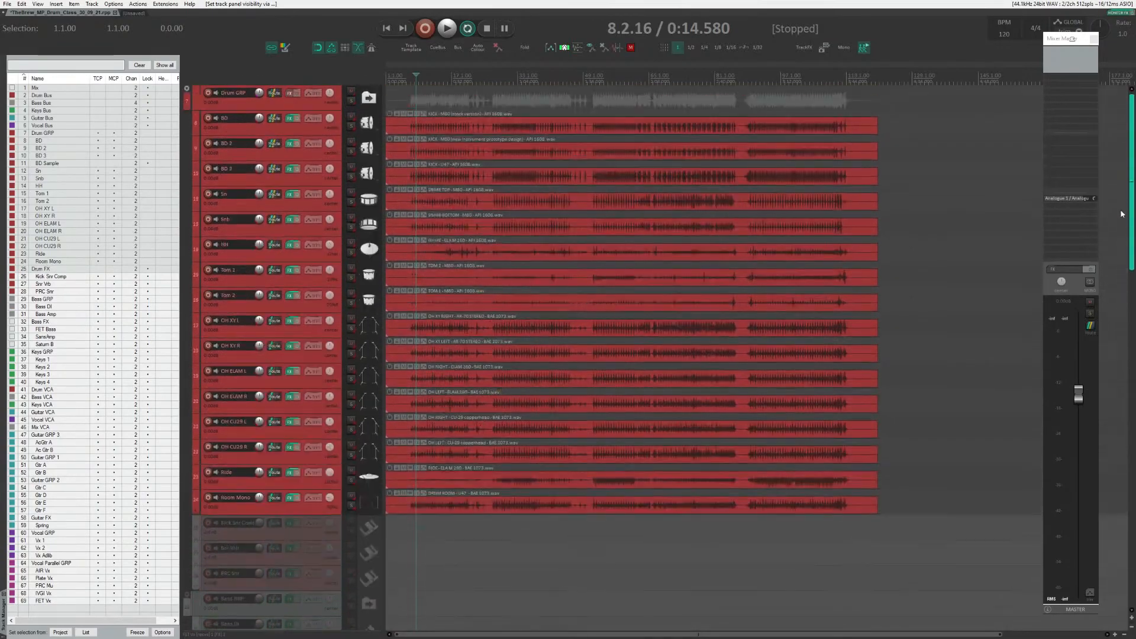
left_click(115, 600)
left_click(100, 600)
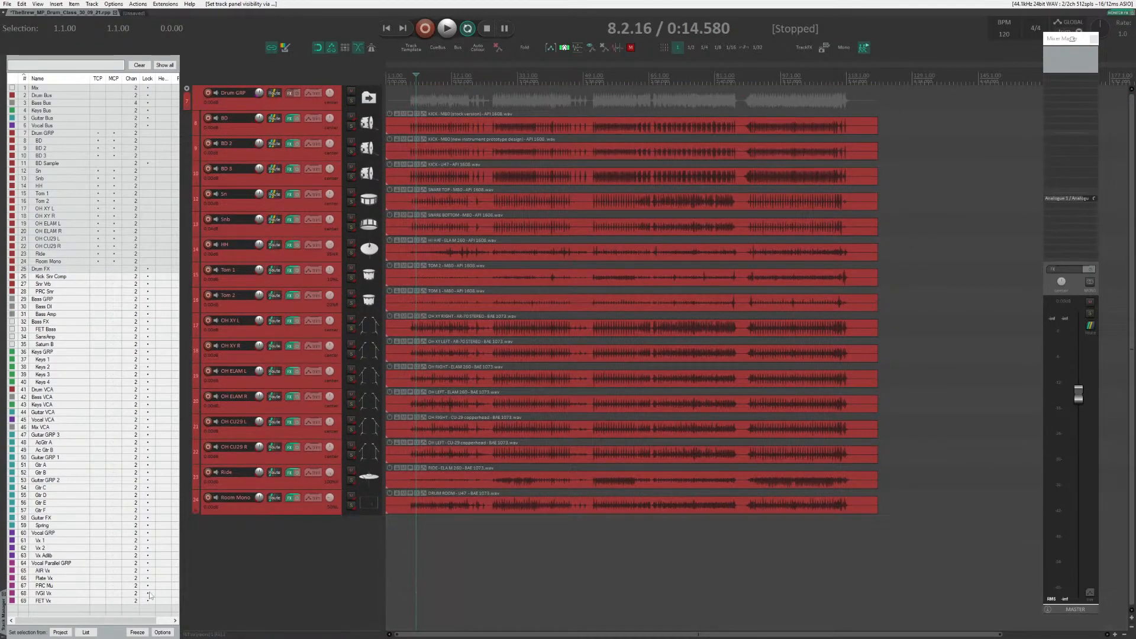
Place the edit cursor at about 0:28 on the timeline and close the floating master mixer window.
left_click(334, 270)
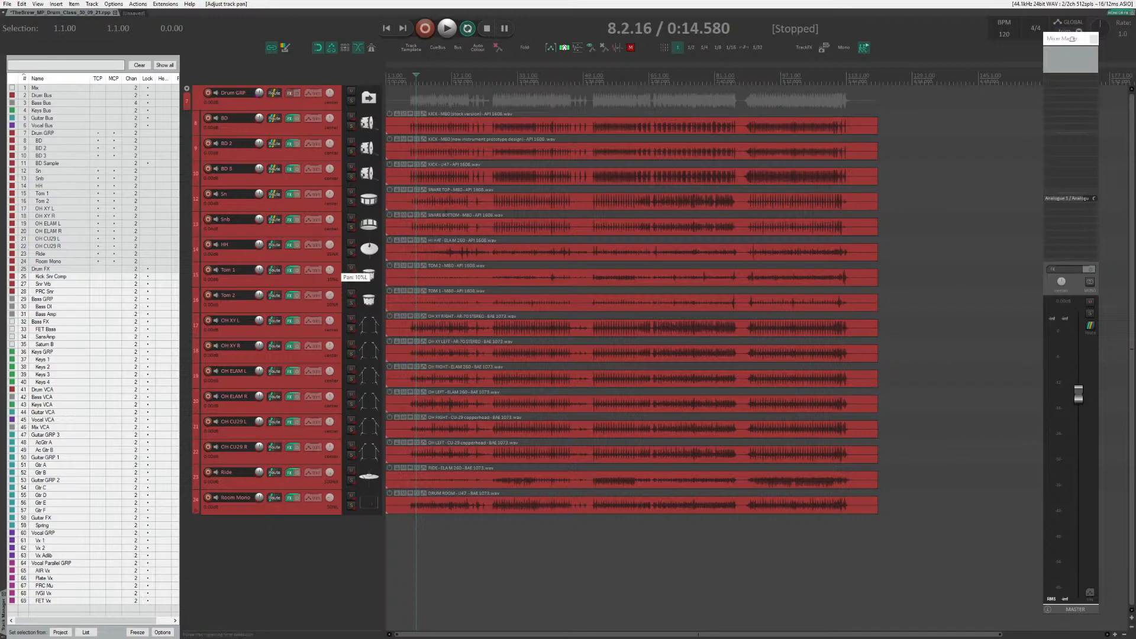
left_click(444, 75)
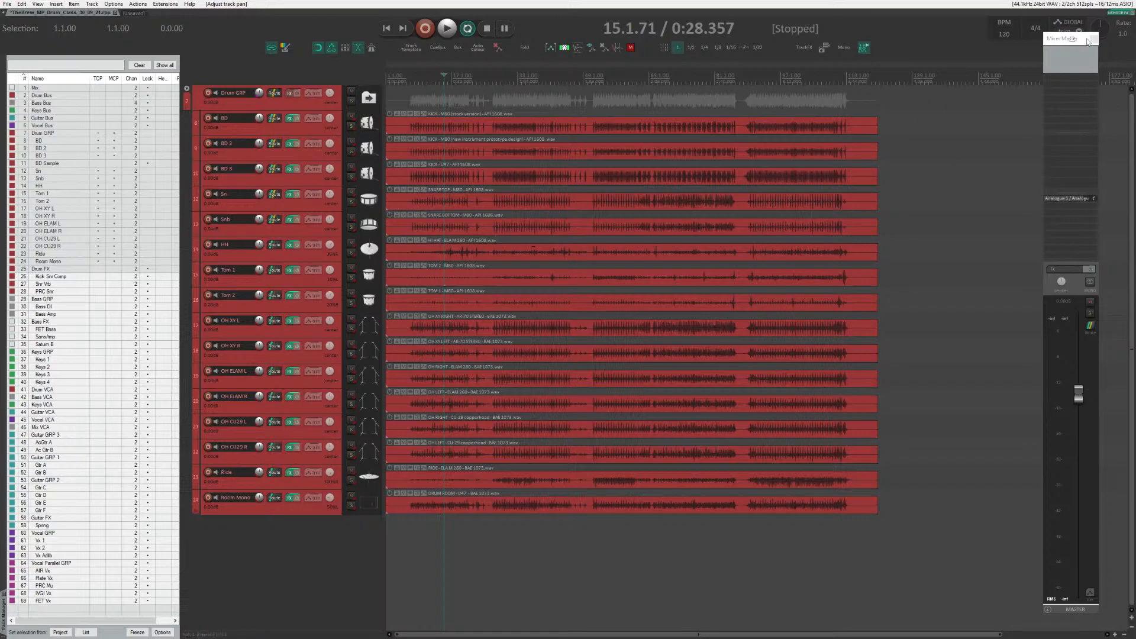
left_click(1093, 39)
Take a brief look at the Media Explorer and close the unneeded template project tab.
key("ctrl+alt+x")
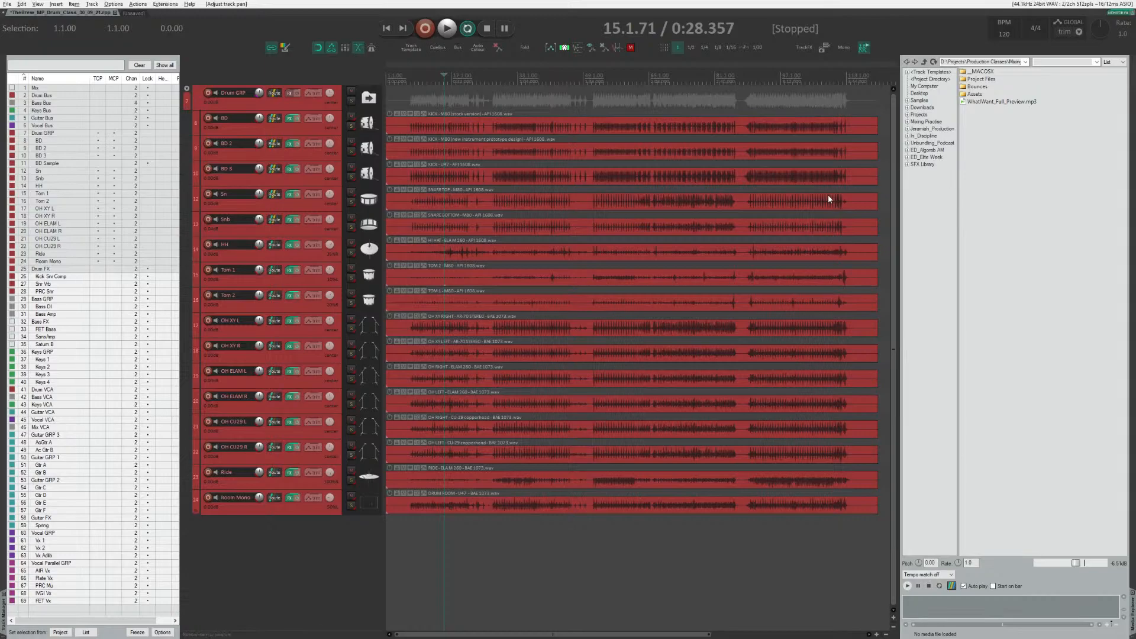
key("ctrl+alt+x")
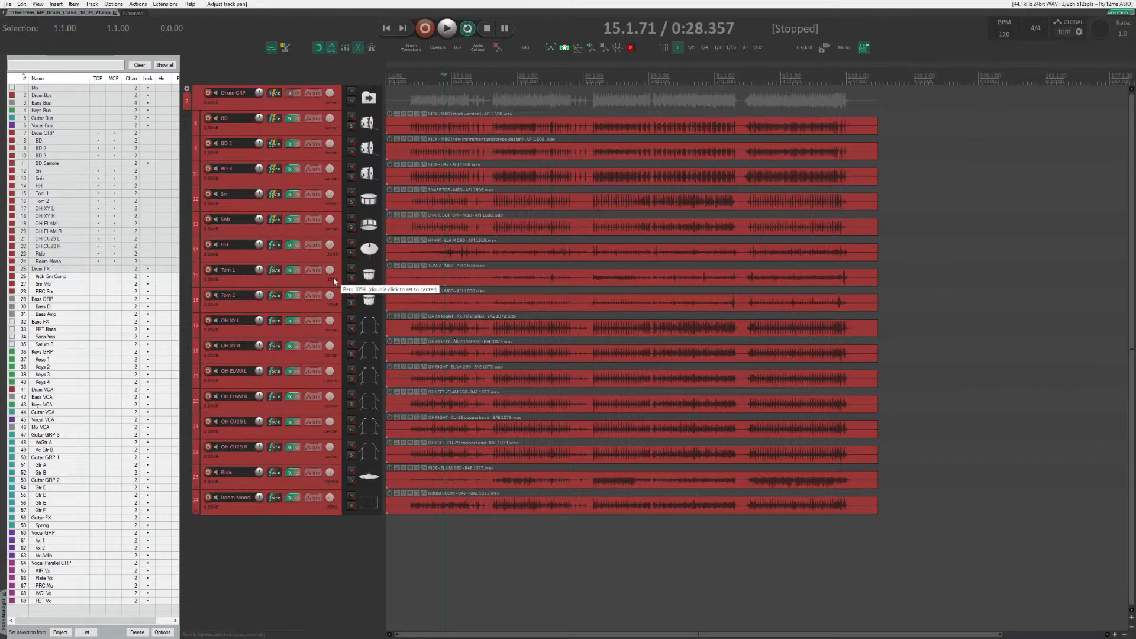
left_click(133, 13)
left_click(141, 13)
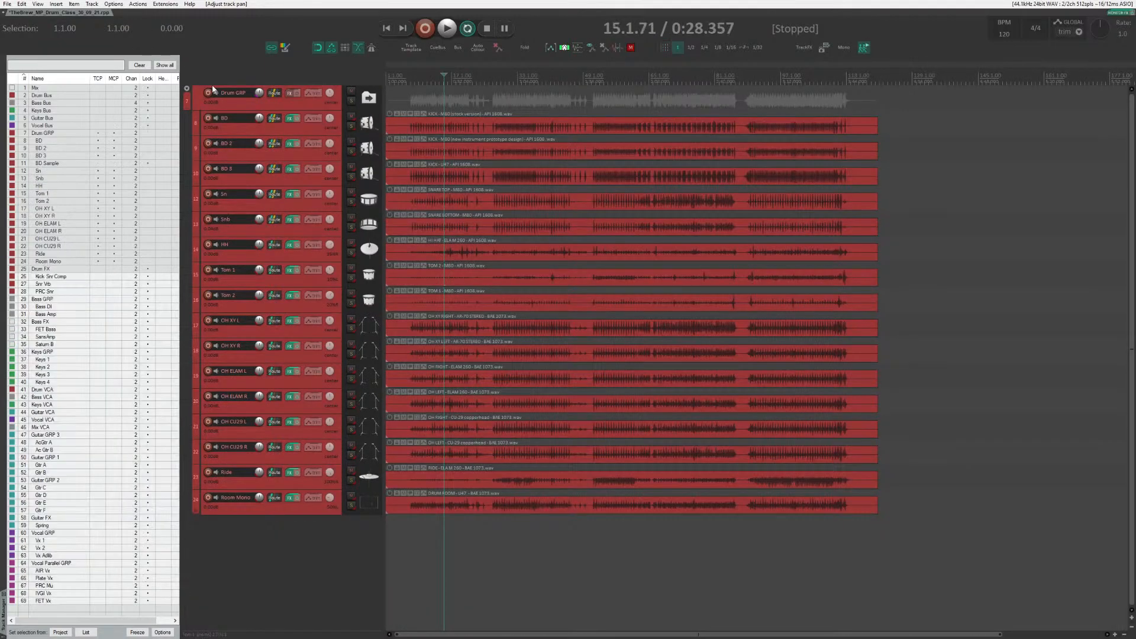
Set the audio device's ASIO driver to Voicemeeter AUX Virtual ASIO in the preferences.
key("ctrl+p")
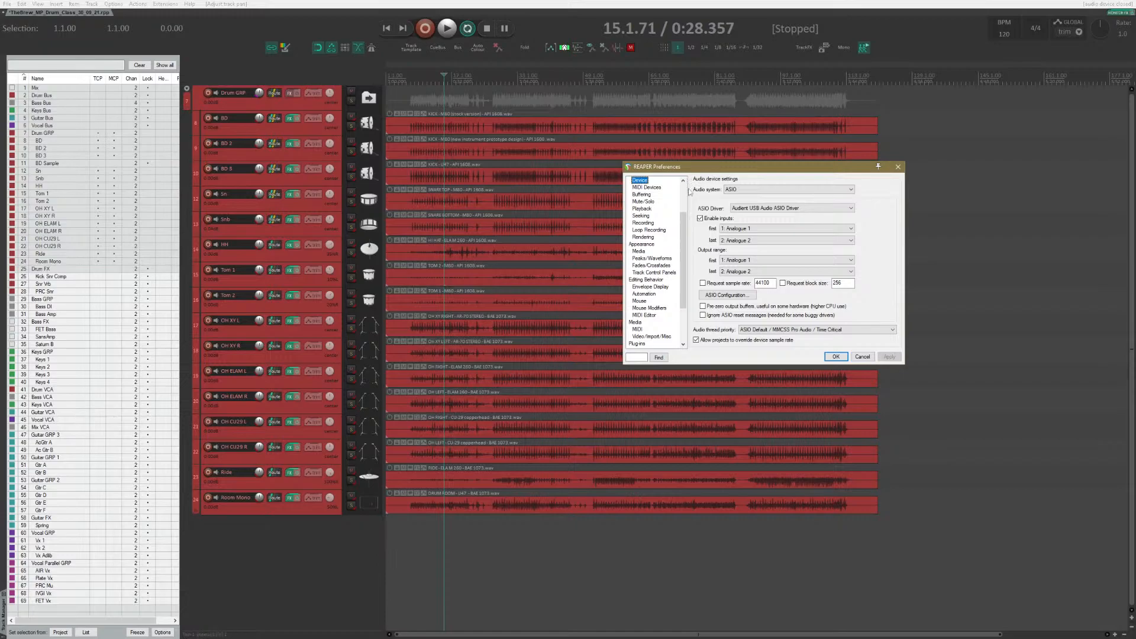
left_click(732, 208)
left_click(781, 226)
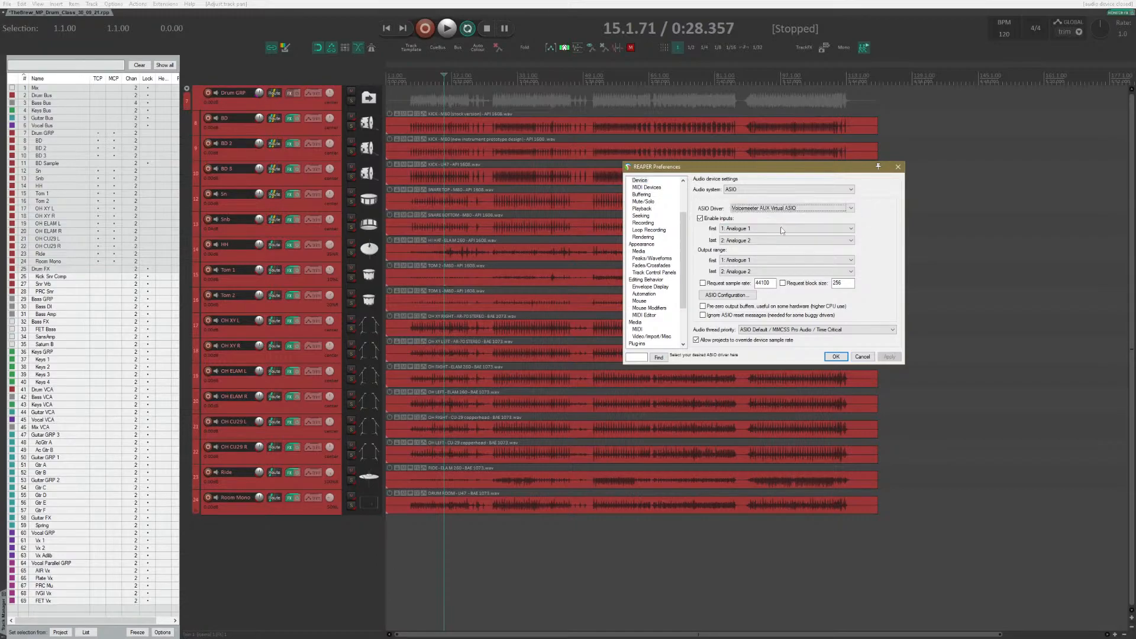
left_click(836, 357)
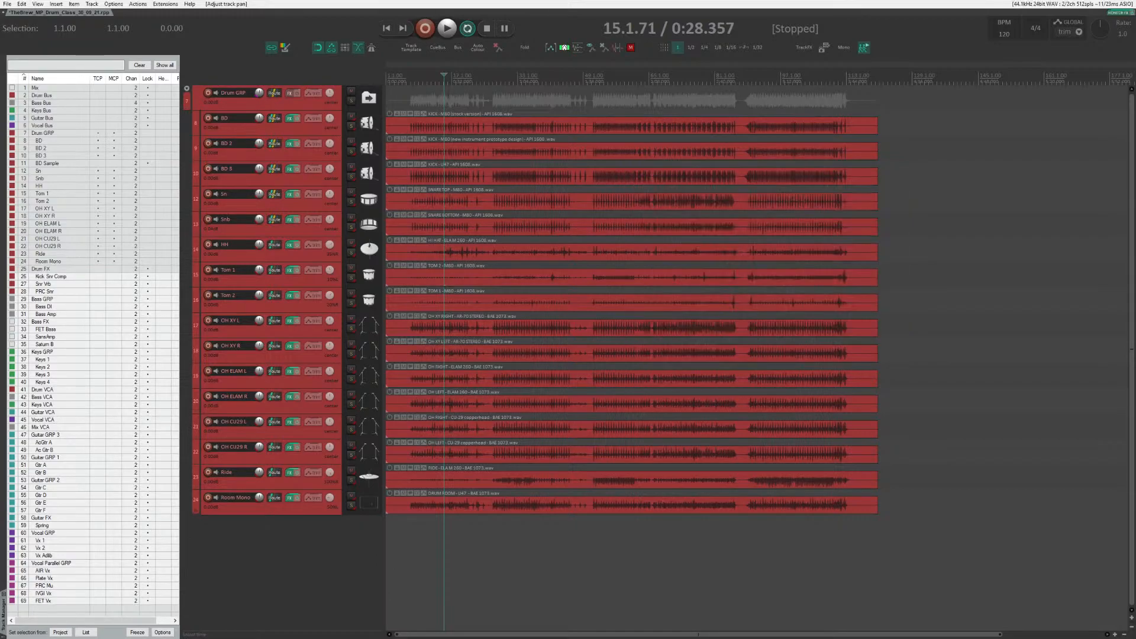
Bring the floating master mixer back into view, start playback and lower the master volume to about -10 dB.
left_click_drag(1135, 38, 1073, 38)
key("space")
left_click_drag(1079, 393, 1084, 454)
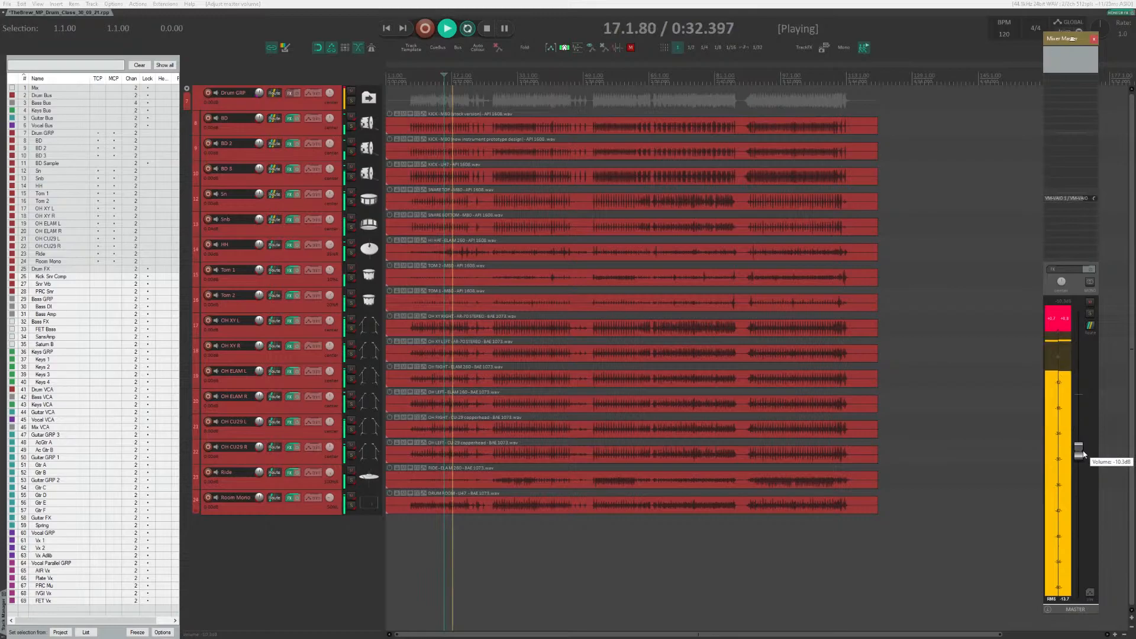
Switch to Voicemeeter Banana to check the output levels and raise REAPER's master fader slightly.
key("alt+Tab")
key("alt+Tab")
key("alt+Tab")
key("alt+Tab")
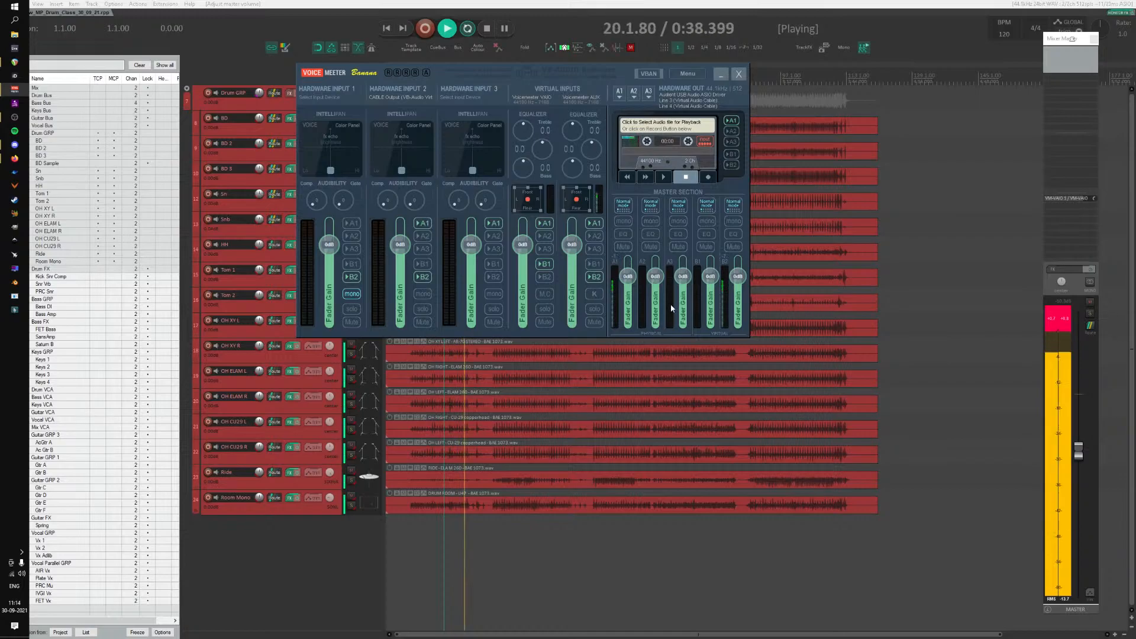
left_click_drag(1079, 455, 1079, 445)
Recheck the playback level in Voicemeeter Banana, return to REAPER and stop playback.
key("alt+Tab")
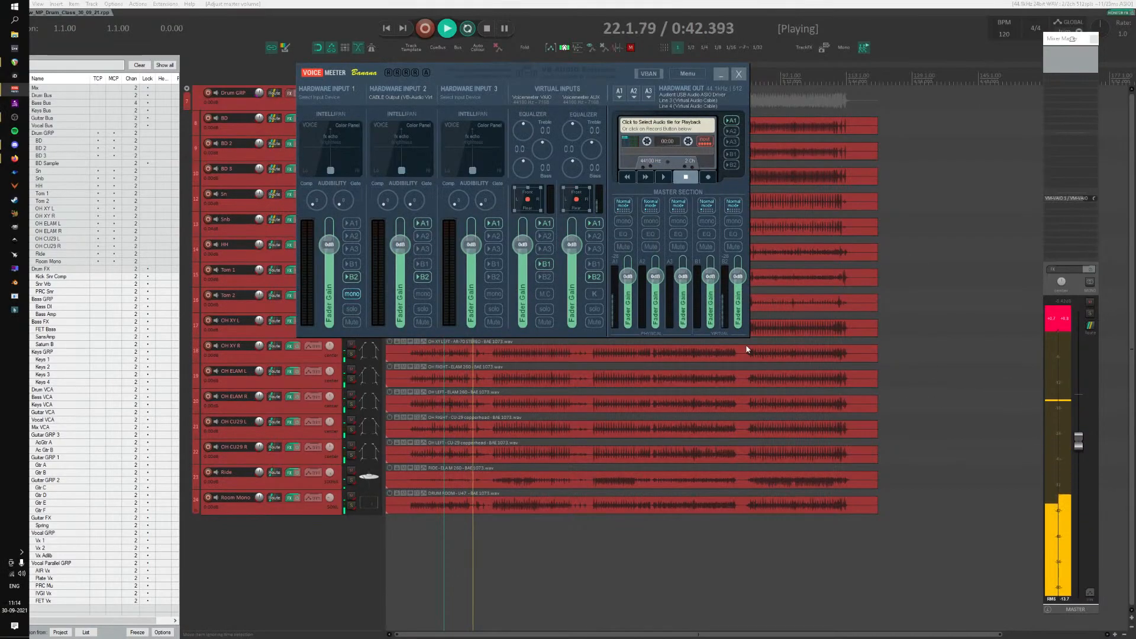
key("alt+Tab")
left_click(746, 345)
key("alt+Tab")
key("Tab")
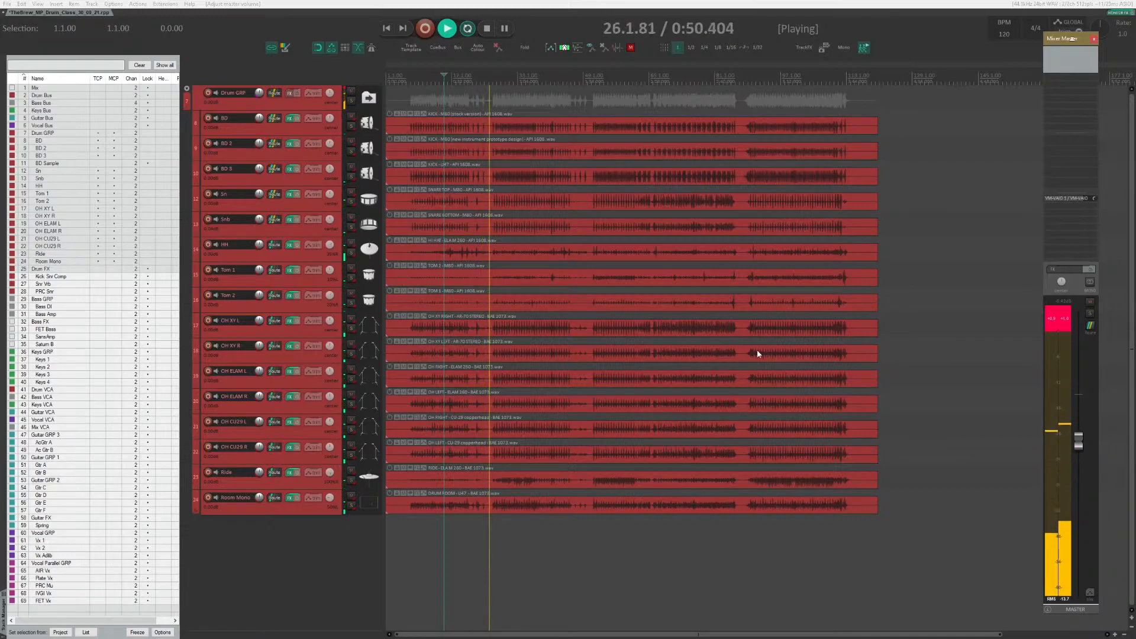
key("space")
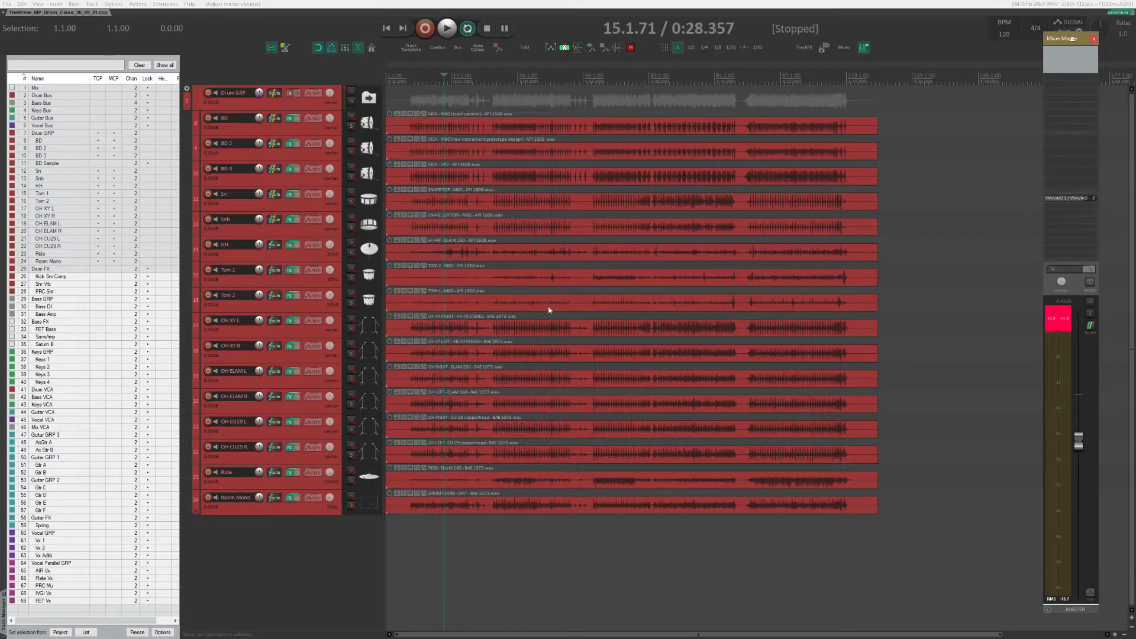
Place the edit cursor at about bar 7 of the drum project, open a new project tab and dismiss its settings.
scroll(533, 284, "up", 4)
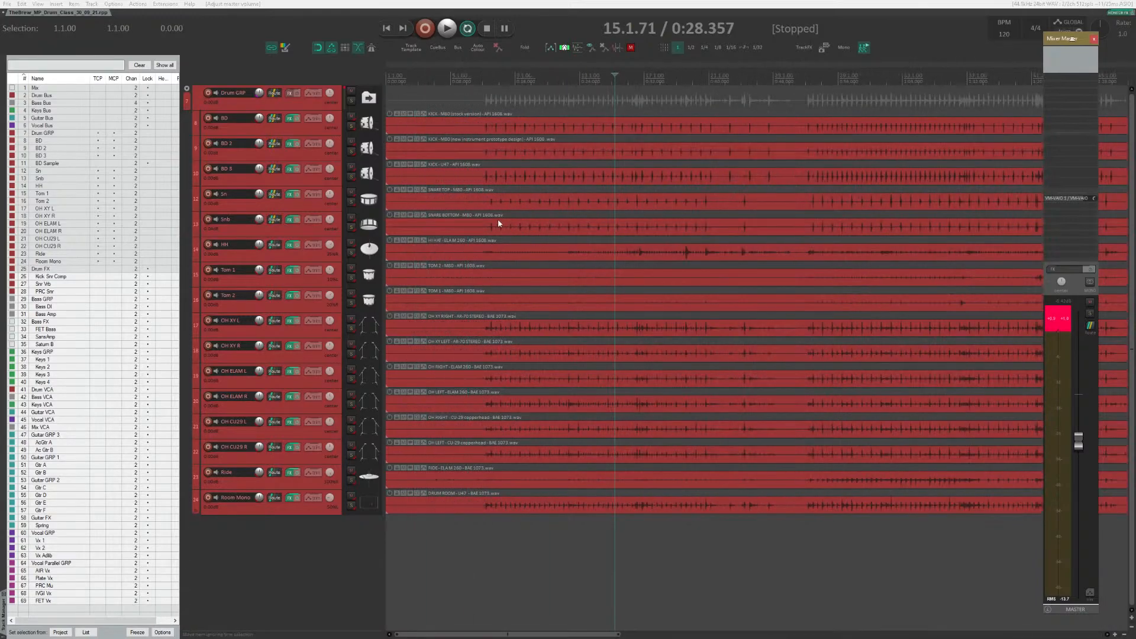
left_click(485, 99)
scroll(777, 345, "down", 3)
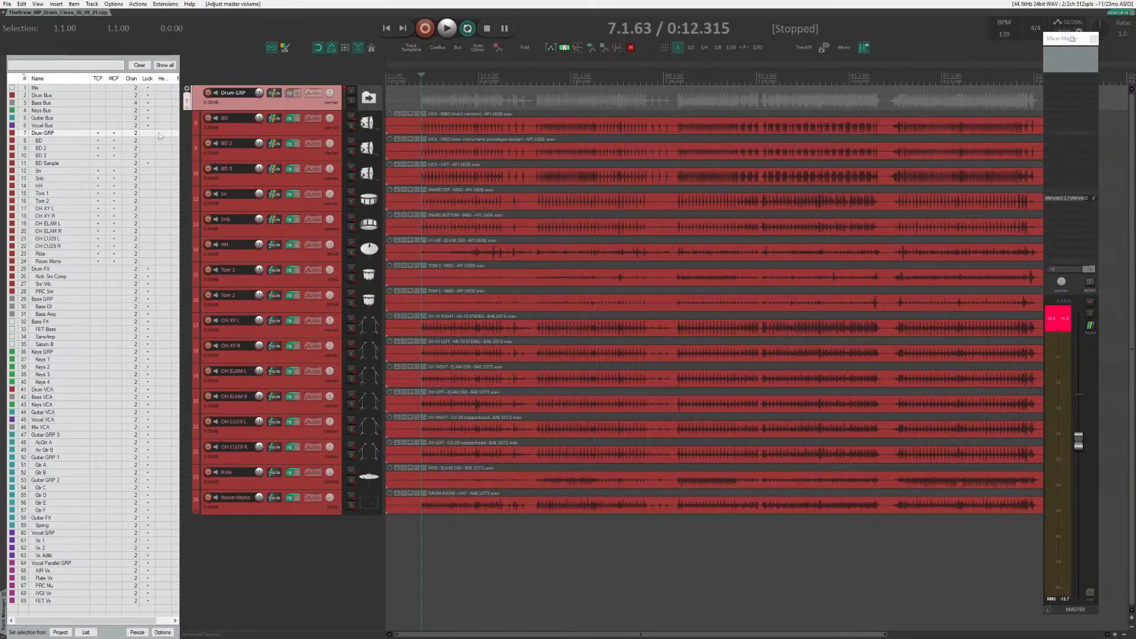
left_click(7, 4)
left_click(52, 25)
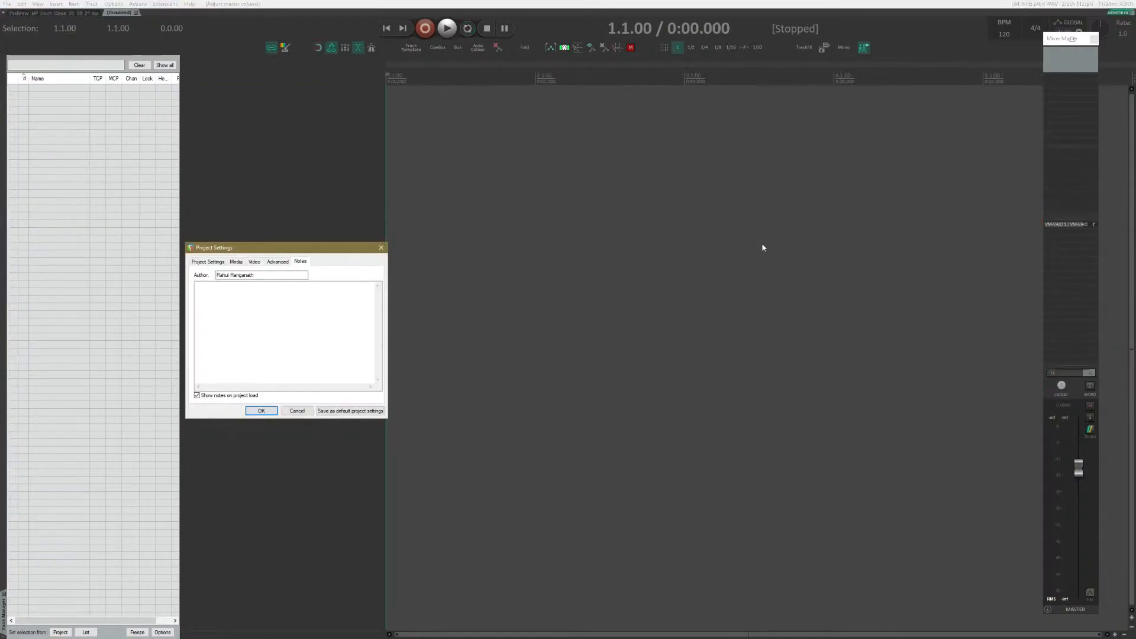
left_click(304, 410)
key("ctrl+s")
type("s")
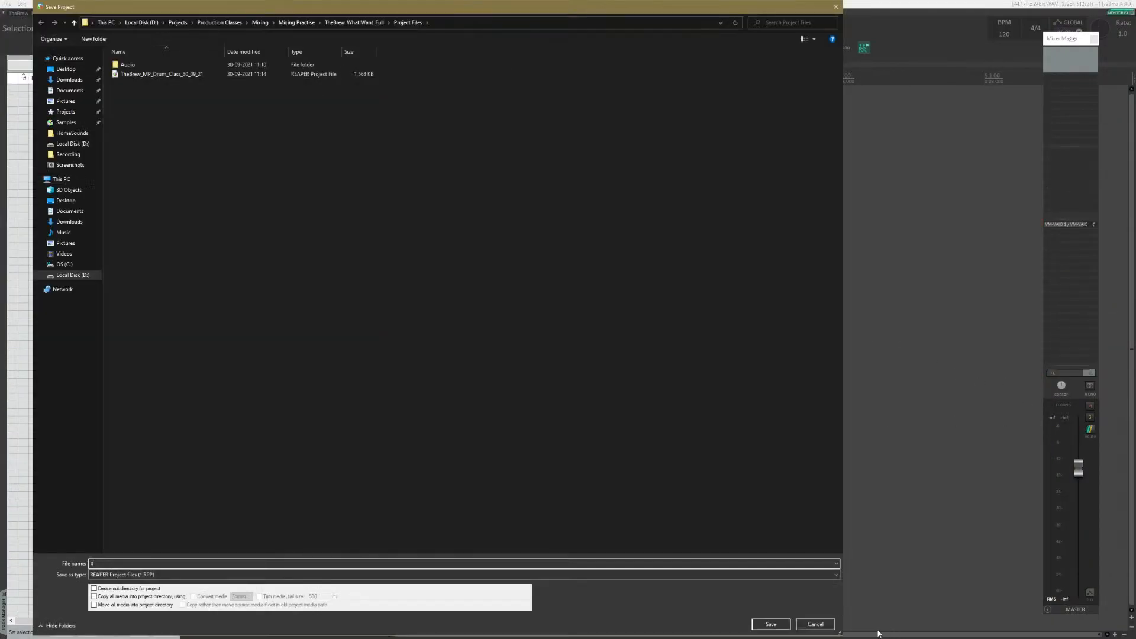
left_click(816, 625)
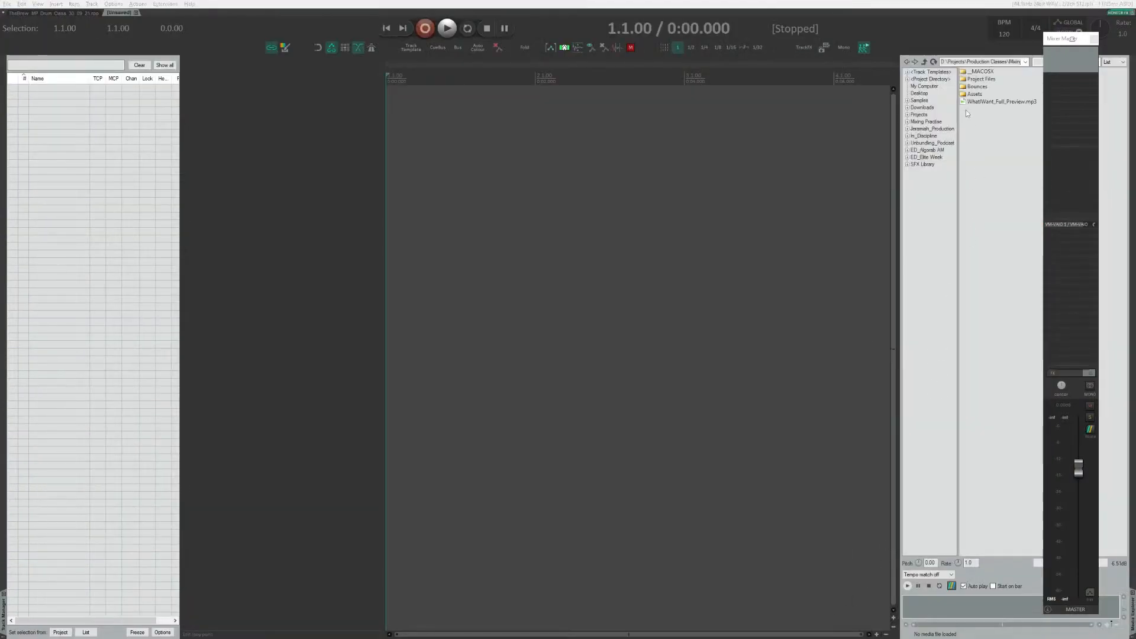
Insert WhatIWant_Full_Preview.mp3 as a new track and make the track taller to show its waveform.
double_click(1000, 102)
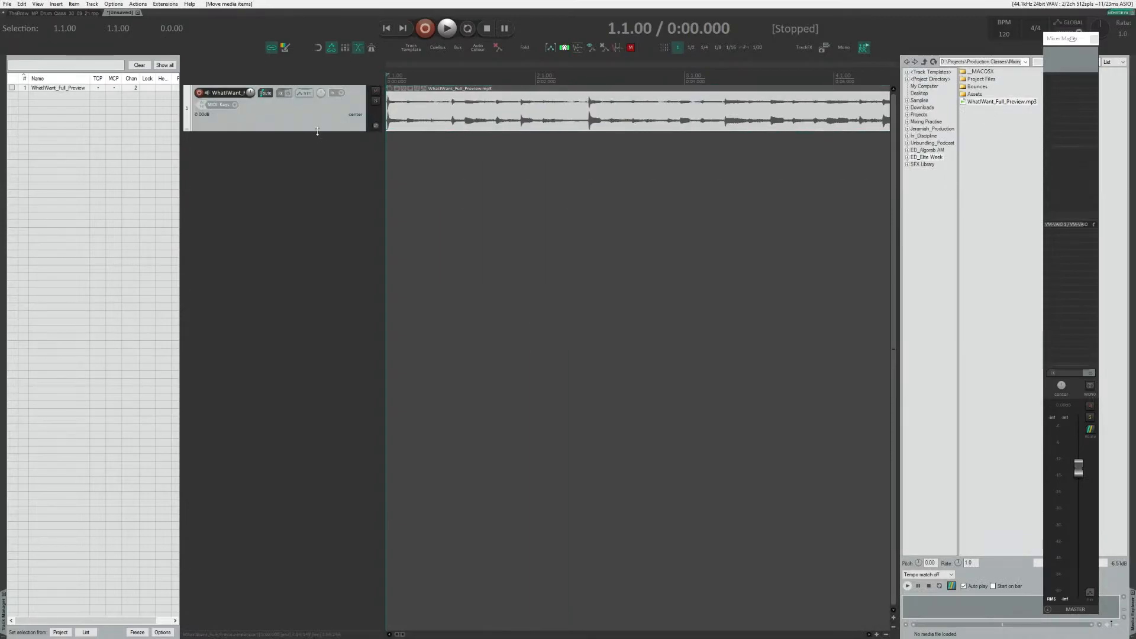
left_click_drag(317, 132, 299, 284)
scroll(300, 283, "down", 10)
Return to the drum class project, play it from about bar 27 and raise the master volume.
left_click(83, 13)
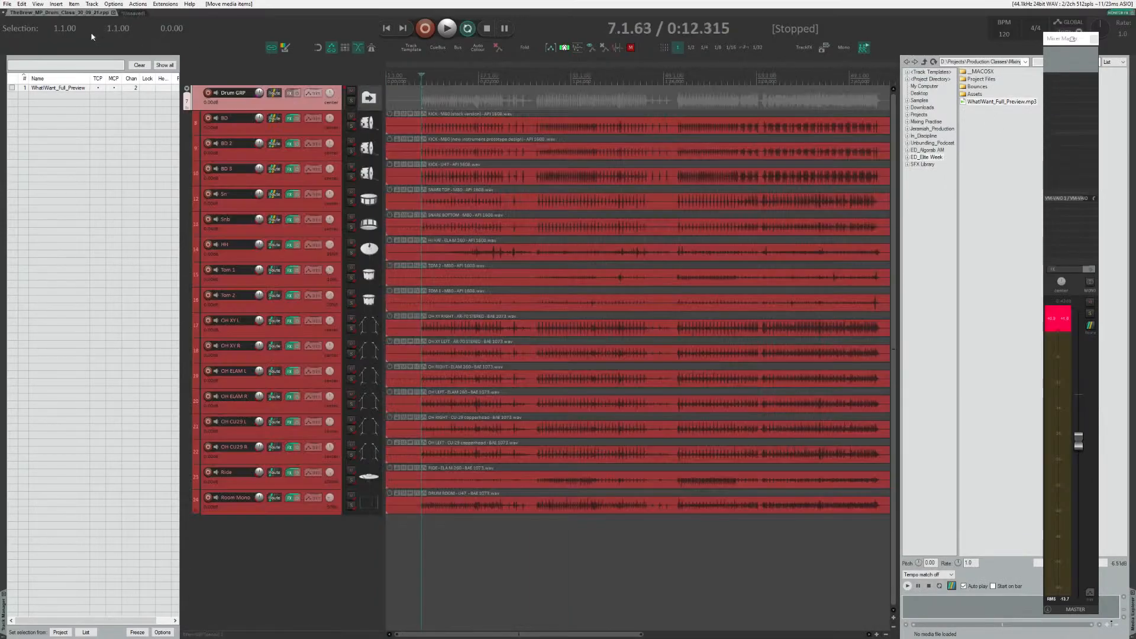
left_click(439, 75)
left_click(541, 73)
key("space")
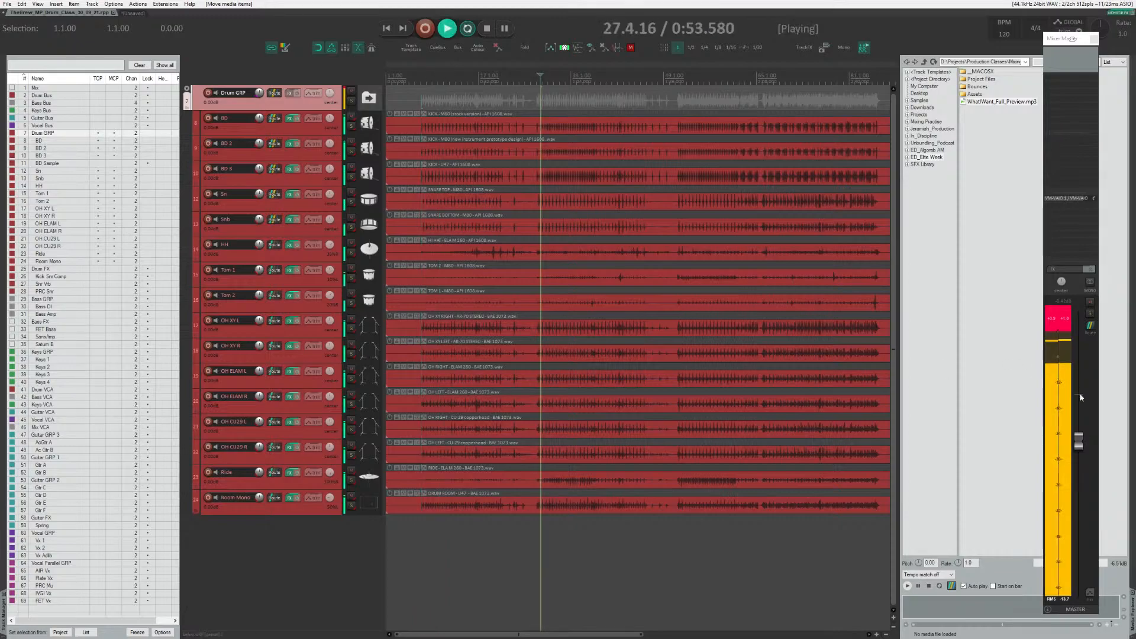
left_click_drag(1078, 441, 1079, 417)
key("space")
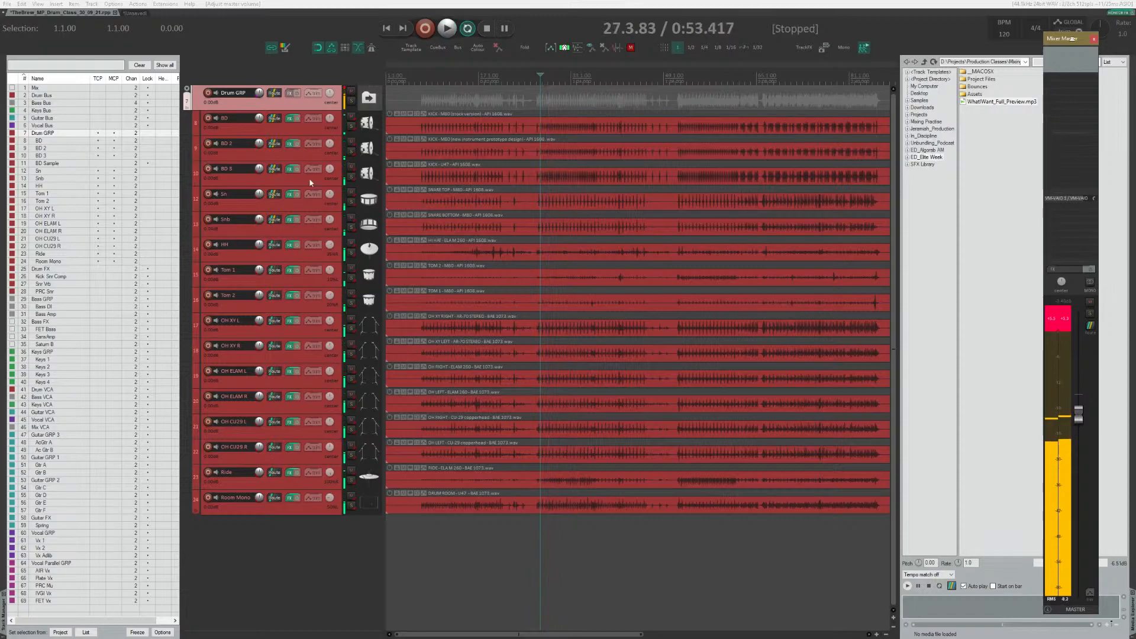
Play the song preview project from about bar 5 and lower its master volume to -2.70 dB.
left_click(135, 13)
left_click(434, 144)
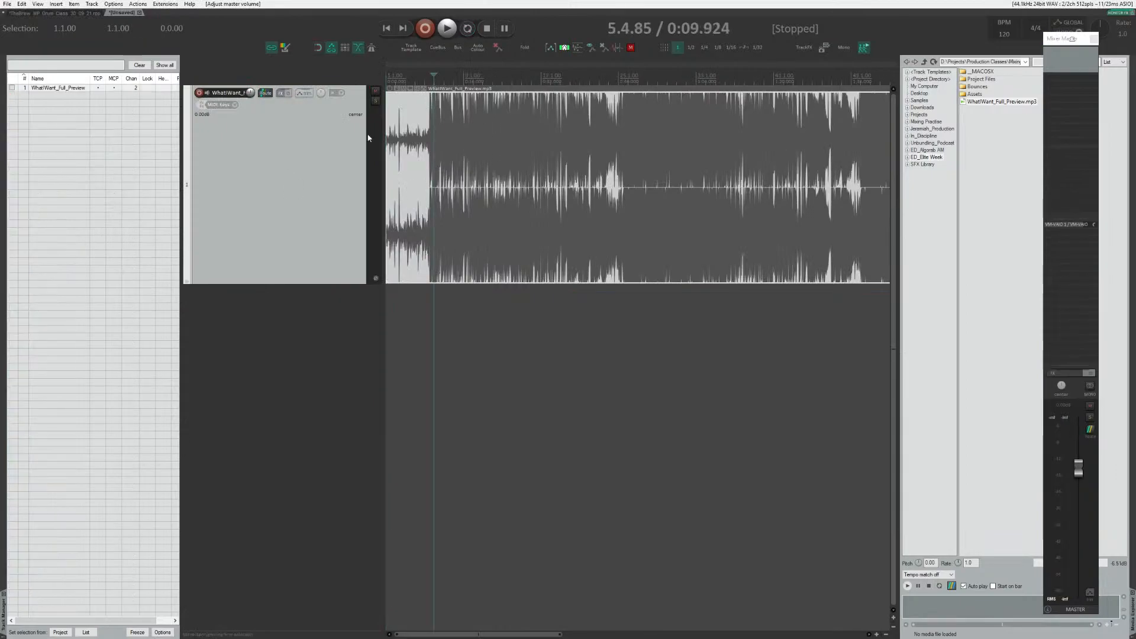
left_click_drag(1078, 469, 1078, 482)
key("space")
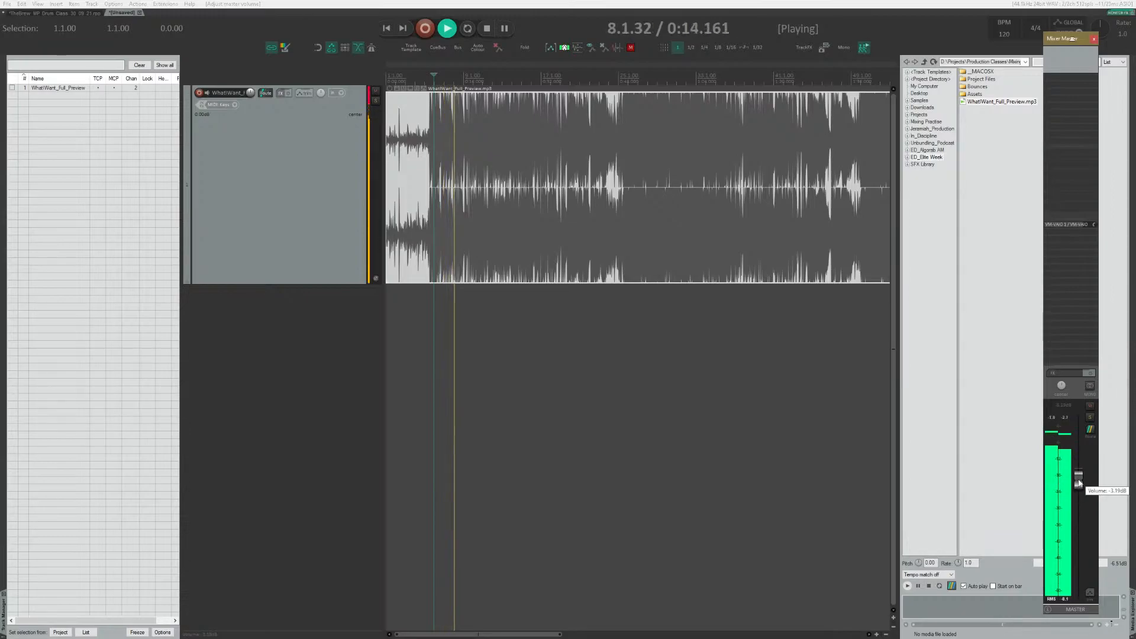
left_click_drag(1079, 482, 1079, 480)
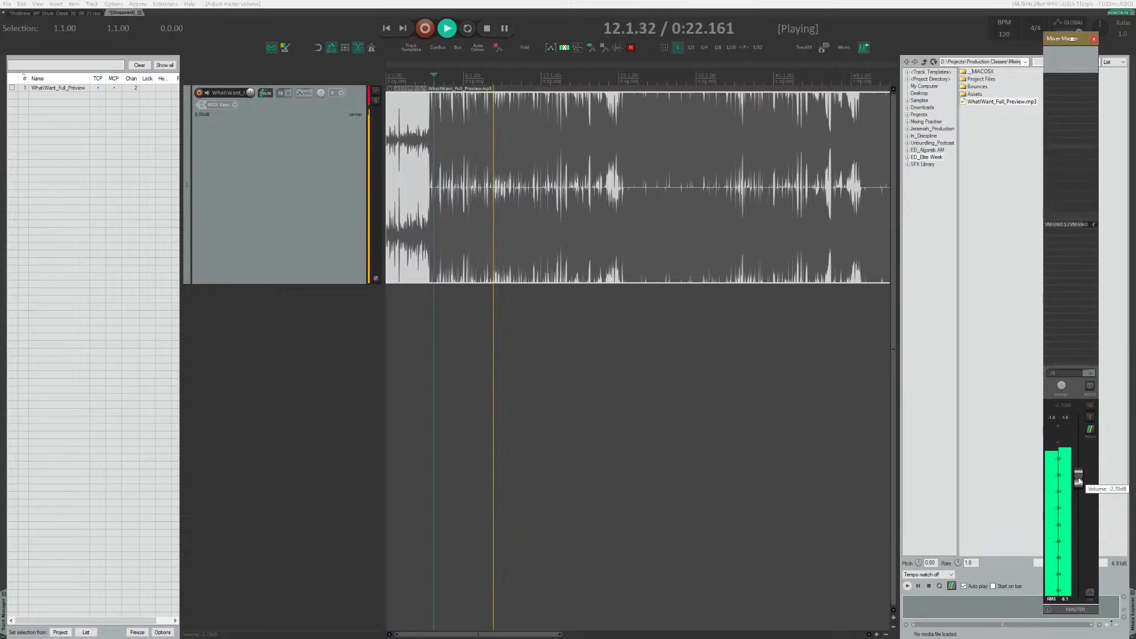
key("space")
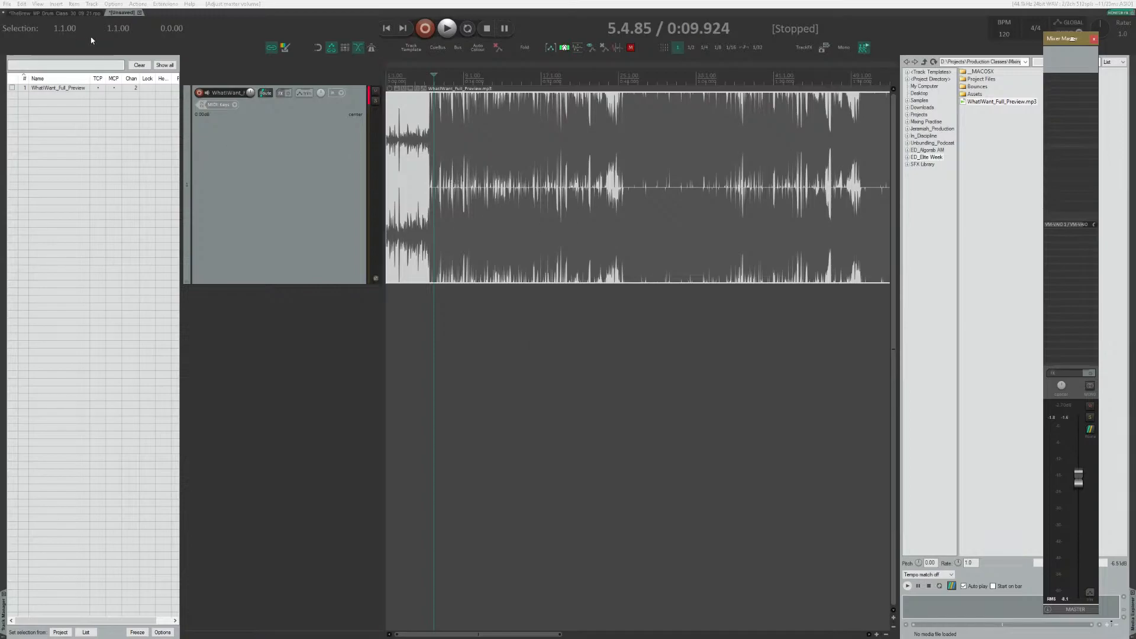
Alternate between the drum class project and the song preview project to compare the arrangement around bars 26 and 55.
left_click(74, 13)
left_click(124, 13)
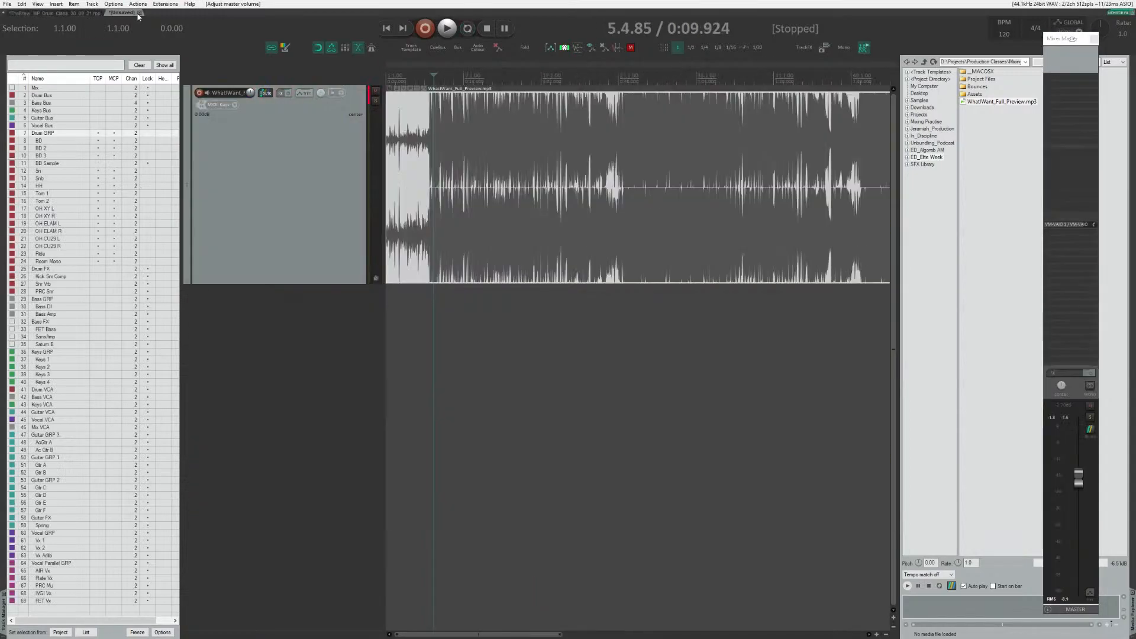
left_click(66, 13)
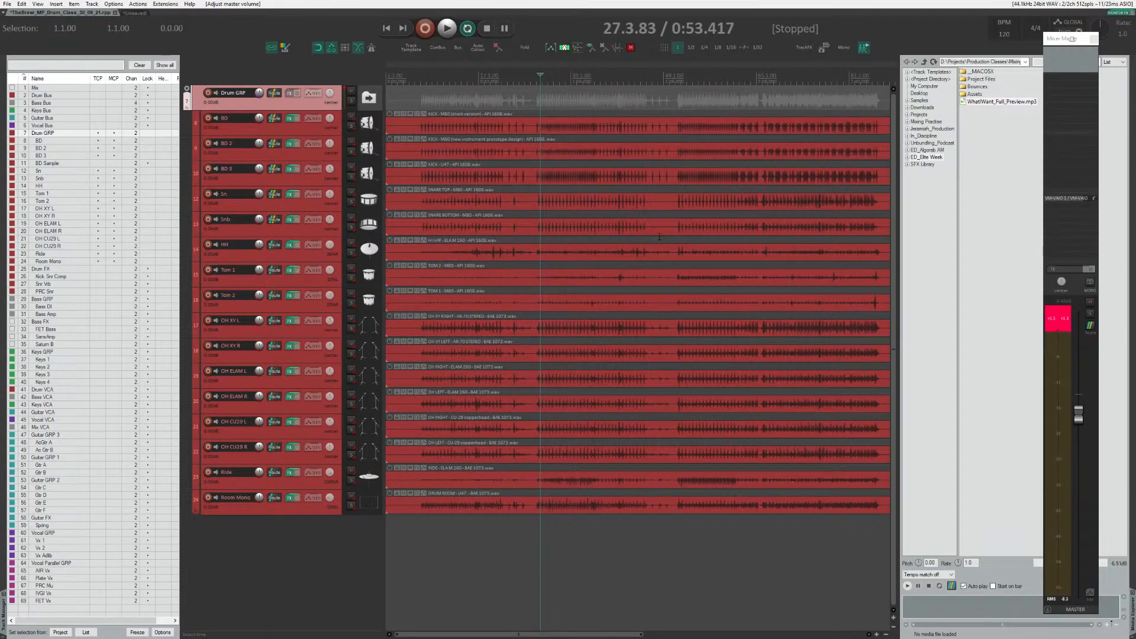
left_click(535, 92)
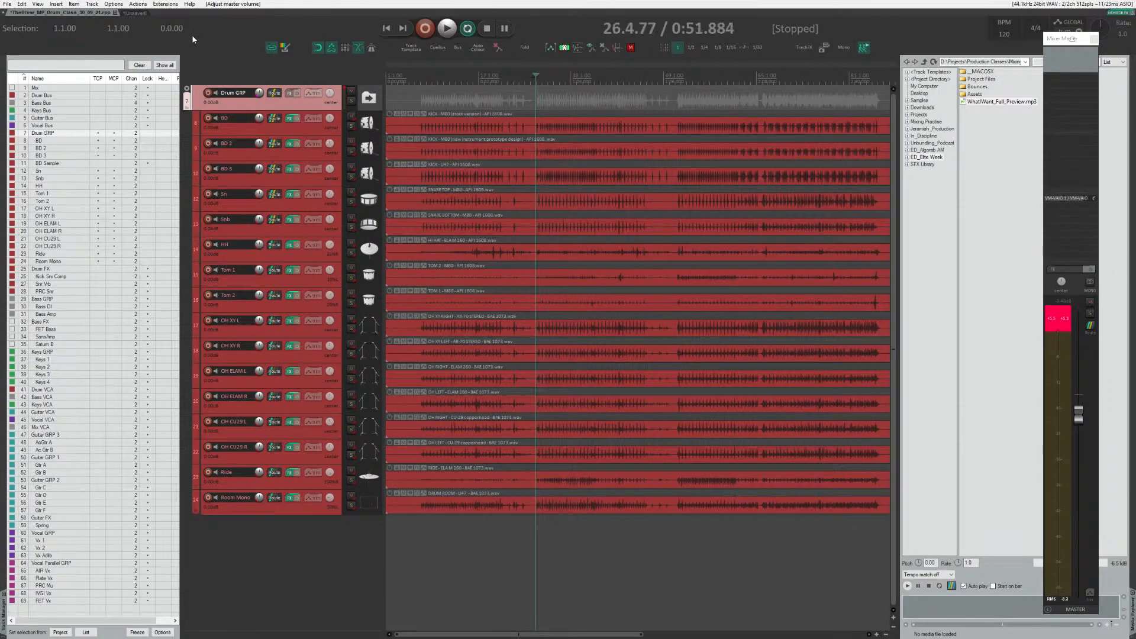
left_click(136, 13)
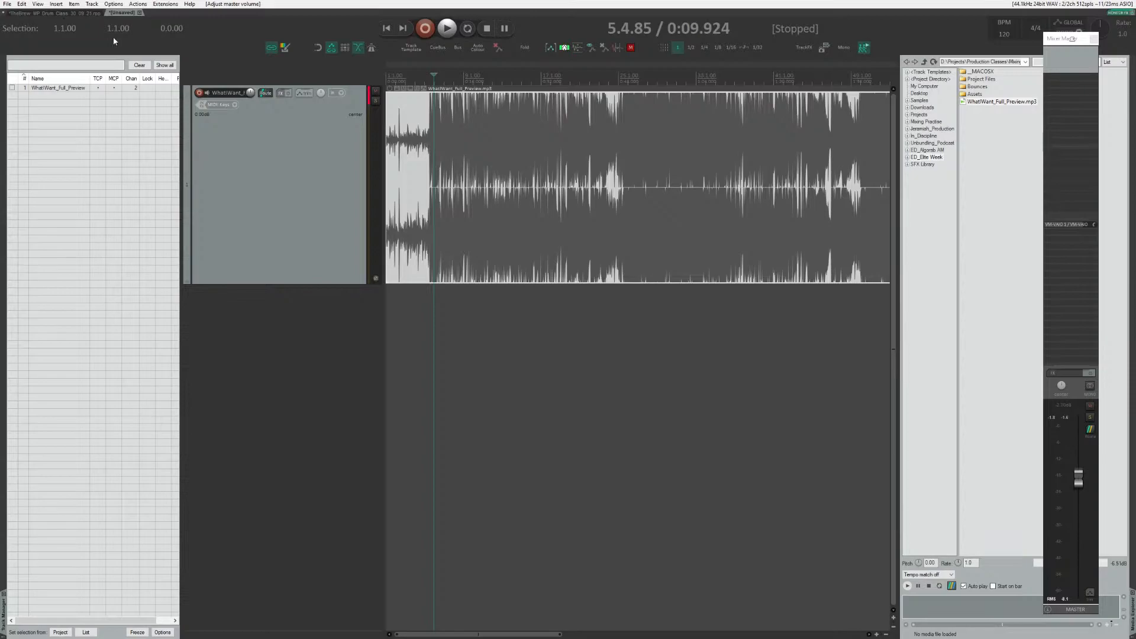
left_click(74, 12)
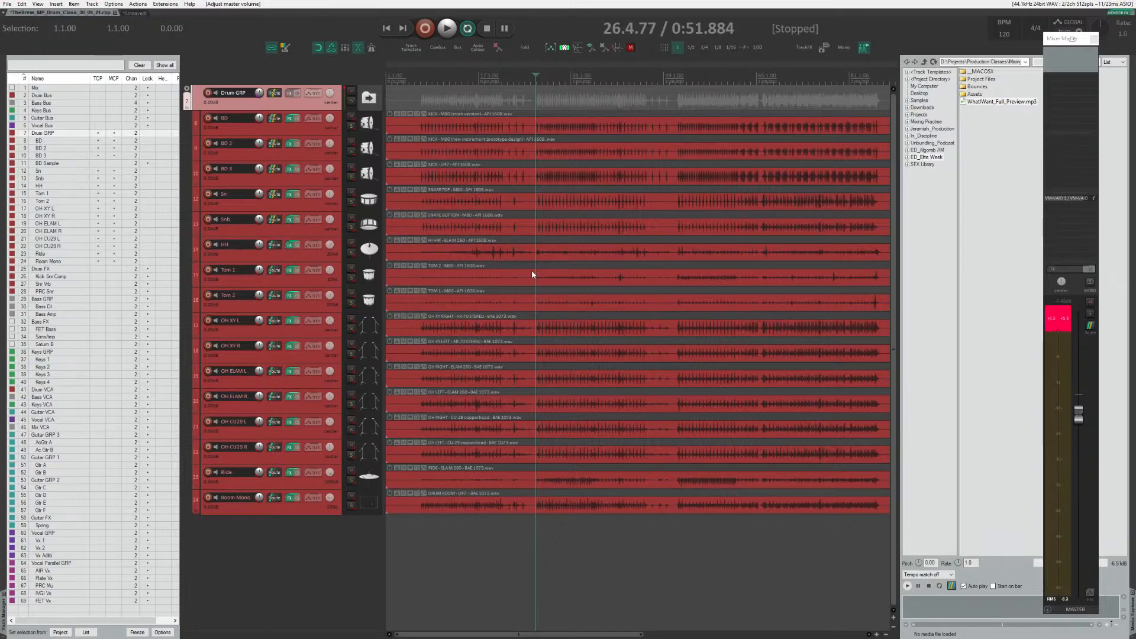
left_click(701, 75)
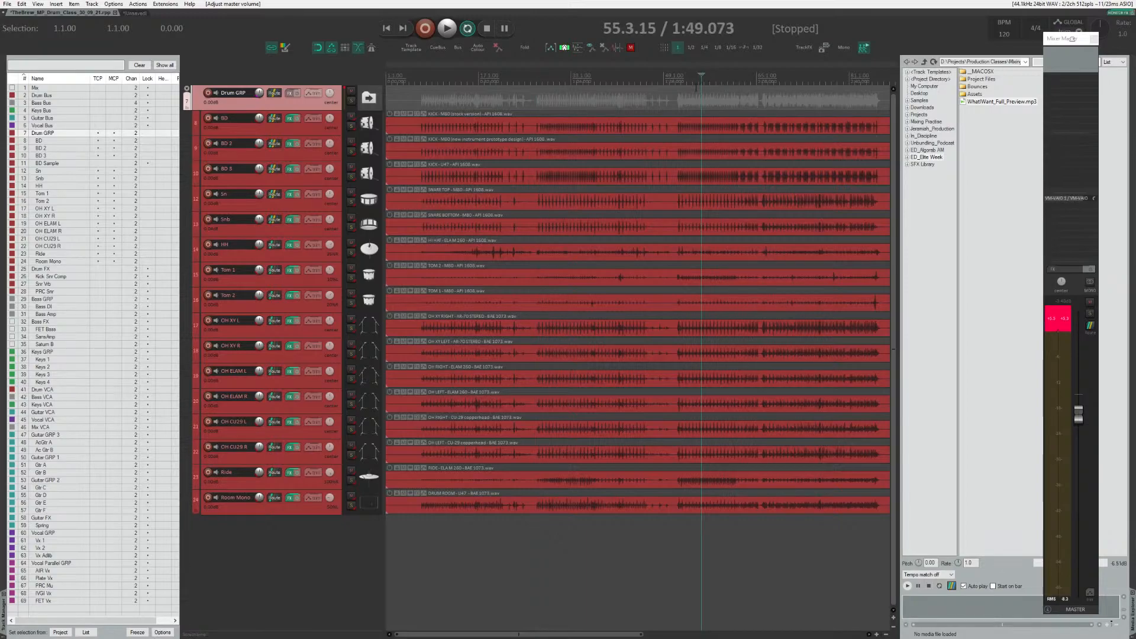
left_click(133, 13)
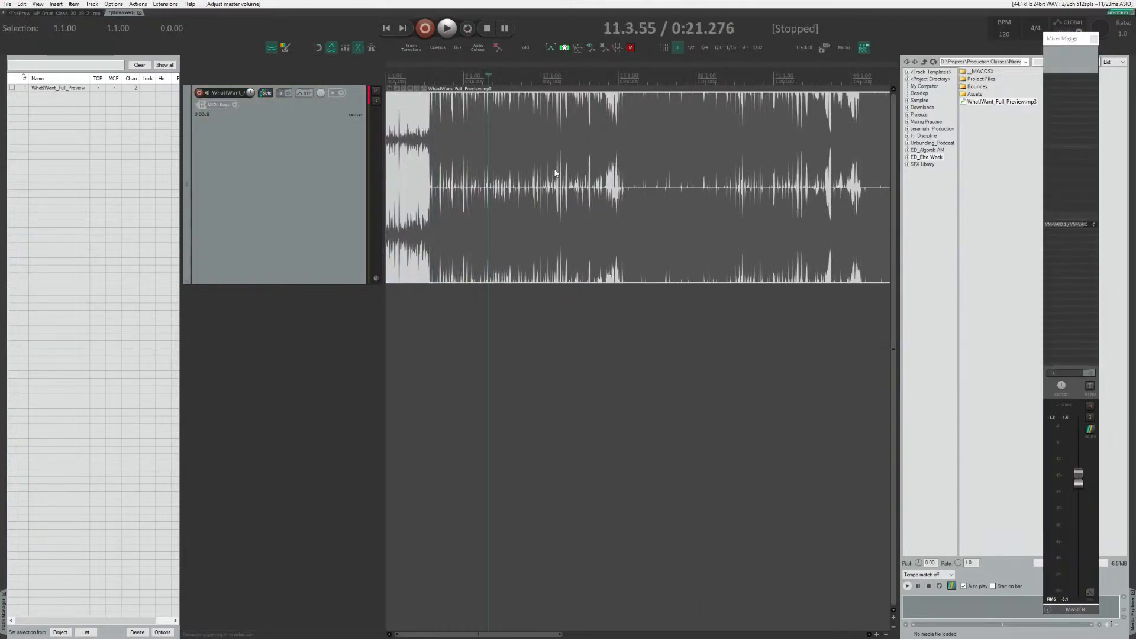
left_click(92, 14)
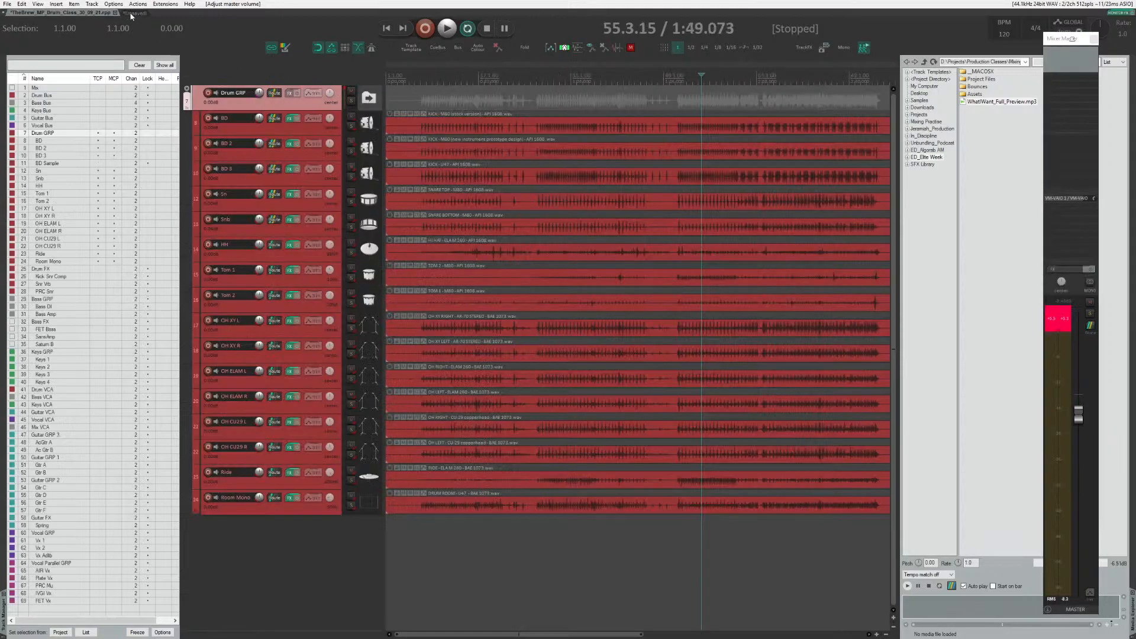
Play a short passage of the song preview from about bar 27 and stop playback.
left_click(133, 14)
left_click(638, 79)
key("space")
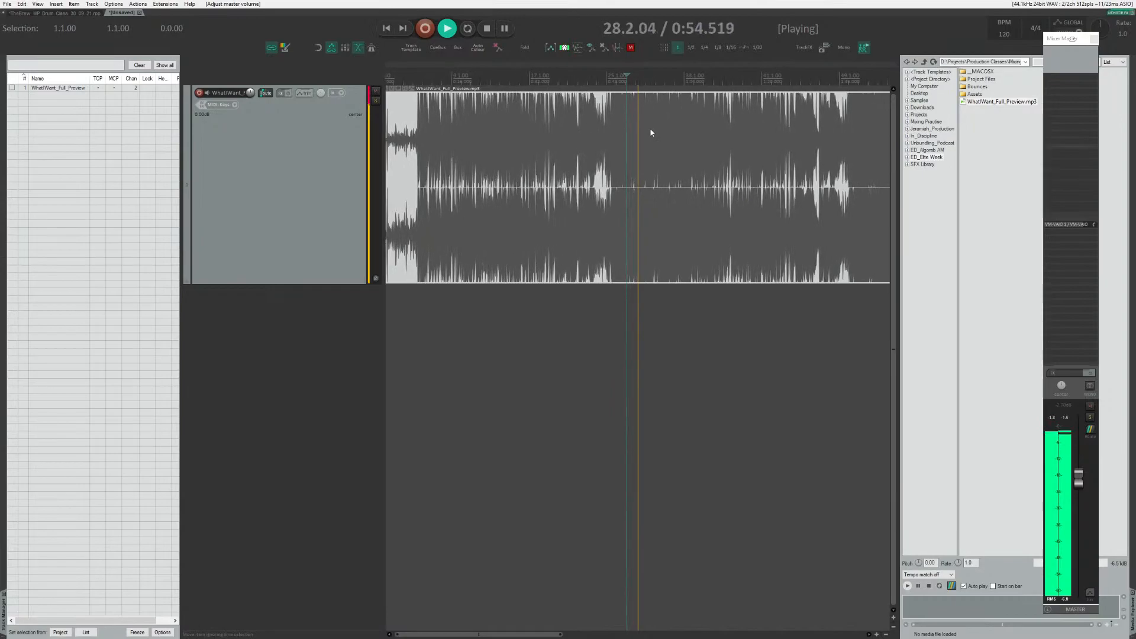
key("space")
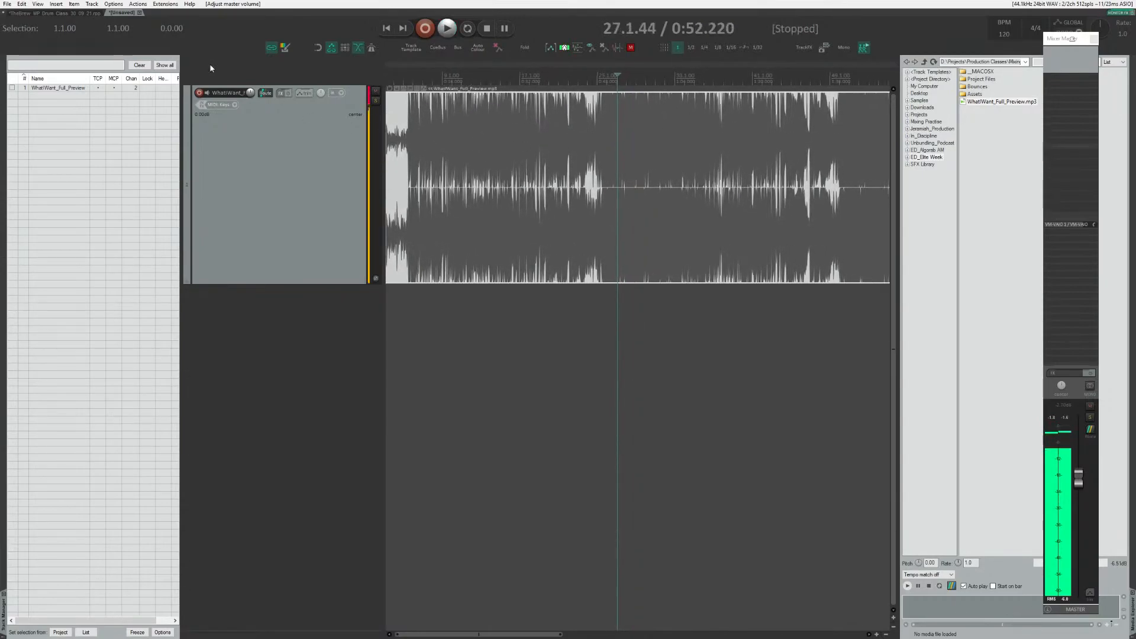
Return to the drum class project and look over the full length of the drum tracks.
left_click(59, 13)
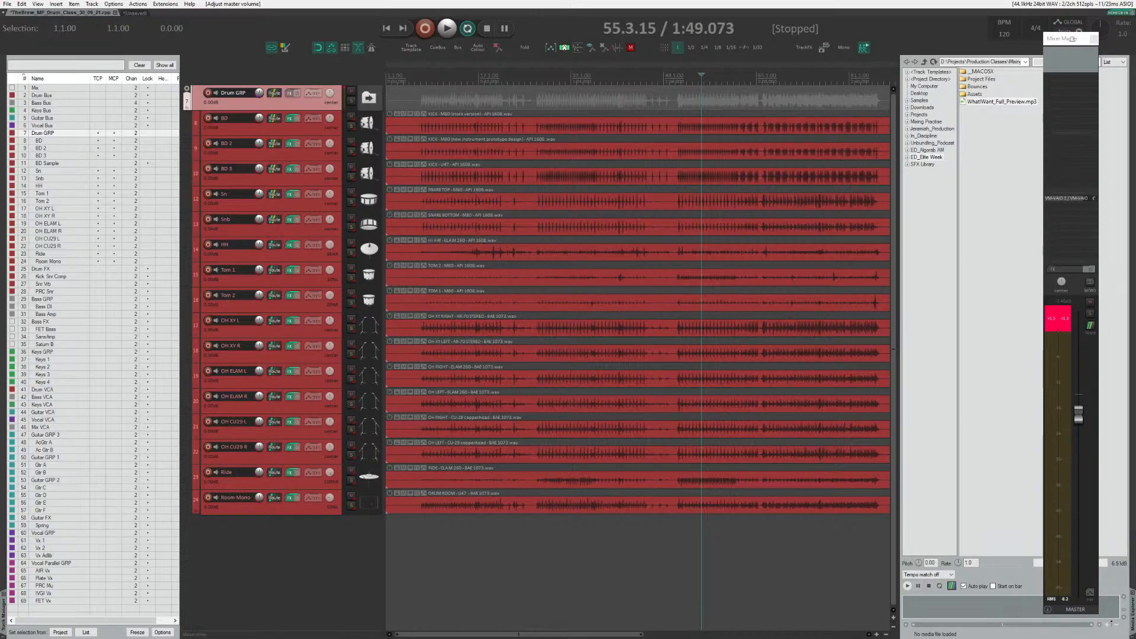
scroll(631, 374, "down", 4)
scroll(626, 397, "up", 2)
scroll(616, 438, "down", 3)
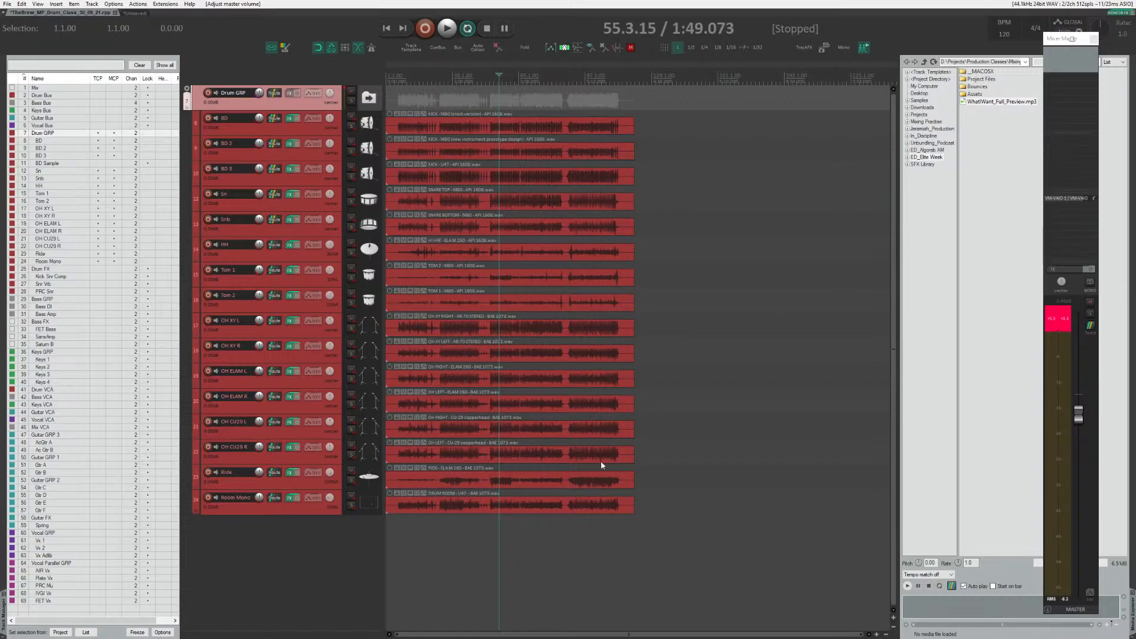
scroll(545, 540, "up", 3)
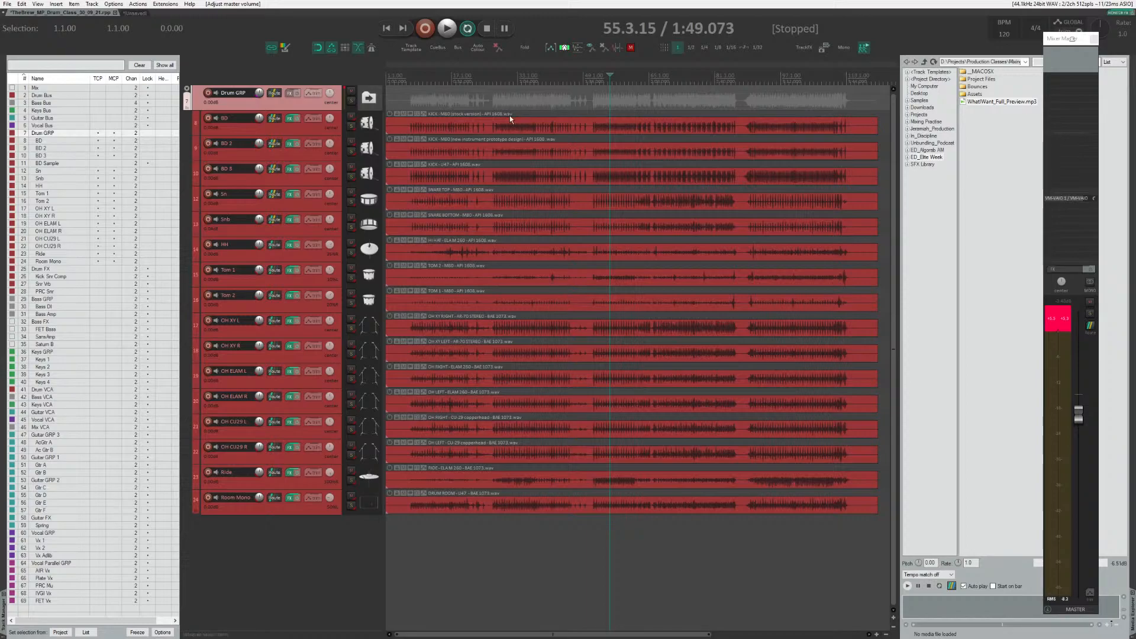
Select the kick items on the BD and BD 2 tracks and reset the BD item's volume.
left_click_drag(510, 114, 471, 173)
left_click_drag(465, 134, 503, 158)
double_click(390, 115)
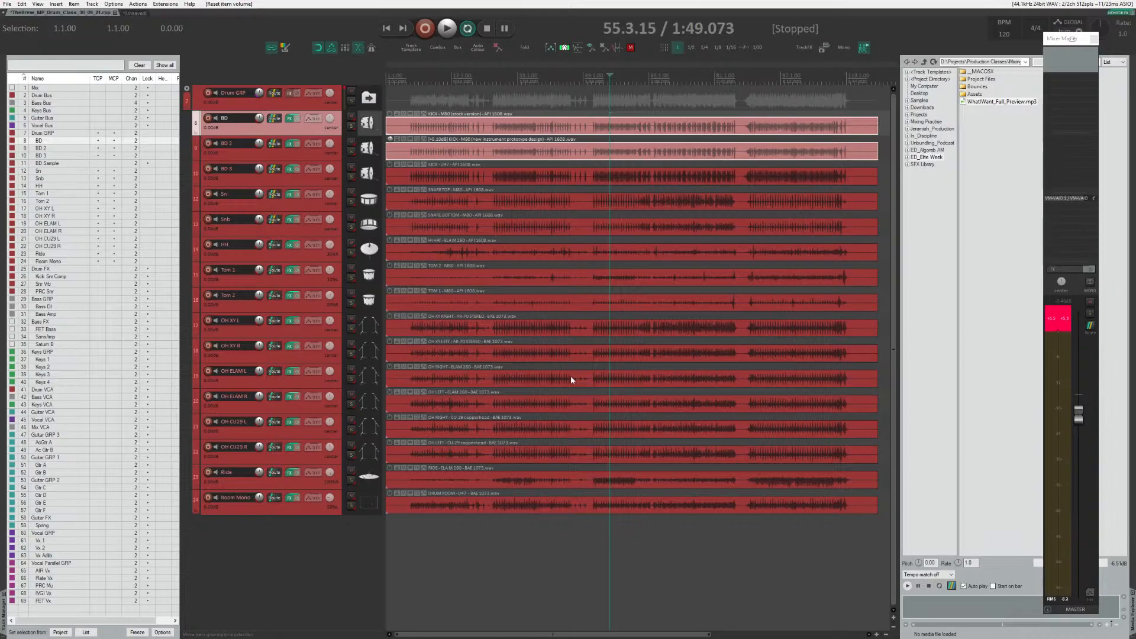
Clear the master's peak indicators and hide both the Media Explorer and the floating master mixer.
key("ctrl+alt+x")
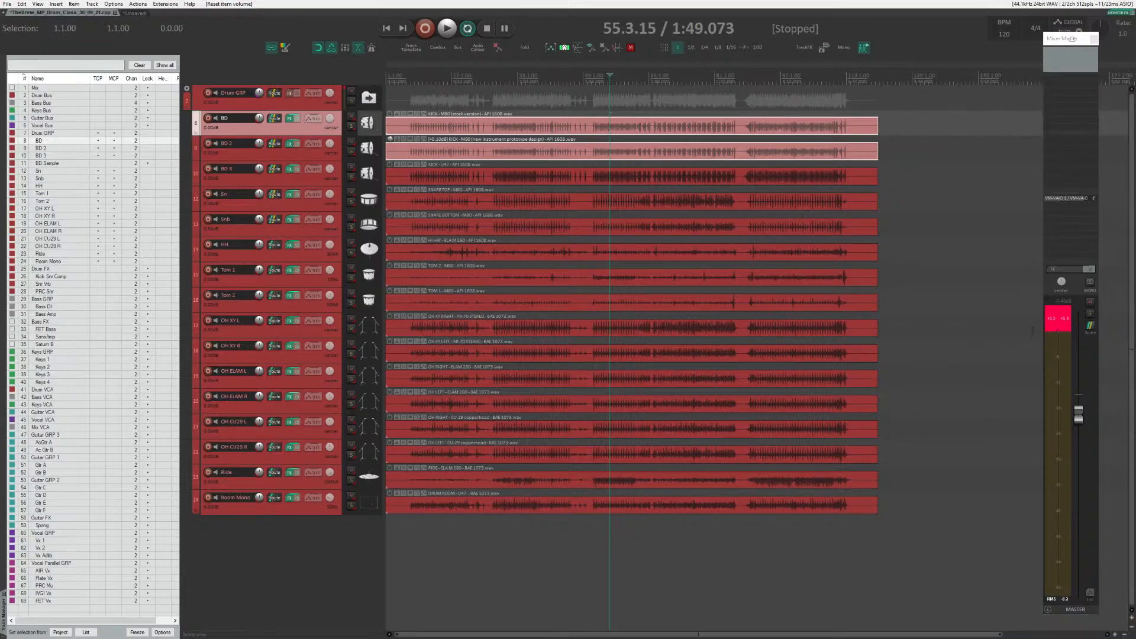
left_click(1061, 323)
left_click(1093, 39)
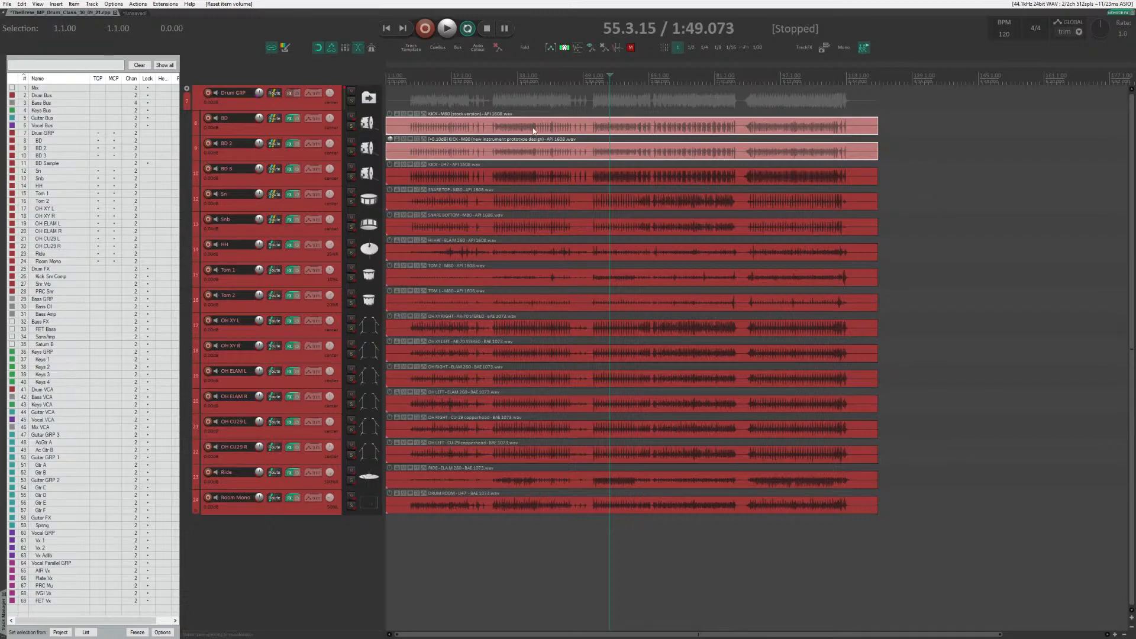
Select the BD 2 item at about bar 10 and load the screen layout with the selected track's and master's channel strips.
left_click(425, 154)
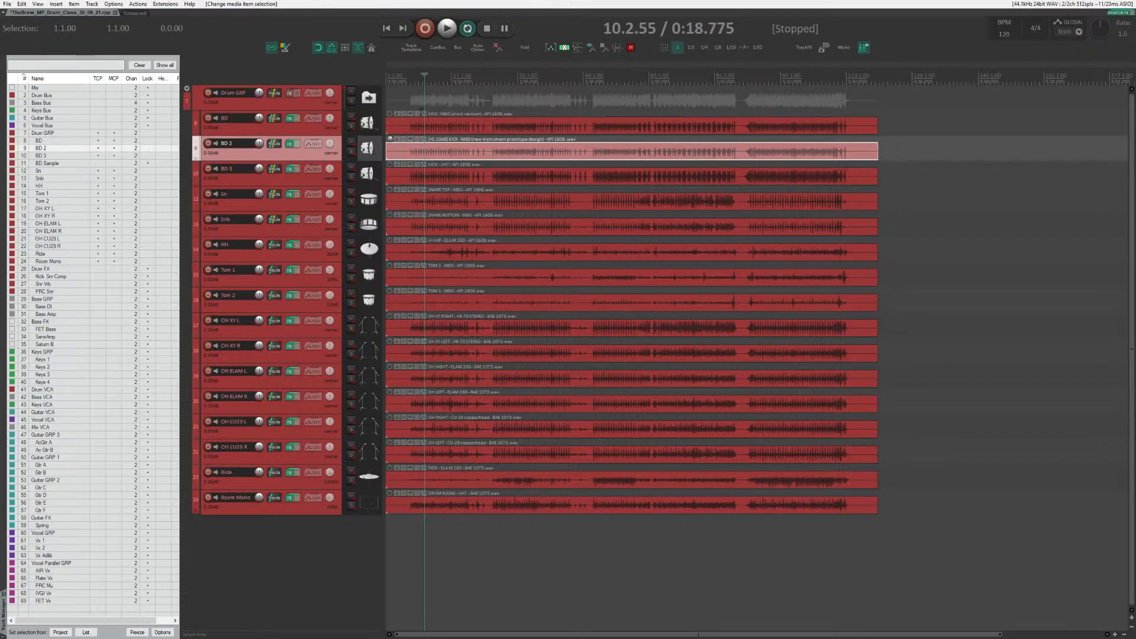
key("ctrl+m")
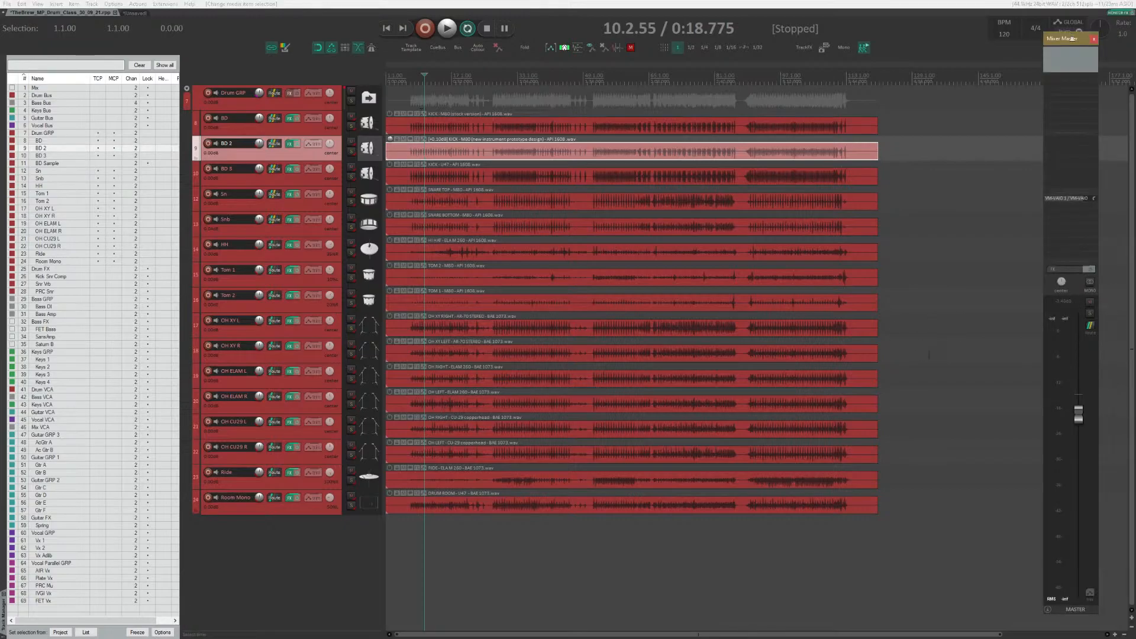
left_click(1080, 418)
key("F7")
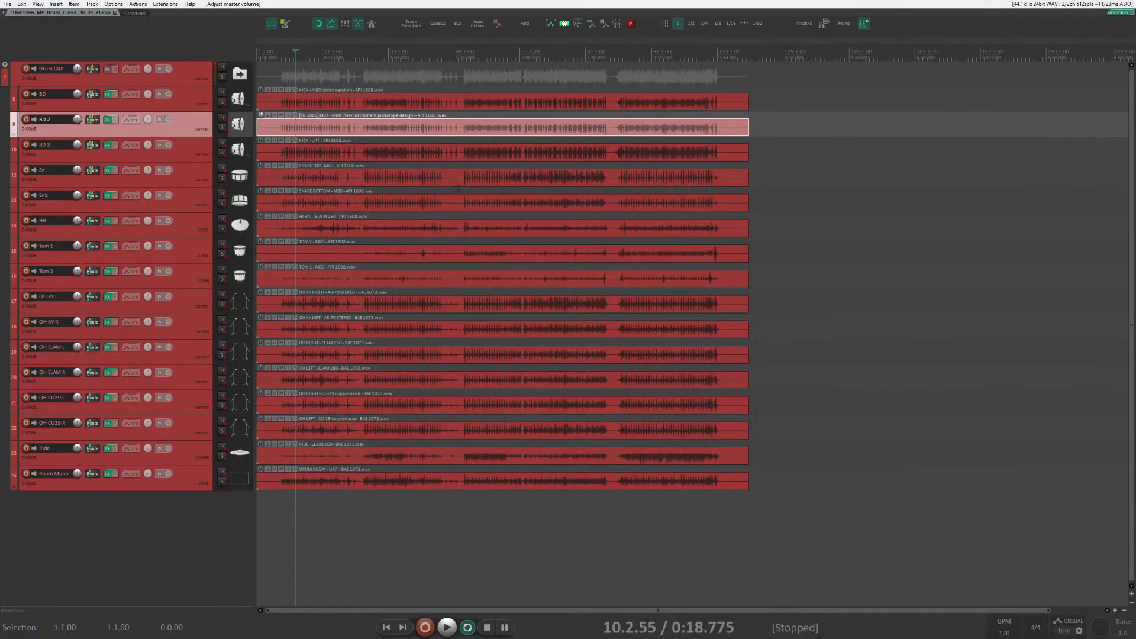
key("F8")
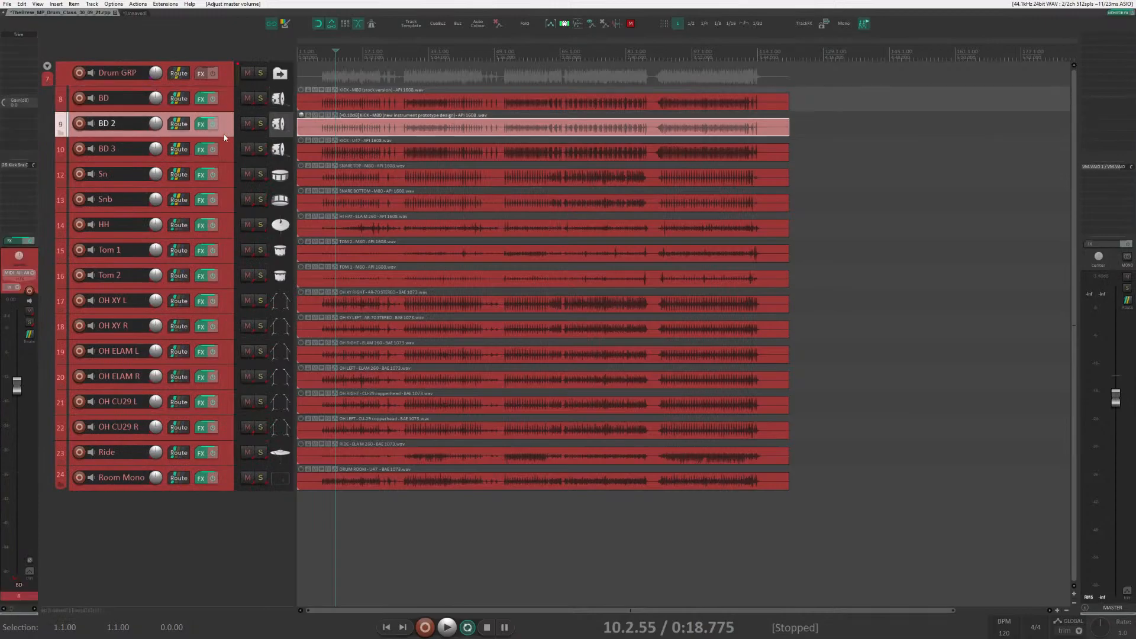
Select the drum group and the kick, snare and hi-hat tracks in turn to view each one's channel strip.
left_click(225, 97)
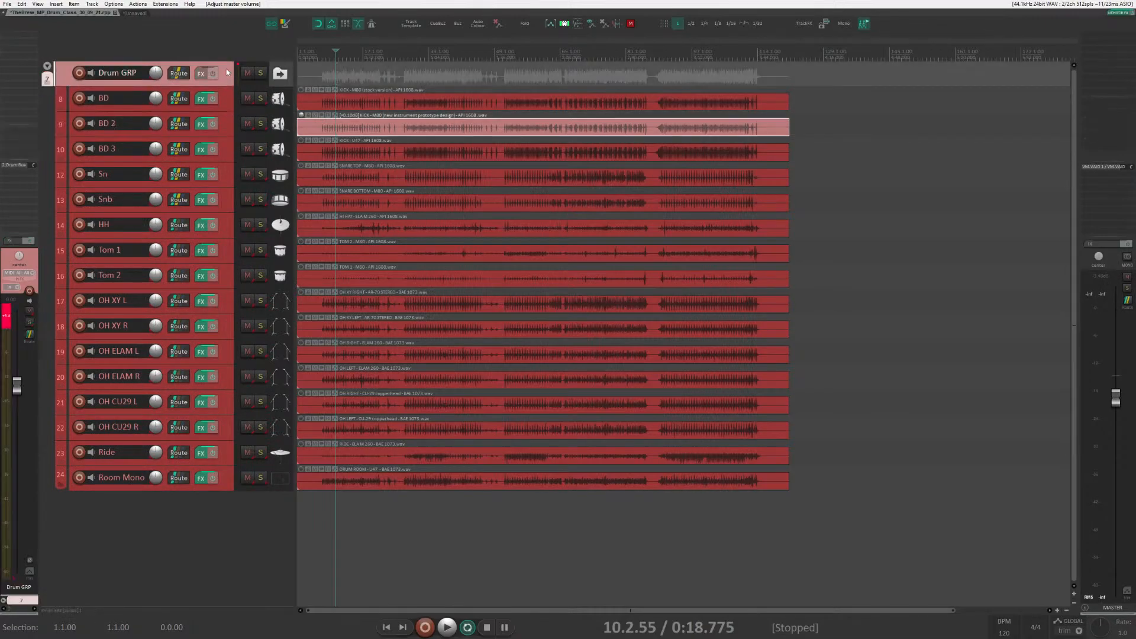
left_click(228, 125)
left_click(225, 150)
left_click(224, 176)
left_click(223, 200)
left_click(223, 225)
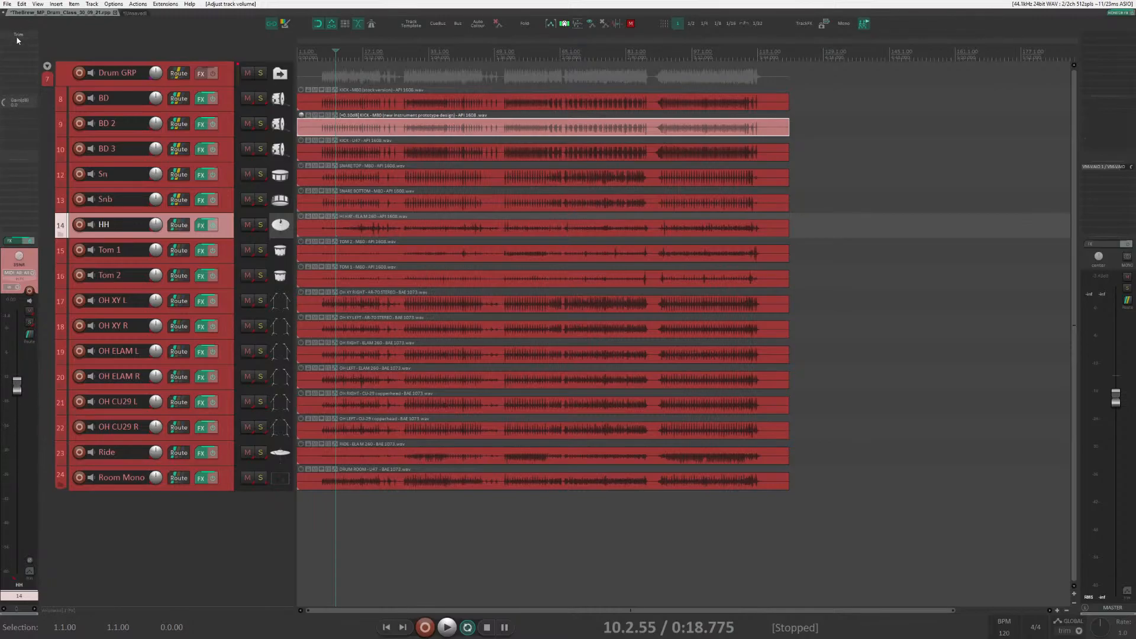
Select all the drum items and try to lower their volume together, undoing the changes.
mouse_move(17, 385)
left_mouse_down()
mouse_move(19, 413)
mouse_move(18, 388)
left_mouse_up()
left_click_drag(359, 87, 535, 530)
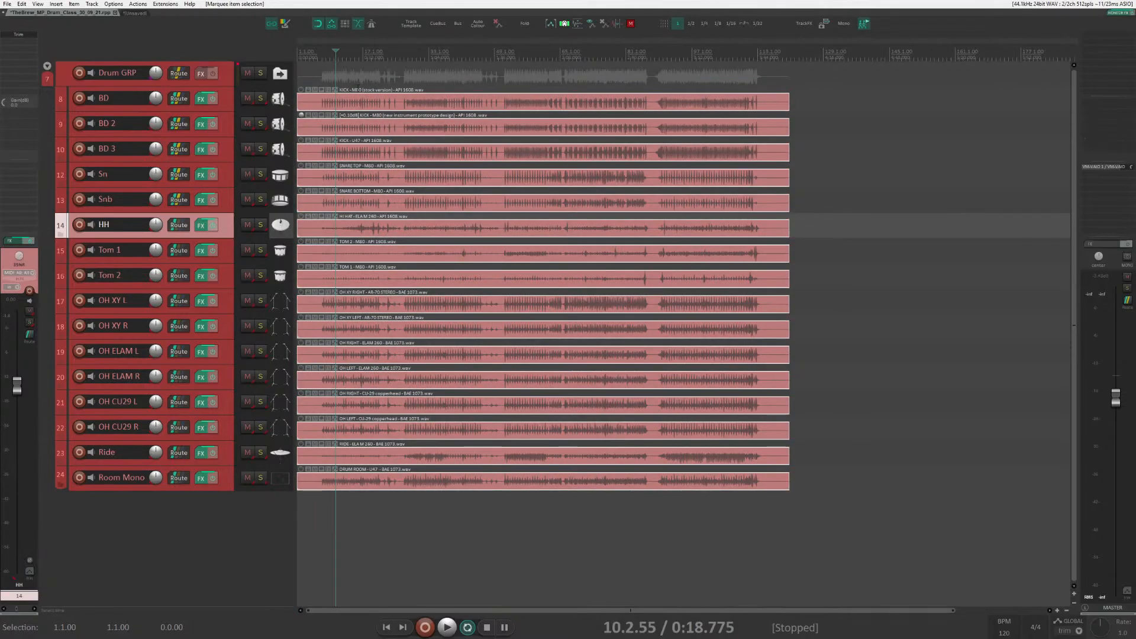
left_click_drag(301, 90, 305, 117)
left_click(302, 82)
double_click(302, 91)
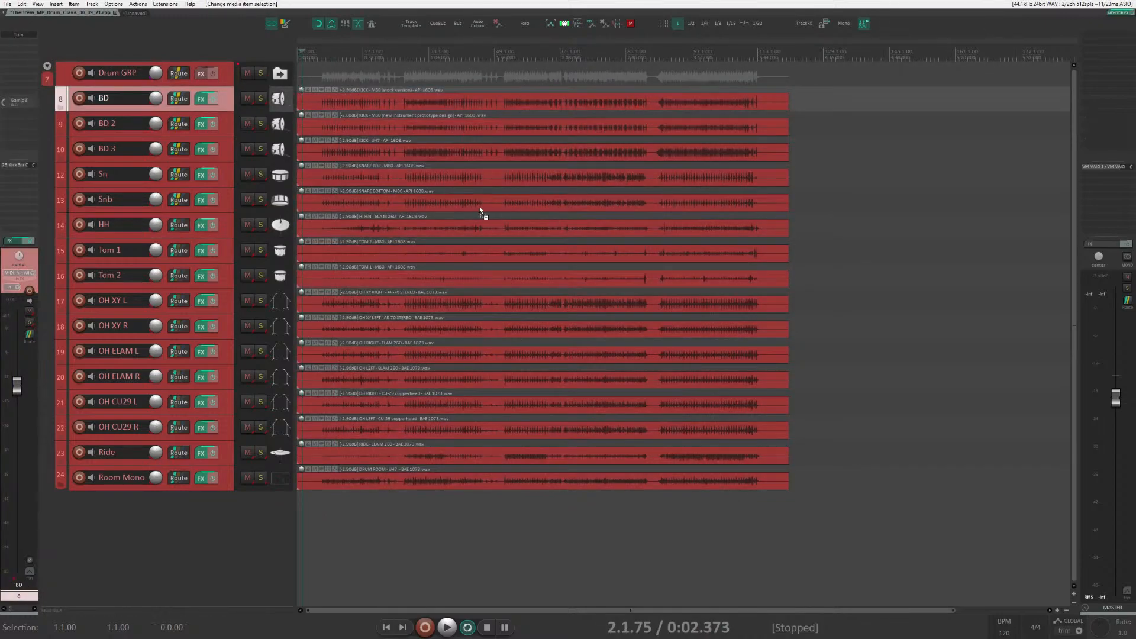
key("ctrl+z")
key("ctrl+z")
key("ctrl+z")
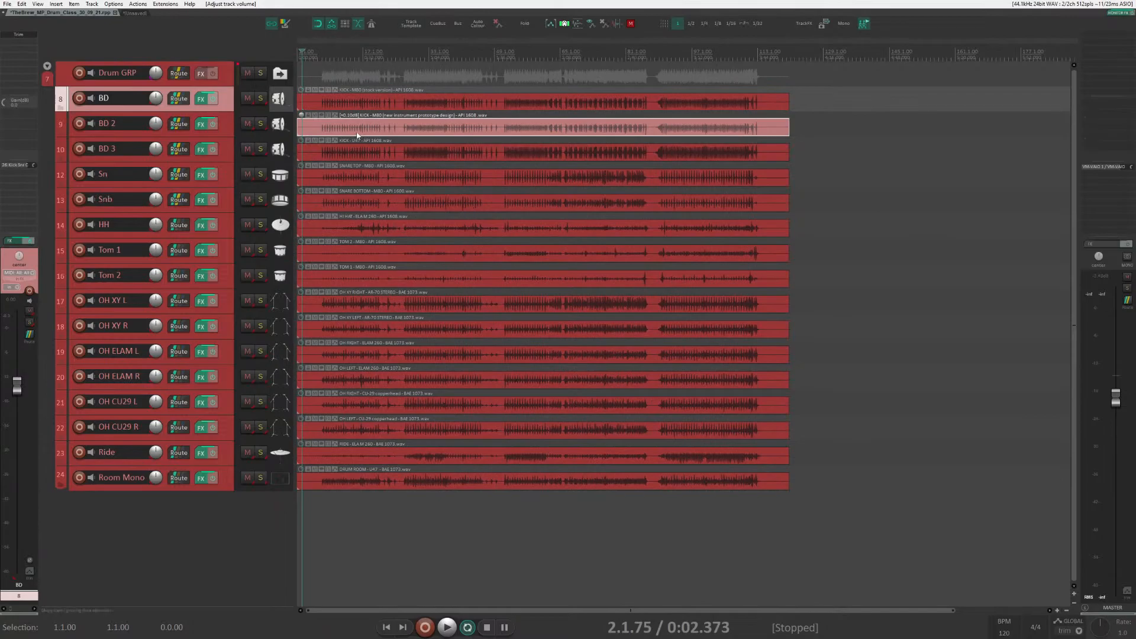
Reset the BD 2 item's volume.
left_click_drag(301, 116, 300, 120)
double_click(301, 118)
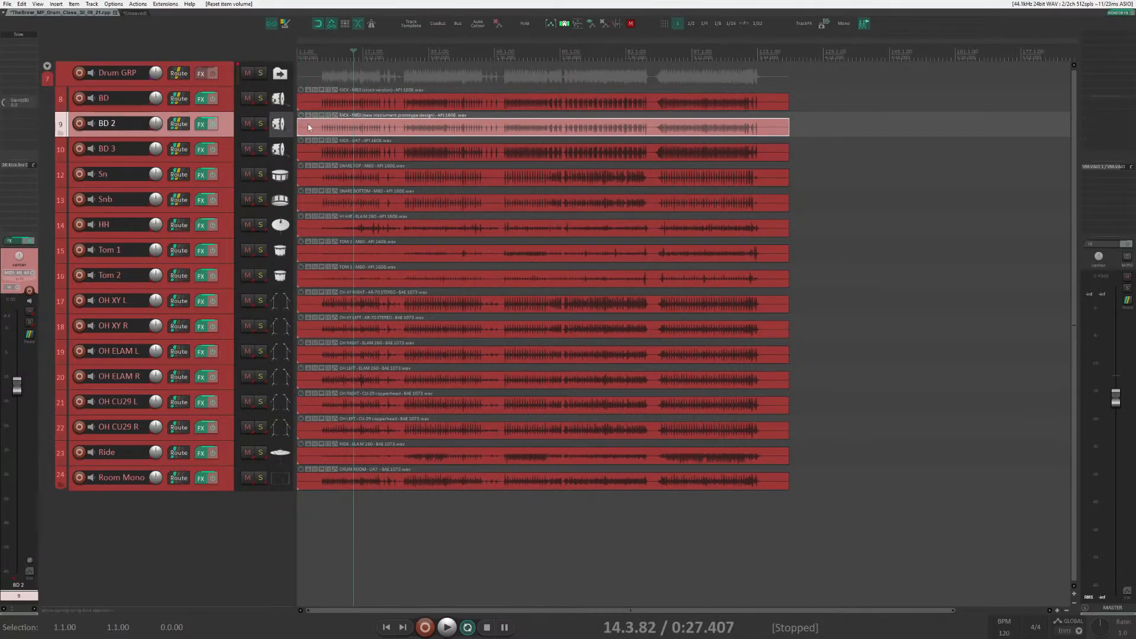
Enlarge the tracks, play the BD track in solo from about bar 54, unsolo it and return to about bar 10.
left_click(230, 102)
left_click_drag(230, 111, 229, 162)
left_click(421, 130)
left_click(516, 49)
left_click(254, 109)
key("space")
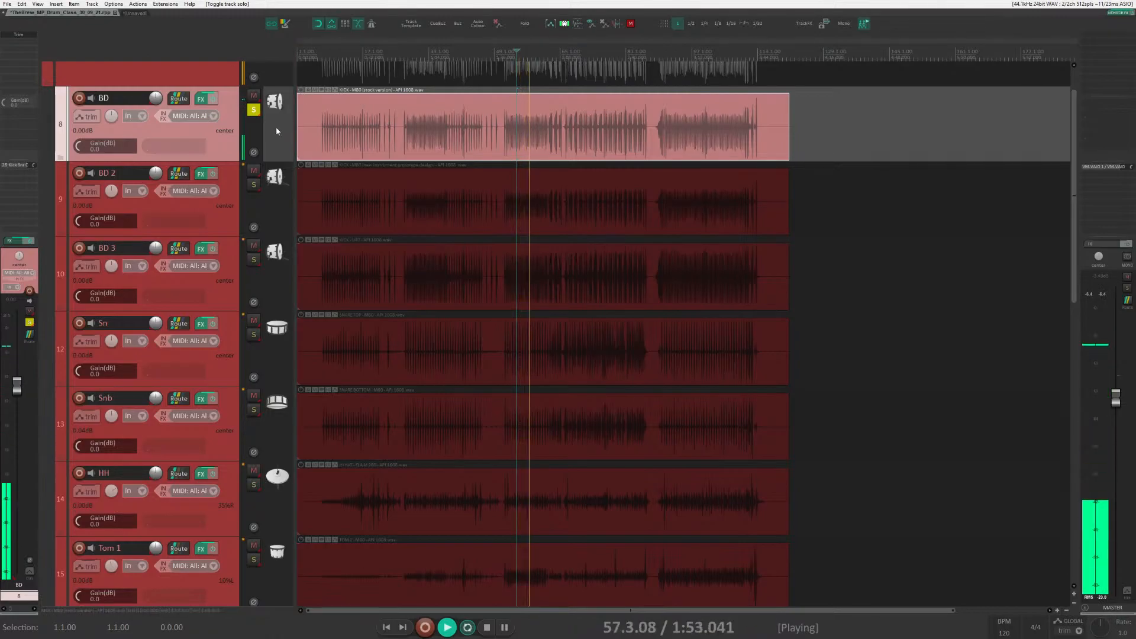
key("space")
left_click(253, 110)
key("Page_Down")
left_click(338, 79)
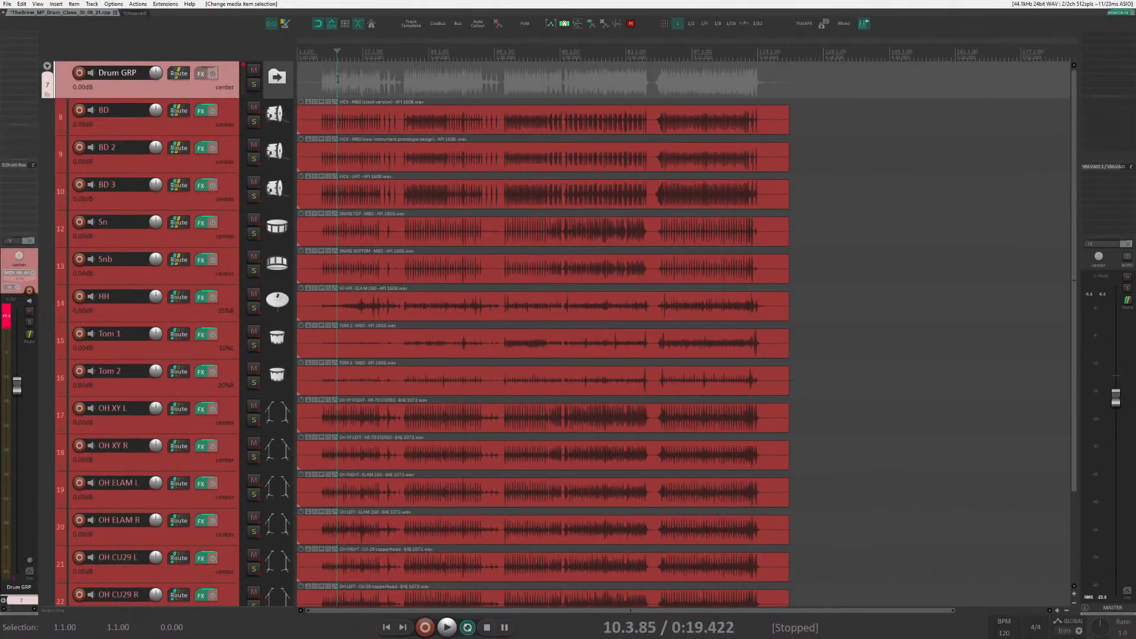
Search the preferences for "knob" to find the media item volume knob setting.
left_click(113, 3)
left_click(150, 365)
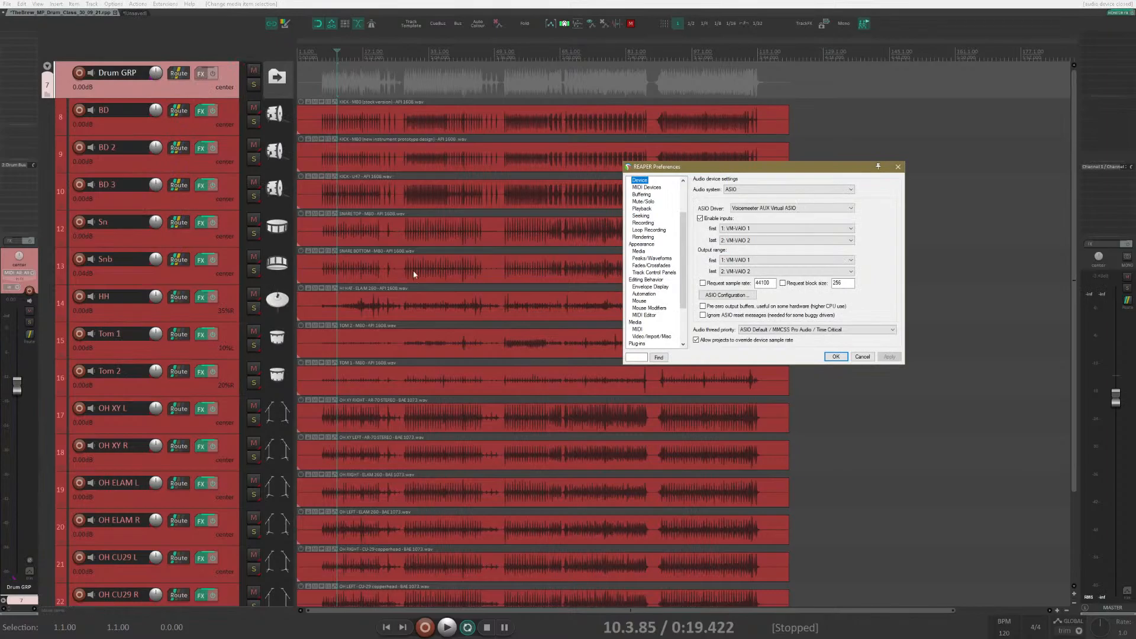
type("knob")
left_click(659, 357)
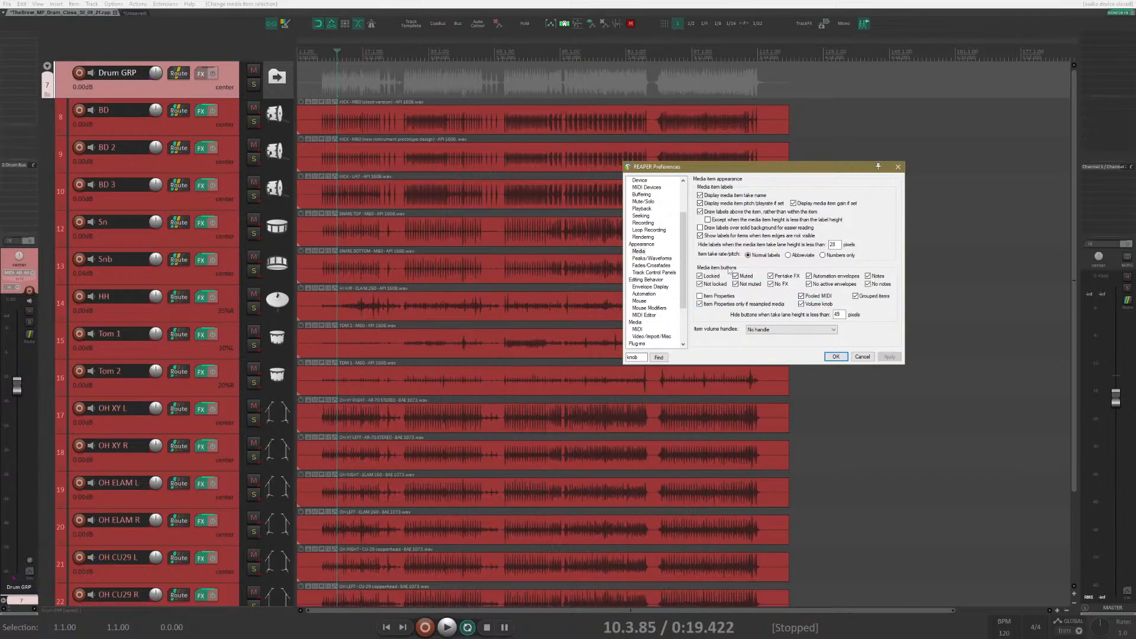
Disable the Volume knob item button and apply it, re-enable it and close the preferences.
mouse_move(804, 308)
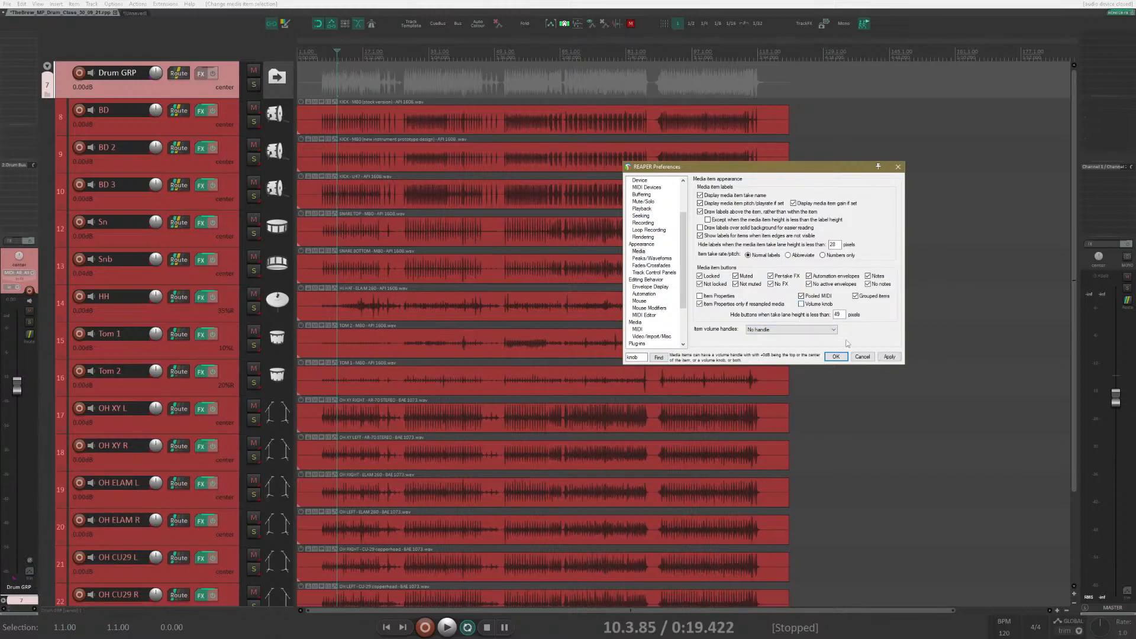
left_click(890, 357)
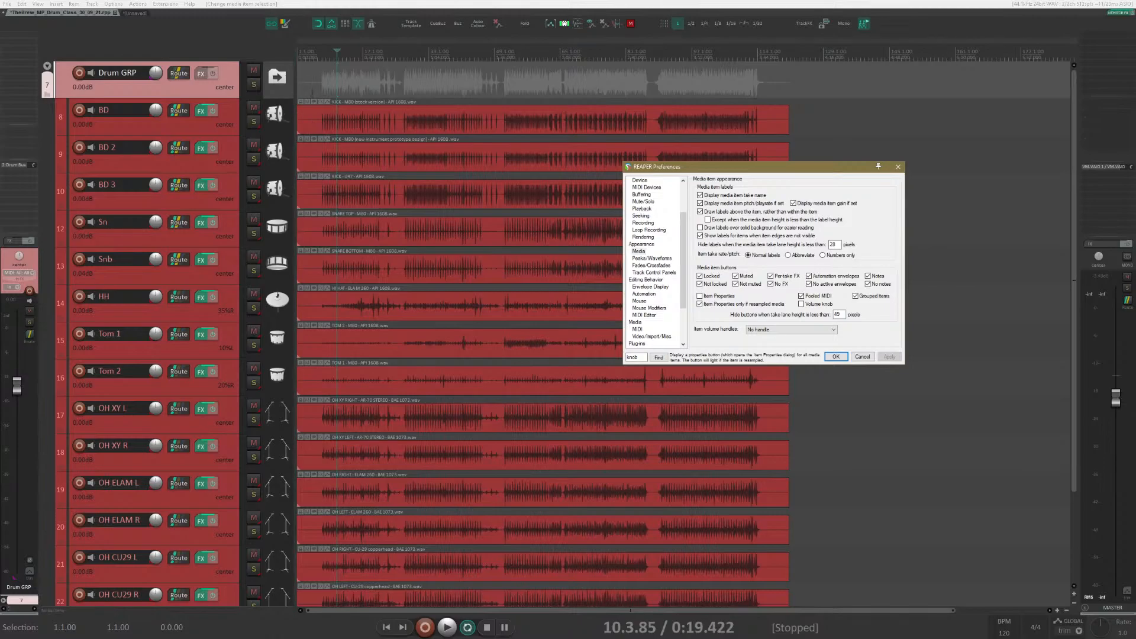
left_click(802, 304)
left_click(889, 357)
left_click(828, 357)
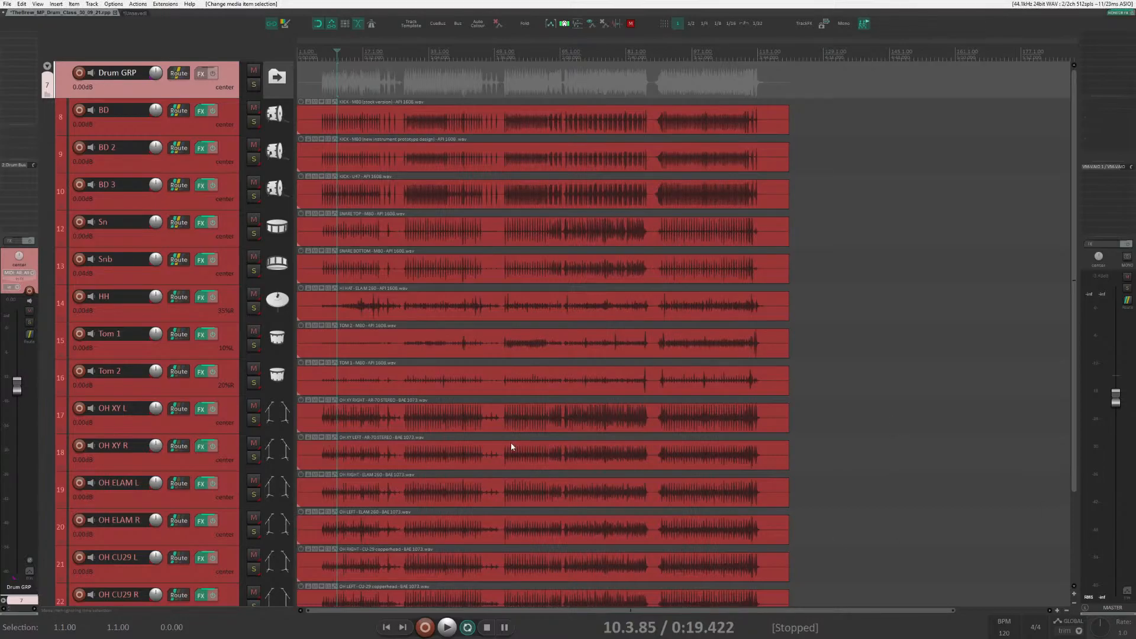
key("ctrl+p")
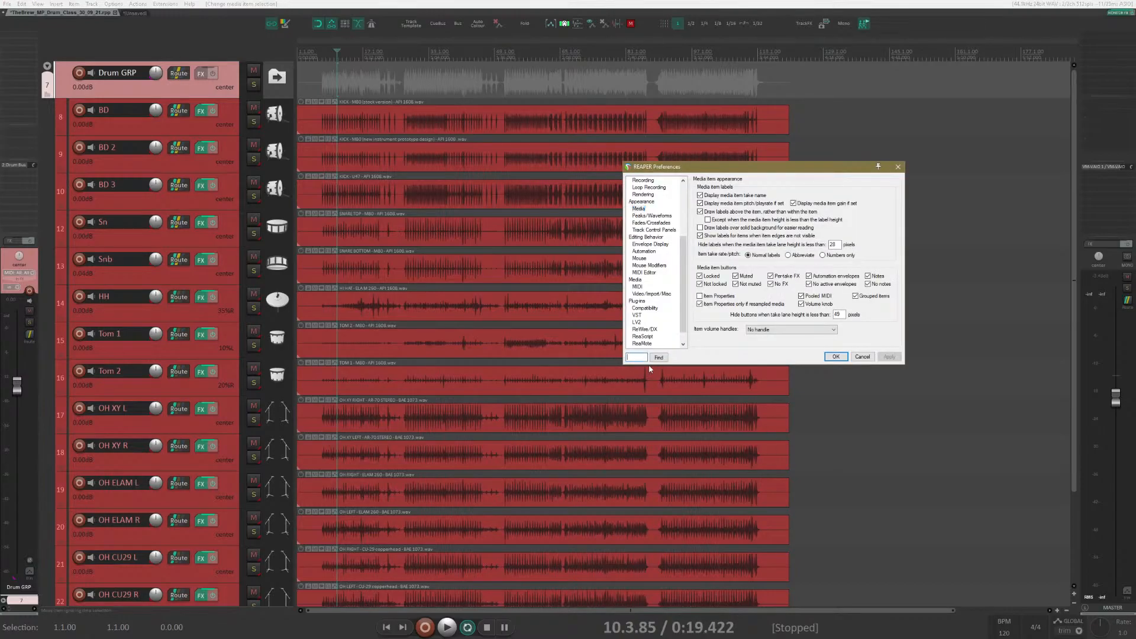
scroll(657, 284, "down", 1)
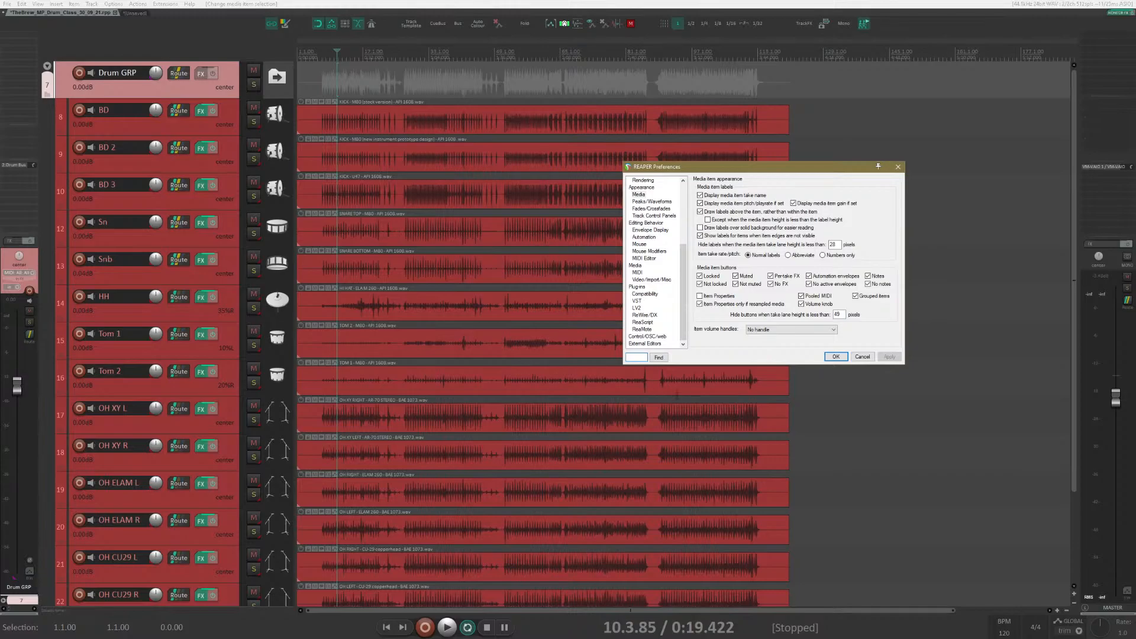
left_click(863, 357)
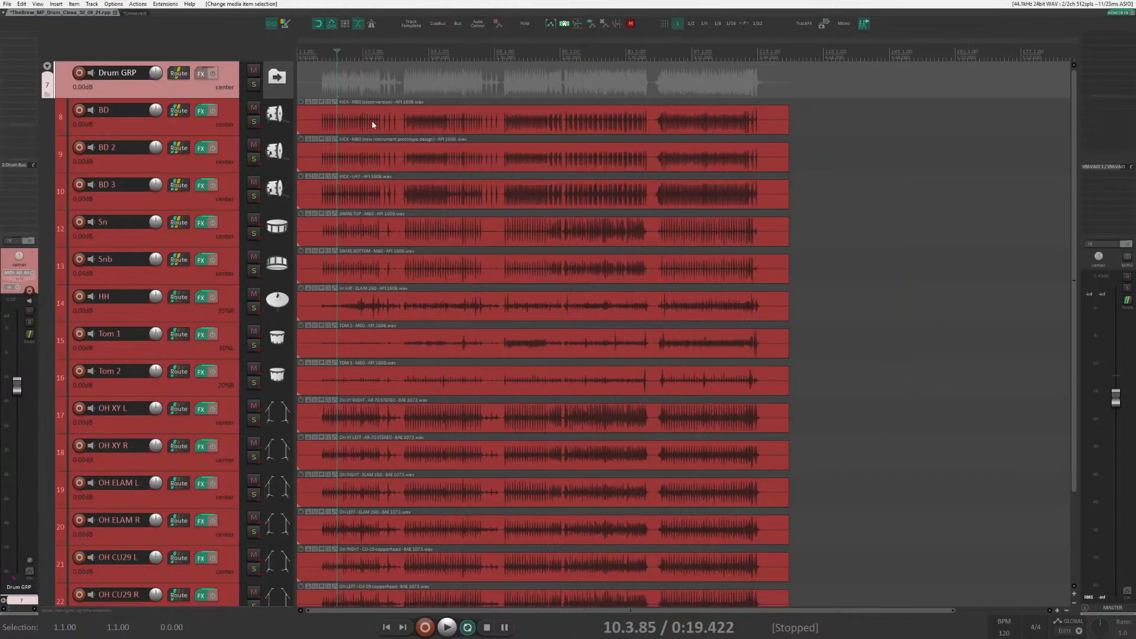
Solo the BD track, play it from about bar 9 and lower the BD item's volume.
left_click(342, 118)
left_click(254, 121)
key("space")
left_click(333, 83)
left_click_drag(301, 102, 307, 153)
key("space")
mouse_move(302, 142)
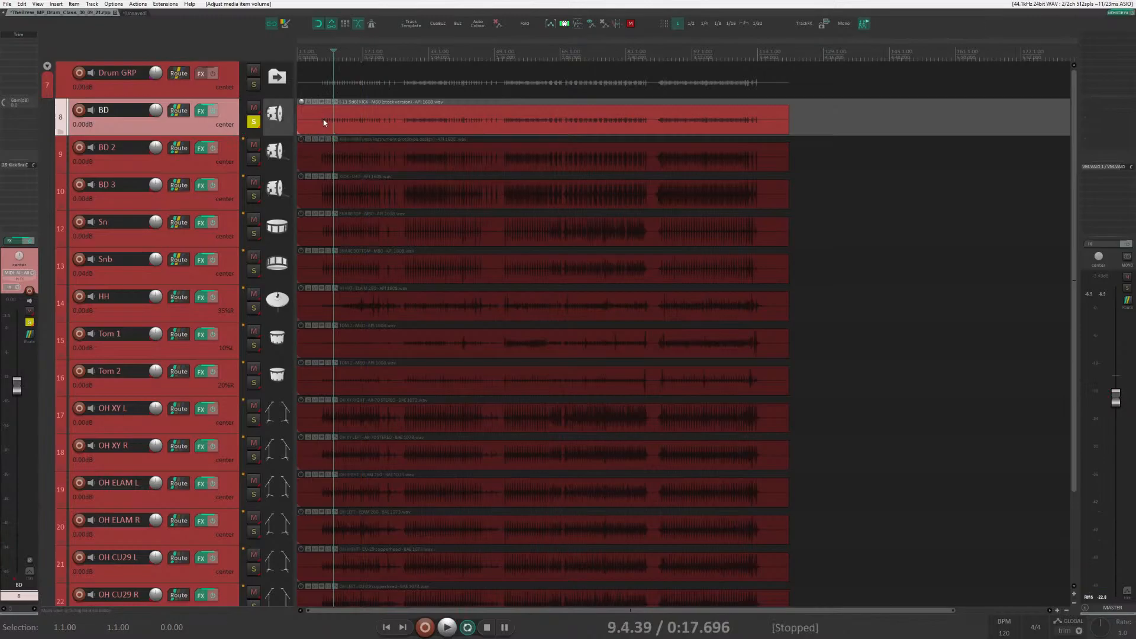
left_click_drag(300, 101, 304, 189)
Solo BD 2 instead of BD, play it and lower the BD 2 item's volume.
left_click(305, 152)
left_click(255, 122)
left_click(255, 159)
key("space")
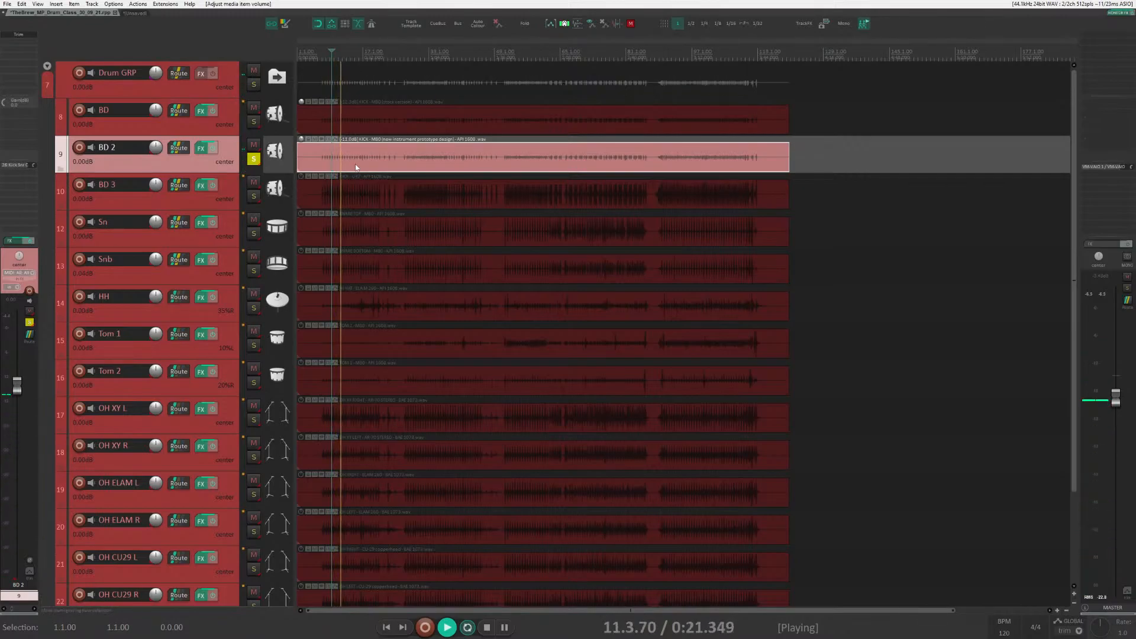
left_click_drag(301, 139, 309, 244)
key("space")
Solo BD 3 instead of BD 2, play it and lower the BD 3 item's volume.
left_click(253, 159)
left_click(254, 196)
key("space")
key("space")
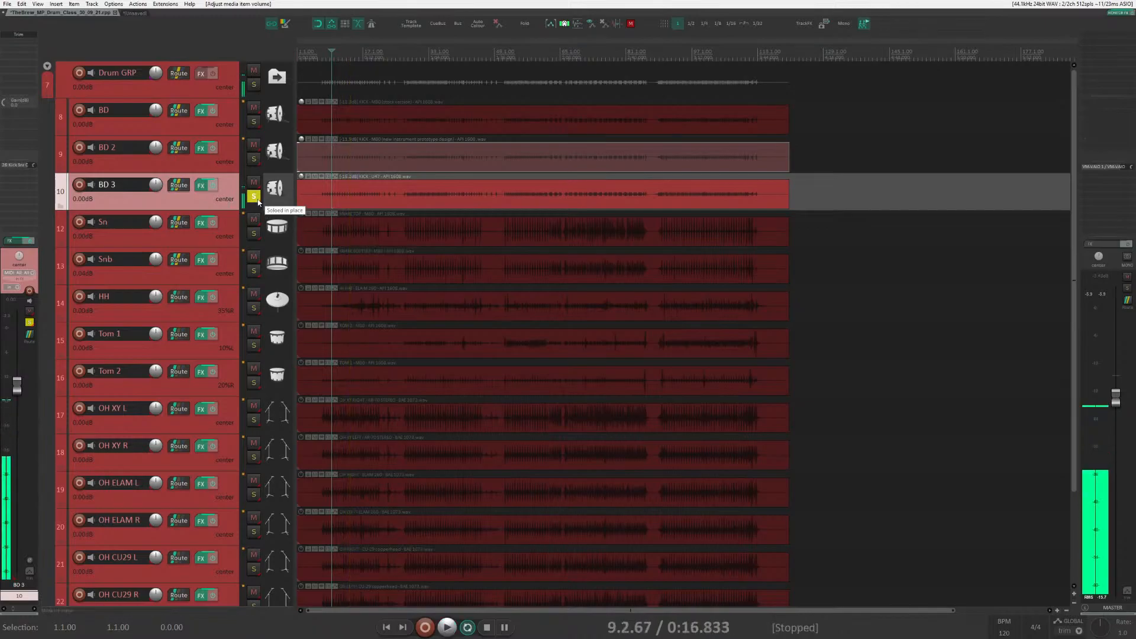
Solo Sn instead of BD 3, play it from about bar 54 and lower the snare top item's volume.
left_click(254, 198)
left_click(253, 234)
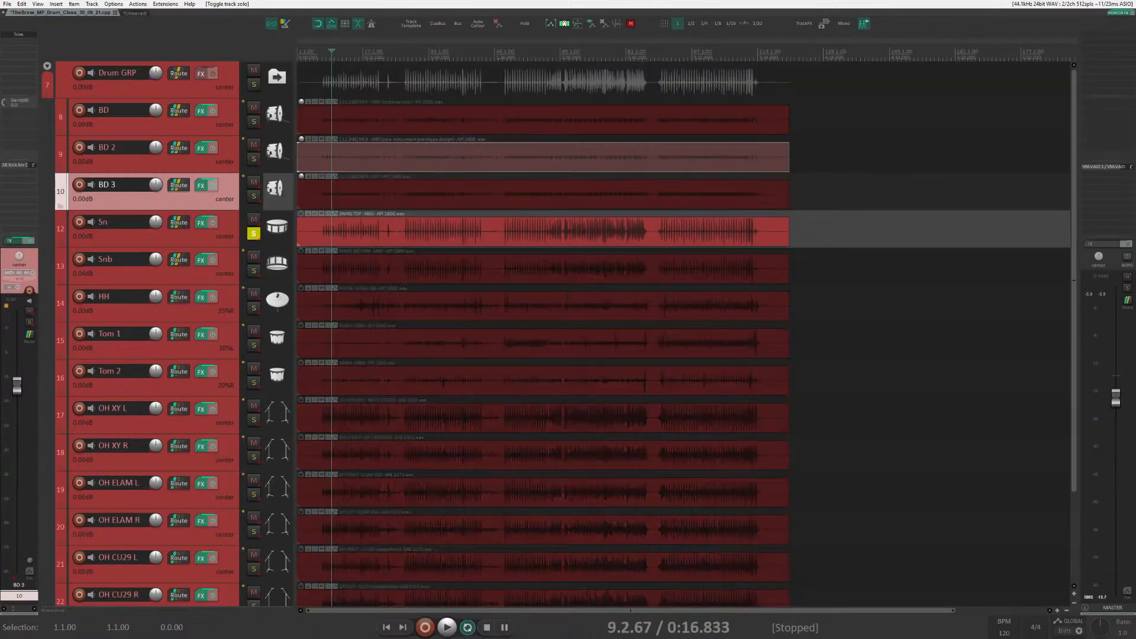
left_click(516, 213)
key("space")
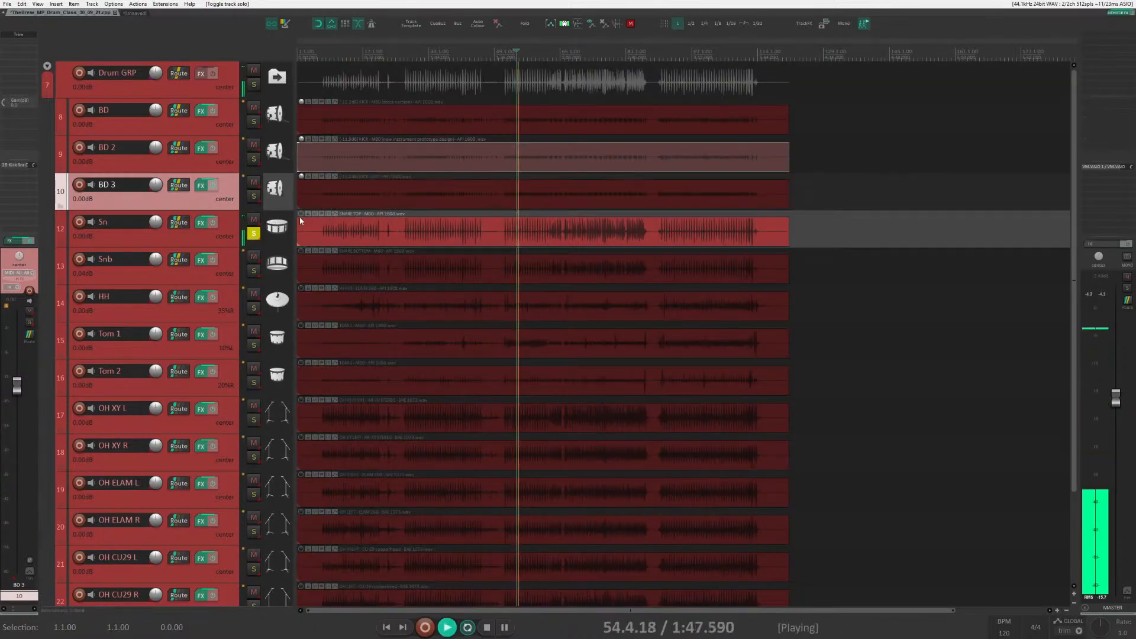
left_click(224, 243)
left_click_drag(302, 216, 306, 297)
key("space")
Solo Snb instead of Sn, play it and lower the snare bottom item's volume.
left_click(255, 234)
left_click(254, 272)
key("space")
key("space")
Solo HH instead of Snb, play it and lower the hi-hat item's volume.
left_click(254, 271)
left_click(254, 307)
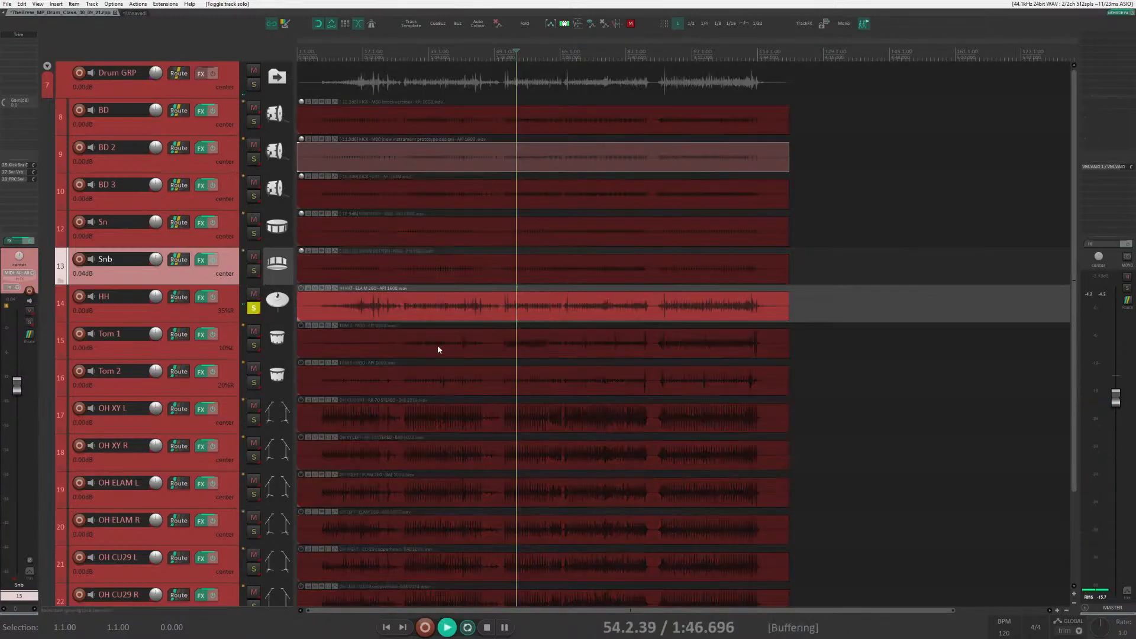
key("space")
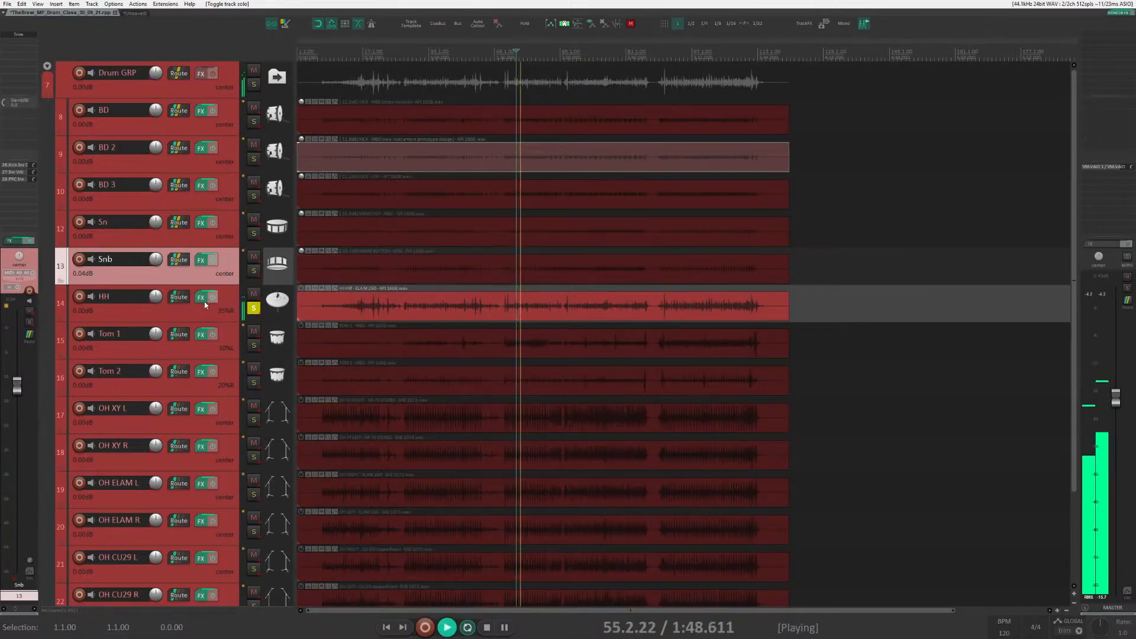
left_click(265, 303)
left_click_drag(299, 292, 300, 329)
key("space")
Play the hi-hat's hits around bars 44 and 51 and lower the HH item's volume further.
scroll(736, 84, "up", 7)
key("space")
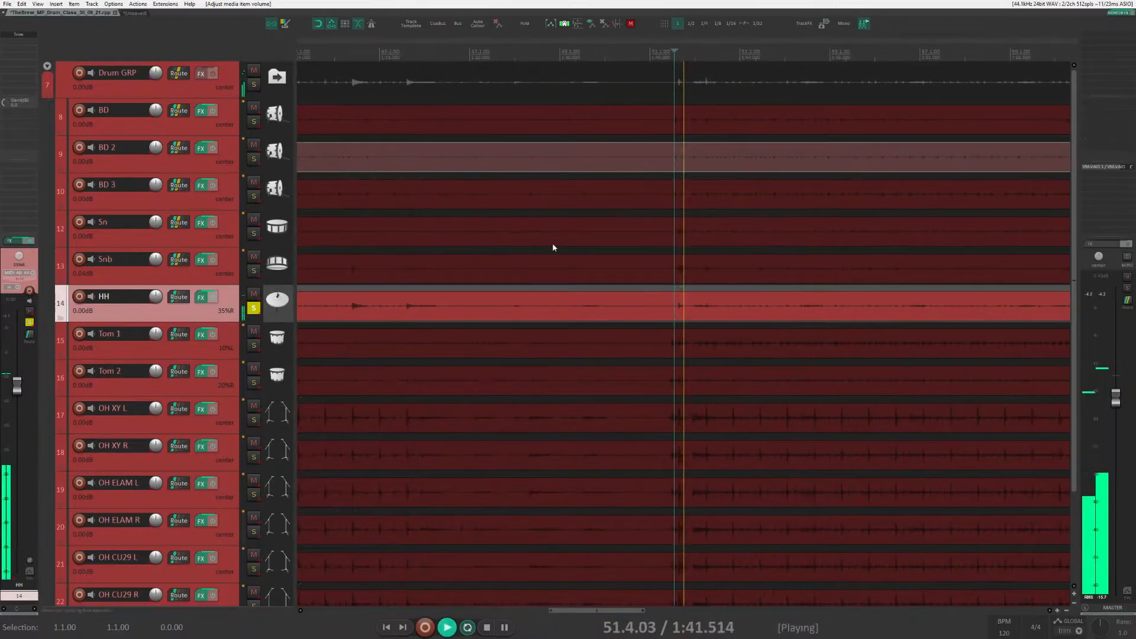
key("space")
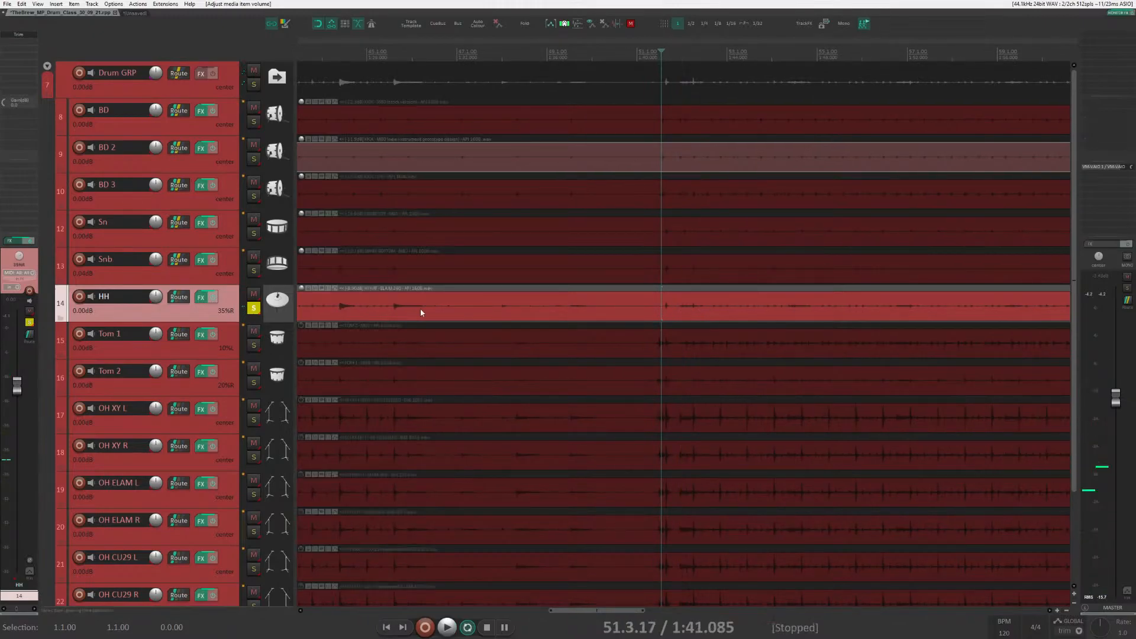
left_click(334, 52)
key("space")
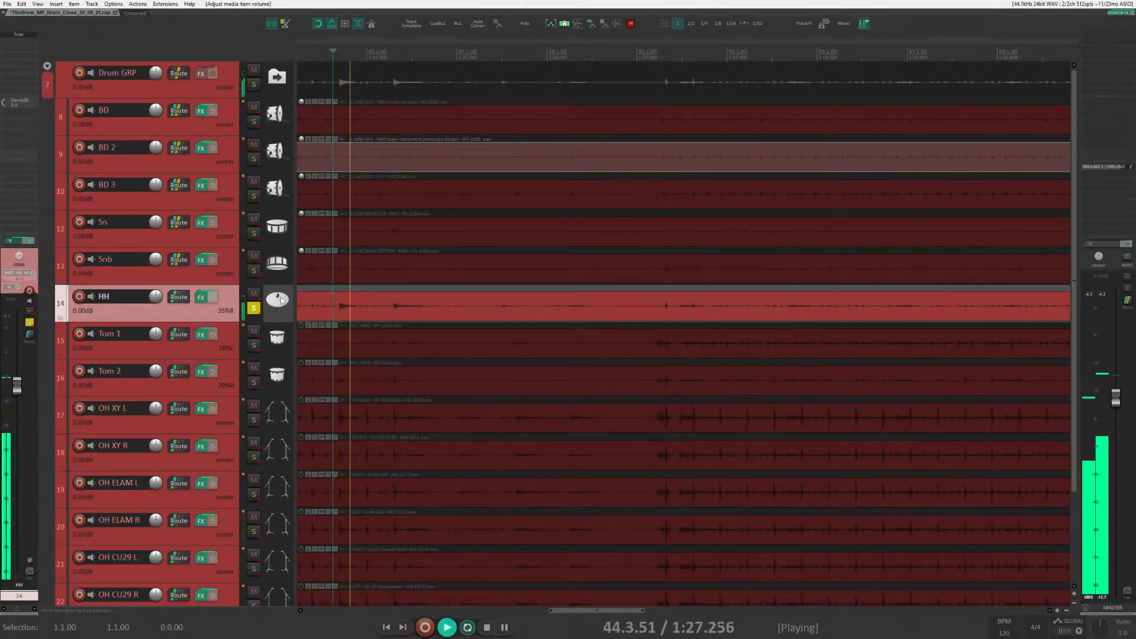
key("space")
left_click_drag(302, 289, 301, 297)
key("space")
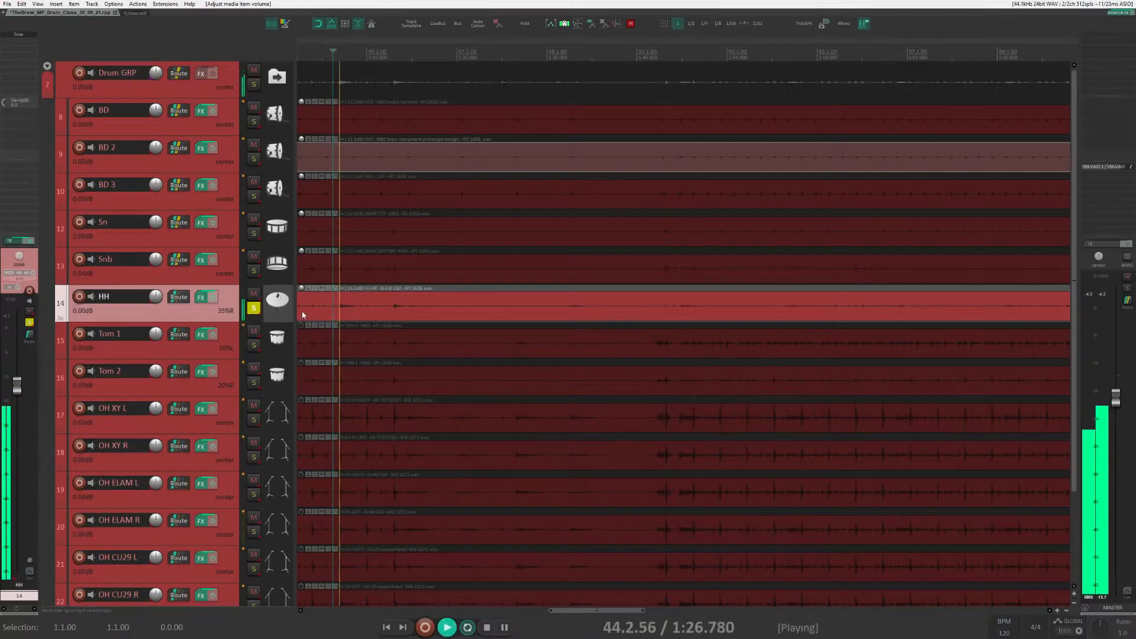
scroll(303, 289, "down", 4)
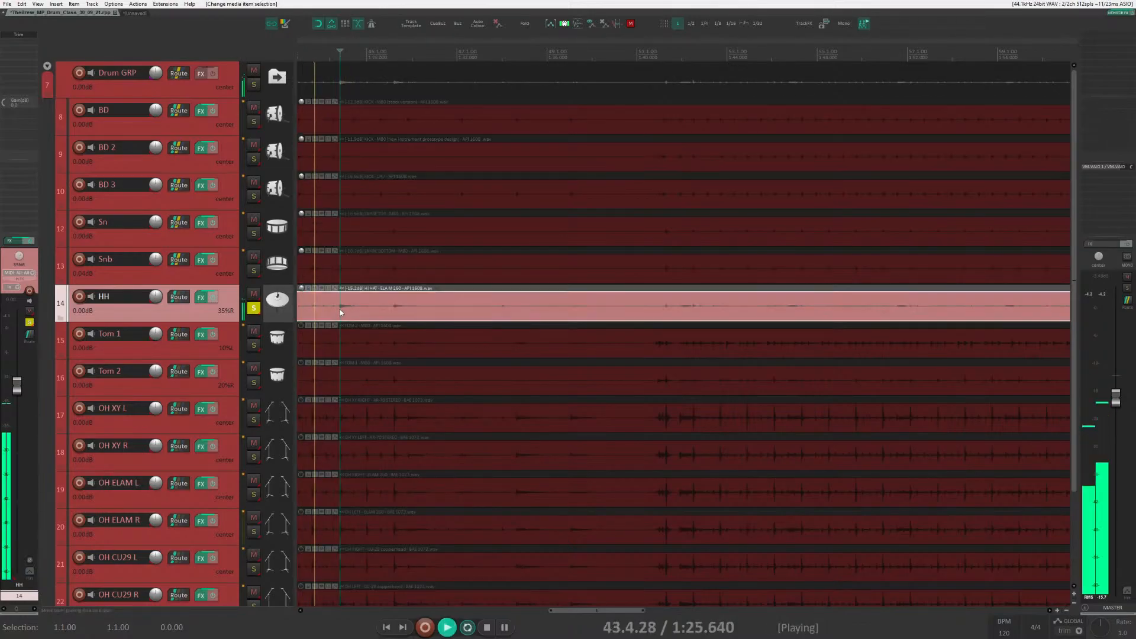
Stop playback, solo Tom 1 instead of HH and place the edit cursor late in the Tom 1 item.
left_click(254, 307)
key("space")
left_click(254, 346)
scroll(636, 285, "down", 4)
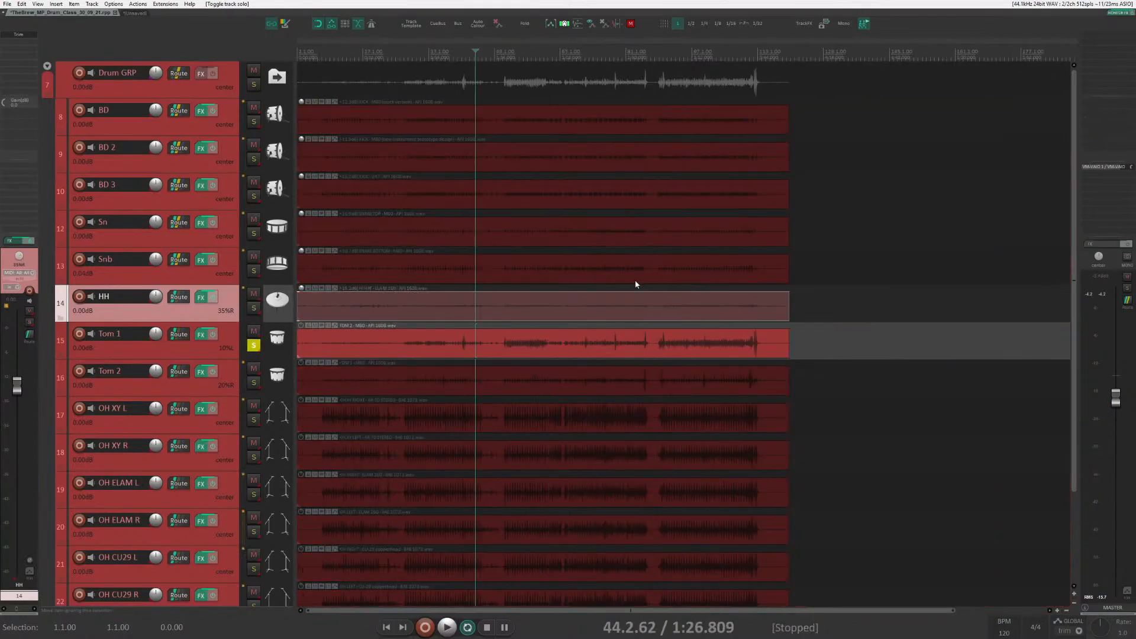
left_click(613, 346)
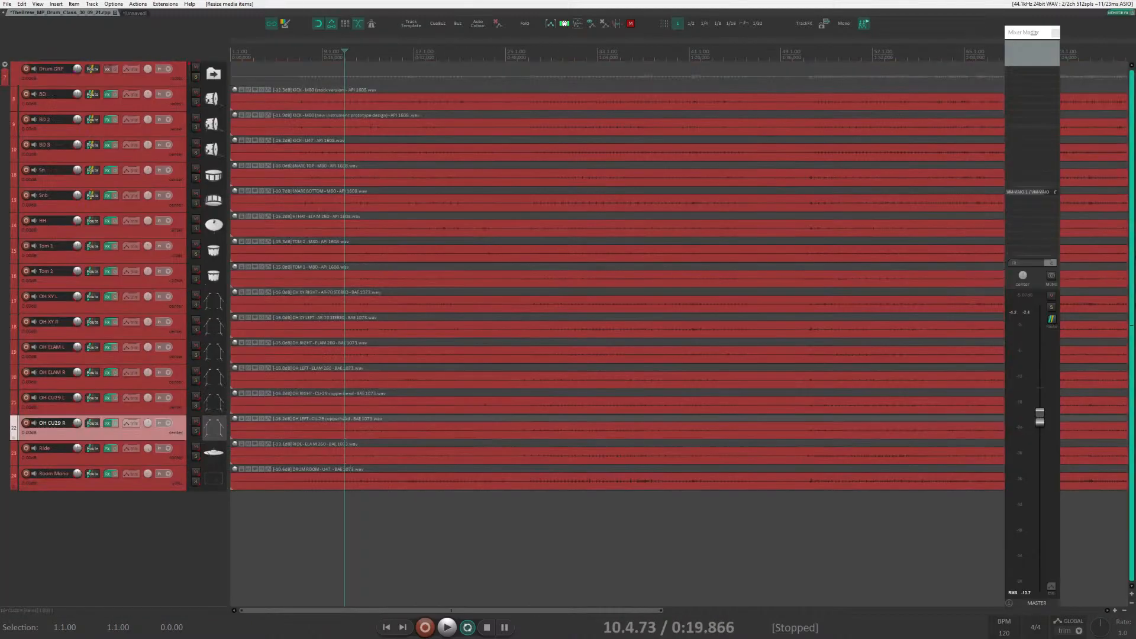
Select the BD track, open the mixer maximized and clear the peak indicators.
left_click(182, 107)
key("ctrl+m")
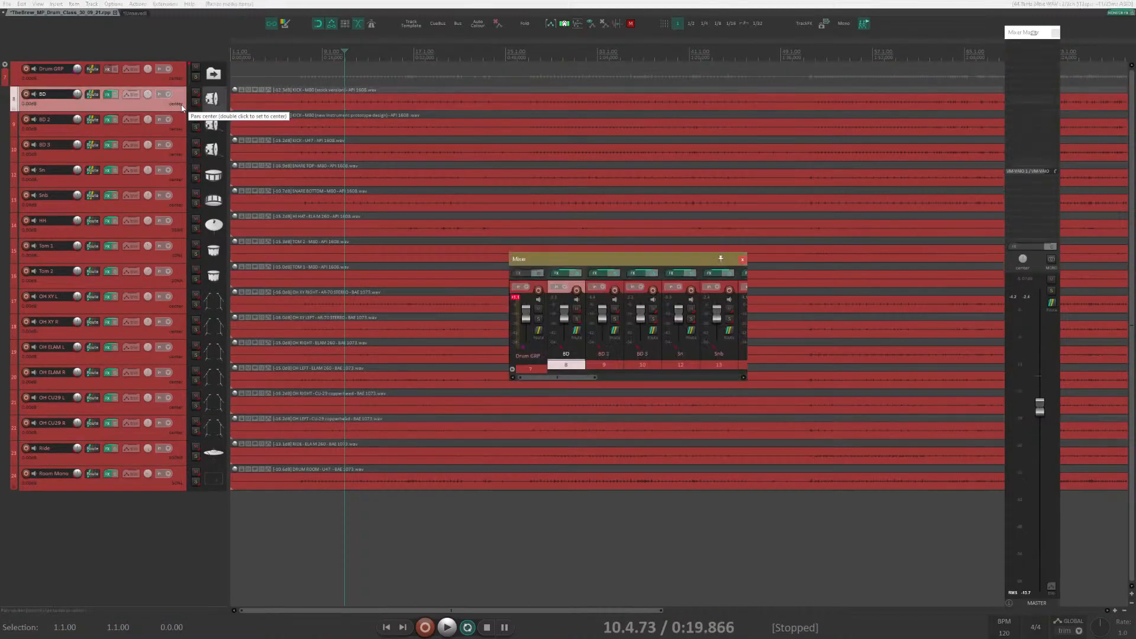
double_click(663, 260)
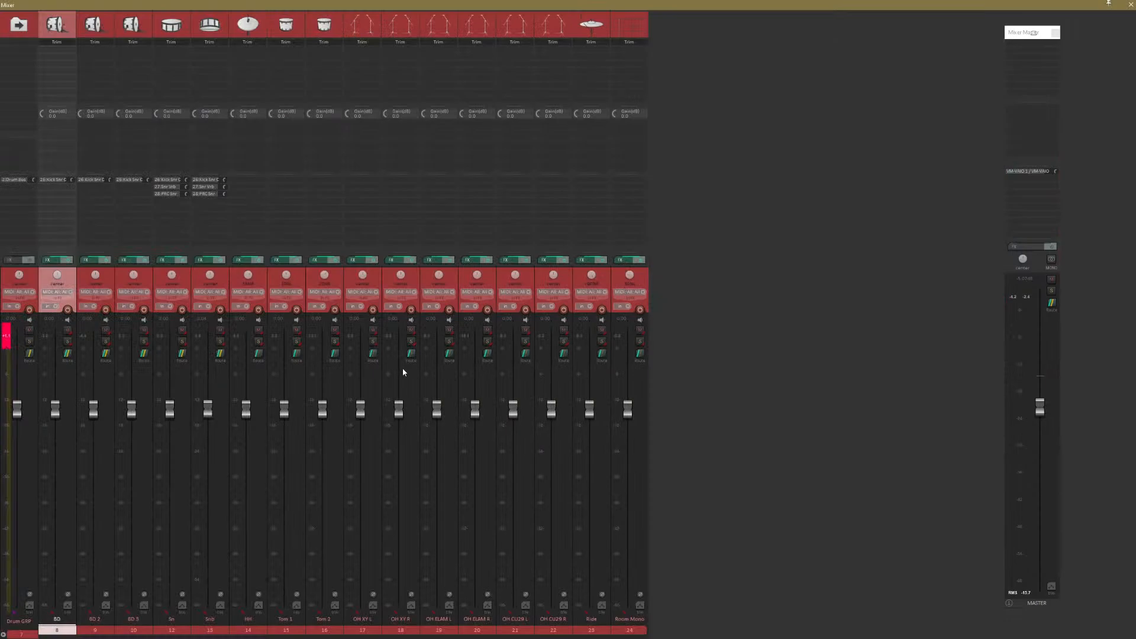
left_click(3, 339)
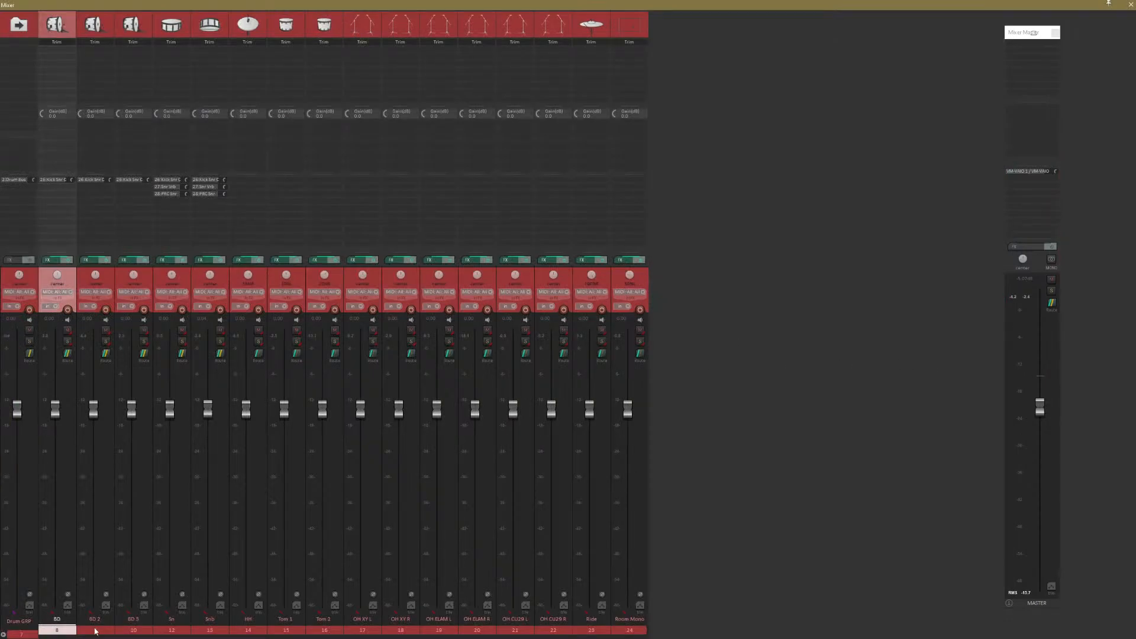
Pull the faders of all tracks from BD to Room Mono fully down and select only OH XY R.
left_click(630, 630, "shift")
left_click_drag(589, 409, 588, 619)
left_click(477, 631)
left_click(418, 631)
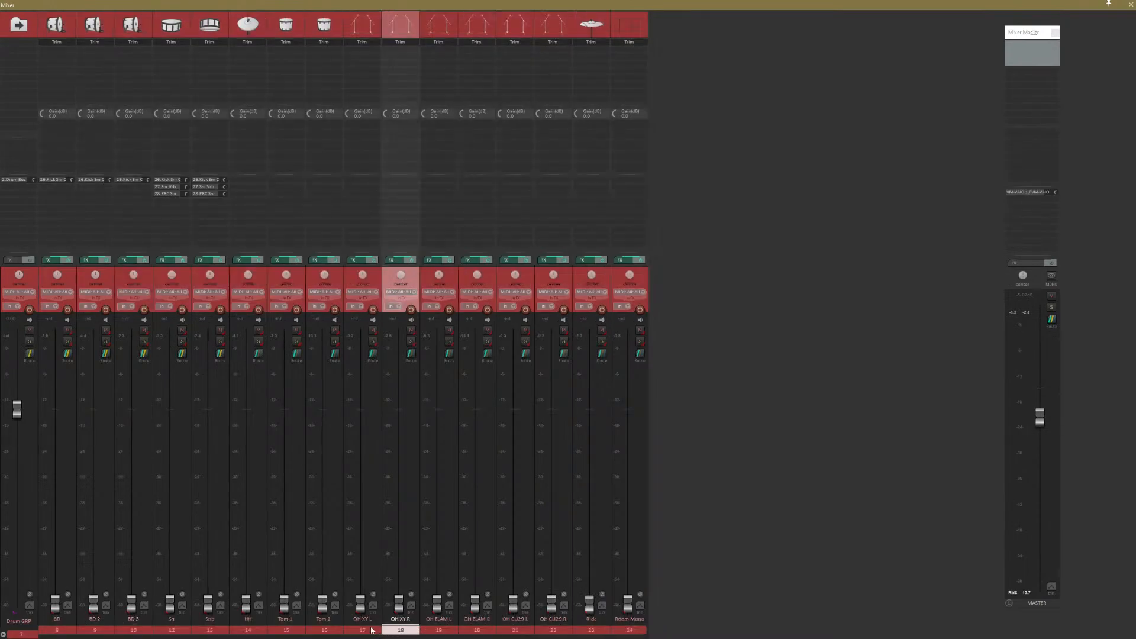
Pan the overhead L tracks 100% left and the R tracks 100% right, and select OH XY L and OH XY R together.
left_click(359, 629)
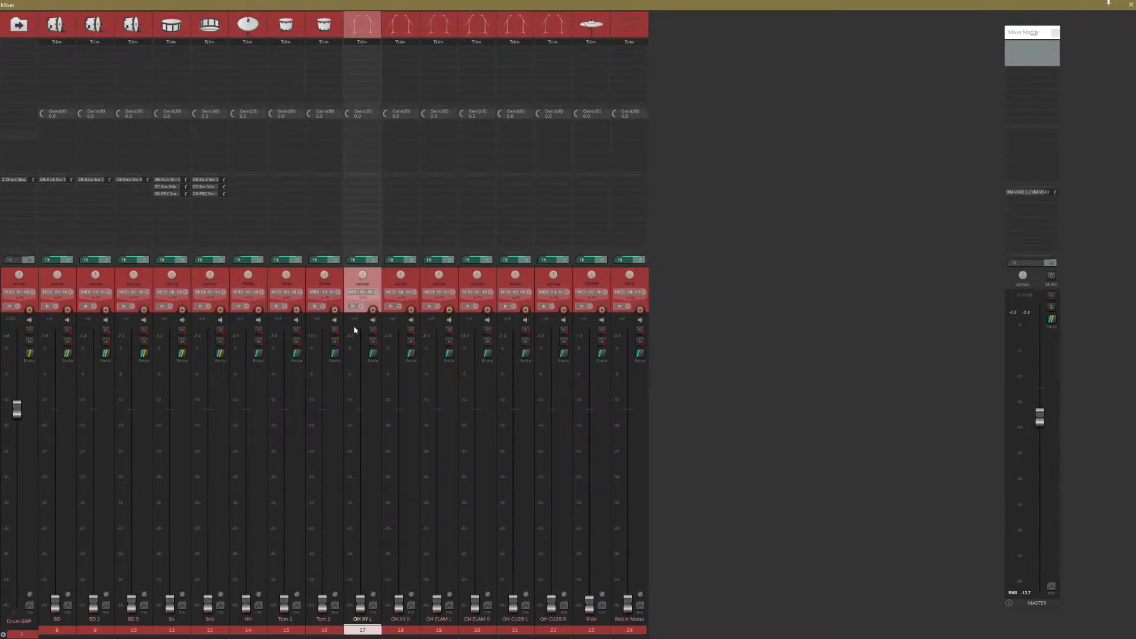
left_click_drag(363, 276, 364, 337)
left_click(459, 290)
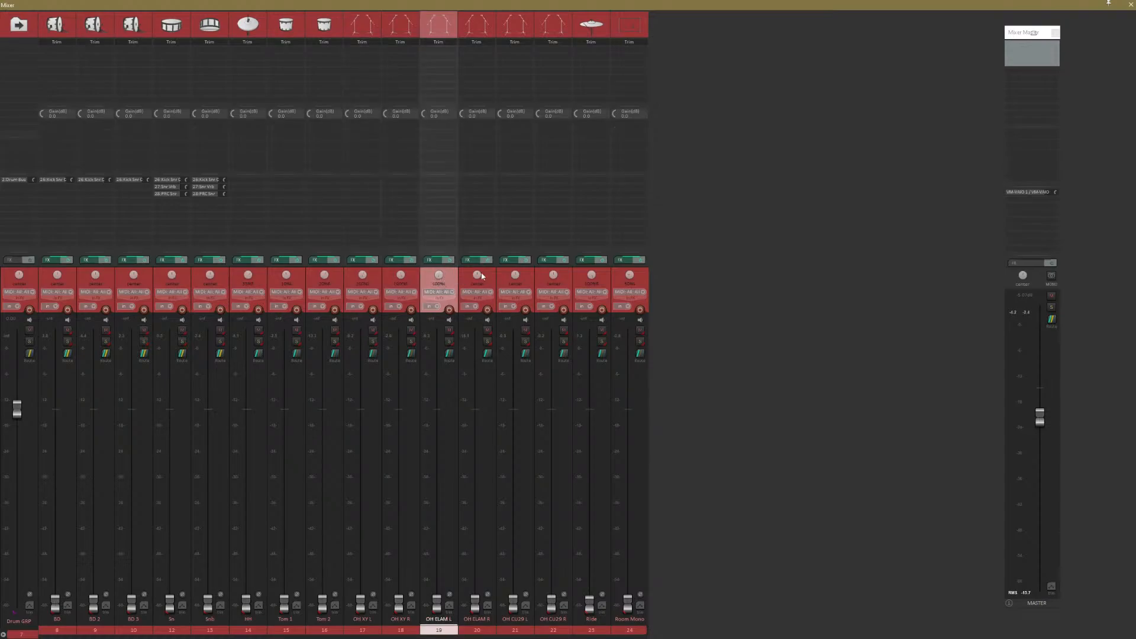
left_click(409, 285)
left_click(350, 329, "ctrl")
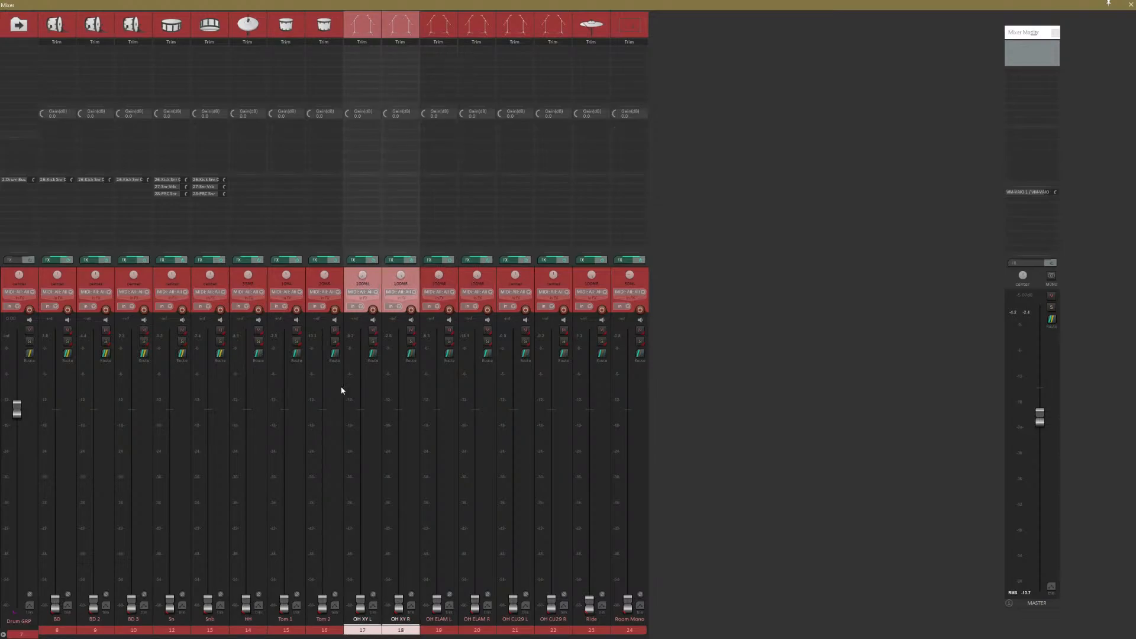
Select the OH ELAM L track, switch to Firefox and search for "XY micing technique" in the new tab.
left_click(451, 278)
key("super")
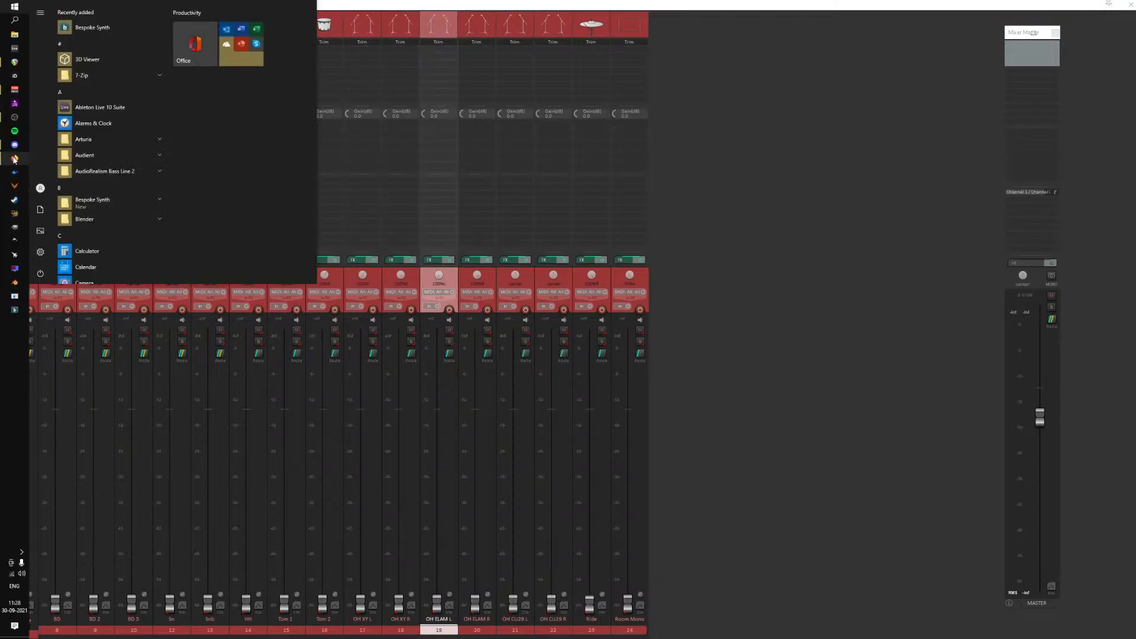
left_click(15, 158)
left_click(160, 6)
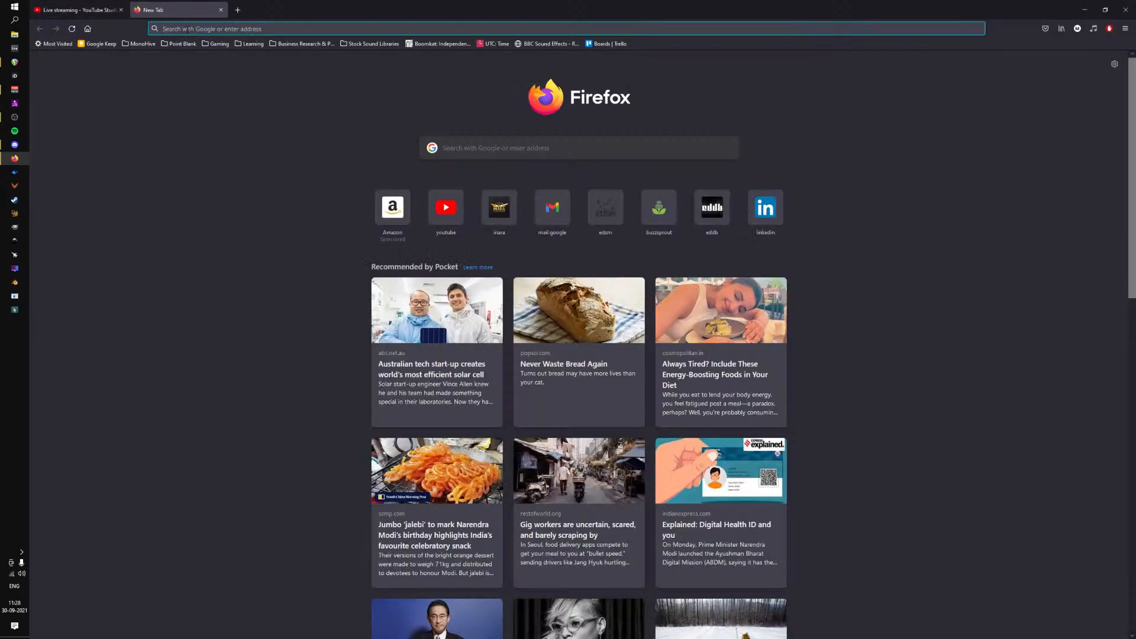
type("XY micing")
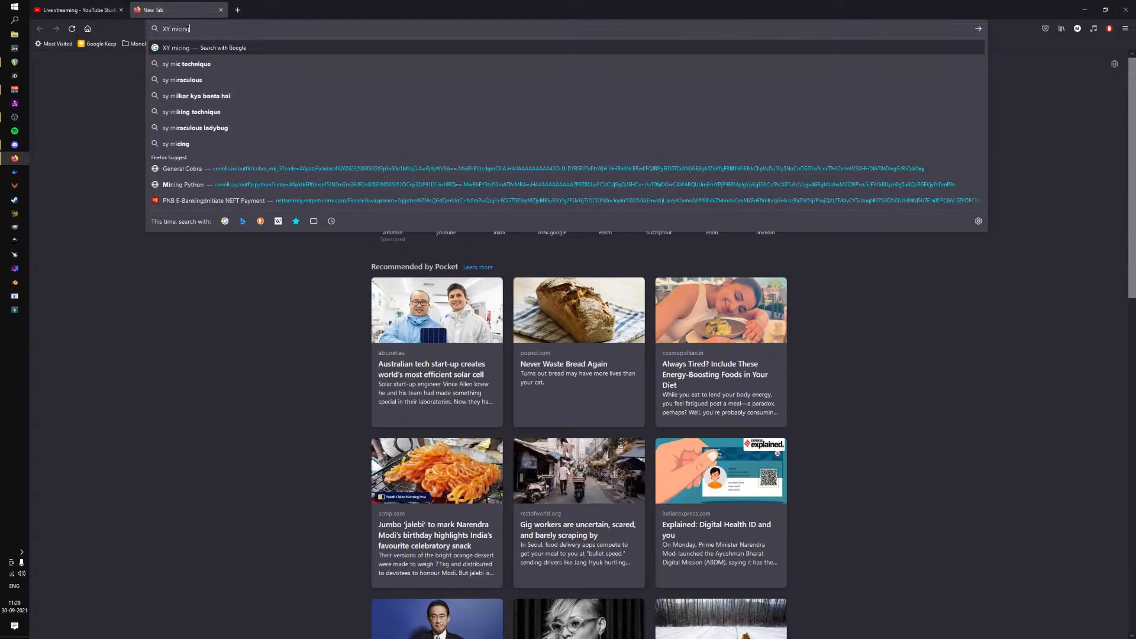
type(" technique")
key("Return")
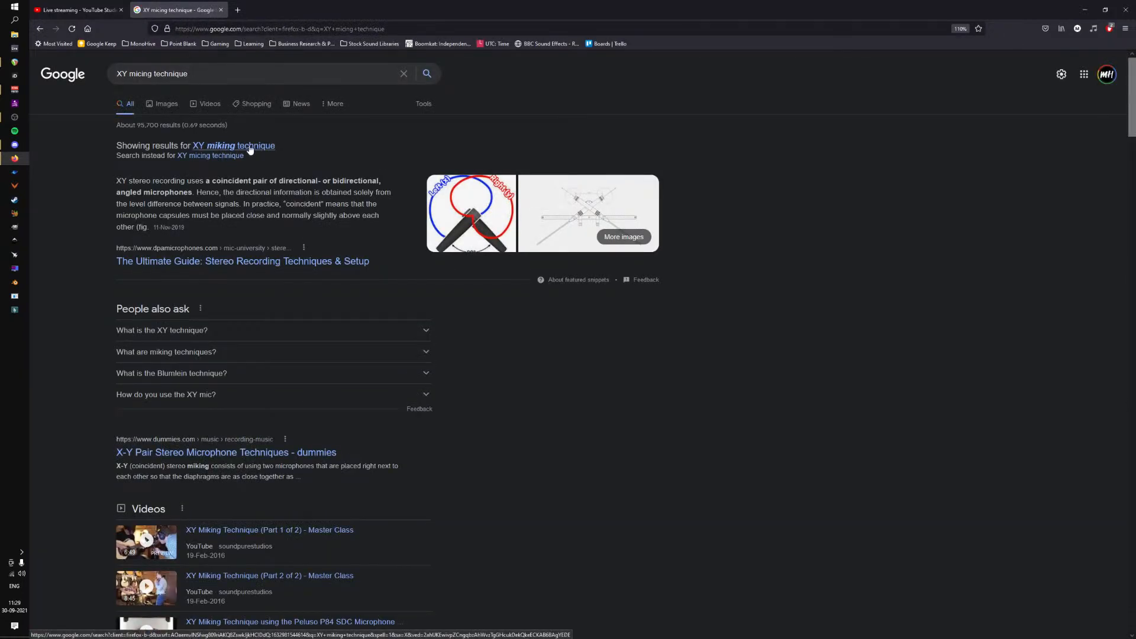
Show the image results, pick a DPA Microphones stereo diagram and open its source page, The Ultimate Guide: Stereo Recording Techniques & Setup.
left_click(162, 104)
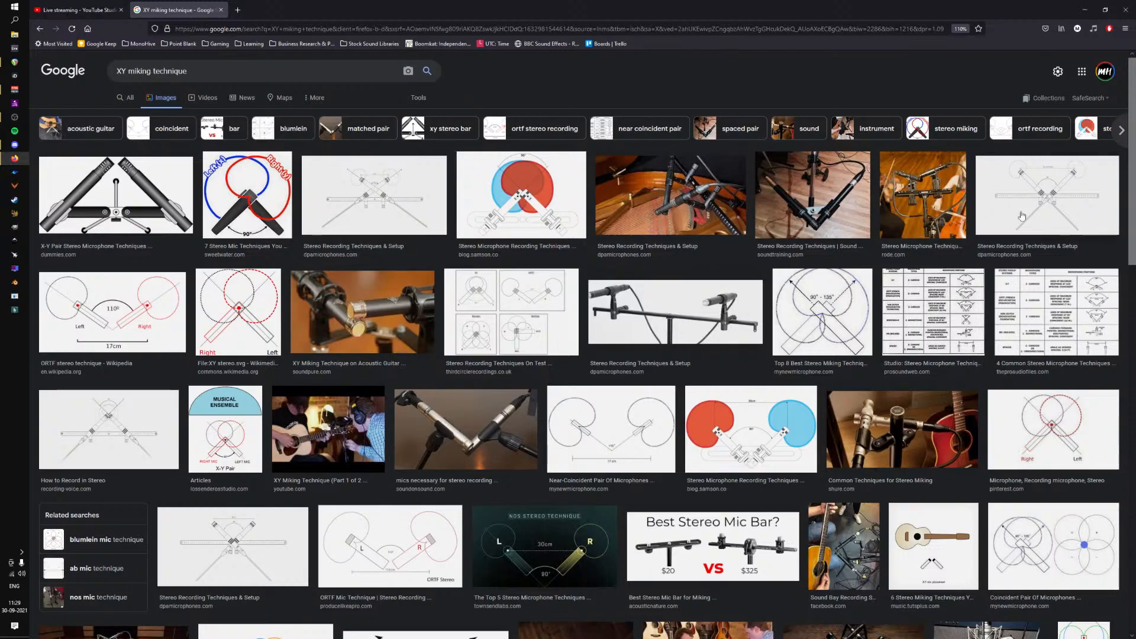
left_click(1052, 195)
left_click(810, 247)
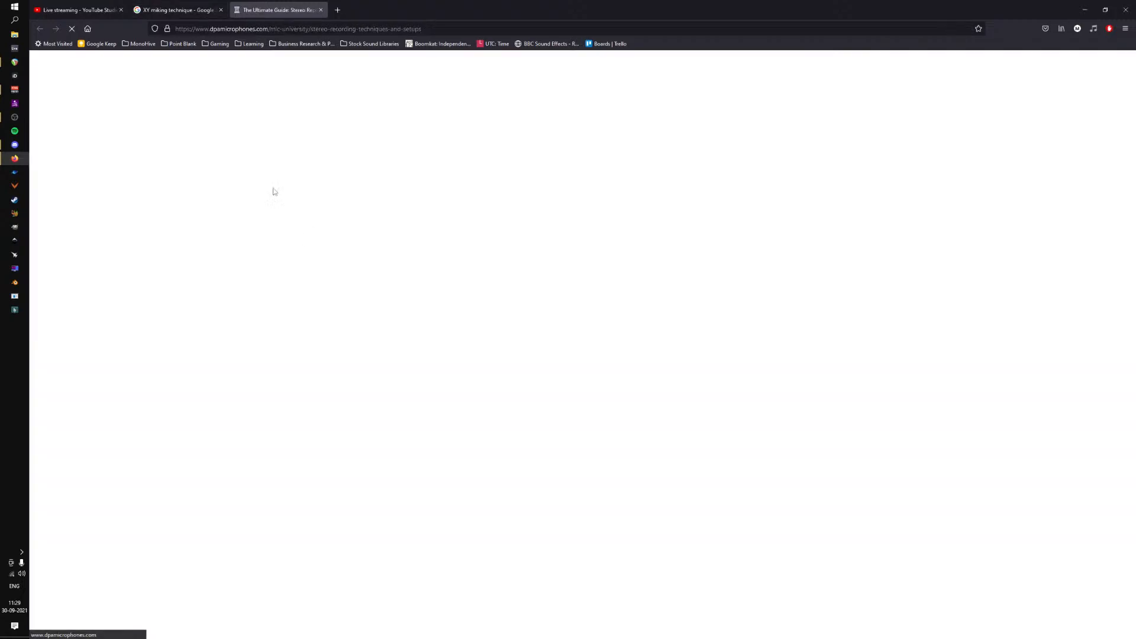
Examine the article's XY stereo setup section and its photo of two closely mounted microphones, and return to the article's beginning.
scroll(606, 403, "down", 10)
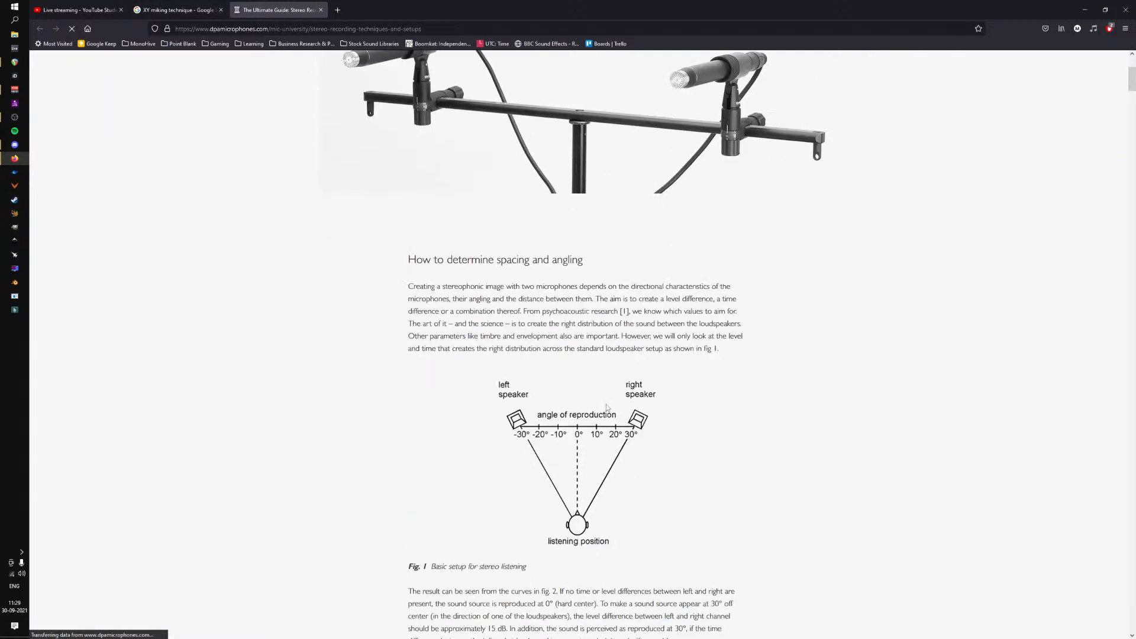
scroll(608, 404, "down", 20)
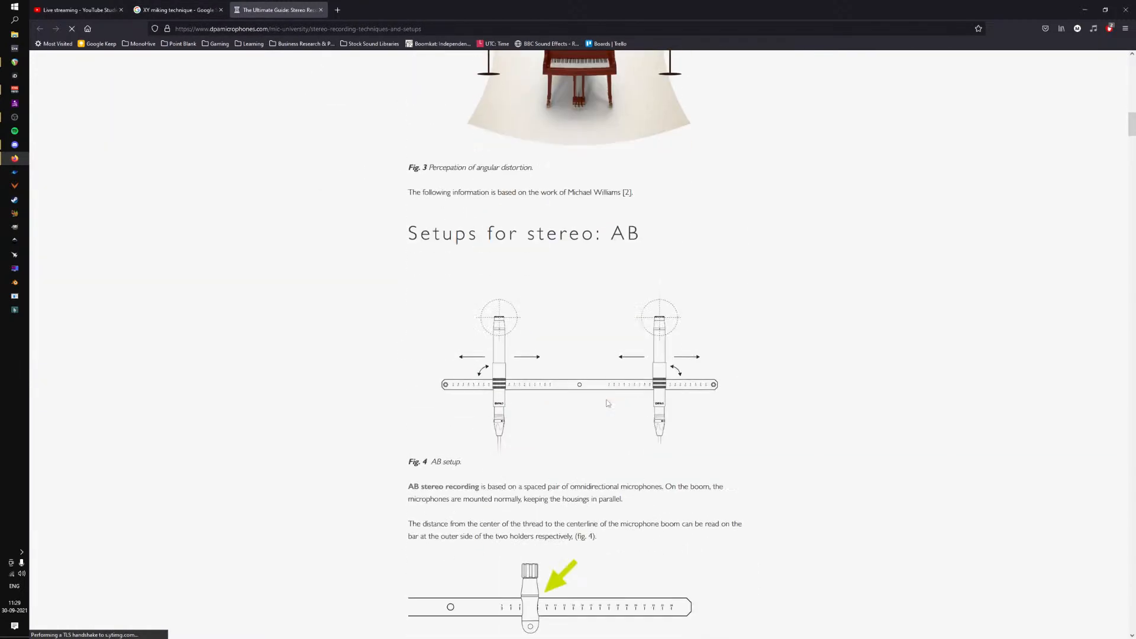
scroll(607, 400, "down", 10)
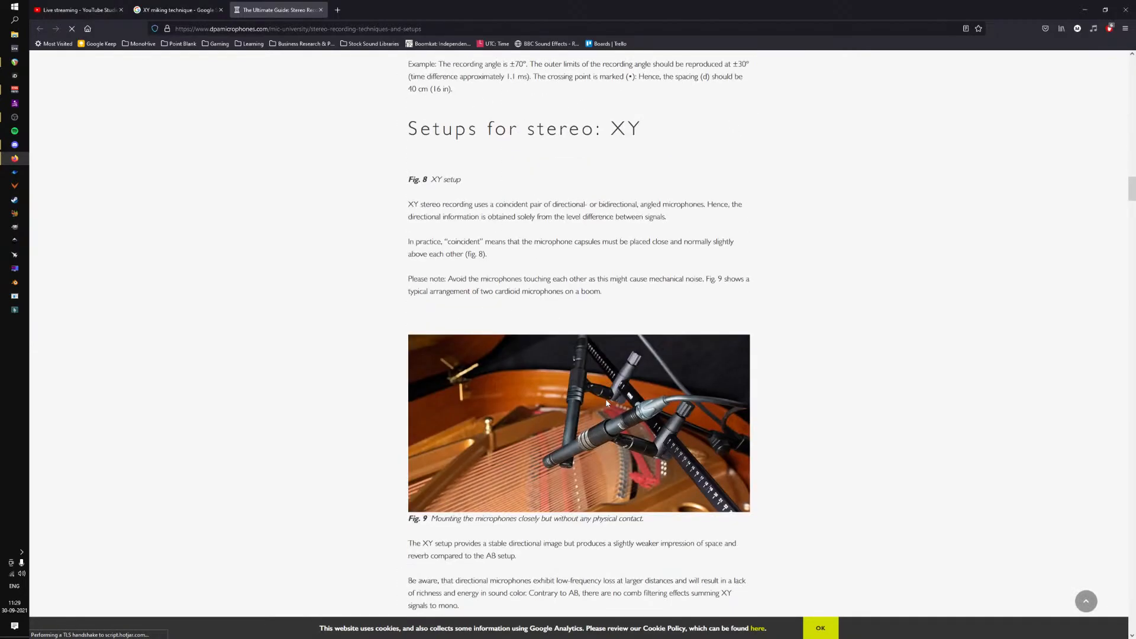
scroll(560, 309, "up", 2)
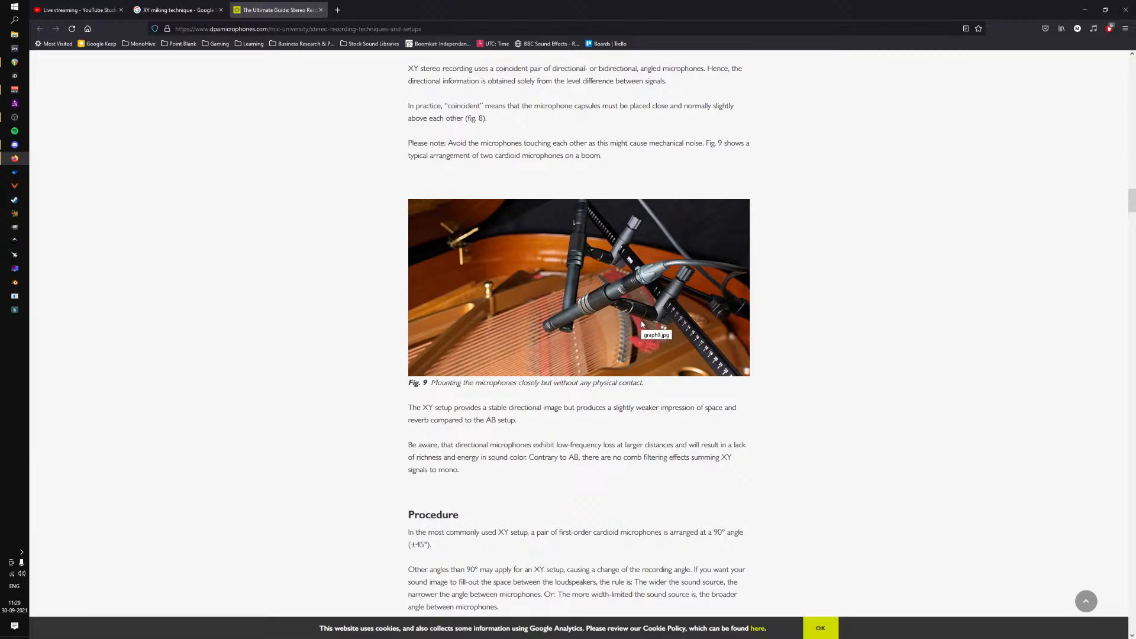
scroll(643, 332, "up", 1)
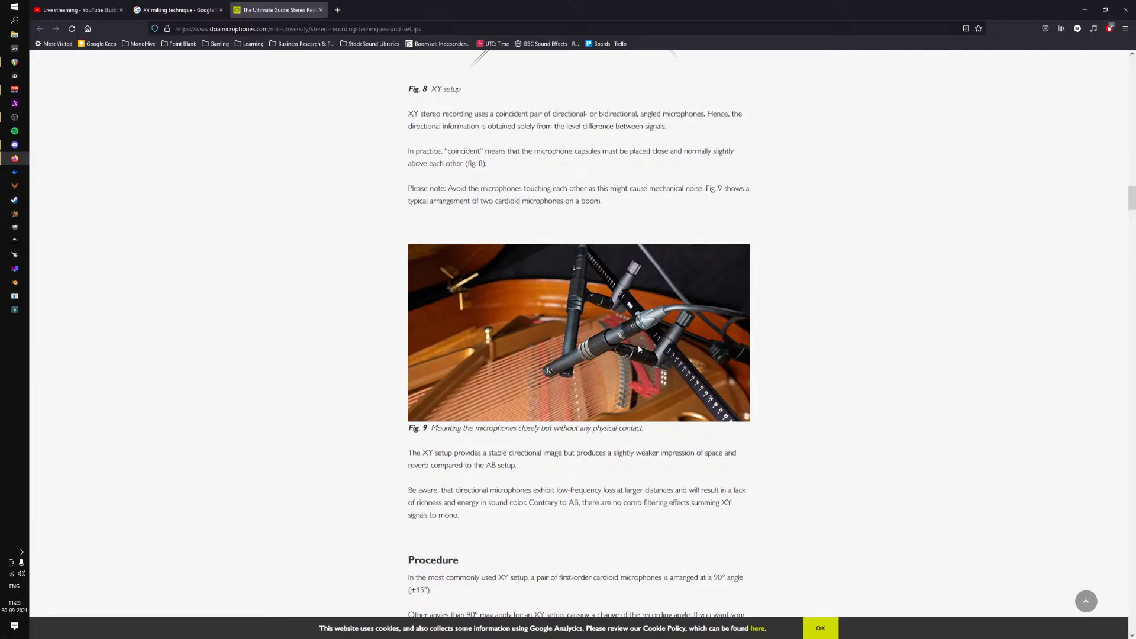
scroll(643, 352, "down", 1)
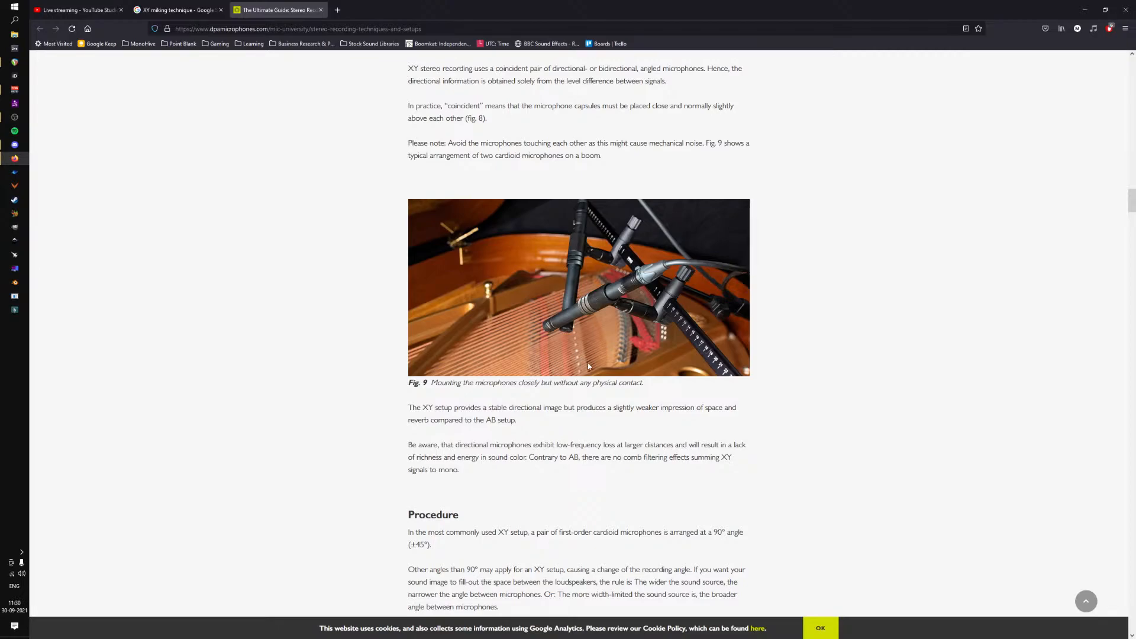
scroll(595, 348, "up", 20)
scroll(648, 317, "up", 15)
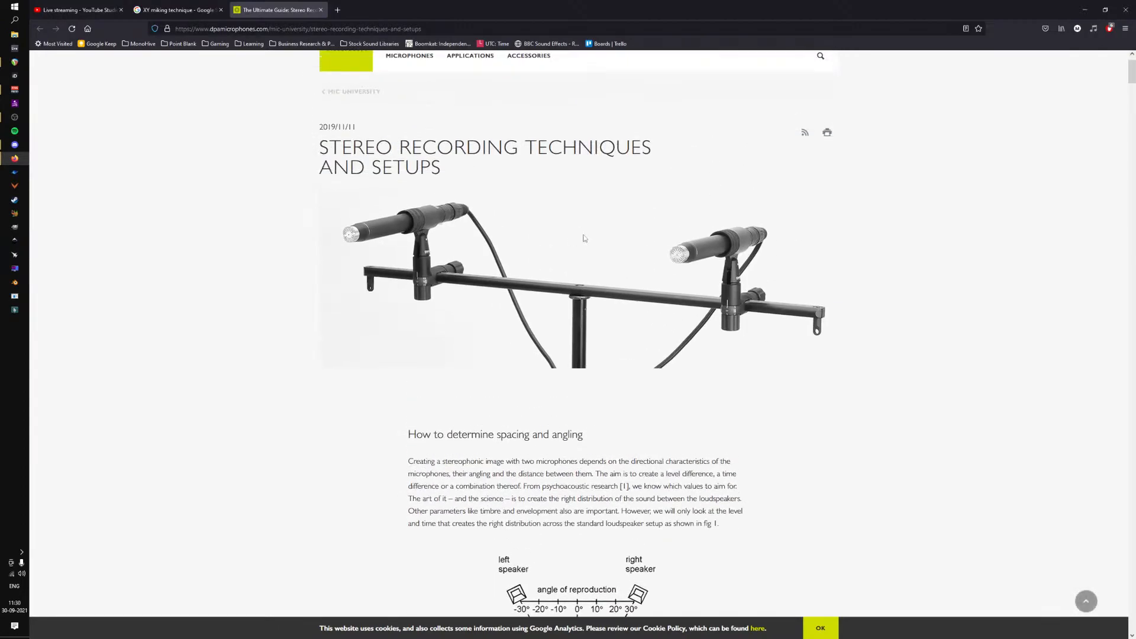
Check the XY miking image results again and examine the Fig. 8 XY setup diagram in the stereo recording article.
left_click(168, 10)
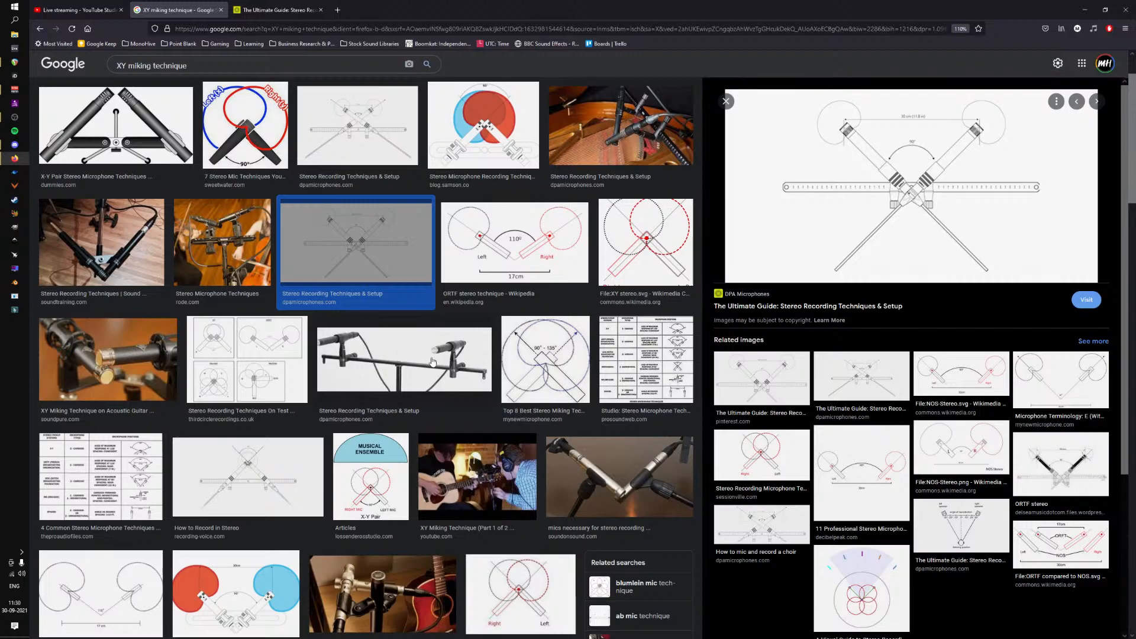
left_click(255, 10)
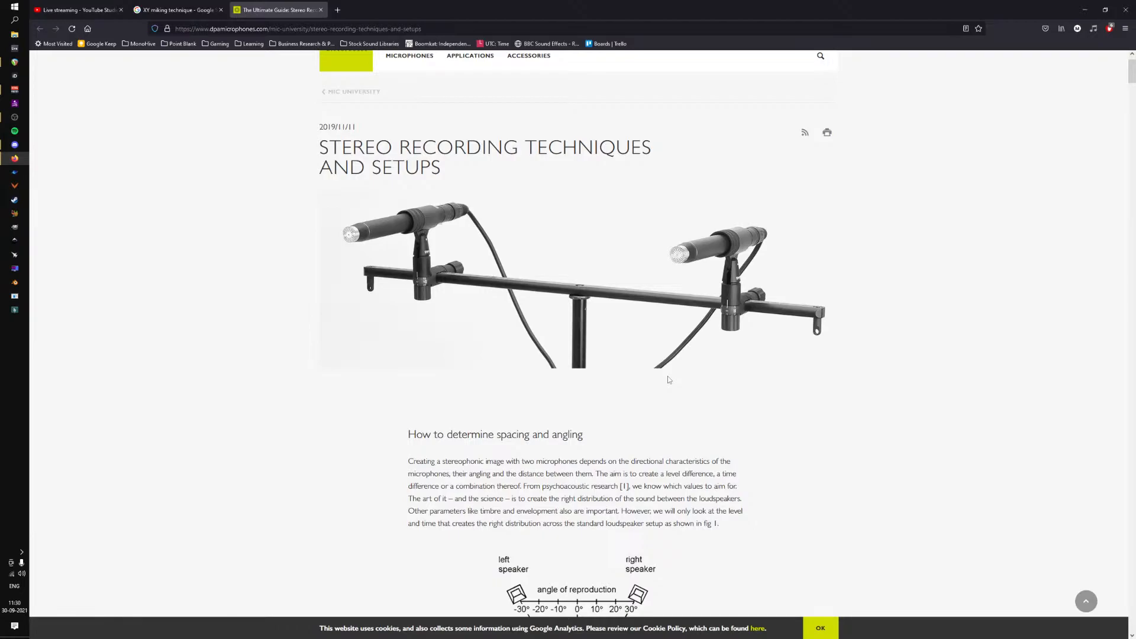
scroll(667, 380, "down", 15)
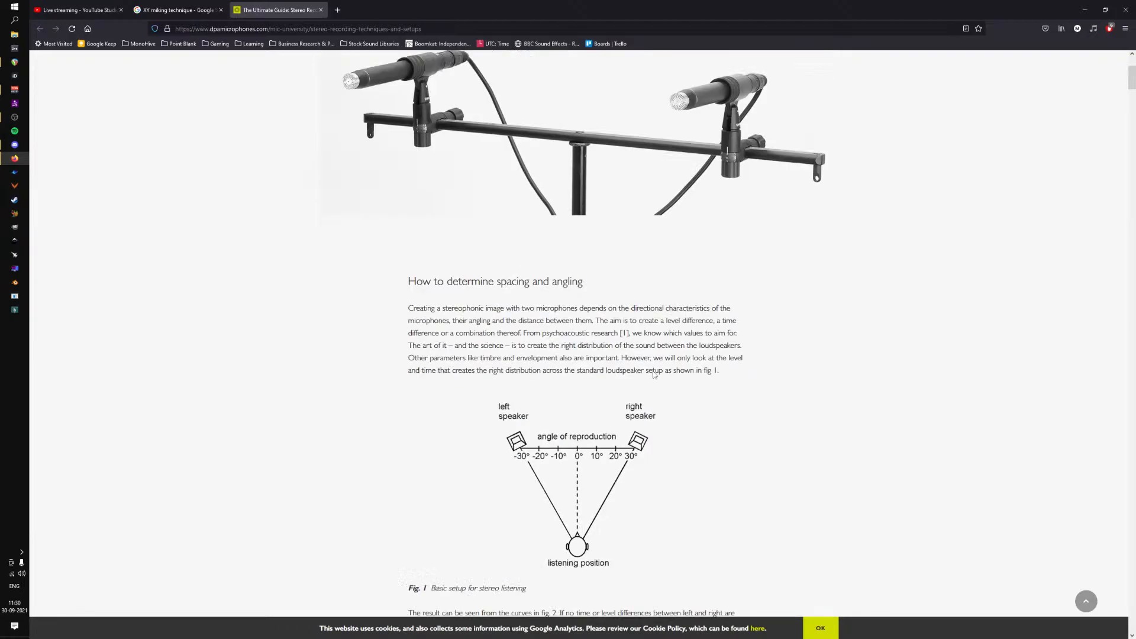
scroll(655, 342, "down", 20)
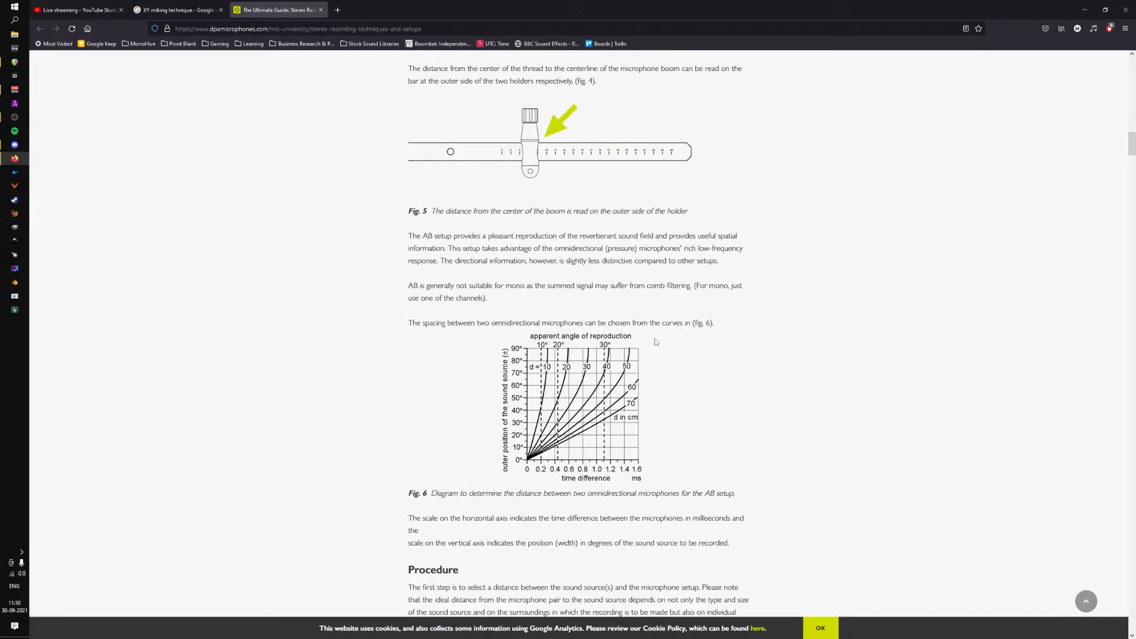
scroll(656, 342, "down", 6)
scroll(618, 298, "up", 2)
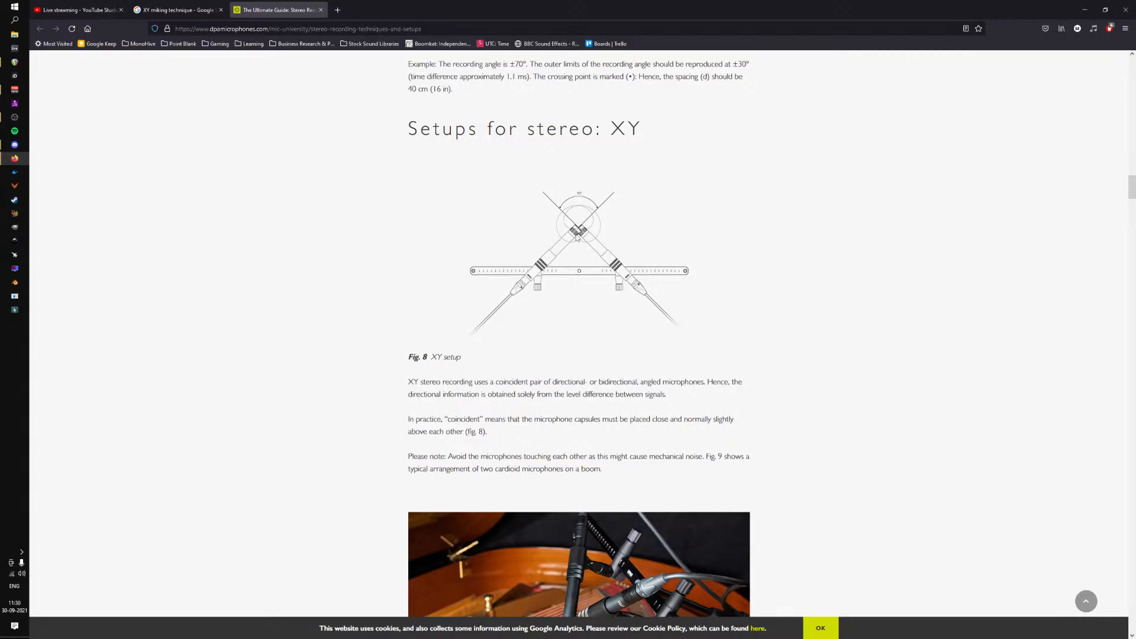
scroll(578, 323, "down", 1)
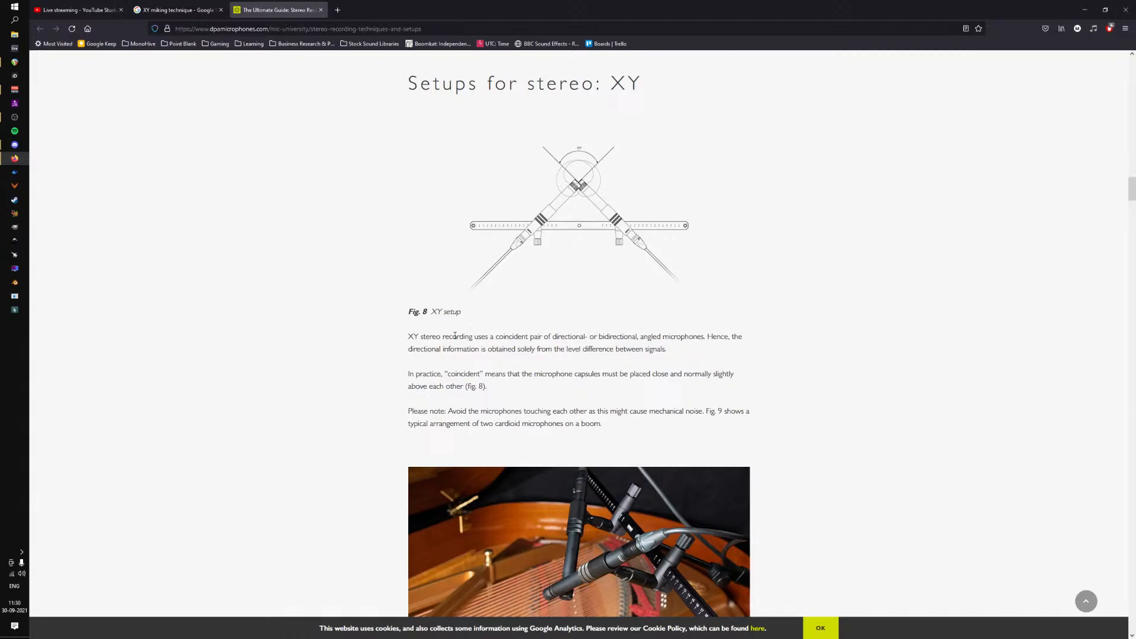
Switch back to REAPER, select OH XY L and OH XY R together, solo them and start playback.
left_click(176, 9)
left_click(95, 5)
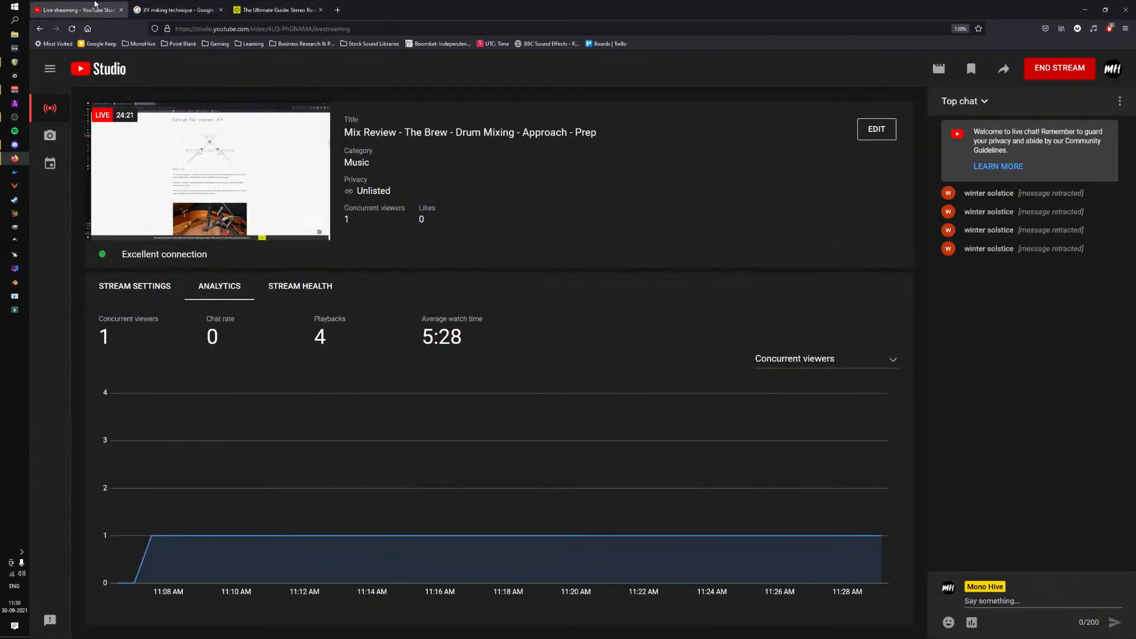
left_click(177, 9)
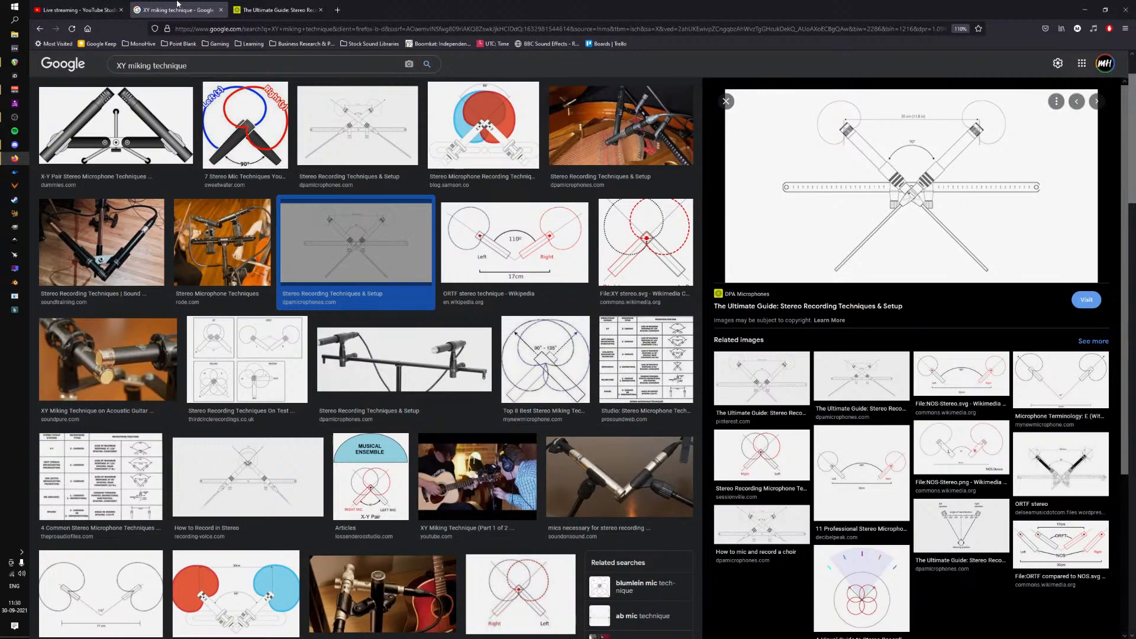
left_click(15, 62)
left_click(410, 280)
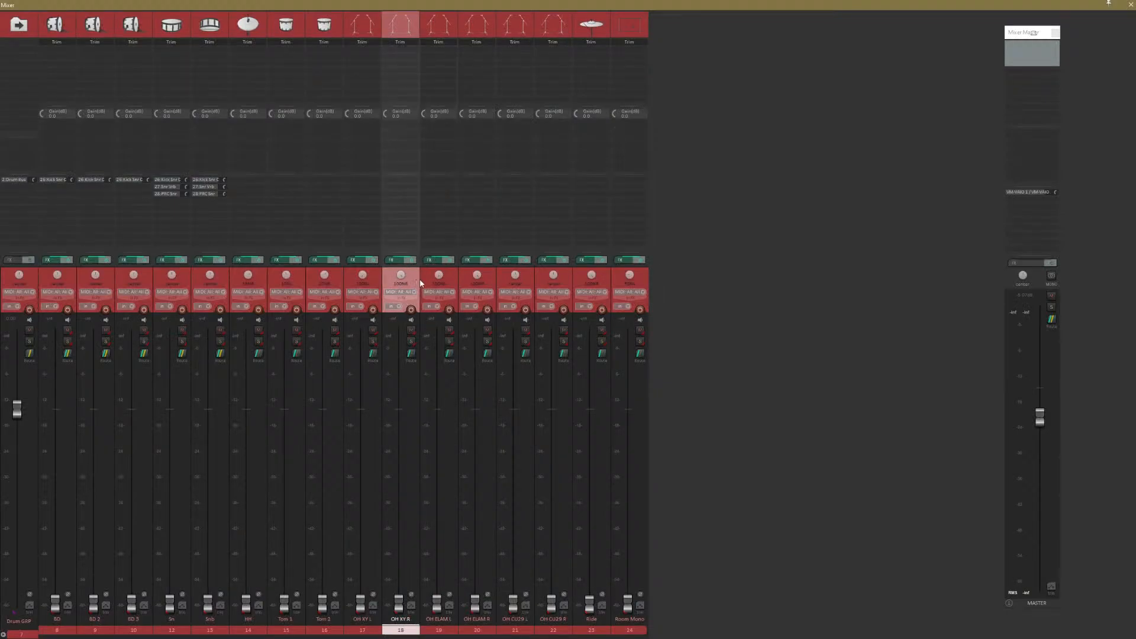
left_click(372, 286, "ctrl")
left_click(372, 342)
key("space")
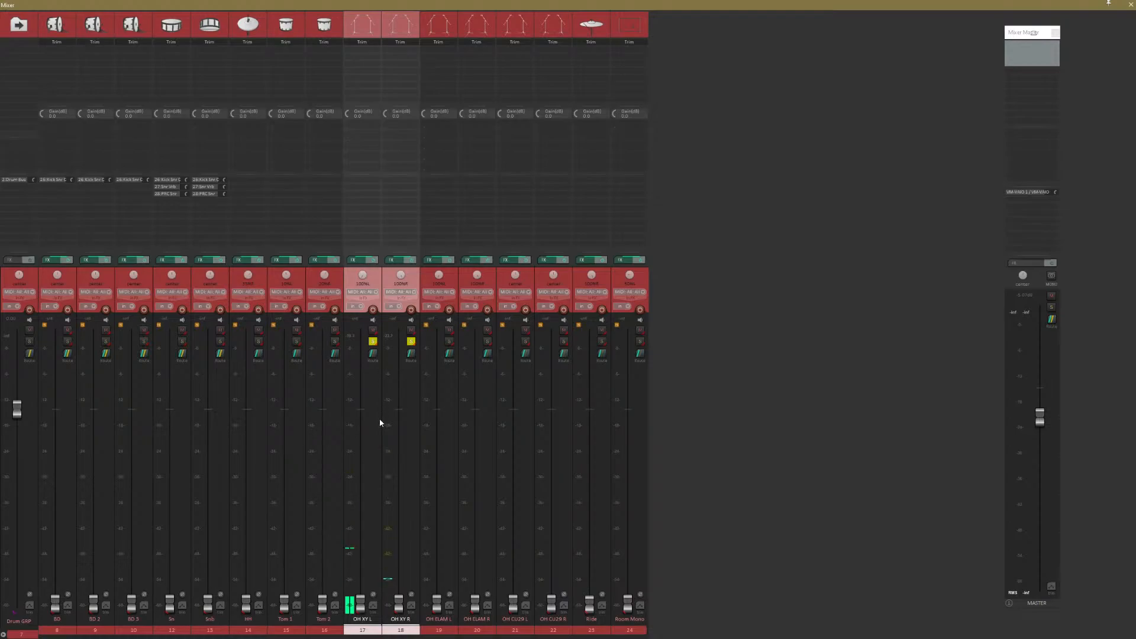
Raise the OH XY L and OH XY R faders together to 12 dB and turn up the master fader.
left_click_drag(399, 603, 398, 412)
left_click_drag(1040, 417, 1040, 390)
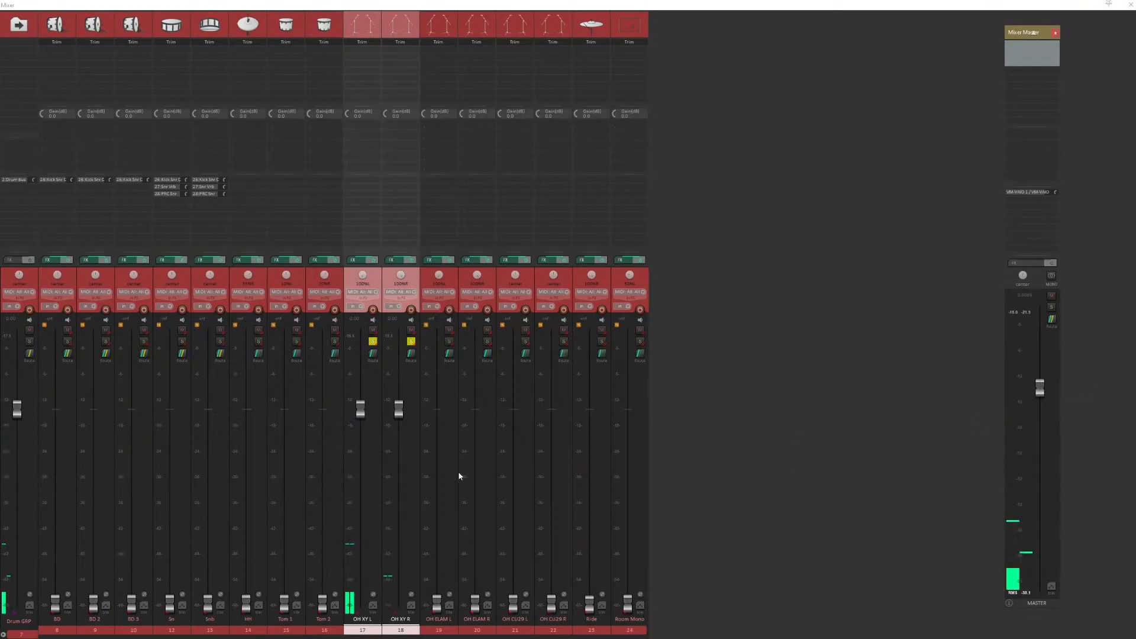
left_click_drag(399, 408, 397, 335)
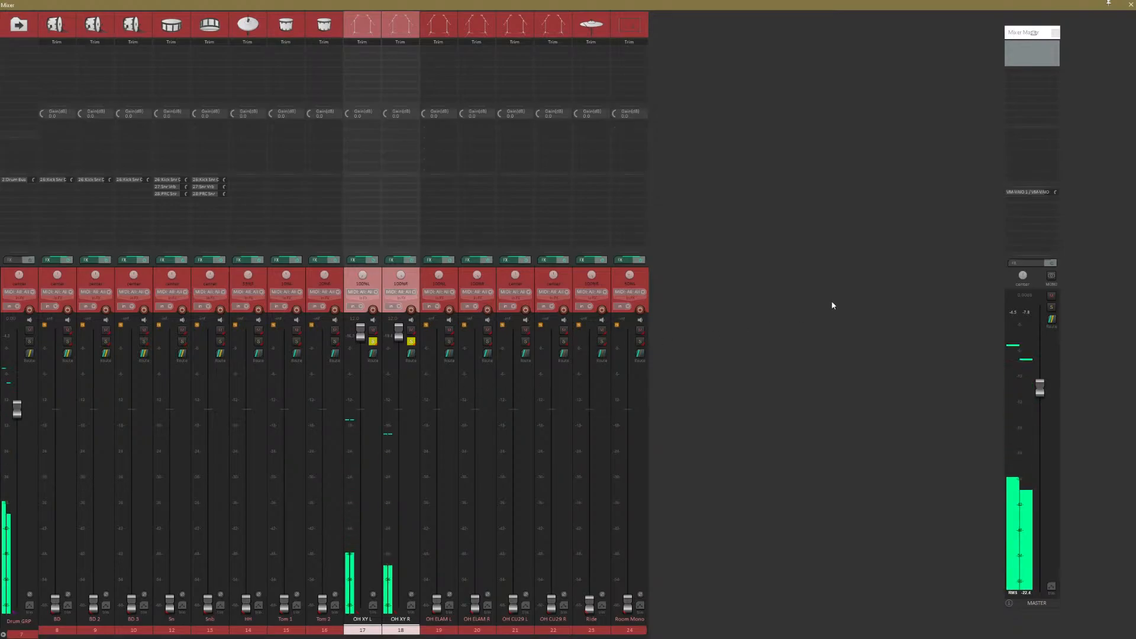
Close the mixer, bring SPAN online from the monitoring FX chain in a floating window and move it higher over the arrangement.
left_click(1131, 5)
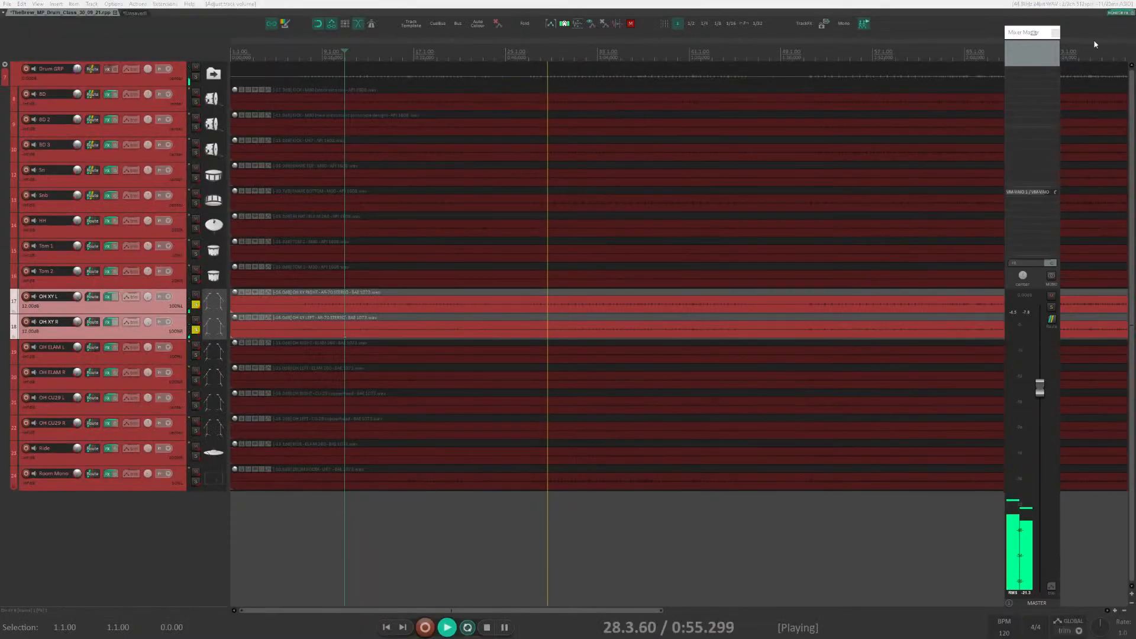
left_click(1117, 13)
left_click(57, 58, "ctrl+shift")
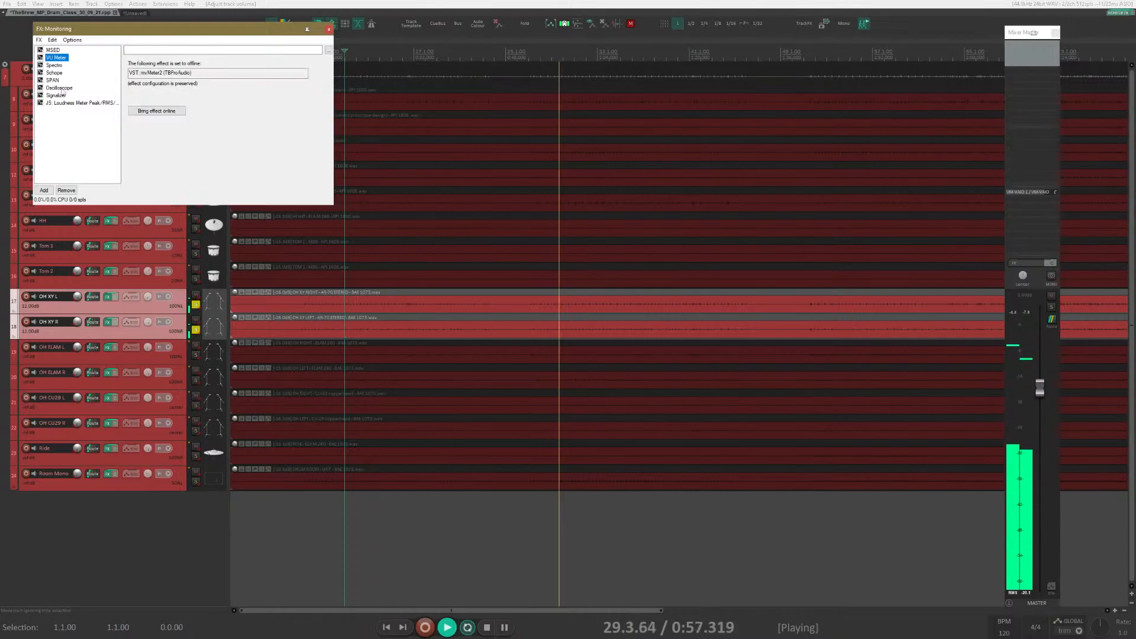
double_click(58, 80)
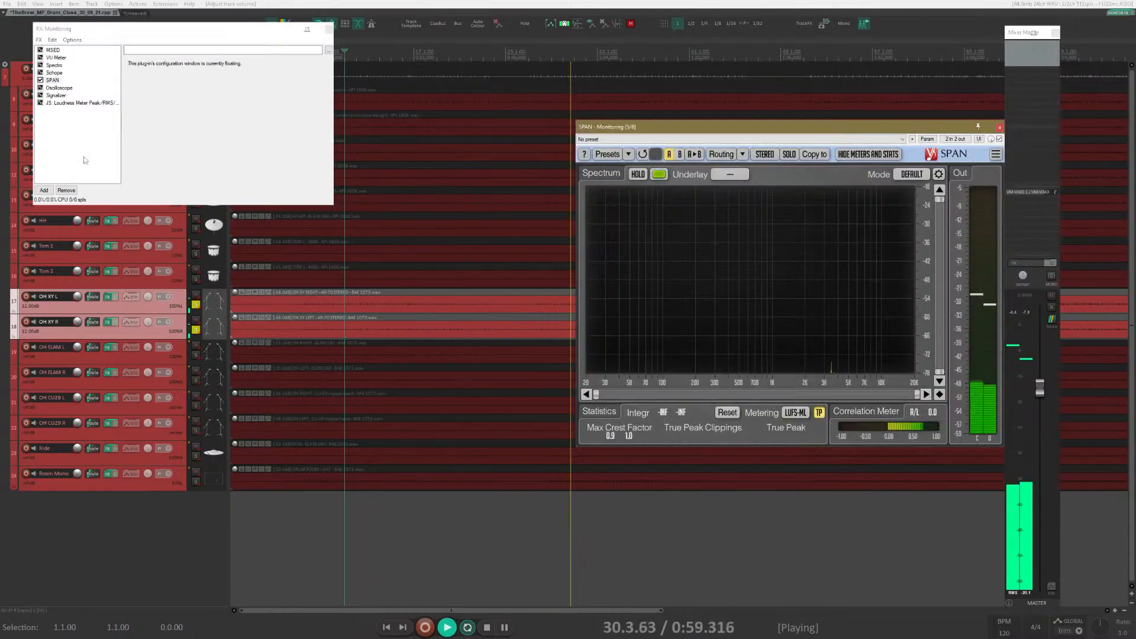
left_click_drag(830, 127, 771, 47)
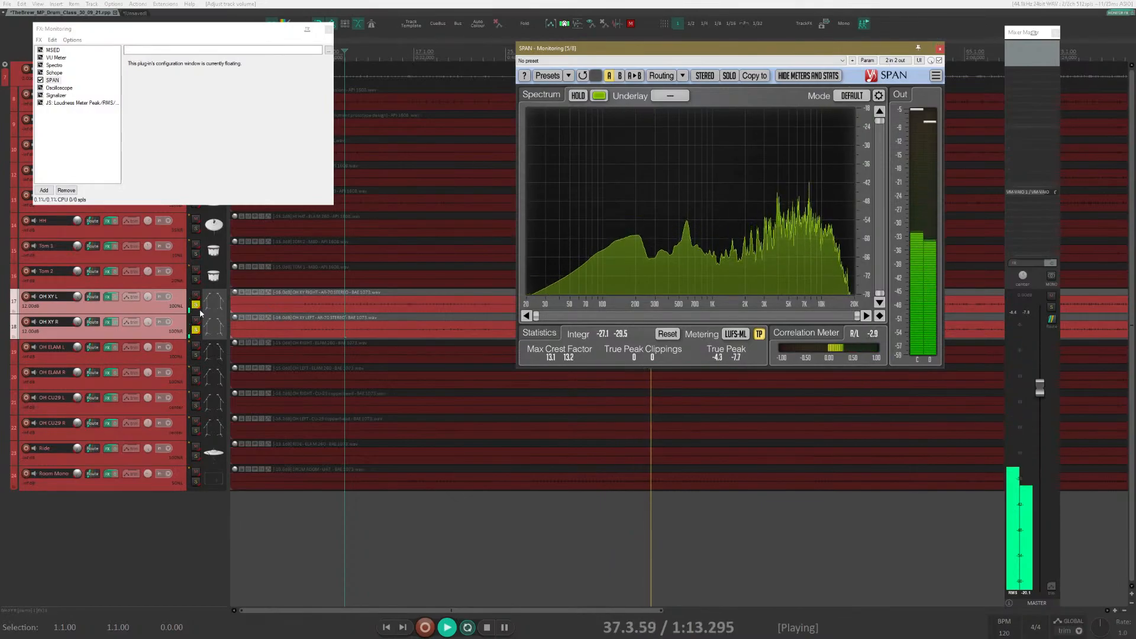
Reopen the mixer, unsolo OH XY L and OH XY R and reset their faders to 0 dB.
key("ctrl+m")
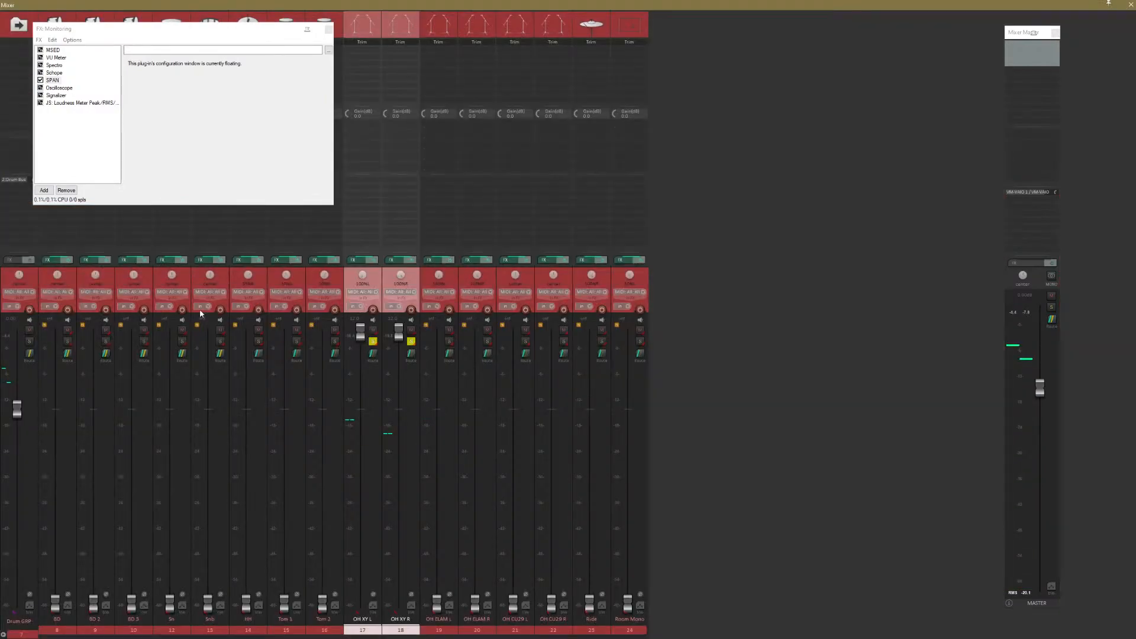
left_click(372, 342)
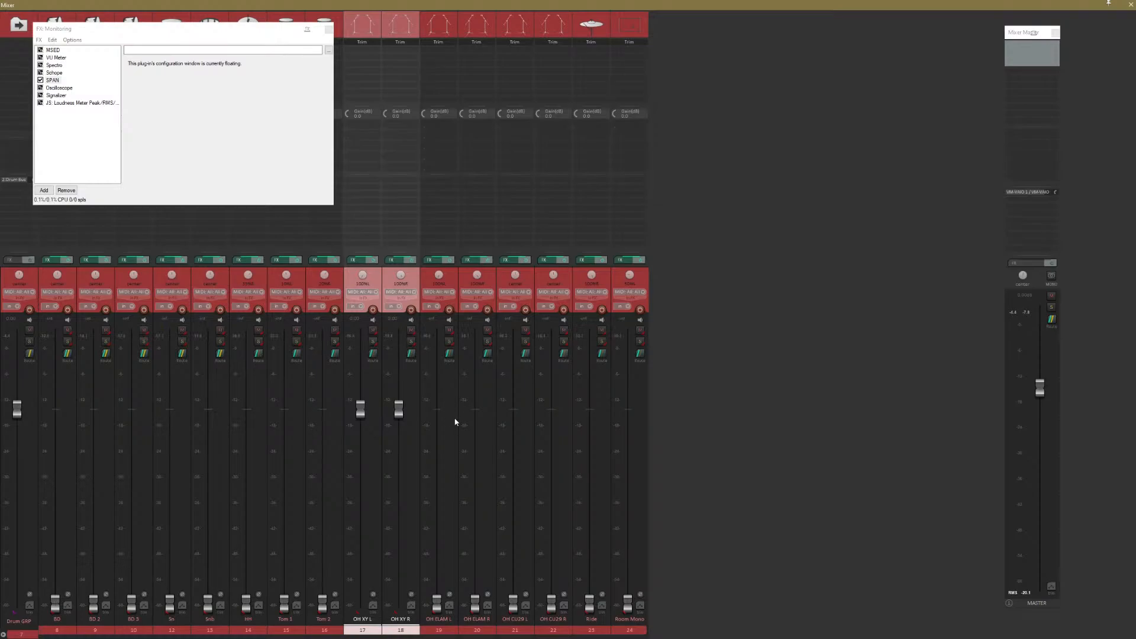
Select OH ELAM L and OH ELAM R and set both faders to 0 dB.
left_click(437, 619)
left_click(477, 618, "ctrl")
left_click_drag(475, 604, 480, 441)
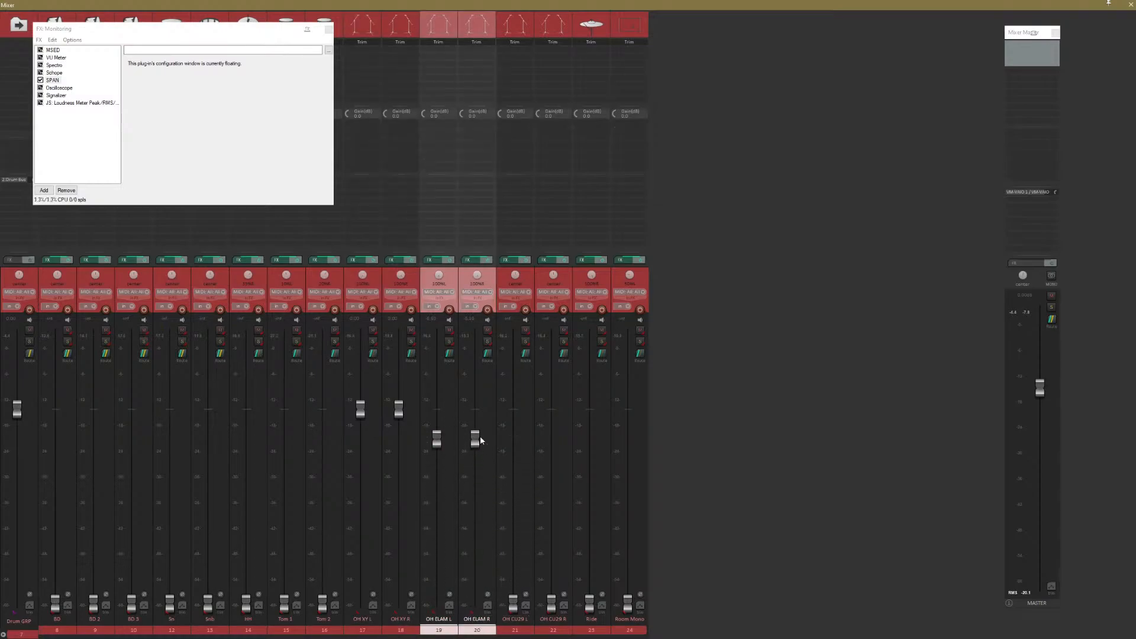
left_click(481, 441)
double_click(474, 440)
double_click(437, 440)
Highlight ELAM in the OH ELAM L track's name and select the OH ELAM R track.
double_click(445, 619)
left_click(450, 617)
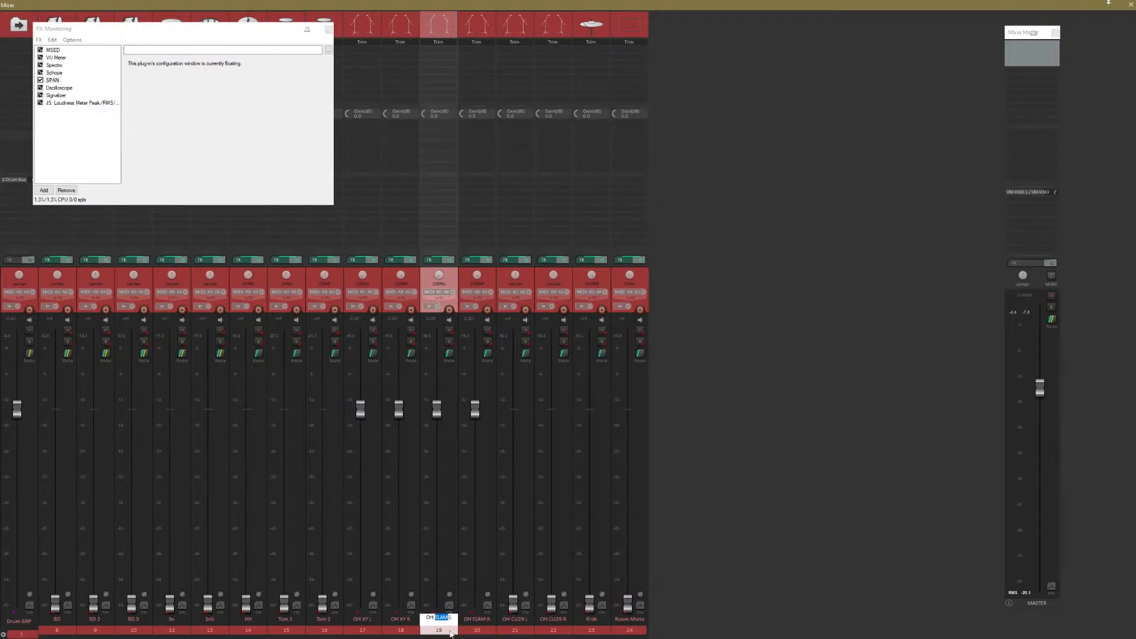
left_click(477, 629)
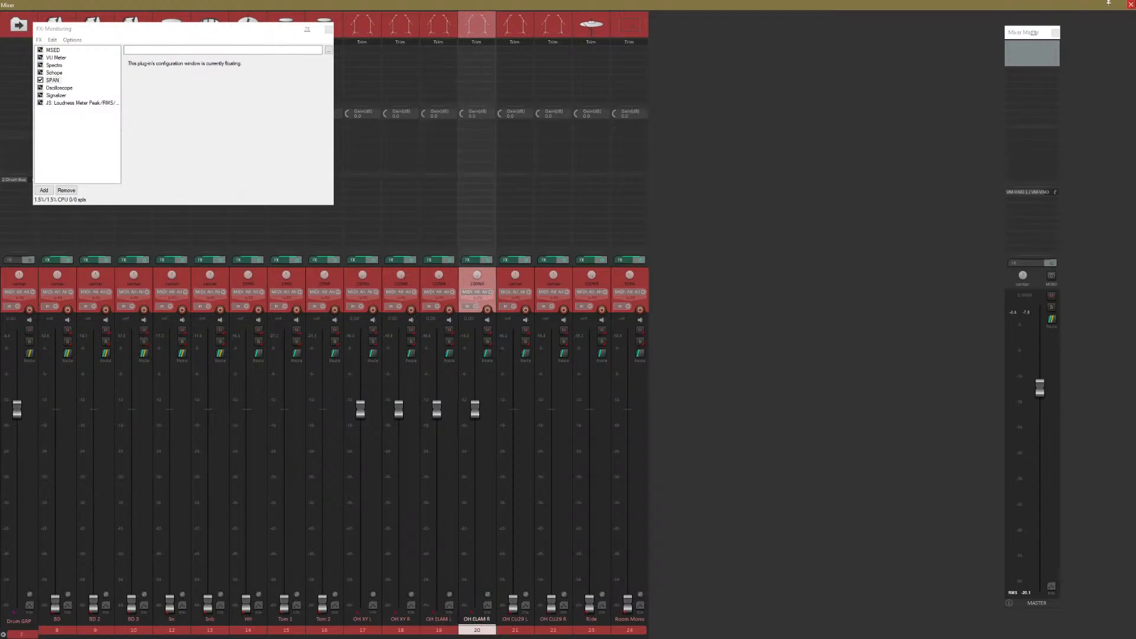
Close the mixer and the monitoring FX window, and enlarge the tracks around OH ELAM R in the arrangement.
key("ctrl+m")
left_click(329, 30)
scroll(300, 311, "up", 5)
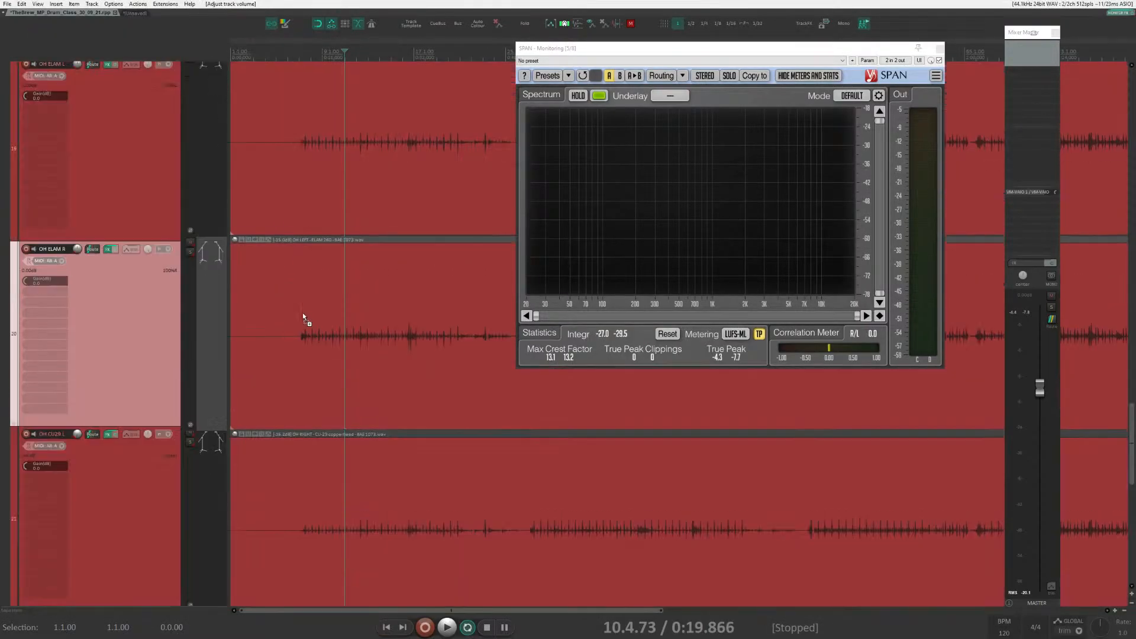
Reopen the mixer and go through the OH ELAM L, OH ELAM R, OH CU29 L and OH CU29 R tracks.
scroll(337, 321, "up", 1)
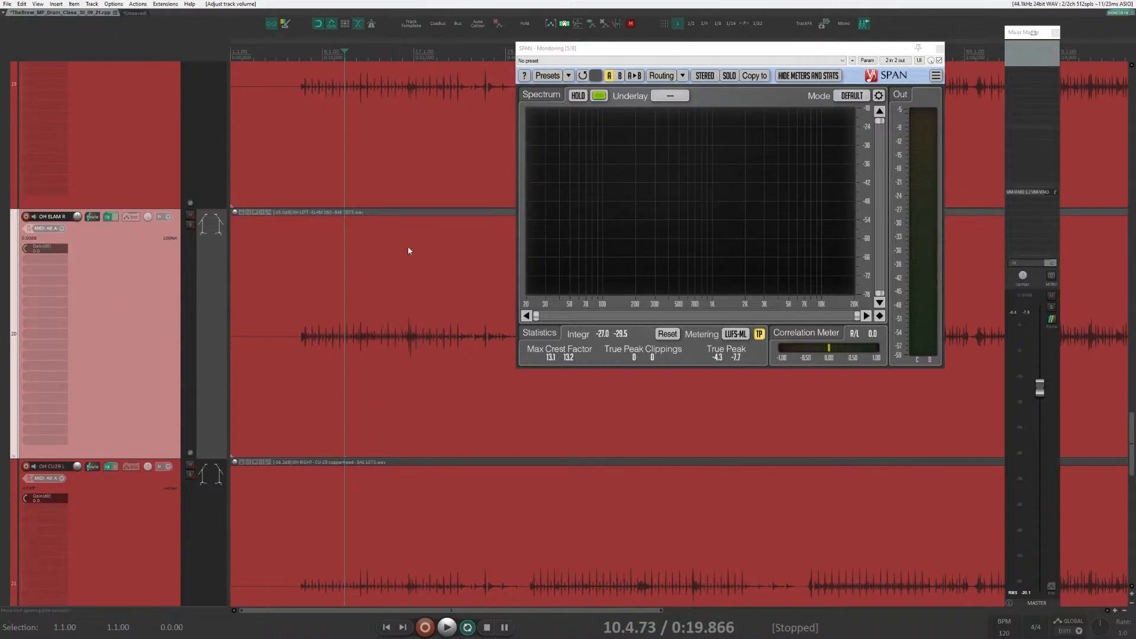
left_click(332, 276)
key("ctrl+m")
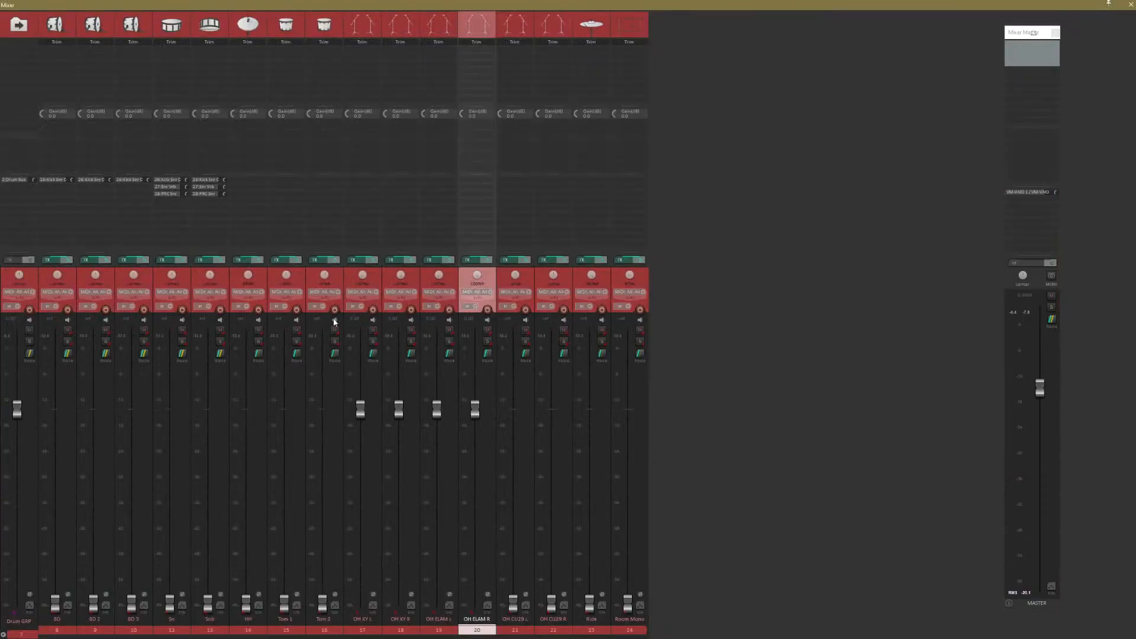
left_click(438, 629)
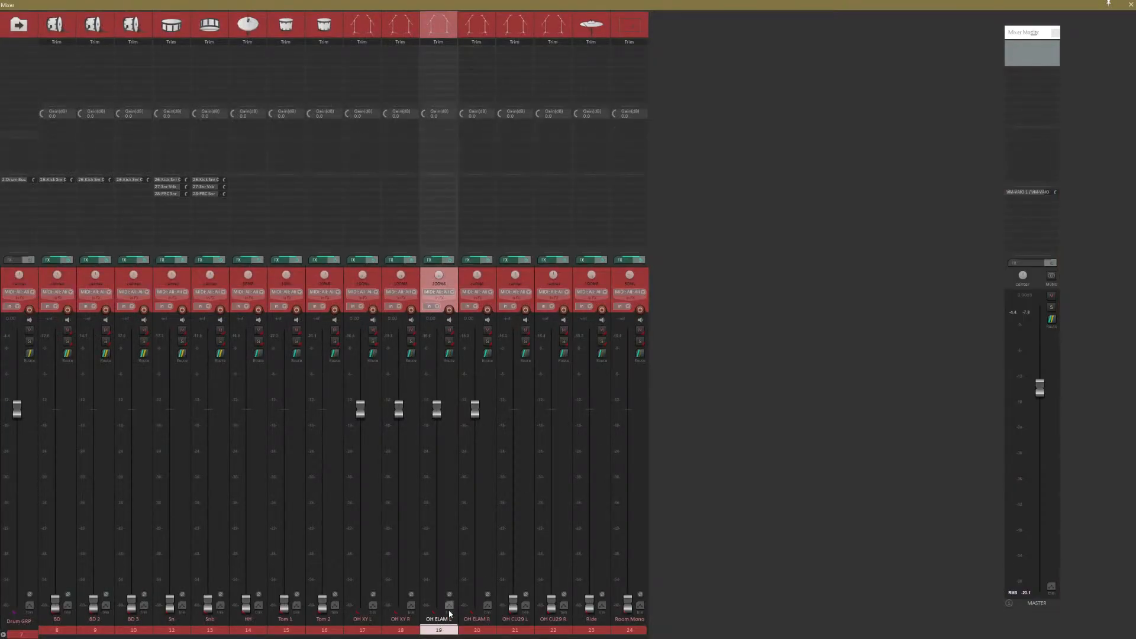
left_click(478, 628)
left_click(514, 628)
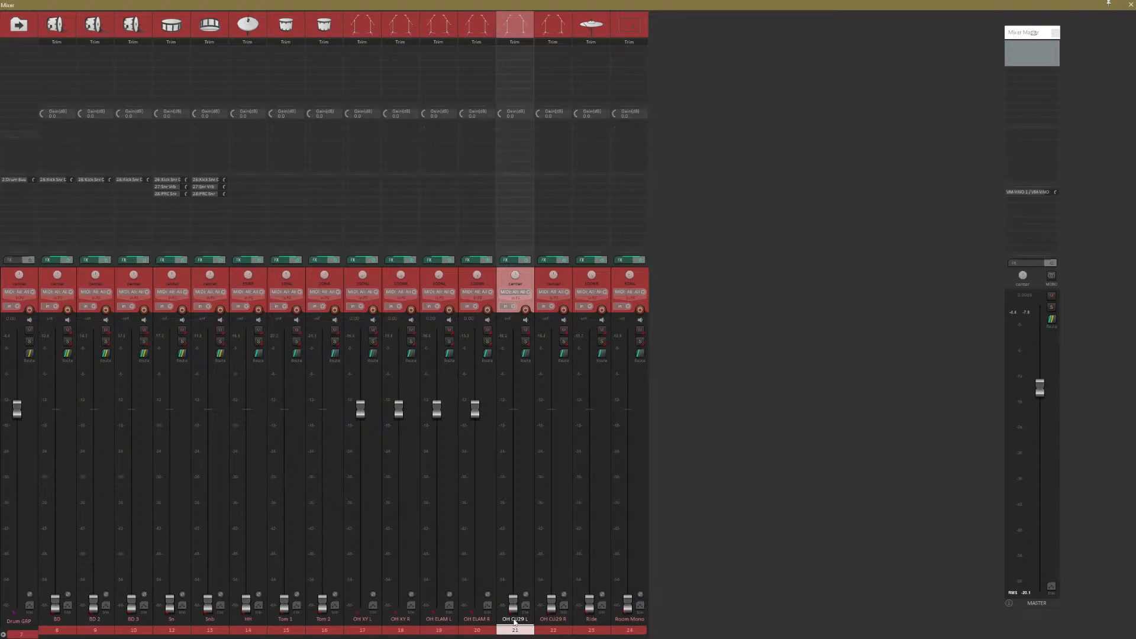
left_click(552, 629)
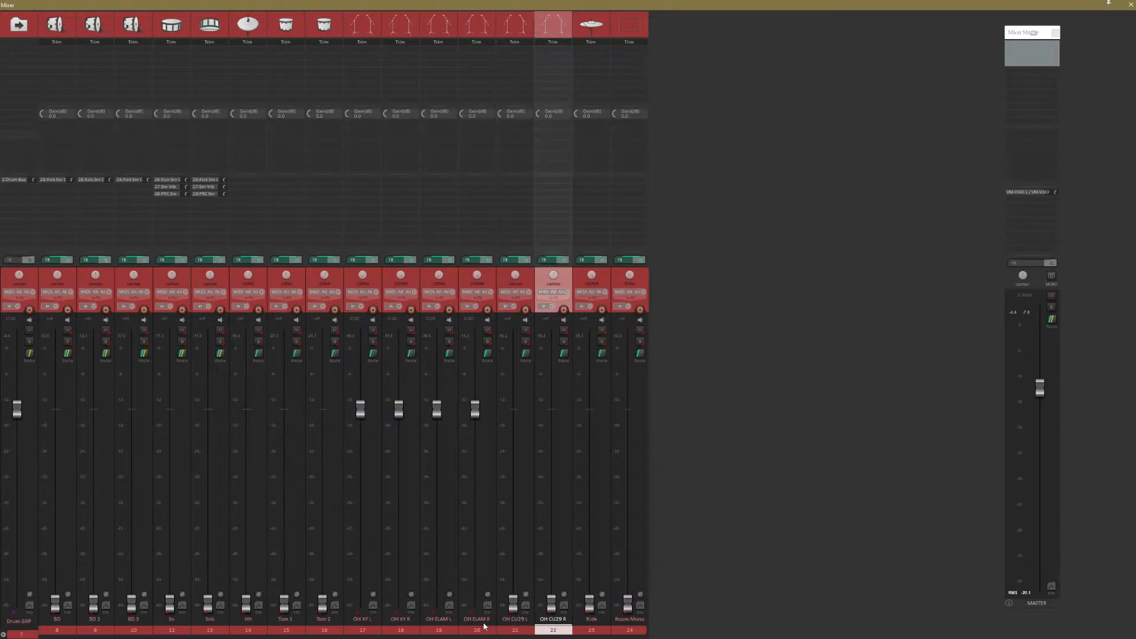
Solo OH ELAM L and OH ELAM R and raise both faders to +12 dB to audition the pair.
left_click(477, 629)
left_click(443, 626, "ctrl")
left_click(449, 342)
left_click_drag(472, 405, 477, 312)
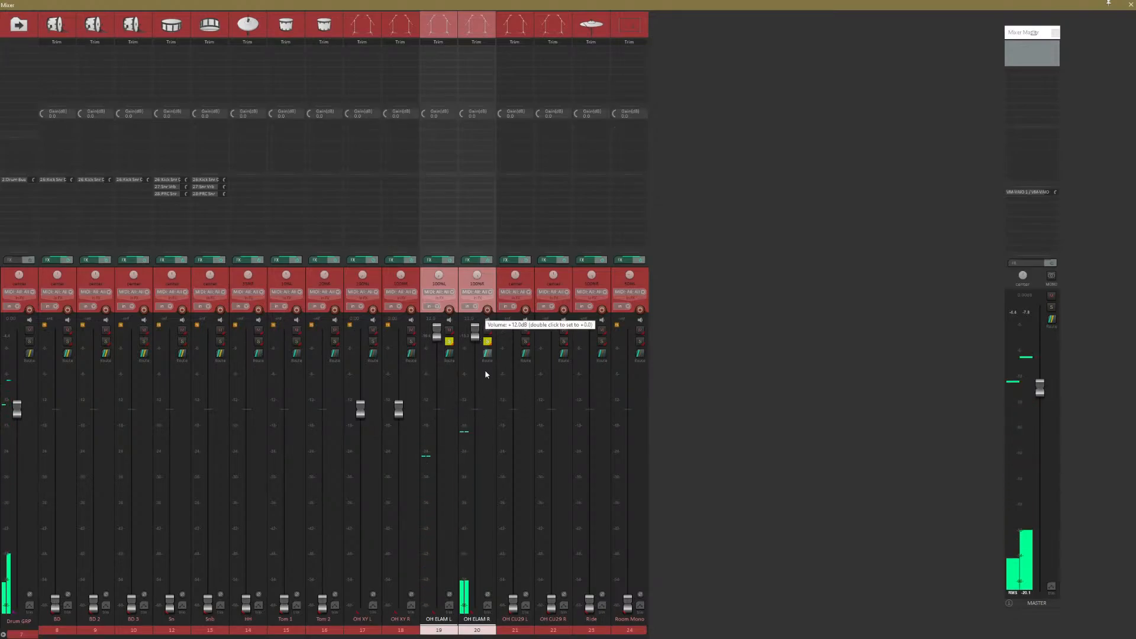
Raise the OH XY L and OH XY R faders together to +12 dB.
left_click(395, 624)
left_click(368, 625, "shift")
left_click_drag(398, 410, 401, 316)
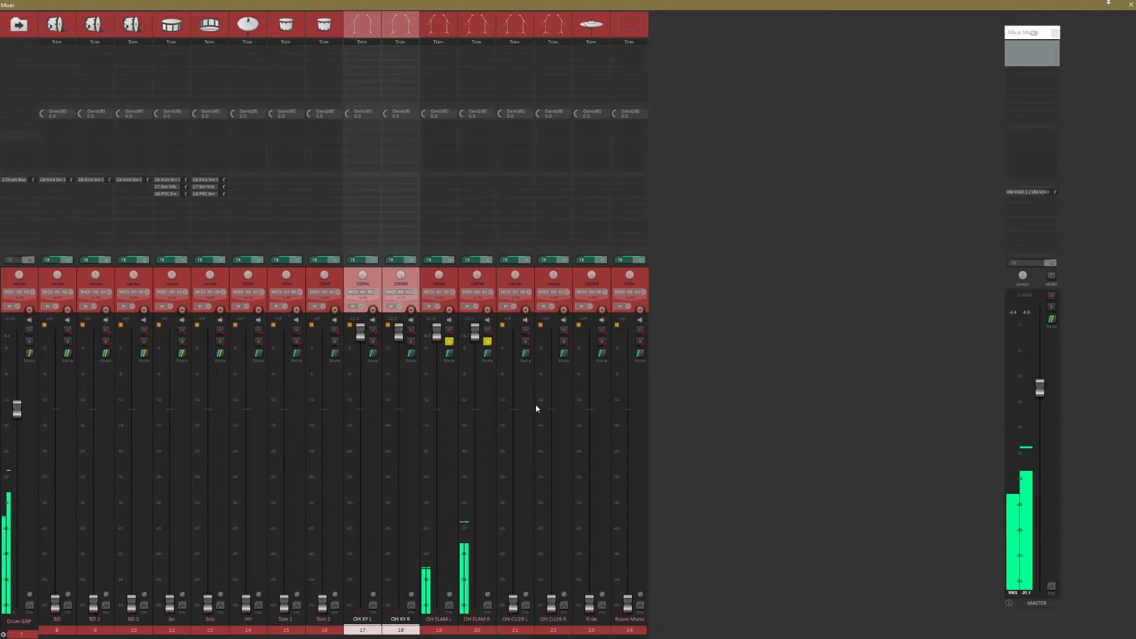
Select OH CU29 L and OH CU29 R, and close the mixer and the SPAN monitoring window.
left_click(515, 615)
left_click(553, 609, "shift")
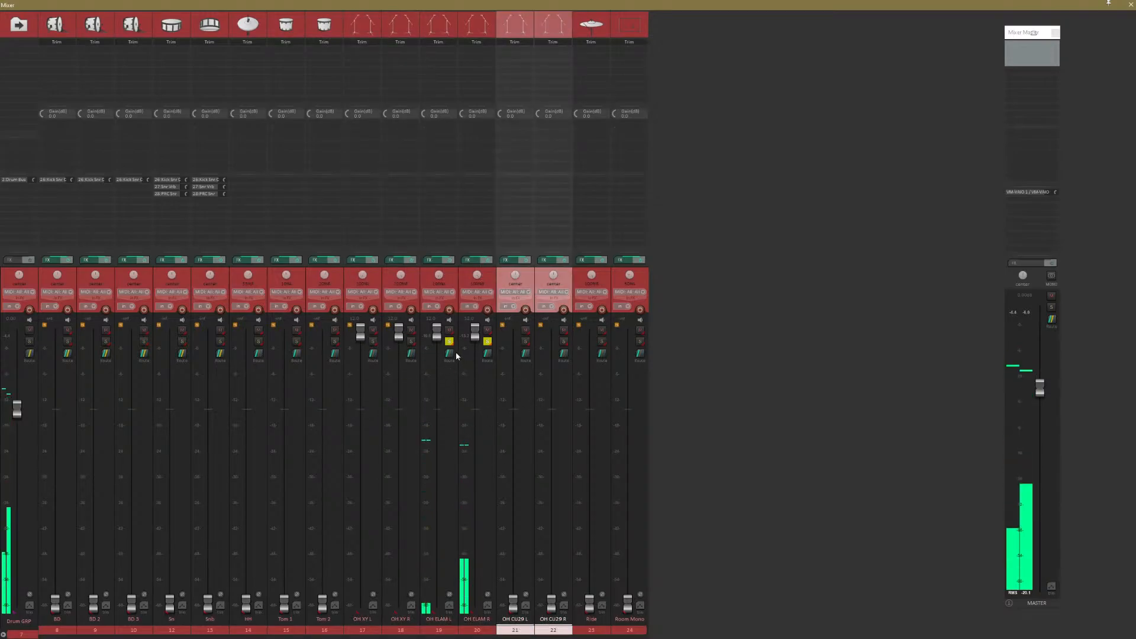
left_click(1131, 4)
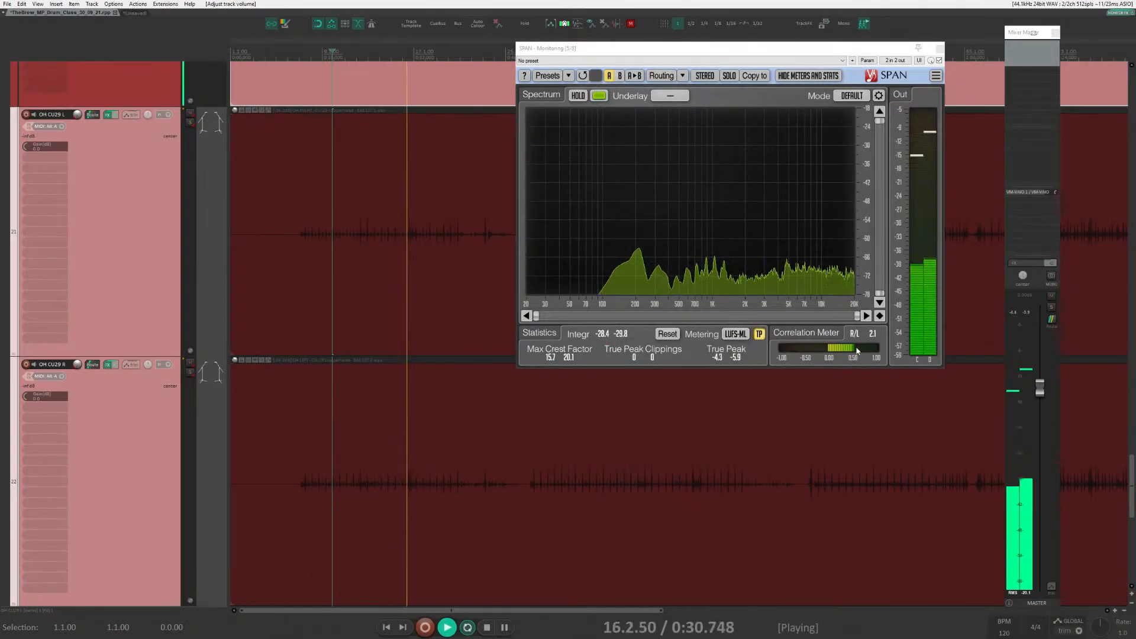
left_click(940, 49)
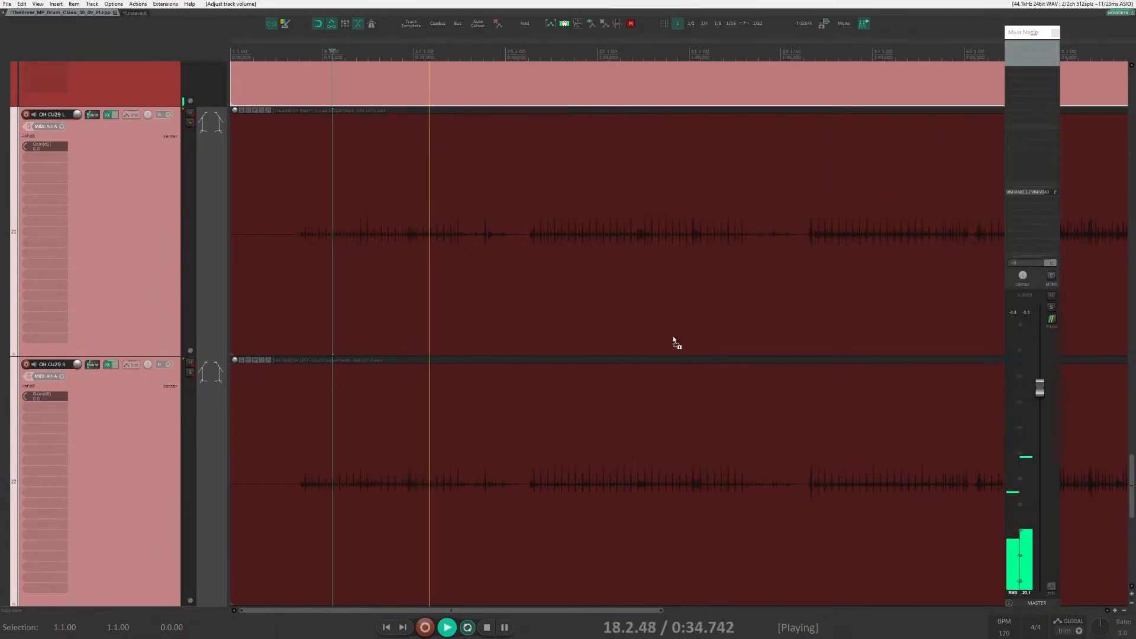
Reopen the mixer, stop playback, switch the solo from the ELAM pair to the OH CU29 pair and raise its faders to +12 dB.
key("ctrl+m")
key("space")
left_click(488, 341)
left_click(527, 342)
left_click_drag(551, 605, 551, 333)
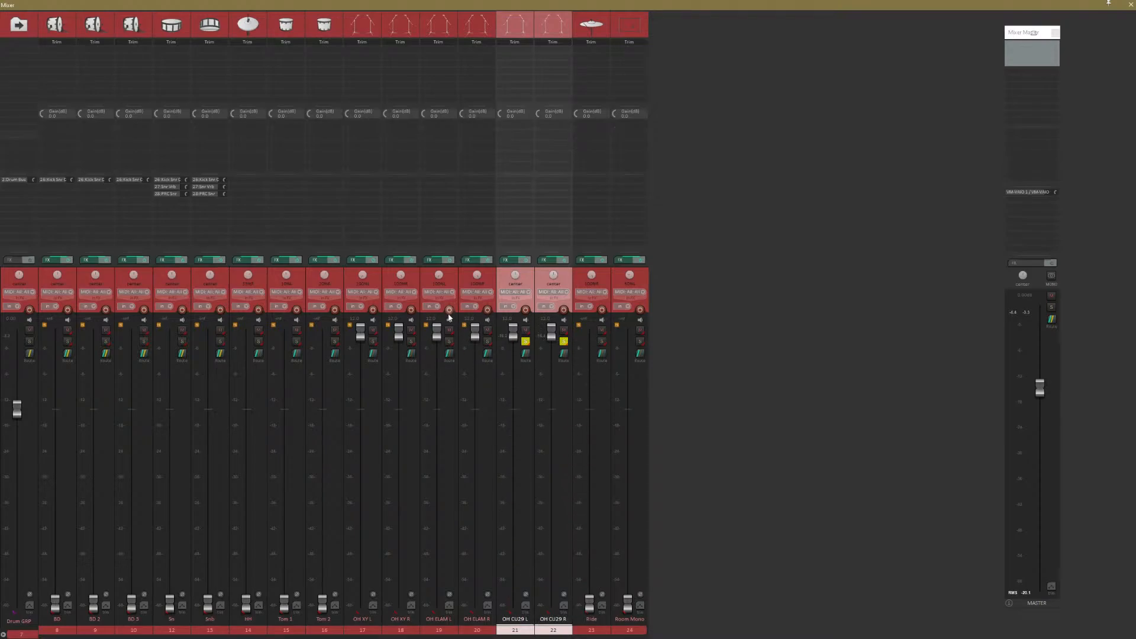
During playback, pan OH CU29 L 100% left and OH CU29 R 100% right, and reset the master peak meter.
mouse_move(440, 331)
key("space")
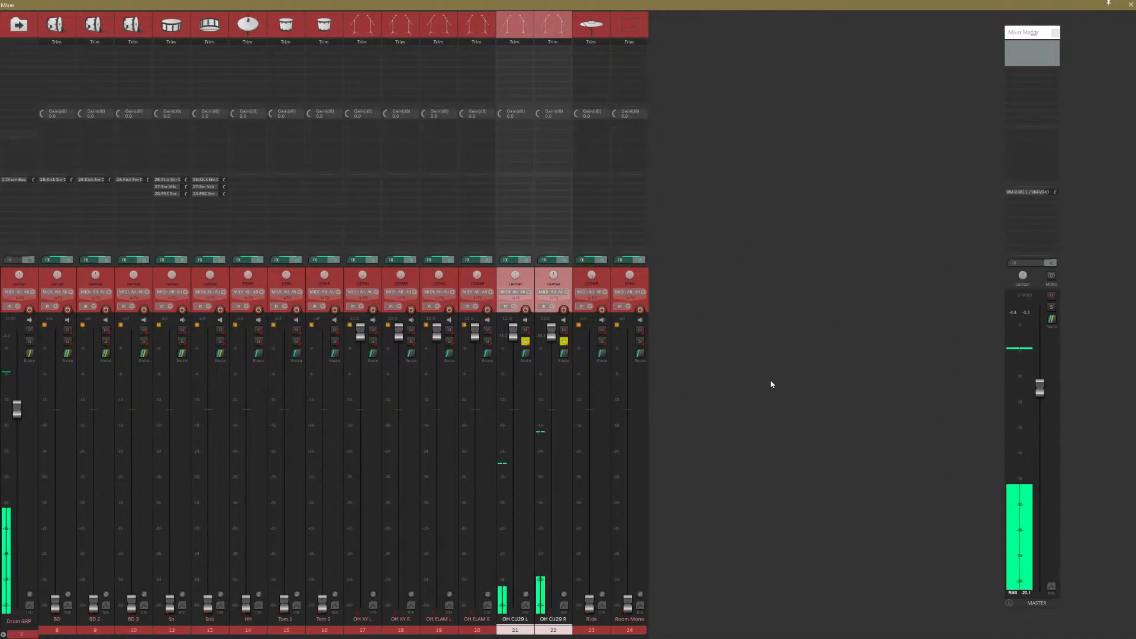
left_click(527, 276)
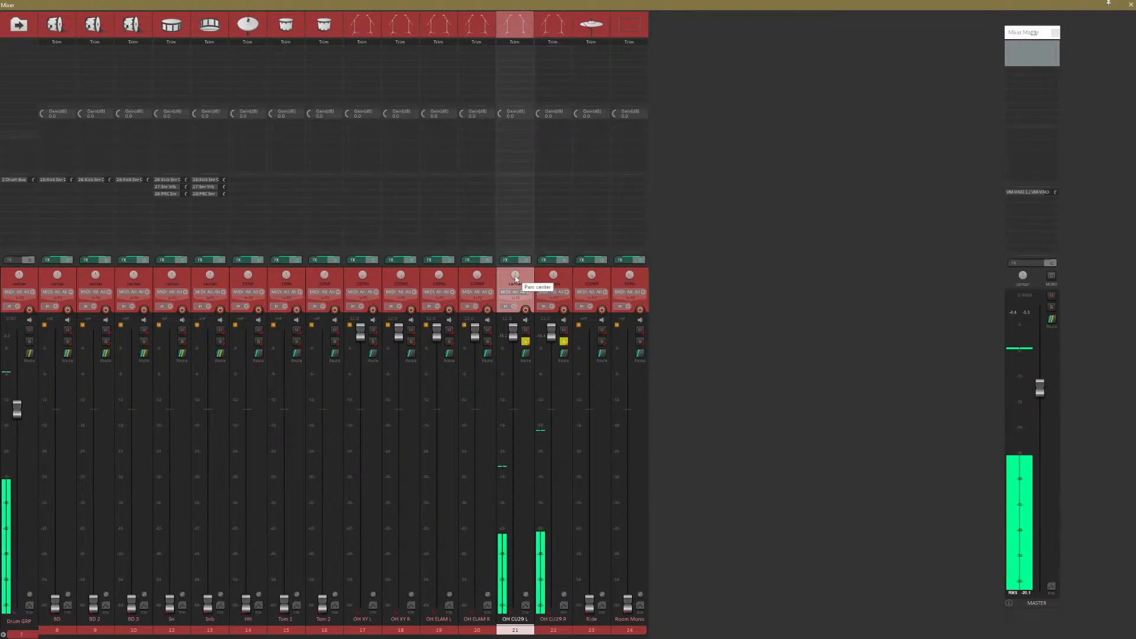
left_click(562, 282)
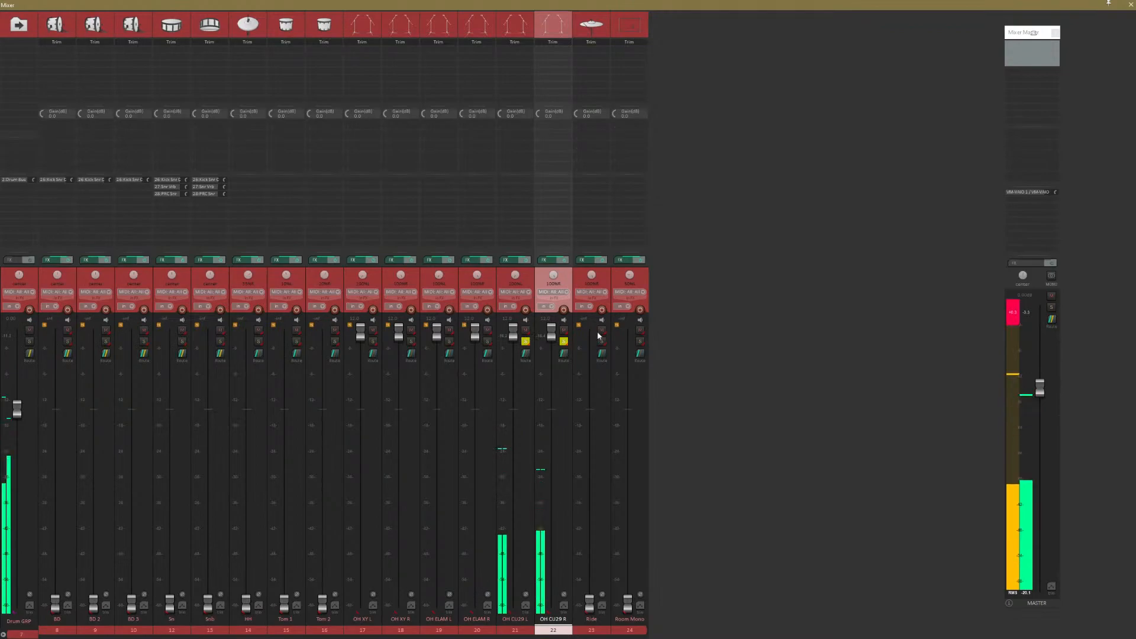
left_click(1009, 318)
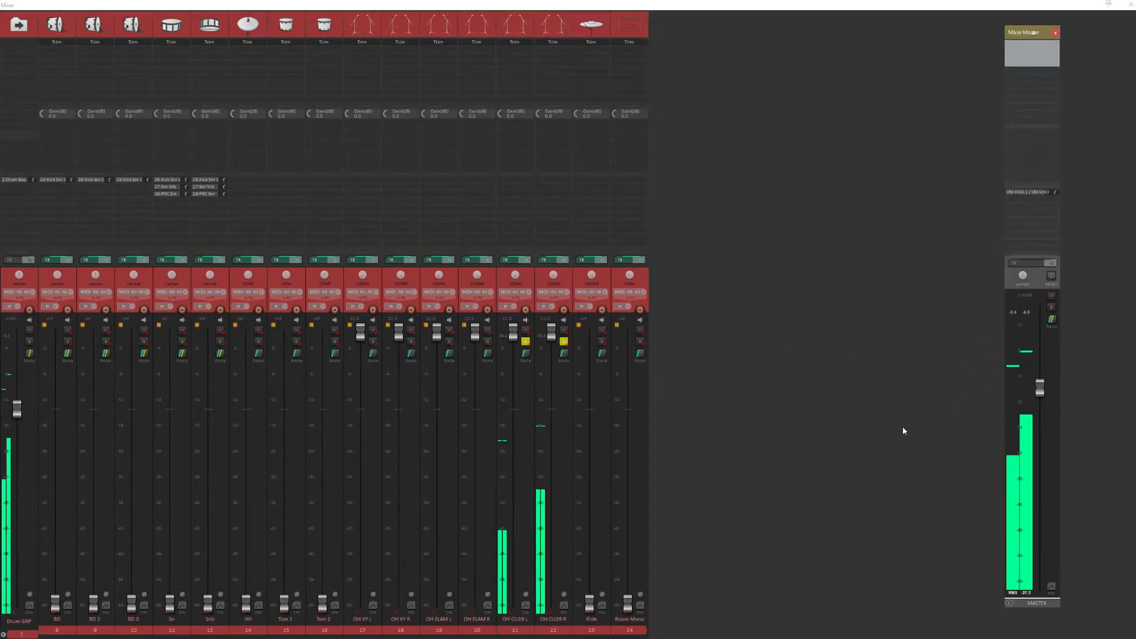
Reset the faders of the OH CU29, OH ELAM and OH XY pairs to 0 dB and unsolo the CU29 pair.
left_click(514, 621)
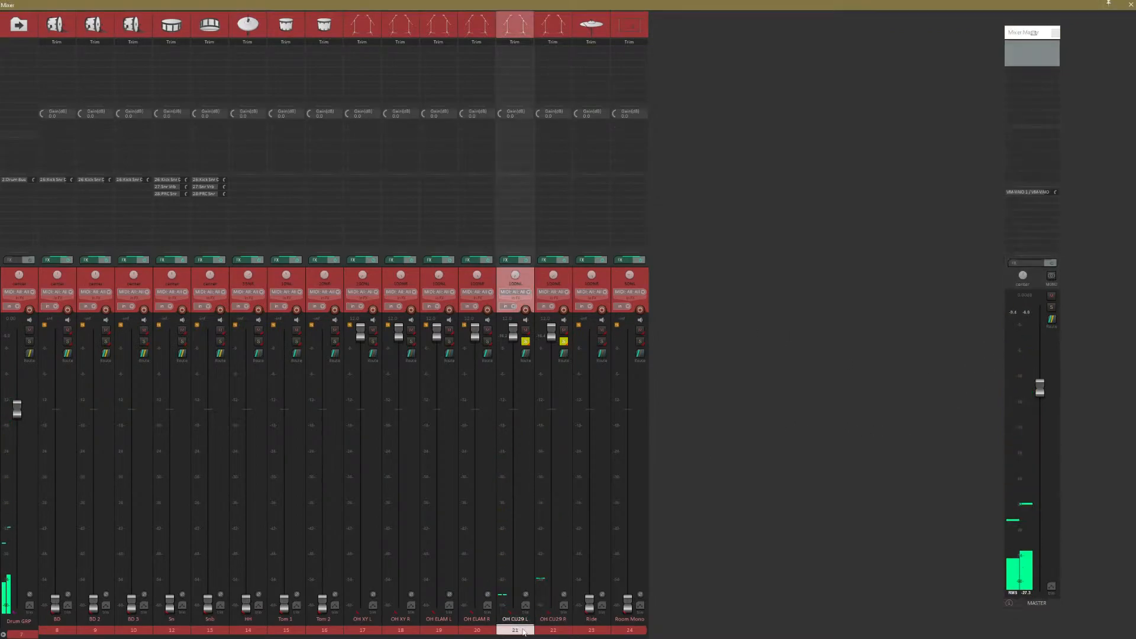
left_click(546, 621, "ctrl")
double_click(513, 333)
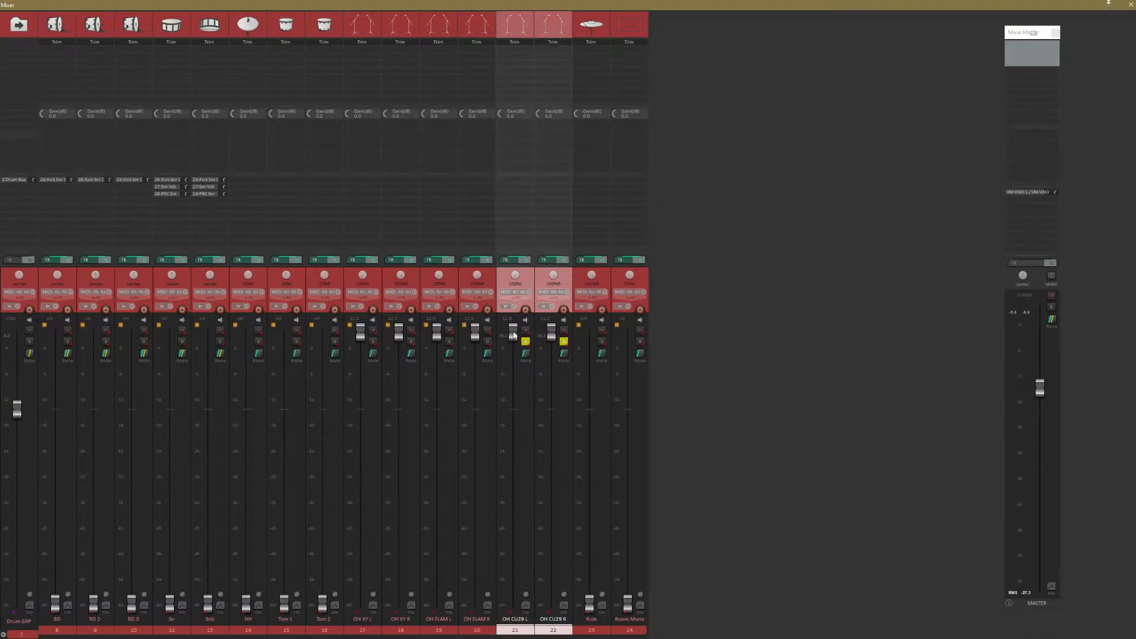
double_click(475, 333)
double_click(437, 334)
double_click(399, 333)
double_click(360, 334)
left_click(525, 342)
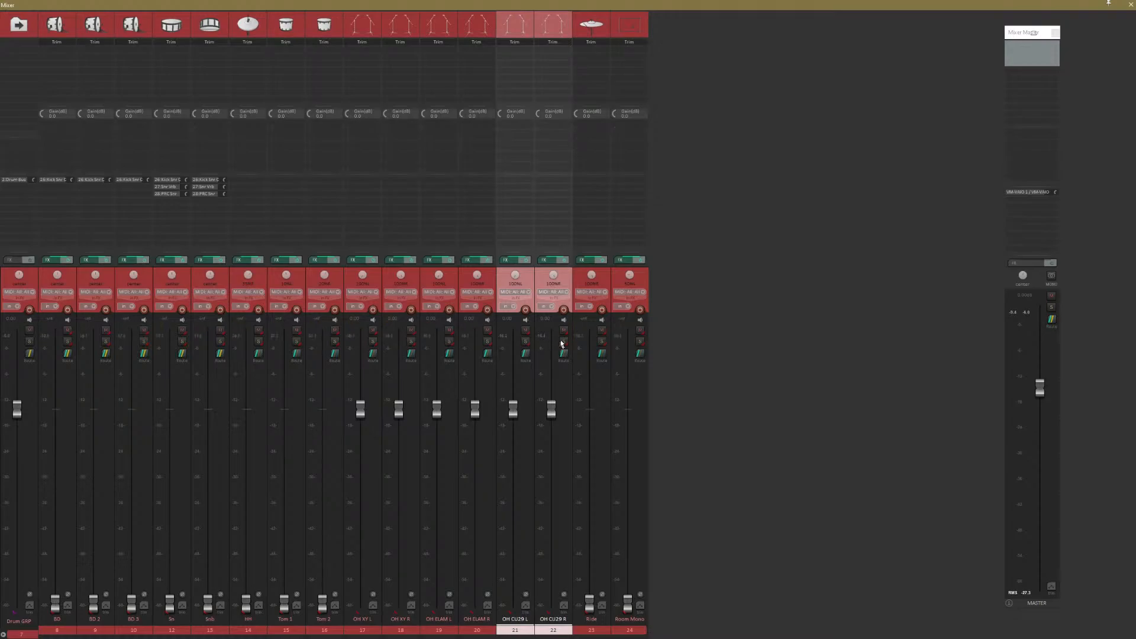
left_click(465, 633)
left_click(444, 633)
left_click(479, 633)
left_click(517, 634)
left_click(550, 634)
left_click(451, 633)
left_click(401, 633)
left_click(362, 632)
left_click(400, 632)
left_click(438, 632)
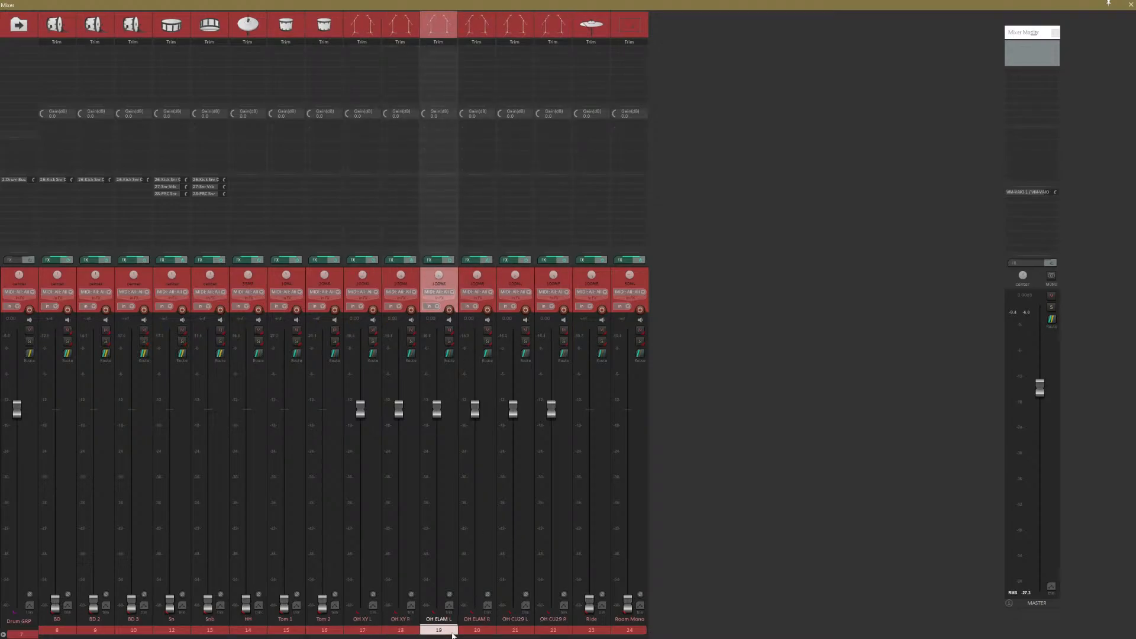
left_click(474, 632)
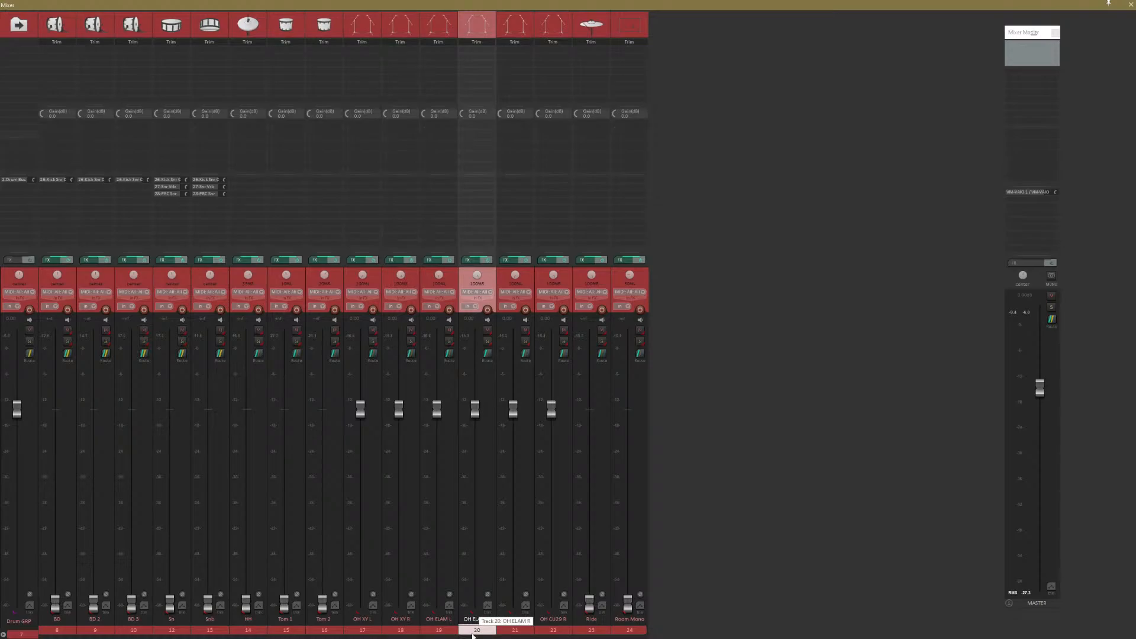
left_click(444, 634)
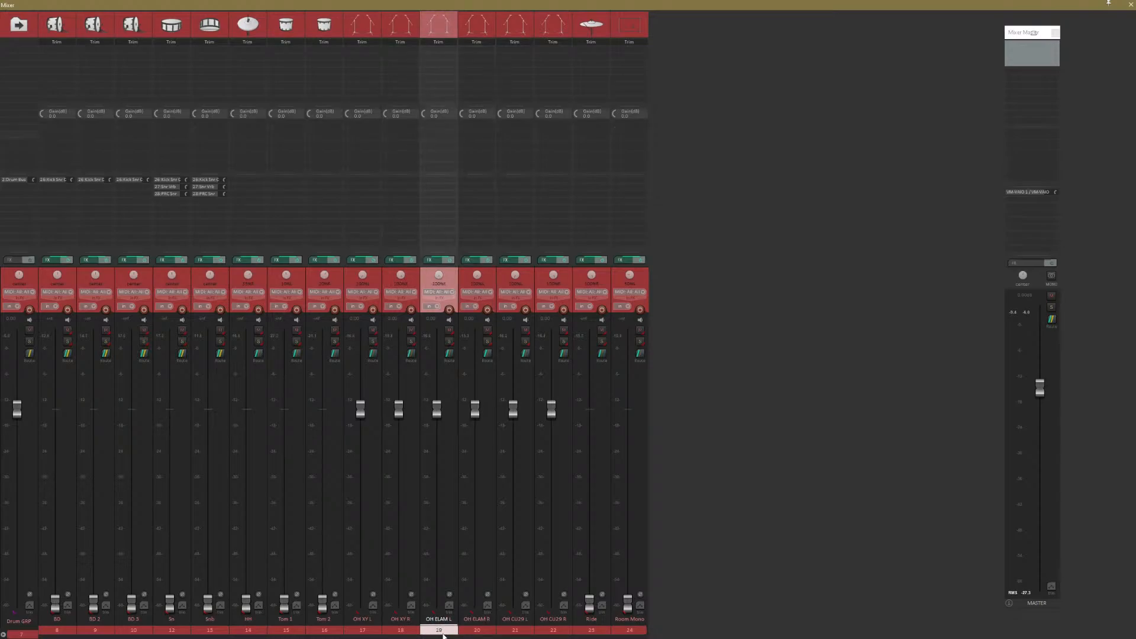
Select the OH ELAM pair and the OH CU29 pair in turn and reset their faders to 0 dB.
left_click(481, 633, "ctrl")
left_click_drag(477, 414, 514, 406)
double_click(477, 435)
left_click(526, 633)
left_click(557, 633, "ctrl")
double_click(514, 406)
left_click(477, 631)
left_click(439, 631, "ctrl")
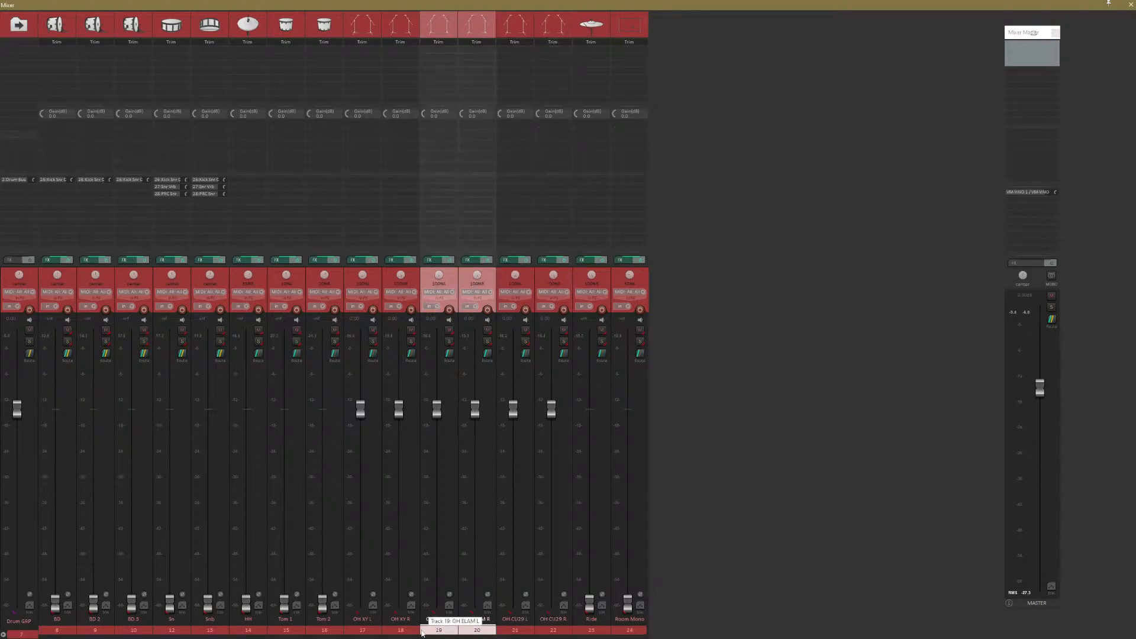
left_click(400, 630)
left_click(362, 630, "ctrl")
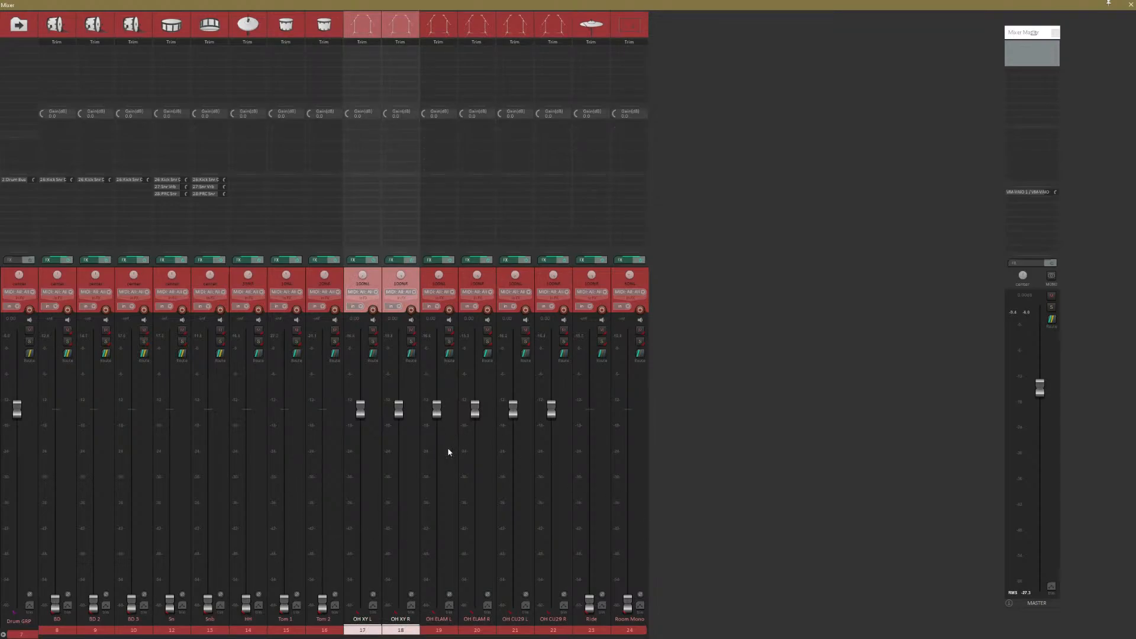
left_click(485, 633)
left_click(448, 633)
left_click(520, 633)
left_click(549, 633)
left_click(514, 631)
left_click(477, 631)
left_click(439, 631)
left_click(401, 630)
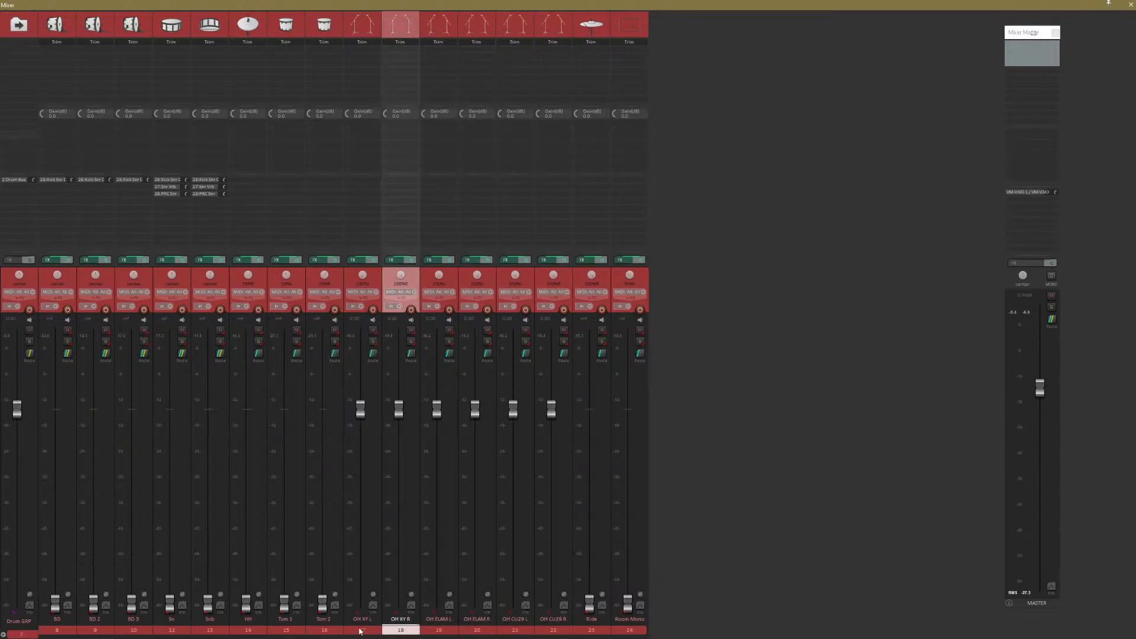
left_click(362, 631)
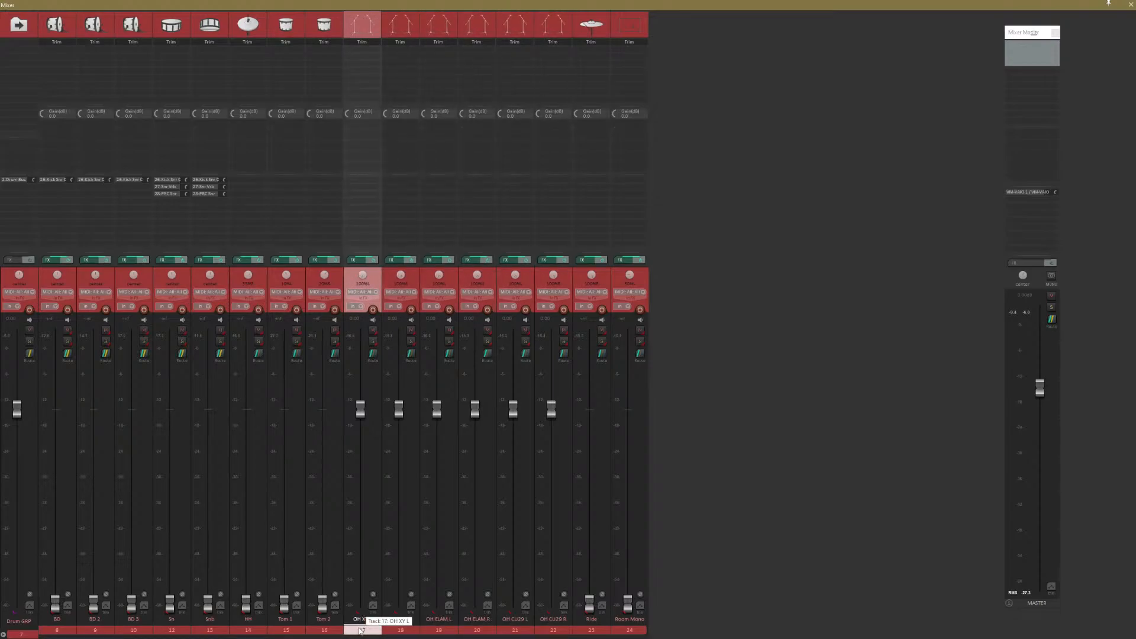
left_click(438, 631)
left_click(407, 630)
left_click(438, 631)
left_click(478, 631, "ctrl")
left_click(515, 630)
left_click(553, 631)
left_click(515, 631)
left_click(477, 631)
left_click(439, 630)
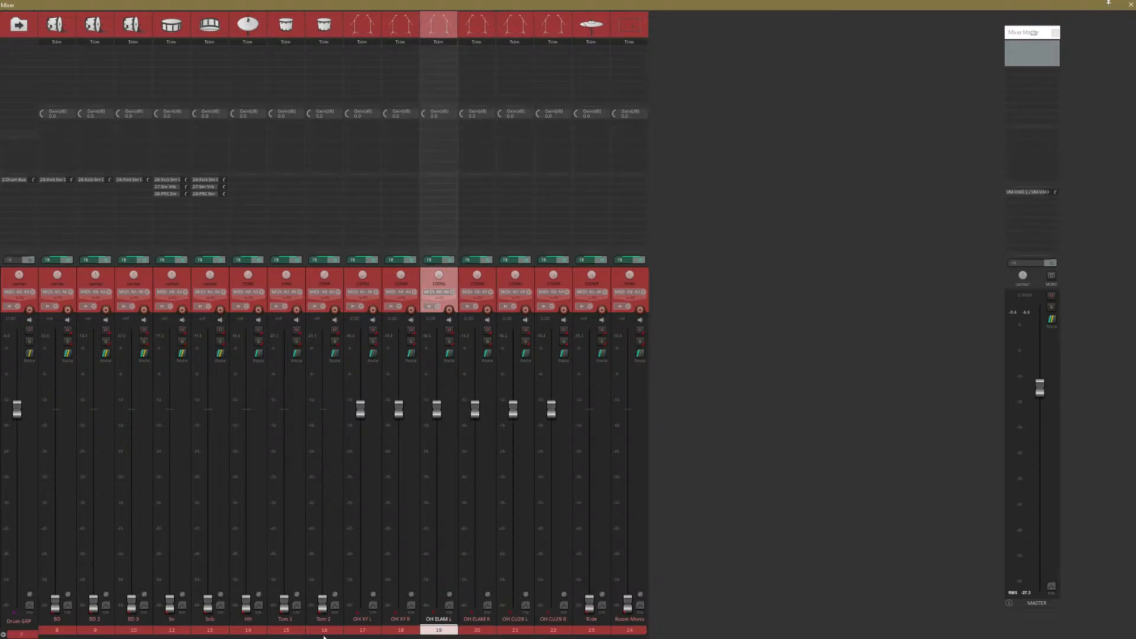
left_click(172, 630)
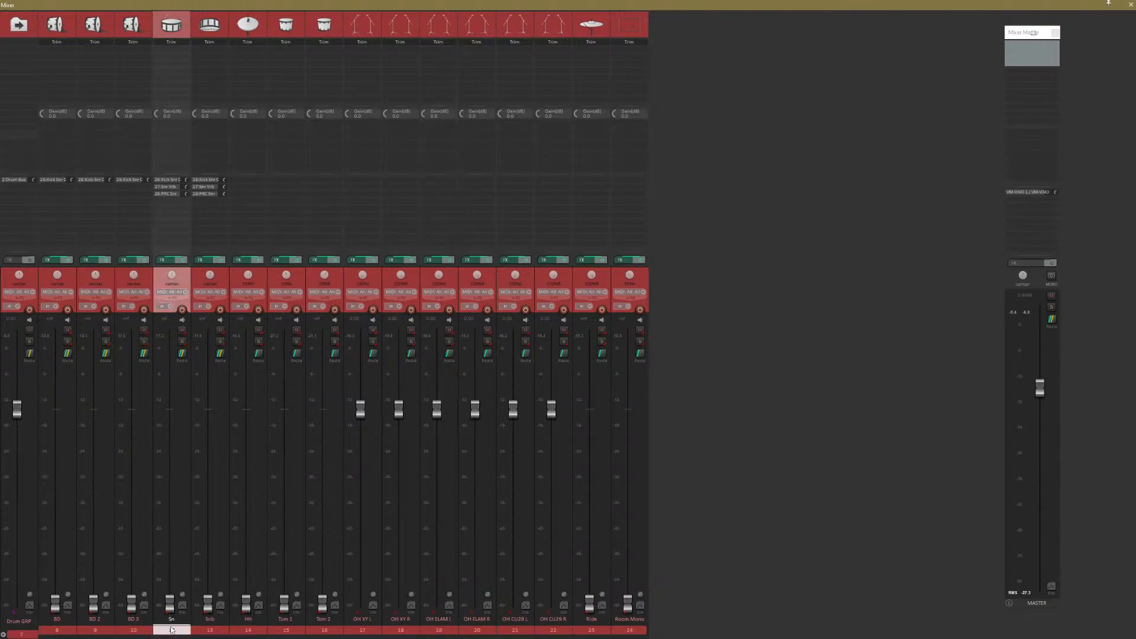
left_click(210, 630)
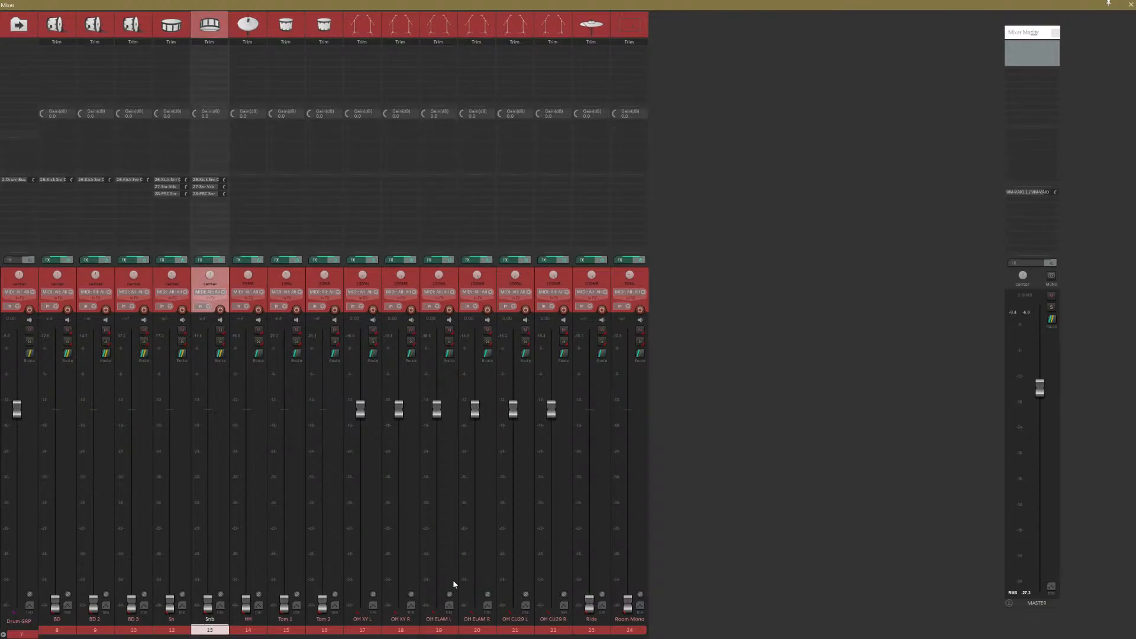
Select all six overhead tracks from OH XY L through OH CU29 R and lower their faders to -inf dB.
left_click(362, 629)
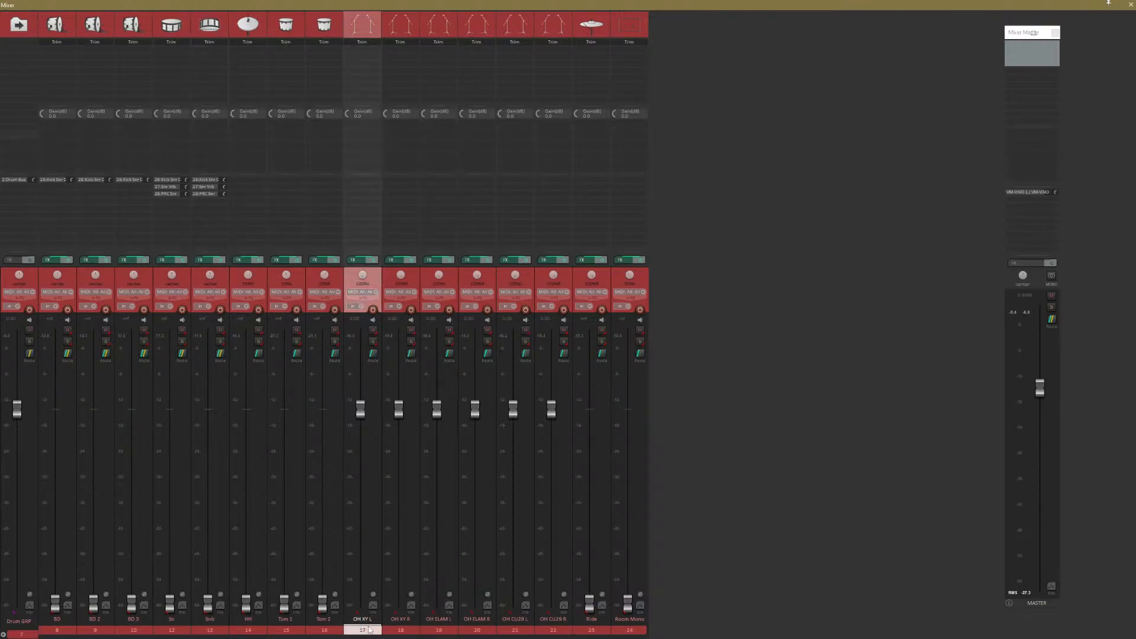
left_click(545, 627, "shift")
left_click_drag(548, 413, 556, 607)
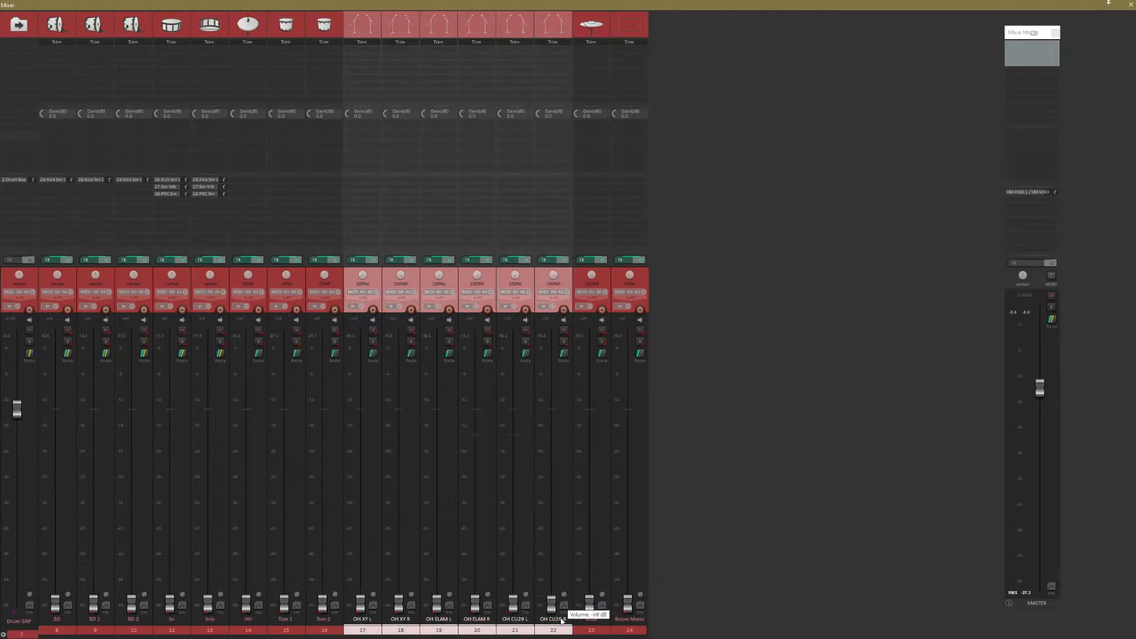
Audition the Room Mono track soloed at +12 dB with its pan centered, and stop playback.
left_click(53, 614)
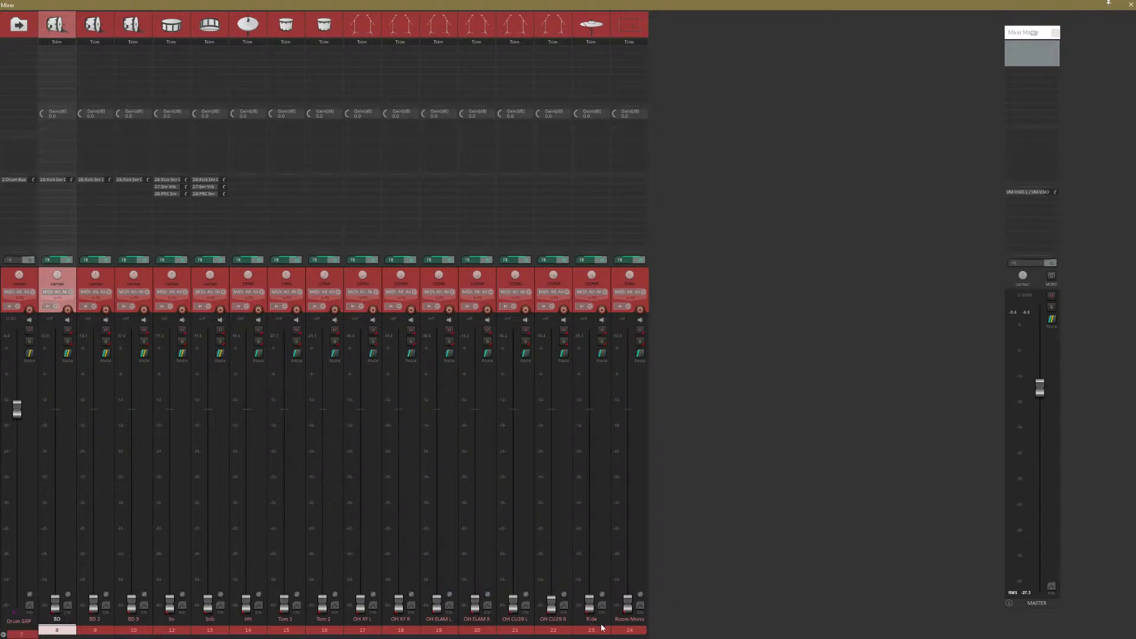
left_click(630, 628)
left_click(640, 341)
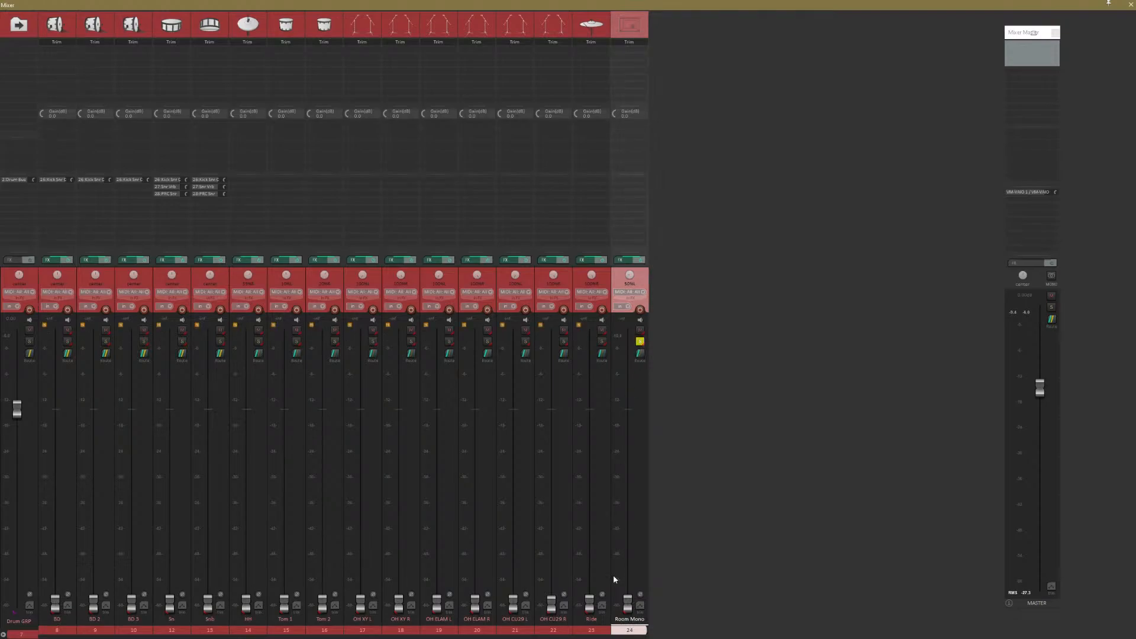
left_click_drag(628, 604, 619, 335)
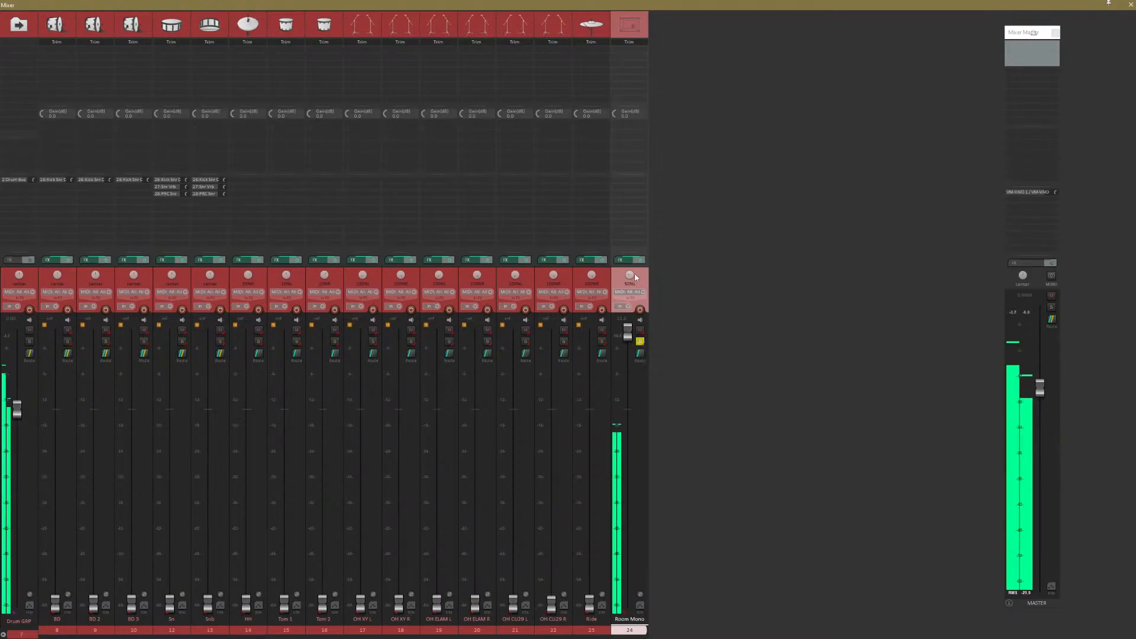
double_click(635, 275)
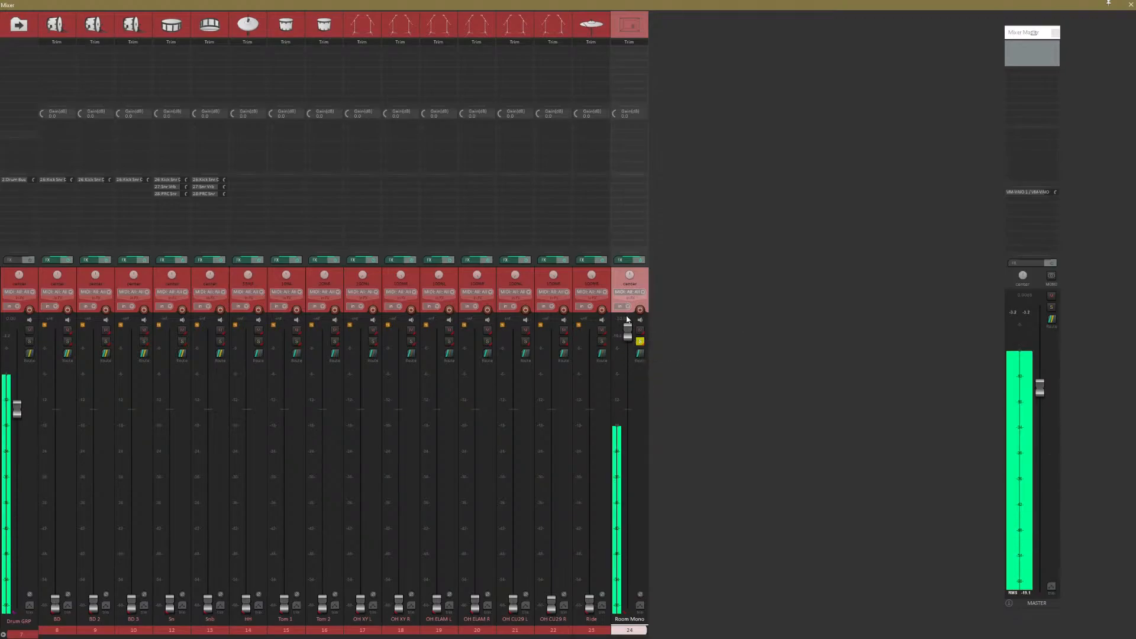
key("space")
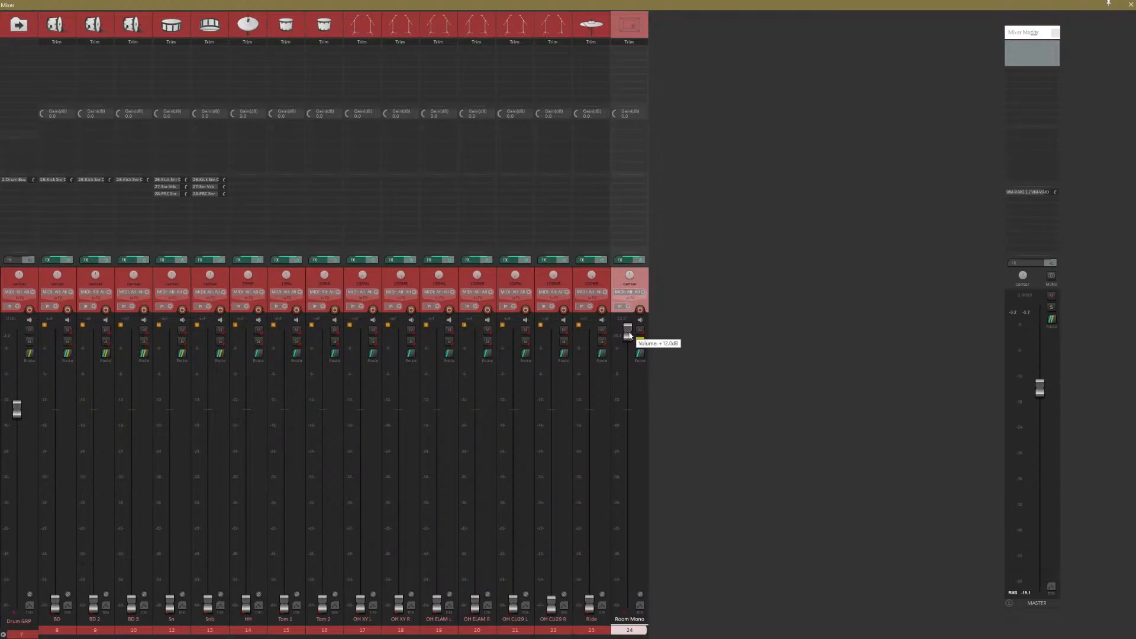
Reset the Room Mono fader to 0 dB and switch to OBS to activate the Be right back scene.
double_click(627, 332)
key("alt+Tab")
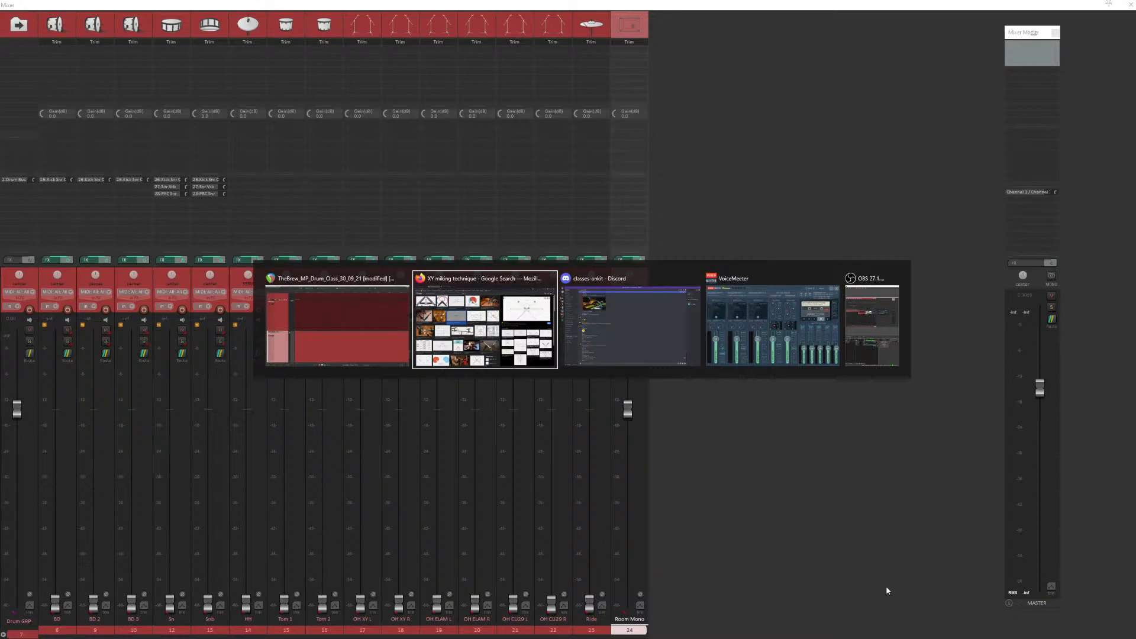
key("alt+Tab")
key("alt+Tab")
key("alt+Tab")
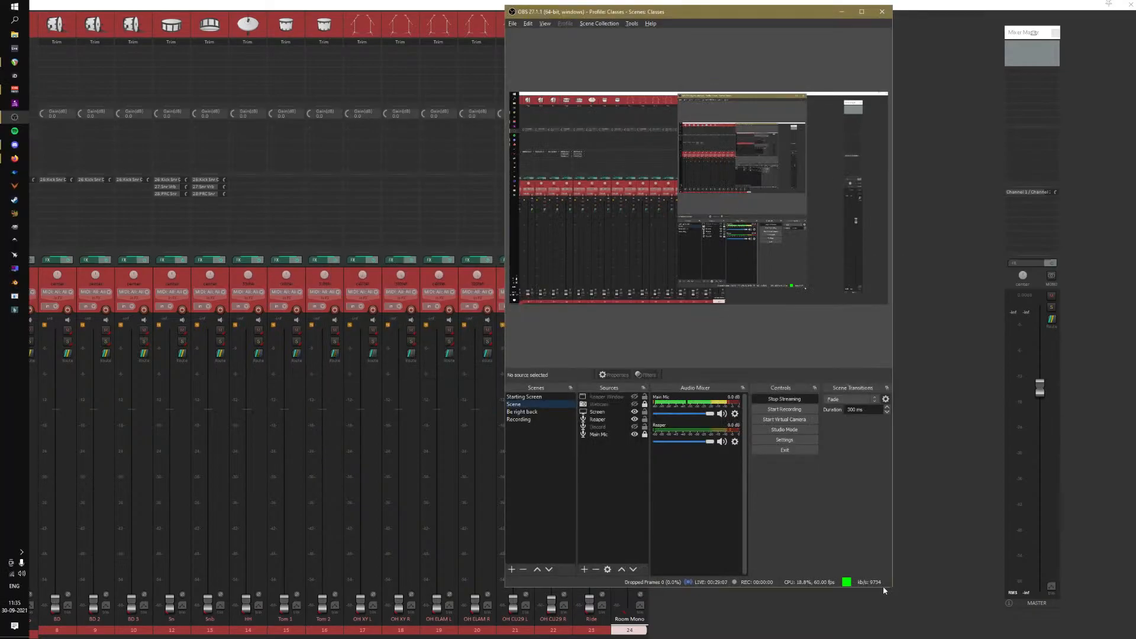
left_click(524, 412)
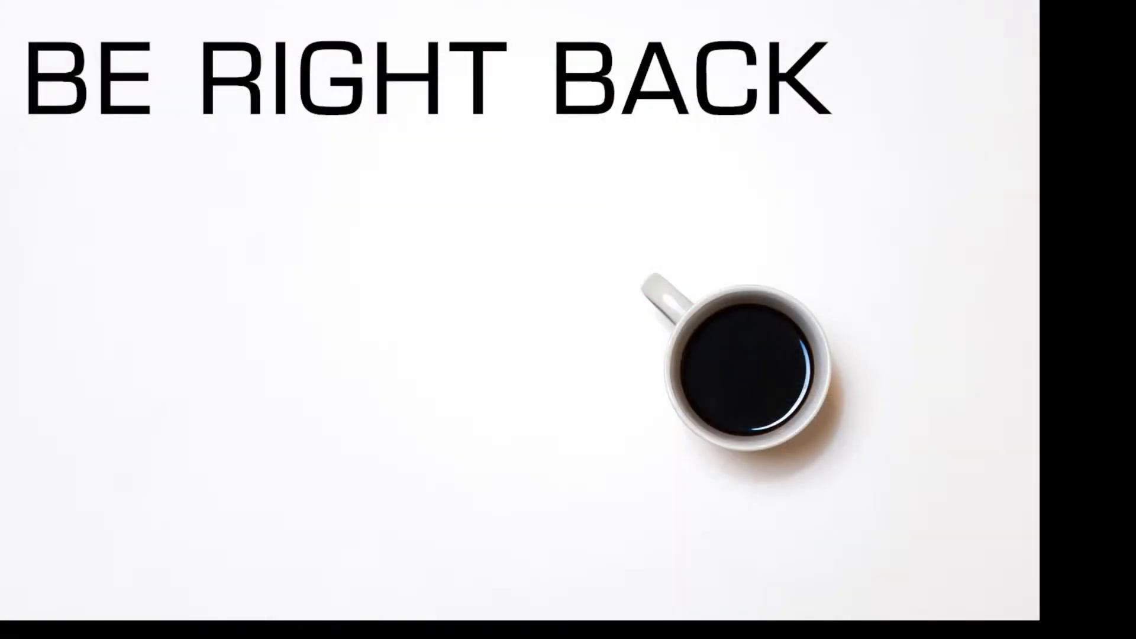
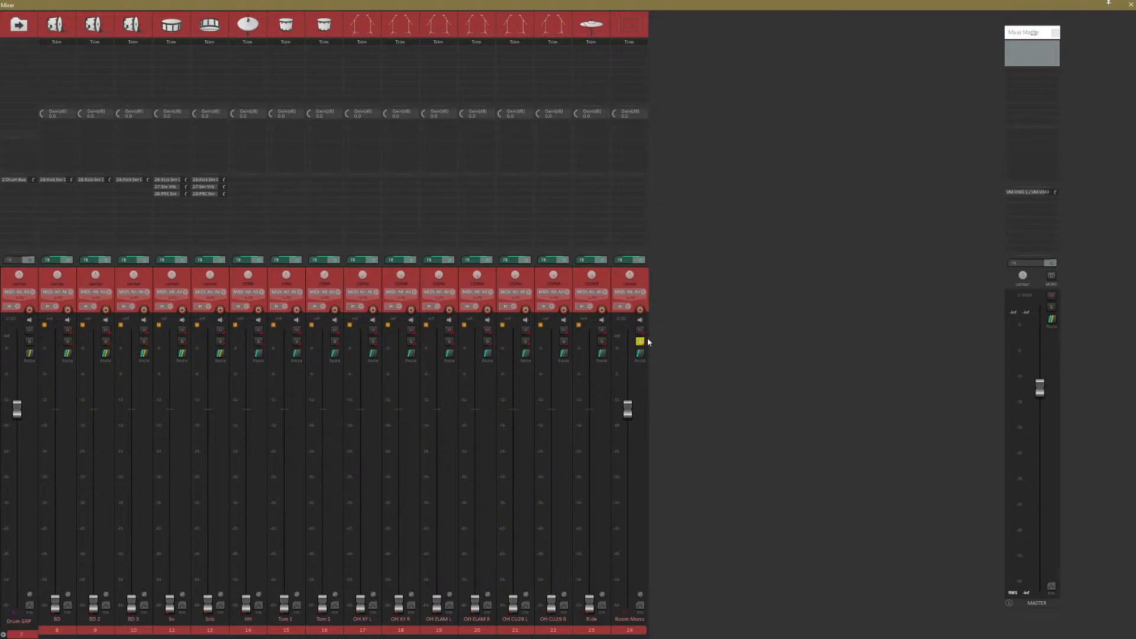
Play the soloed Room Mono track and raise its fader to about +10.3 dB.
mouse_move(628, 409)
left_mouse_down()
mouse_move(629, 477)
mouse_move(630, 409)
left_mouse_up()
mouse_move(630, 412)
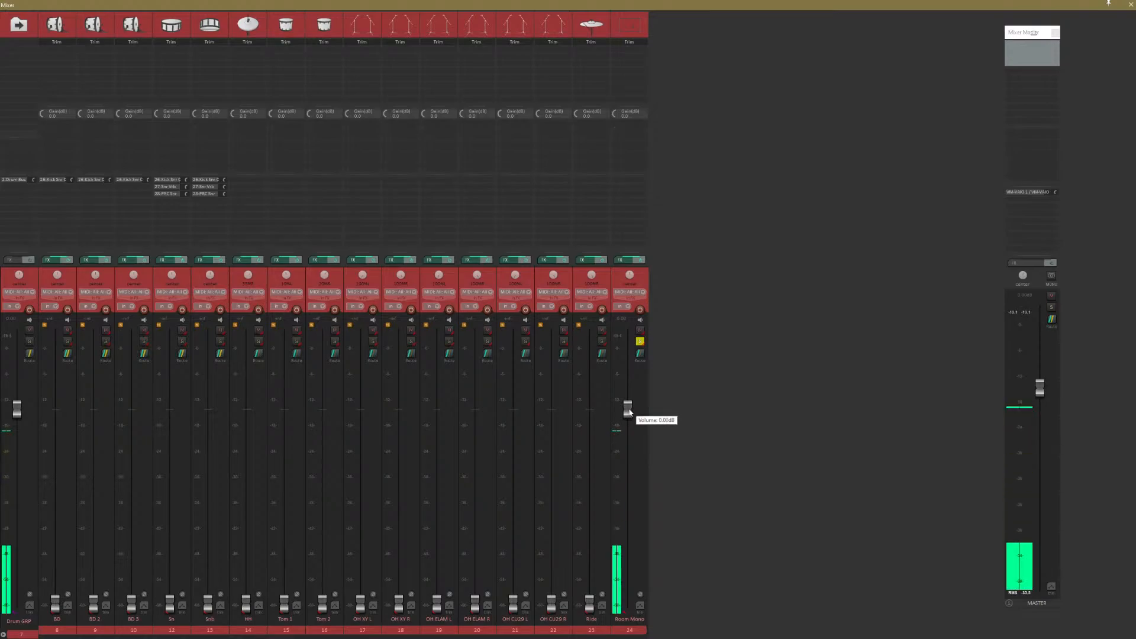
left_click_drag(630, 413, 627, 348)
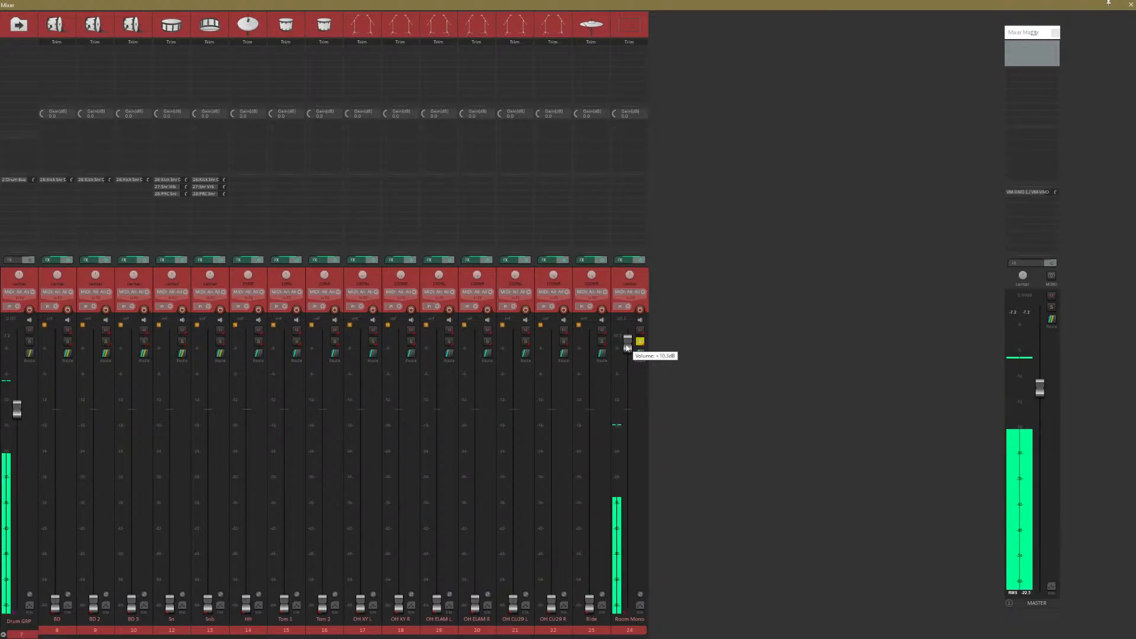
Close the mixer and audition the soloed Room Mono track in the arrangement, restarting playback around bar 21.
left_click(1130, 5)
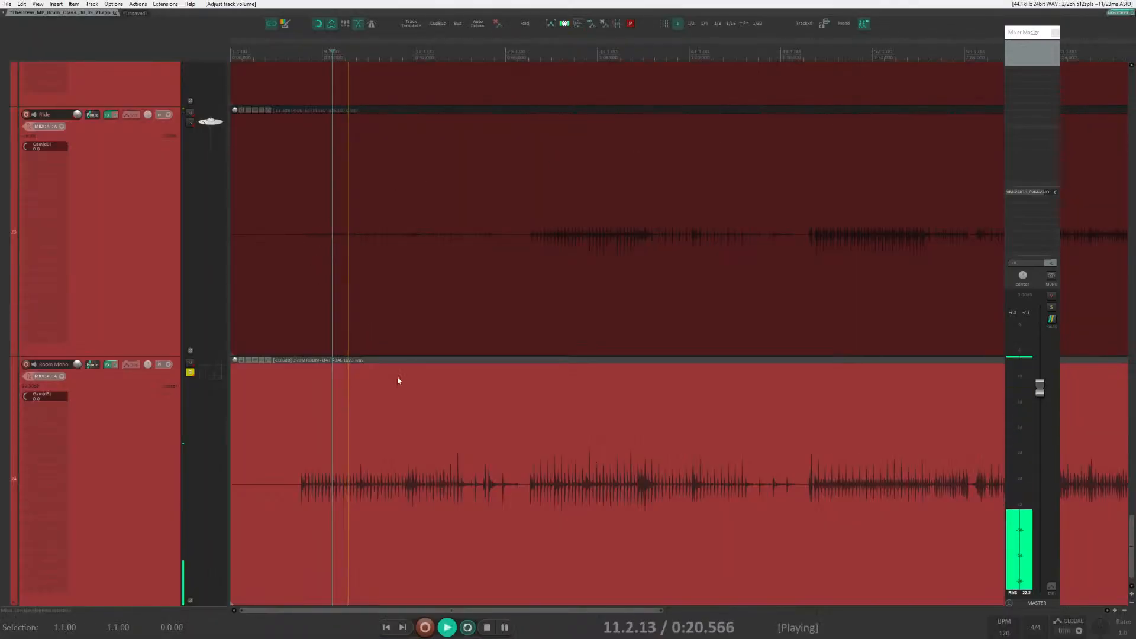
scroll(602, 184, "up", 5)
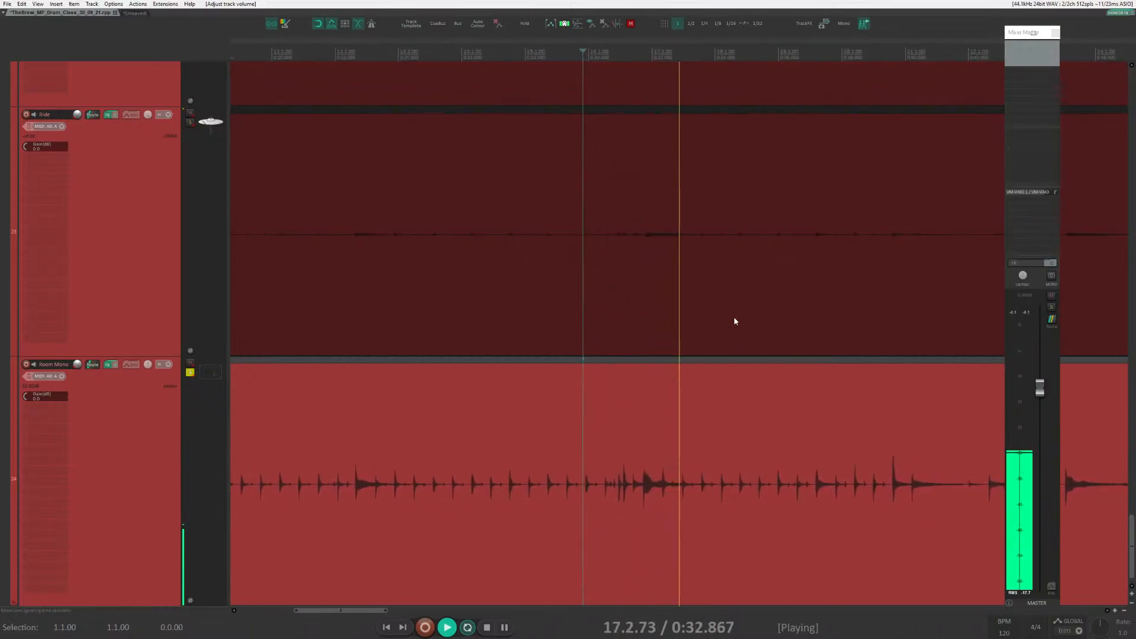
scroll(861, 530, "down", 2)
key("space")
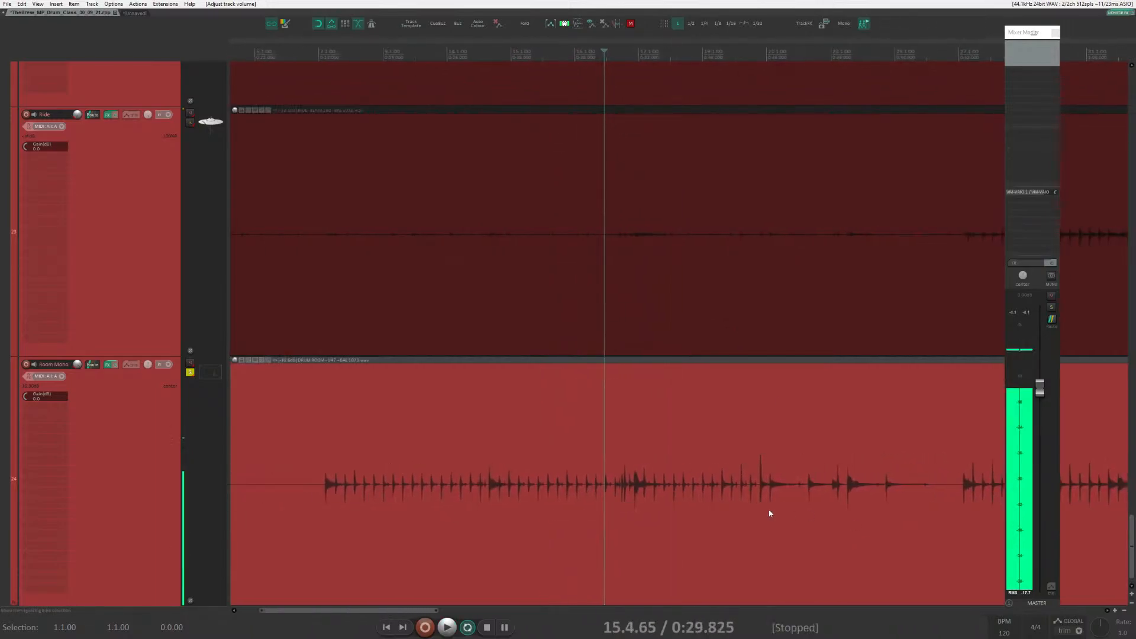
left_click(760, 47)
key("space")
scroll(779, 305, "up", 1)
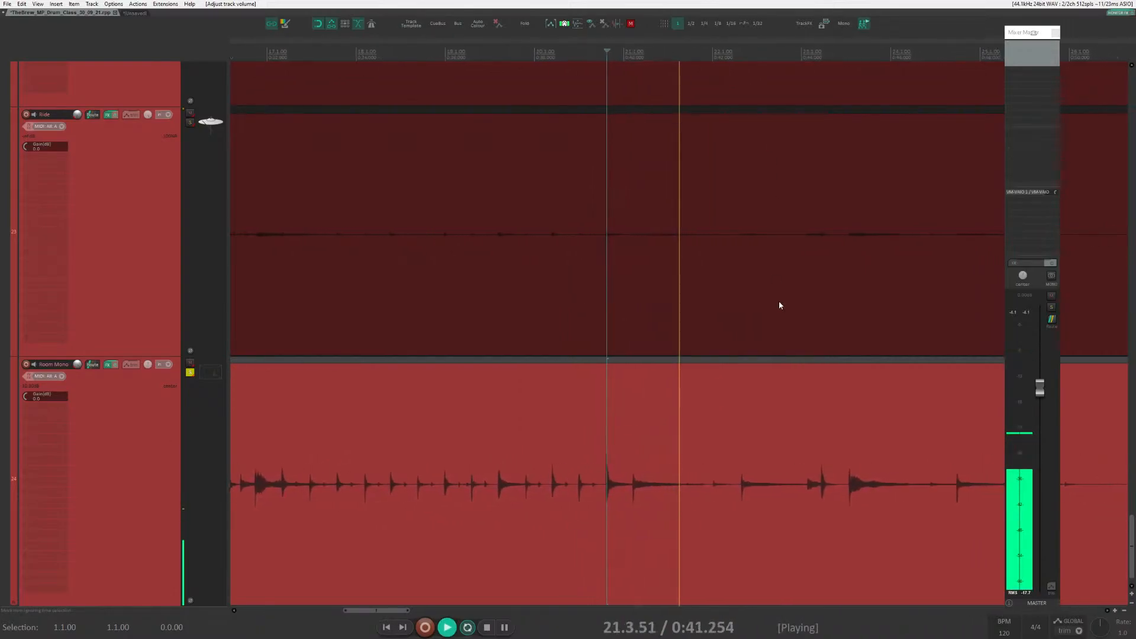
scroll(782, 331, "down", 3)
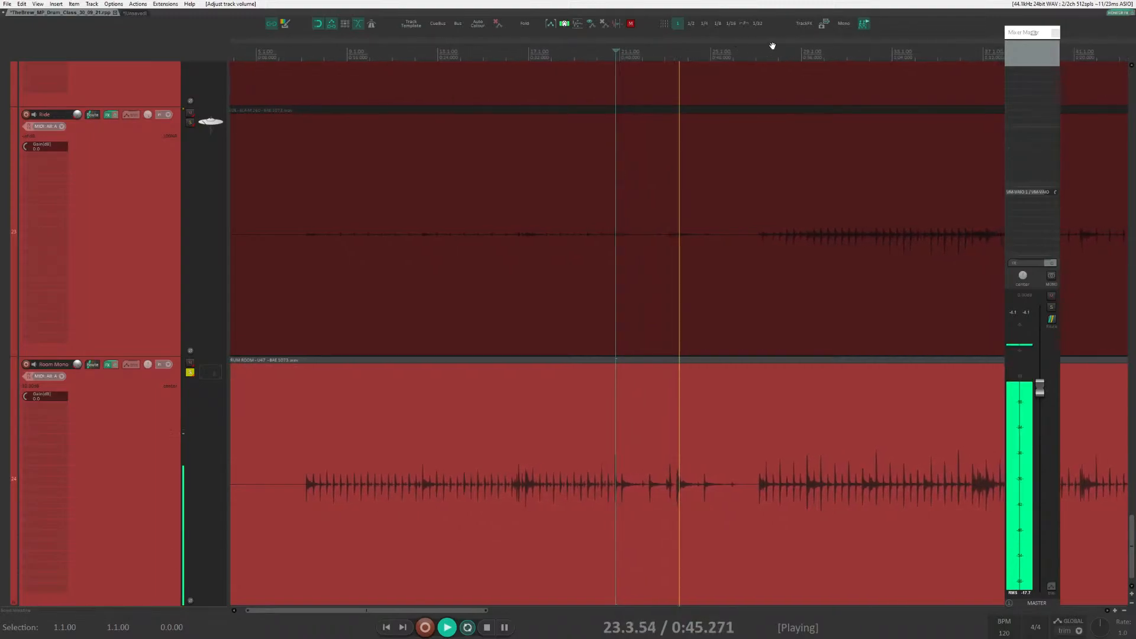
Audition the Room Mono track at successive points in its second and third sections, from about bar 30 to bar 63.
left_click(805, 46)
scroll(774, 196, "down", 3)
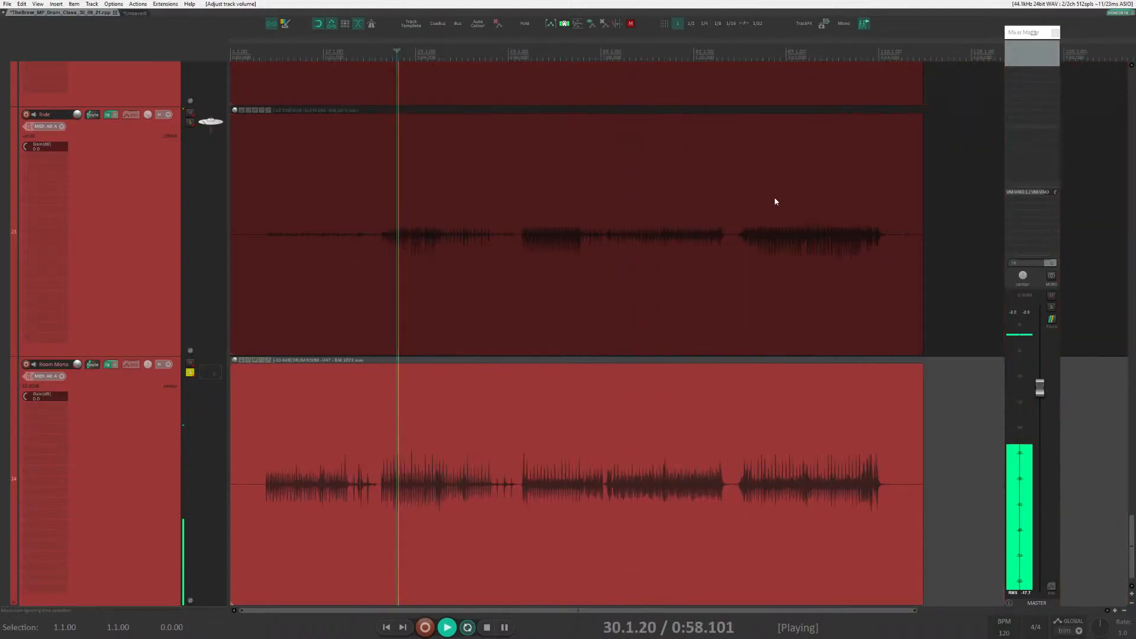
left_click(429, 143)
scroll(497, 144, "up", 4)
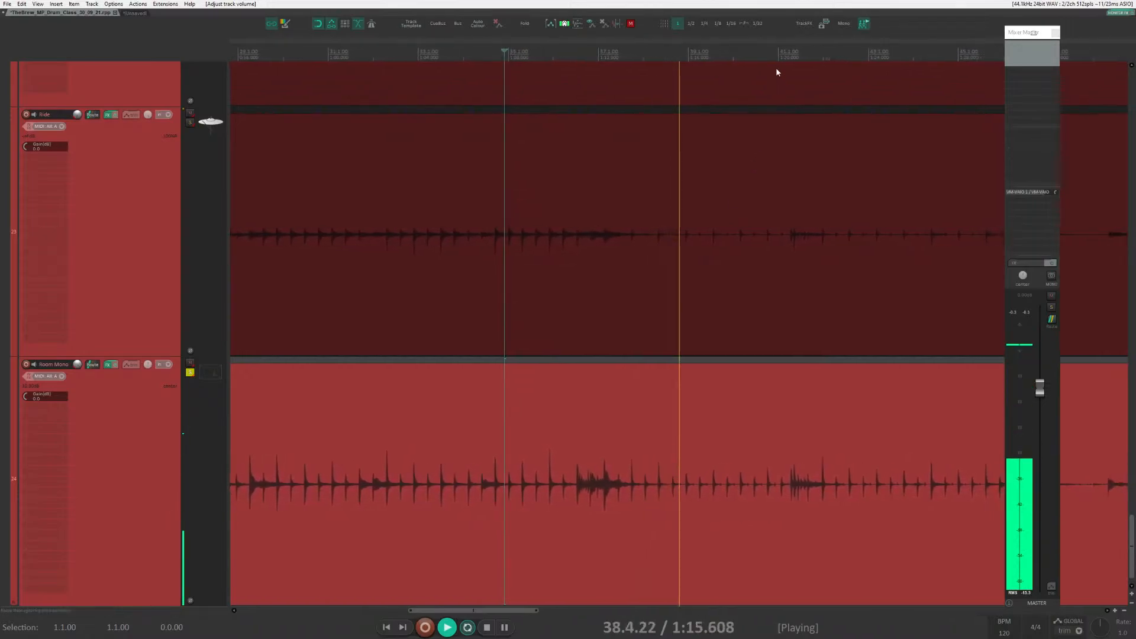
left_click(776, 67)
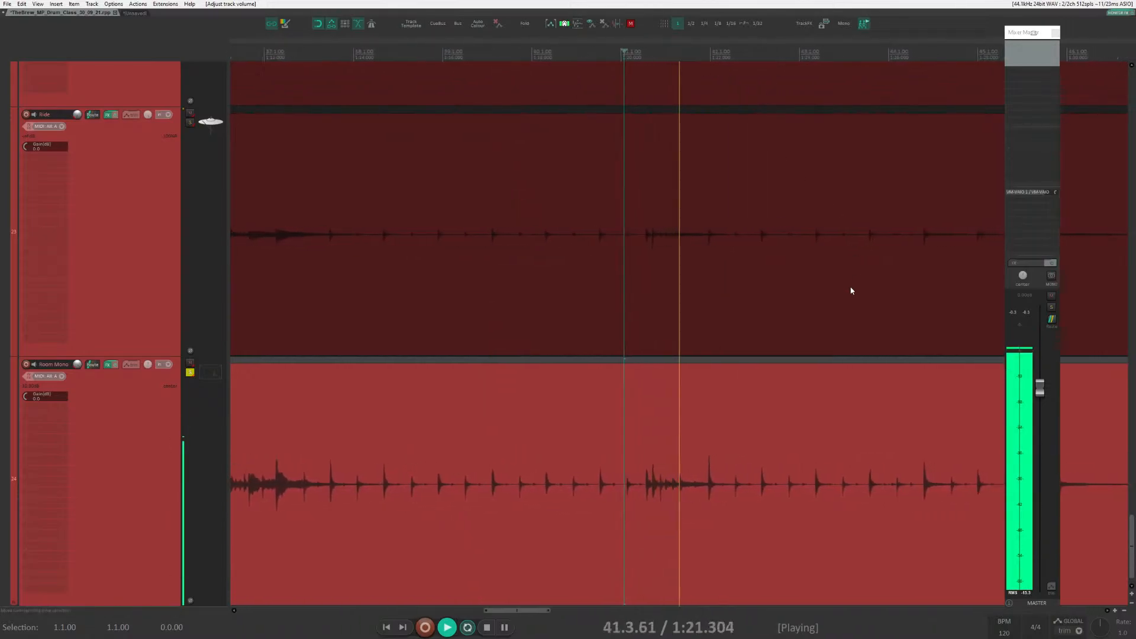
scroll(851, 290, "down", 10)
left_click(490, 51)
scroll(666, 216, "up", 5)
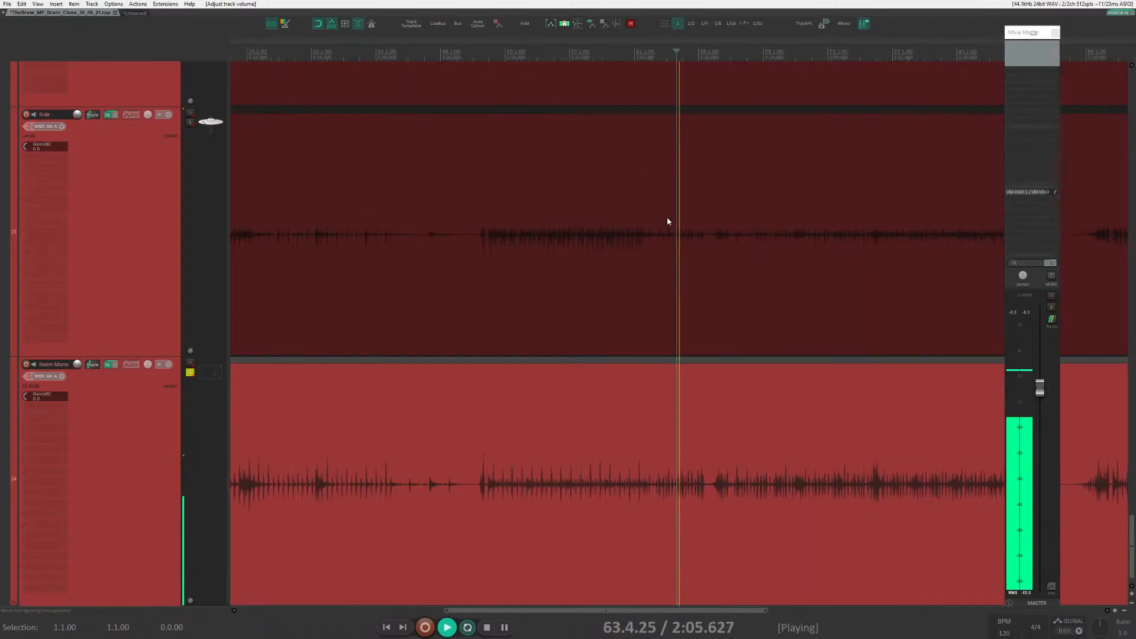
Audition the later Room Mono passages around bars 72, 76, 92 and 89, and stop playback.
left_click(808, 42)
scroll(815, 275, "up", 4)
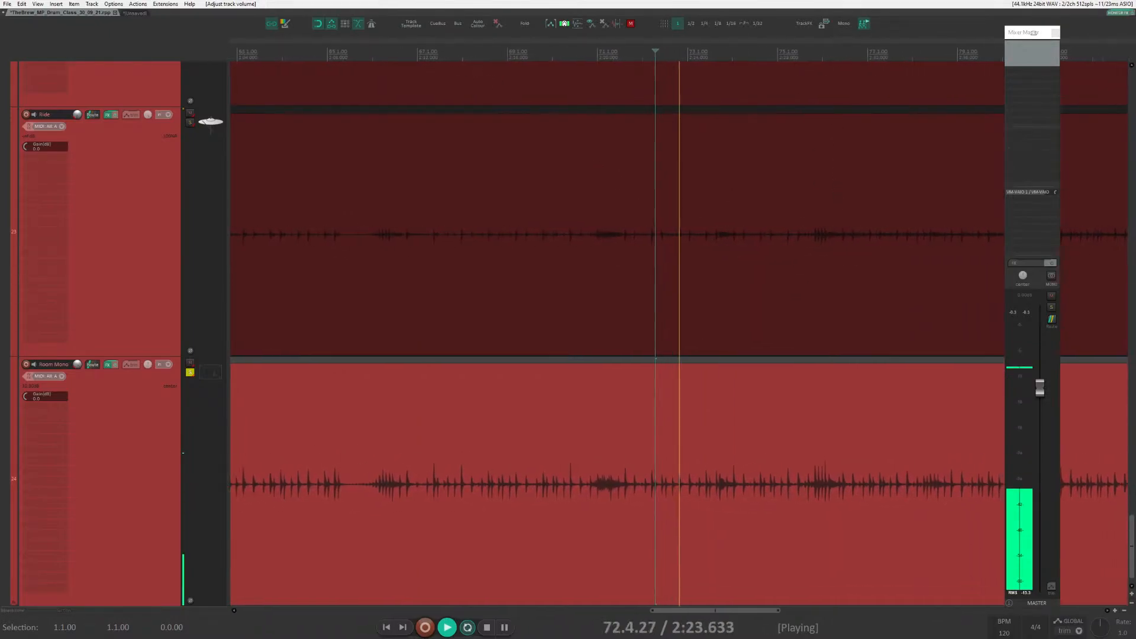
left_click(794, 48)
scroll(851, 235, "up", 5)
scroll(825, 454, "down", 7)
scroll(825, 453, "down", 5)
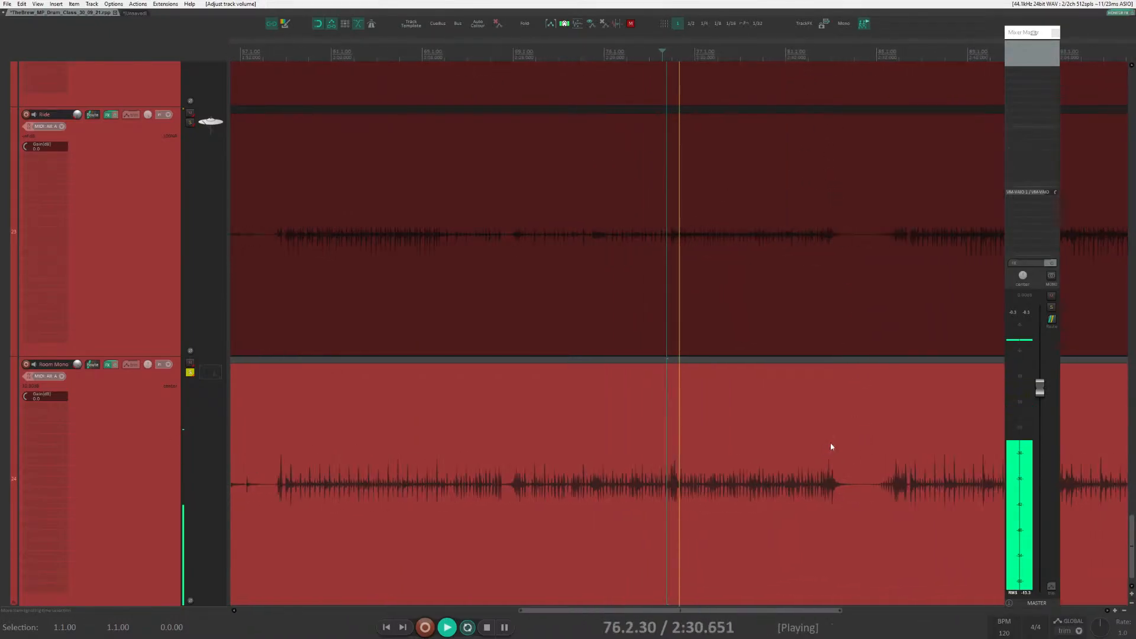
left_click(802, 50)
scroll(801, 184, "up", 6)
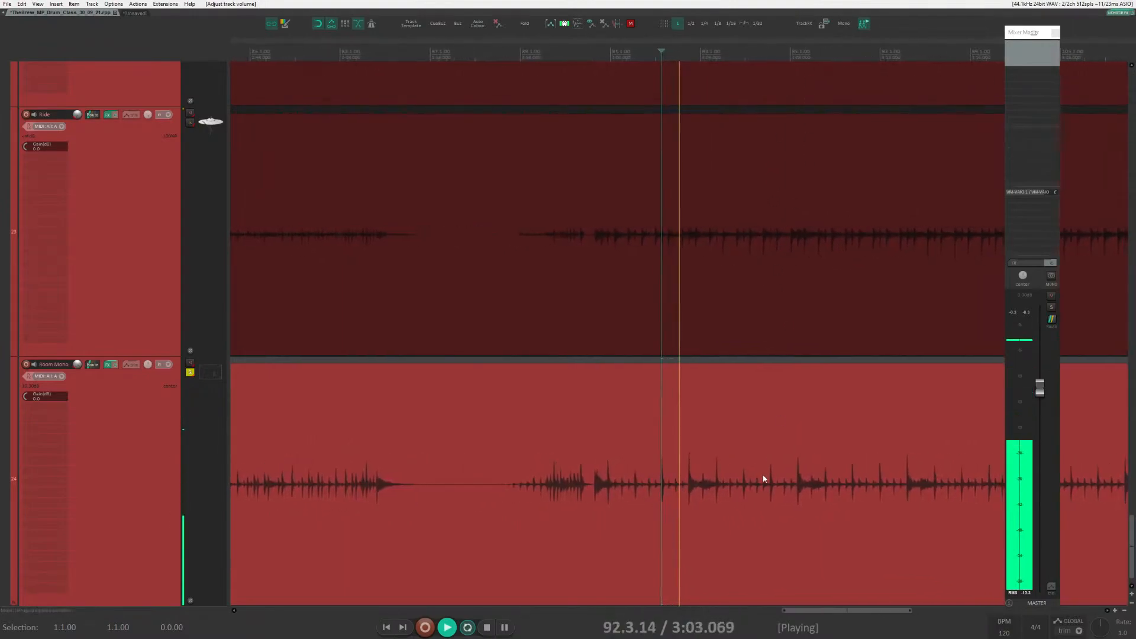
left_click(507, 51)
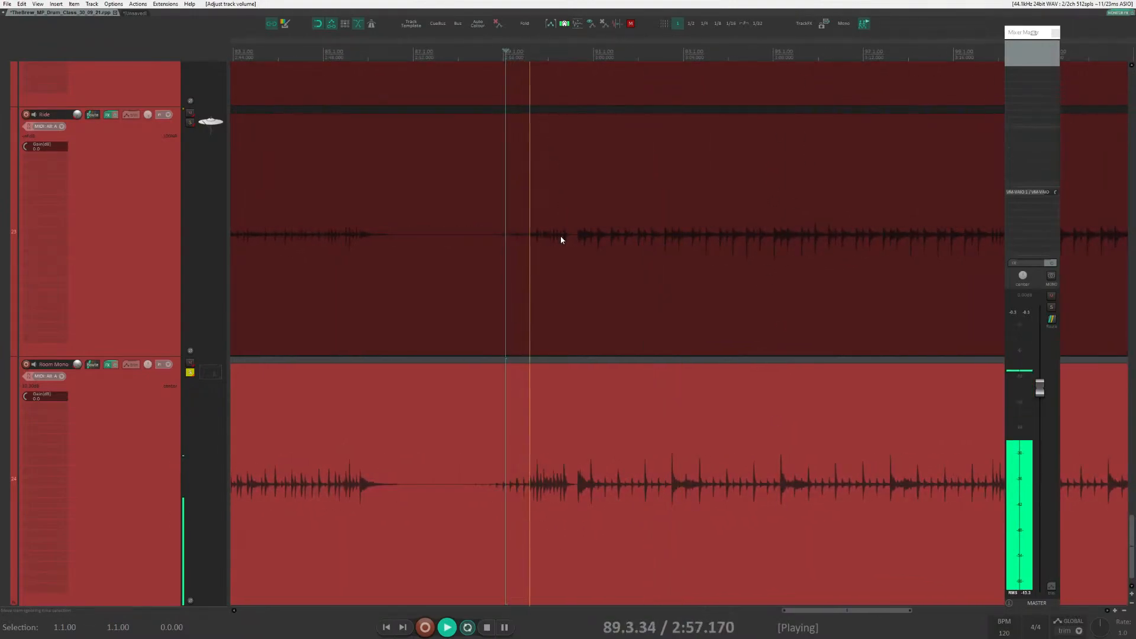
scroll(675, 375, "down", 6)
key("space")
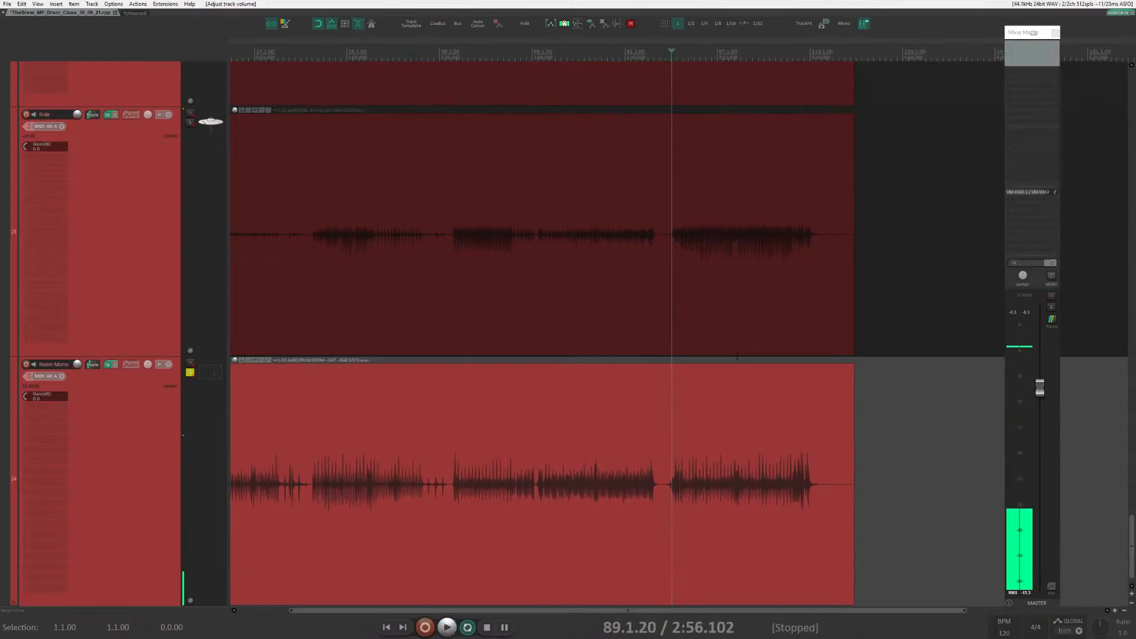
Place the edit cursor at bar 32, reopen the mixer and reset the Room Mono fader to 0 dB.
left_click(398, 45)
left_click(342, 46)
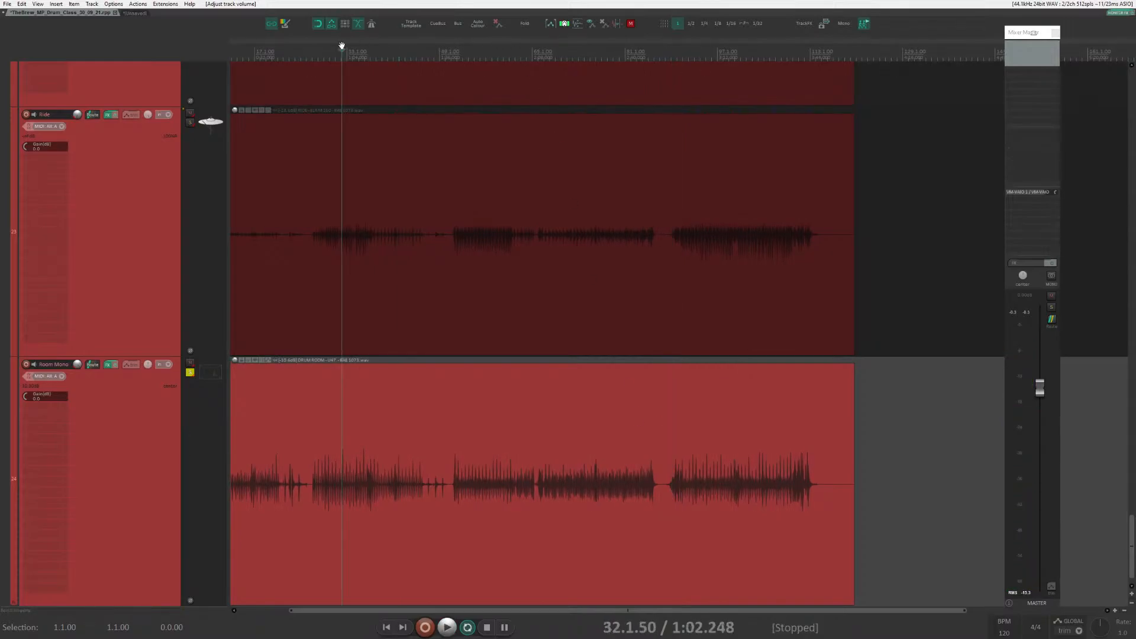
key("ctrl+m")
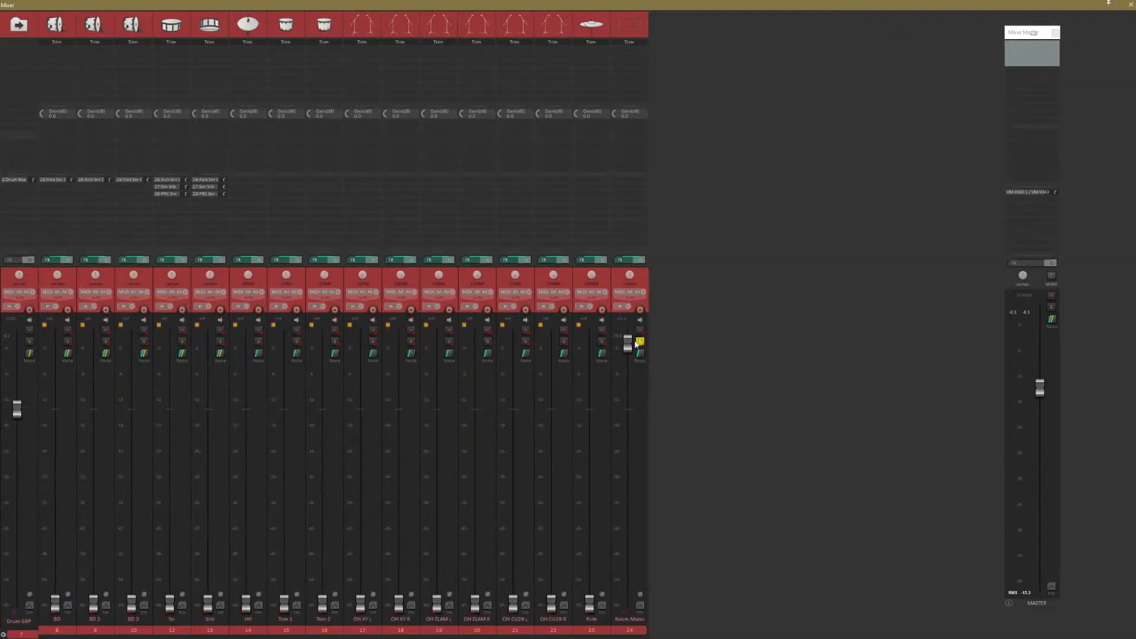
double_click(628, 346)
Add the JS 1175 Compressor to the Room Mono track and move it ahead of the Trim plugin.
double_click(621, 40)
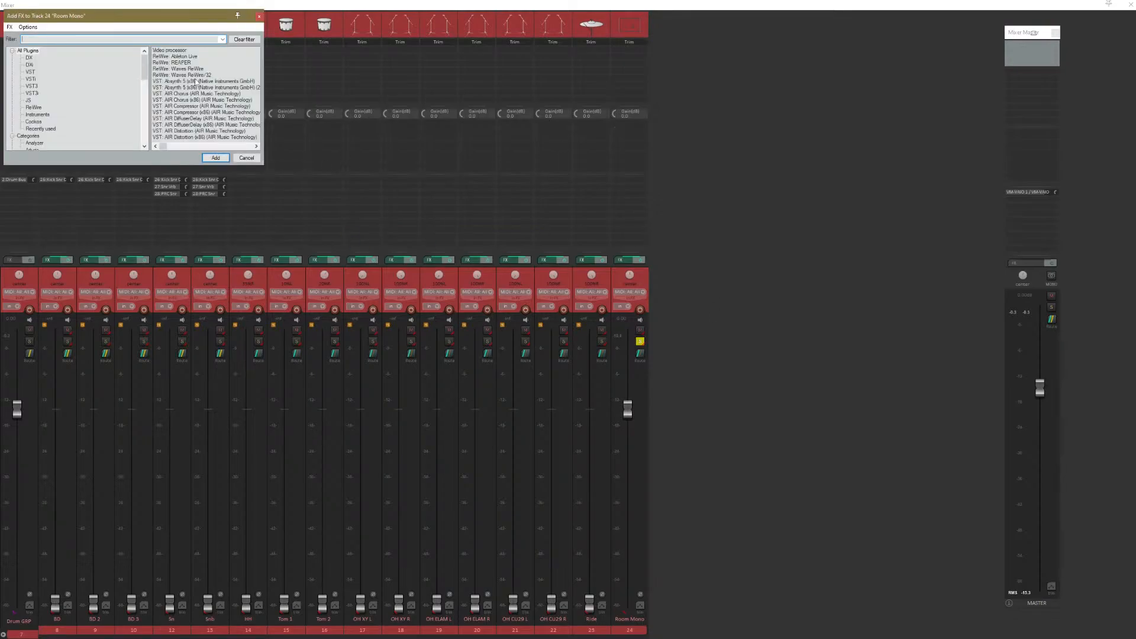
type("17")
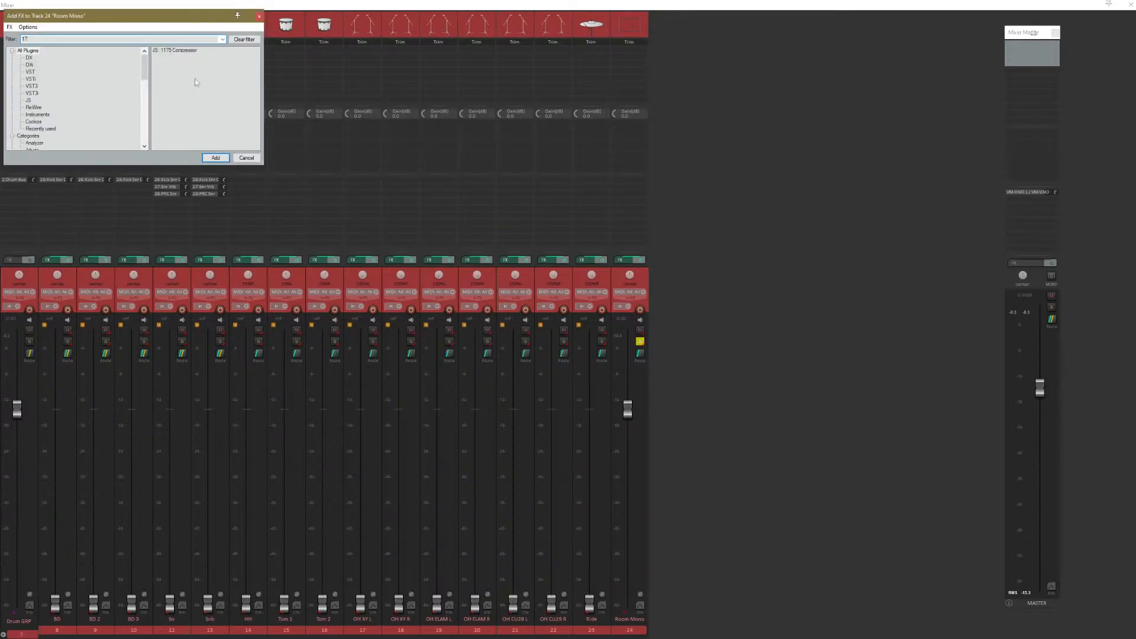
double_click(177, 50)
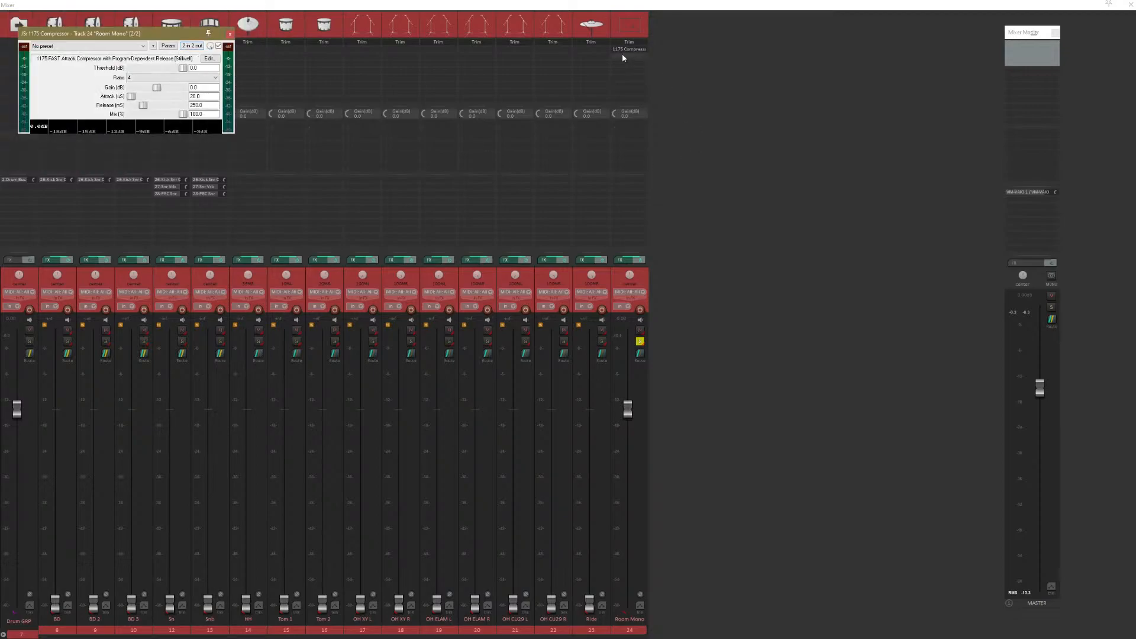
left_click_drag(622, 53, 629, 40)
Audition the 1175 Compressor with threshold -33.5 dB, gain 20 dB and release 32 ms, and remove it from Room Mono.
key("space")
left_click_drag(183, 67, 132, 106)
left_click_drag(160, 68, 185, 89)
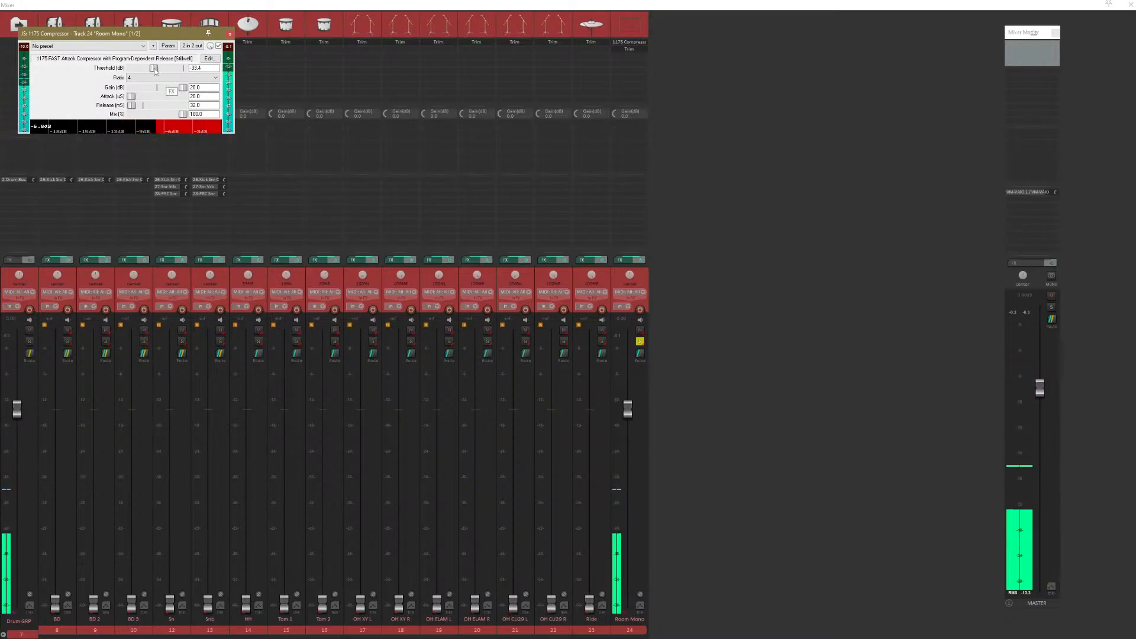
left_click_drag(155, 71, 155, 71)
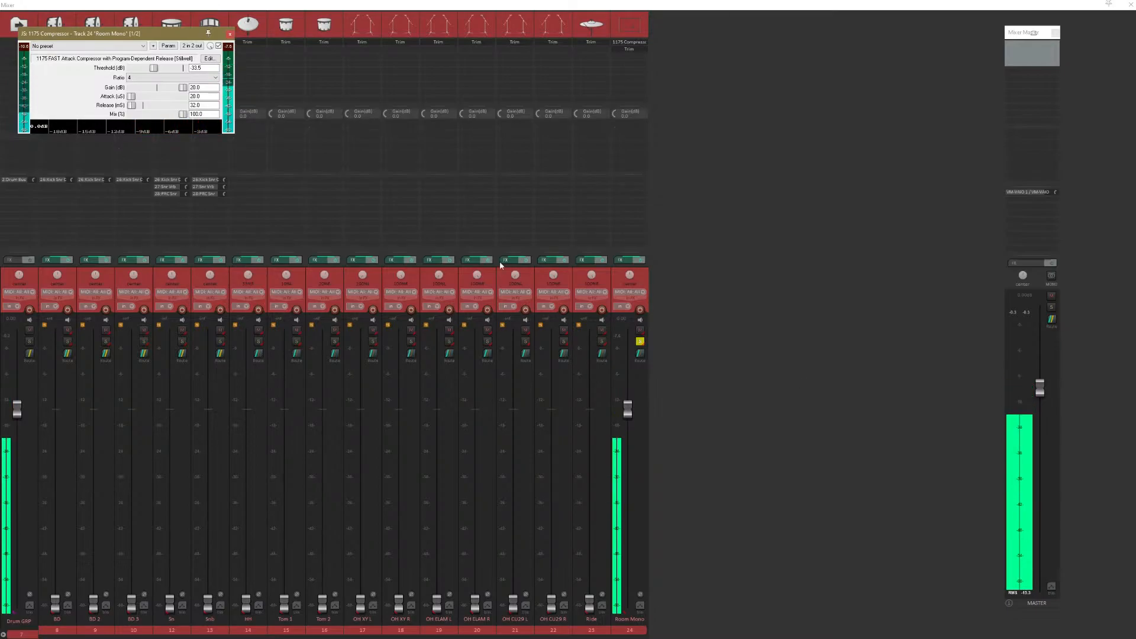
left_click(633, 47)
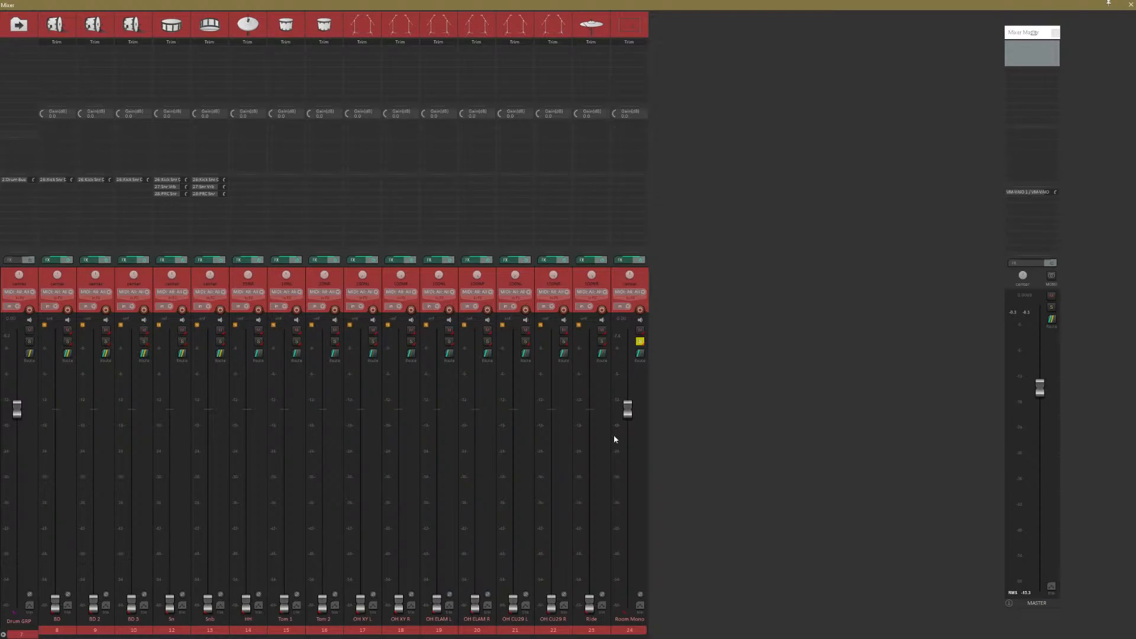
Unsolo the Room Mono track and lower its fader to -inf dB.
left_click(640, 341)
left_click_drag(627, 409, 590, 370)
Audition the Ride track soloed with its pan centered, lower its fader to -inf dB and unsolo it.
left_click(591, 631)
left_click(604, 341)
key("space")
double_click(592, 275)
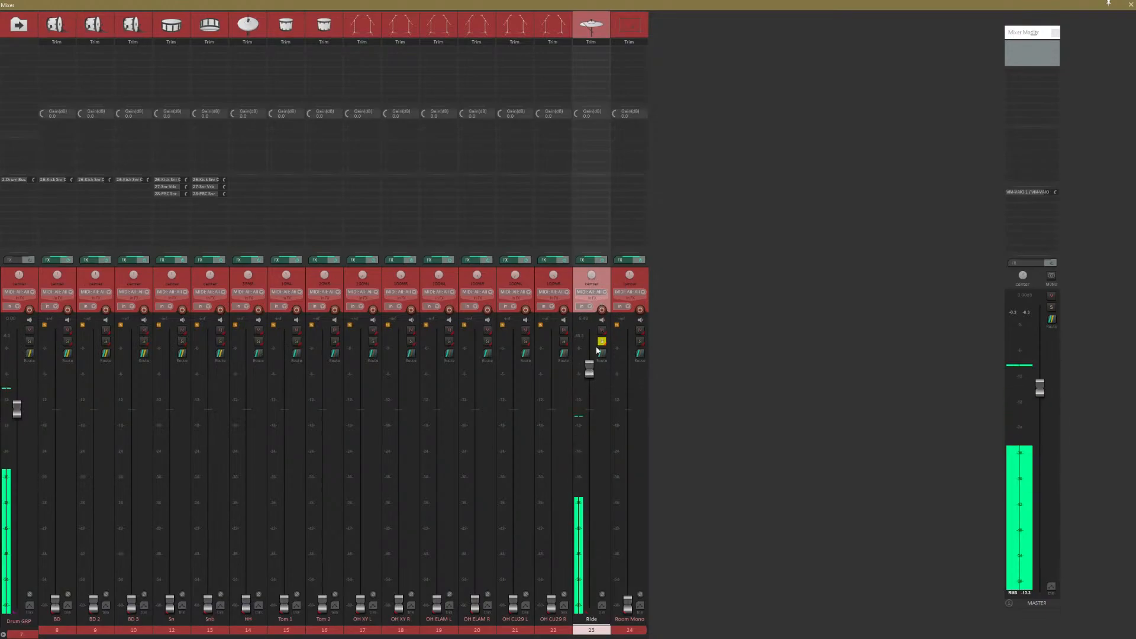
left_click_drag(590, 368, 591, 604)
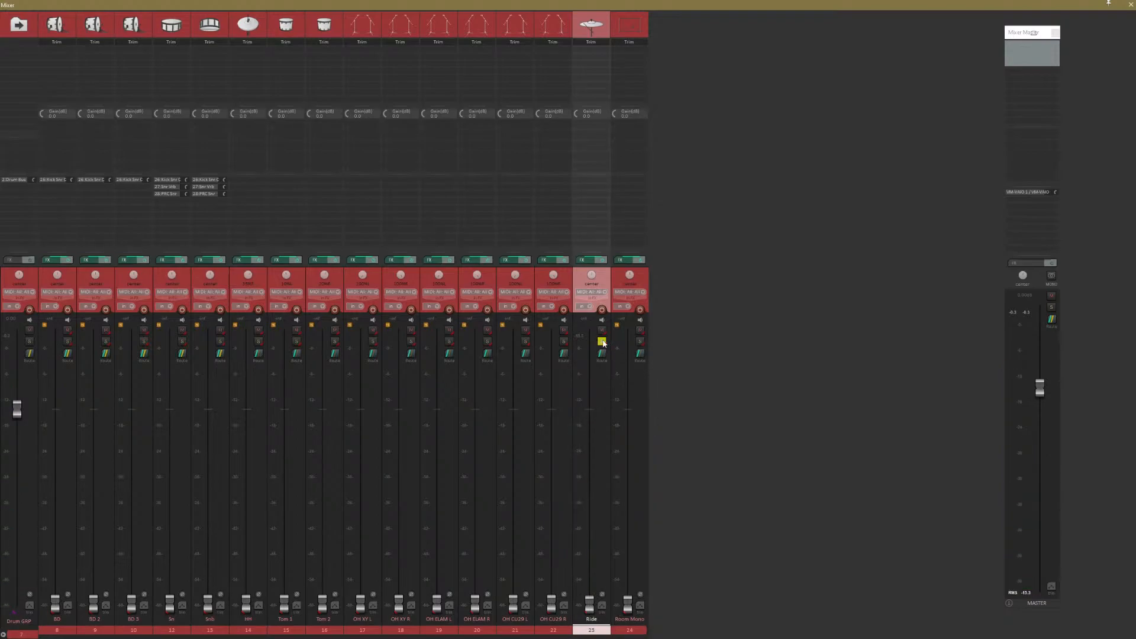
left_click(602, 342)
Select the BD track alone and raise its fader to about +8.2 dB.
left_click(131, 629, "shift")
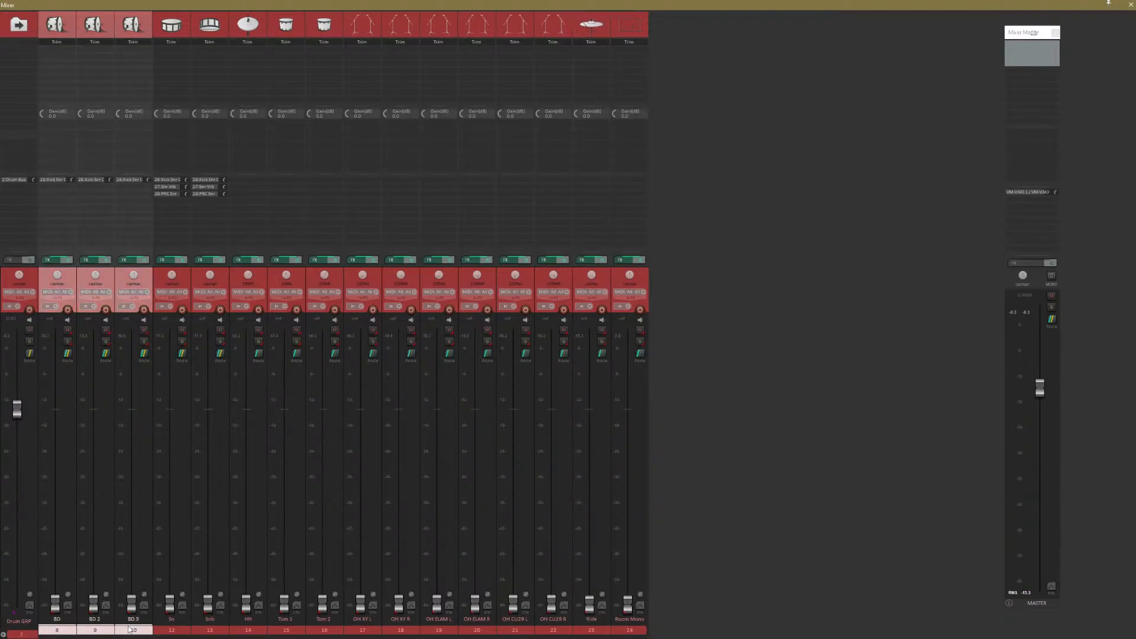
left_click(69, 631)
left_click_drag(55, 604, 54, 359)
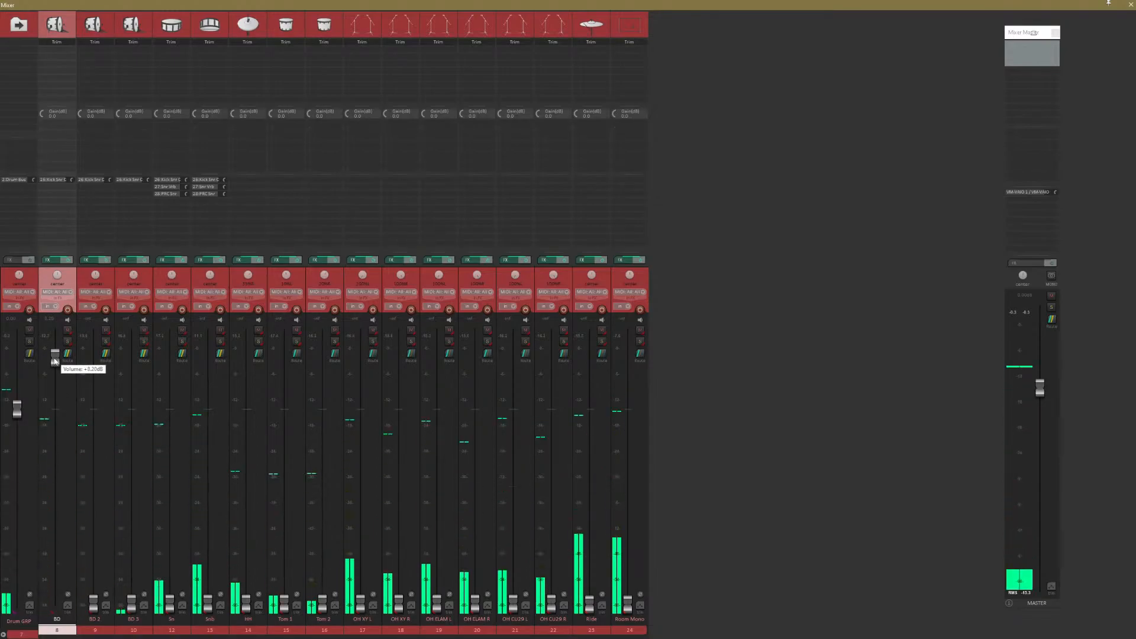
Close the mixer, stop playback and bring the Drum GRP and BD tracks into view in the arrangement.
left_click(1131, 5)
key("space")
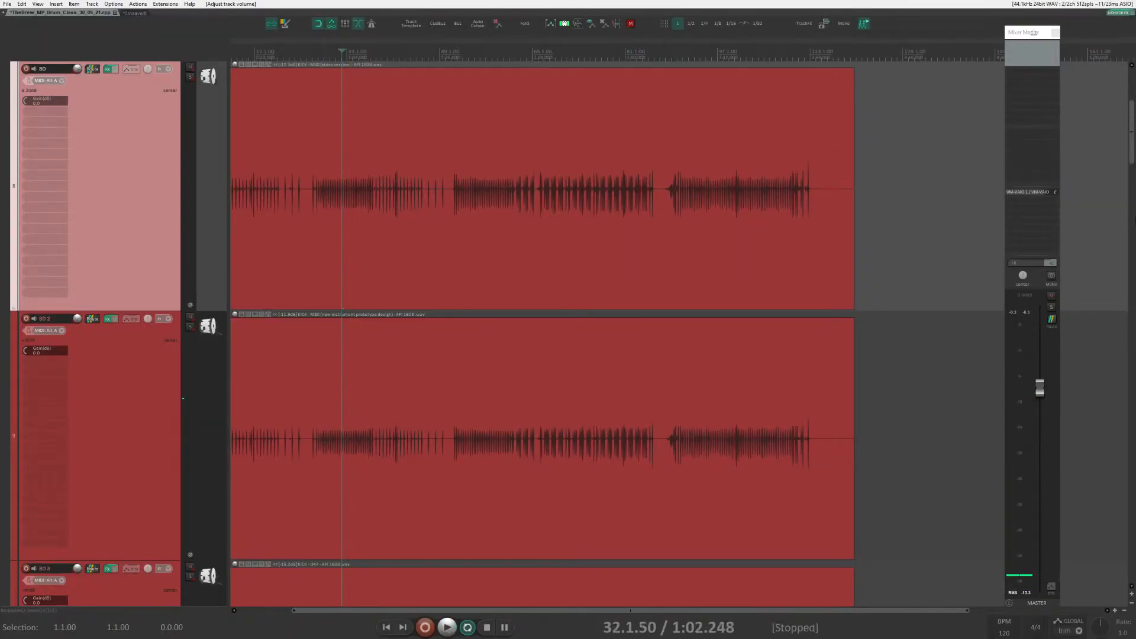
left_click_drag(1133, 163, 1133, 152)
scroll(408, 243, "up", 4)
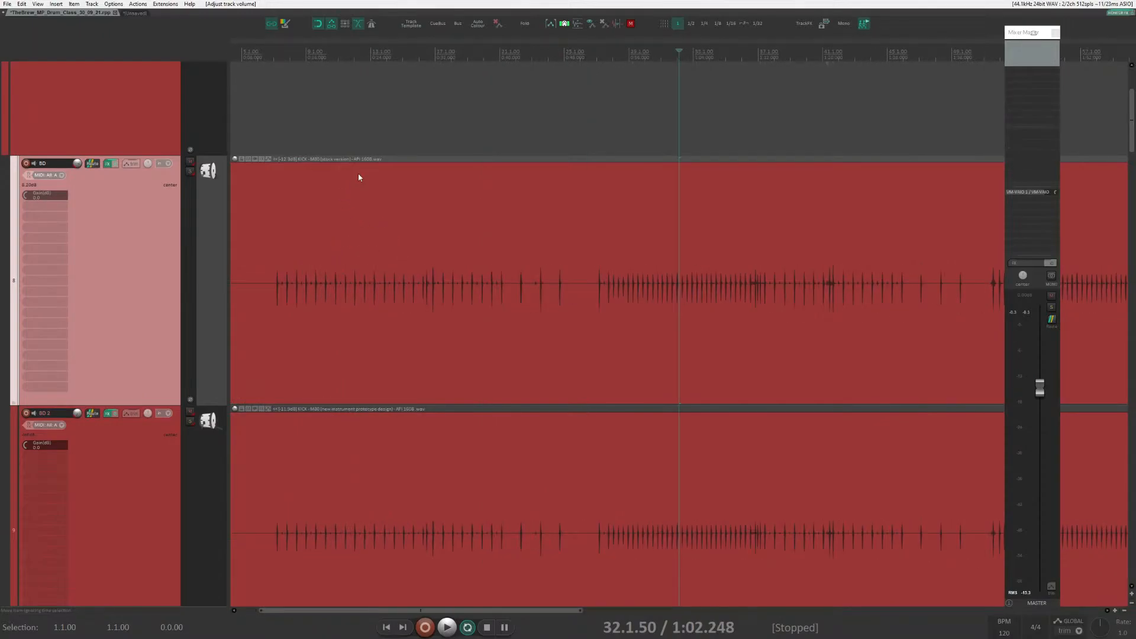
scroll(405, 461, "up", 3)
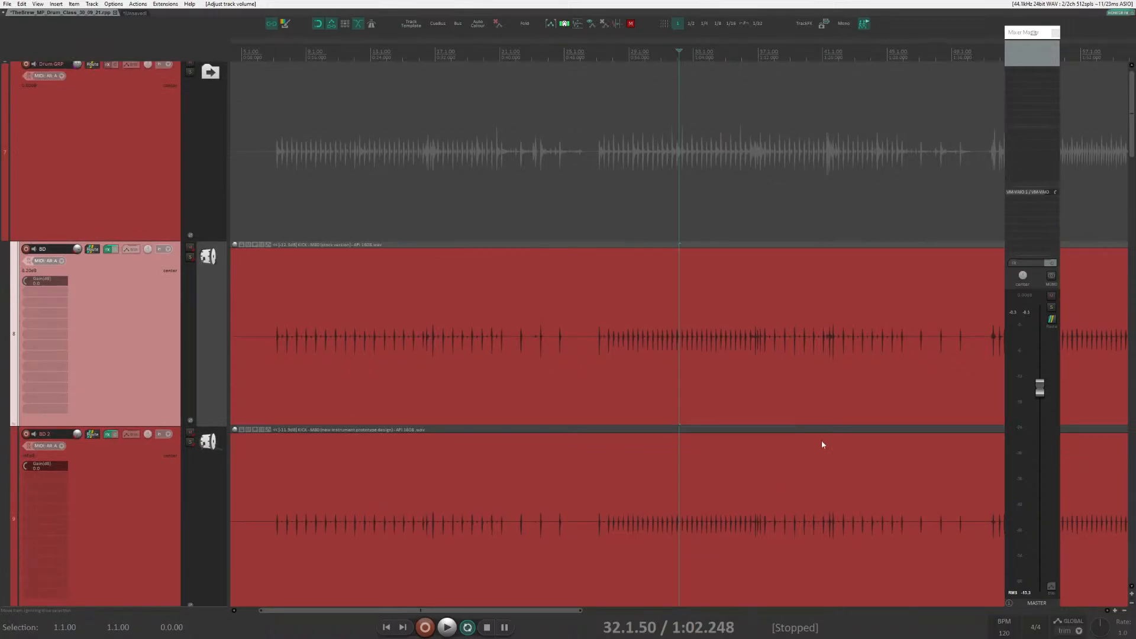
Bring the three BD tracks into view and play the soloed BD track from around bar 30.
left_click_drag(1132, 132, 1127, 157)
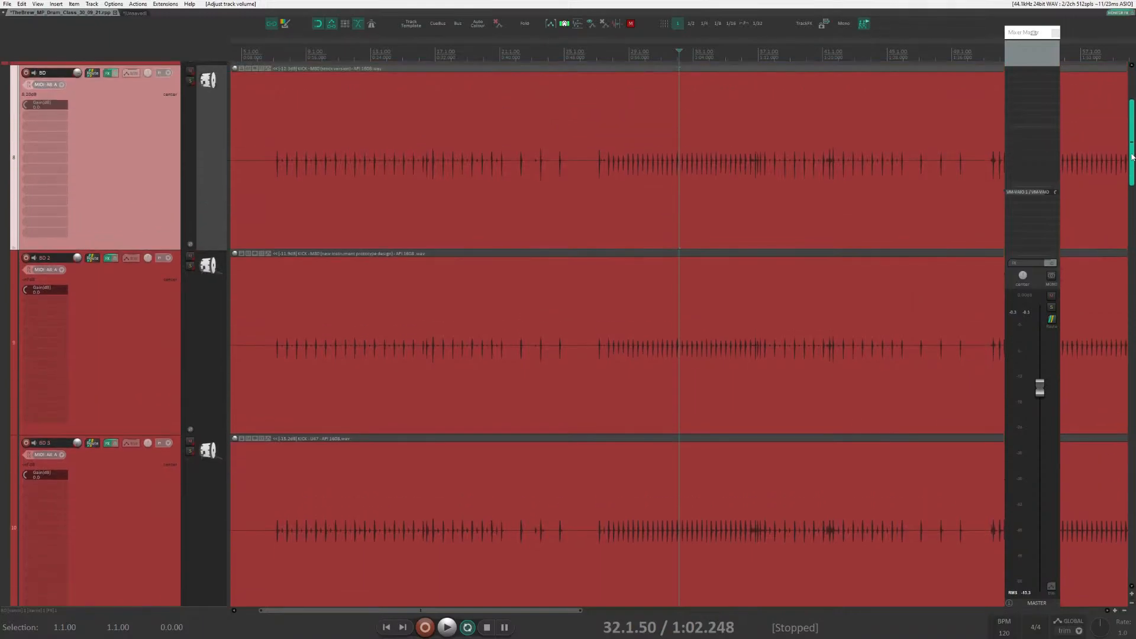
left_click_drag(356, 204, 496, 350)
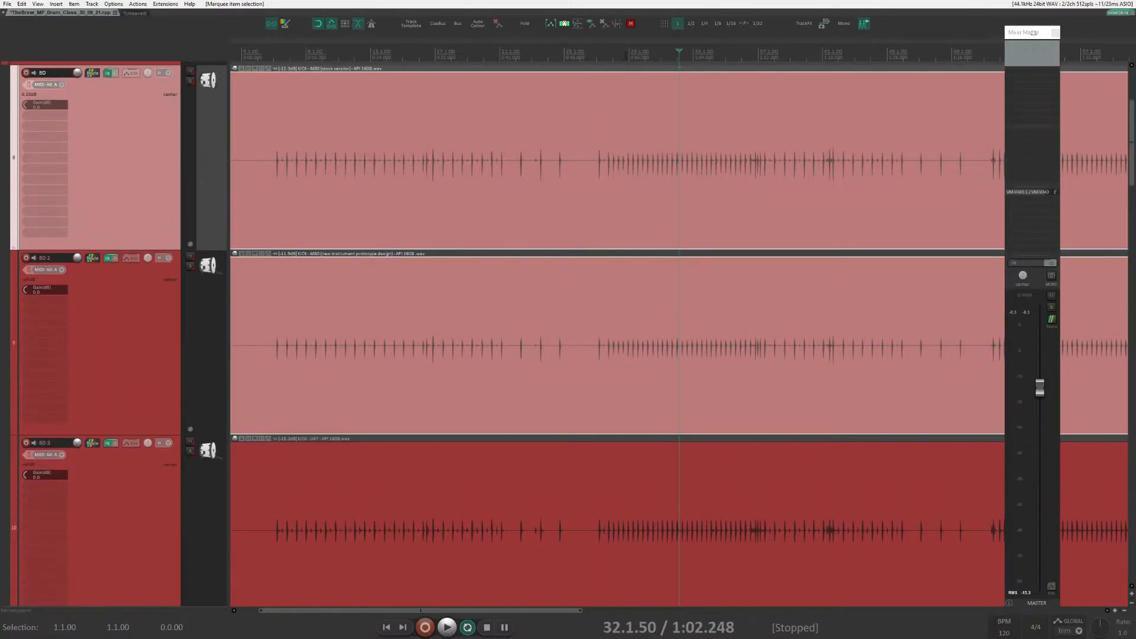
left_click(625, 53)
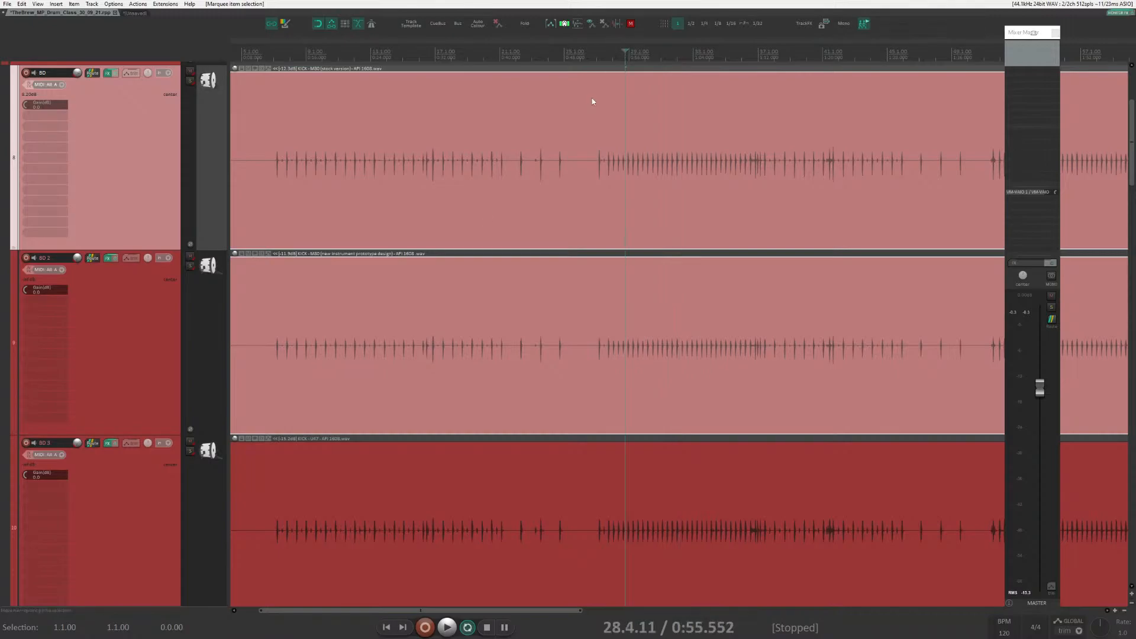
left_click(318, 483)
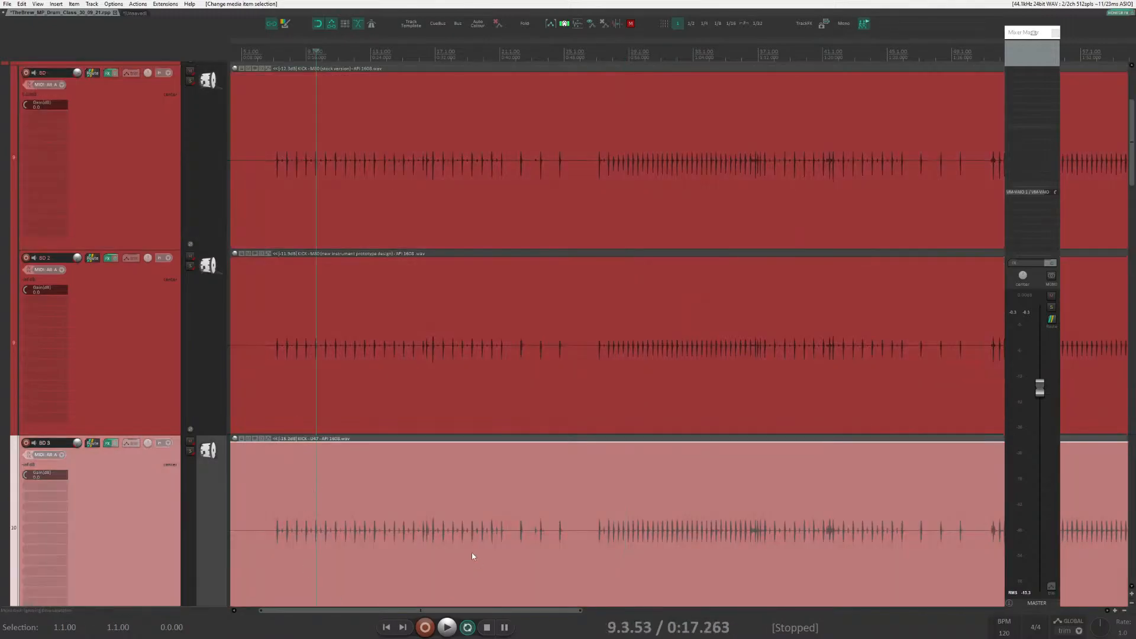
left_click(649, 53)
left_click(191, 81)
key("space")
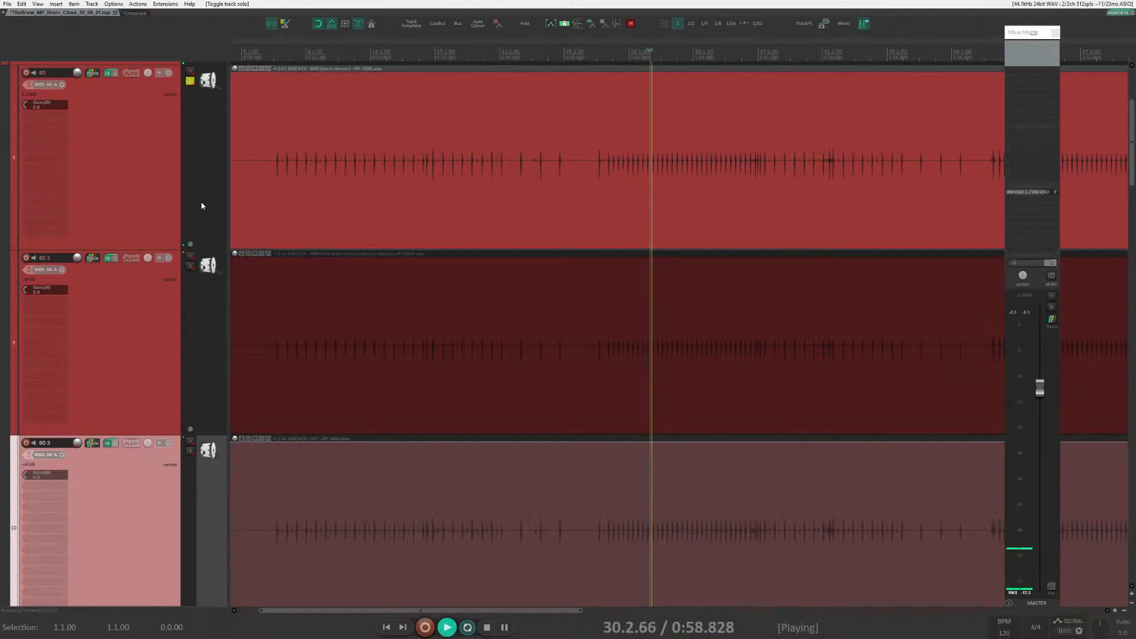
Switch the solo from BD to BD 2 and raise the BD 2 volume while auditioning it from around bar 30.
left_click(190, 267)
key("space")
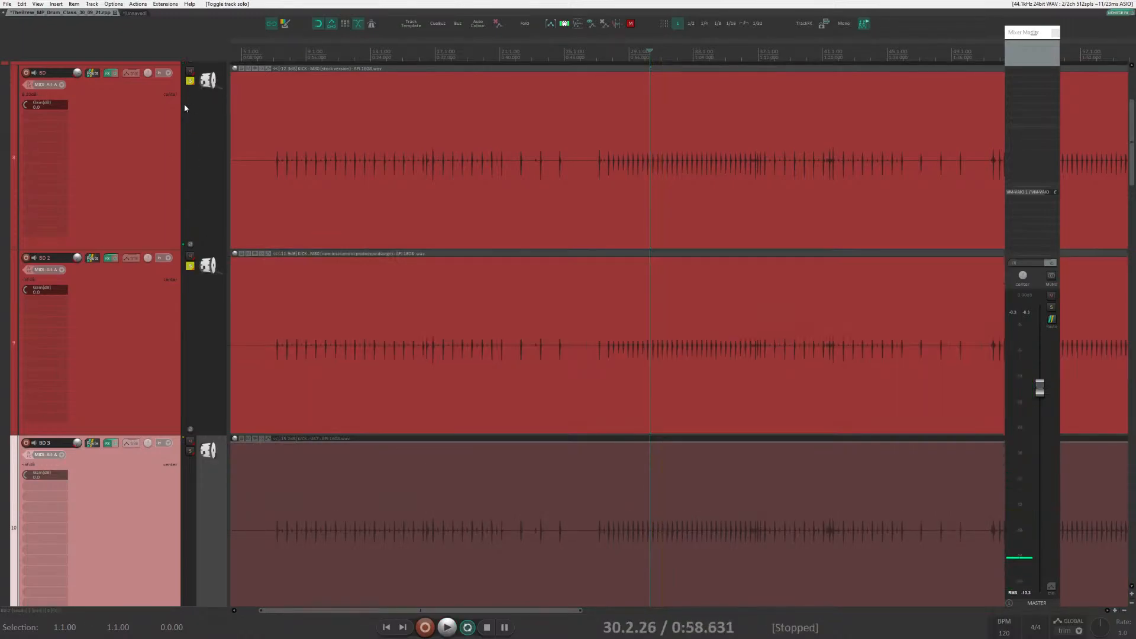
left_click(189, 81)
key("space")
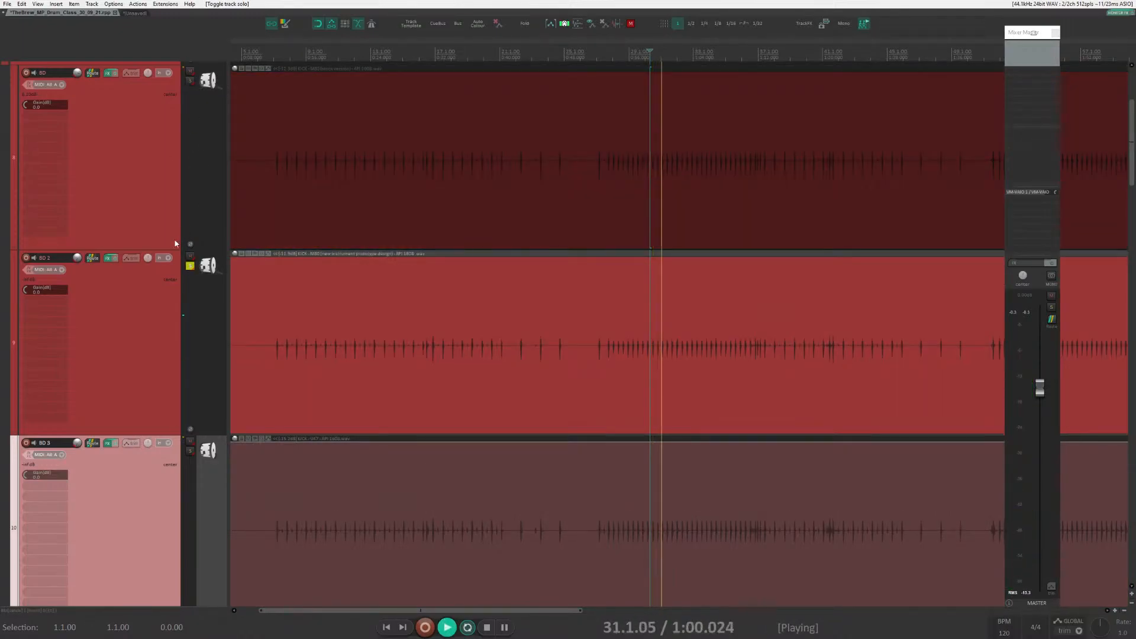
key("space")
double_click(77, 258)
key("space")
left_click_drag(77, 259, 77, 251)
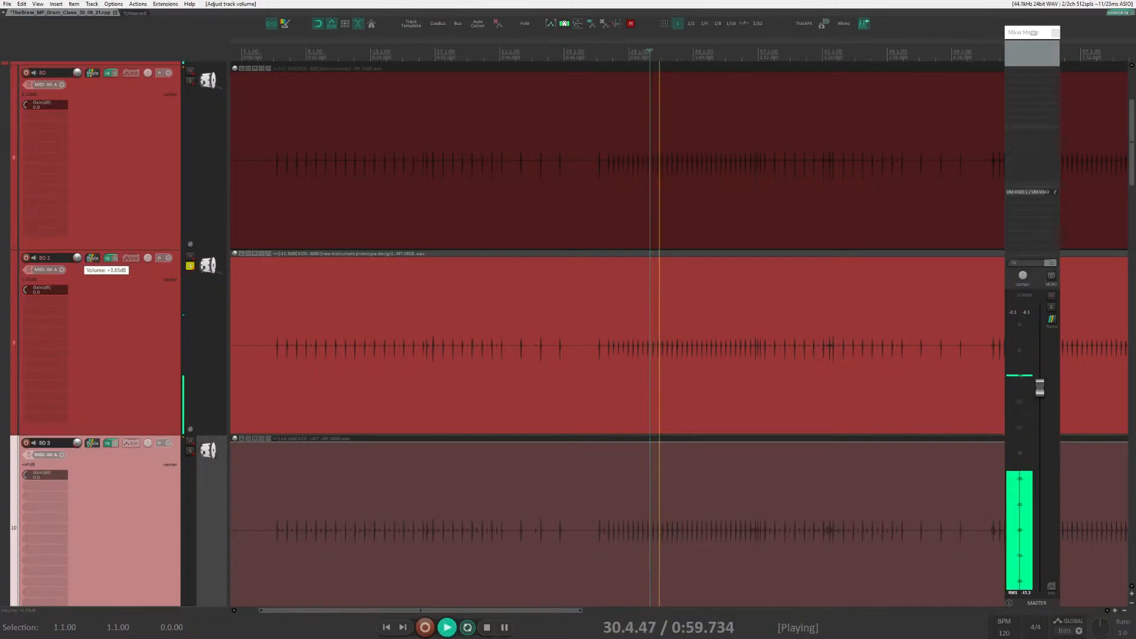
key("space")
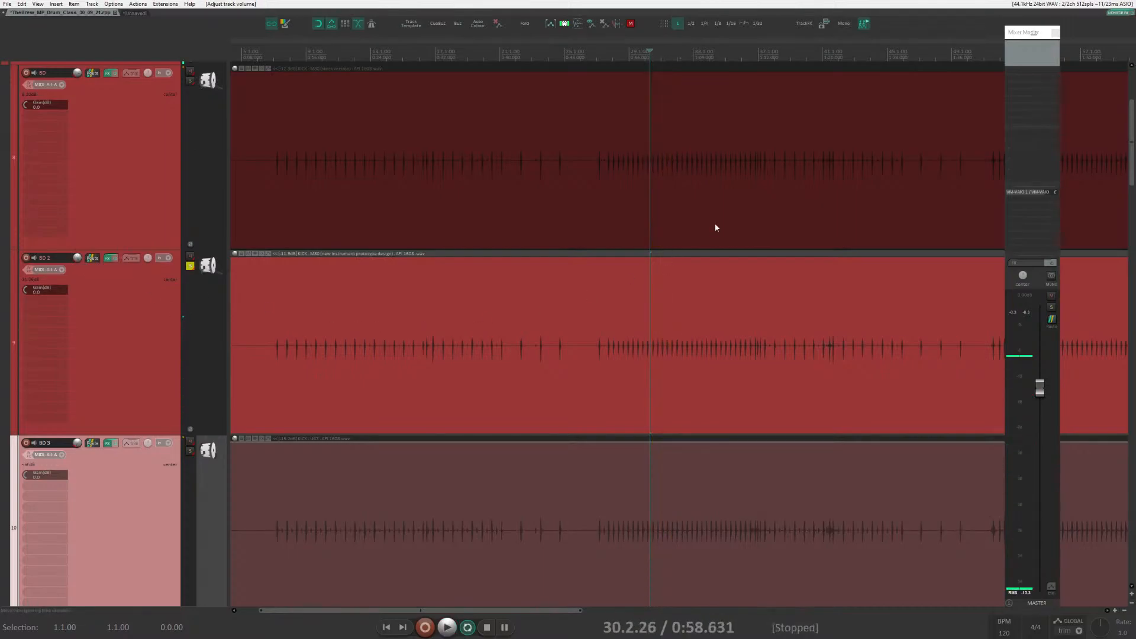
Compare the BD and BD 2 tracks by soloing each in turn and playing from around bar 28.
left_click(616, 159)
left_click(190, 81)
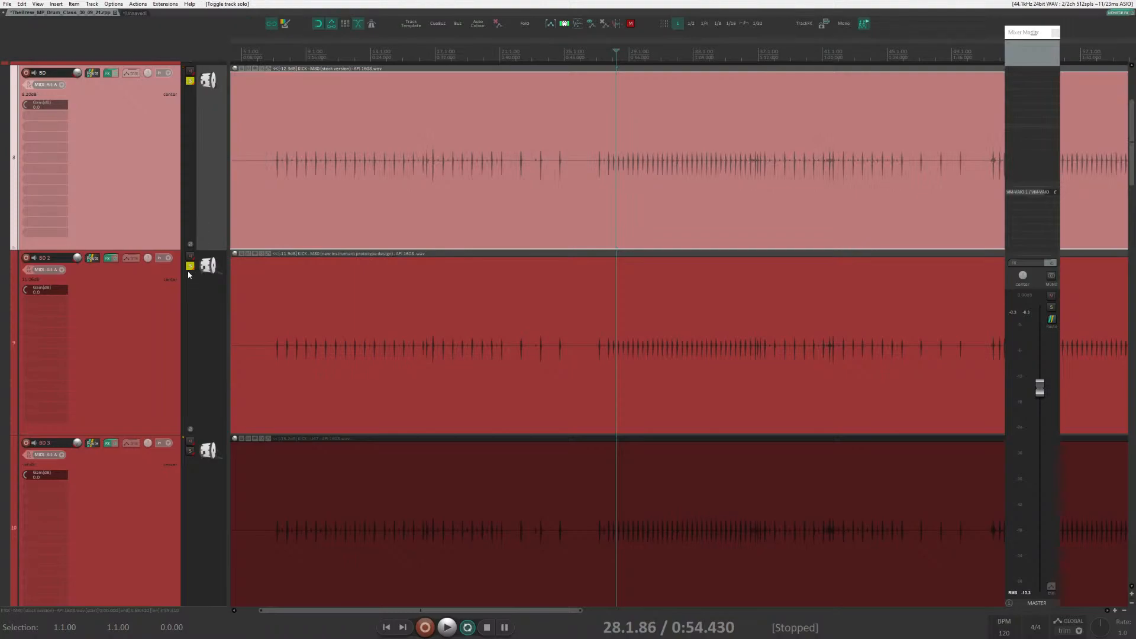
left_click(190, 266)
key("space")
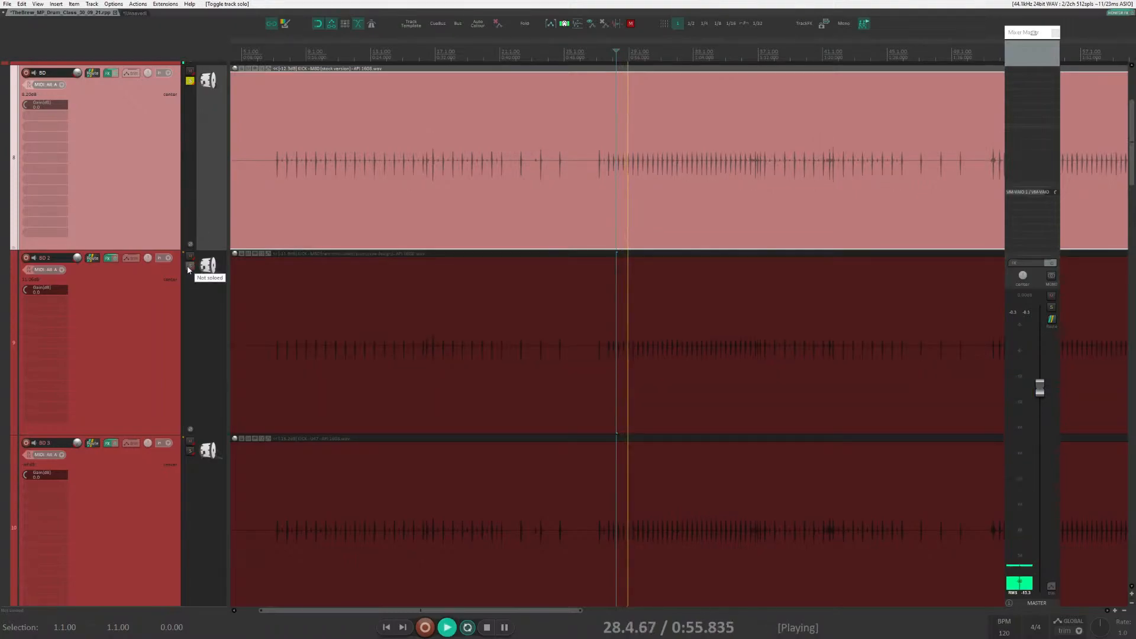
key("space")
left_click(190, 265)
left_click(190, 82)
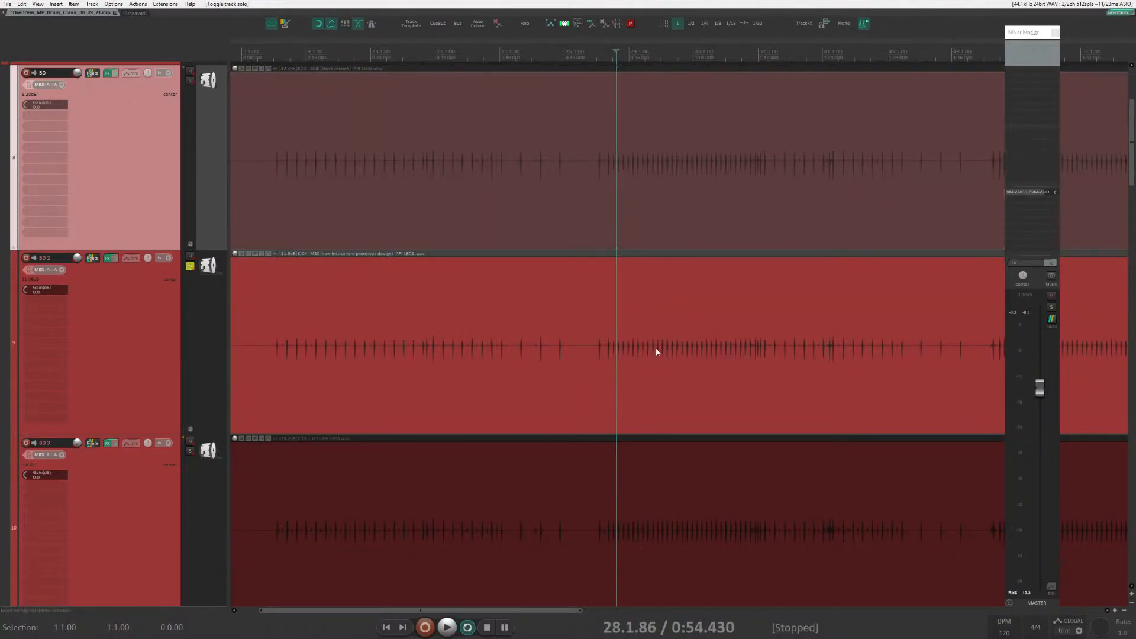
key("space")
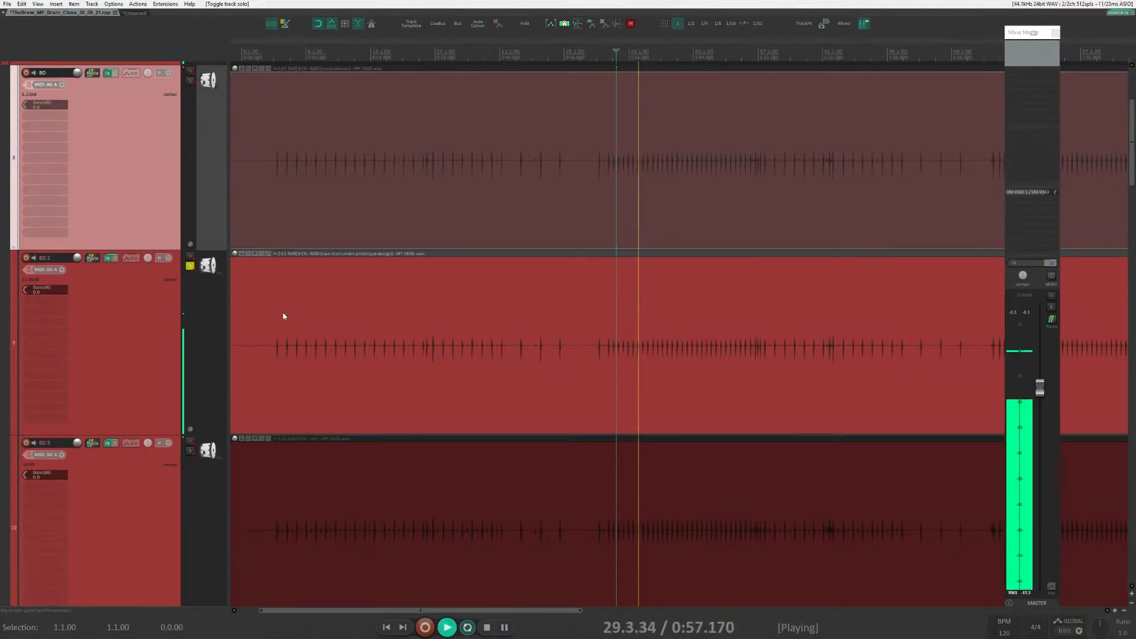
key("space")
left_click(190, 266)
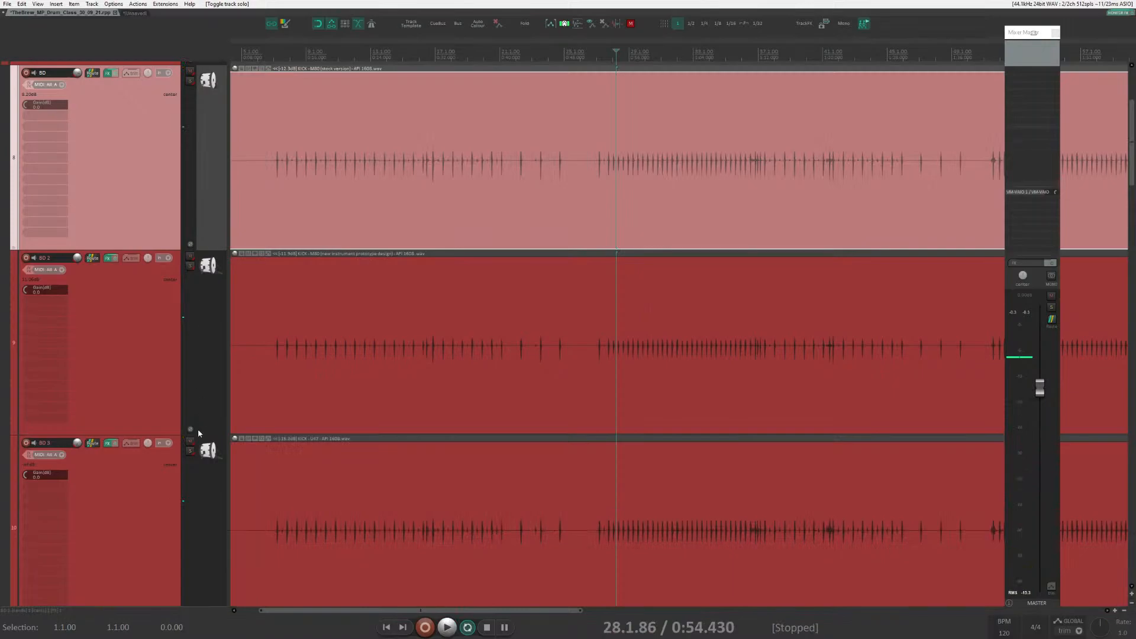
Solo the BD 3 track, raise its volume while auditioning it from around bar 28, and unsolo it.
left_click(190, 451)
key("space")
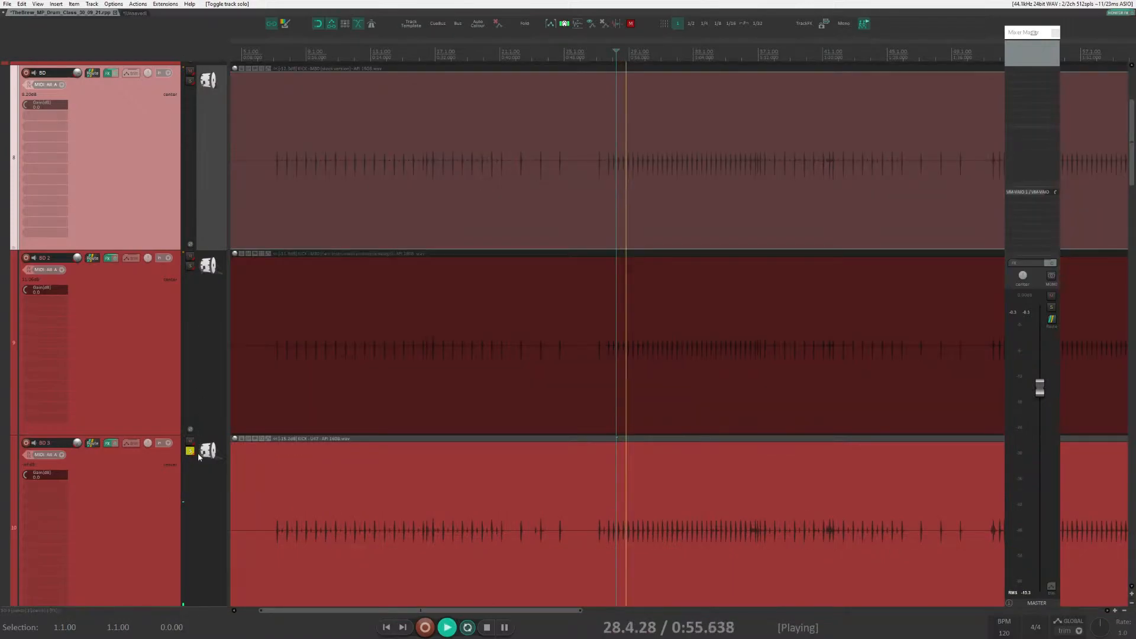
left_click_drag(75, 444, 77, 442)
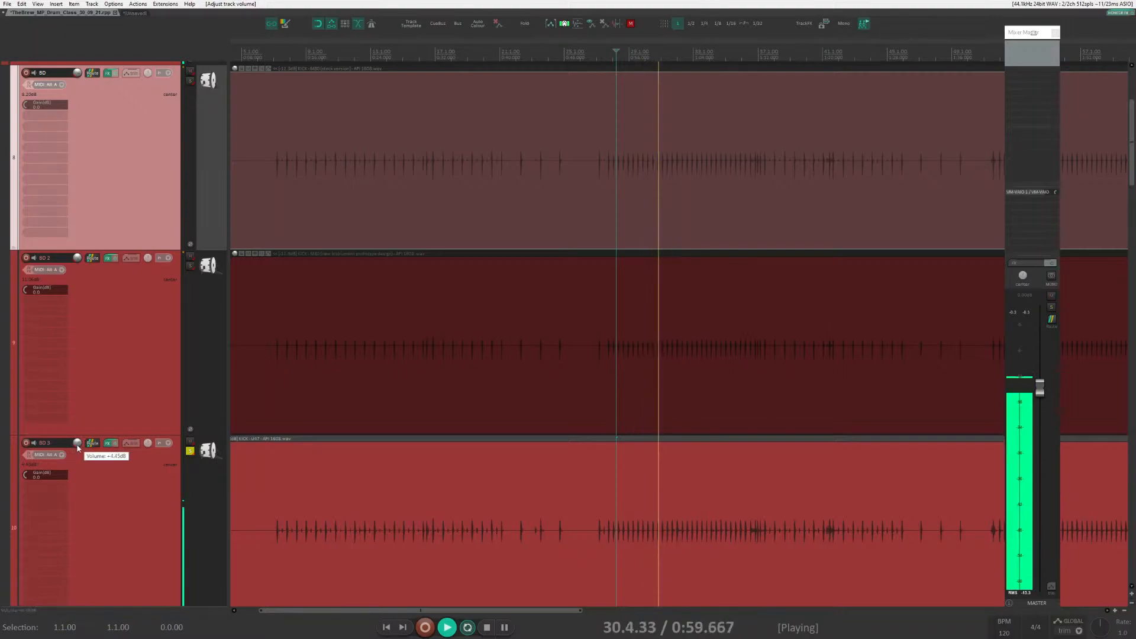
key("space")
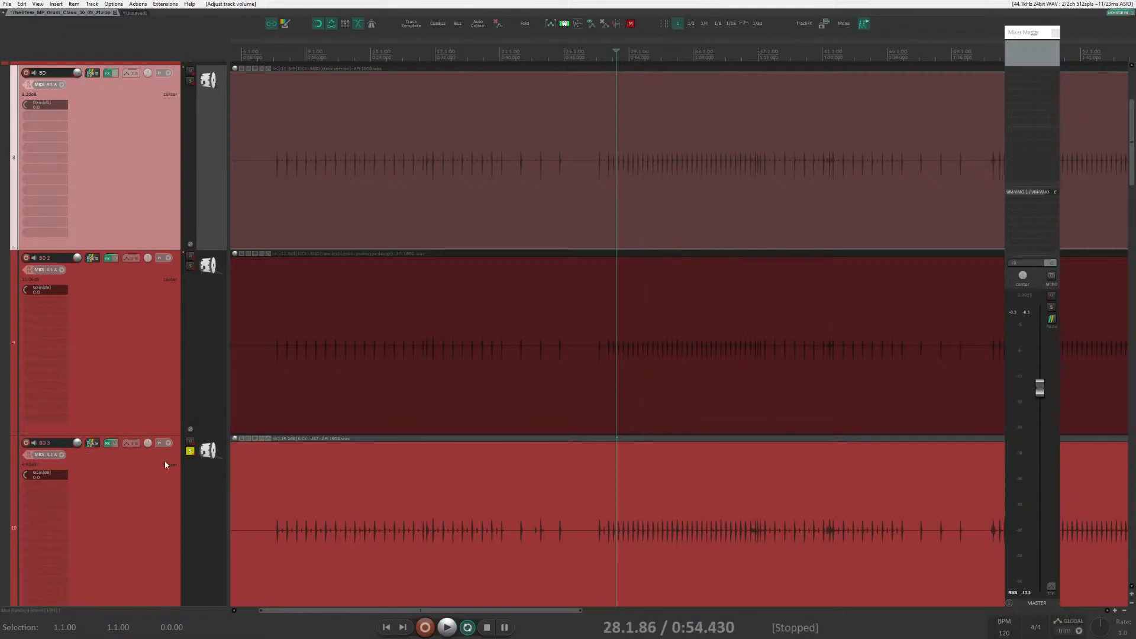
mouse_move(77, 442)
key("space")
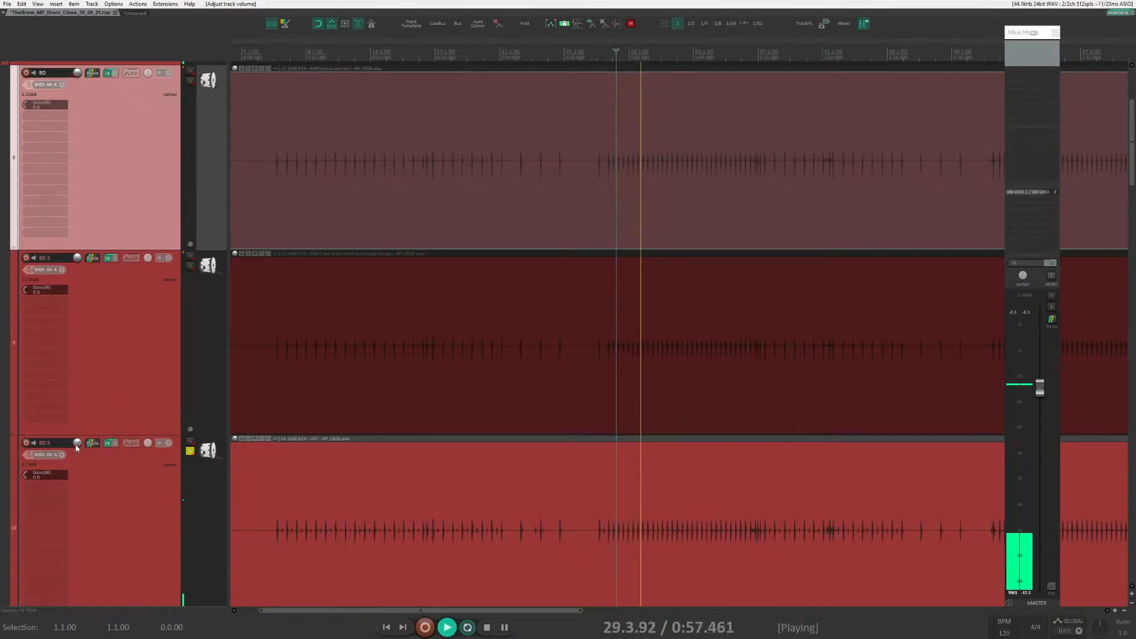
key("space")
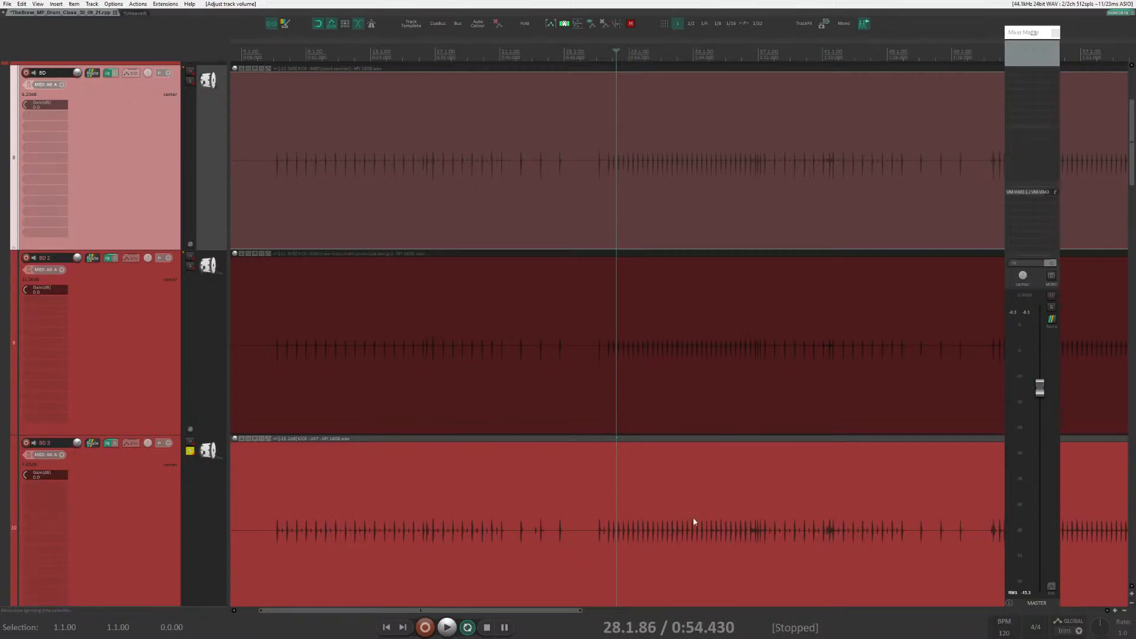
left_click(190, 451)
Reset the volumes of BD 3, BD 2 and BD to 0 dB and select all three tracks.
scroll(696, 379, "down", 1)
scroll(696, 375, "down", 2)
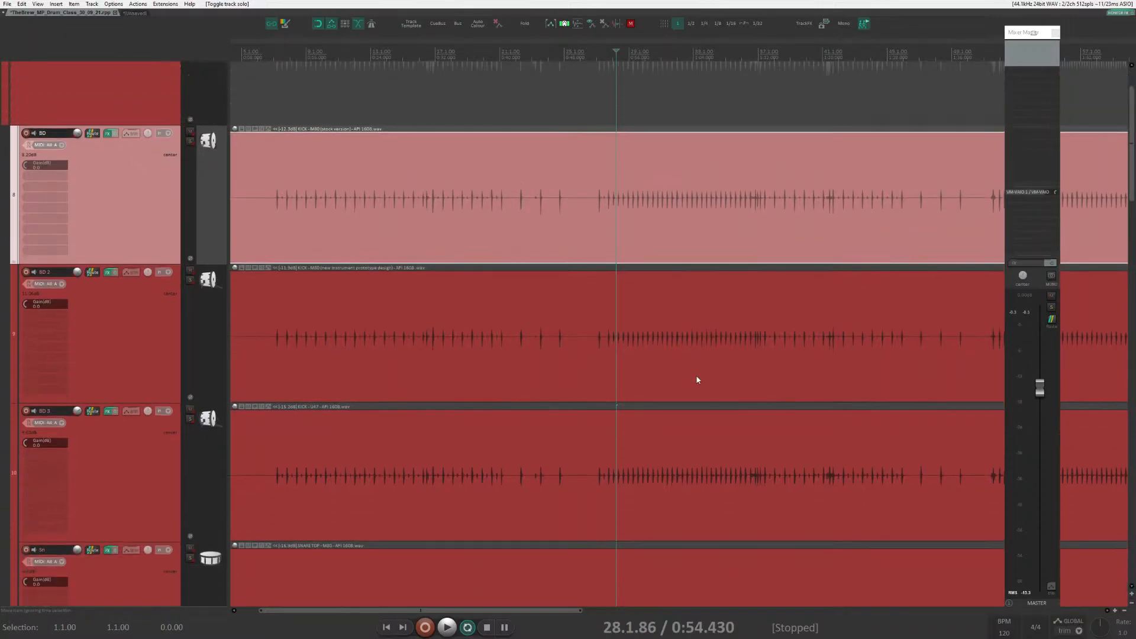
double_click(79, 406)
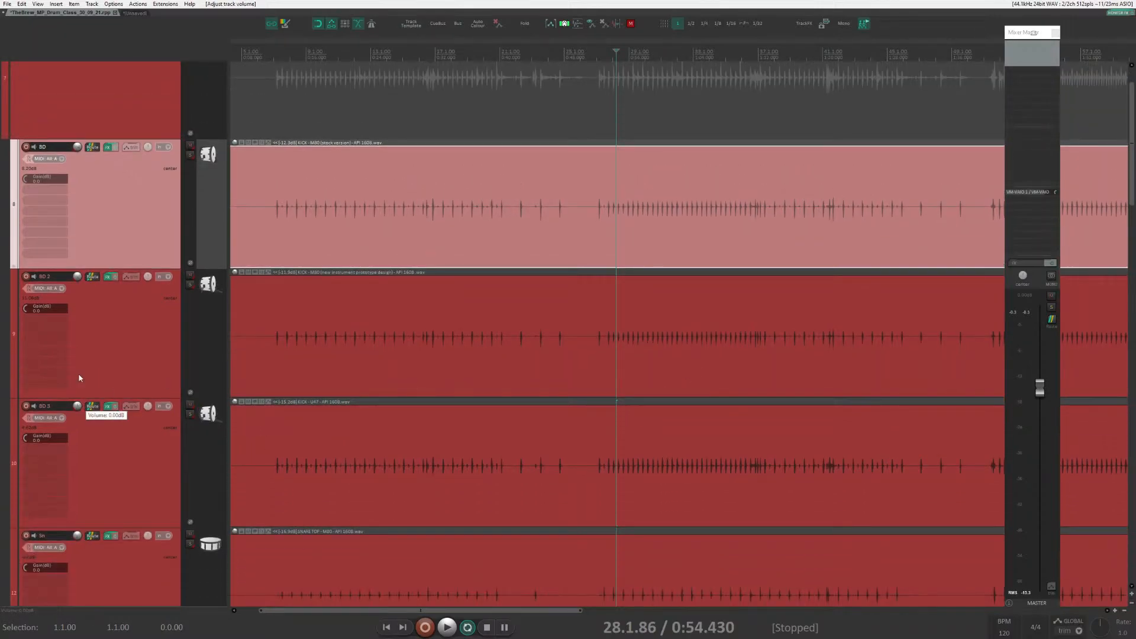
double_click(79, 277)
double_click(76, 146)
left_click(117, 453, "shift")
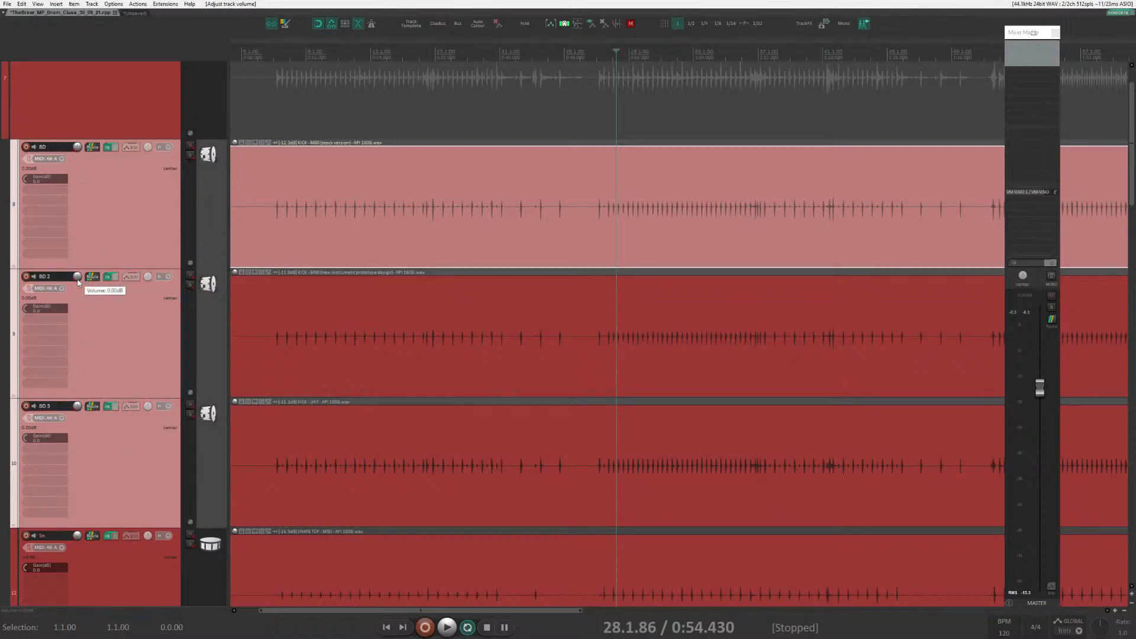
Examine the recordings on the three BD tracks one after another to compare the kick microphones.
left_click(658, 470)
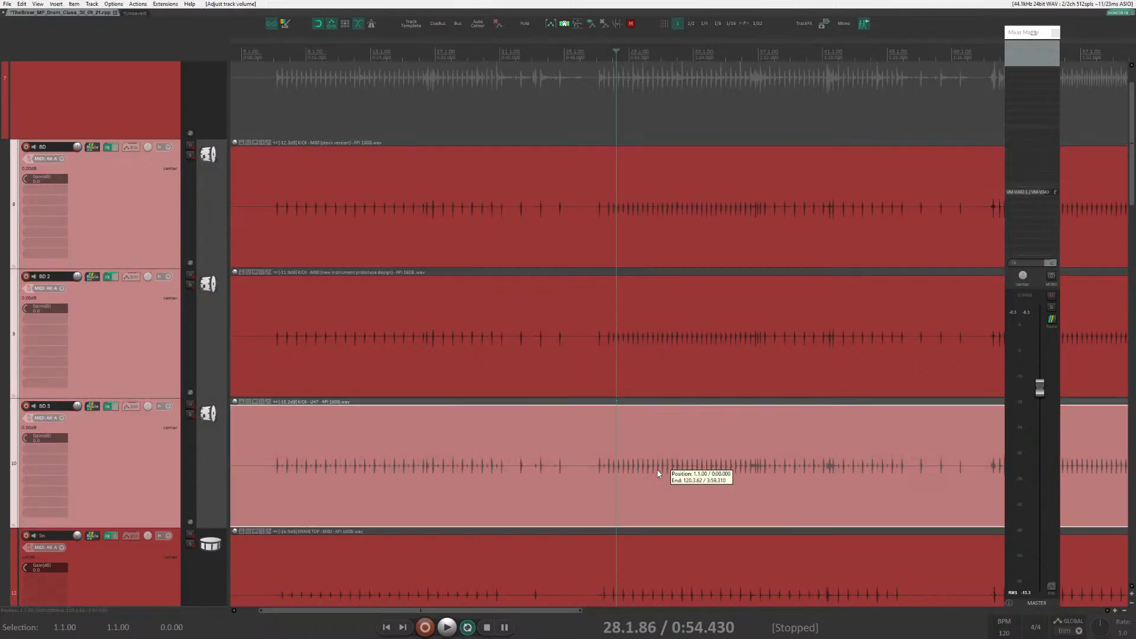
left_click(655, 381)
left_click(646, 452)
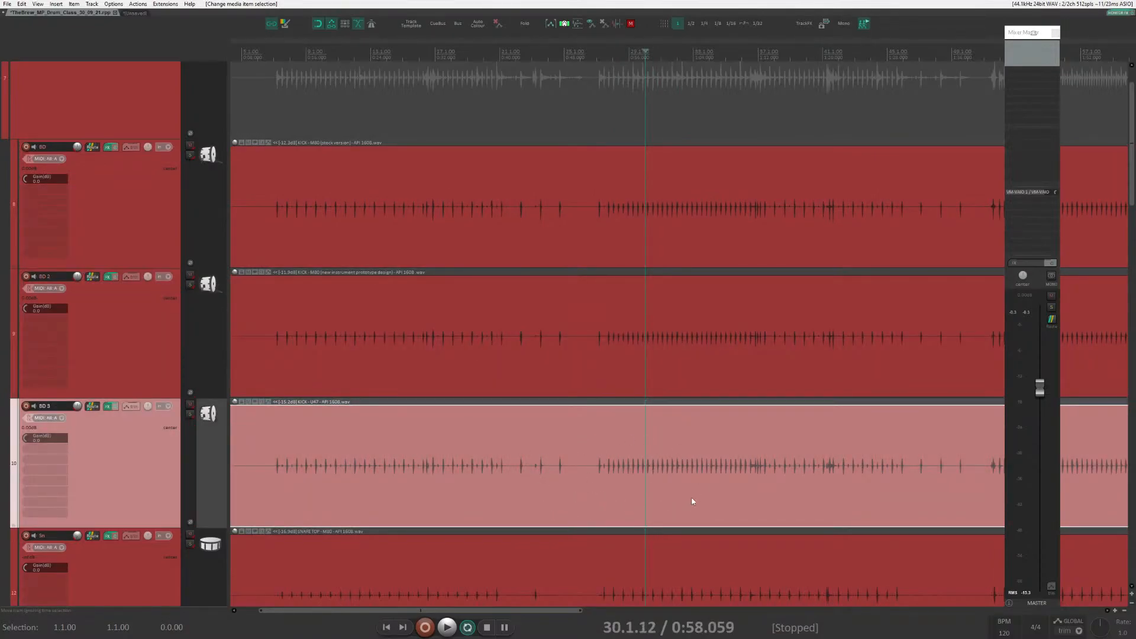
left_click(659, 362)
left_click(656, 231)
left_click(637, 322)
left_click(636, 212)
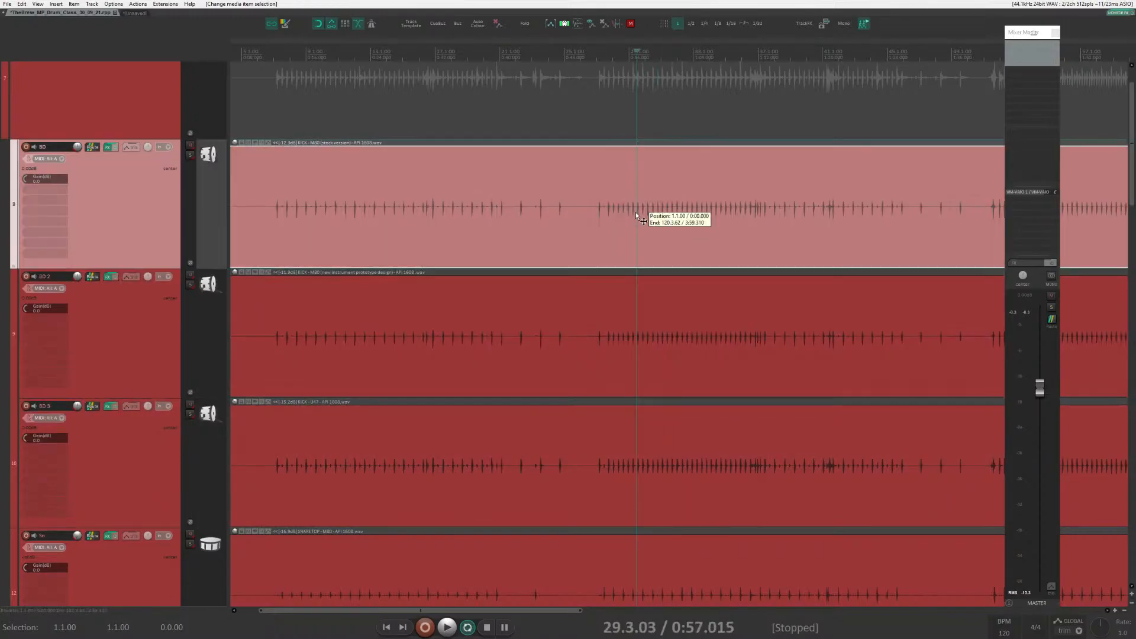
left_click(634, 249)
left_click(628, 290)
left_click(623, 242)
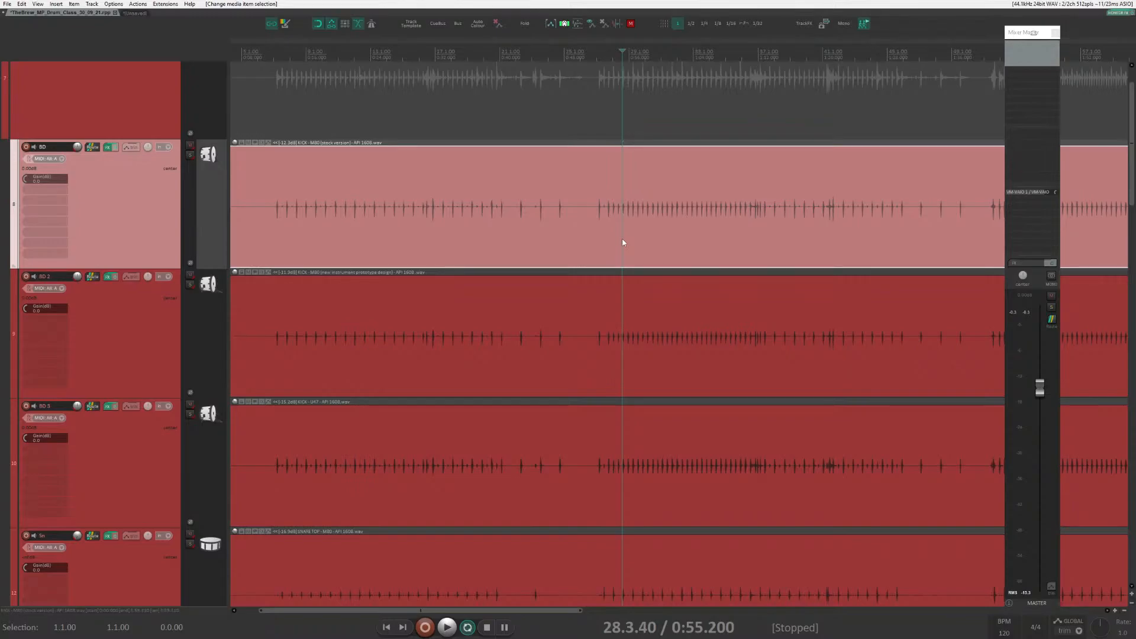
left_click(630, 313)
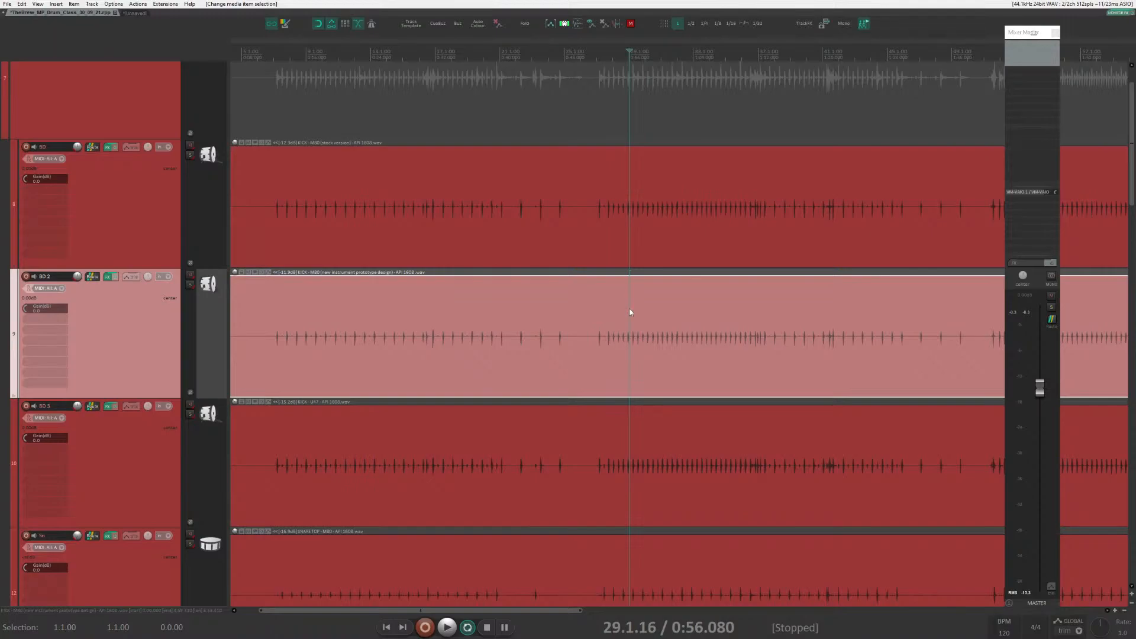
left_click(629, 242)
left_click(634, 312)
left_click(616, 442)
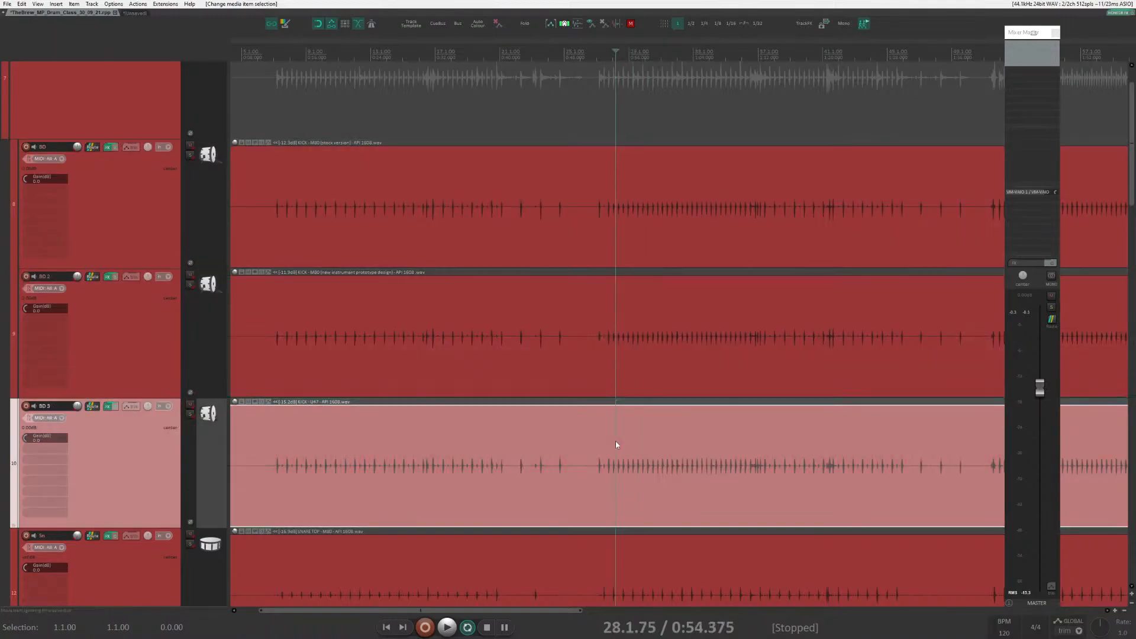
left_click(608, 353)
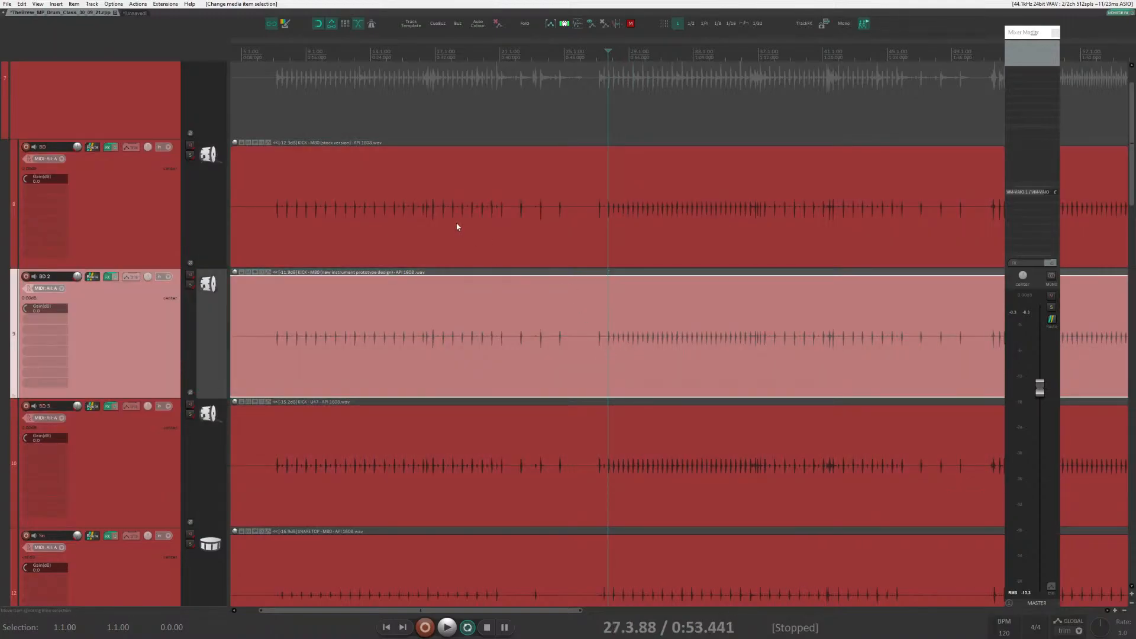
Rename the BD, BD 2 and BD 3 tracks as "BD M80 In", "BD M80 Out" and "BD U47 Full".
left_click(456, 226)
double_click(60, 147)
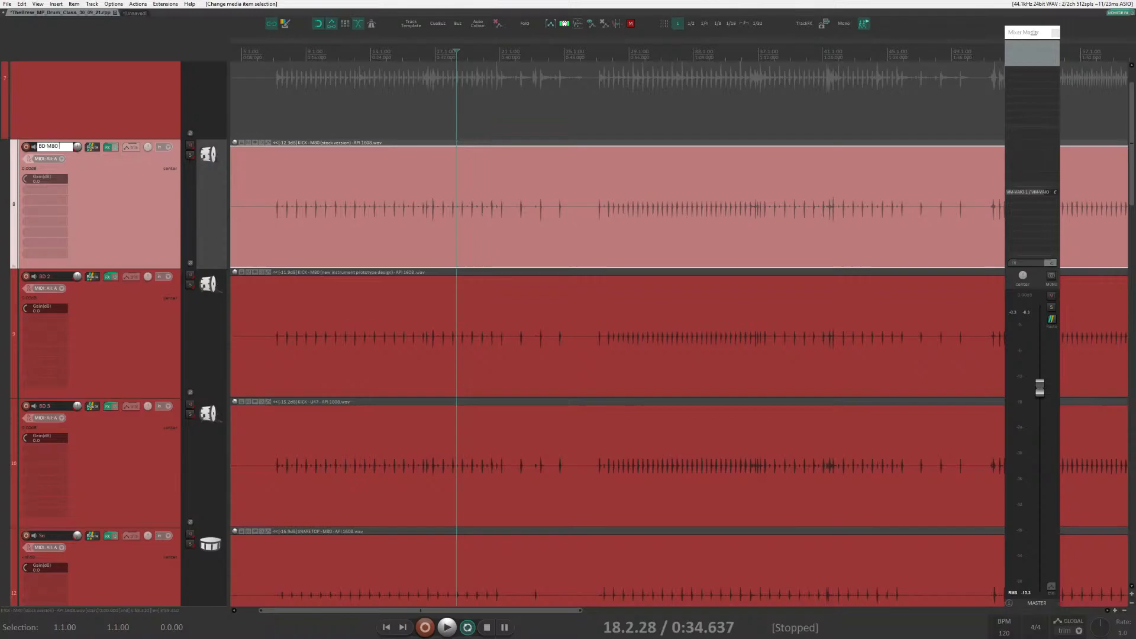
type("M80 In")
key("Tab")
left_click(55, 275)
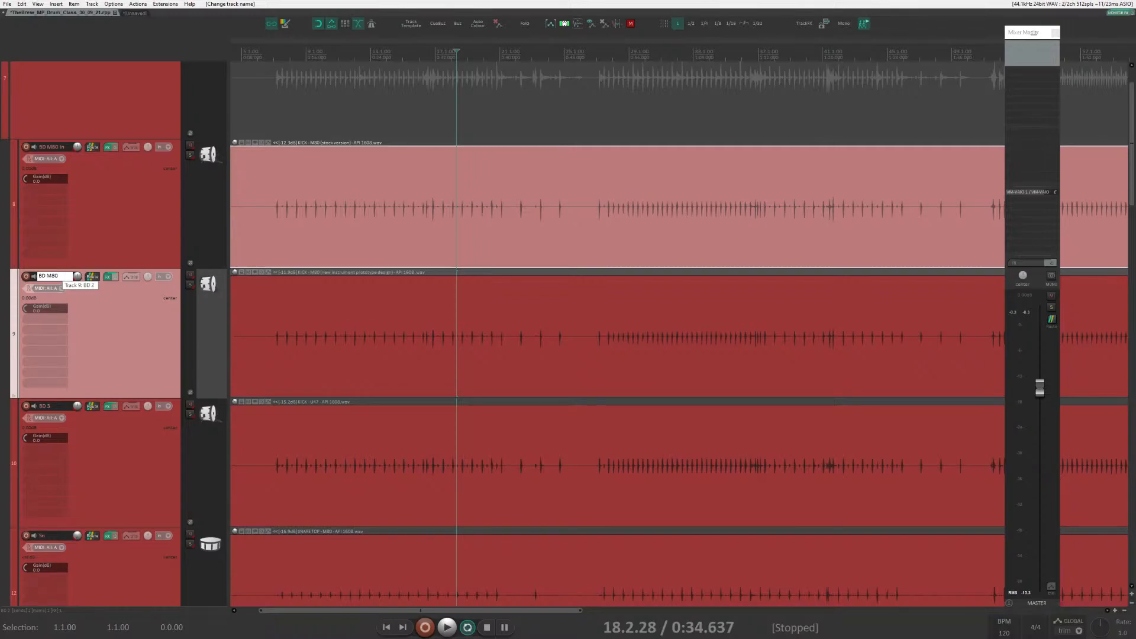
type("M80 Out")
key("Return")
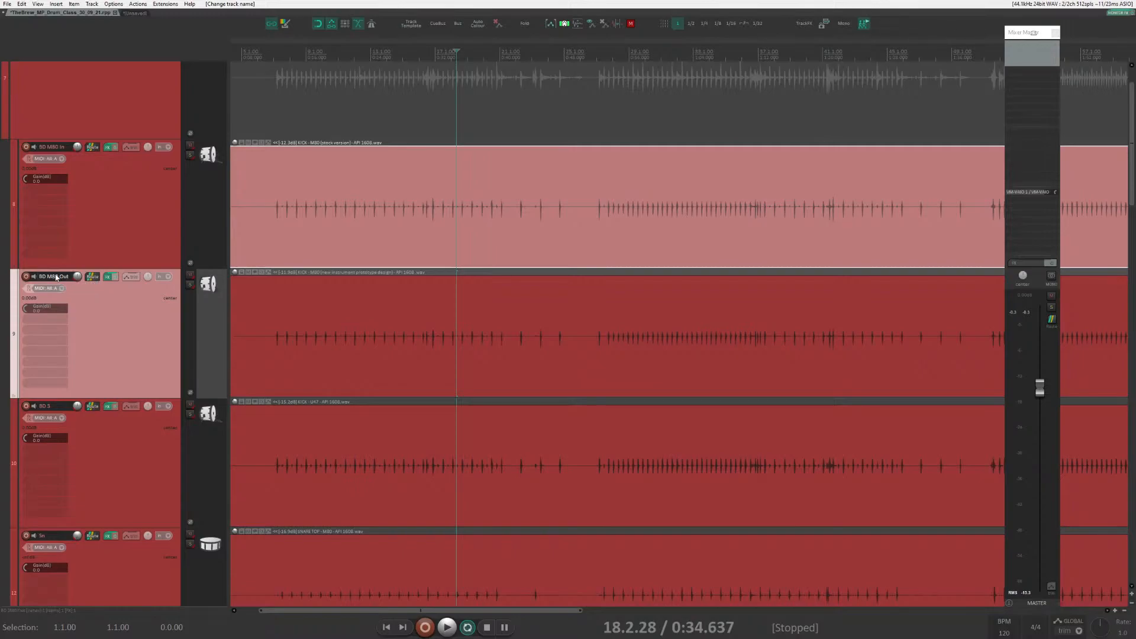
double_click(65, 407)
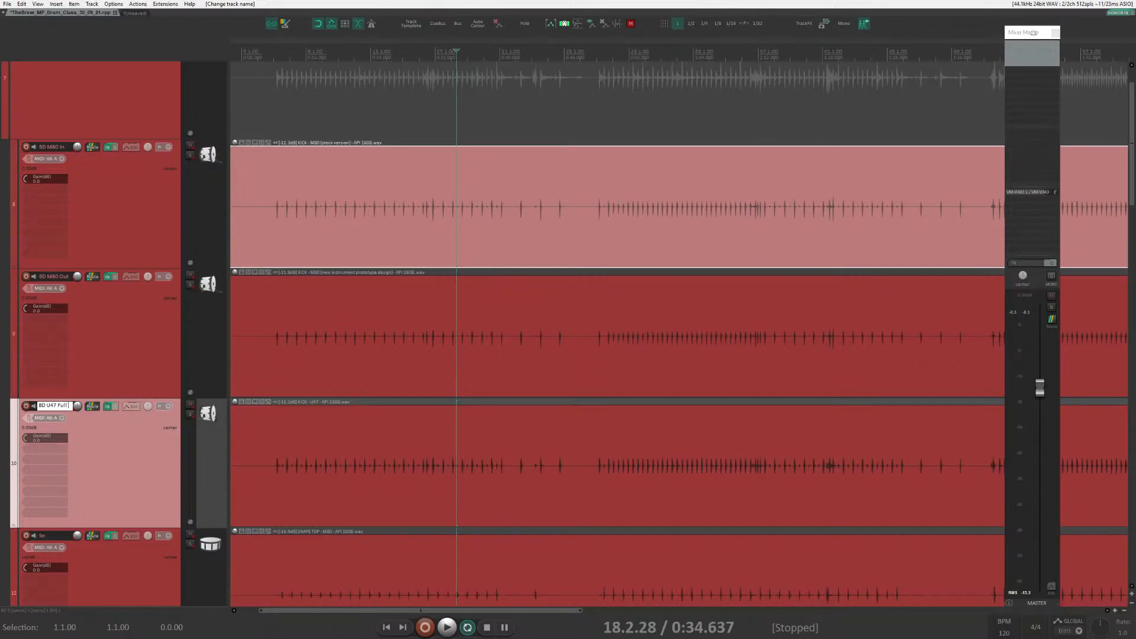
key("Return")
Solo the BD U47 Full track and start playback from around bar 28.
left_click(190, 414)
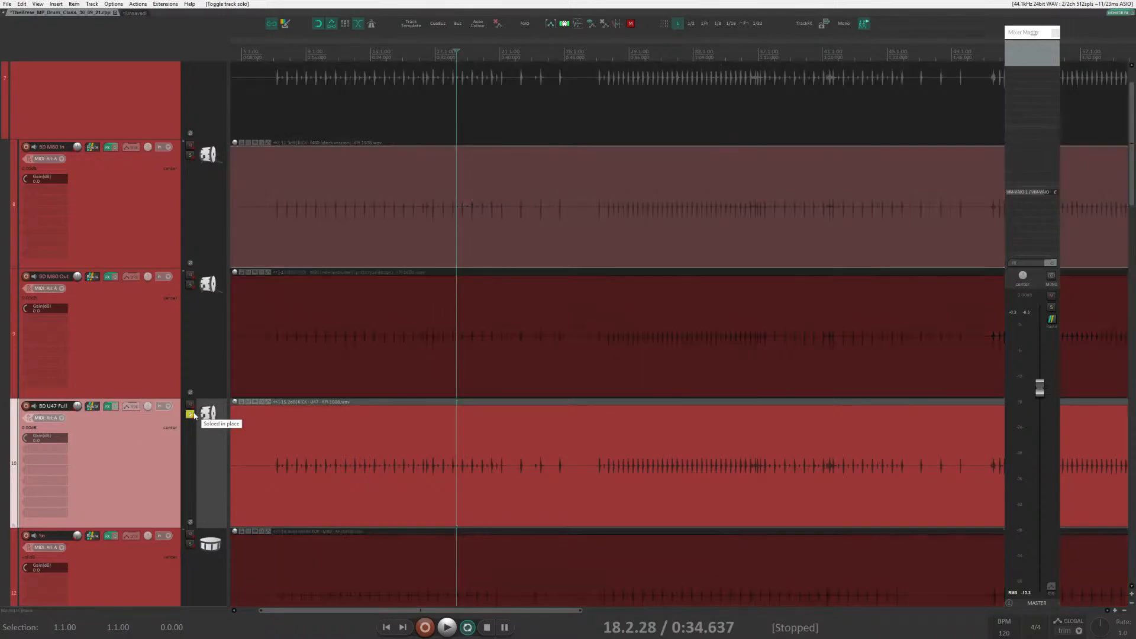
left_click(618, 79)
key("space")
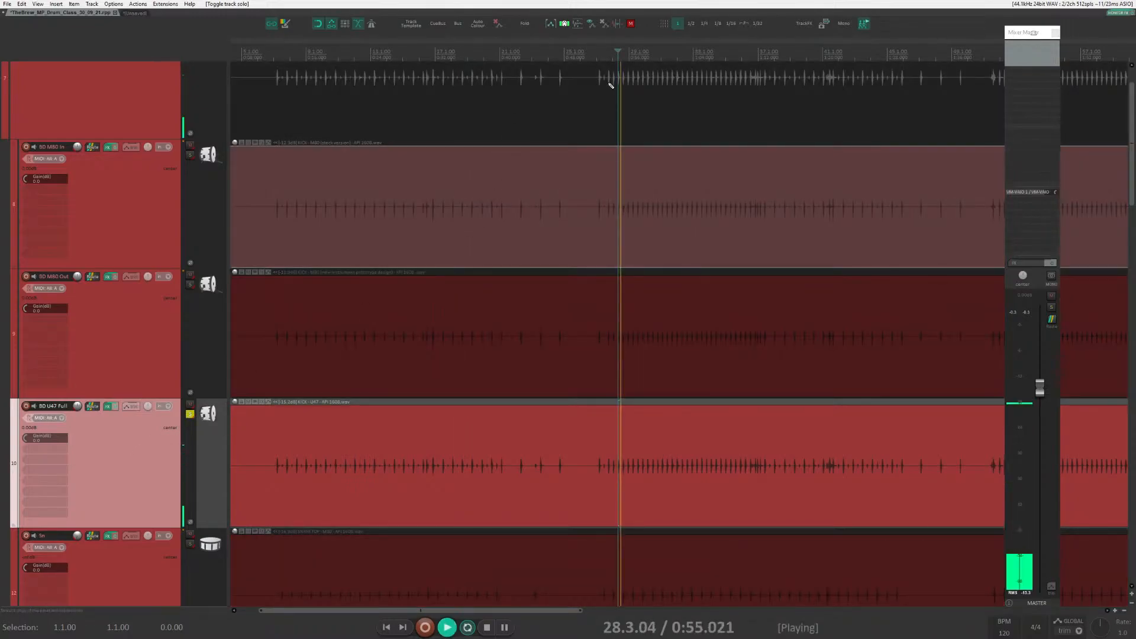
Audition BD U47 Full at about +10 dB and try a ReaEQ band 3 boost near 5450 Hz and a cut near 808 Hz.
key("ctrl+m")
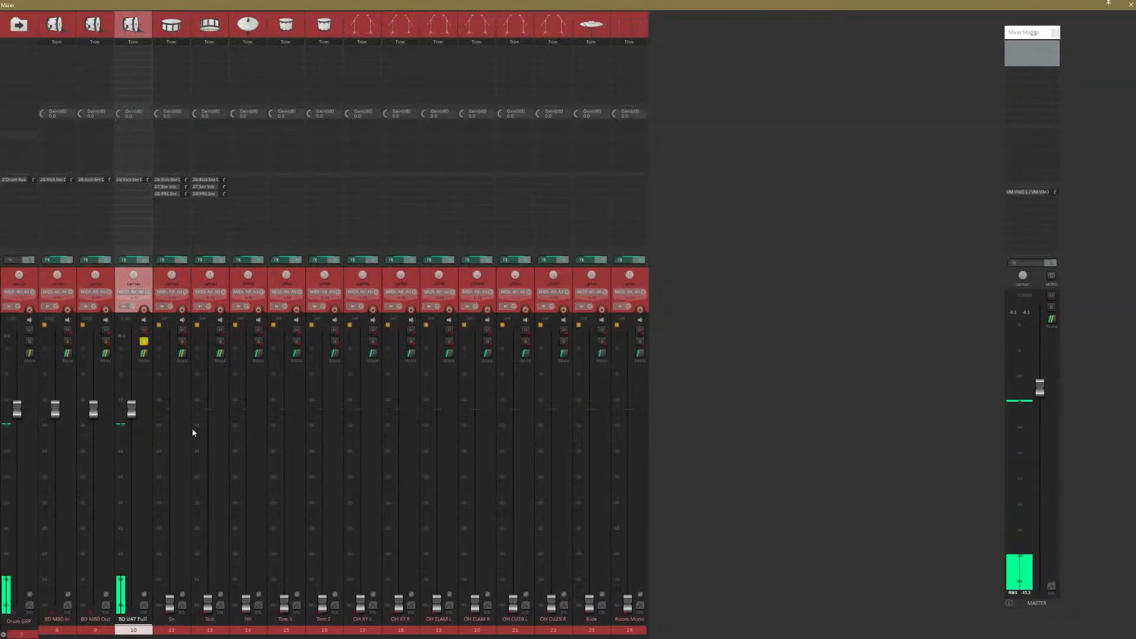
left_click_drag(133, 408, 131, 348)
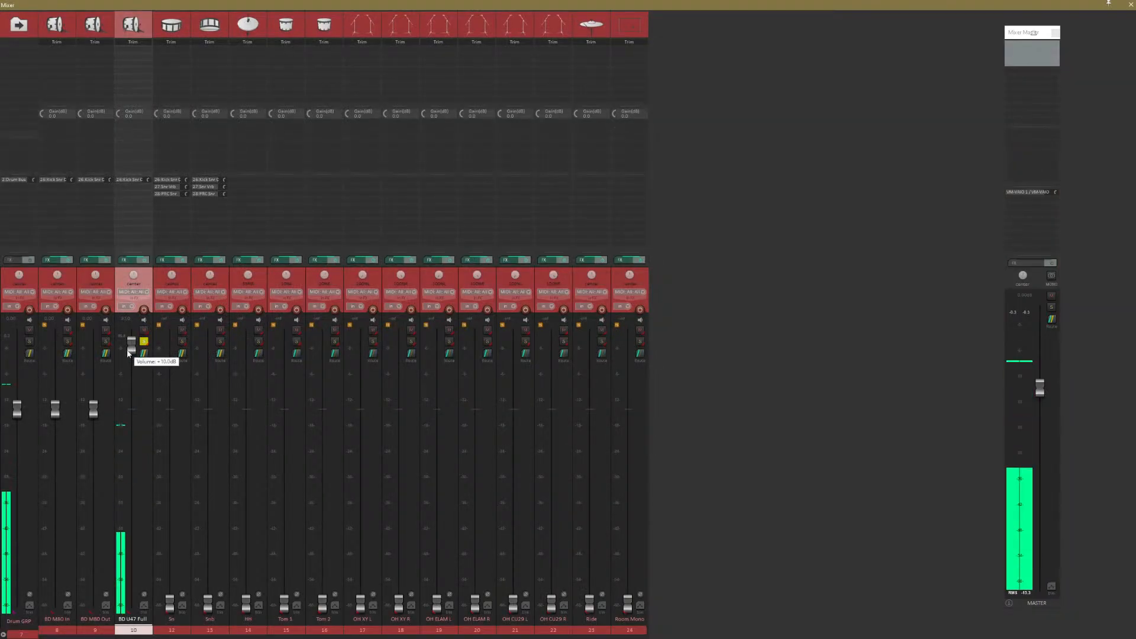
key("e")
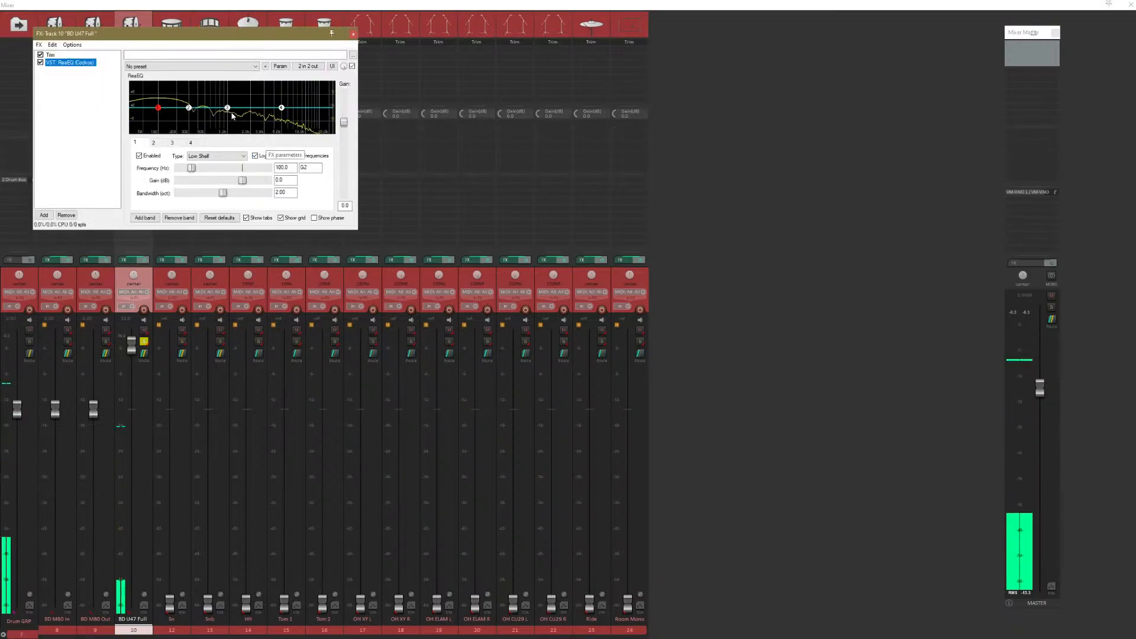
left_click_drag(228, 108, 285, 93)
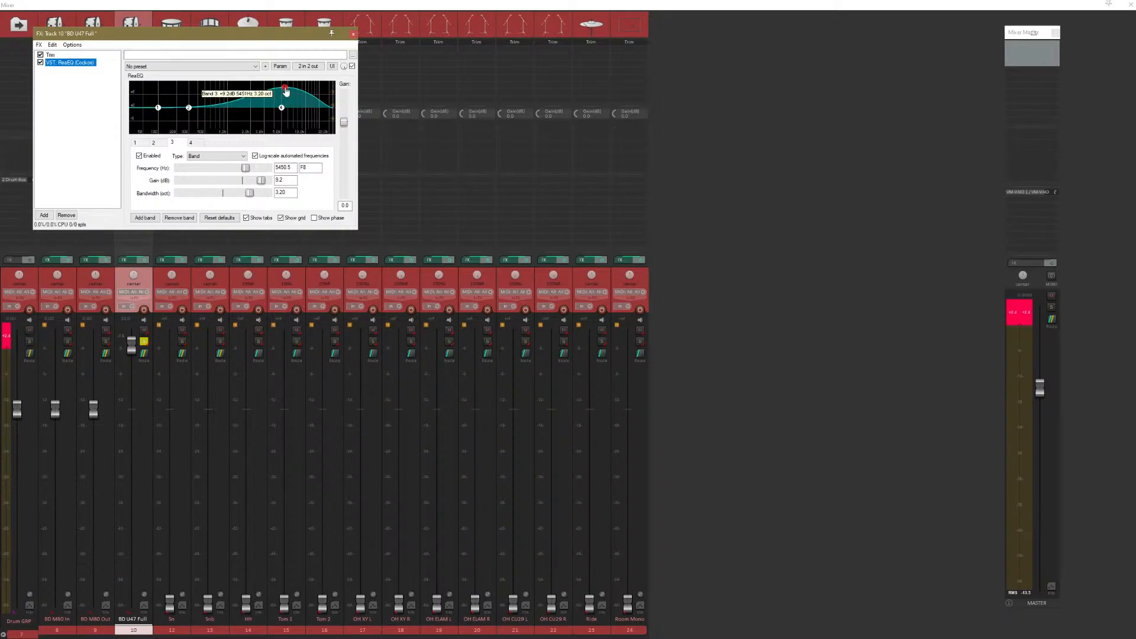
key("space")
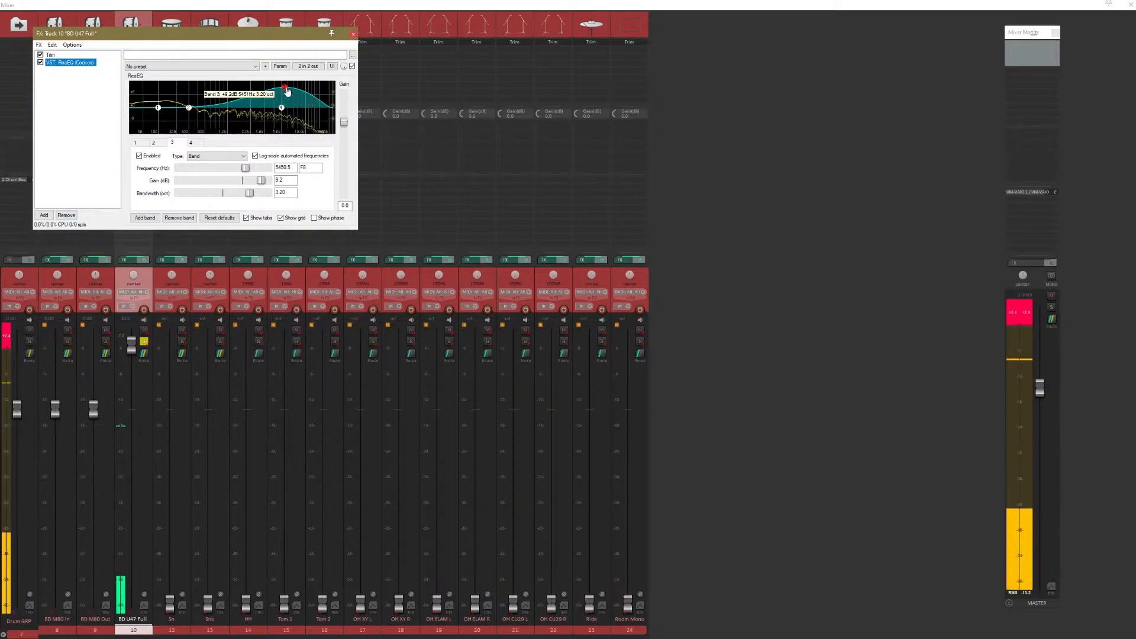
left_click_drag(284, 87, 223, 117)
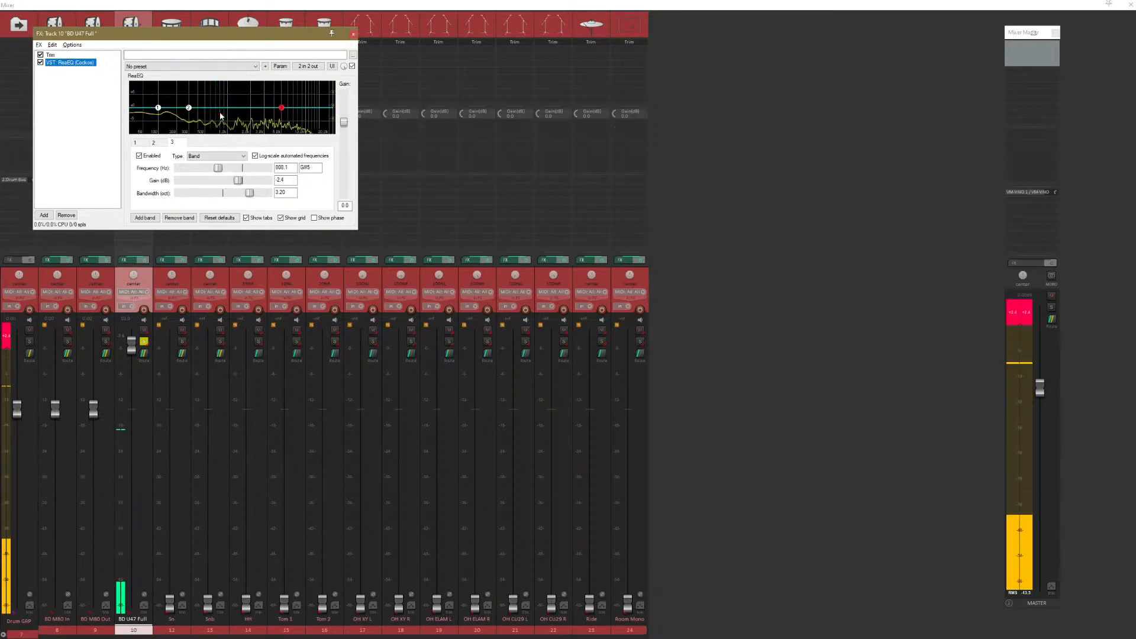
Remove ReaEQ from the BD U47 Full track and reset its volume to 0 dB.
left_click(179, 219)
left_click(66, 215)
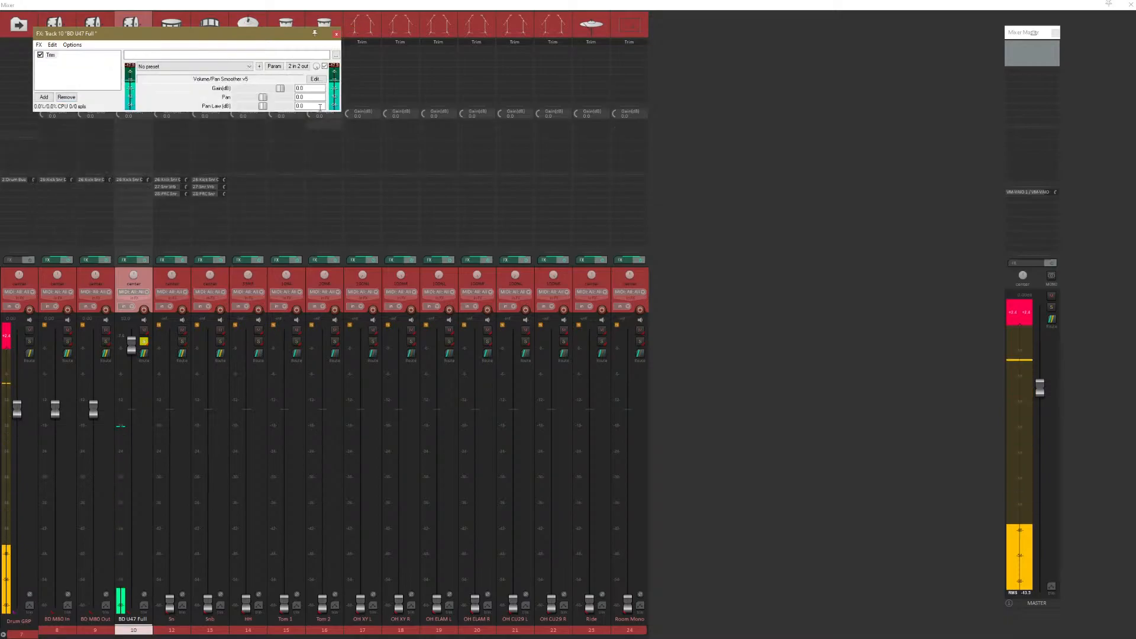
key("Escape")
double_click(132, 345)
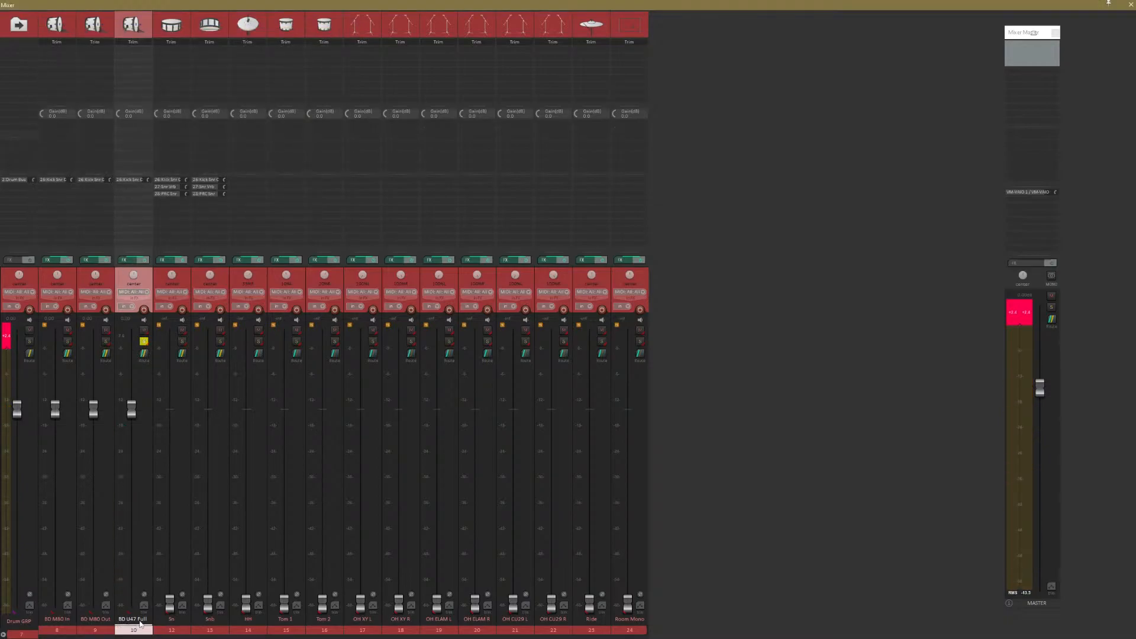
Rename the BD U47 Full track as "BD U47" and turn off its solo.
double_click(119, 618)
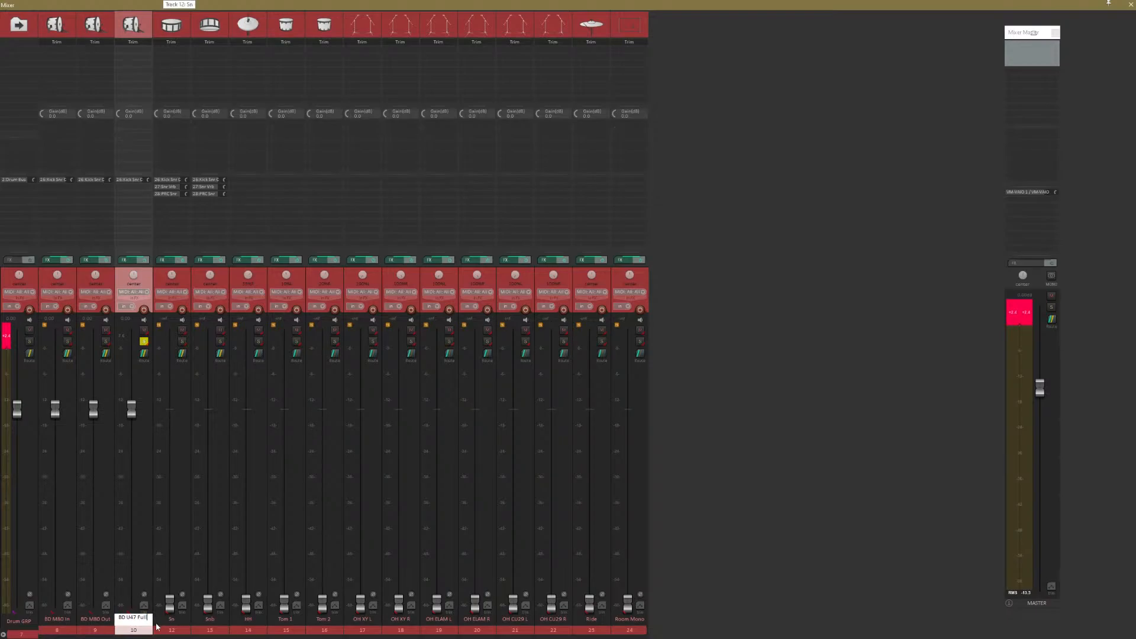
key("BackSpace")
key("BackSpace")
key("BackSpace")
key("BackSpace")
key("BackSpace")
key("Return")
left_click(144, 341)
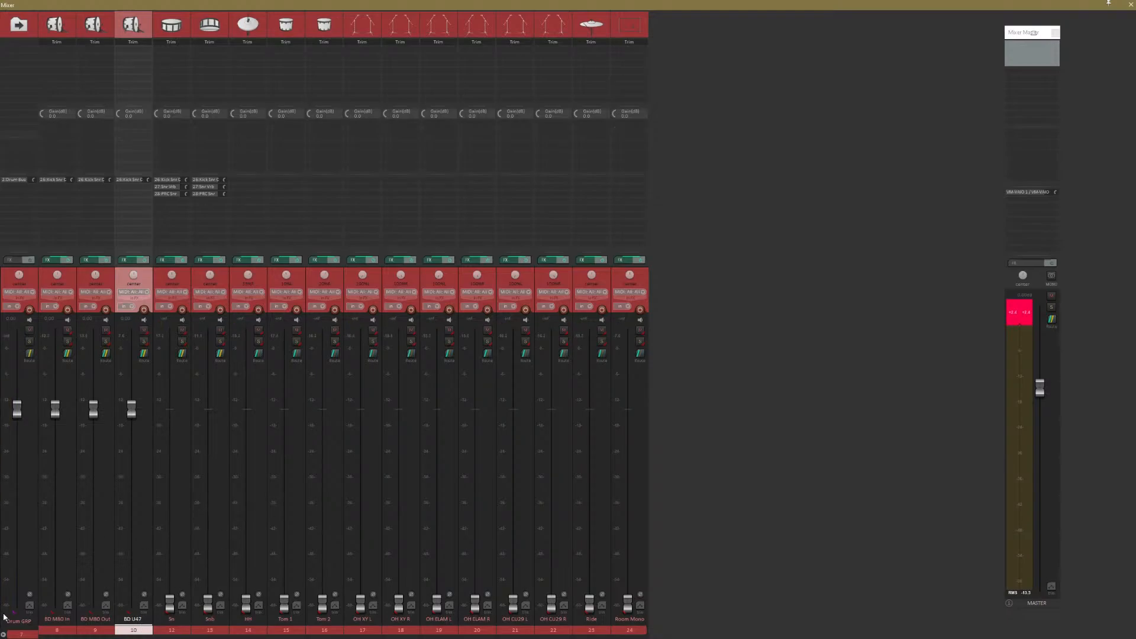
Solo the Sn track with its volume at 0 dB and clear the master peak readings.
left_click(183, 342)
left_click(175, 634)
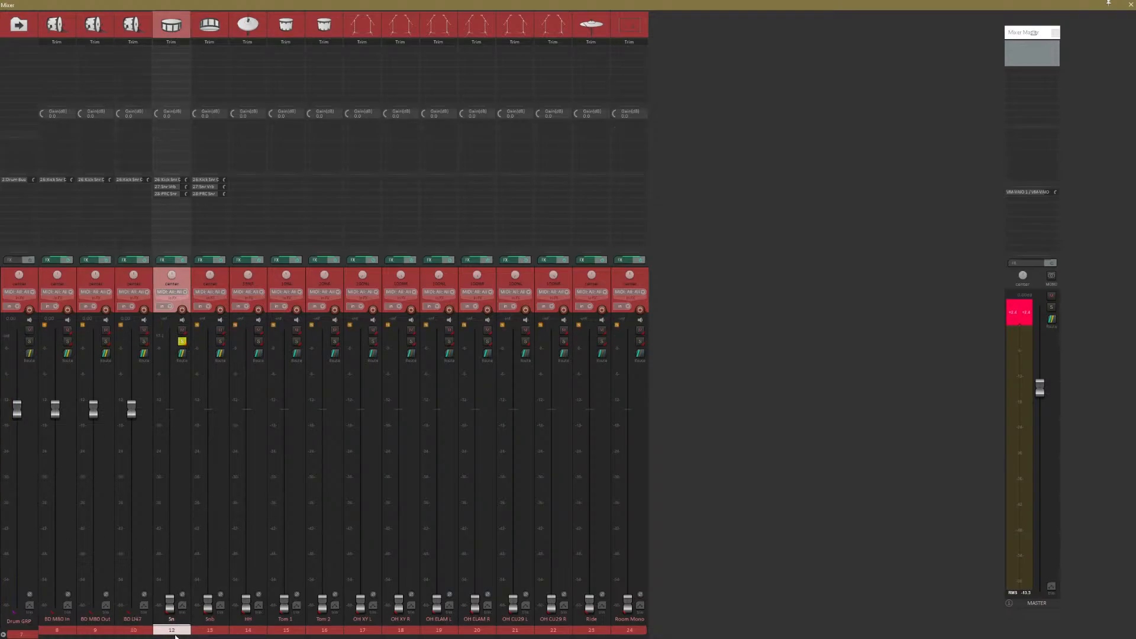
double_click(170, 606)
left_click(1017, 374)
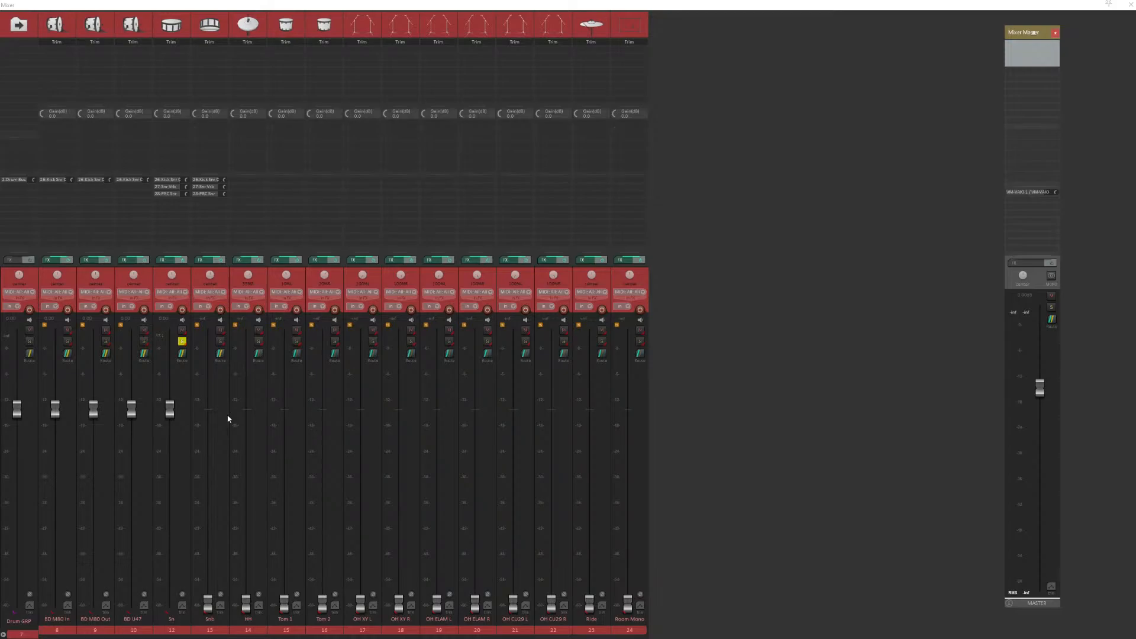
Audition the soloed Sn track from around bar 11 at about +12 dB, ending with its volume back at 0 dB.
left_click_drag(174, 412, 171, 335)
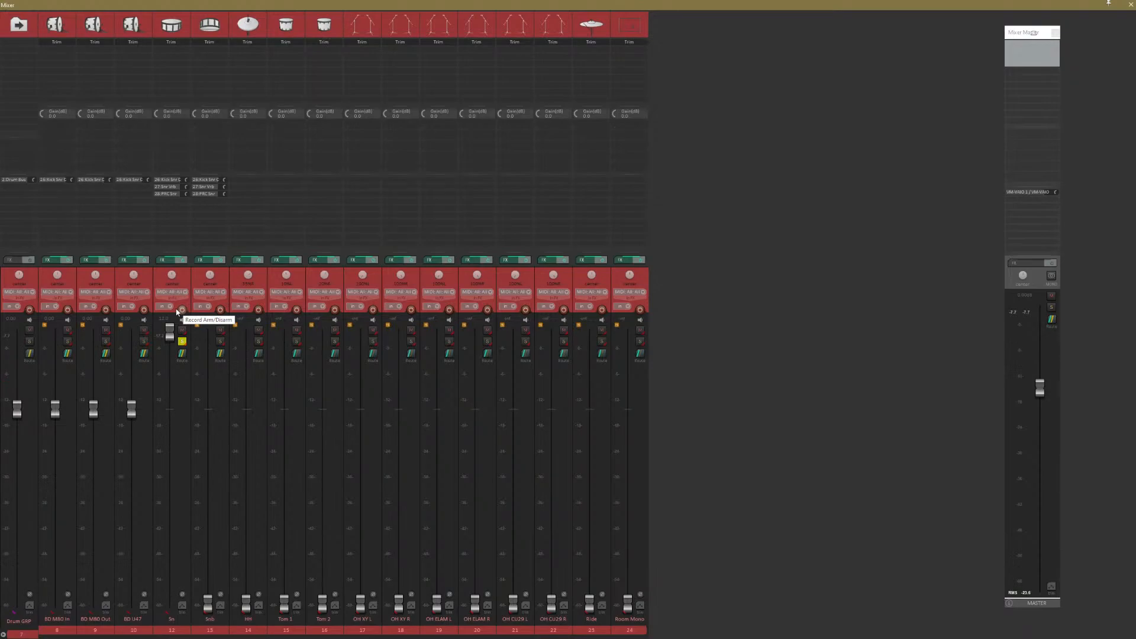
key("ctrl+m")
scroll(651, 228, "down", 3)
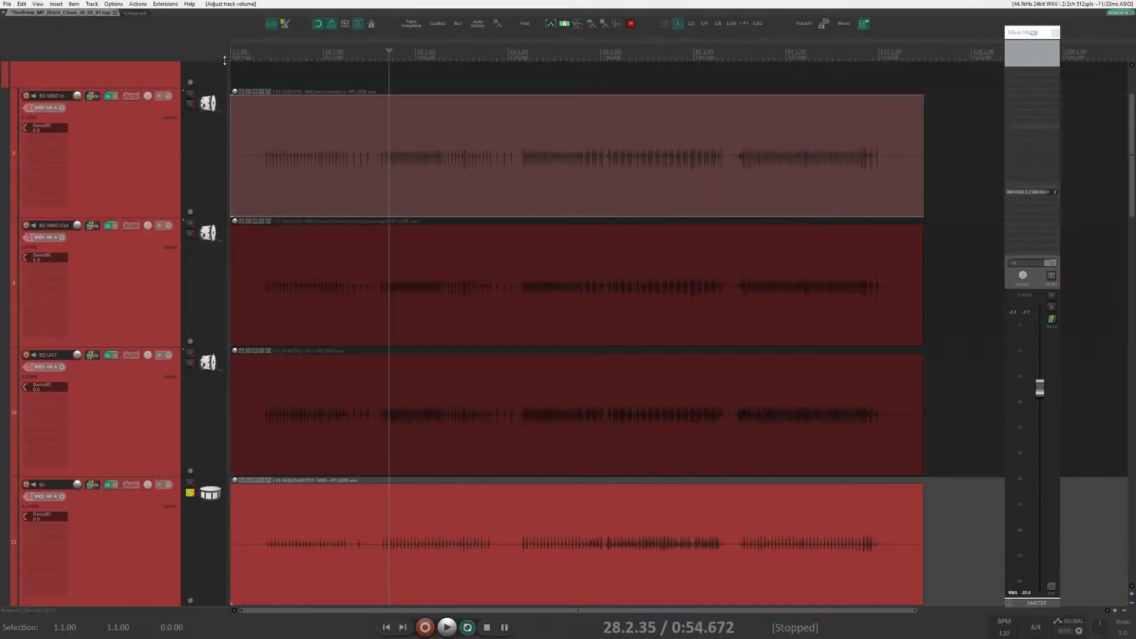
left_click(291, 51)
key("space")
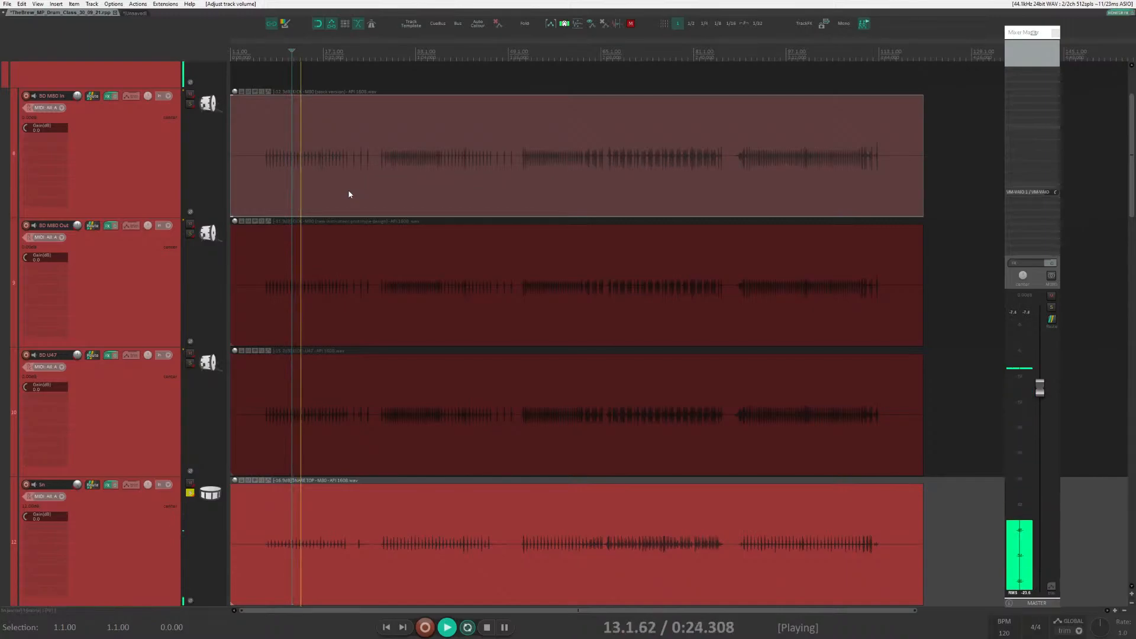
key("ctrl+m")
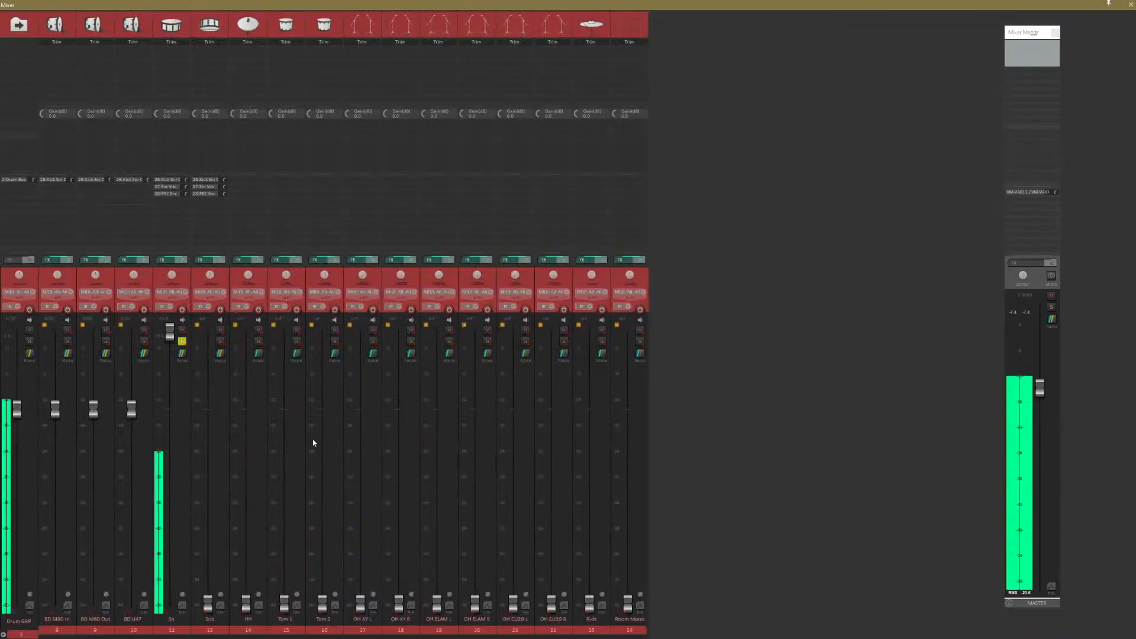
double_click(171, 335)
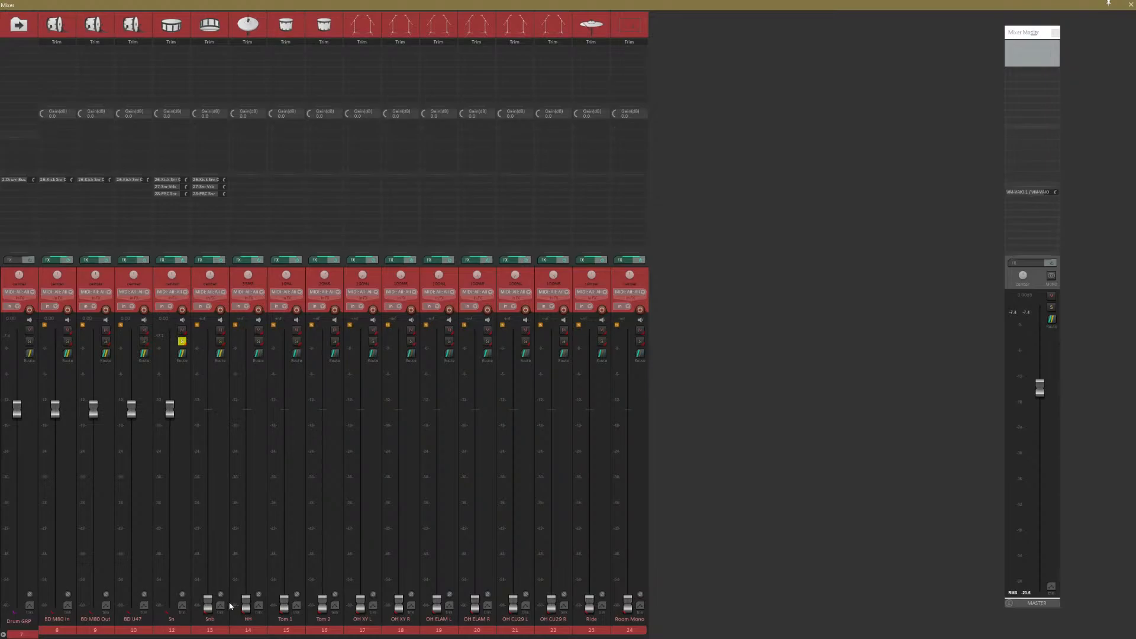
Set the Snb track's volume to 0 dB and audition it soloed at a temporarily raised level.
left_click_drag(208, 602, 212, 547)
double_click(212, 553)
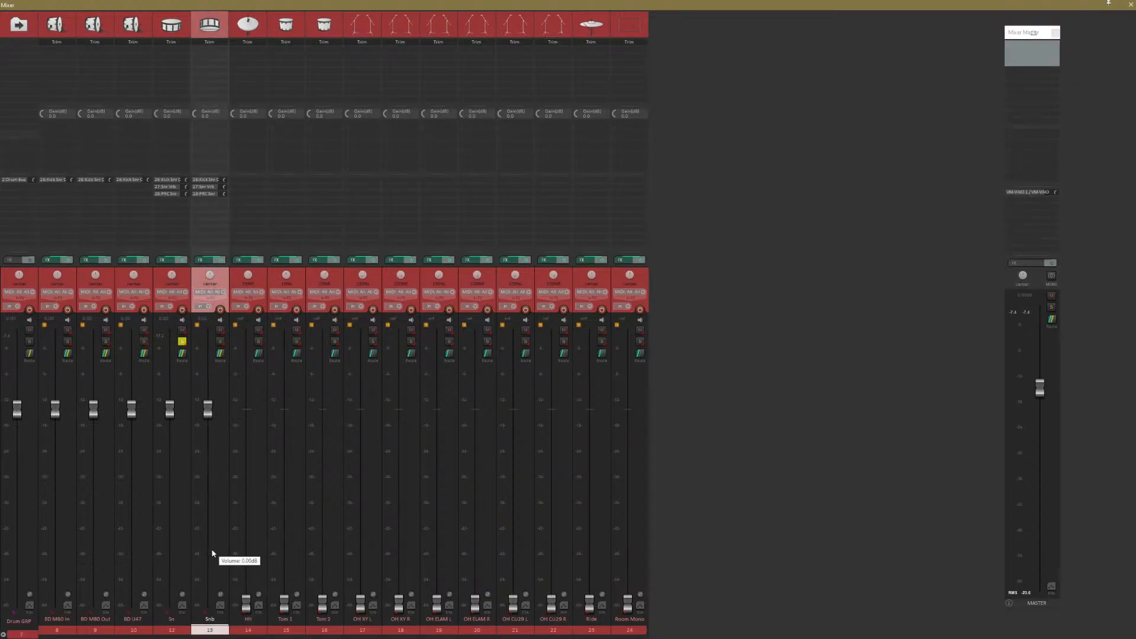
left_click(220, 341)
left_click_drag(207, 408, 207, 359)
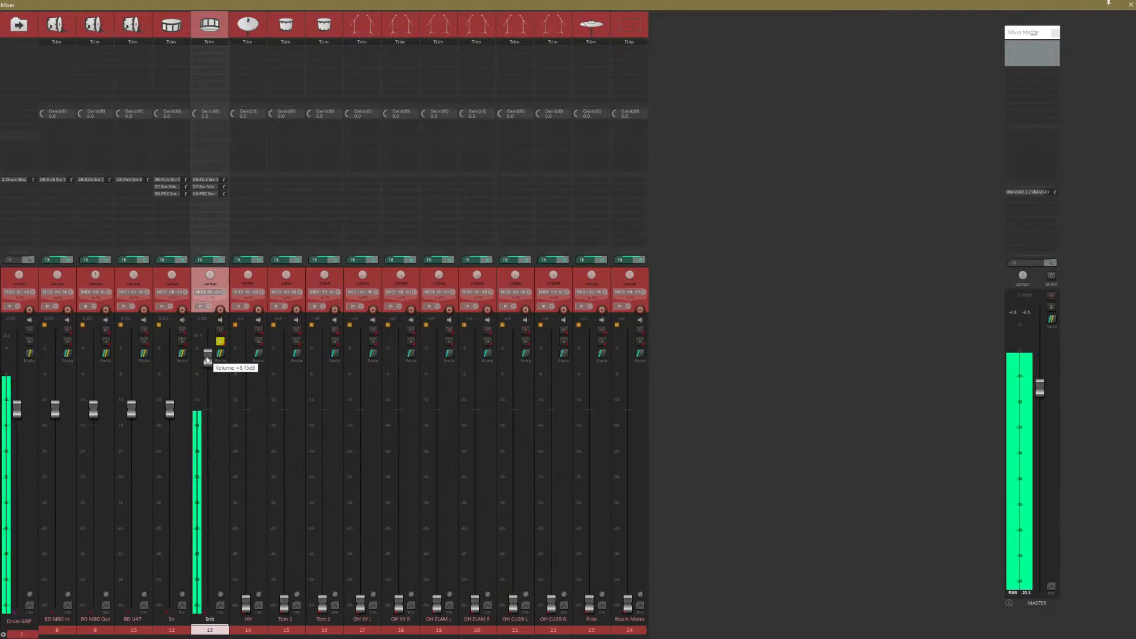
double_click(207, 356)
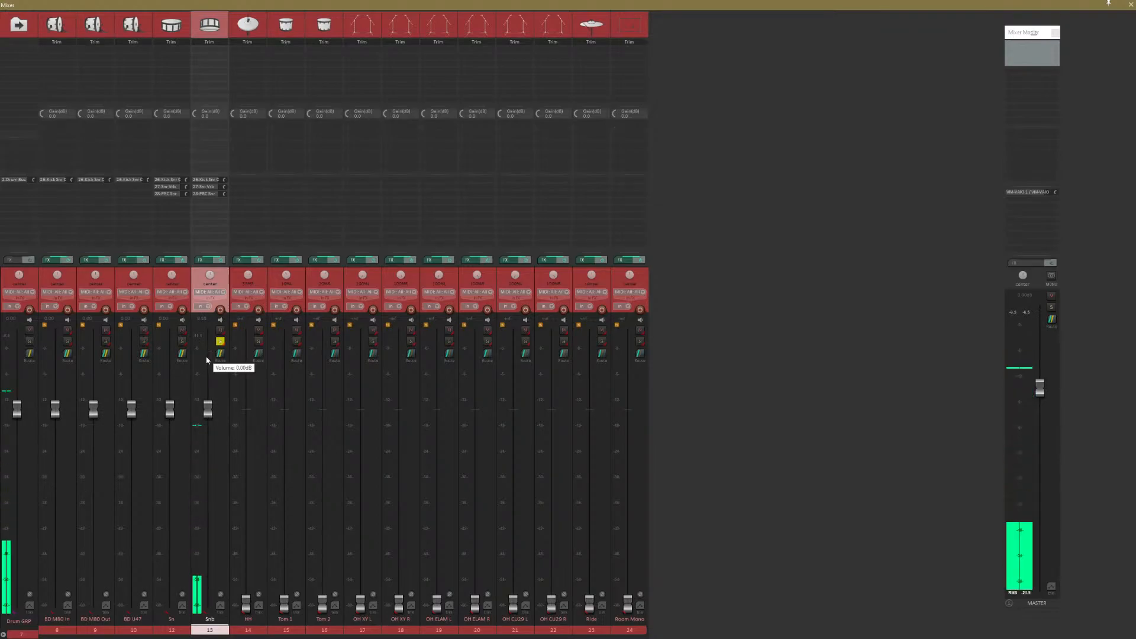
left_click(220, 341)
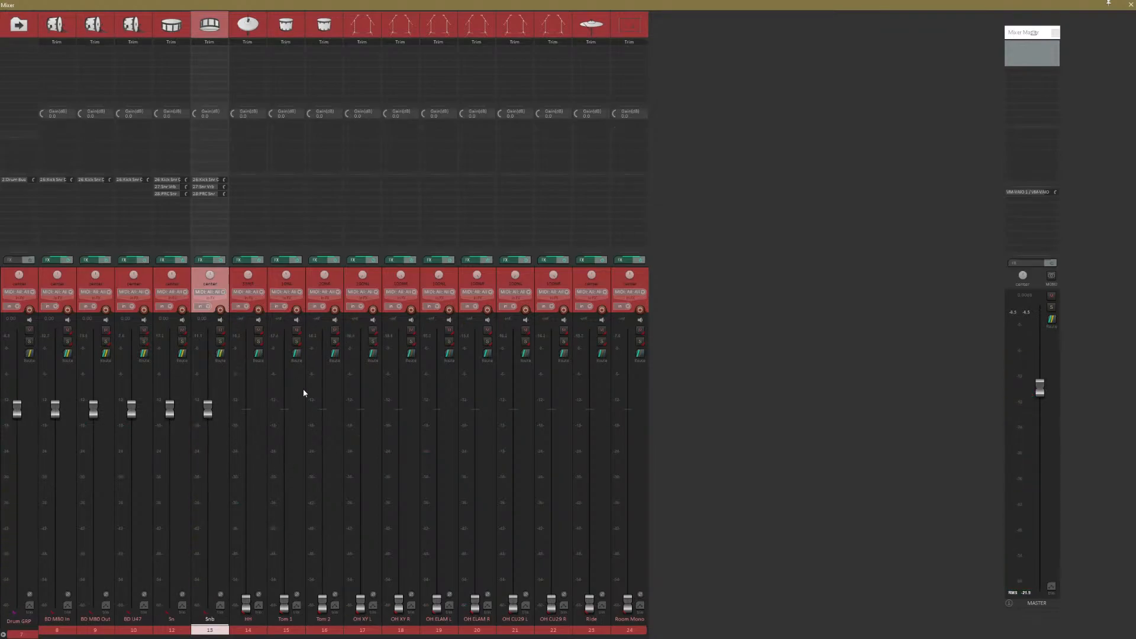
Center the HH track's pan and set its volume to 0 dB while auditioning it soloed at up to +12 dB.
left_click(258, 632)
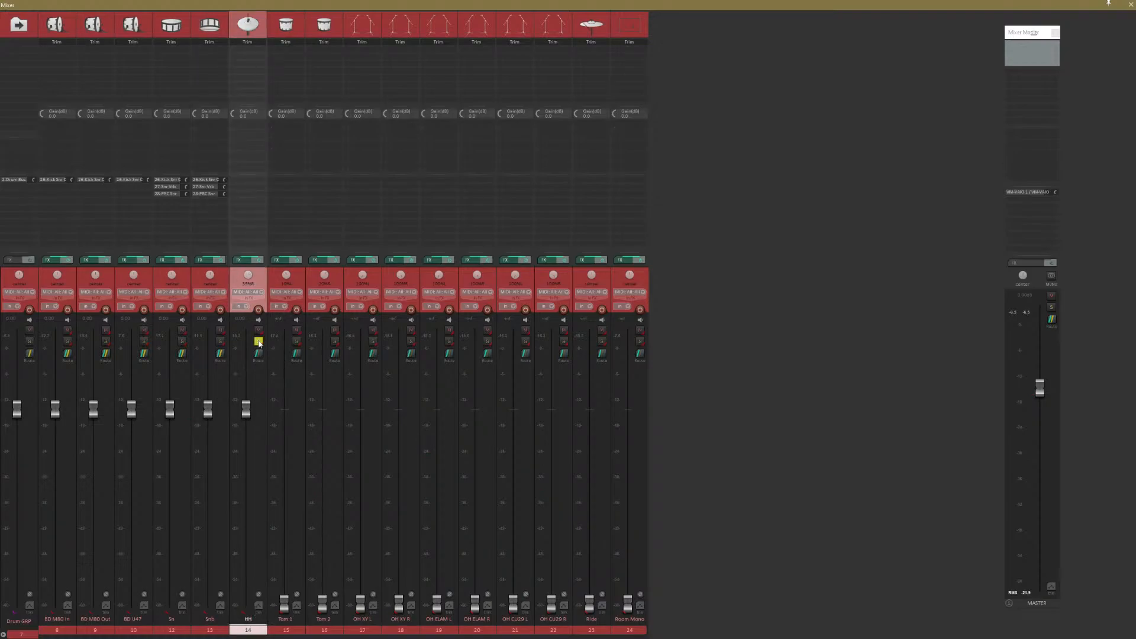
left_click_drag(246, 408, 246, 327)
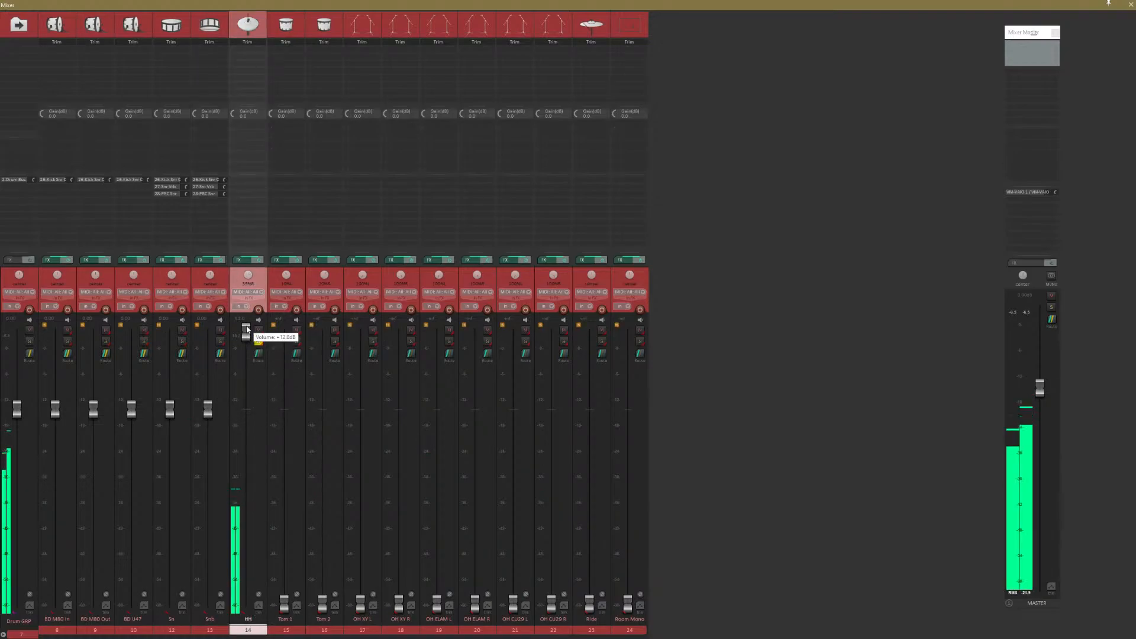
left_click(259, 342)
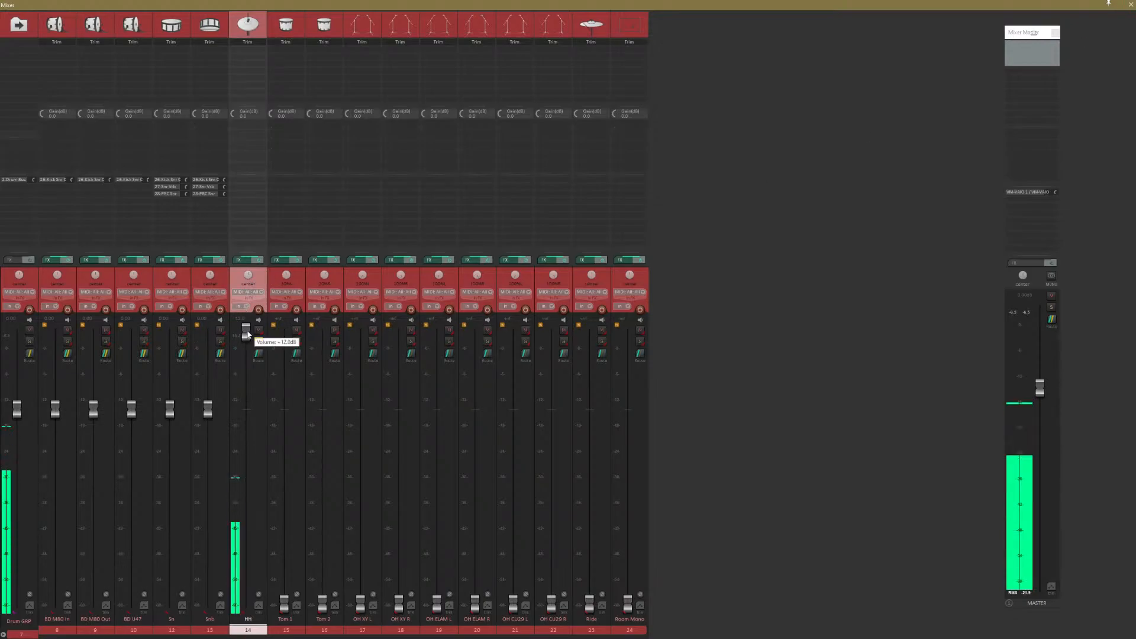
left_click_drag(247, 334, 237, 405)
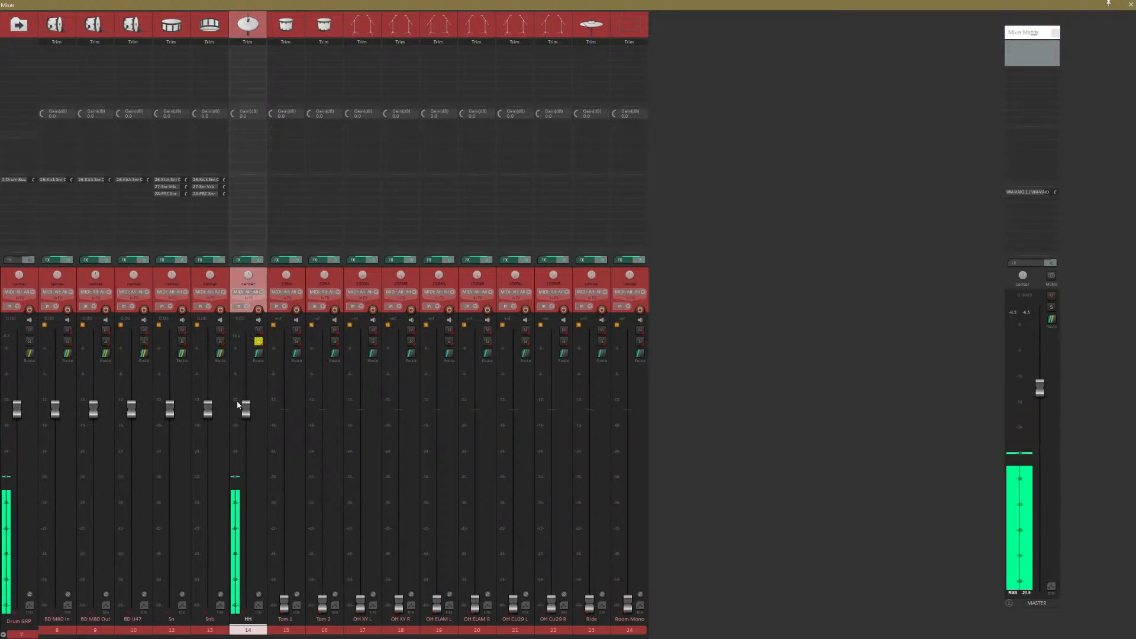
left_click(258, 342)
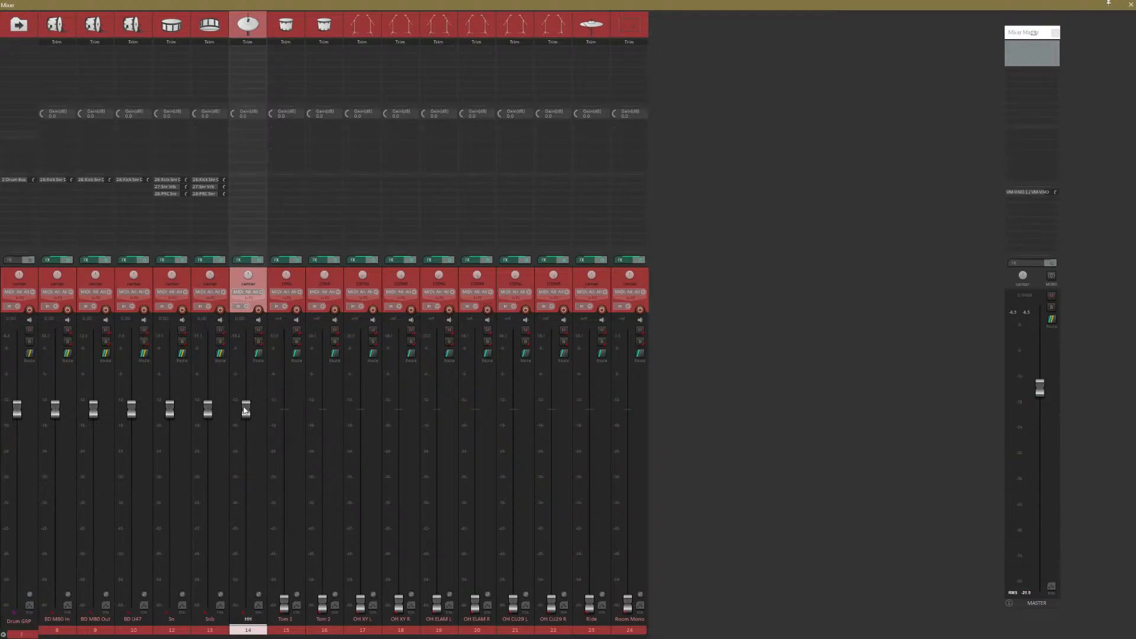
Select the Tom 1 and Tom 2 tracks and set both volumes to 0 dB.
mouse_move(244, 410)
left_click(285, 629)
left_click(335, 631)
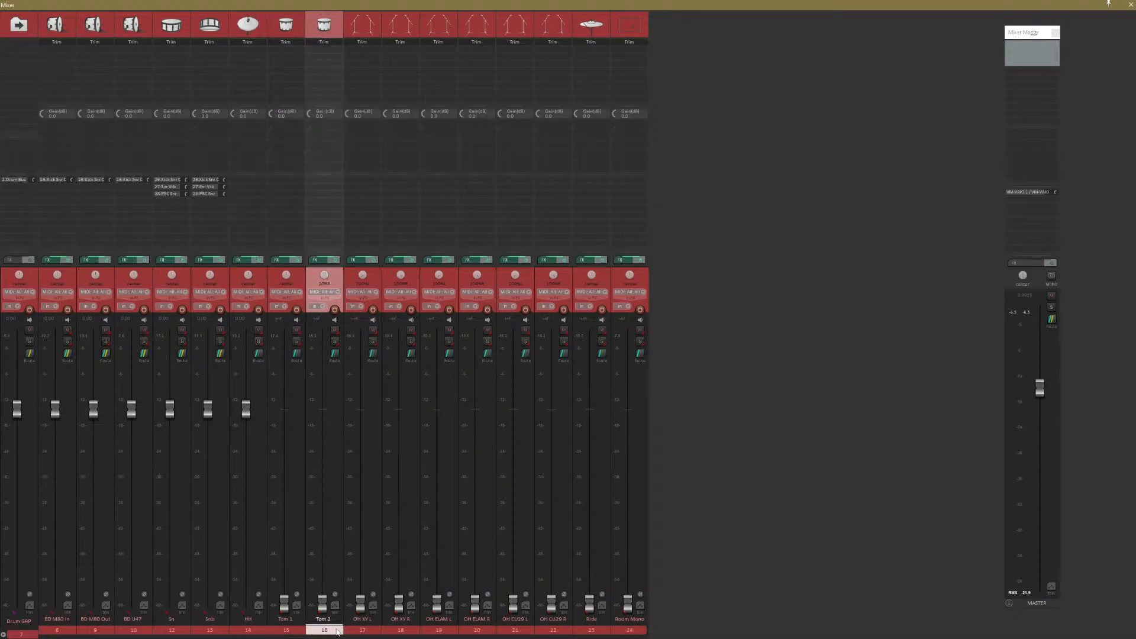
left_click(298, 632)
left_click(327, 631, "shift")
double_click(323, 607)
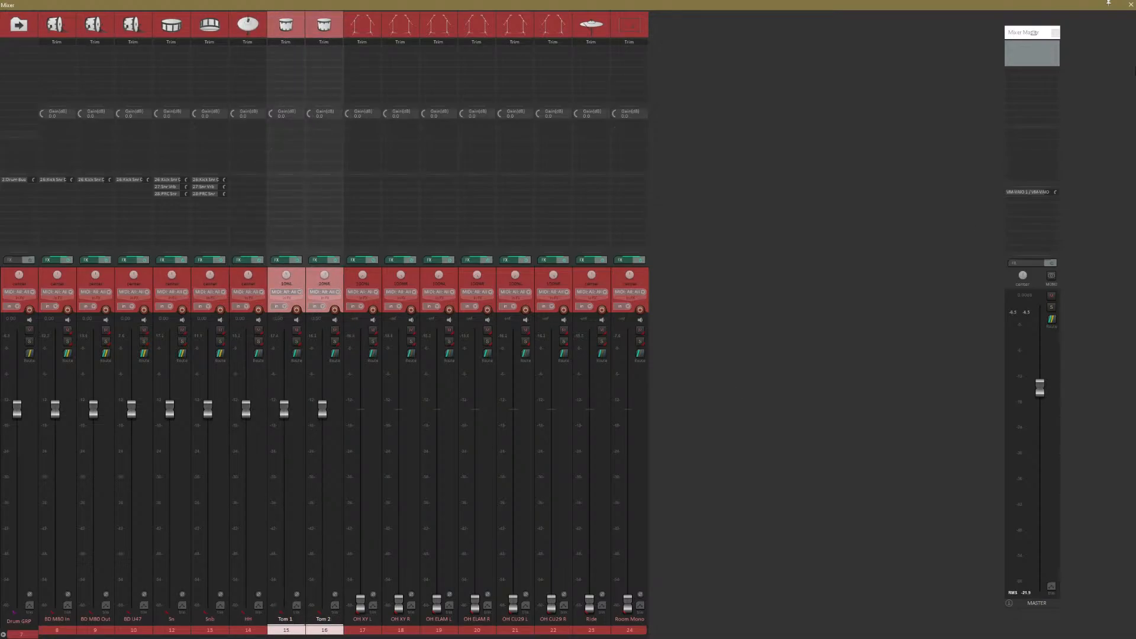
Examine the Tom 1 and Tom 2 recordings in the arrange view around bars 85 to 90 for tom hits.
left_click(1131, 5)
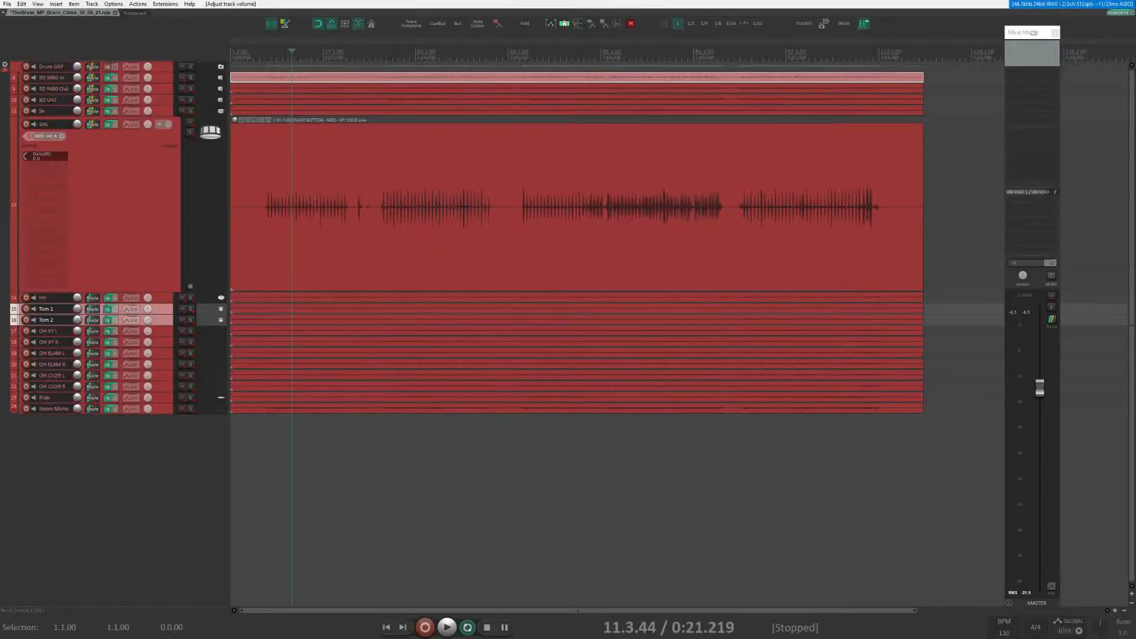
key("grave")
left_click(1133, 287)
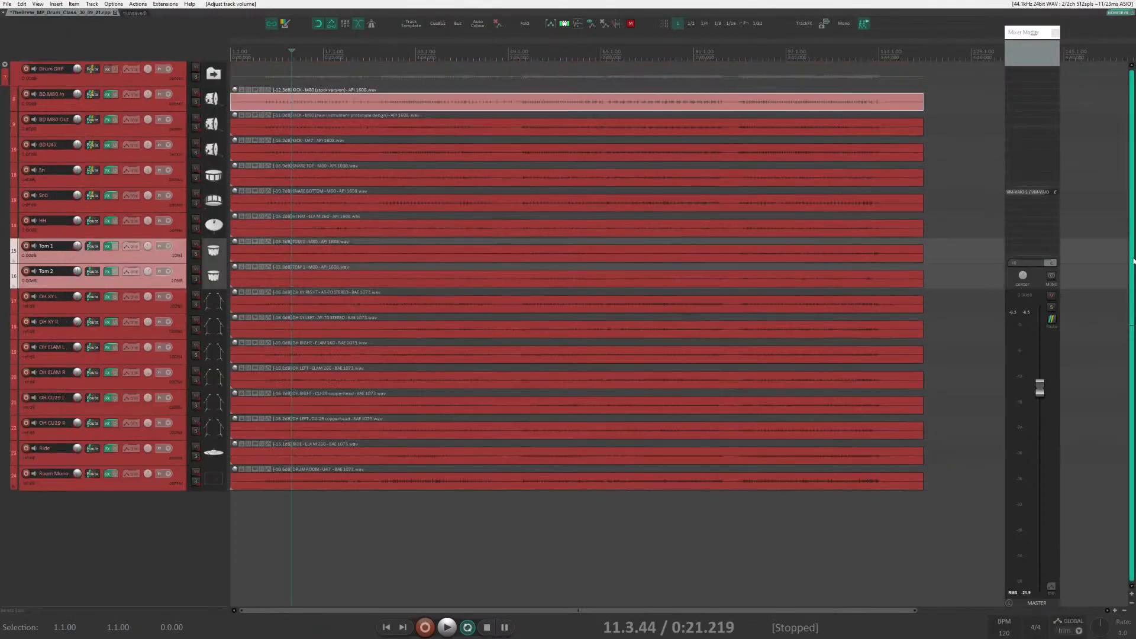
scroll(677, 392, "up", 5)
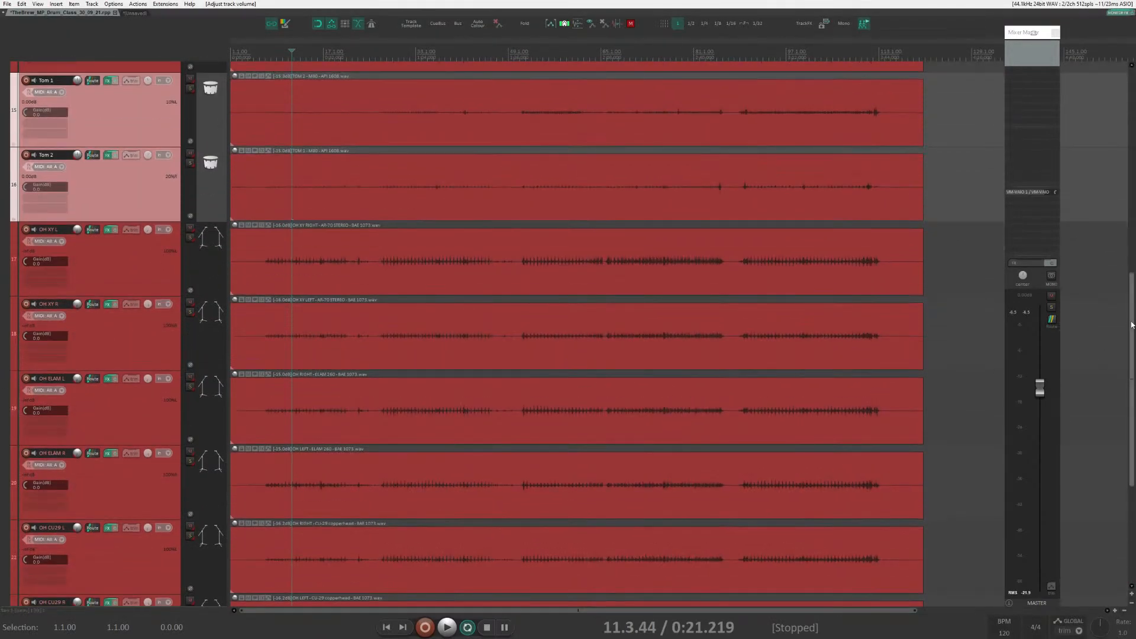
scroll(779, 307, "up", 2)
left_click(727, 266)
scroll(744, 267, "up", 3)
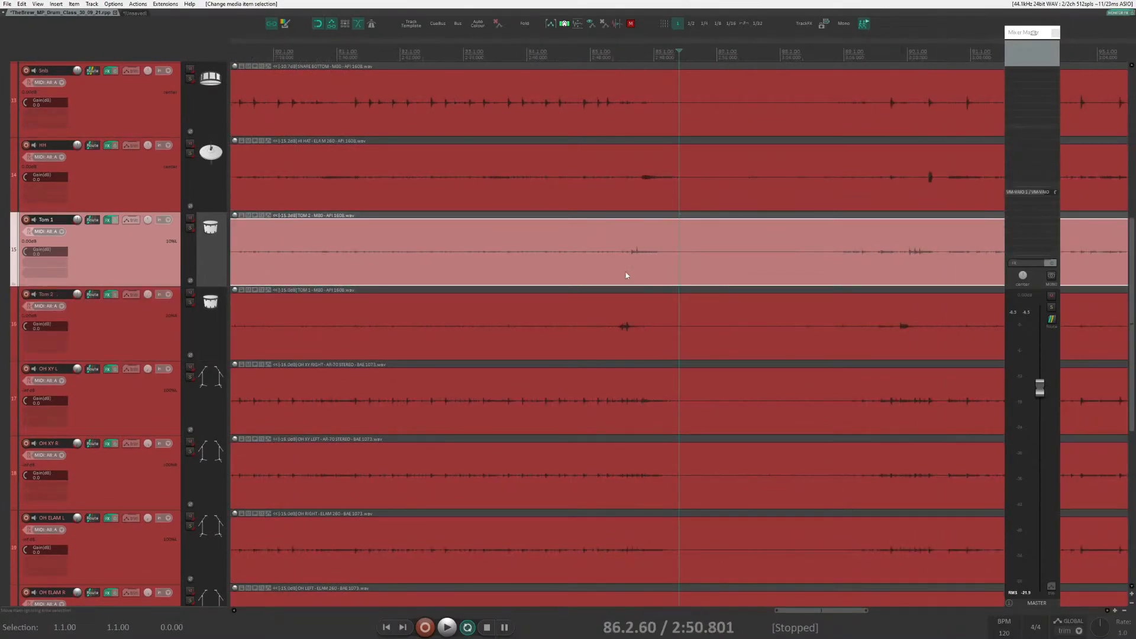
left_click(628, 240)
scroll(643, 247, "up", 3)
left_click(643, 262)
scroll(657, 266, "down", 6)
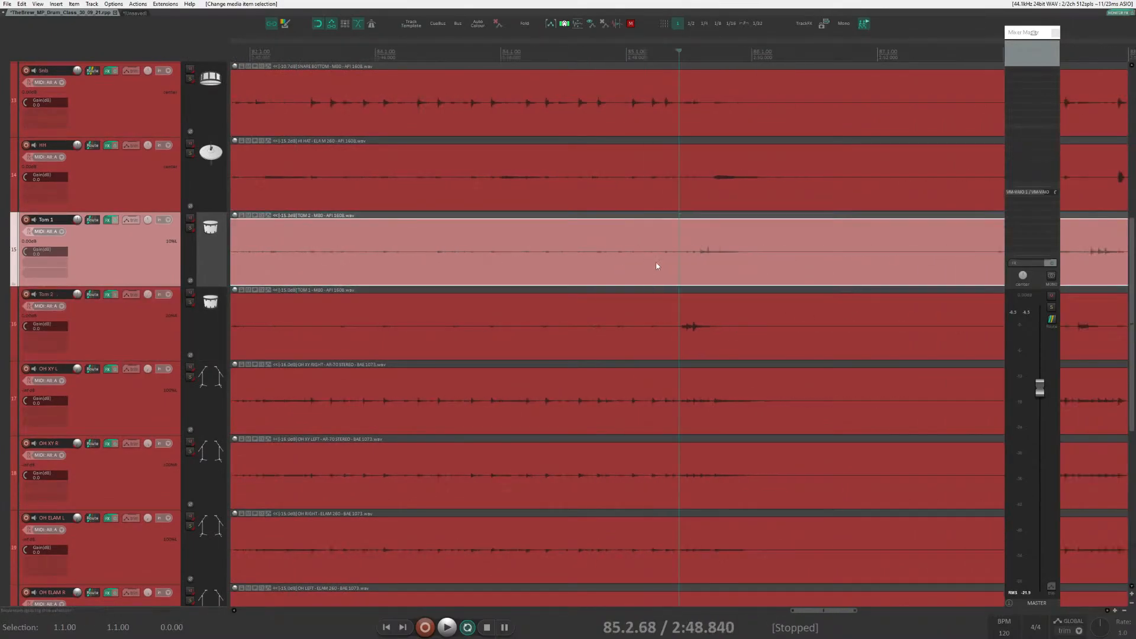
scroll(756, 275, "down", 2)
left_click(720, 254)
scroll(708, 264, "up", 6)
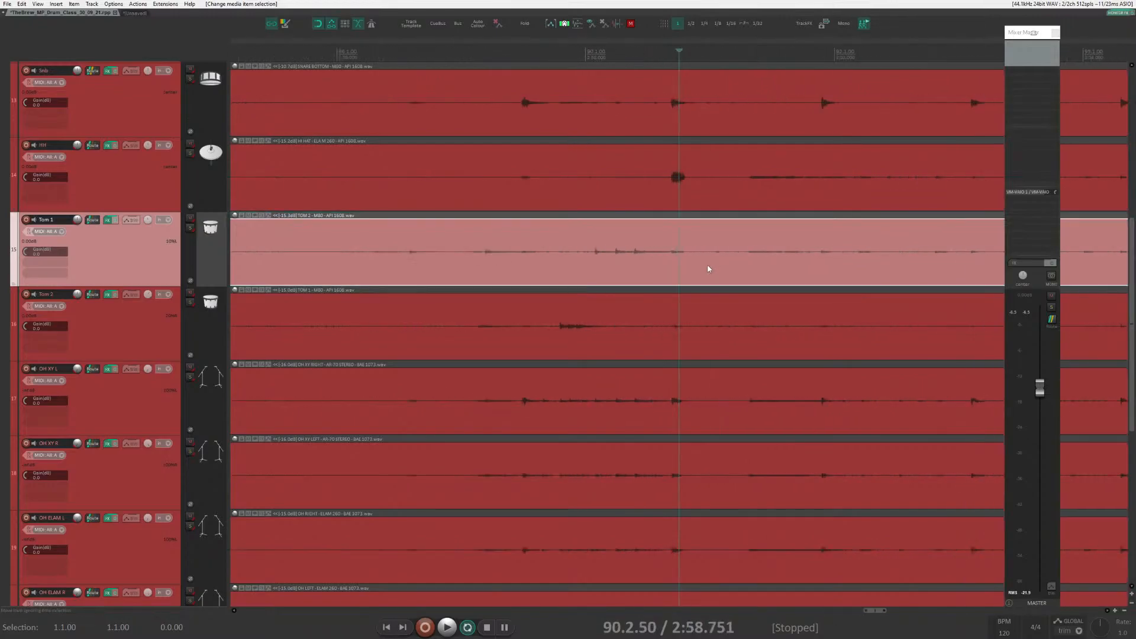
Solo the Tom 1 track and start playback just before its tom hits at bar 90.
left_click(549, 253)
left_click(190, 227)
key("space")
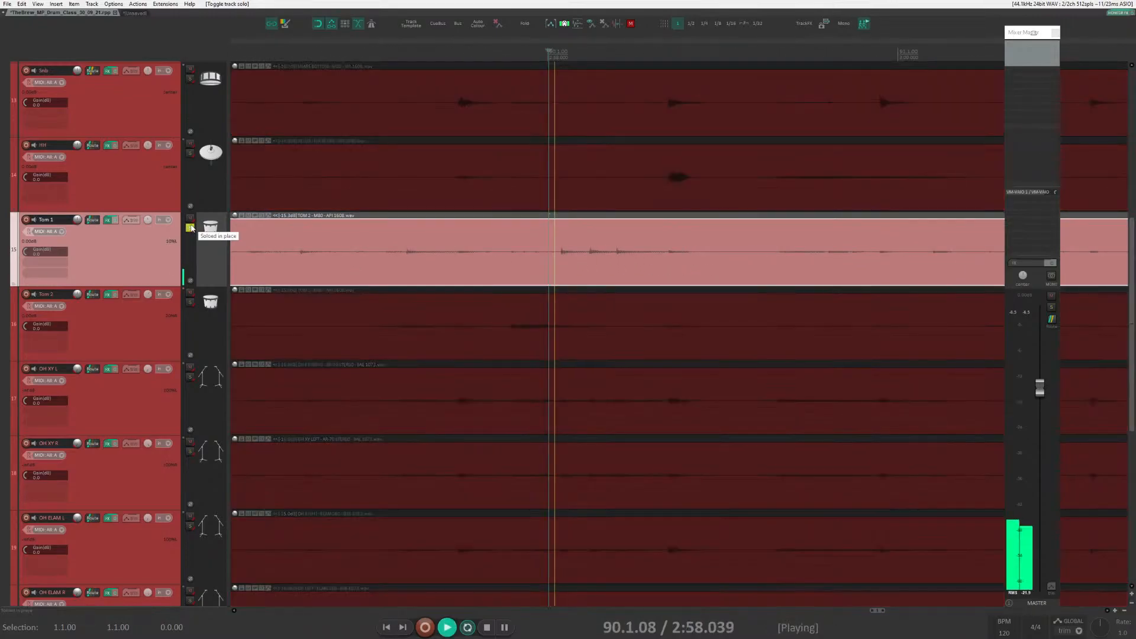
Audition the soloed Tom 1 hits at bar 90, solo Tom 2 instead, and place the edit cursor just before its hits near bar 89.4.
key("space")
key("space")
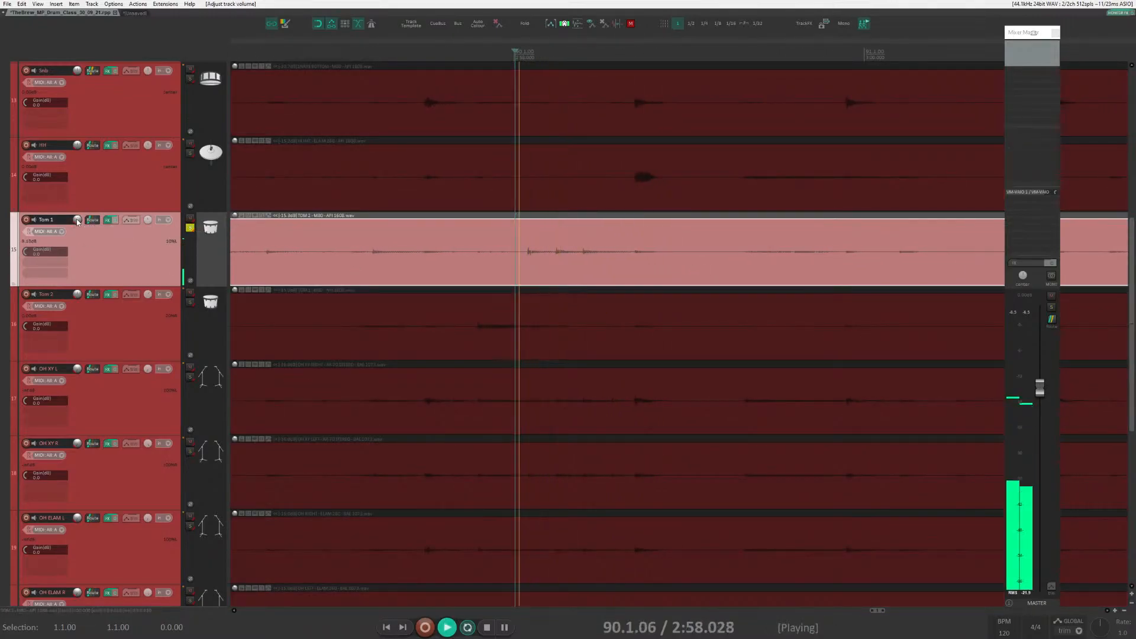
key("space")
left_click(190, 302)
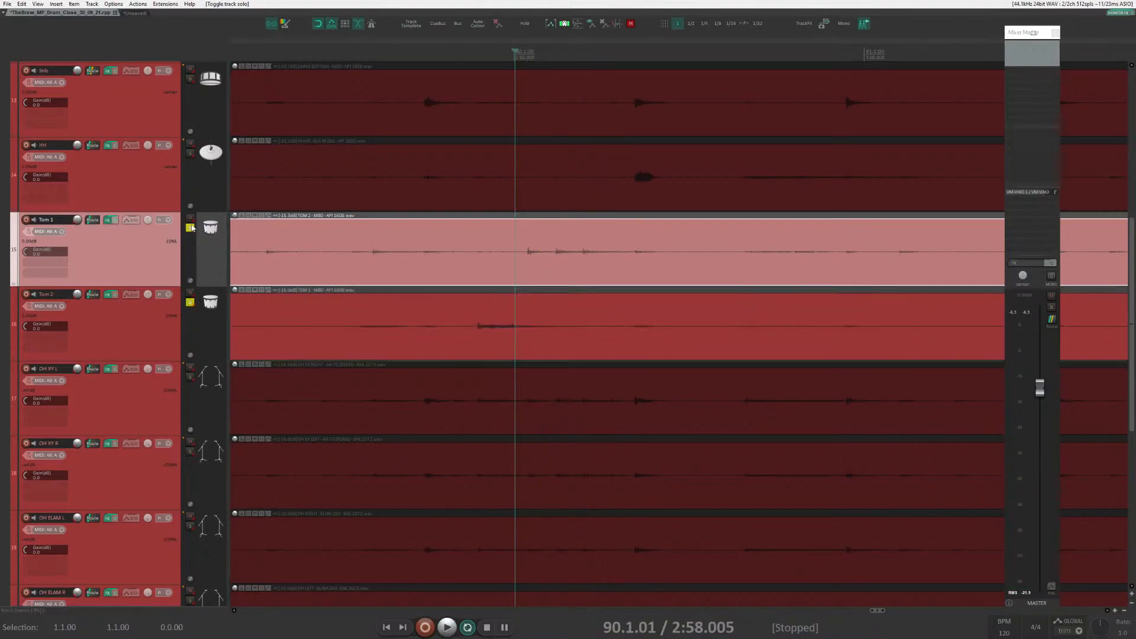
left_click(190, 228)
scroll(657, 386, "down", 6)
left_click(663, 323)
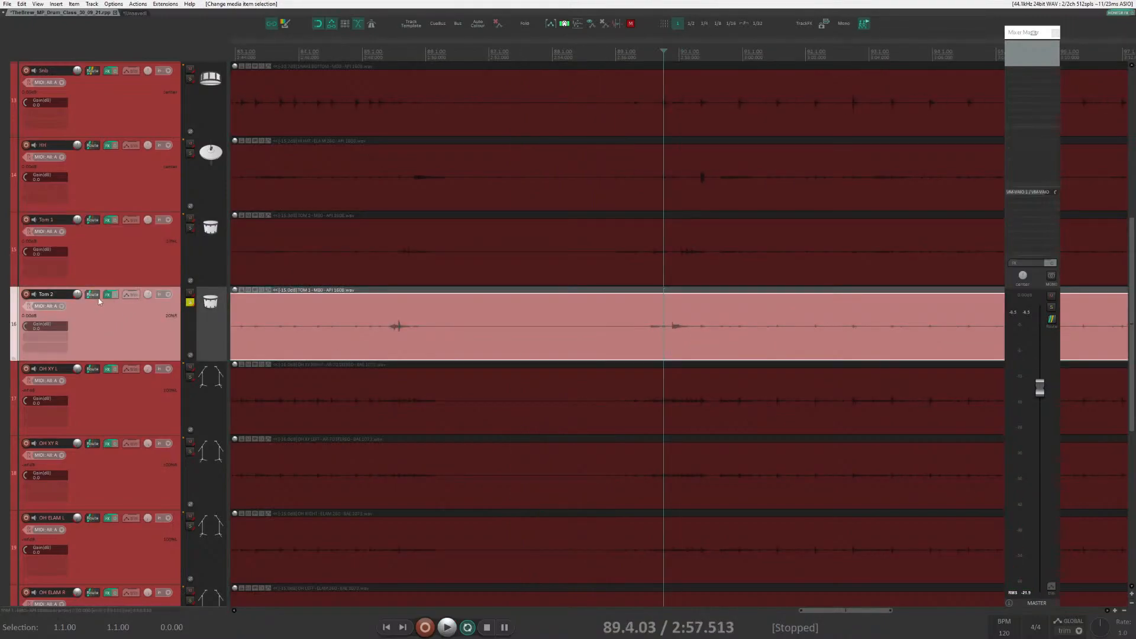
Audition the soloed Tom 2 hits with the track volume raised, and reset its volume to 0 dB.
left_click_drag(78, 294, 78, 274)
key("space")
key("space")
key("space")
key("space")
double_click(78, 296)
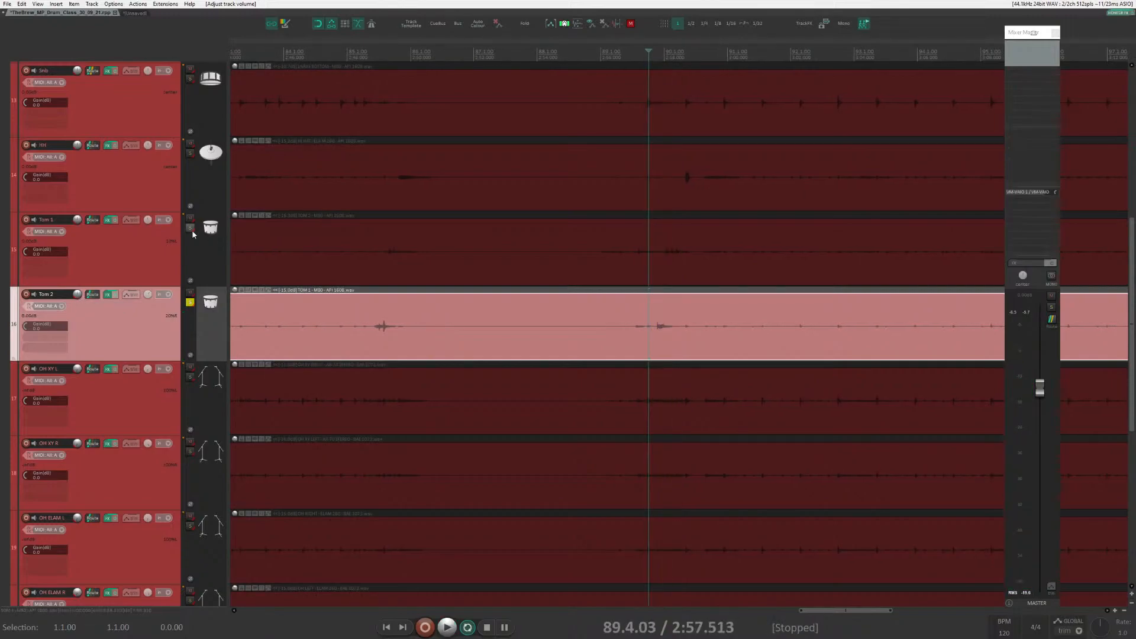
Switch the solo from Tom 2 to Tom 1 and audition the same hits around bar 90.
left_click(190, 227)
left_click(190, 302)
key("space")
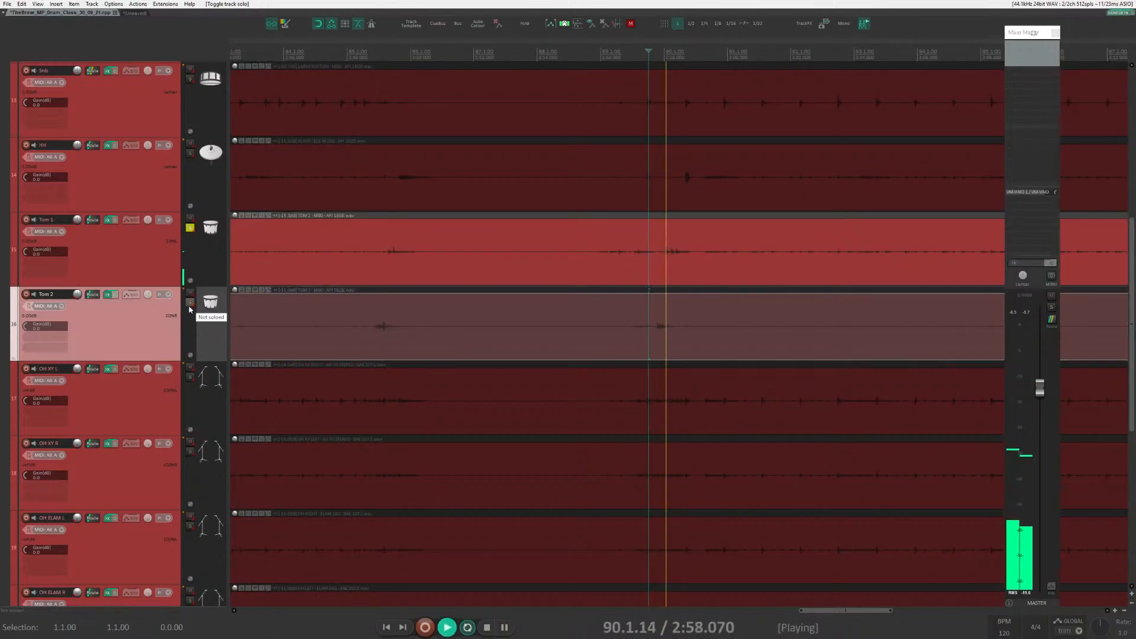
key("space")
Swap the audio items between the Tom 1 and Tom 2 tracks, keeping both aligned to the project start.
scroll(654, 349, "down", 3)
scroll(654, 350, "down", 3)
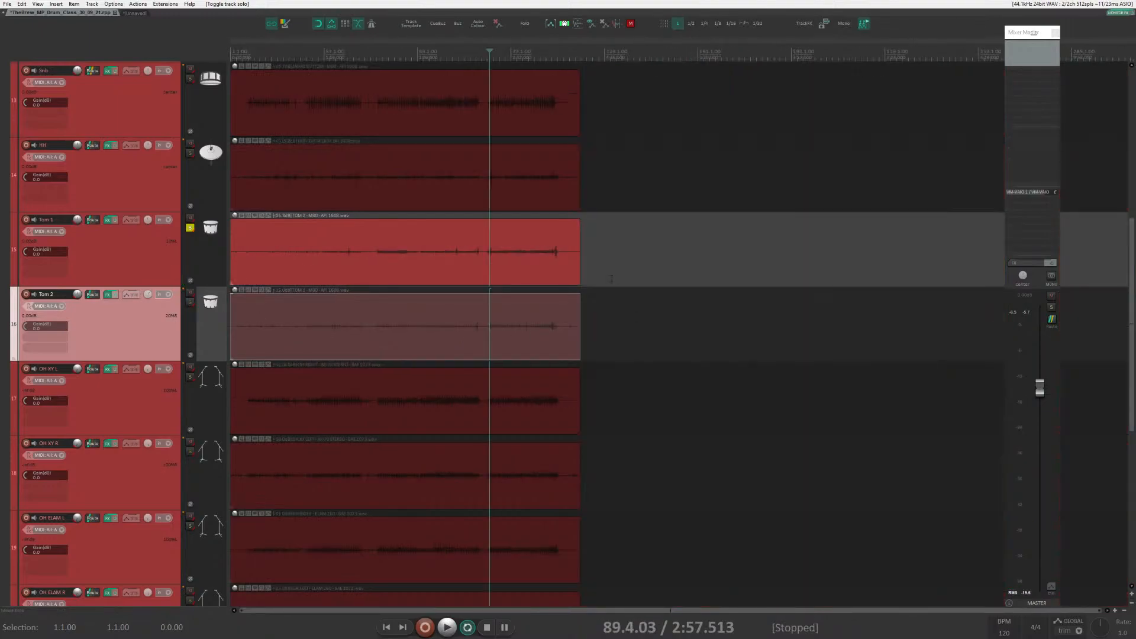
left_click(555, 249)
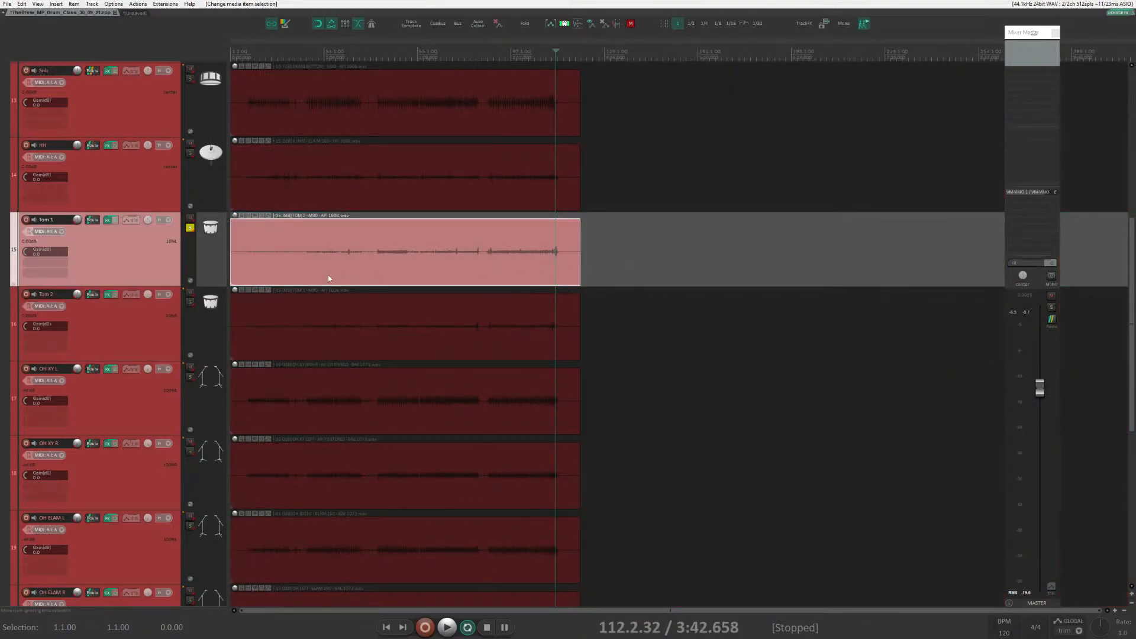
left_click(307, 311)
left_click(384, 232)
left_click_drag(370, 260, 866, 260)
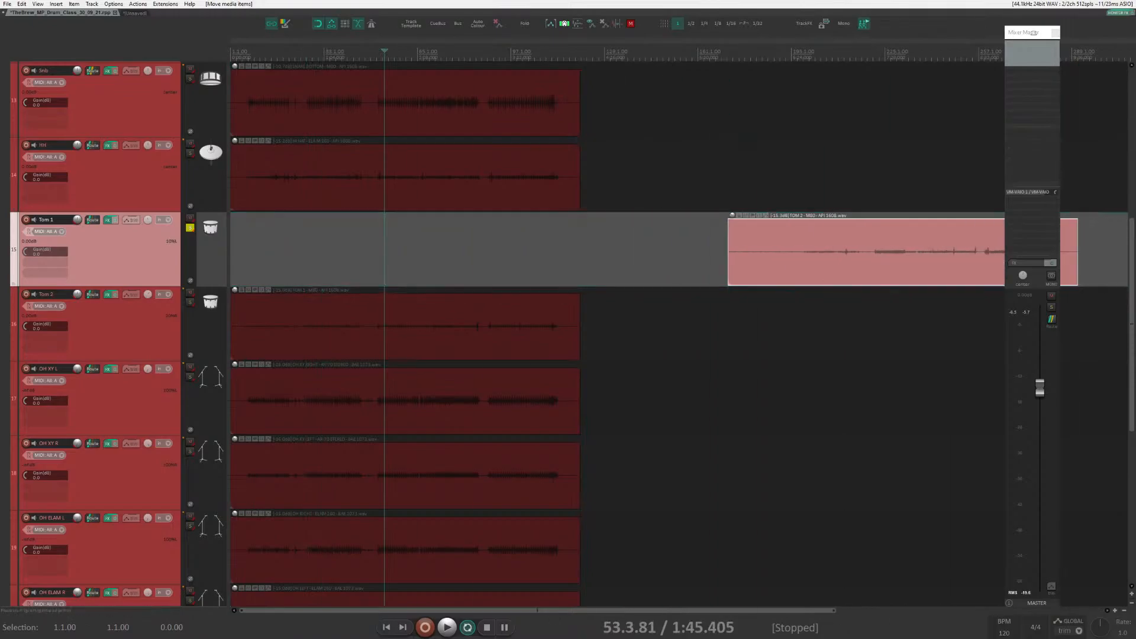
left_click_drag(432, 308, 432, 251)
left_click_drag(819, 249, 308, 324)
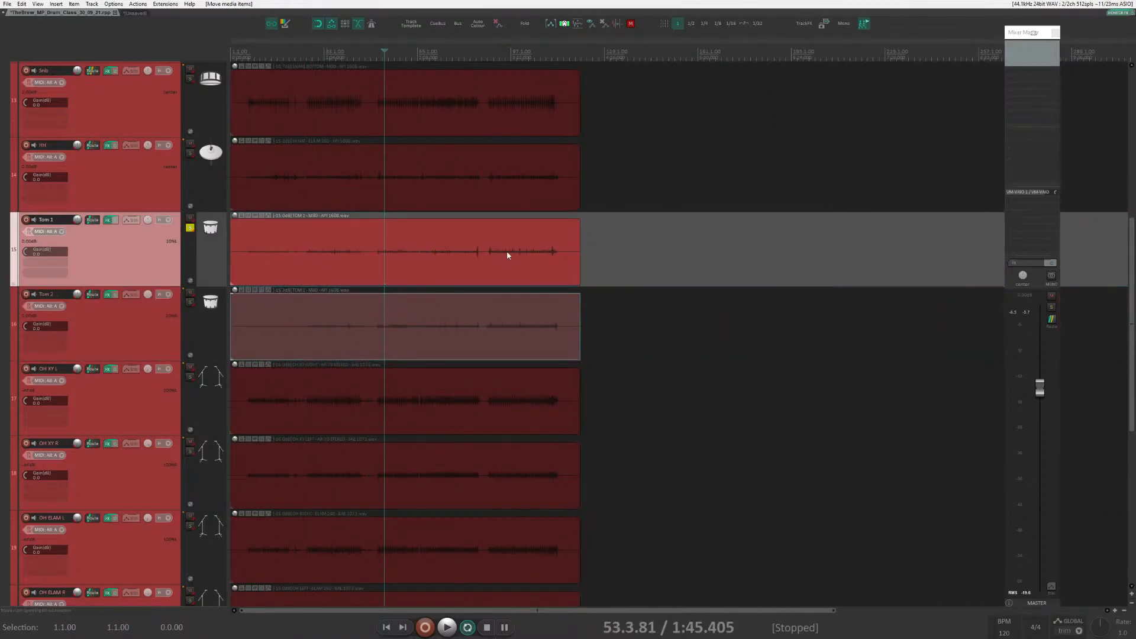
Audition the soloed Tom 1 track from just before its hit at bar 111, and unsolo it.
left_click(555, 248)
scroll(672, 309, "up", 8)
left_click(566, 254)
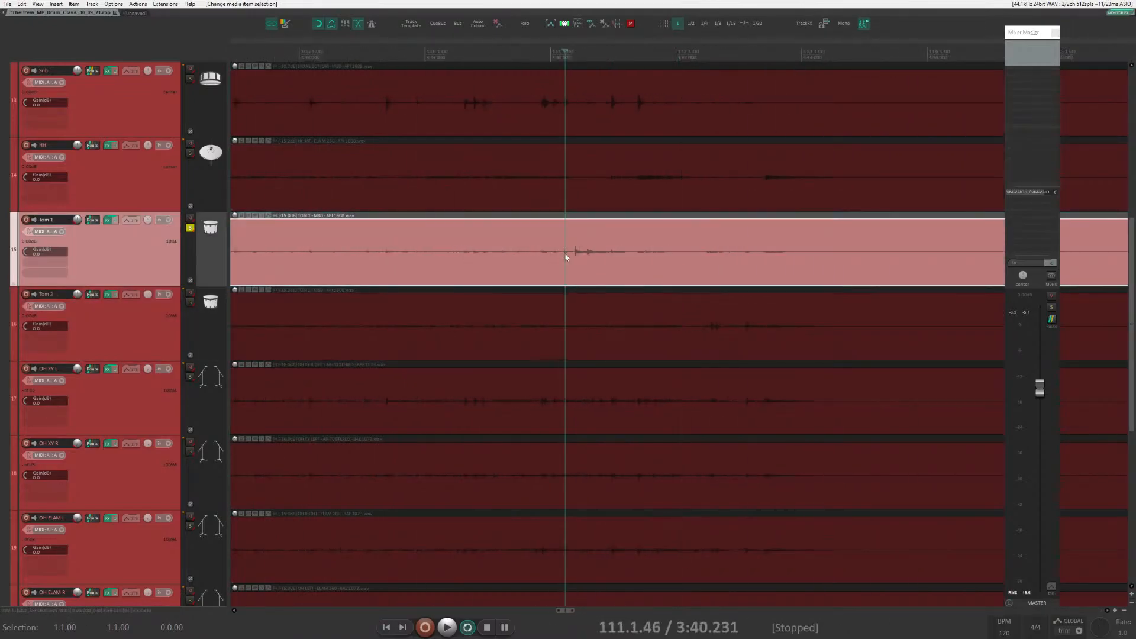
key("space")
left_click(190, 227)
key("space")
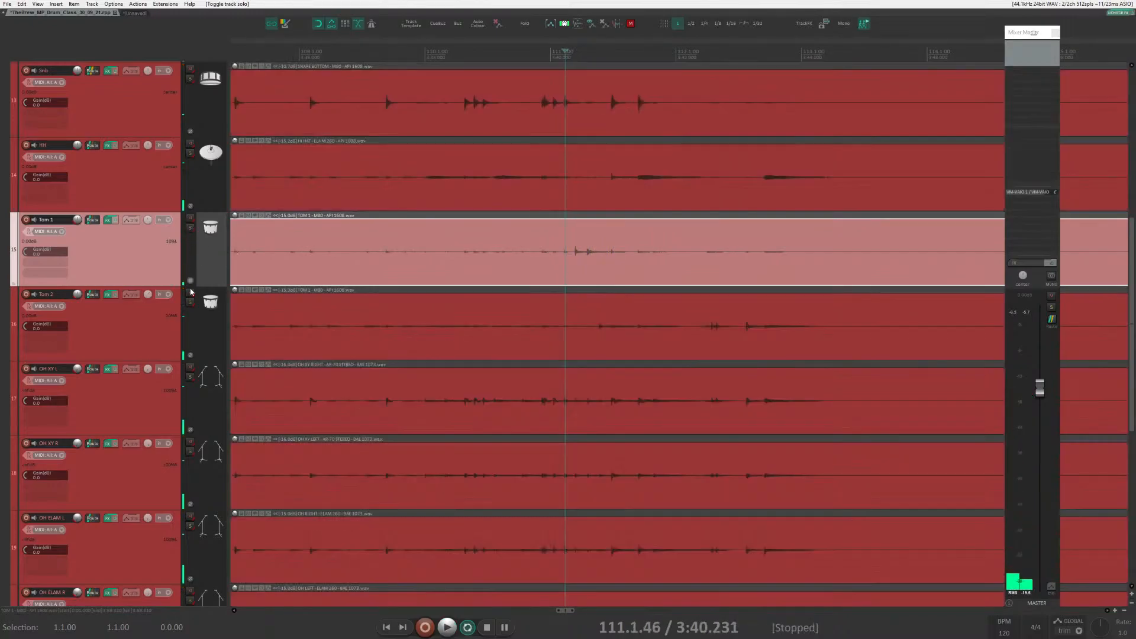
Solo Tom 2, audition its hits around bar 112, and unsolo it.
left_click(189, 302)
left_click(708, 323)
key("space")
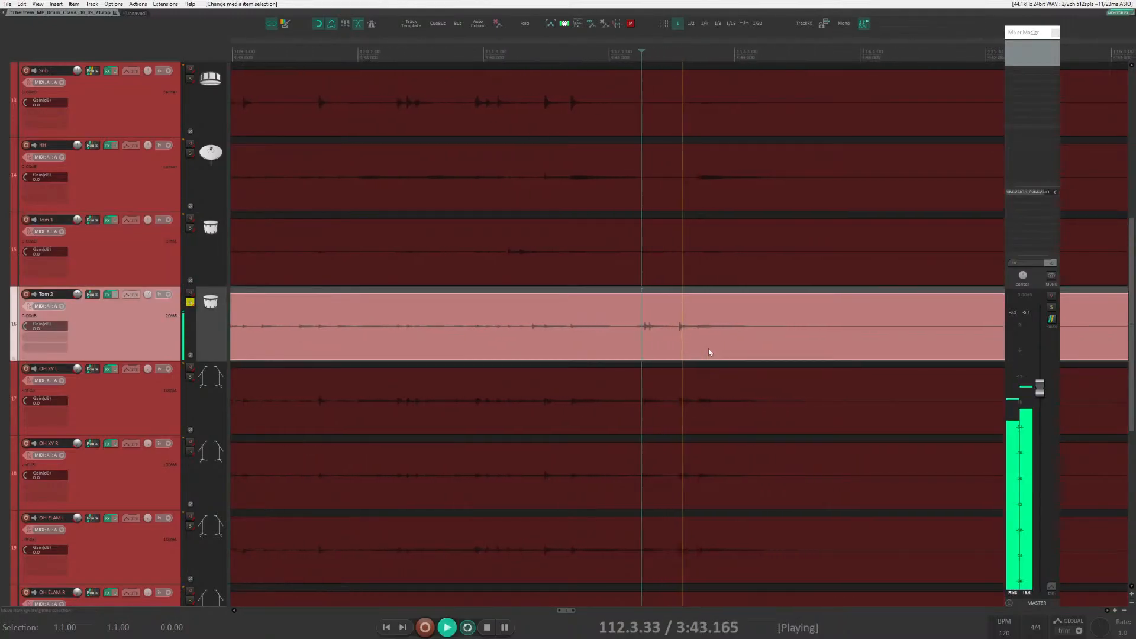
key("space")
left_click(190, 303)
scroll(309, 324, "down", 10)
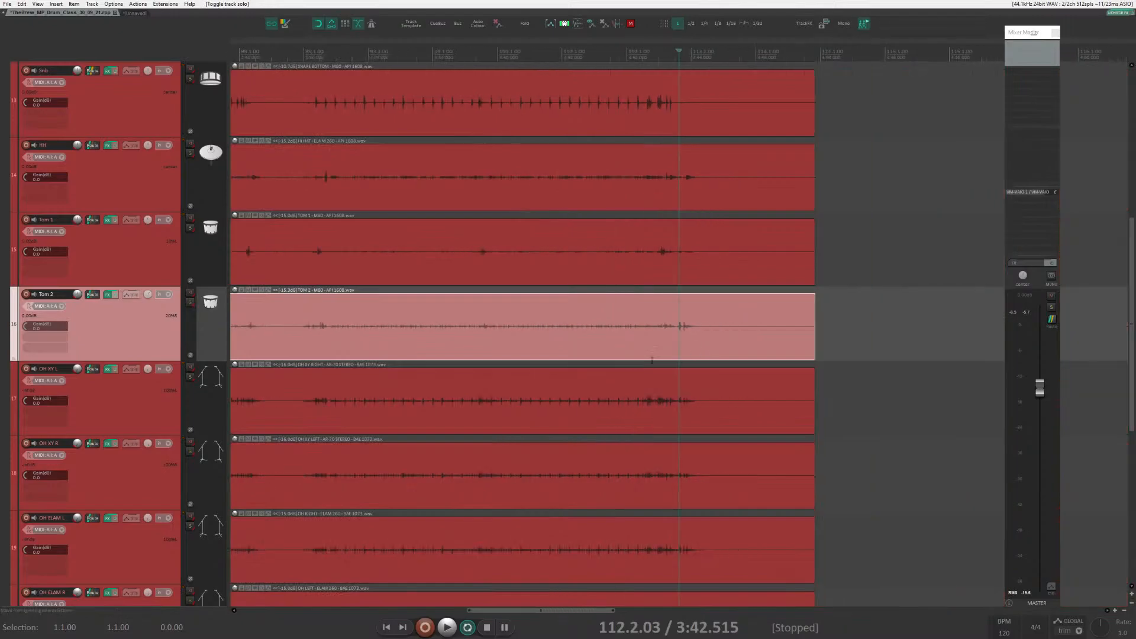
Solo Tom 2 and audition its quiet early section from around bar 24 with the track and master volumes raised about 12 dB.
left_click(307, 323)
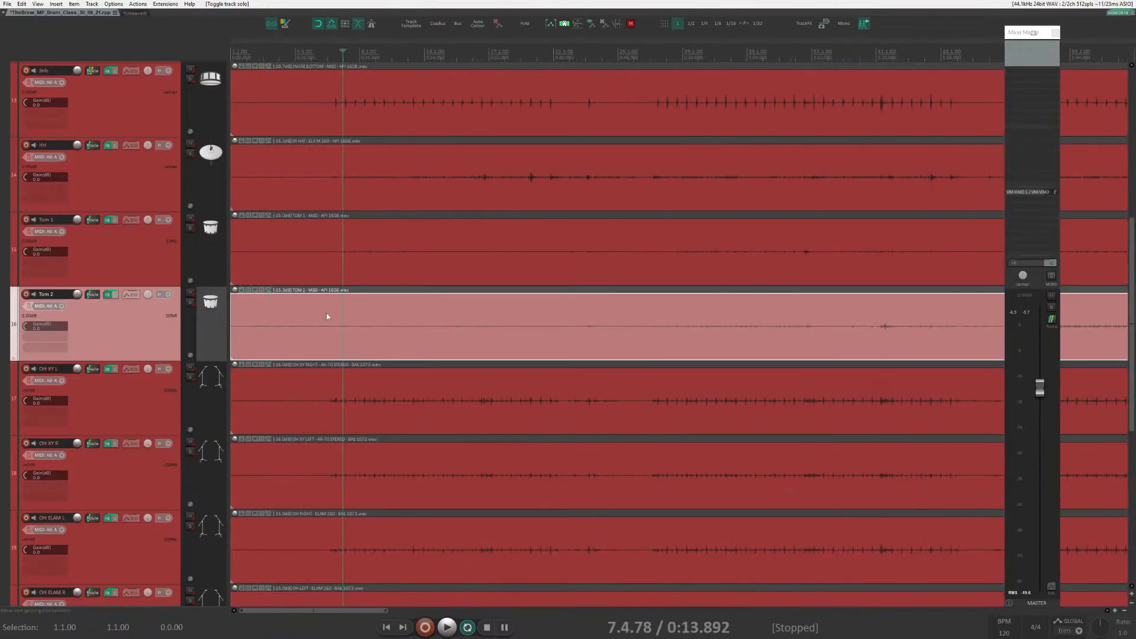
key("F6")
left_click(606, 321)
scroll(606, 322, "down", 3)
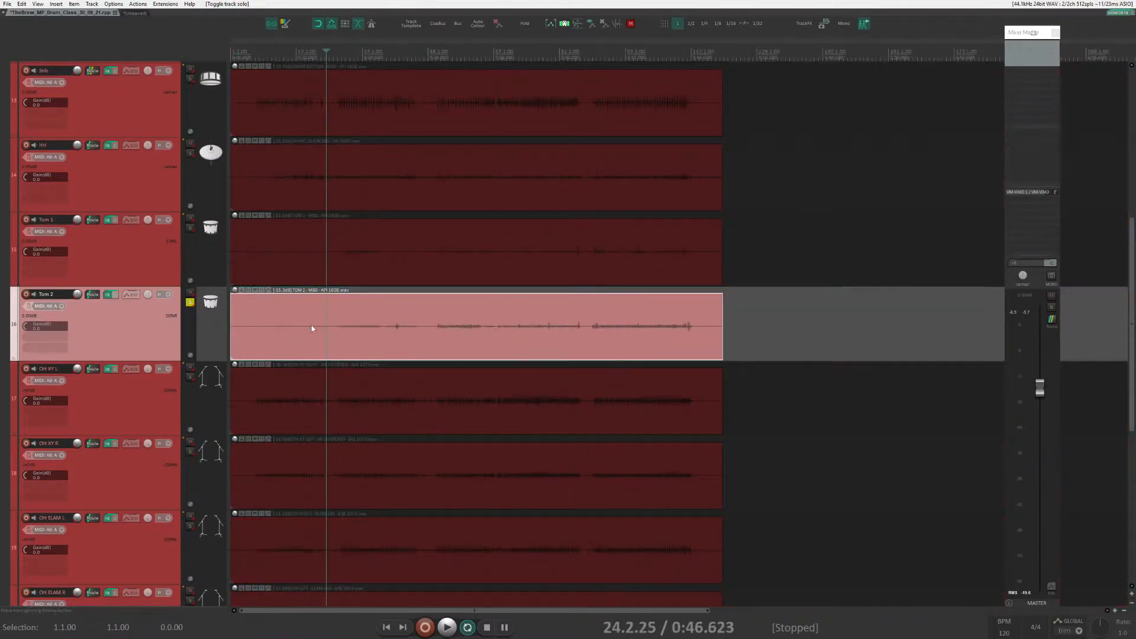
key("space")
left_click_drag(78, 295, 78, 257)
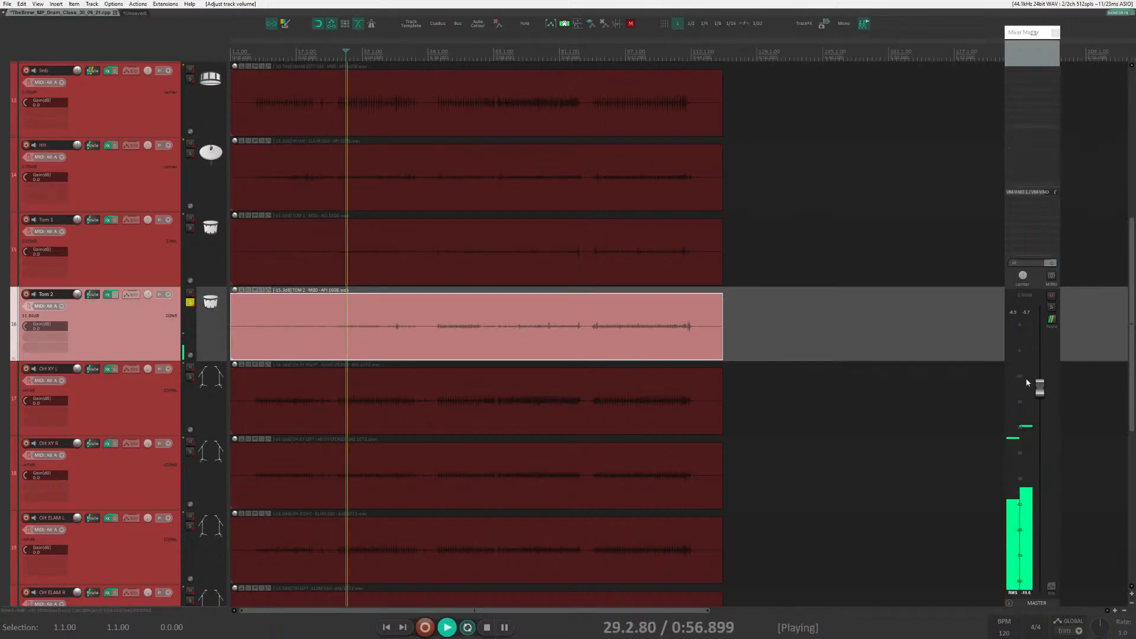
left_click_drag(1040, 388, 1043, 318)
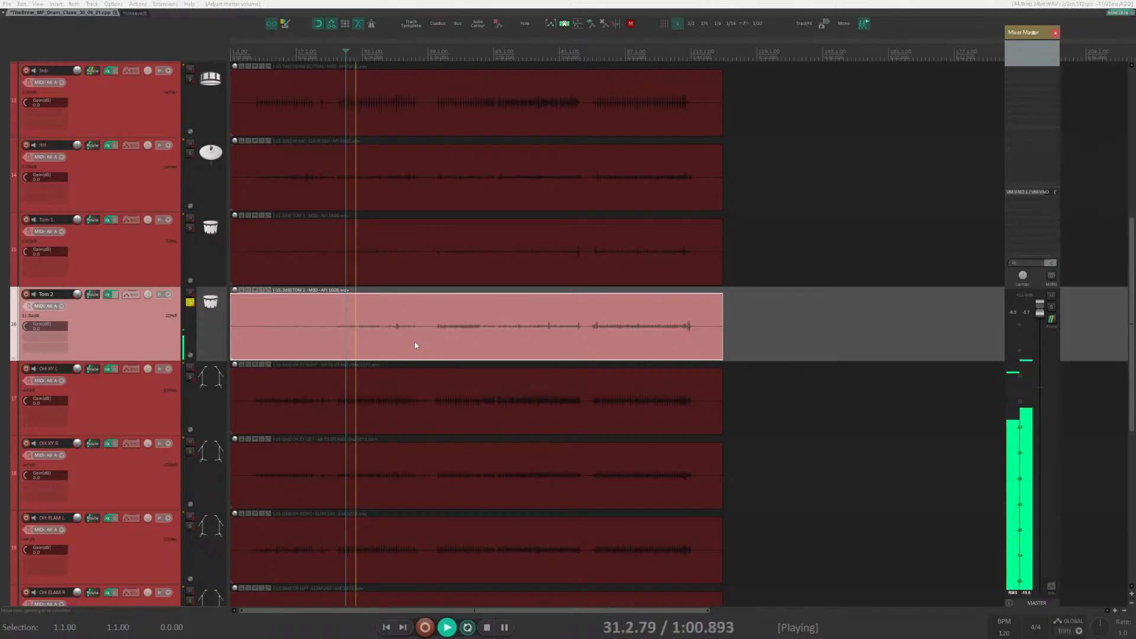
key("space")
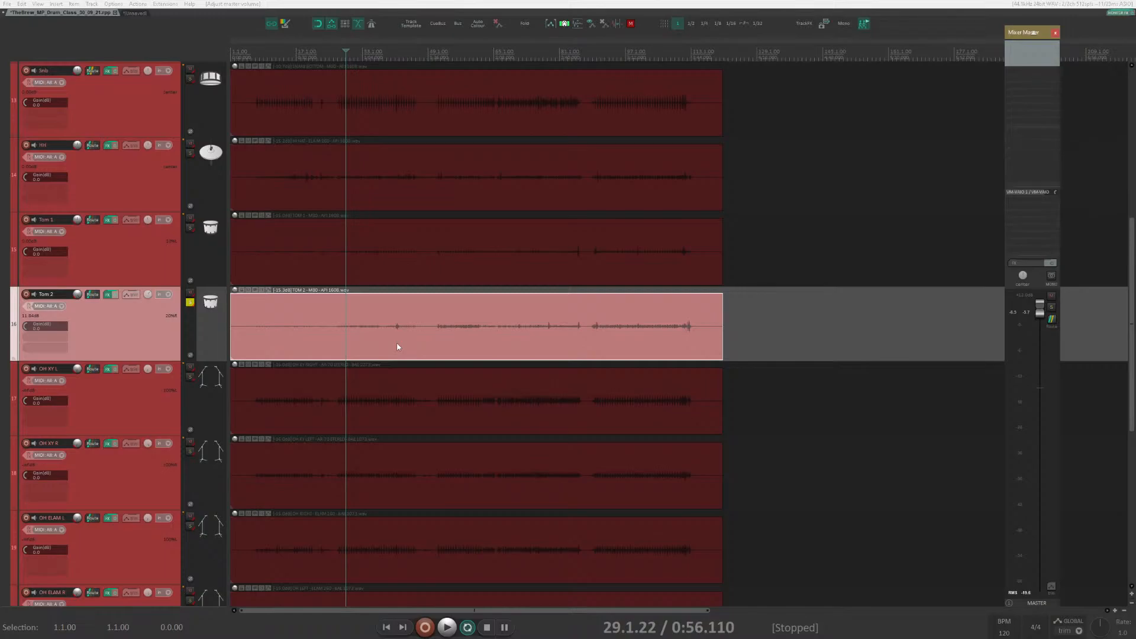
Add ReaEQ to Tom 2 and set band 3 to Band Pass at about 2200 Hz with a 1.20 octave bandwidth.
left_click(123, 316)
key("e")
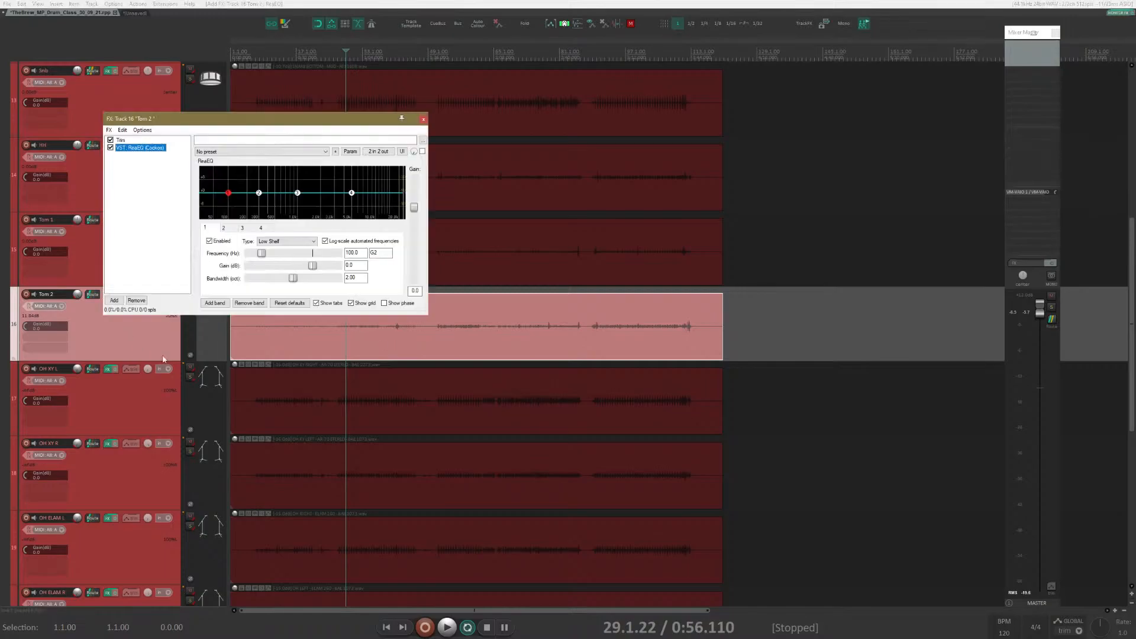
mouse_move(297, 193)
left_mouse_down()
mouse_move(298, 178)
mouse_move(298, 190)
left_mouse_up()
left_click(297, 242)
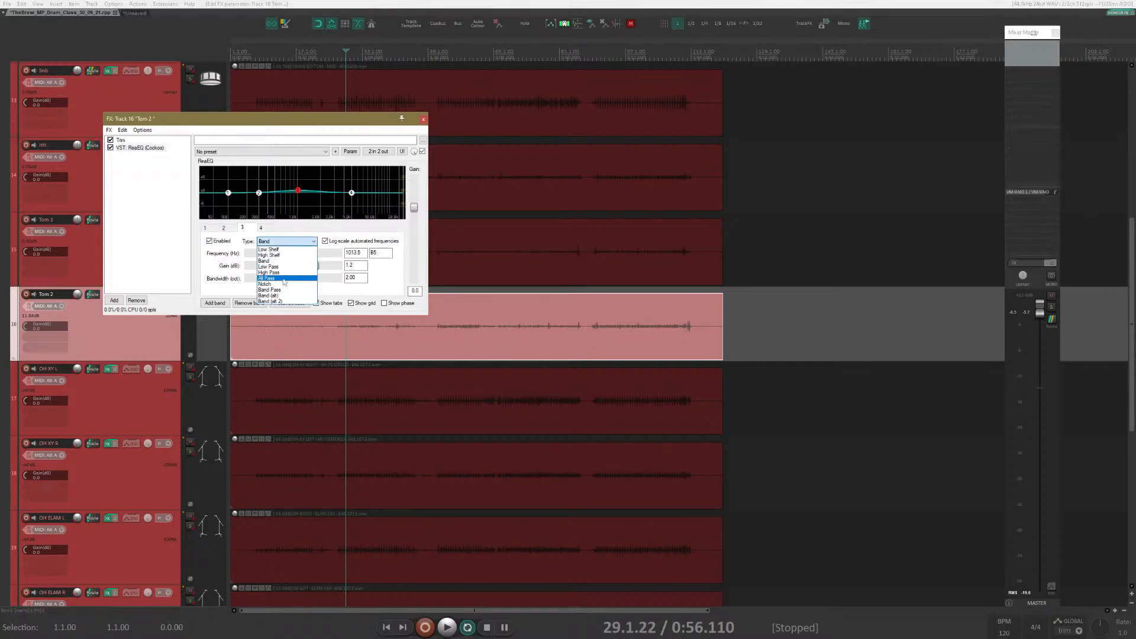
left_click(286, 289)
left_click(286, 244)
left_click(278, 261)
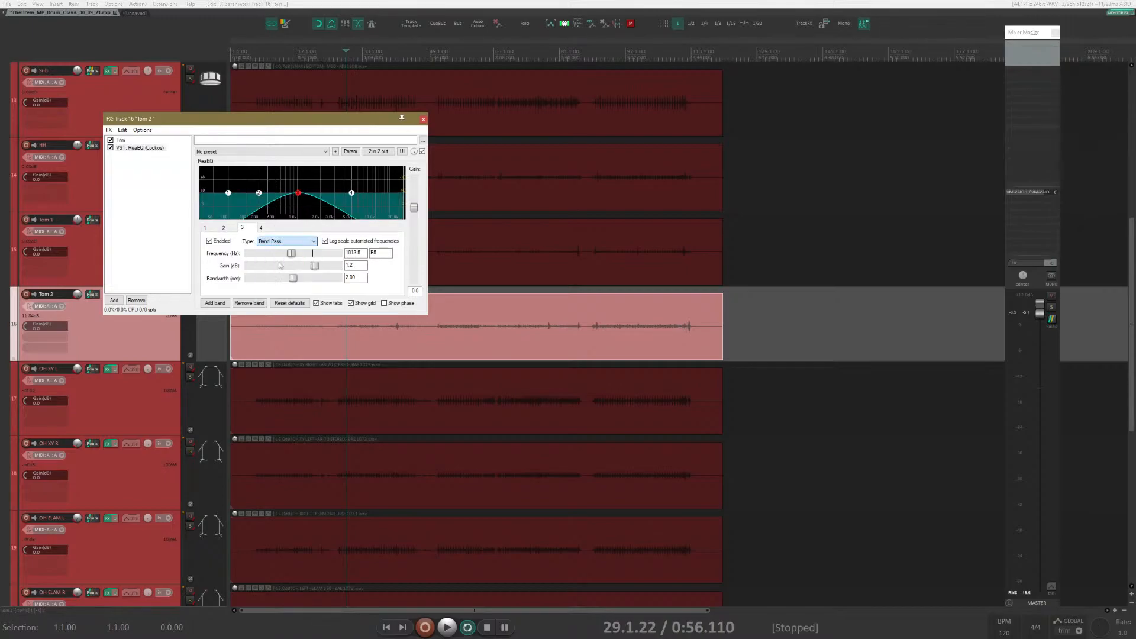
left_click(291, 241)
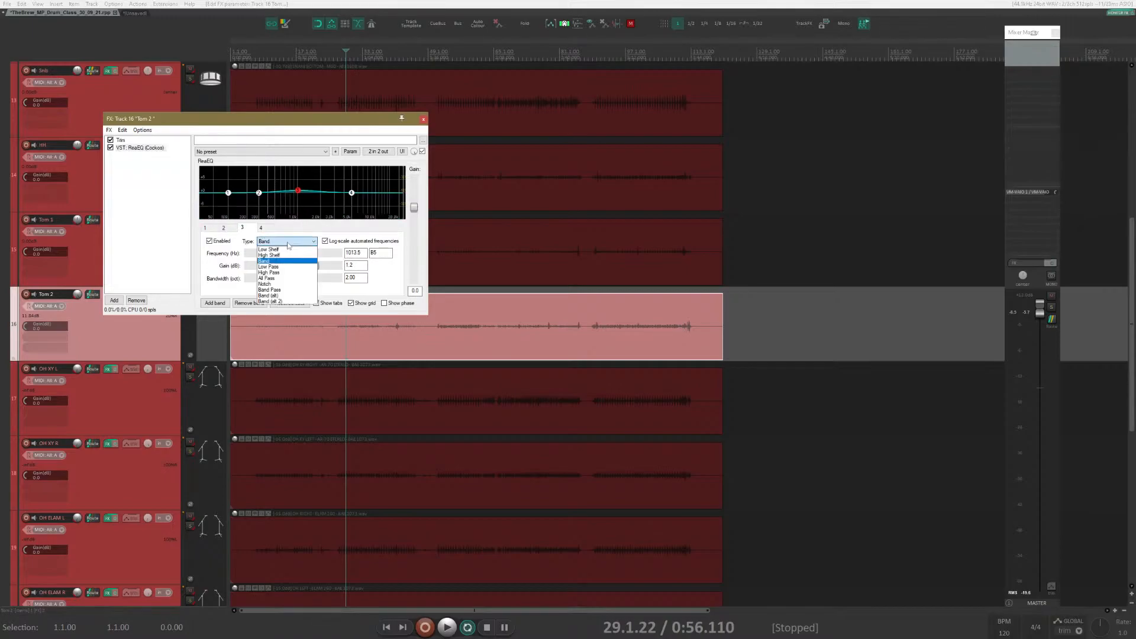
left_click(285, 290)
scroll(298, 195, "down", 4)
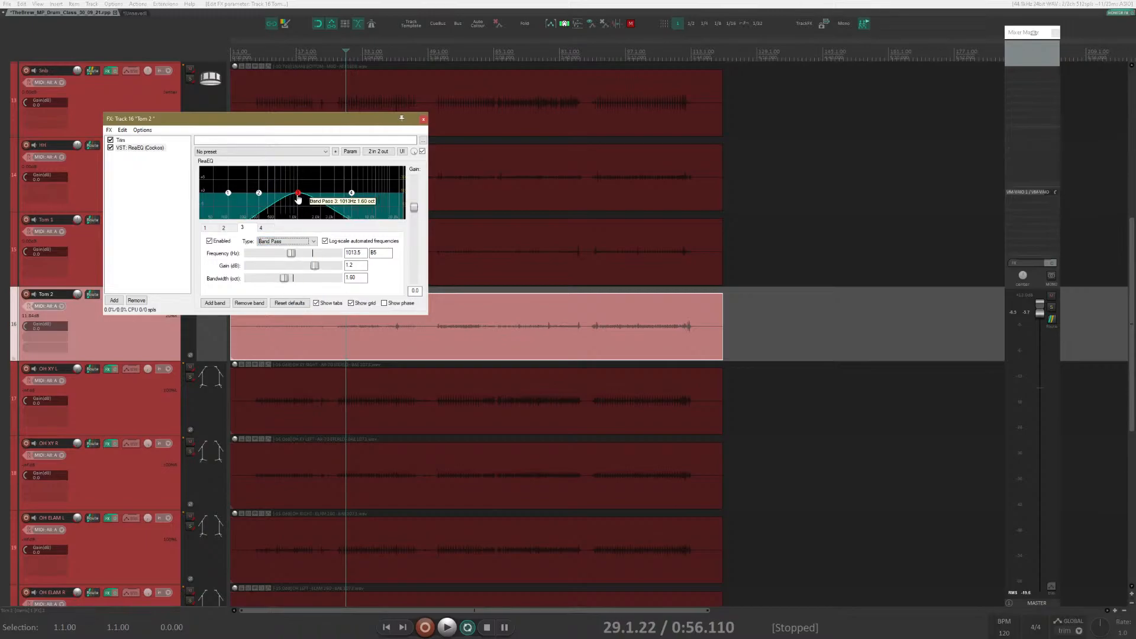
left_click_drag(297, 194, 328, 185)
Boost ReaEQ band 2 by about 20.8 dB near 2550 Hz with a 0.40 octave bandwidth while auditioning Tom 2.
key("space")
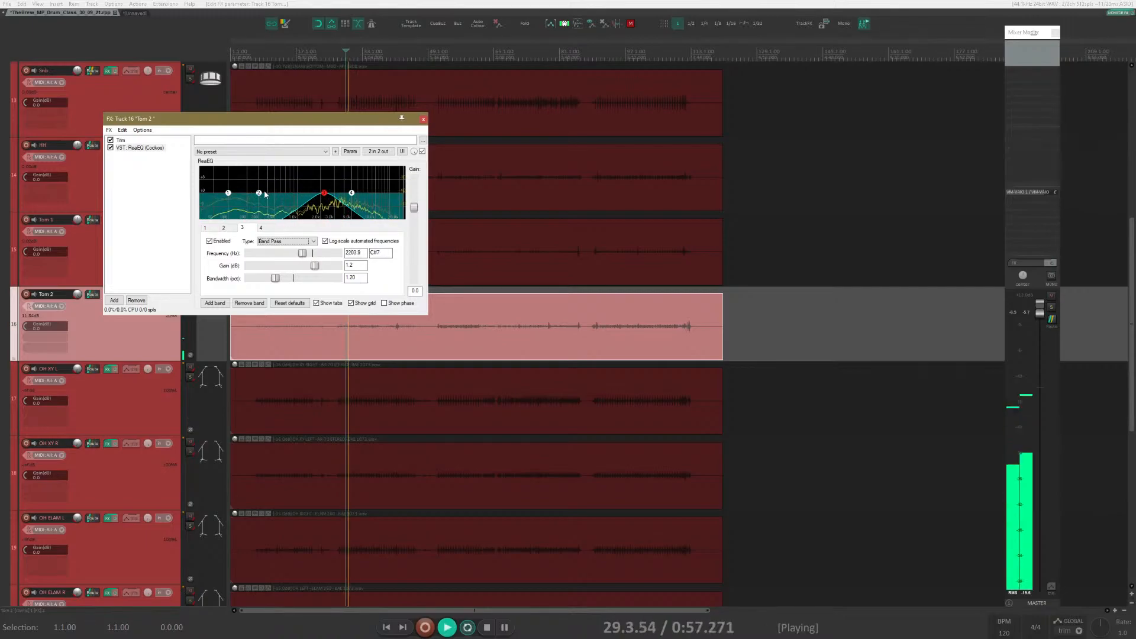
left_click_drag(259, 193, 344, 193)
scroll(315, 174, "down", 10)
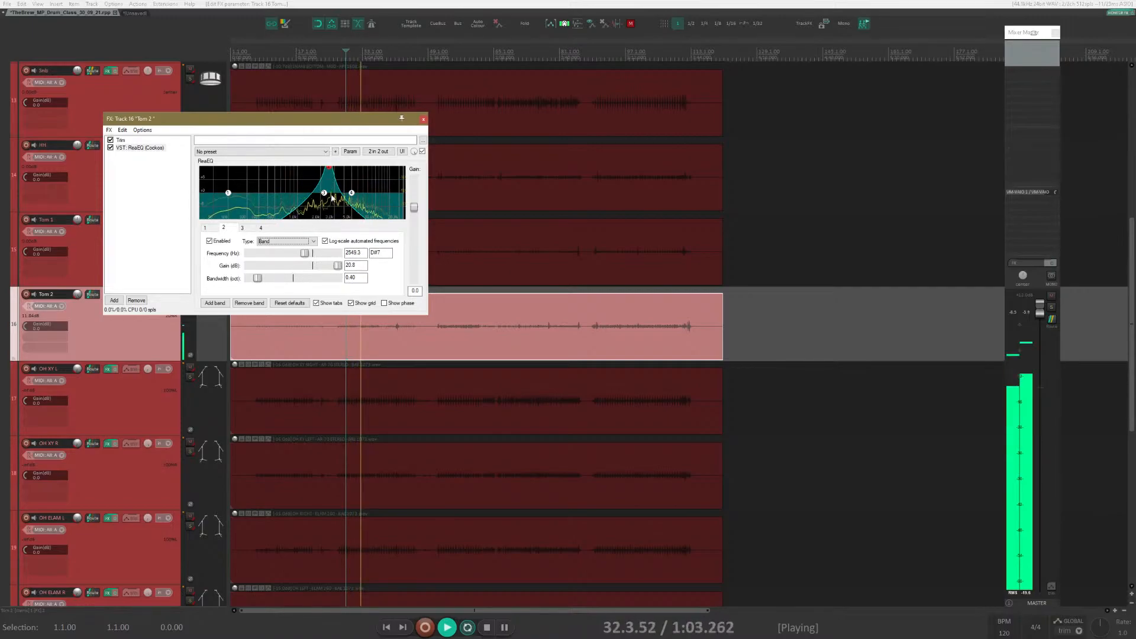
key("space")
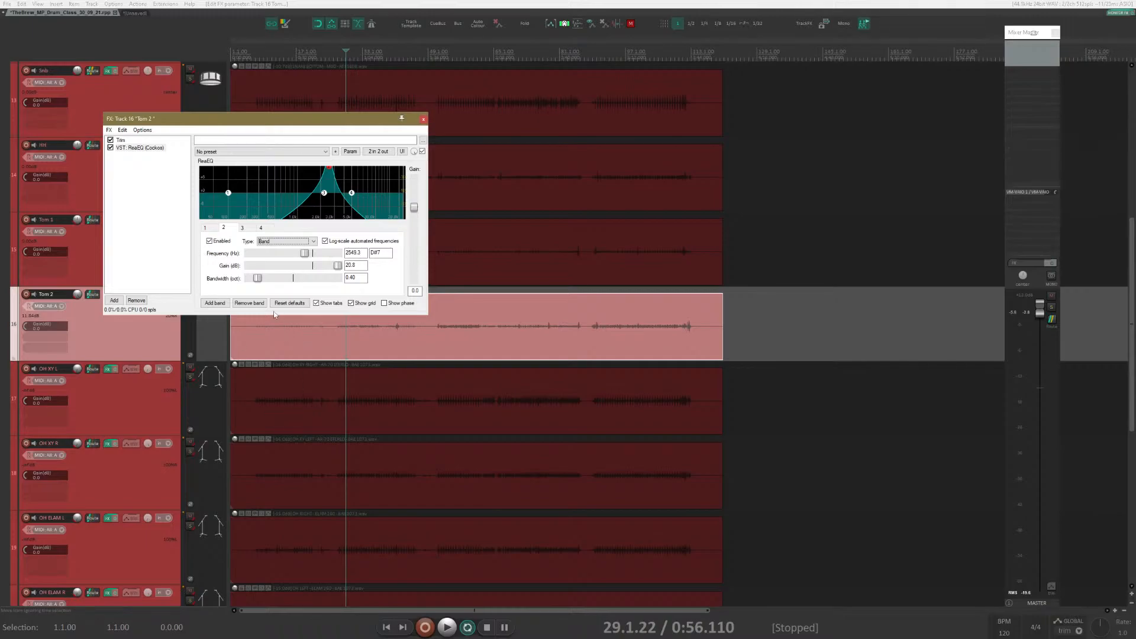
key("space")
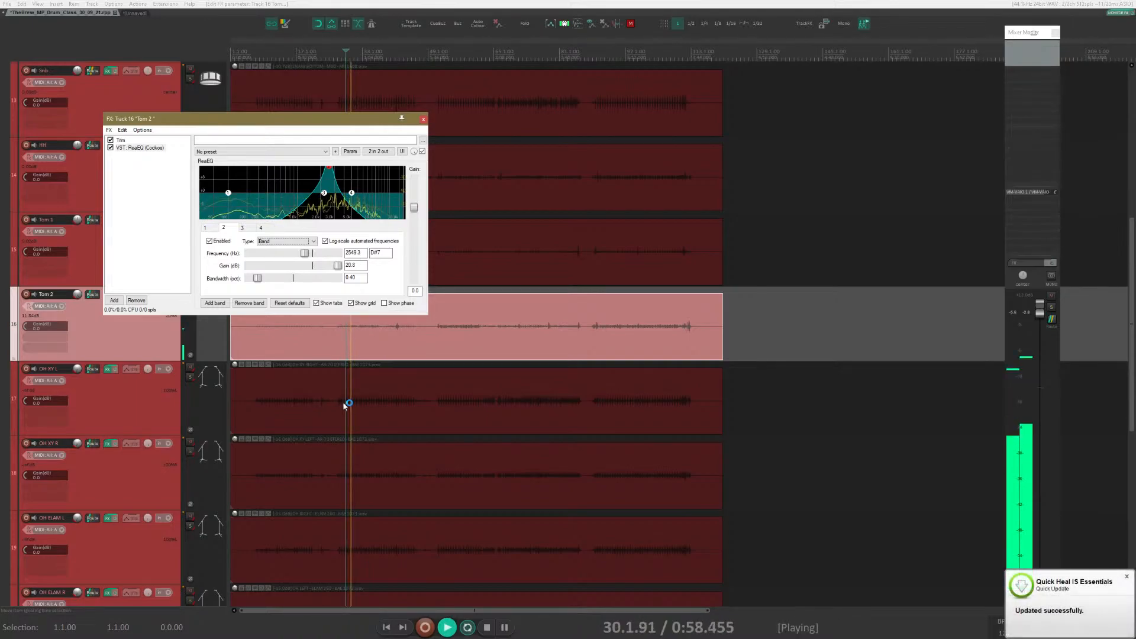
key("space")
Bypass ReaEQ to audition Tom 2 without it, remove the plugin, and close the track's effects window.
left_click(110, 147)
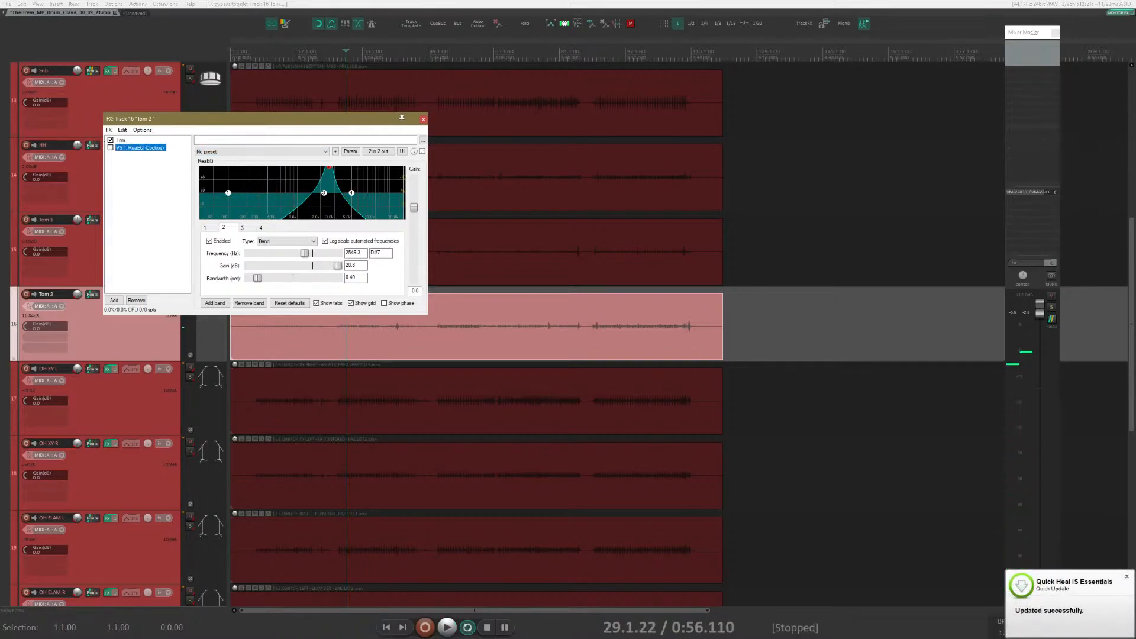
key("space")
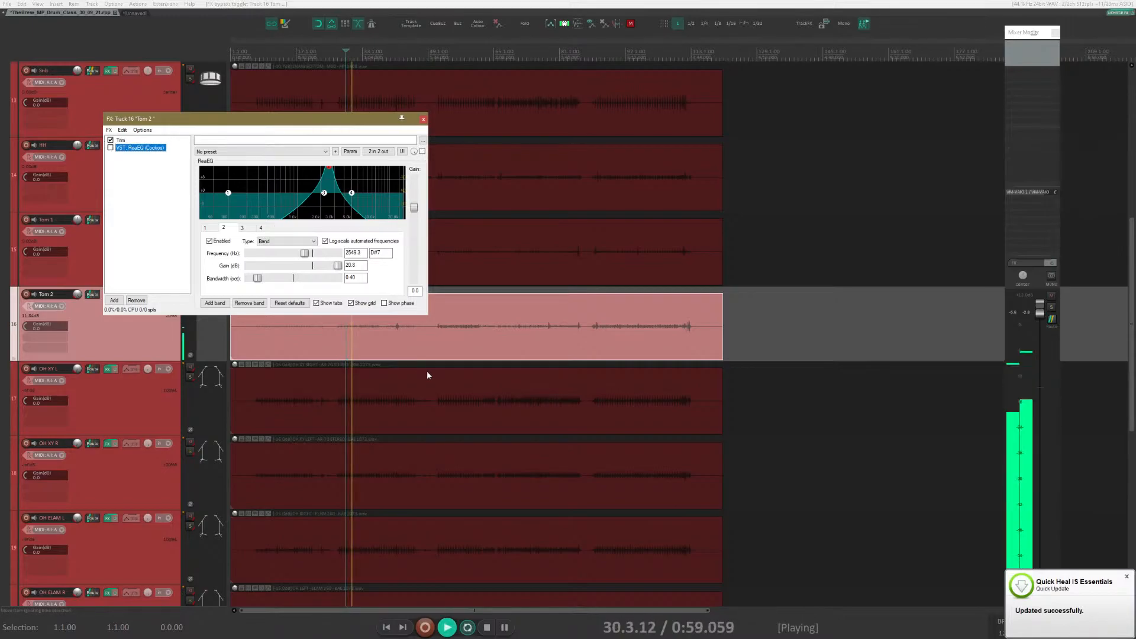
key("space")
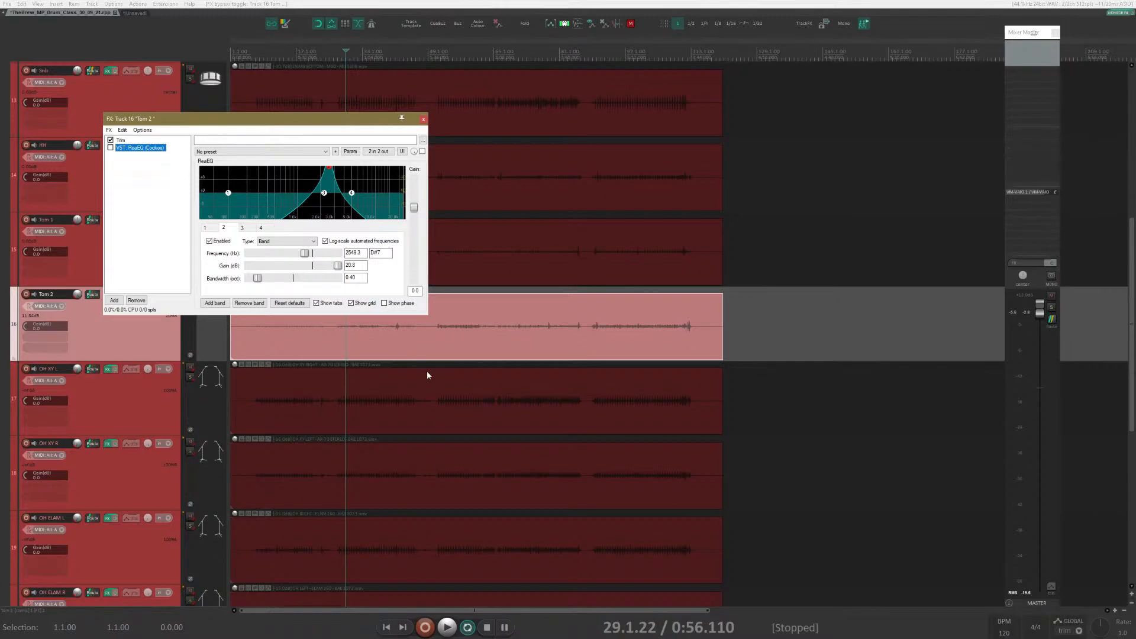
left_click(137, 300)
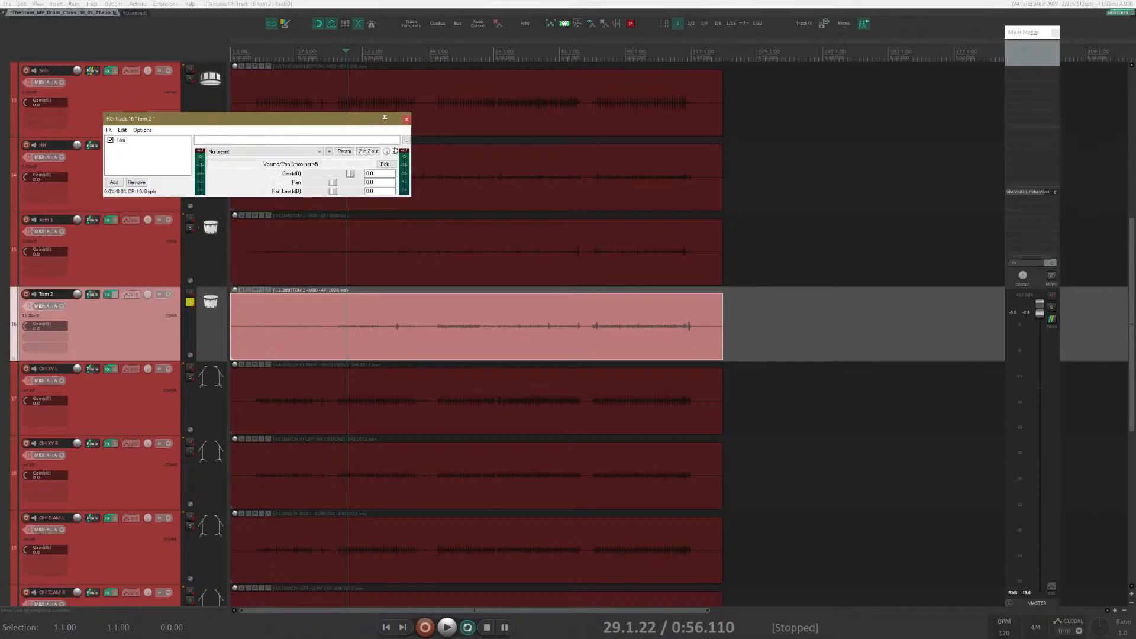
left_click(406, 119)
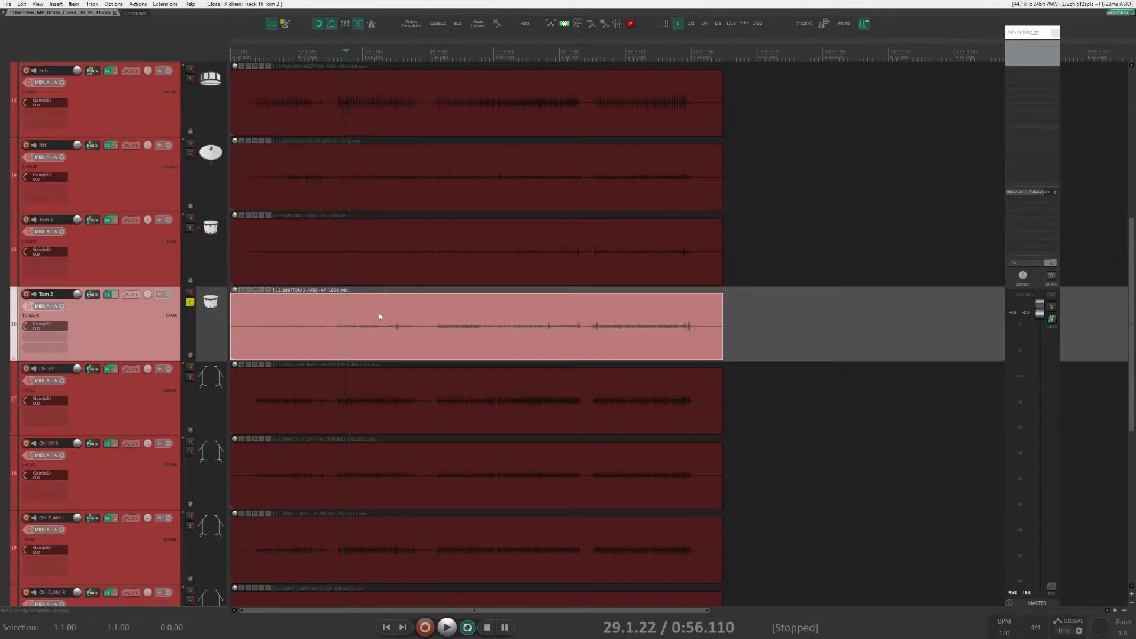
Center Tom 2's pan, reset the Tom 2 and master volumes to 0 dB, and unsolo the track.
double_click(148, 295)
double_click(1041, 310)
left_click(192, 304)
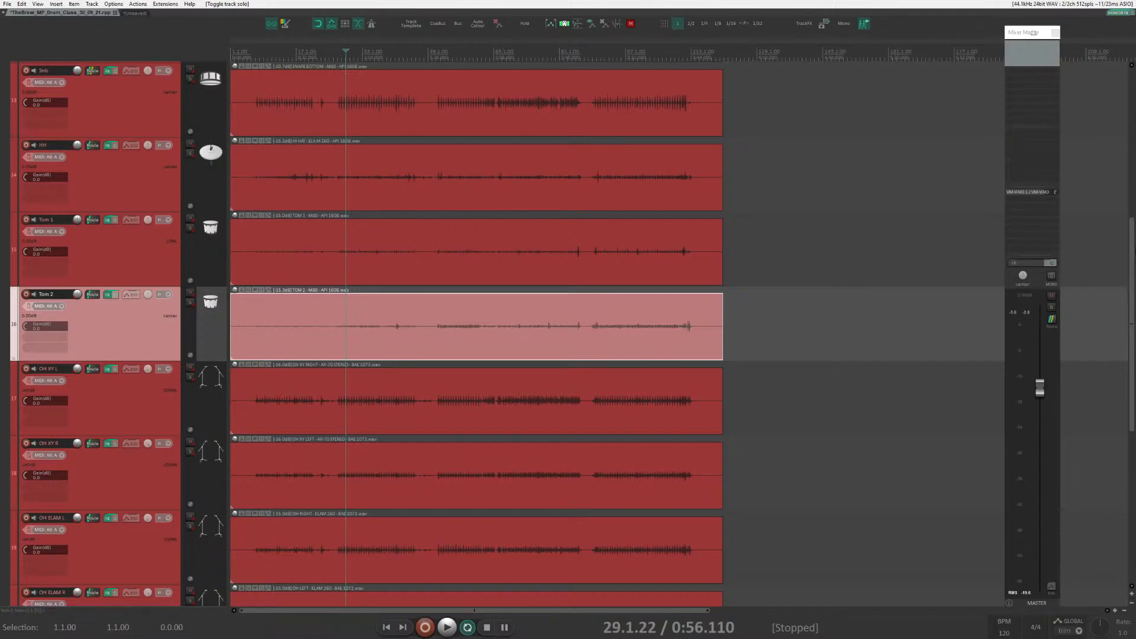
Place the edit cursor just before the Tom 2 hit near bar 40.
mouse_move(1133, 320)
left_mouse_down()
mouse_move(1132, 224)
mouse_move(1132, 309)
left_mouse_up()
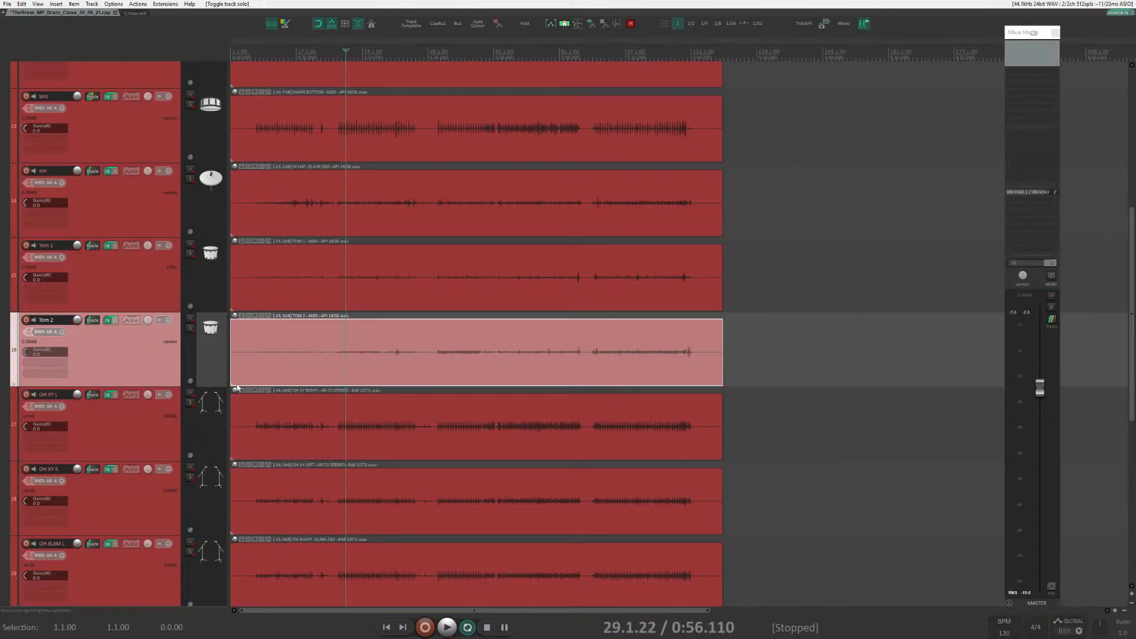
left_click(388, 369)
left_click(394, 352)
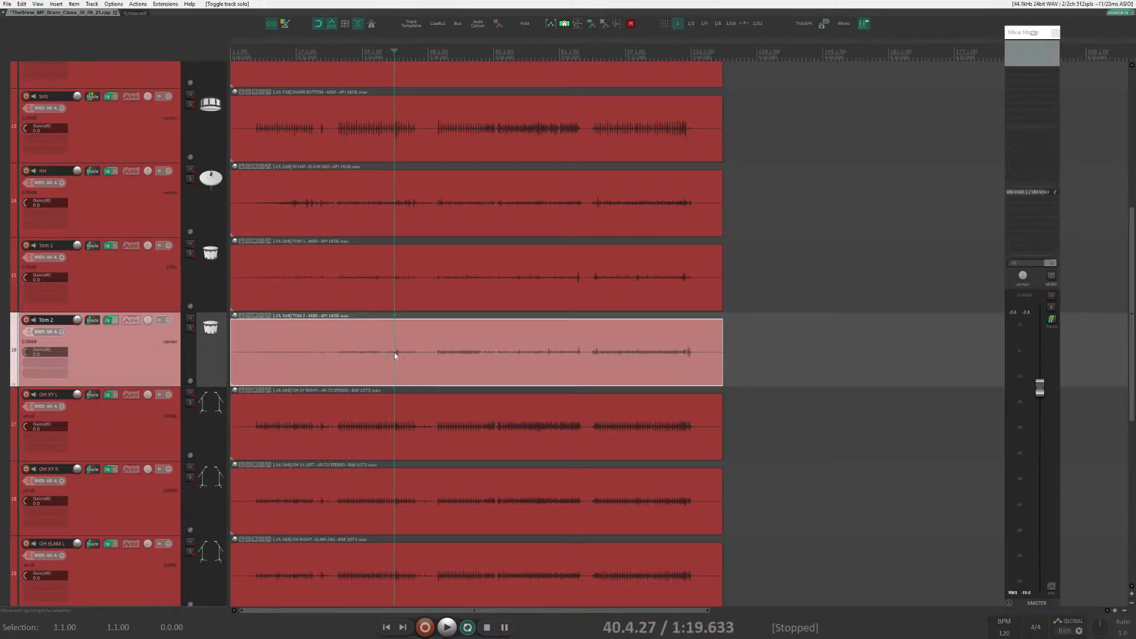
Inspect the Tom 2 hit near bar 41 up close, placing the edit cursor just before it.
scroll(394, 353, "up", 6)
left_click(698, 354)
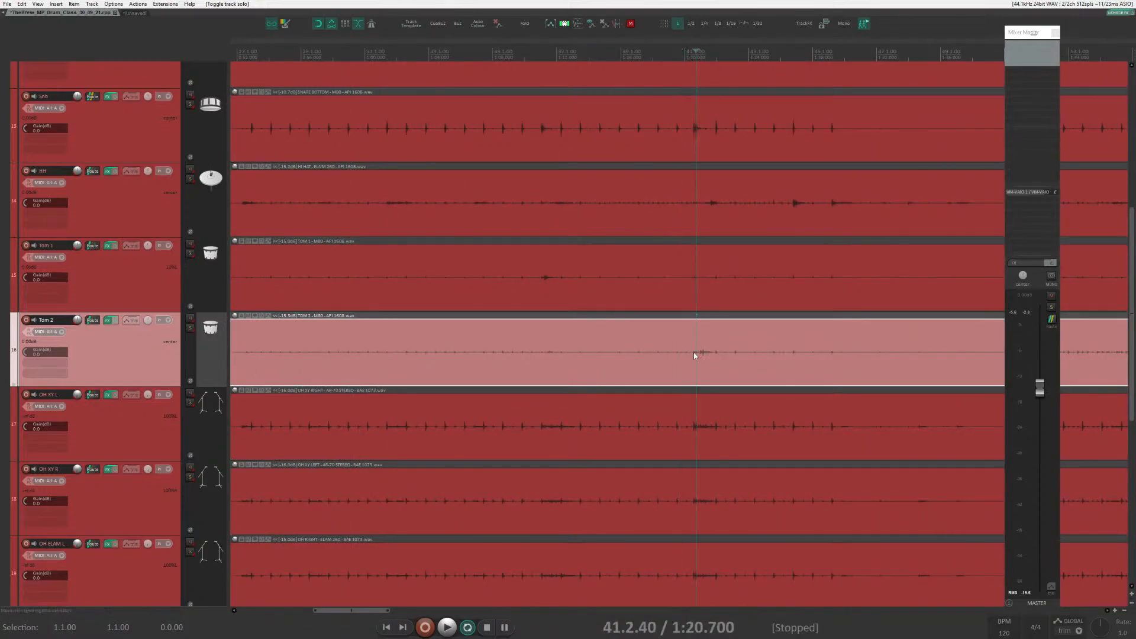
left_click(690, 352)
scroll(693, 368, "down", 6)
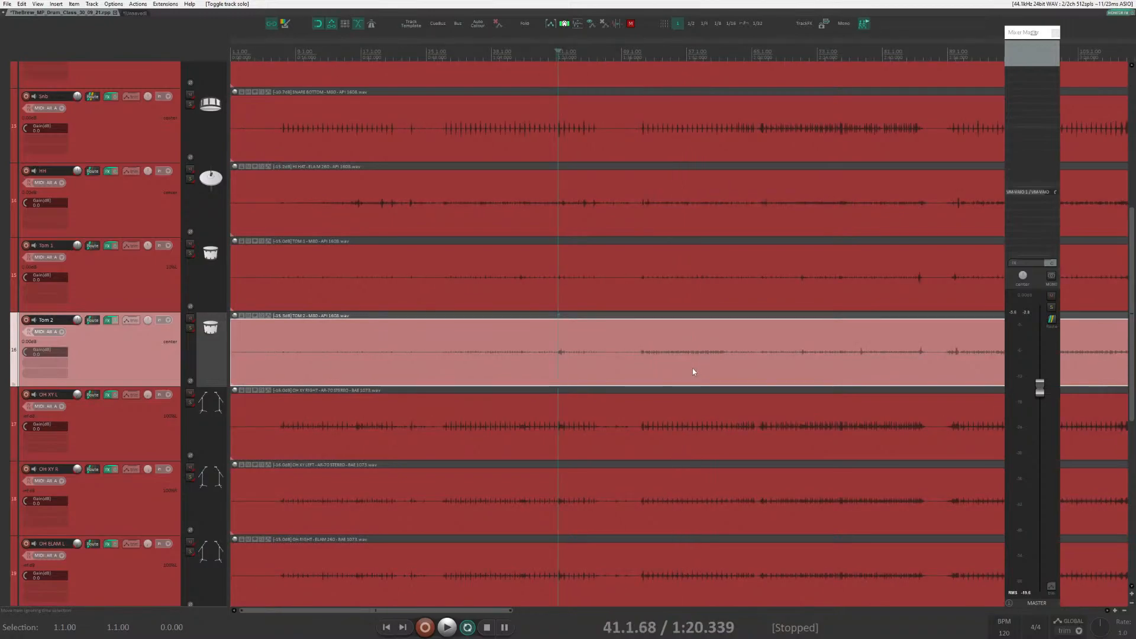
scroll(689, 370, "down", 5)
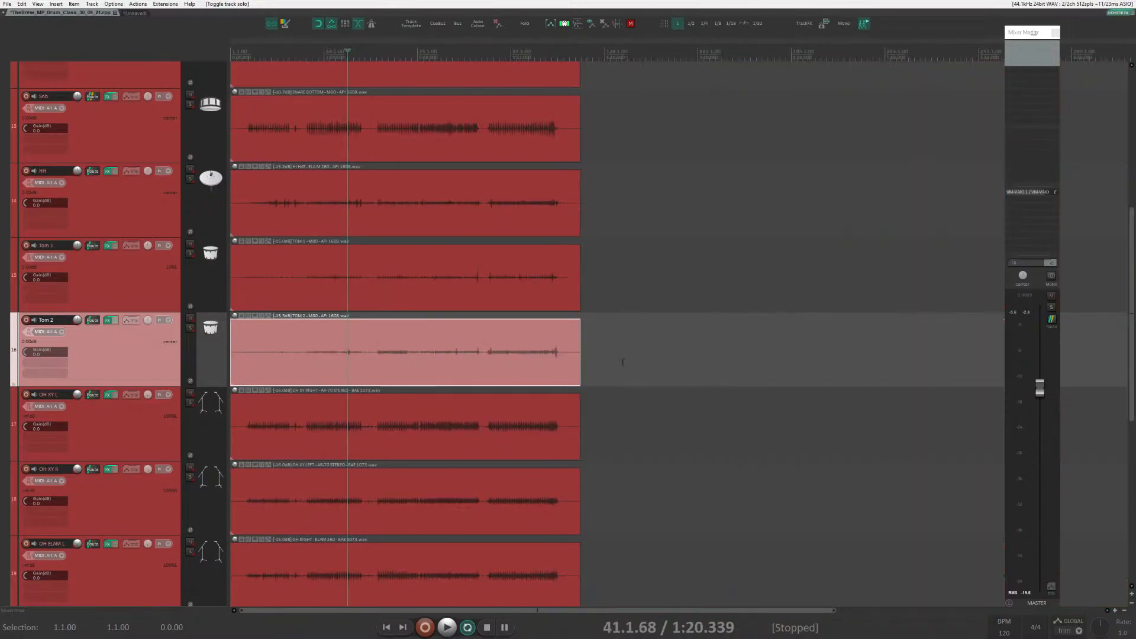
Split the Tom 1 recording just before the hit near bar 83 and delete the part before the split.
left_click(473, 277)
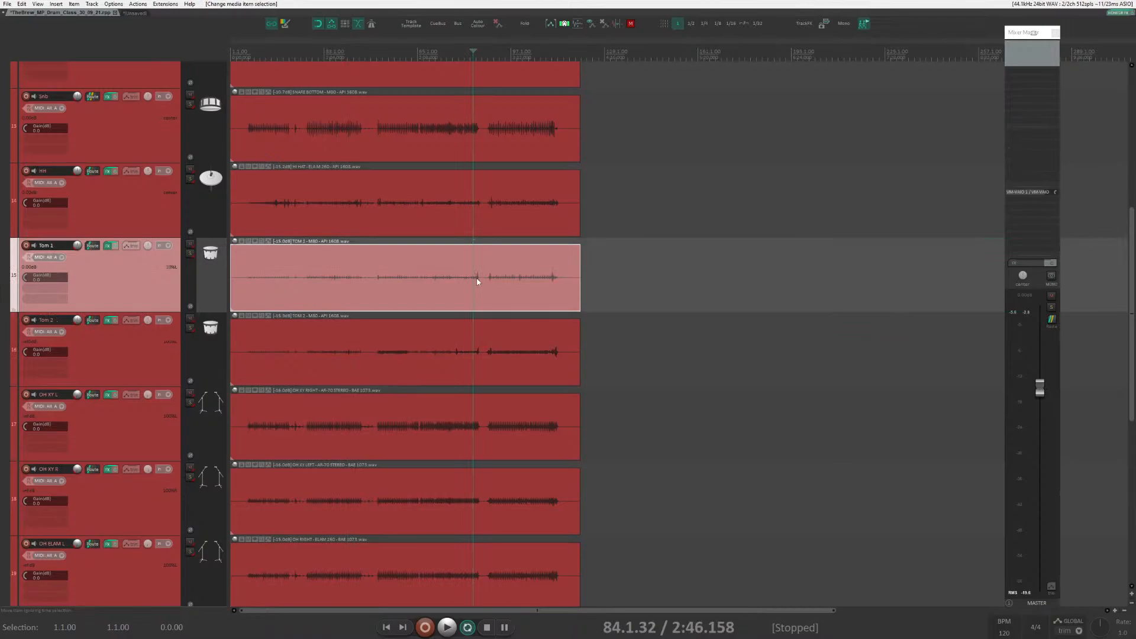
left_click(472, 283)
key("s")
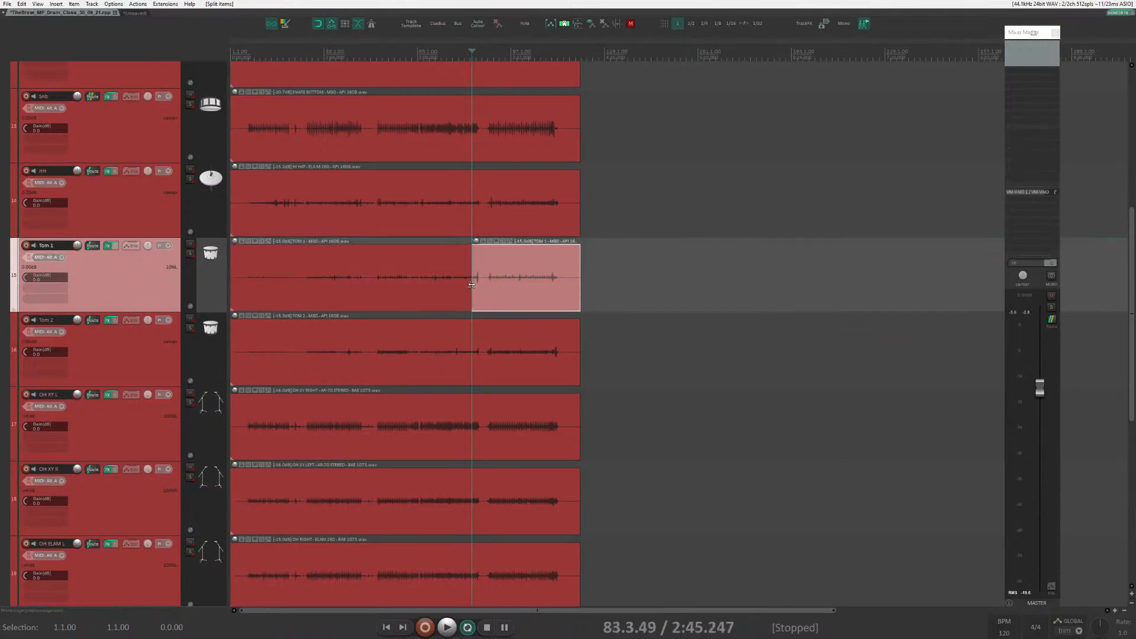
left_click(466, 279)
key("Delete")
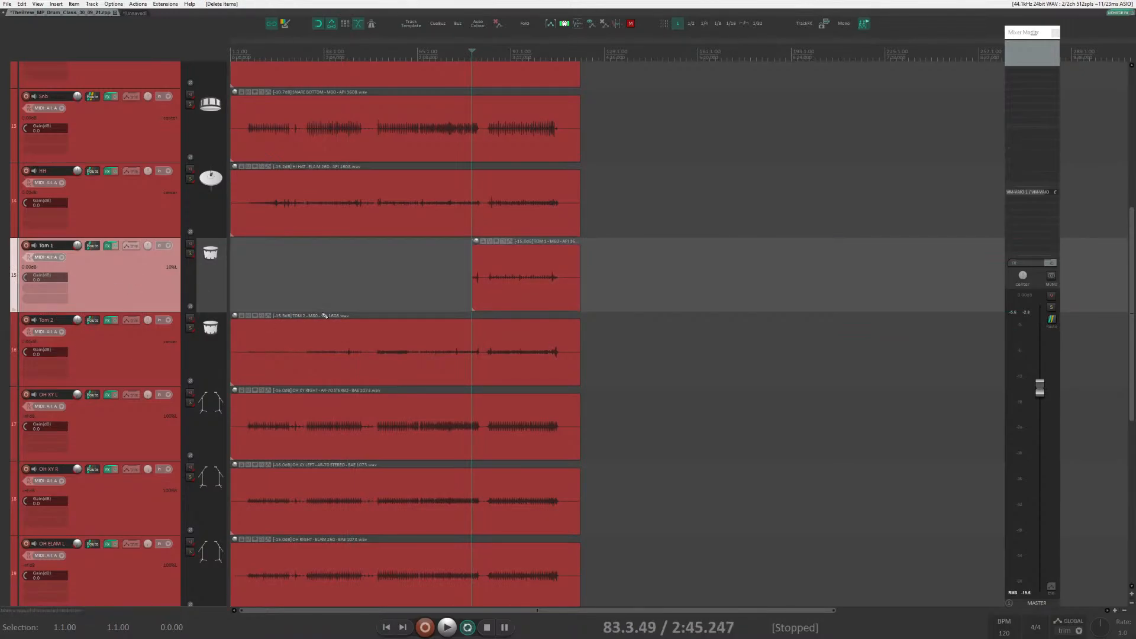
Undo the split and deletion on the Tom 1 track so the full audio item is restored.
key("ctrl+z")
key("ctrl+z")
key("ctrl+z")
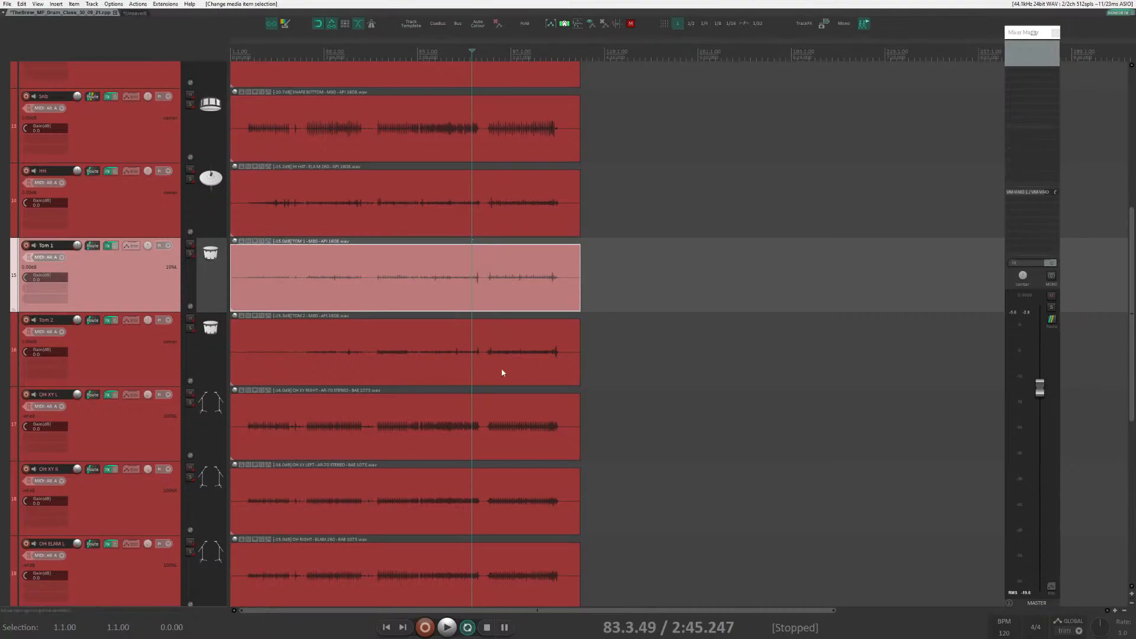
Select the Tom 2 item and place the edit cursor right at its tom hit, at 85.3.55.
left_click(479, 367)
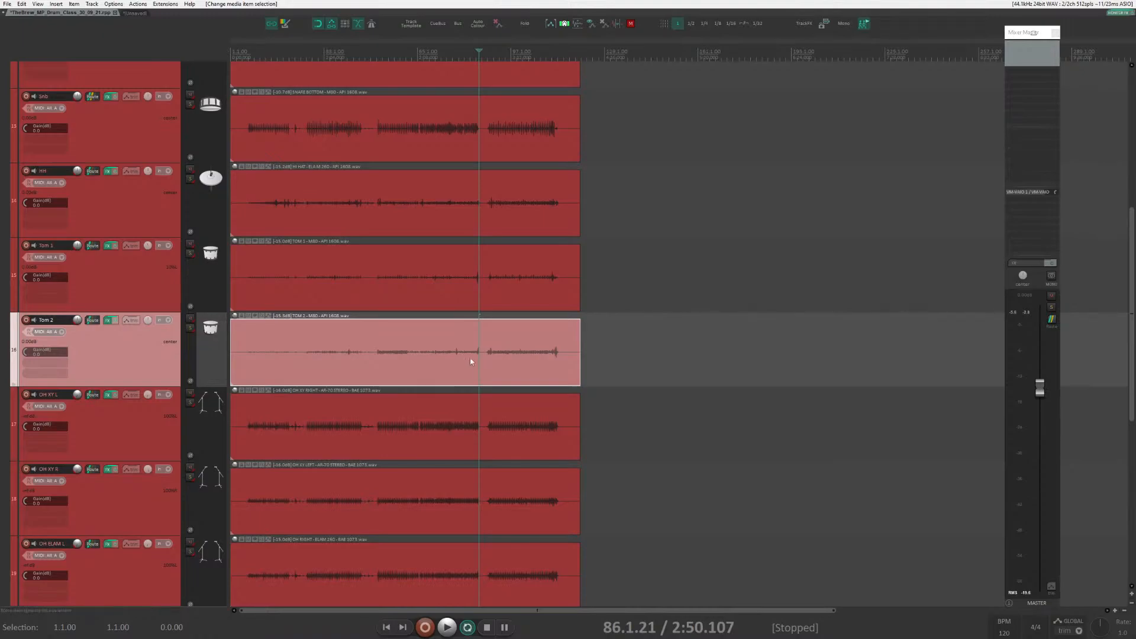
left_click(468, 357)
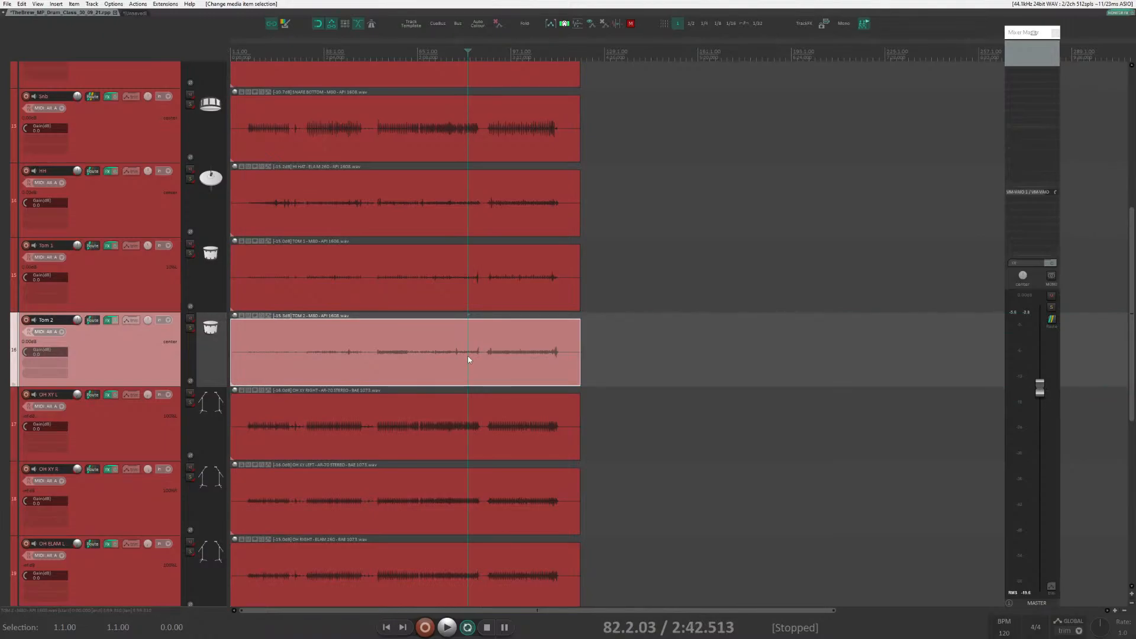
left_click(468, 357)
scroll(498, 367, "up", 6)
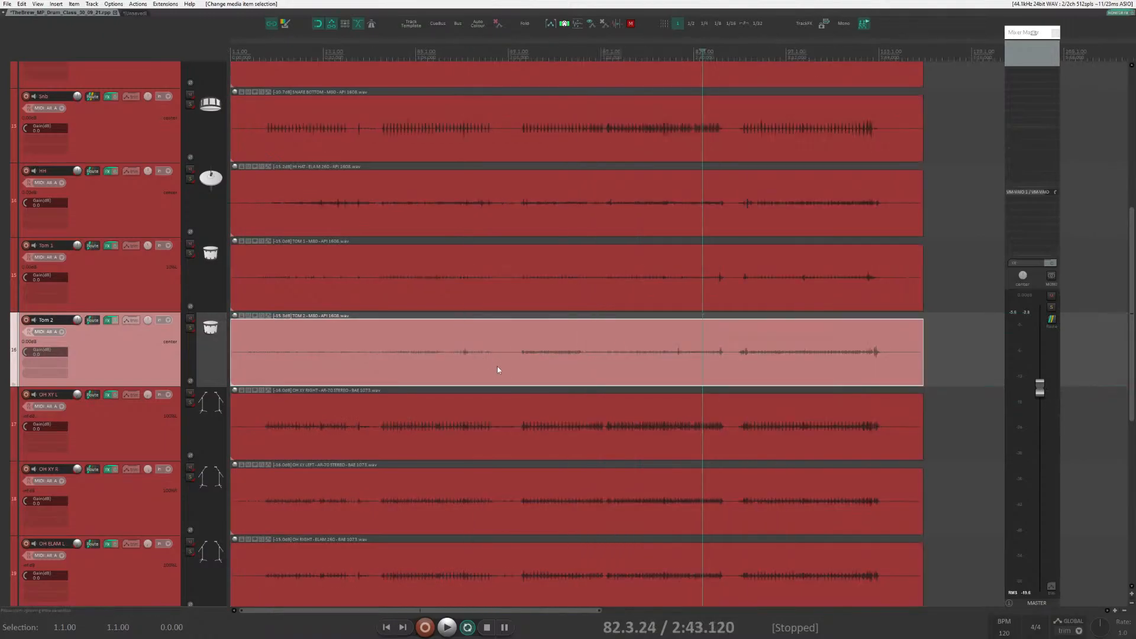
scroll(659, 375, "up", 5)
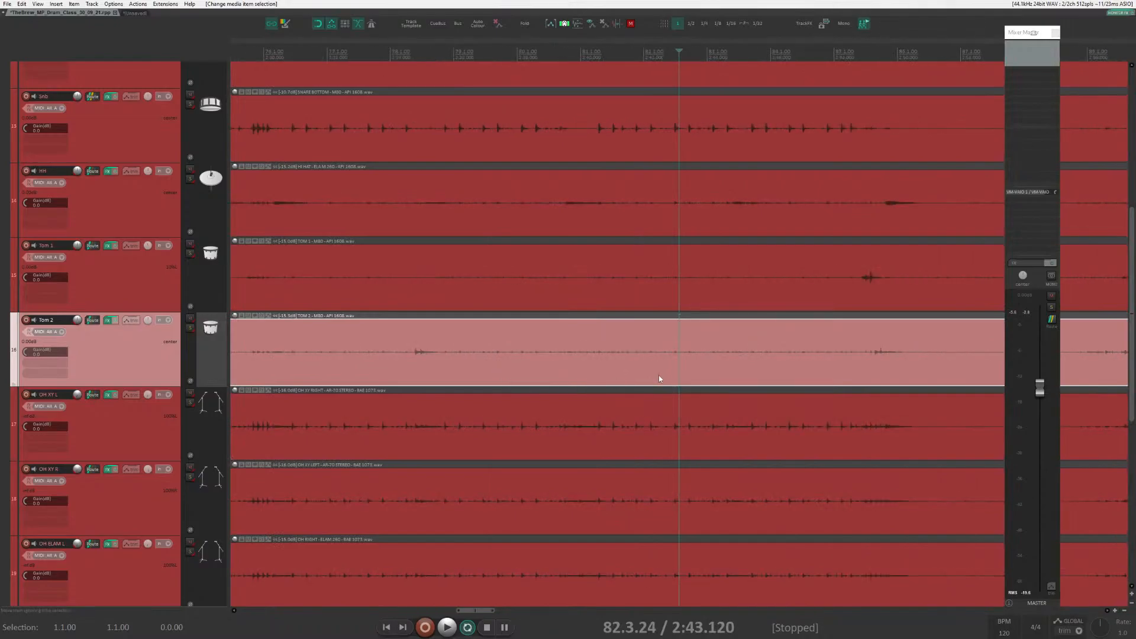
left_click(779, 350)
scroll(731, 374, "up", 2)
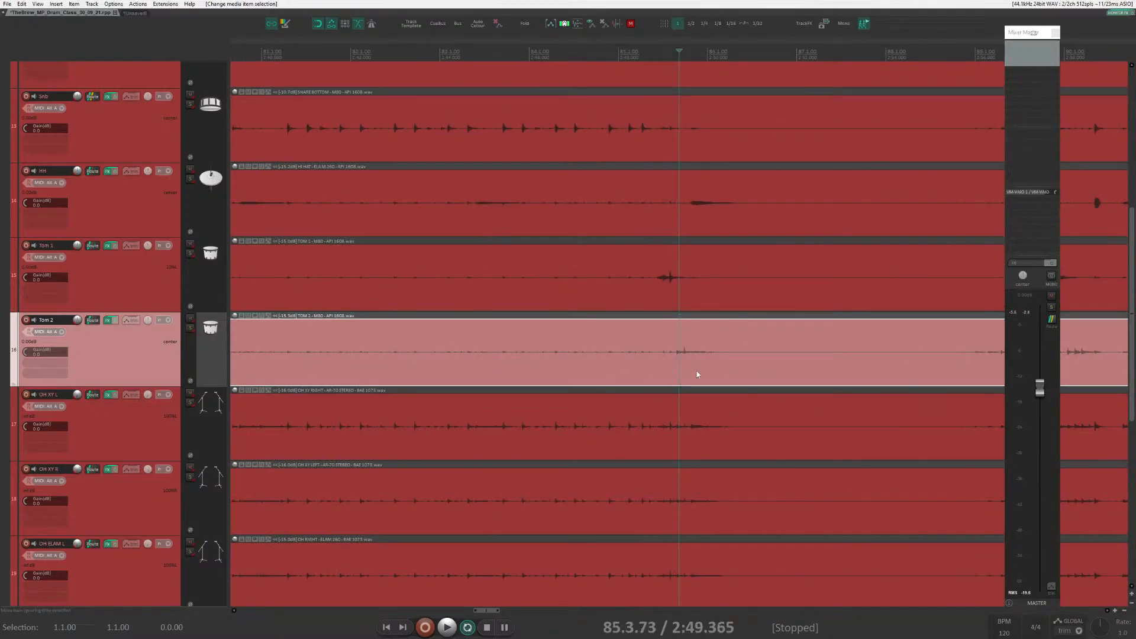
left_click(678, 357)
left_click(671, 366)
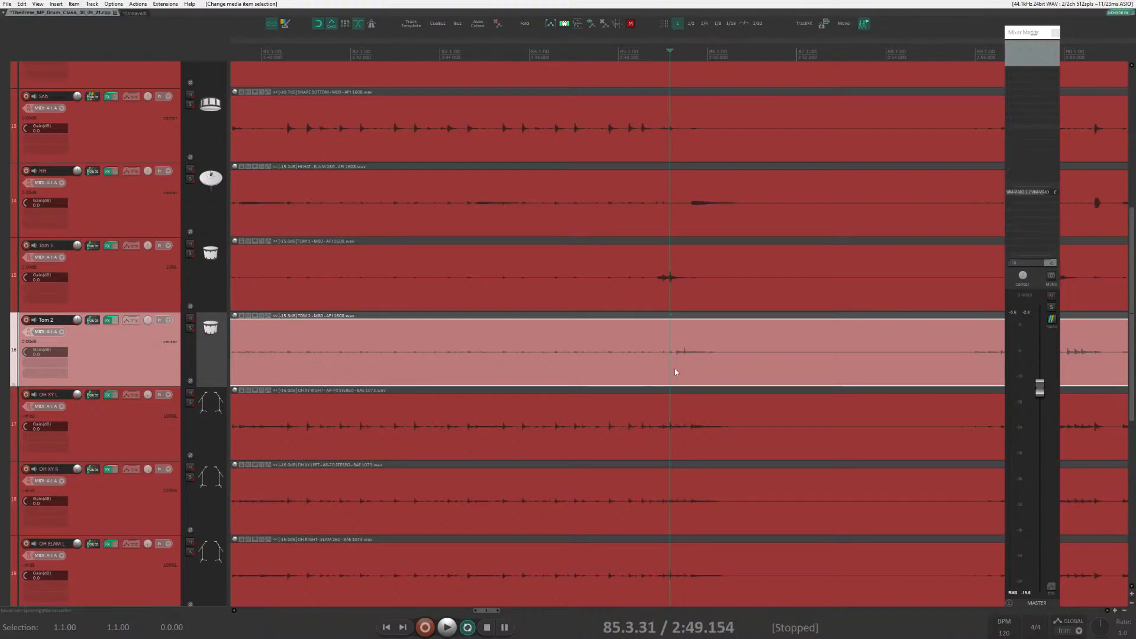
left_click(676, 371)
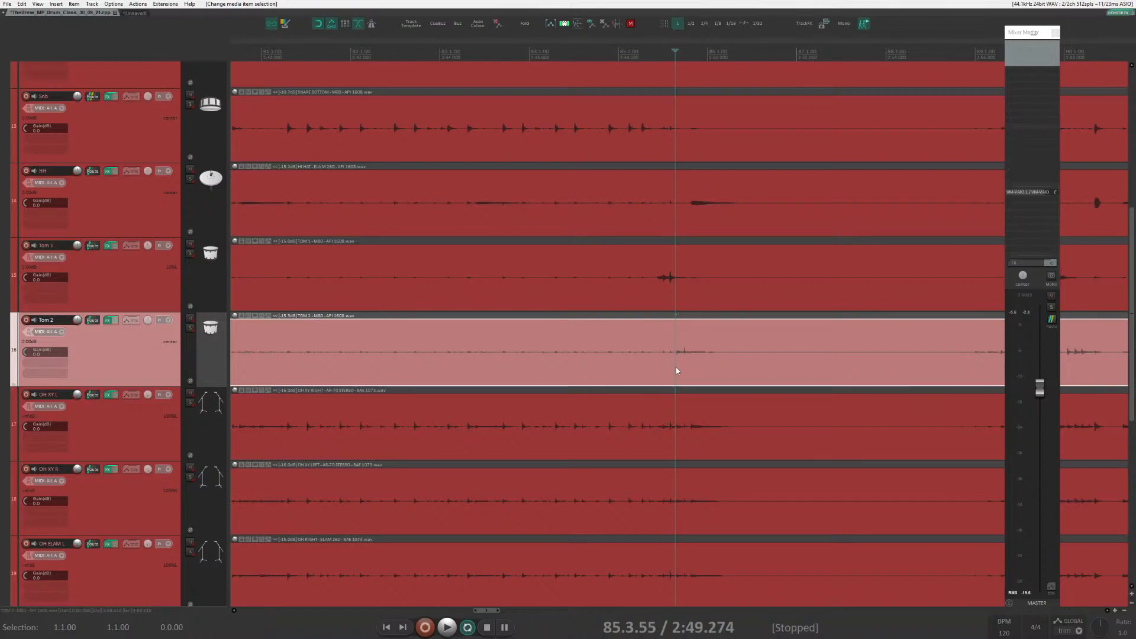
Activate the take volume envelope for the Tom 2 item through its take envelope settings.
right_click(677, 371)
mouse_move(703, 69)
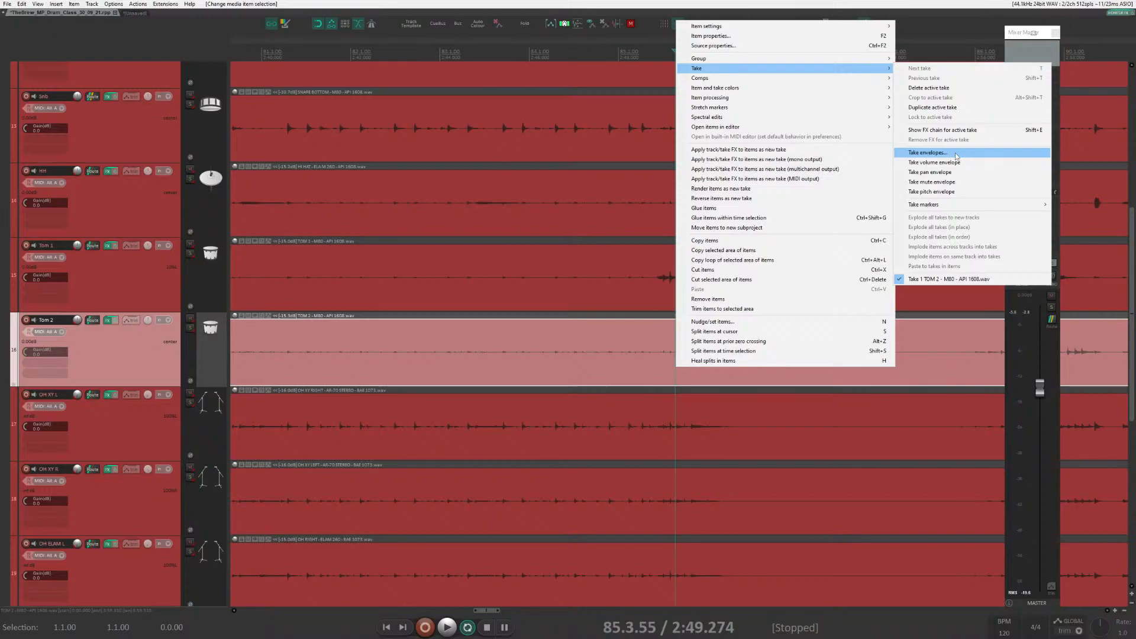
left_click(928, 153)
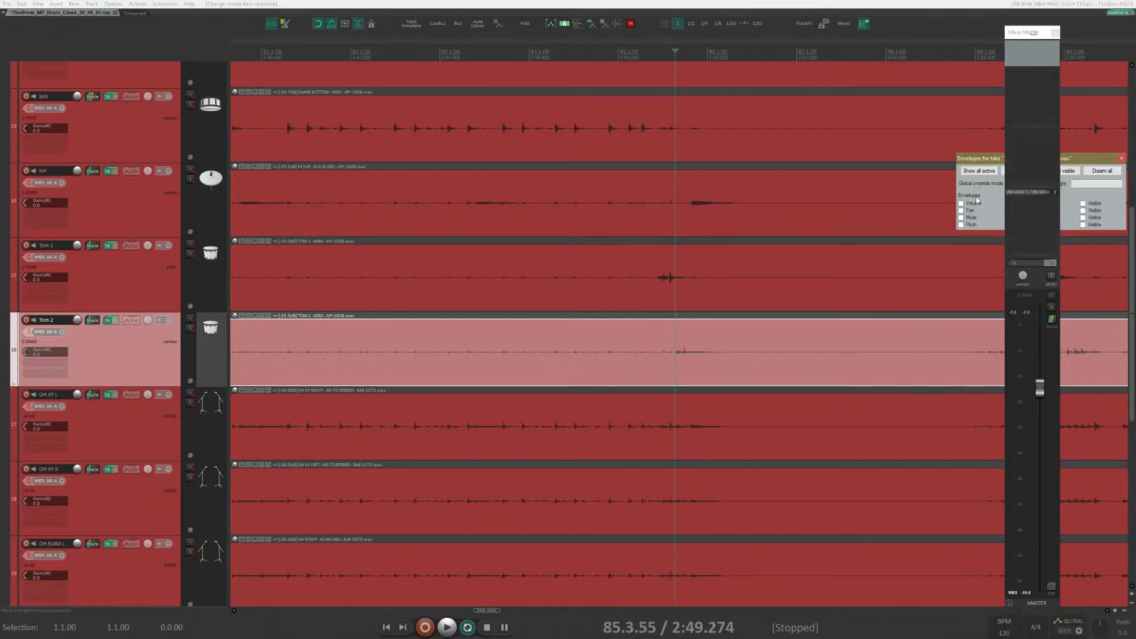
left_click(961, 203)
Add two volume envelope points just before the Tom 2 hit and lower the envelope section ahead of them.
left_click(679, 363)
scroll(690, 365, "up", 5)
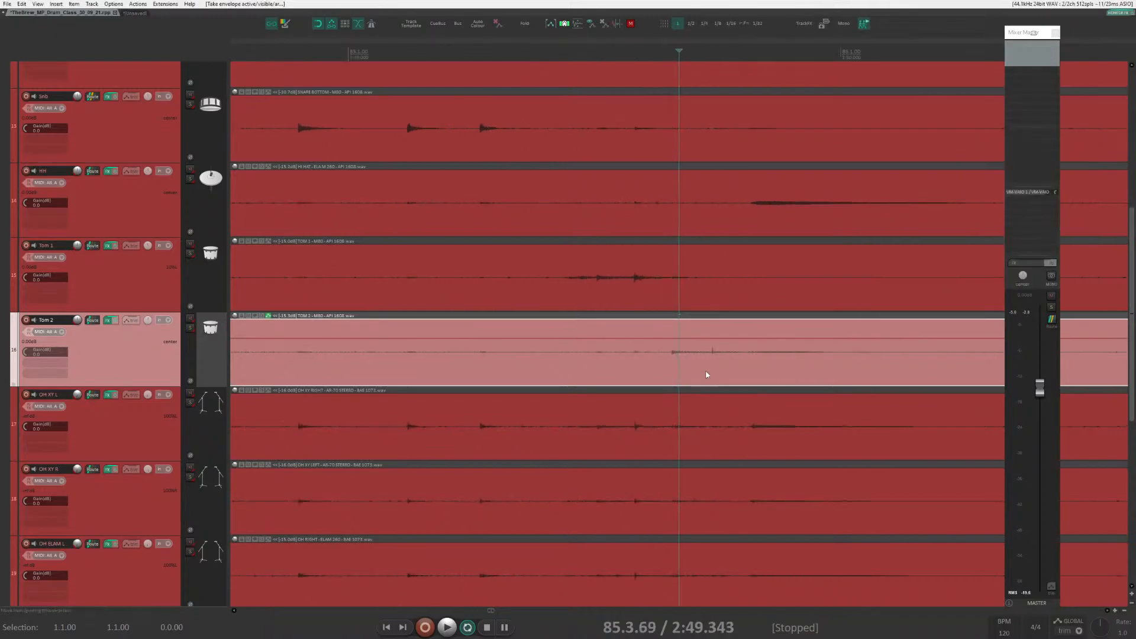
left_click(649, 339, "shift")
left_click(664, 339, "shift")
left_click_drag(594, 339, 616, 348)
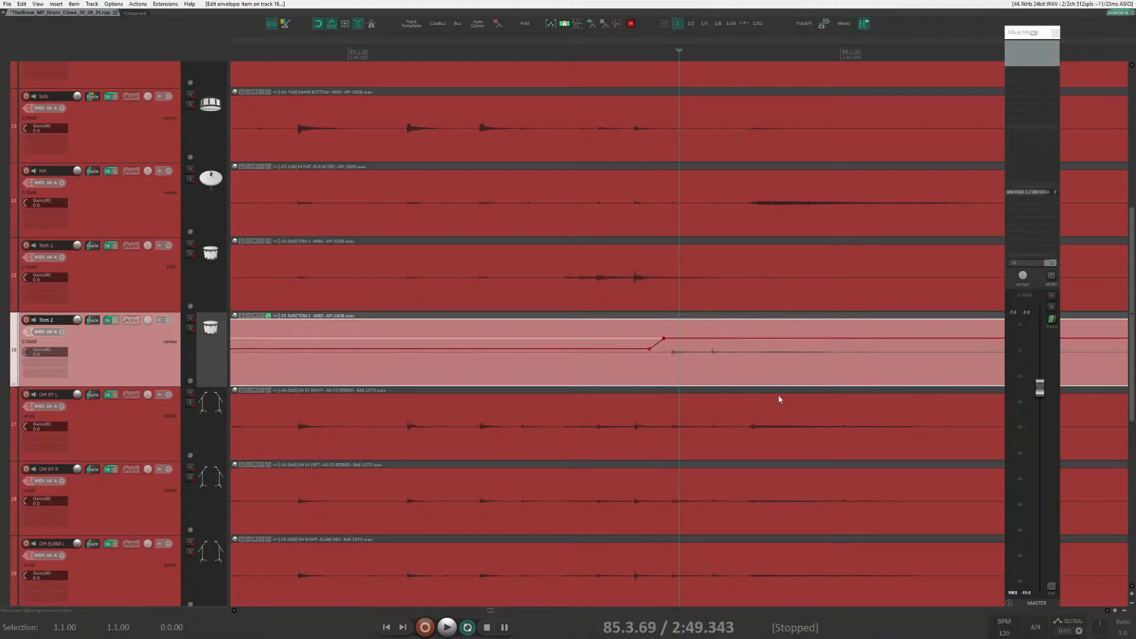
Examine the Tom 2 waveform and volume envelope around the tom hit, up close and in a wider context.
scroll(694, 383, "down", 4)
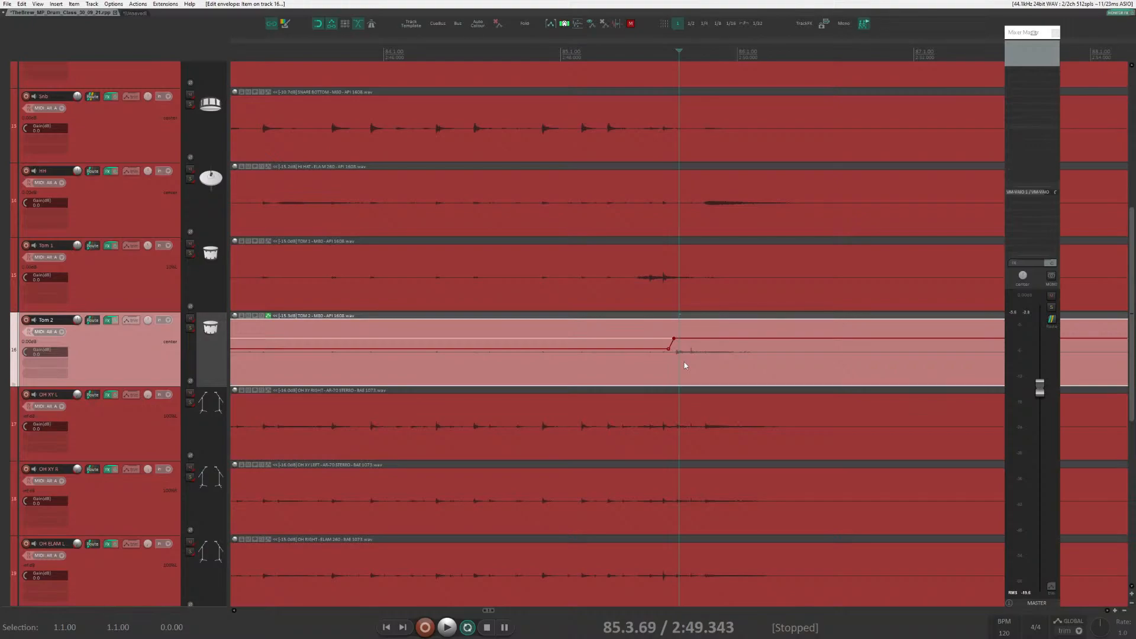
left_click(651, 370)
scroll(665, 374, "up", 6)
scroll(753, 374, "down", 3)
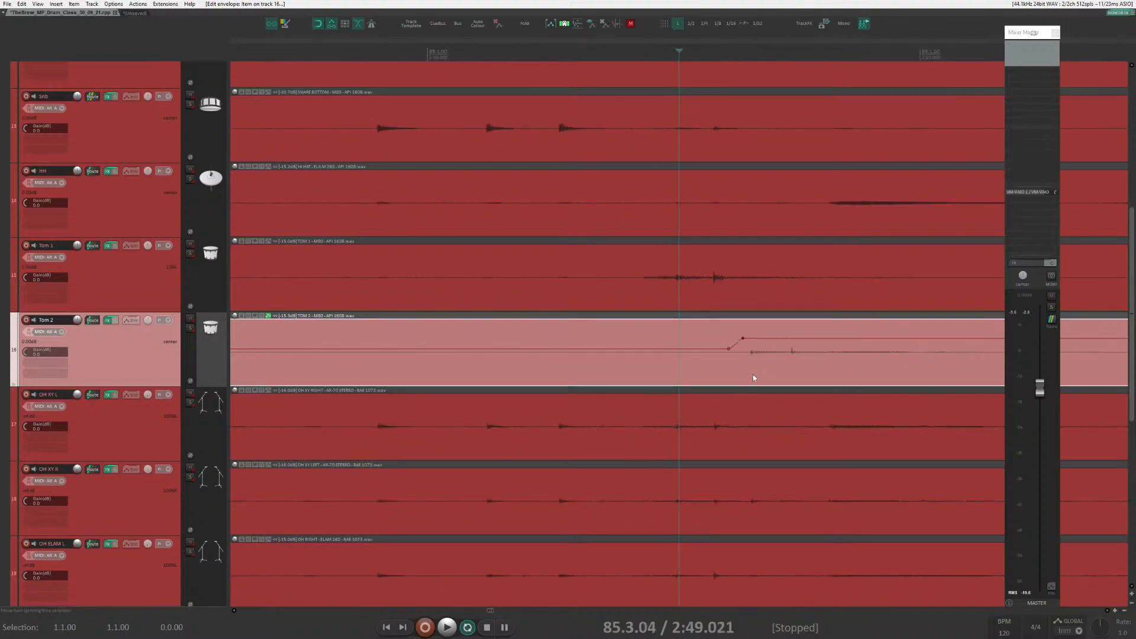
scroll(733, 391, "up", 5)
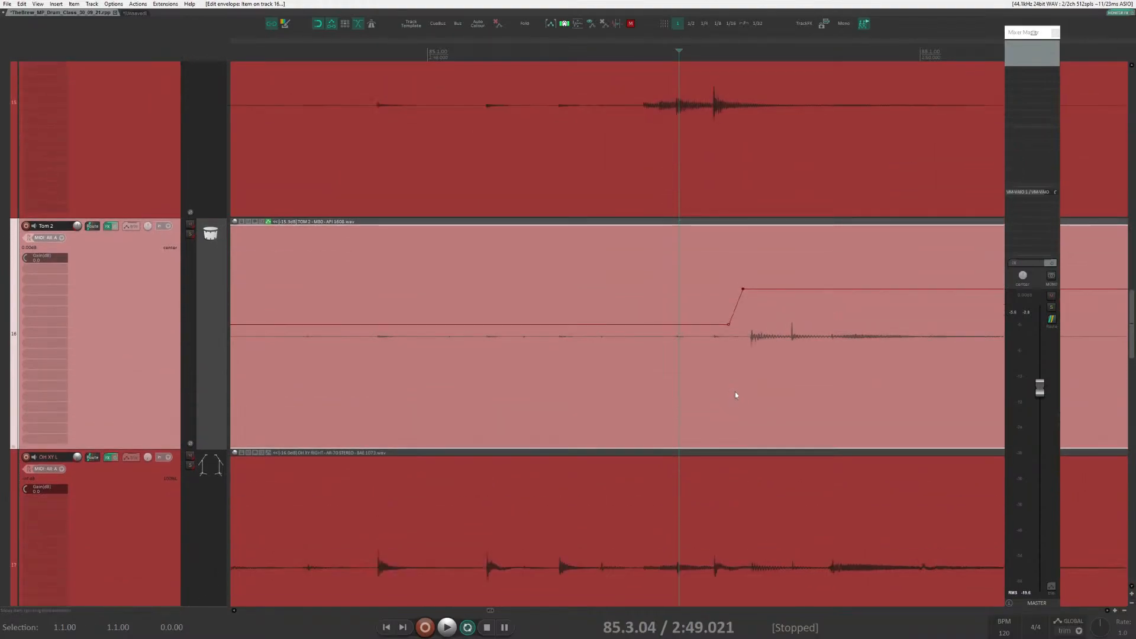
scroll(743, 393, "up", 2)
scroll(769, 393, "down", 4)
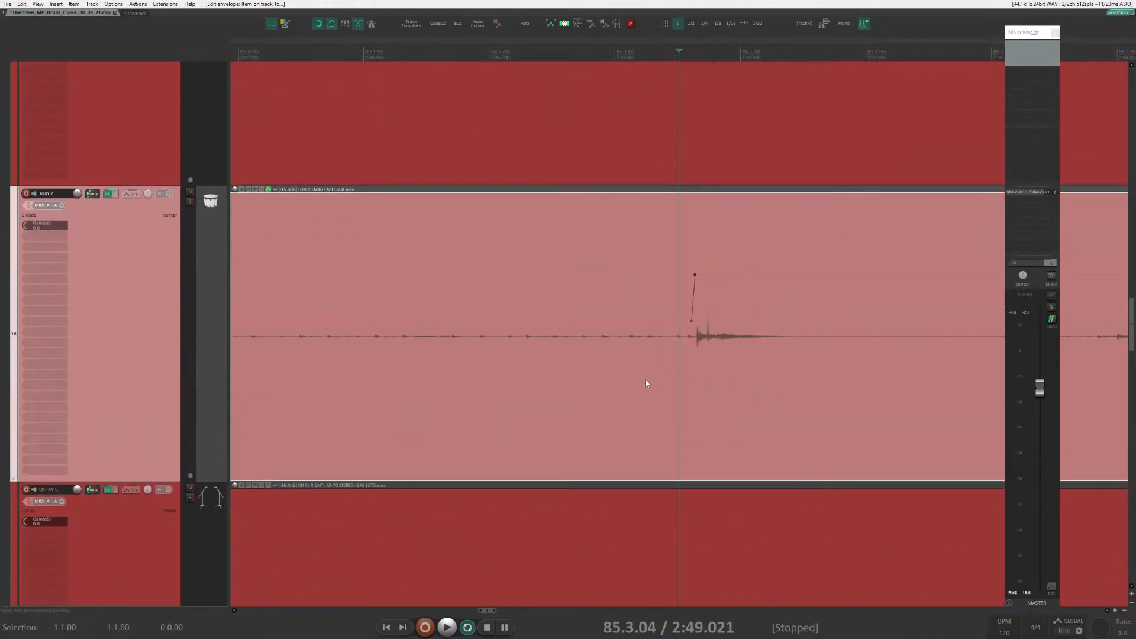
scroll(581, 406, "down", 4)
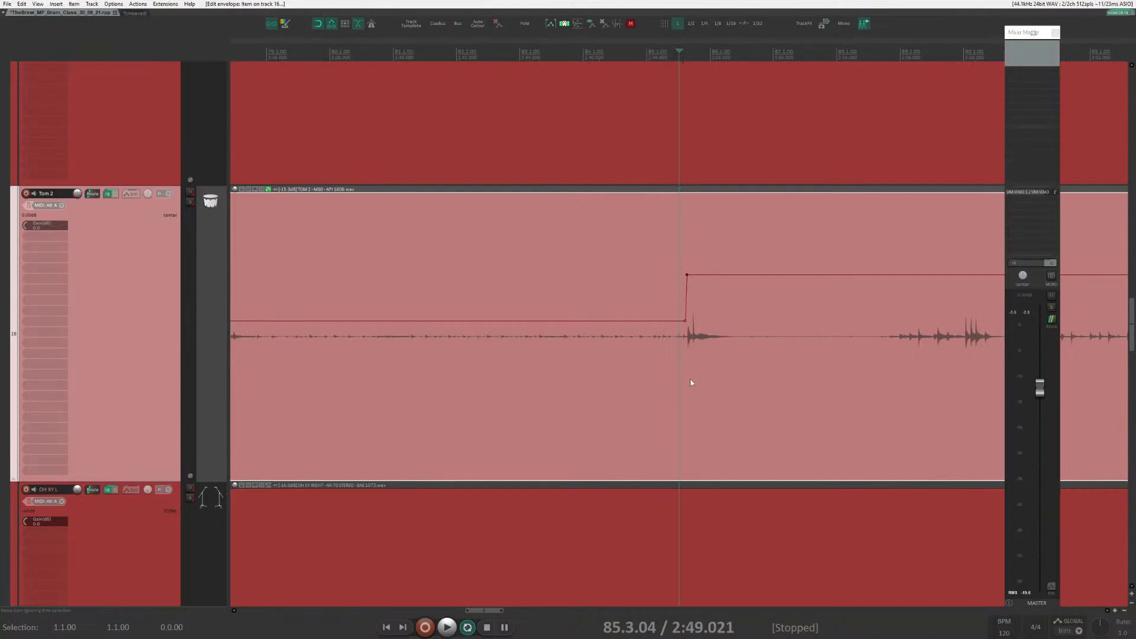
Undo the envelope reduction before the Tom 2 hit and lower that section again, slightly further down.
scroll(719, 359, "up", 7)
key("ctrl+z")
key("ctrl+z")
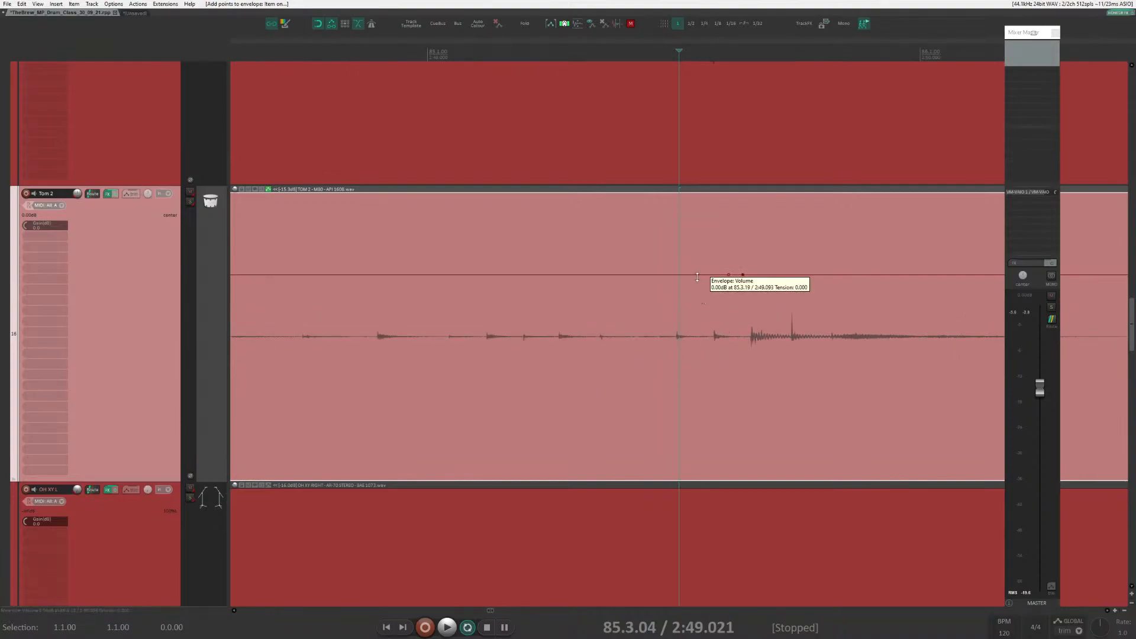
left_click_drag(697, 277, 695, 298)
scroll(714, 348, "down", 3)
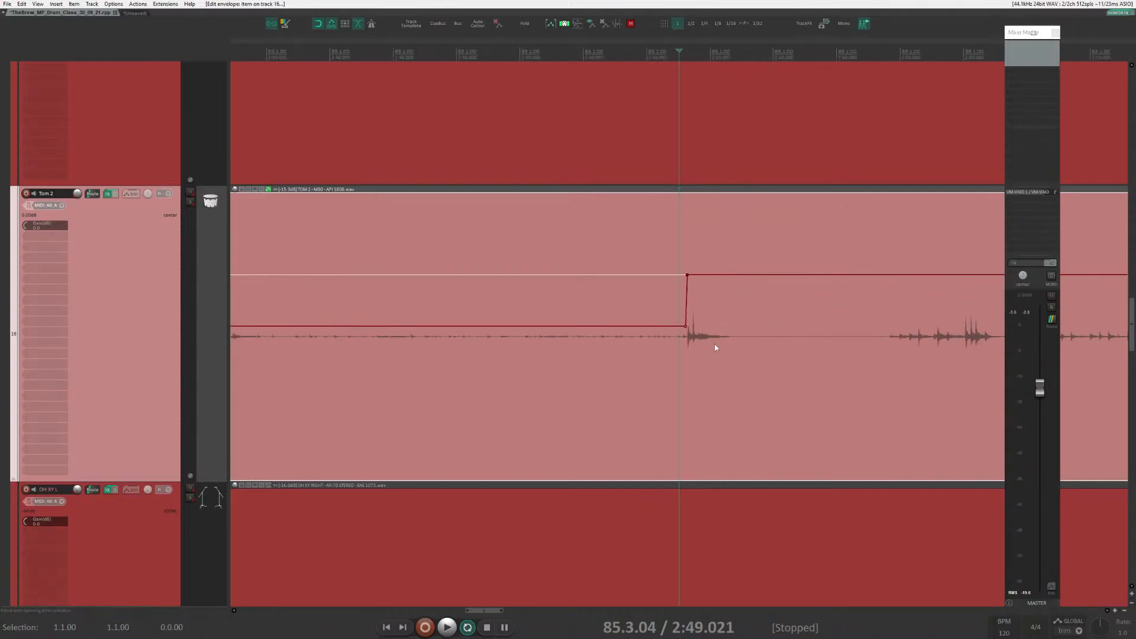
Delete the envelope points at the Tom 2 hit, and undo both the deletion and the volume reduction.
scroll(715, 347, "down", 4)
key("Delete")
right_click(562, 396)
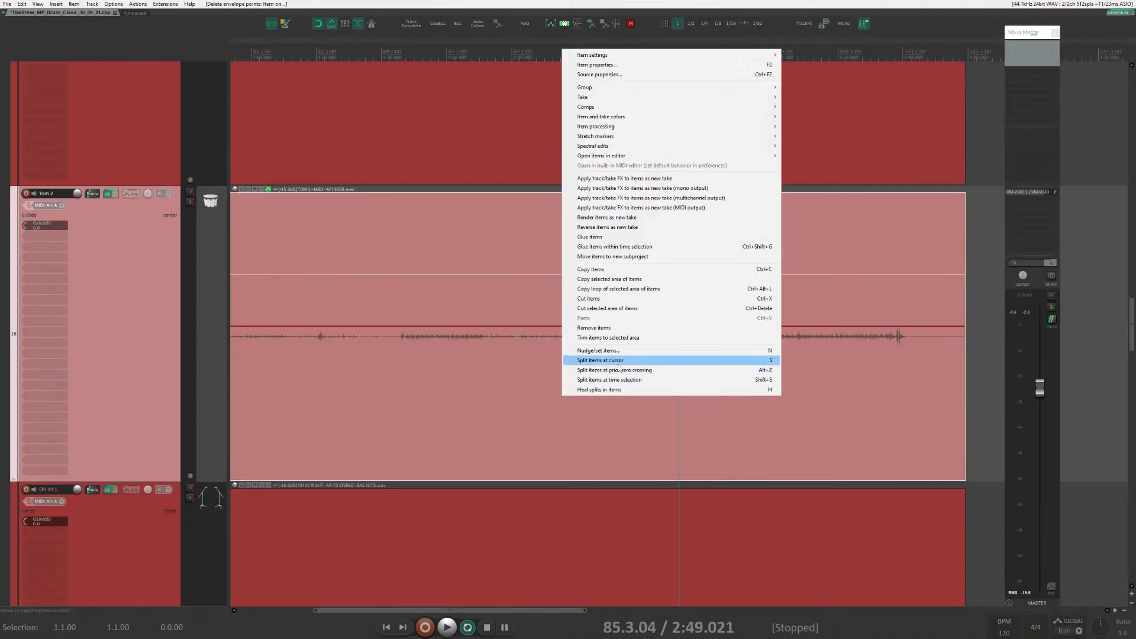
left_click(509, 357)
scroll(531, 336, "down", 4)
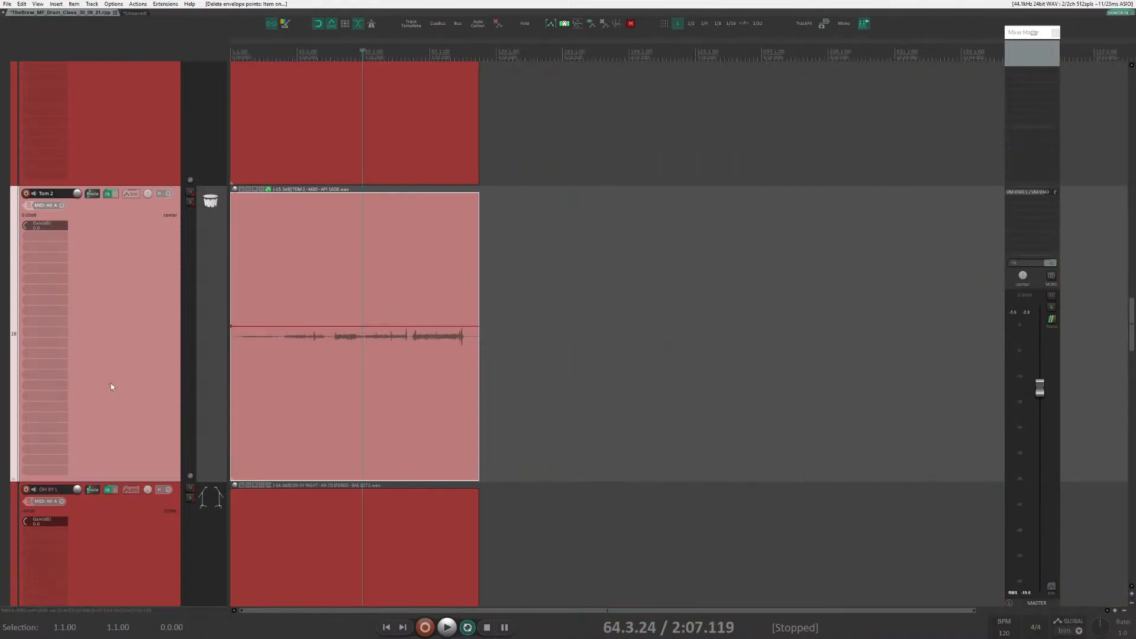
key("ctrl+z")
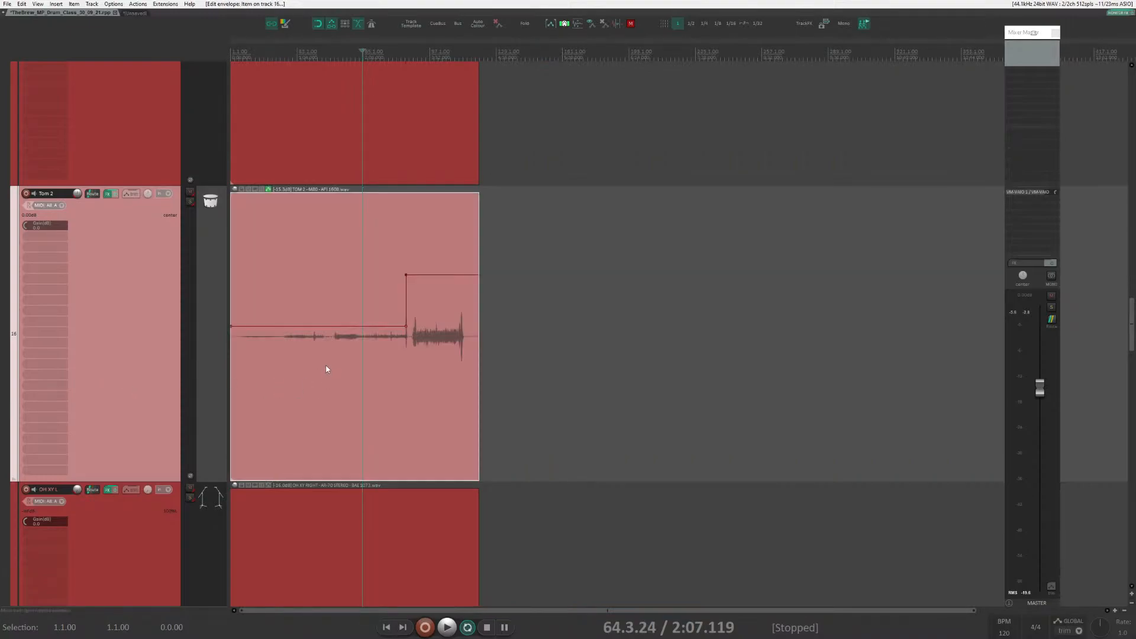
key("ctrl+z")
Try to delete the envelope points enclosed by a selection around the Tom 2 hit, and undo the deletion.
left_click_drag(436, 261, 382, 297)
key("Delete")
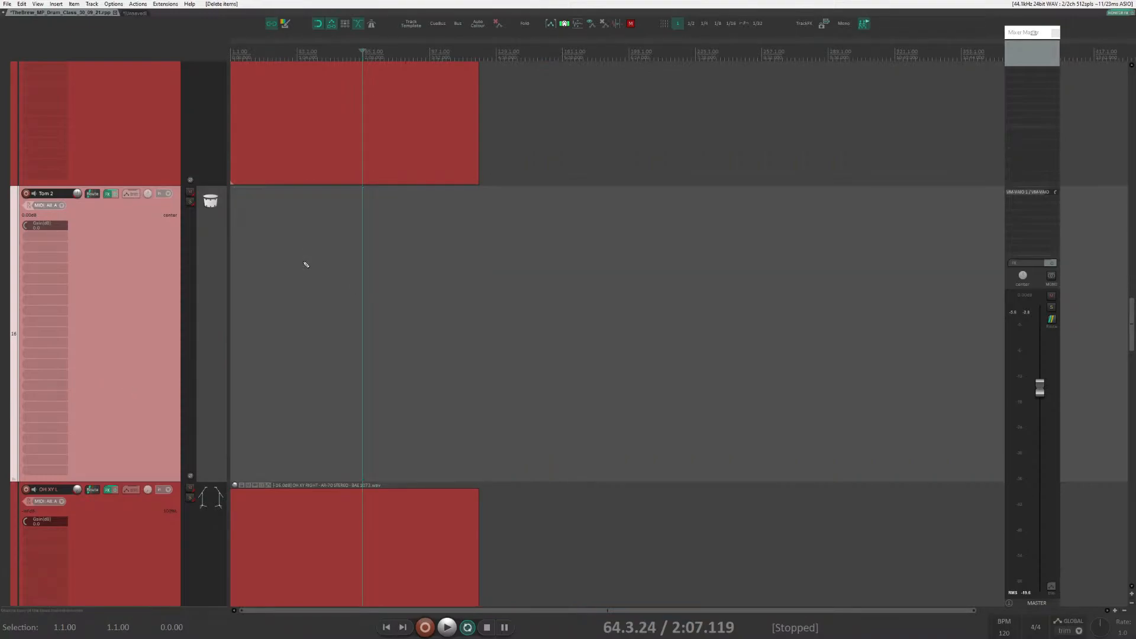
key("ctrl+z")
Turn off the take volume envelope on the Tom 2 item.
right_click(333, 310)
mouse_move(386, 342)
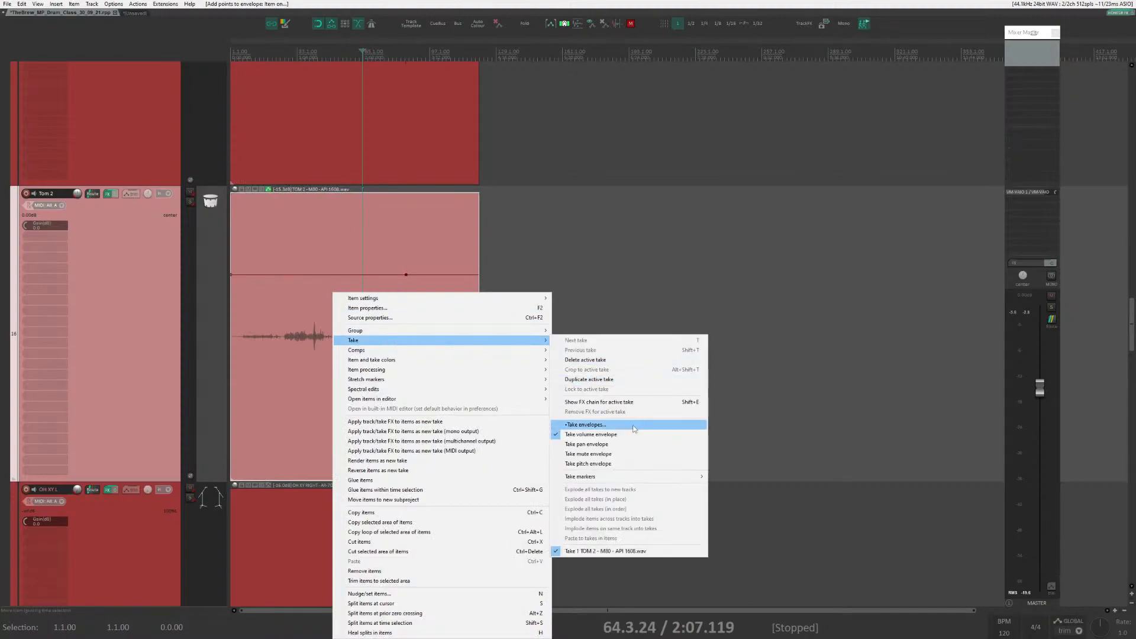
left_click(635, 437)
Move the edit cursor to 73.2.03 on the Tom 2 item and close the floating mixer master window.
left_click(382, 330)
scroll(383, 330, "up", 3)
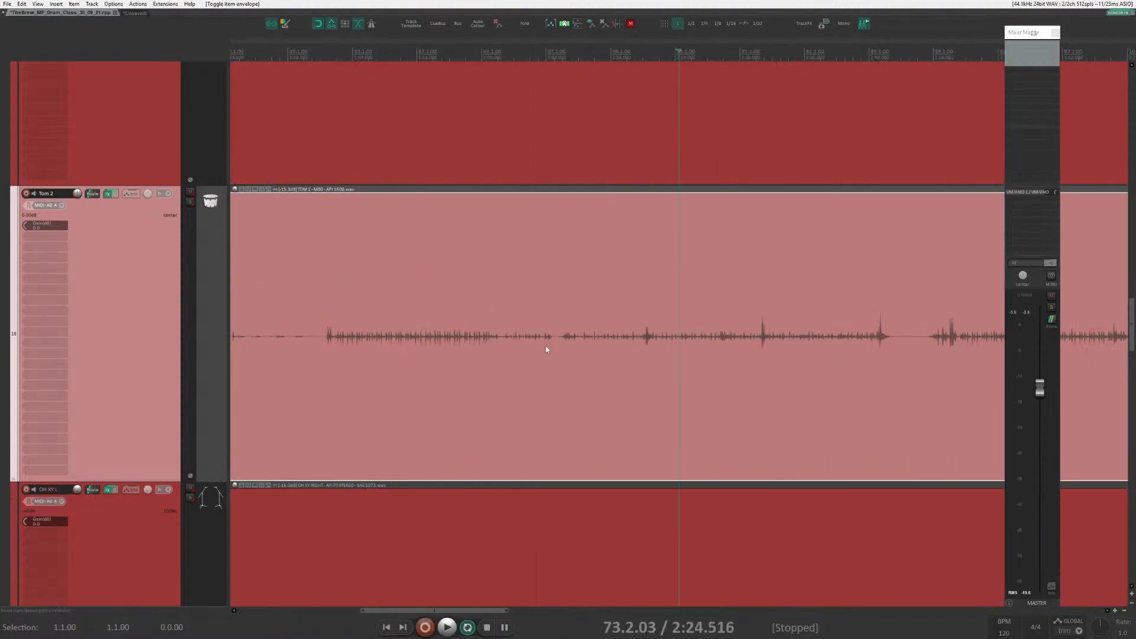
scroll(546, 348, "down", 8)
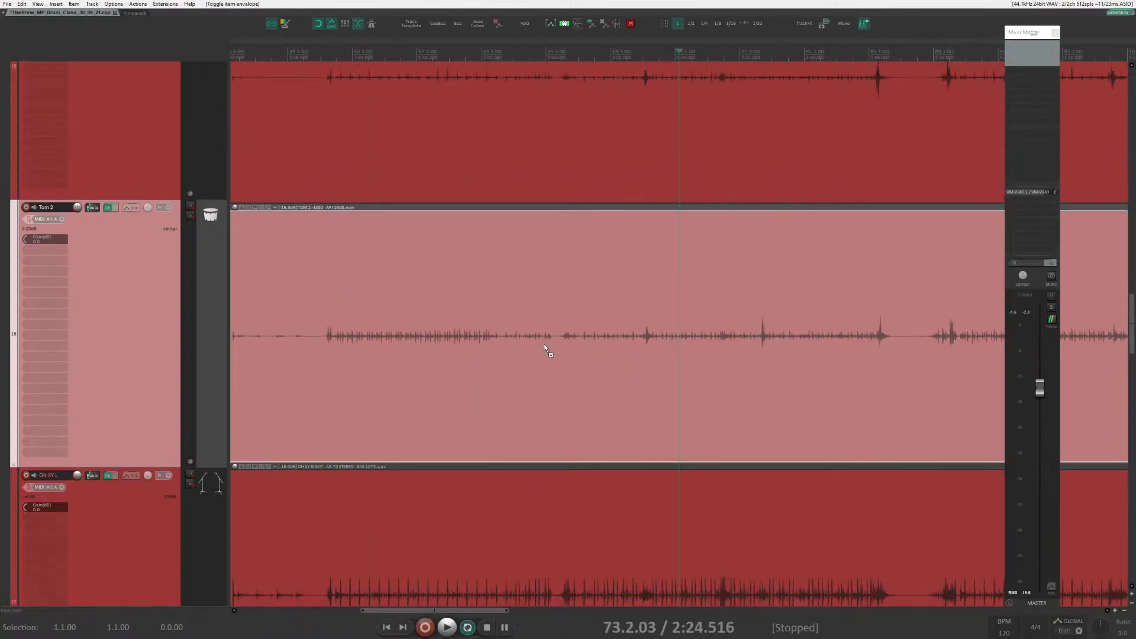
scroll(578, 338, "down", 8)
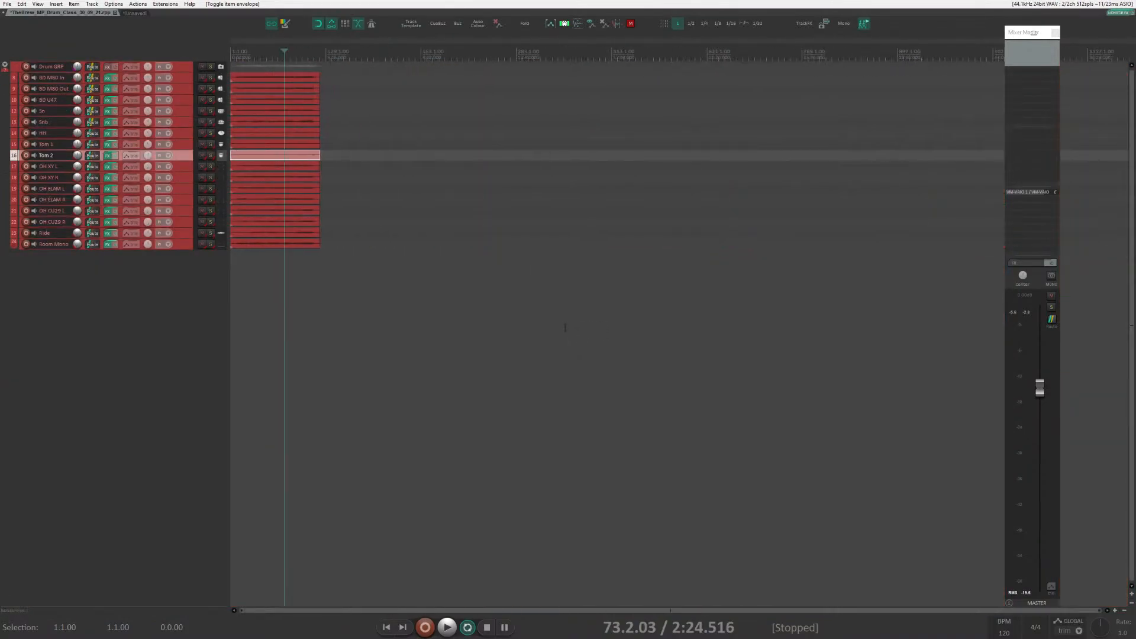
scroll(500, 342, "up", 6)
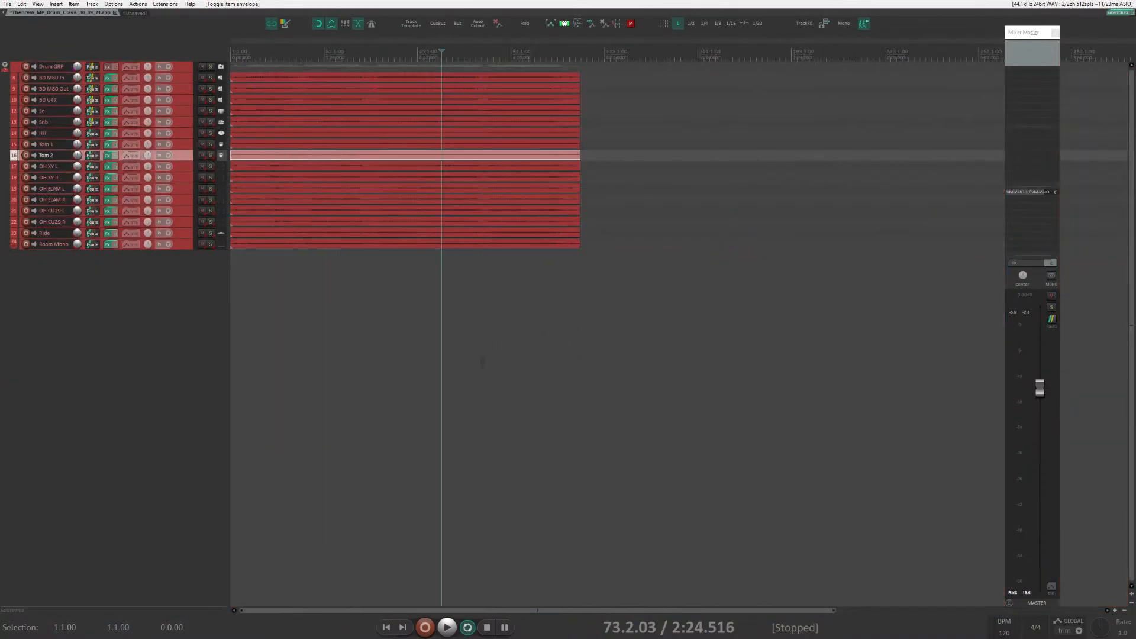
scroll(482, 396, "down", 3)
scroll(503, 394, "up", 3)
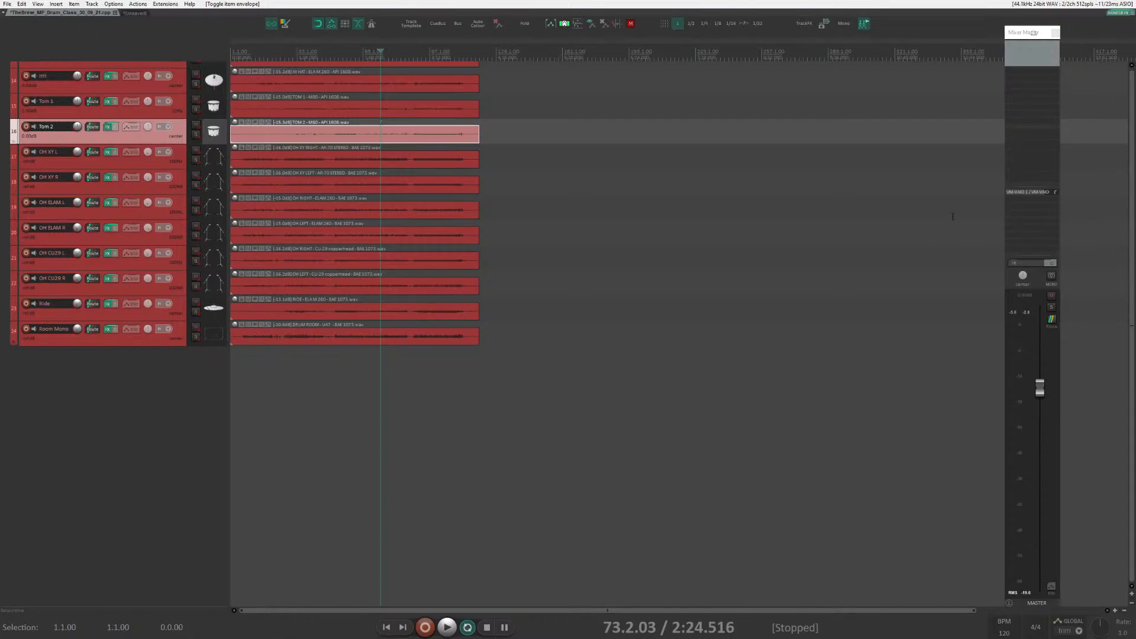
left_click(1055, 33)
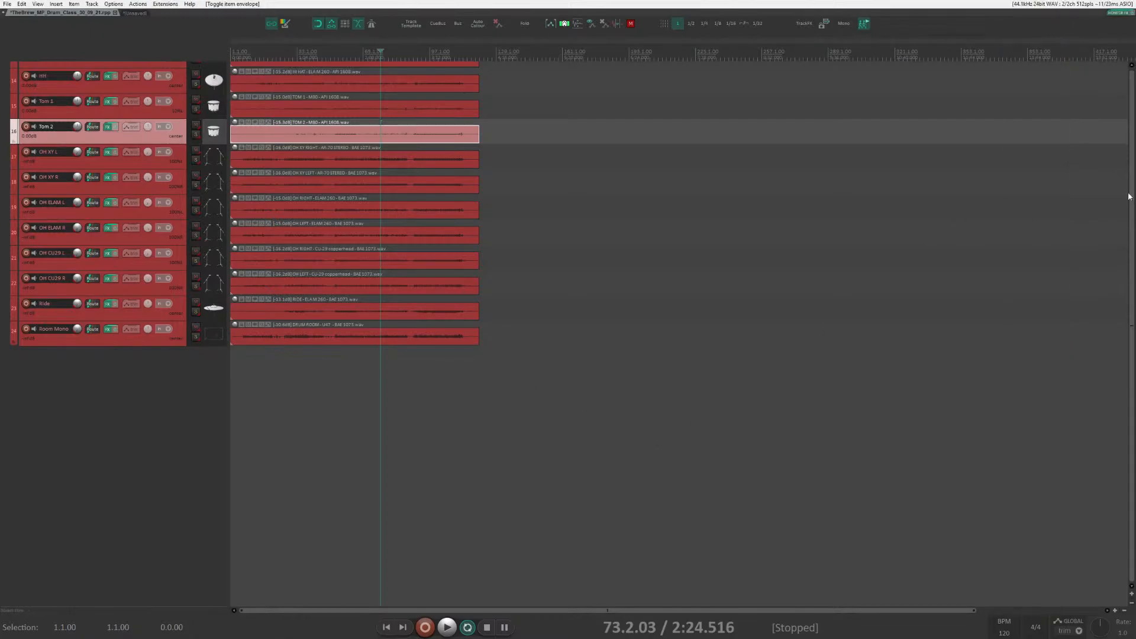
Open the mixer and select the close-mic tracks from BD M80 In through Tom 2.
scroll(1129, 197, "up", 4)
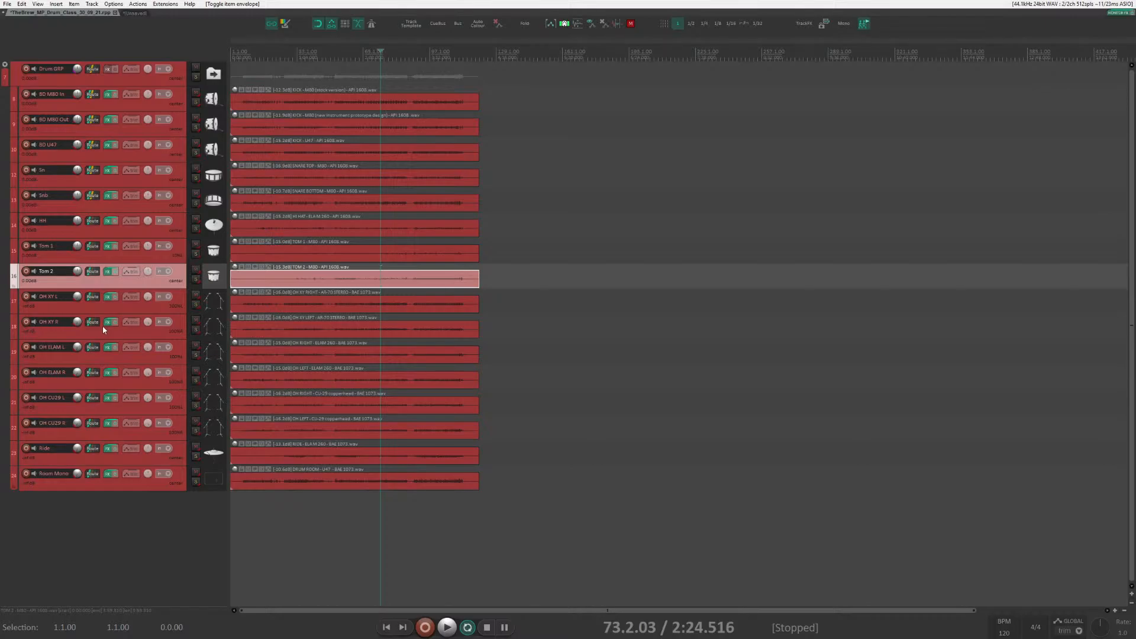
scroll(392, 446, "up", 2)
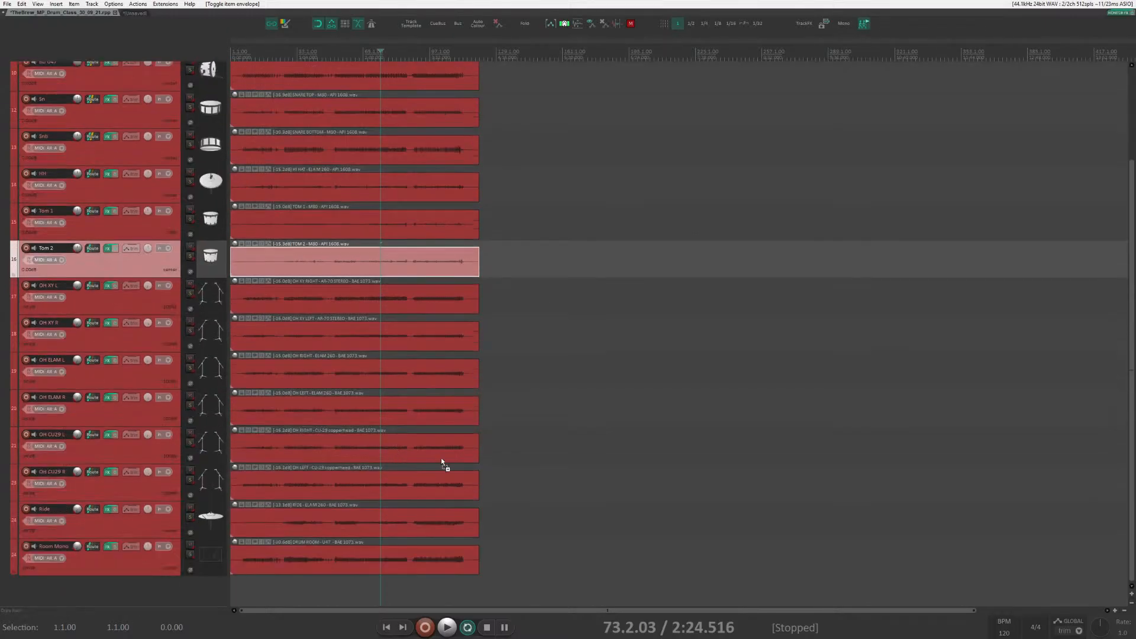
scroll(442, 464, "up", 3)
left_click(461, 53)
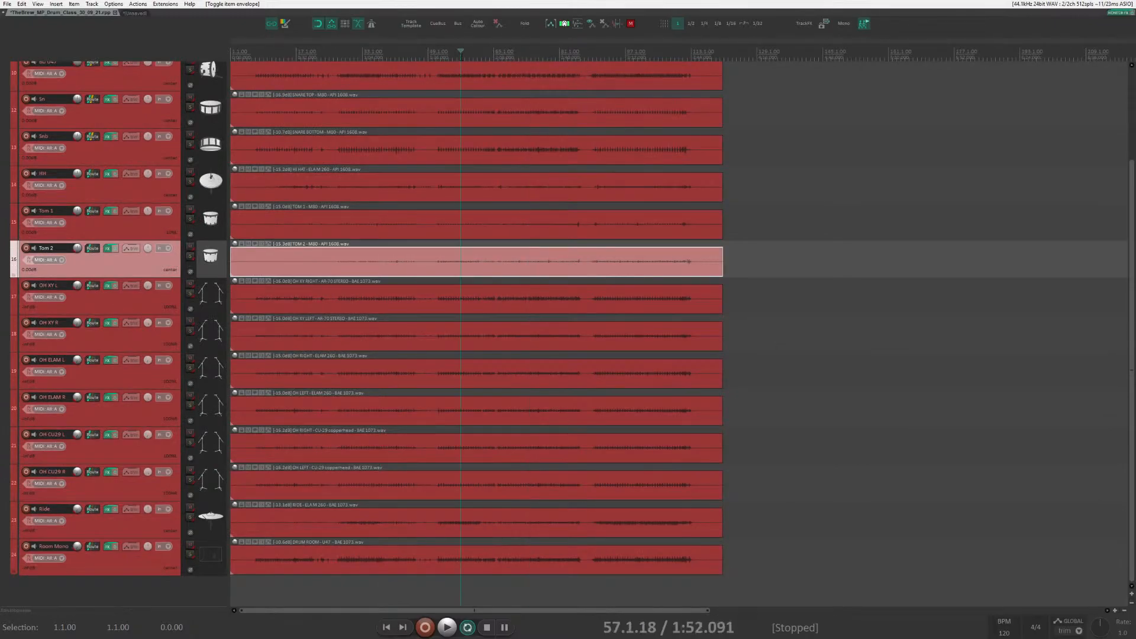
left_click(445, 52)
key("ctrl+m")
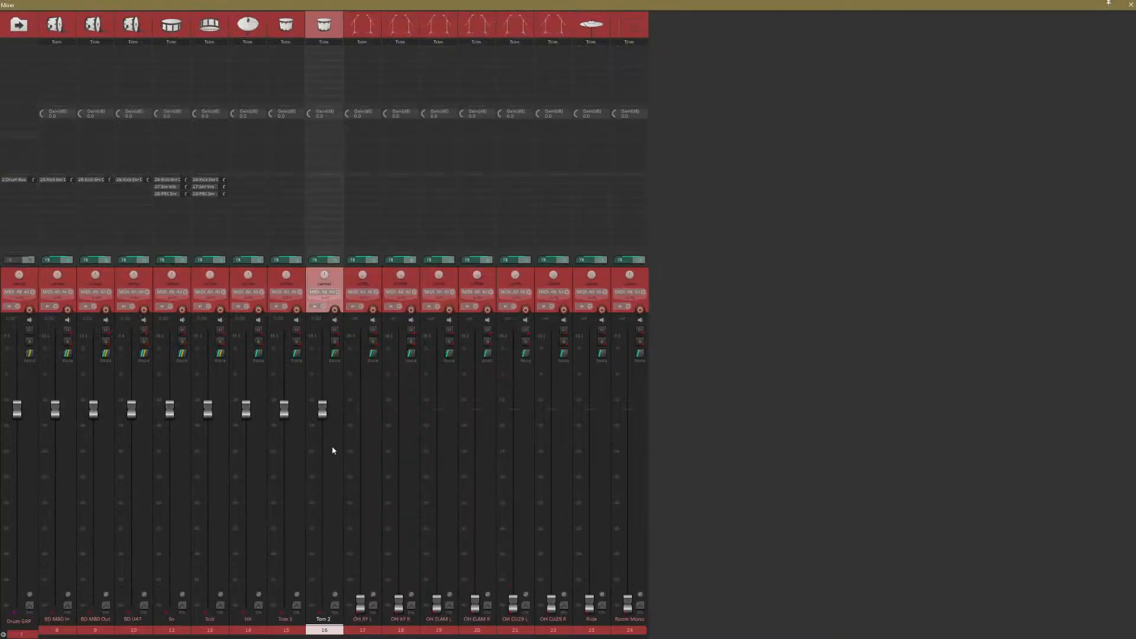
left_click(70, 631, "shift")
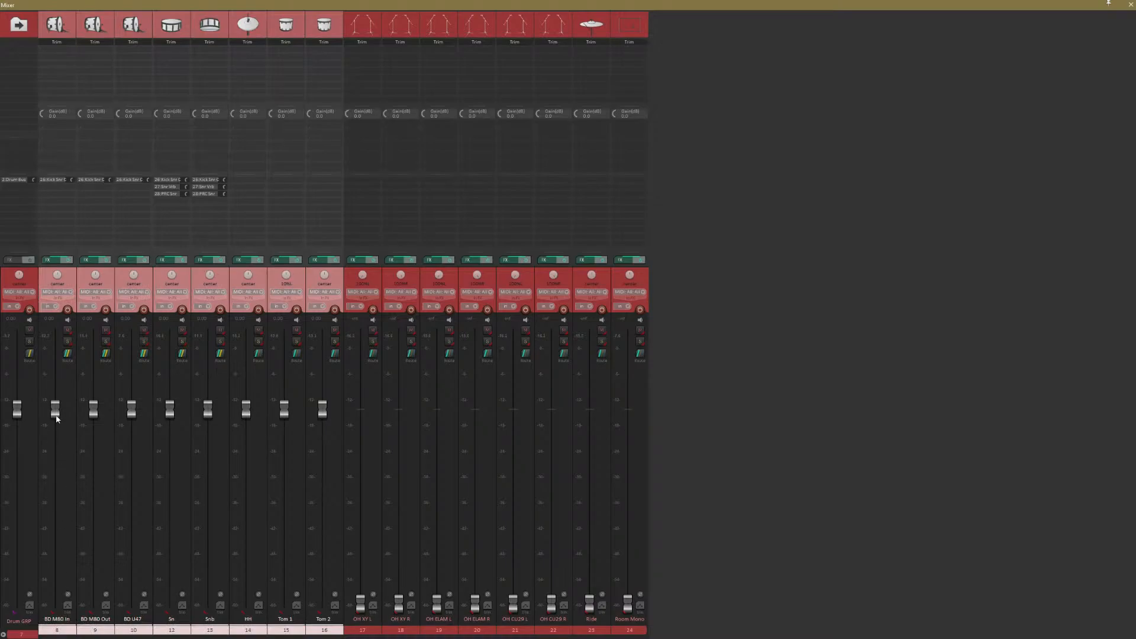
Pull the faders of the selected close-mic tracks all the way down, then select the OH XY R track.
left_click_drag(57, 419, 83, 632)
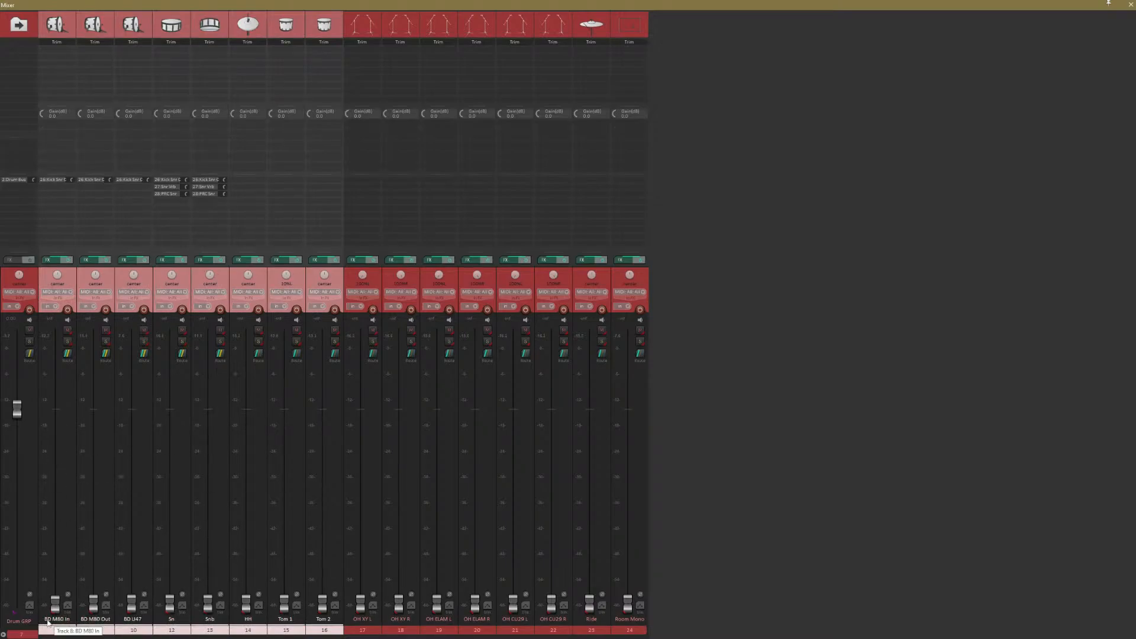
left_click(359, 286)
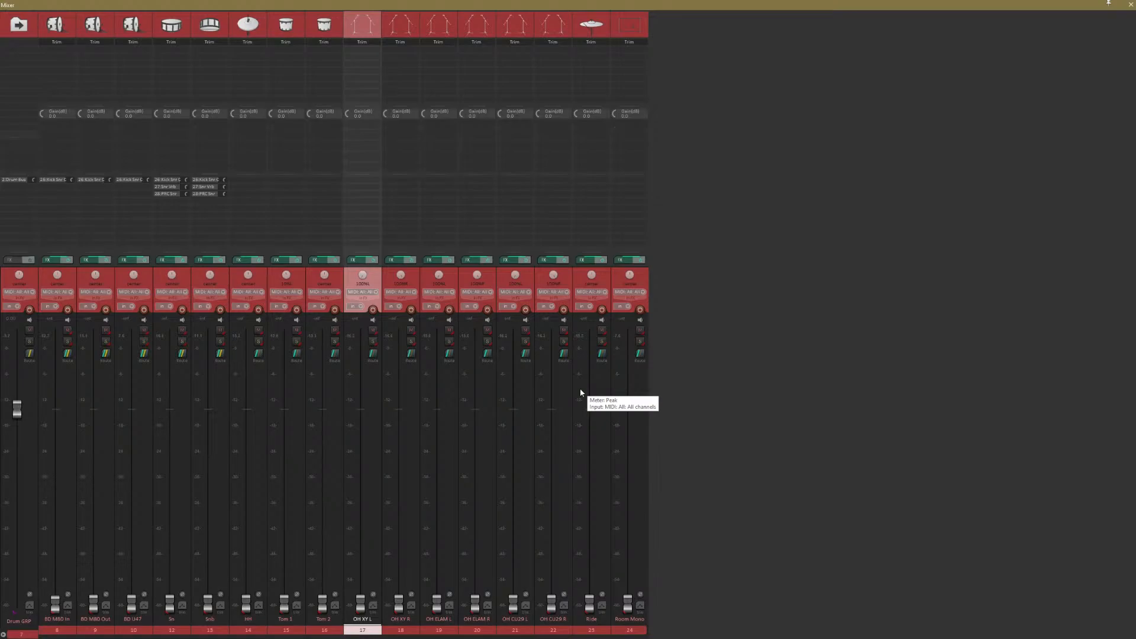
left_click(399, 631)
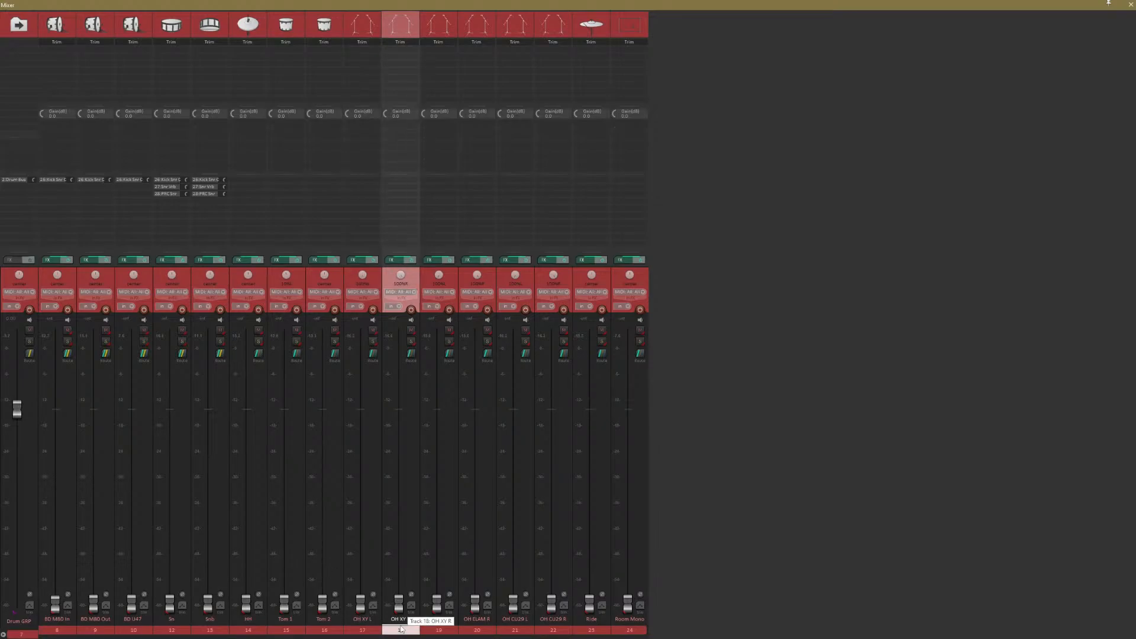
Select the Sn and Snb tracks, reset both faders to 0 dB, and close the mixer.
left_click_drag(172, 631, 203, 632)
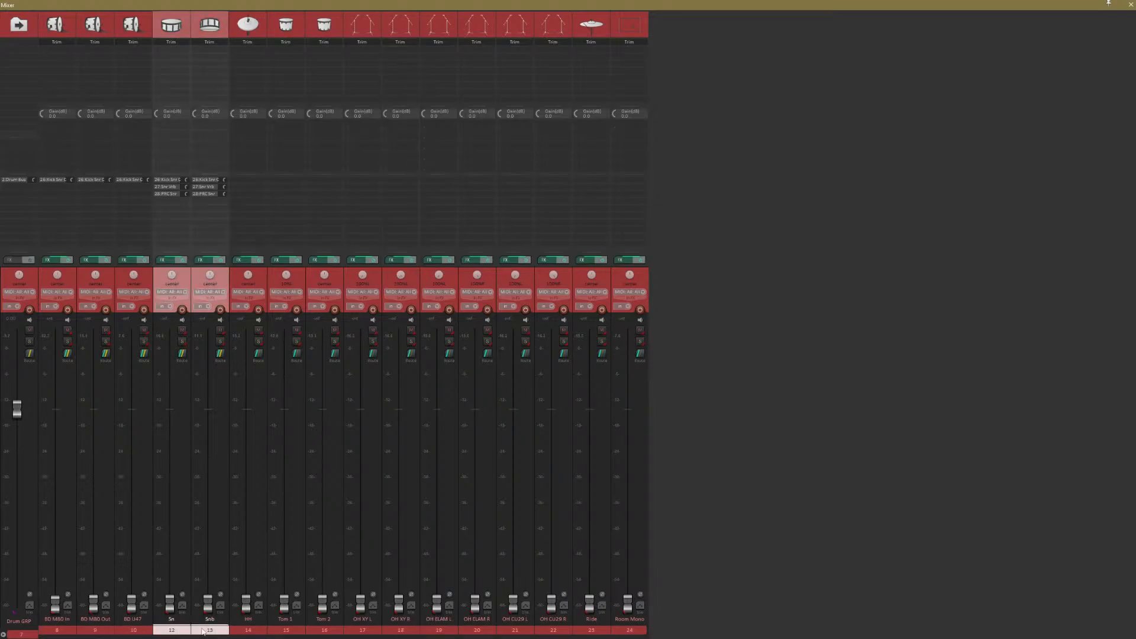
double_click(172, 605)
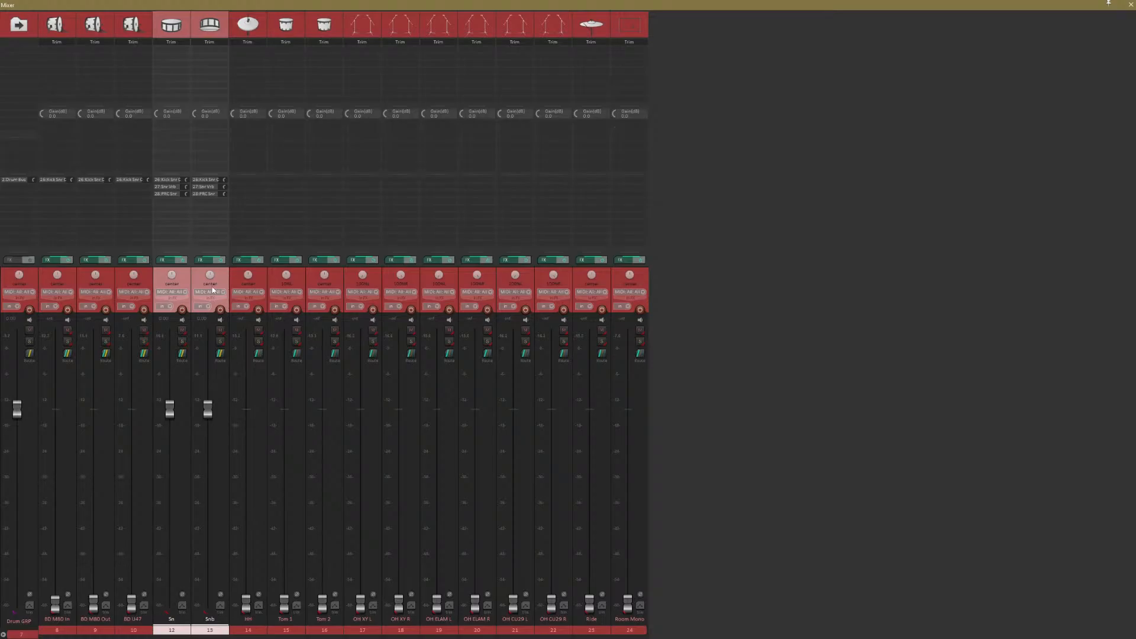
left_click(1131, 5)
Place the edit cursor at 51.3.57 on the first snare hit after the gap in the Snare Bottom item.
scroll(216, 330, "up", 2)
scroll(276, 358, "up", 3)
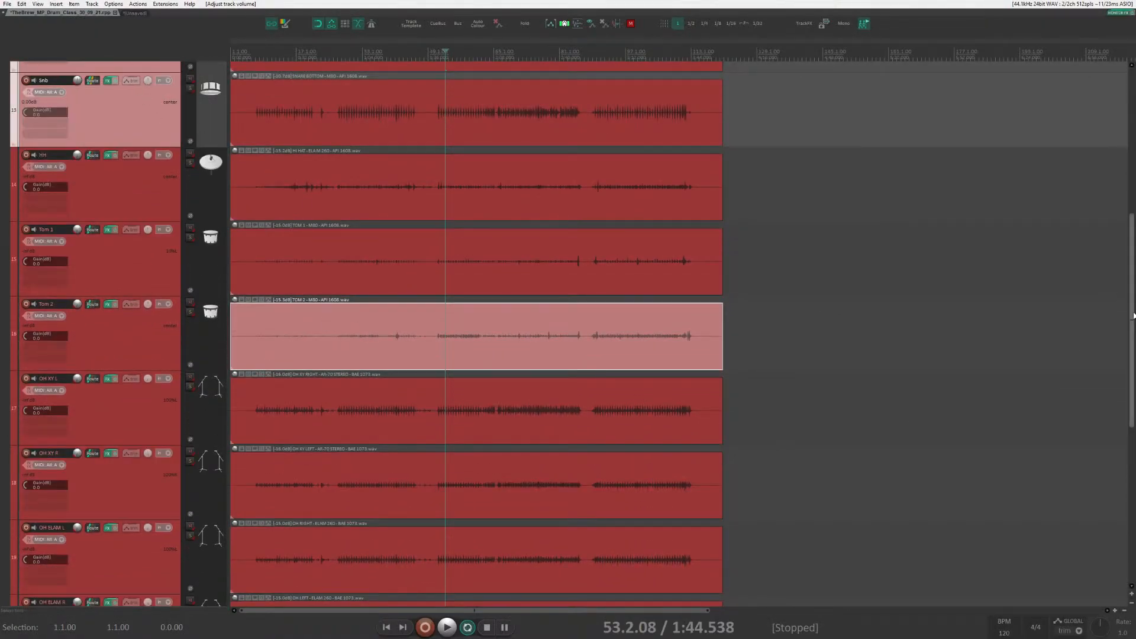
scroll(185, 220, "up", 4)
left_click(186, 220)
scroll(186, 220, "up", 3)
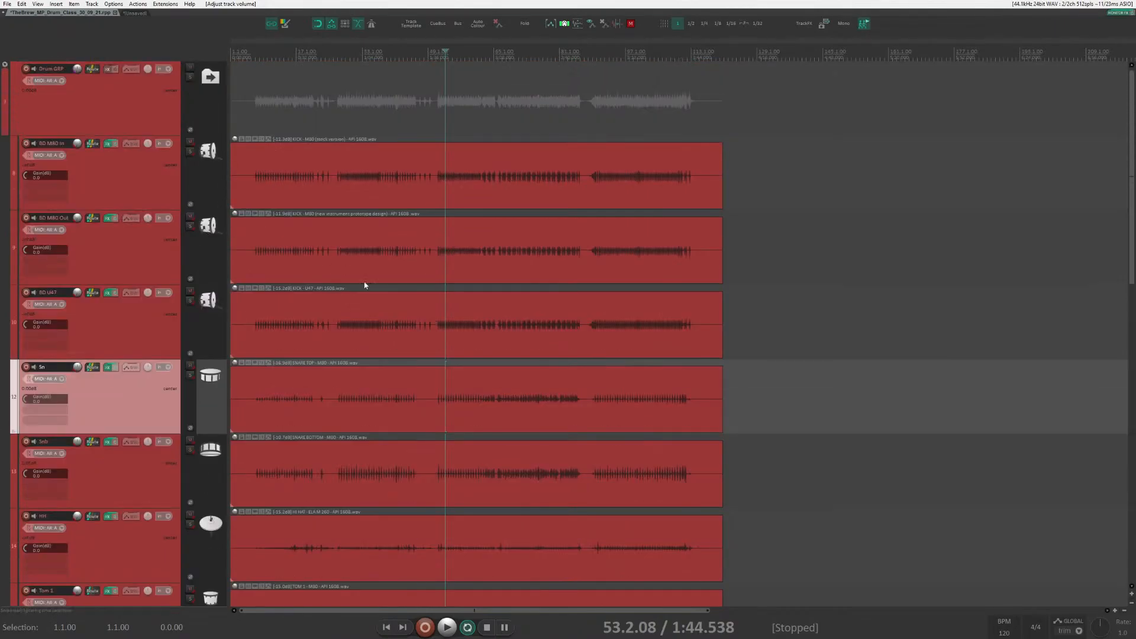
scroll(601, 473, "up", 2)
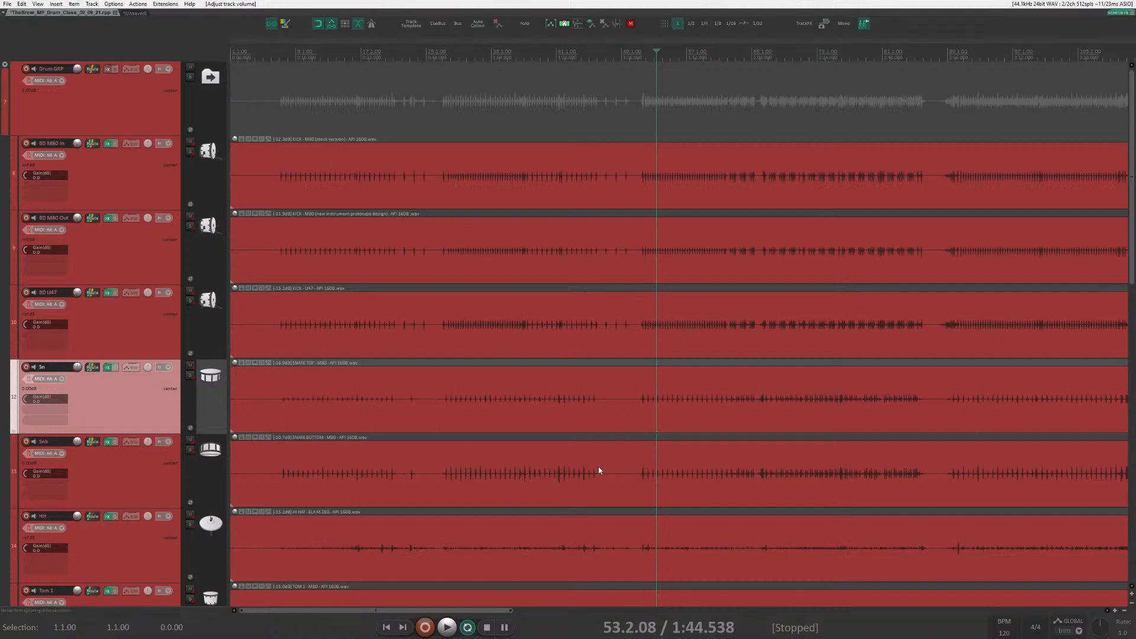
left_click(655, 471)
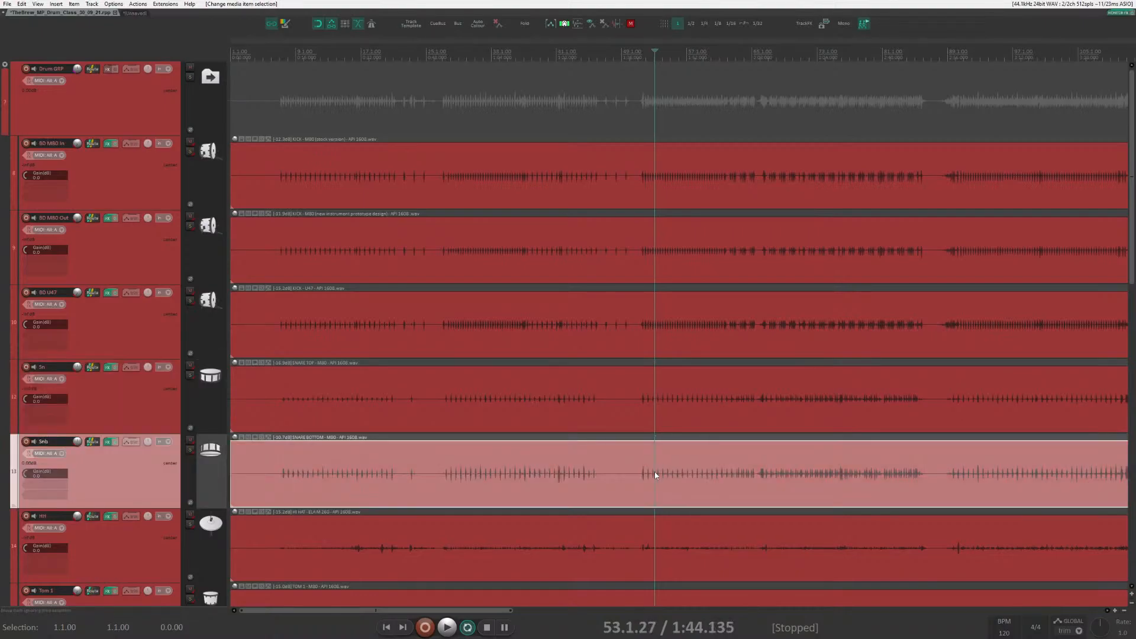
scroll(654, 478, "up", 6)
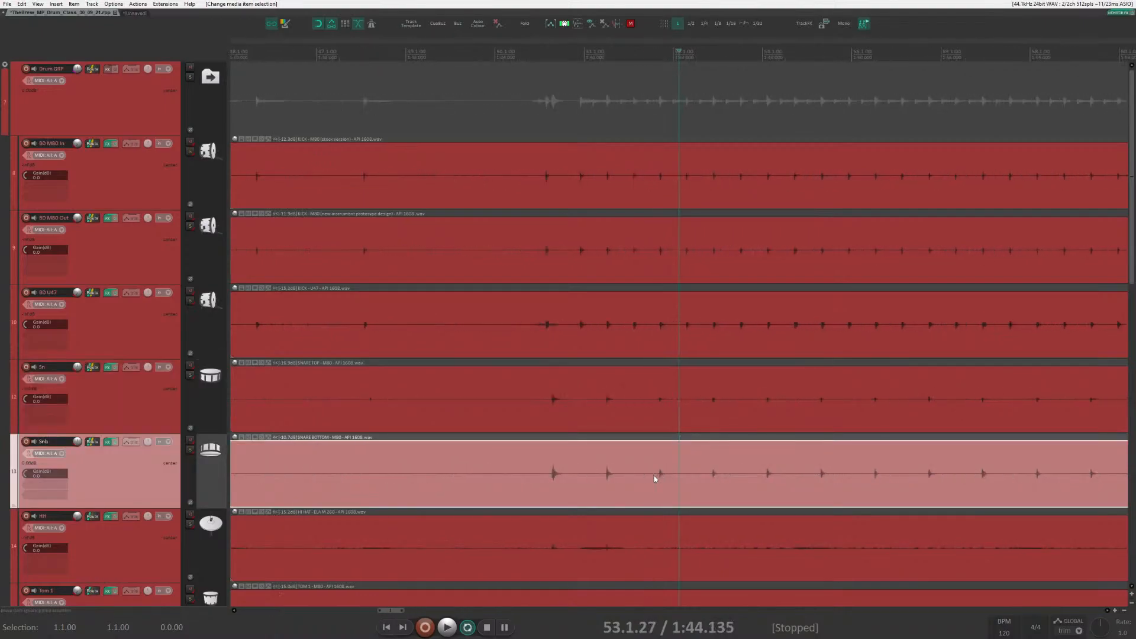
left_click(552, 474)
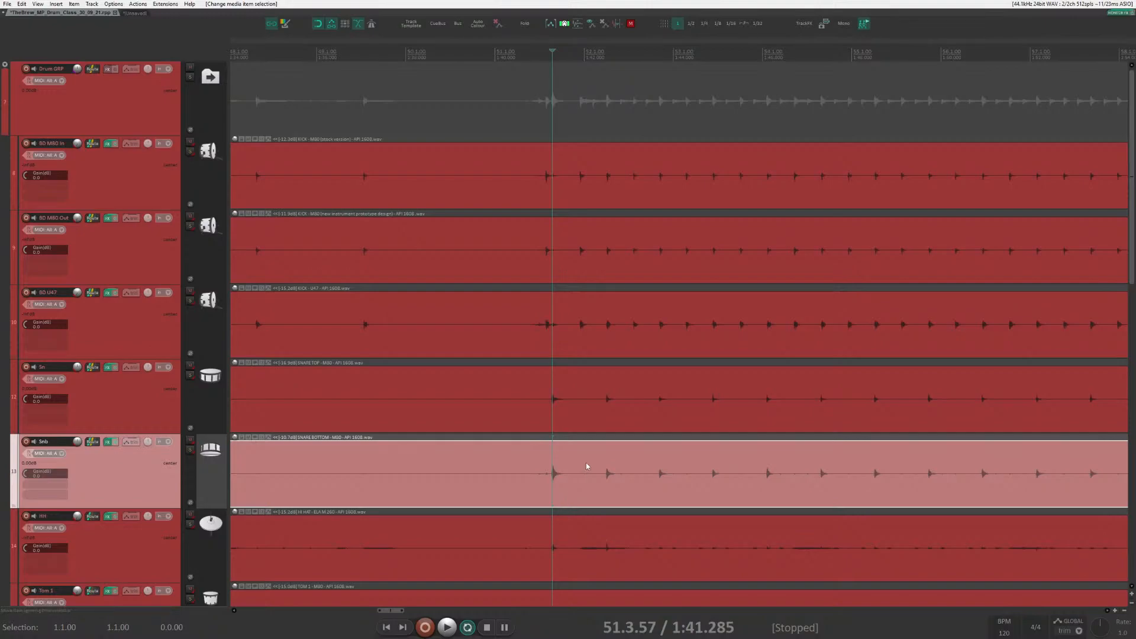
Examine the snare top and snare bottom waveforms up close at the start of the hit to compare their polarity.
scroll(592, 467, "up", 10)
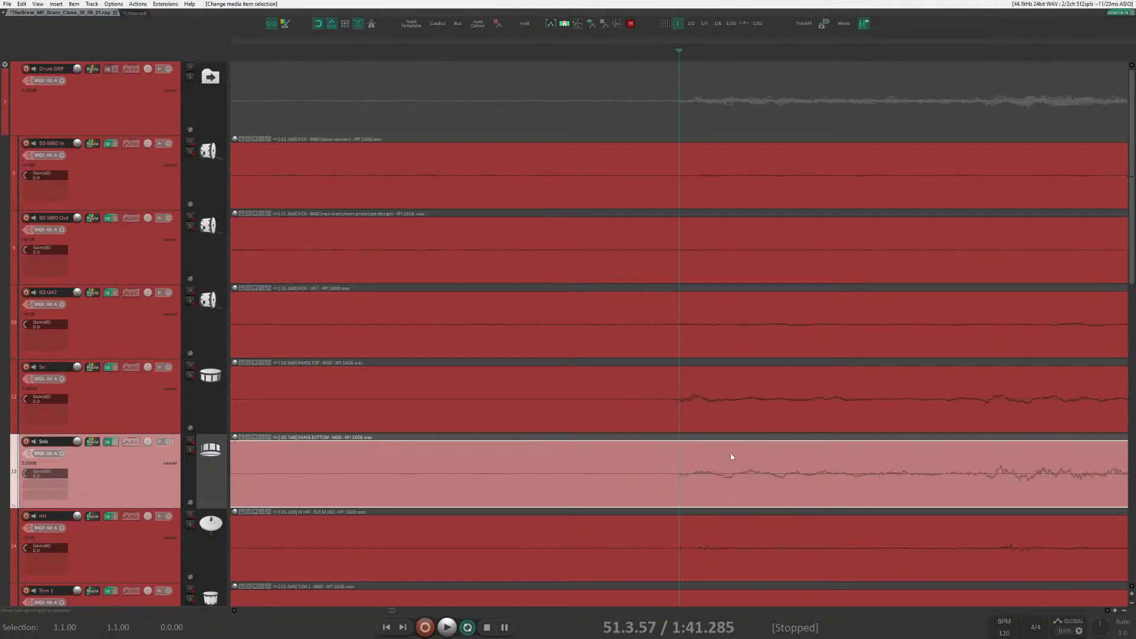
scroll(781, 511, "up", 3, "ctrl")
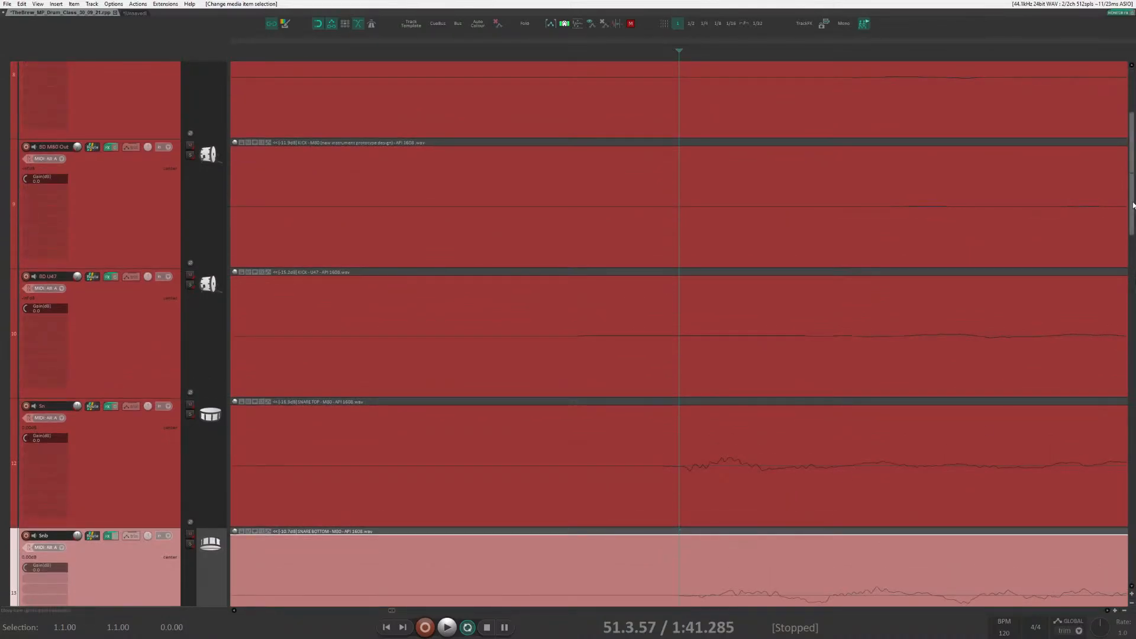
left_click_drag(1133, 205, 1134, 270)
left_click(762, 311, "ctrl")
scroll(747, 322, "up", 3, "ctrl")
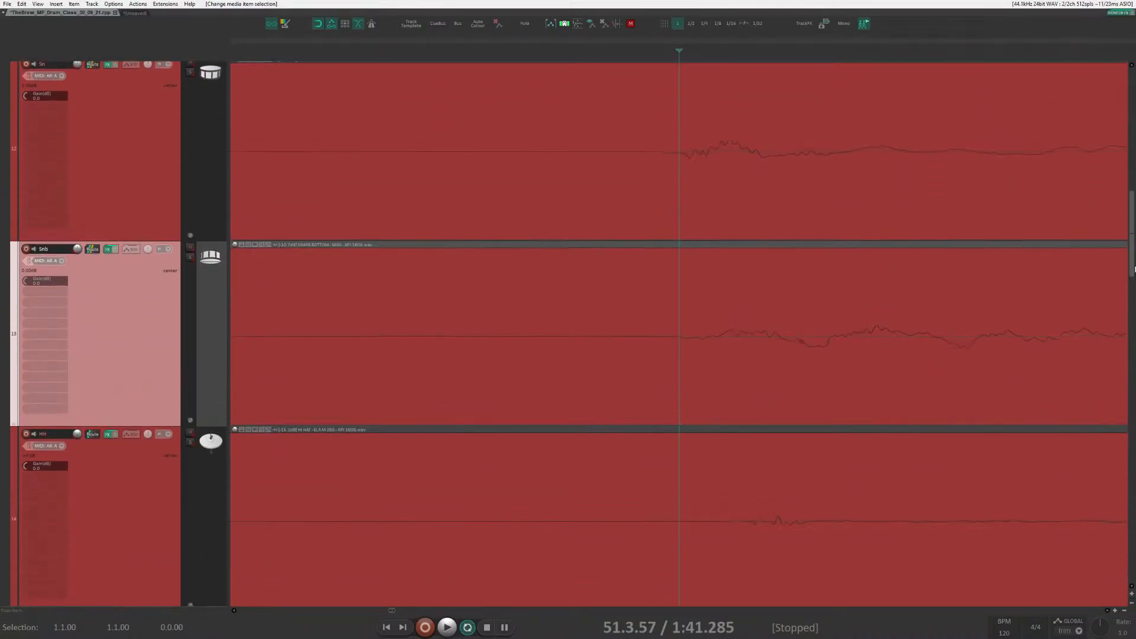
scroll(1135, 270, "up", 1)
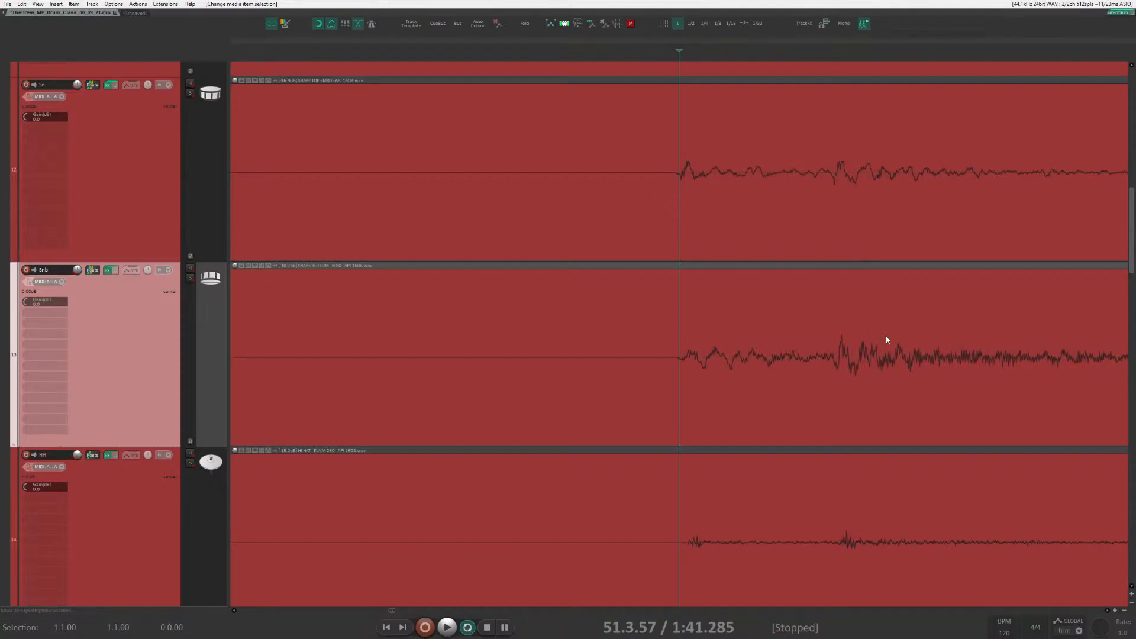
left_click(744, 316)
scroll(510, 360, "down", 3)
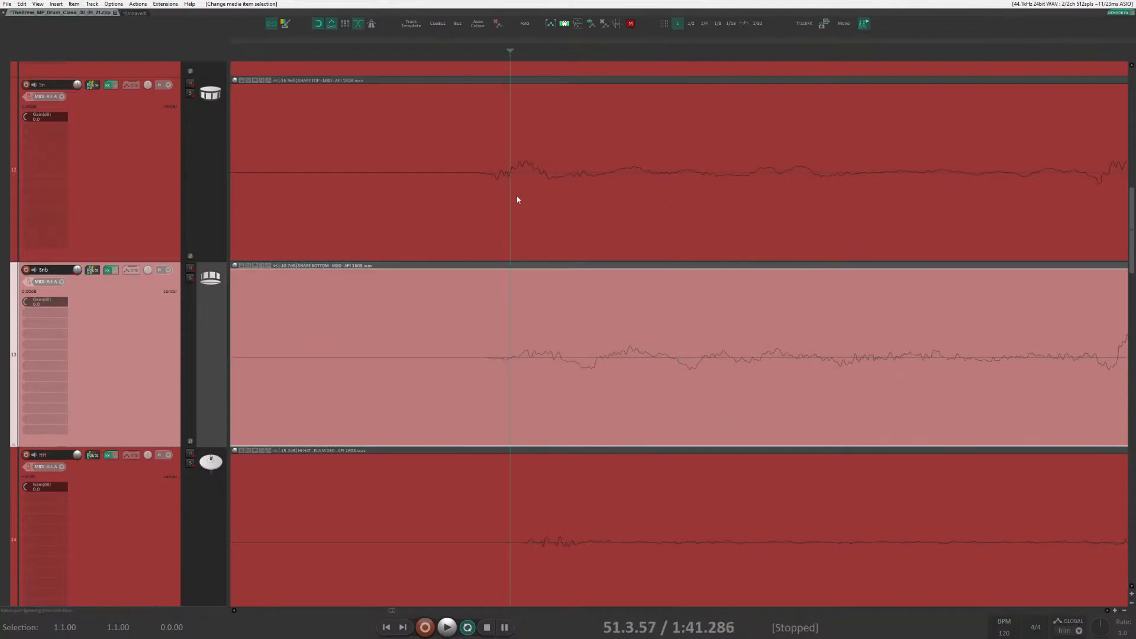
scroll(516, 379, "up", 4)
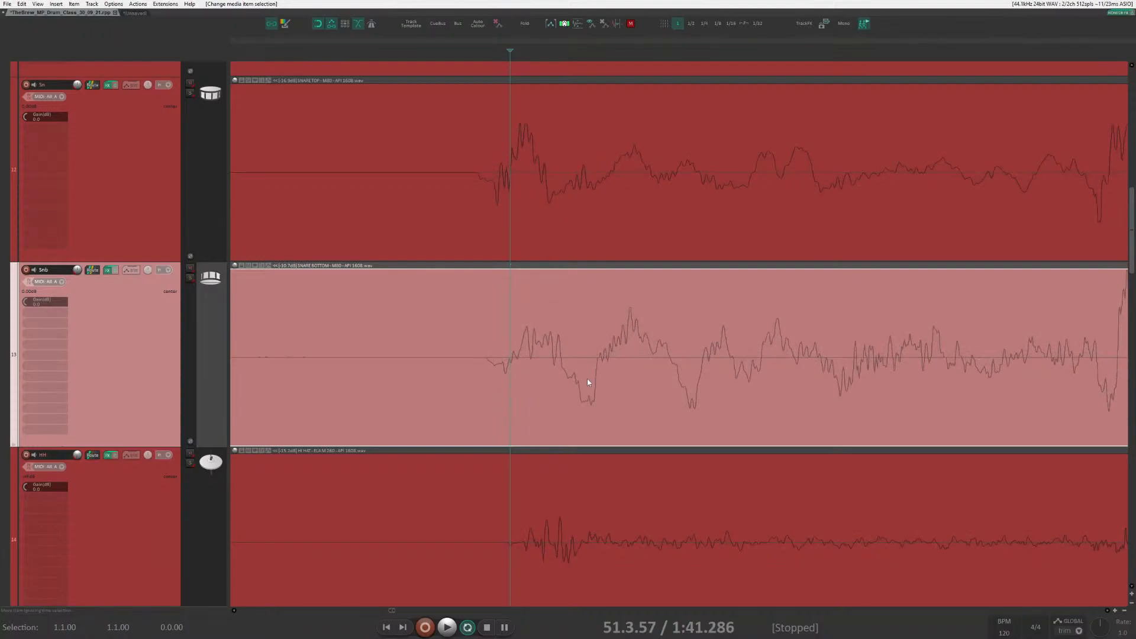
scroll(618, 331, "down", 6)
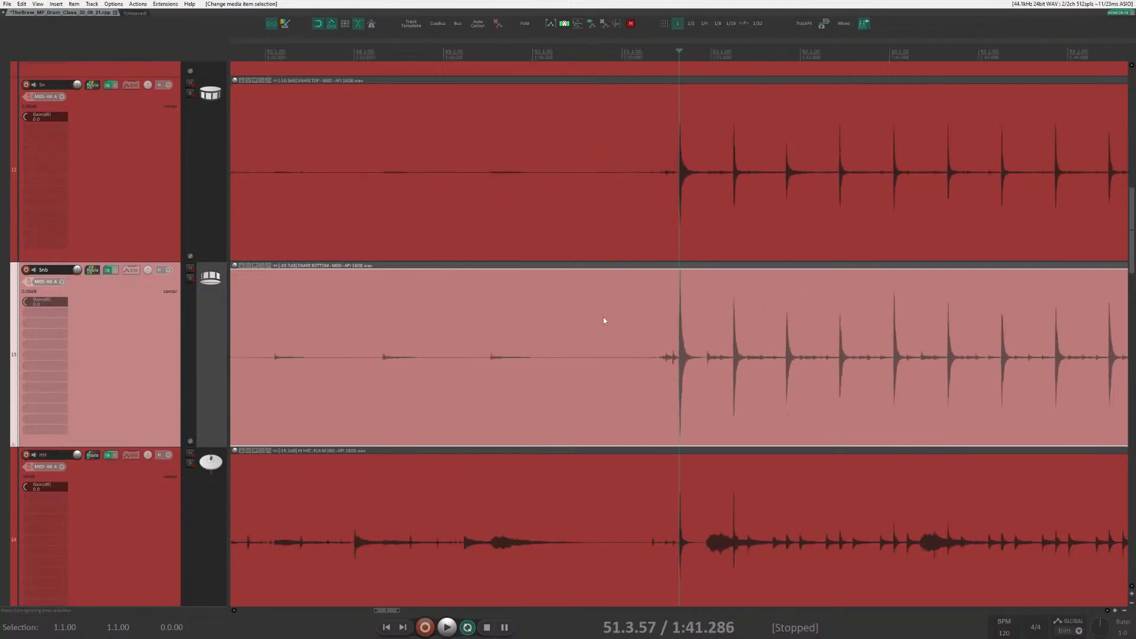
Move the edit cursor to 51.2.83 just before the snare hit and solo the Sn and Snb tracks.
left_click(674, 308)
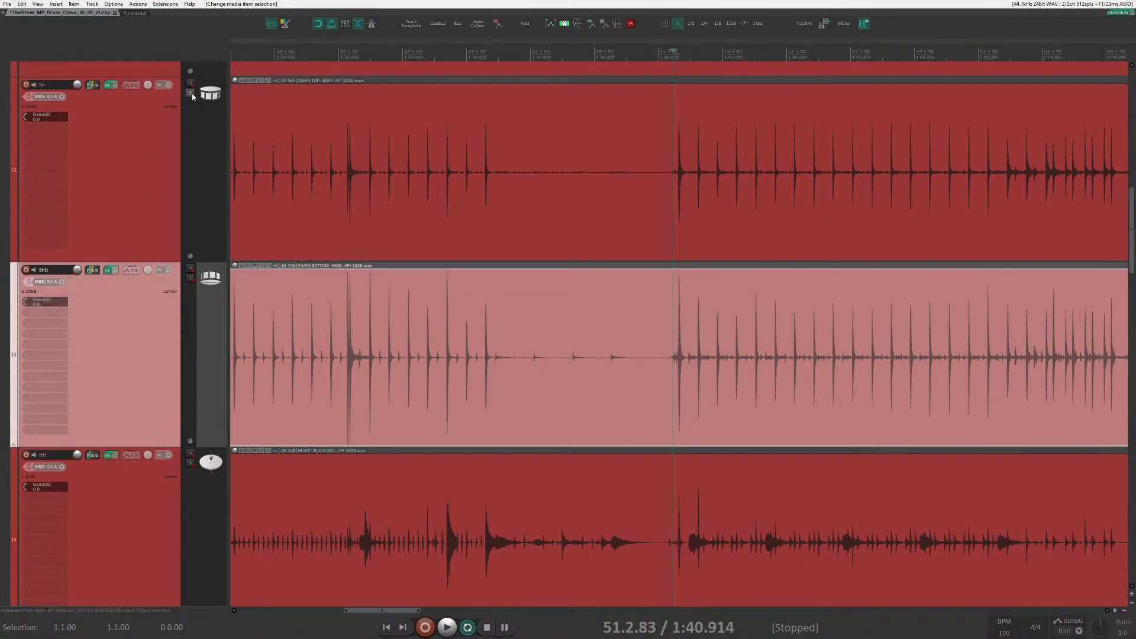
left_click_drag(190, 93, 187, 281)
scroll(736, 95, "up", 5)
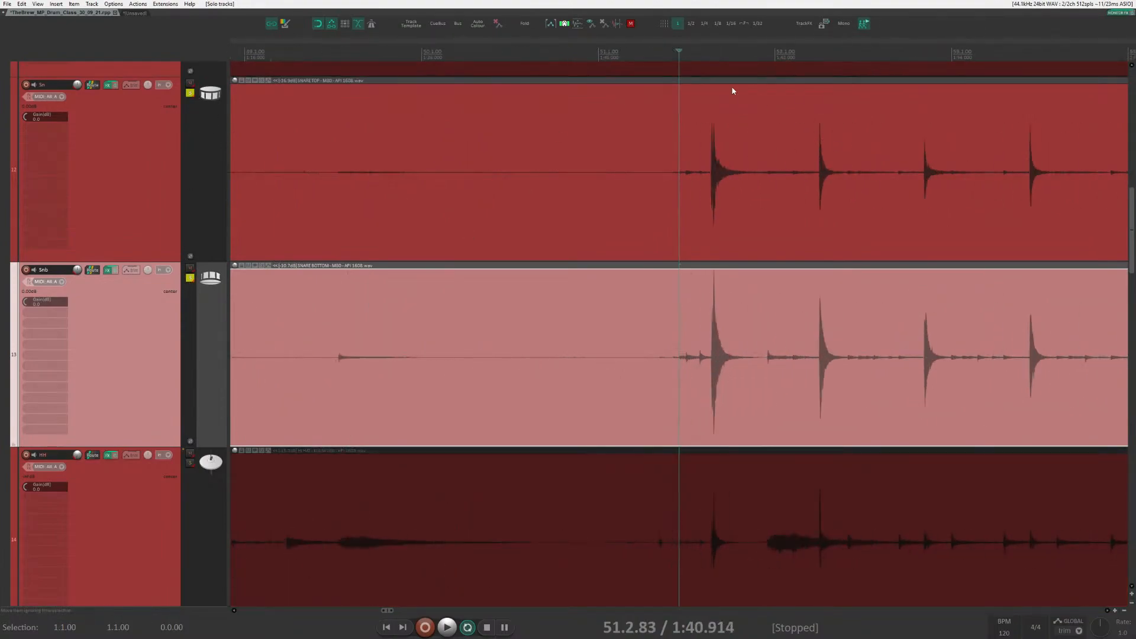
Loop playback of one snare hit from 52.1.68 to 52.2.77 and toggle the phase of the Snb track.
left_click_drag(695, 55, 853, 54)
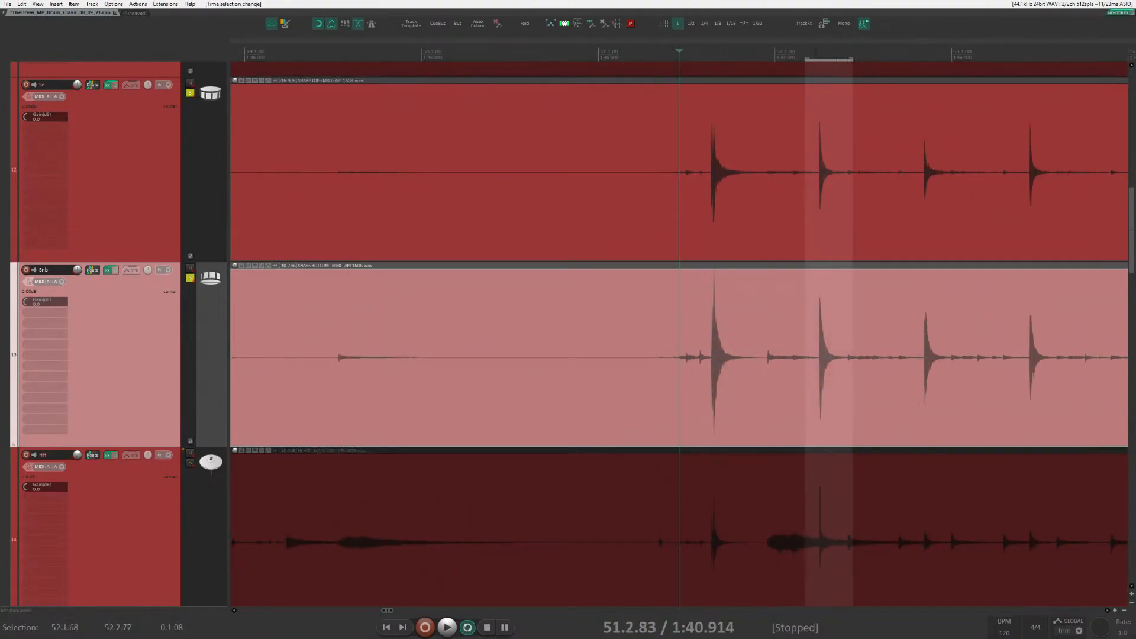
left_click(814, 70)
key("space")
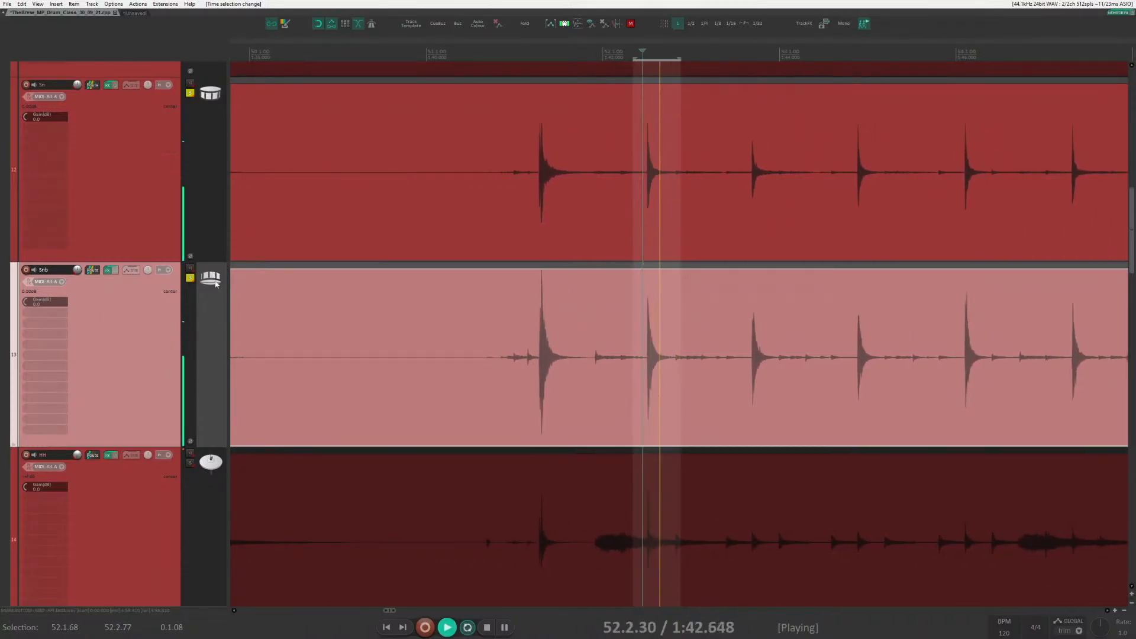
left_click(190, 441)
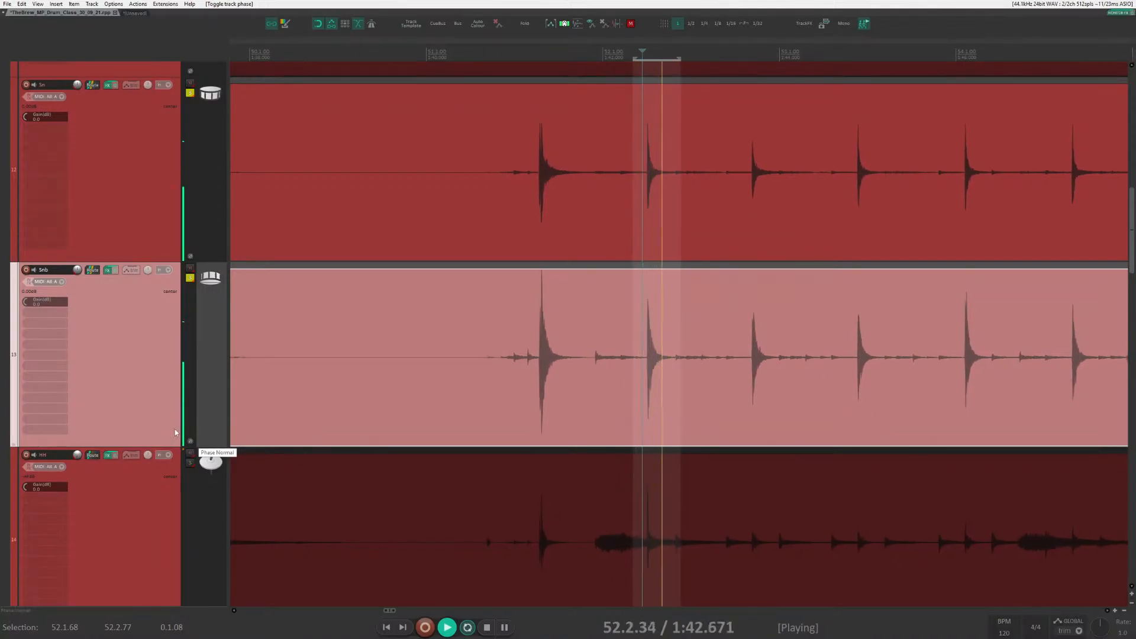
Show the floating mixer master, stop playback, and raise the master fader.
key("ctrl+m")
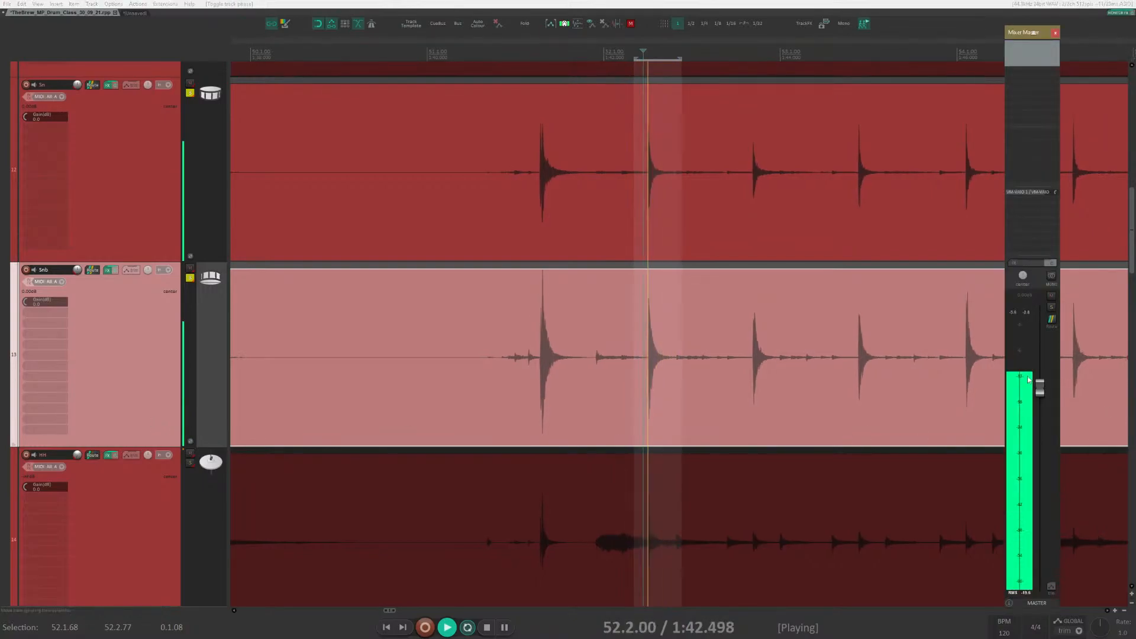
key("space")
left_click_drag(1041, 389, 1040, 358)
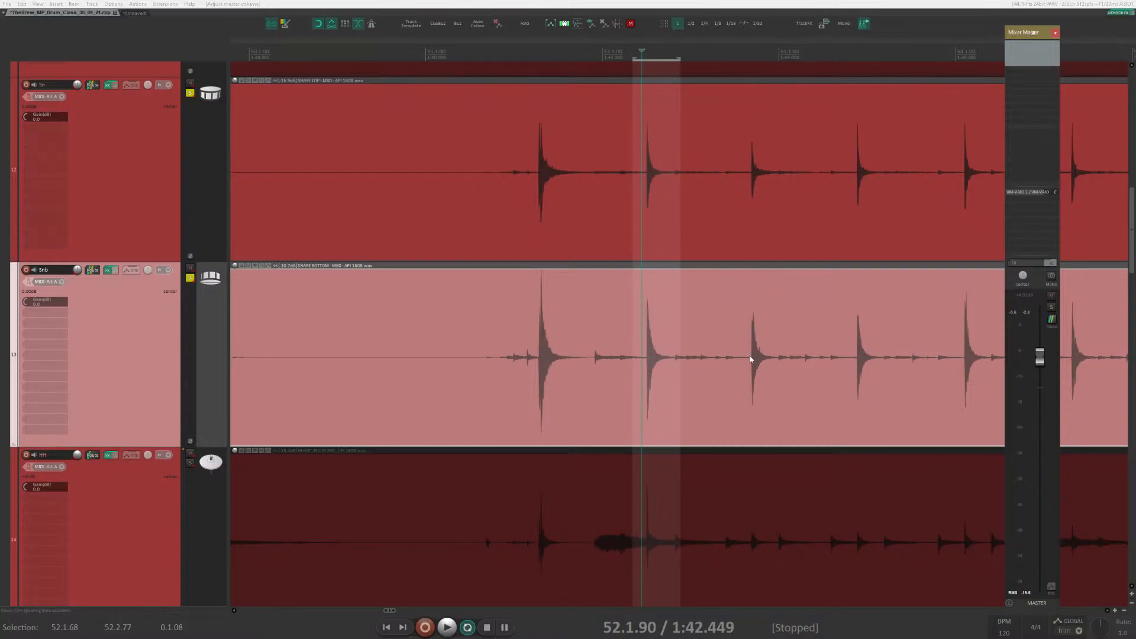
Audition the snare loop while switching the Snb track's phase between inverted and normal, ending on normal.
key("space")
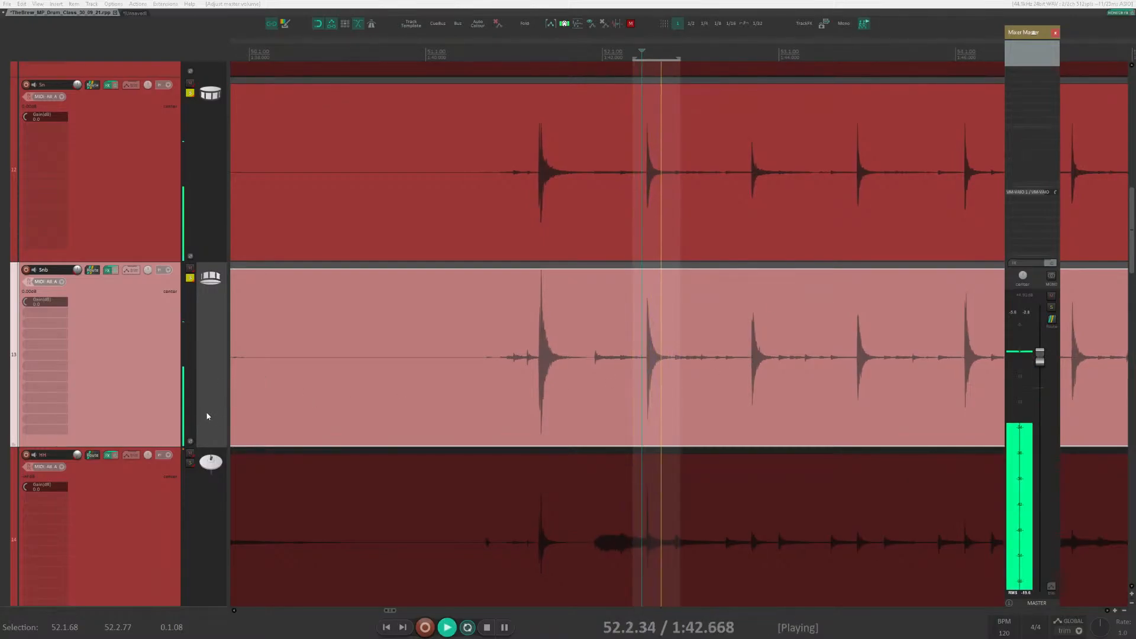
left_click(191, 442)
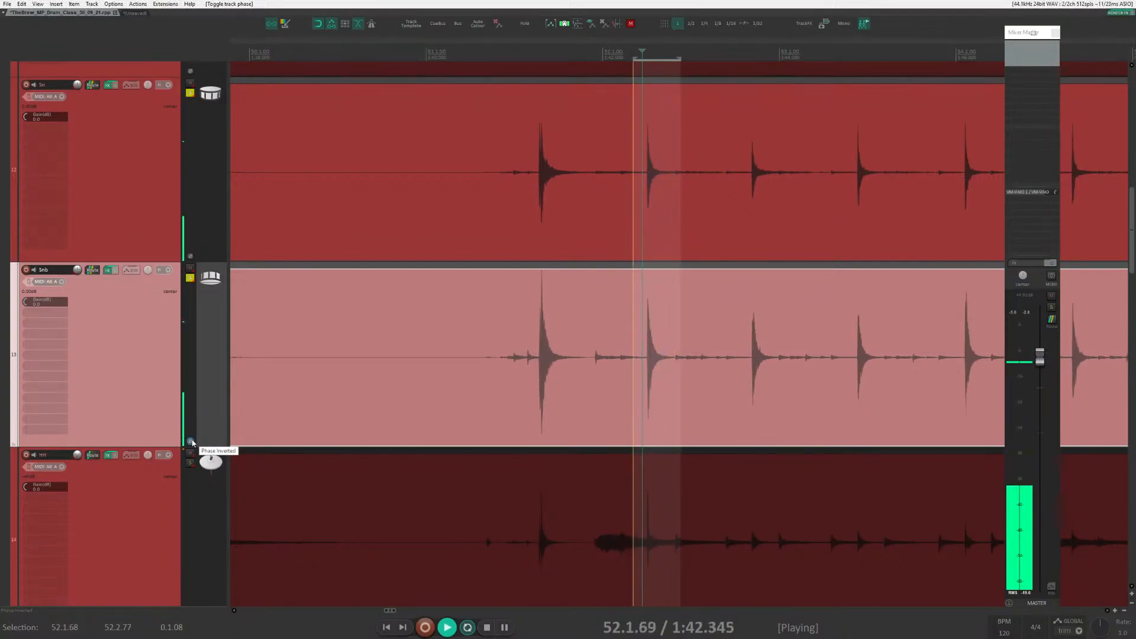
left_click(191, 442)
key("space")
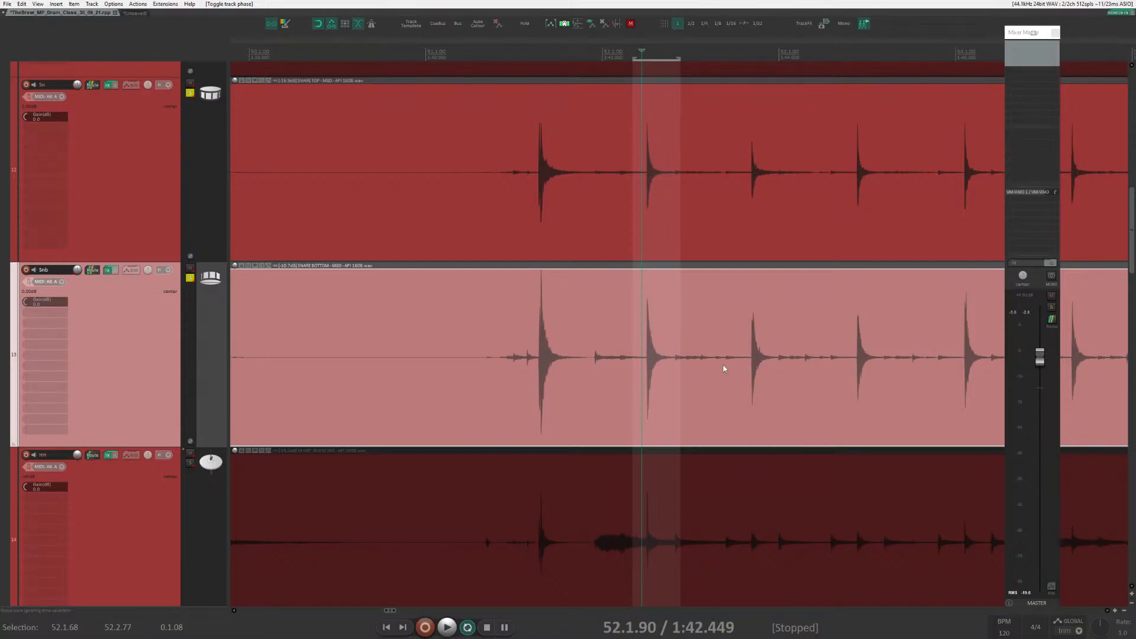
key("space")
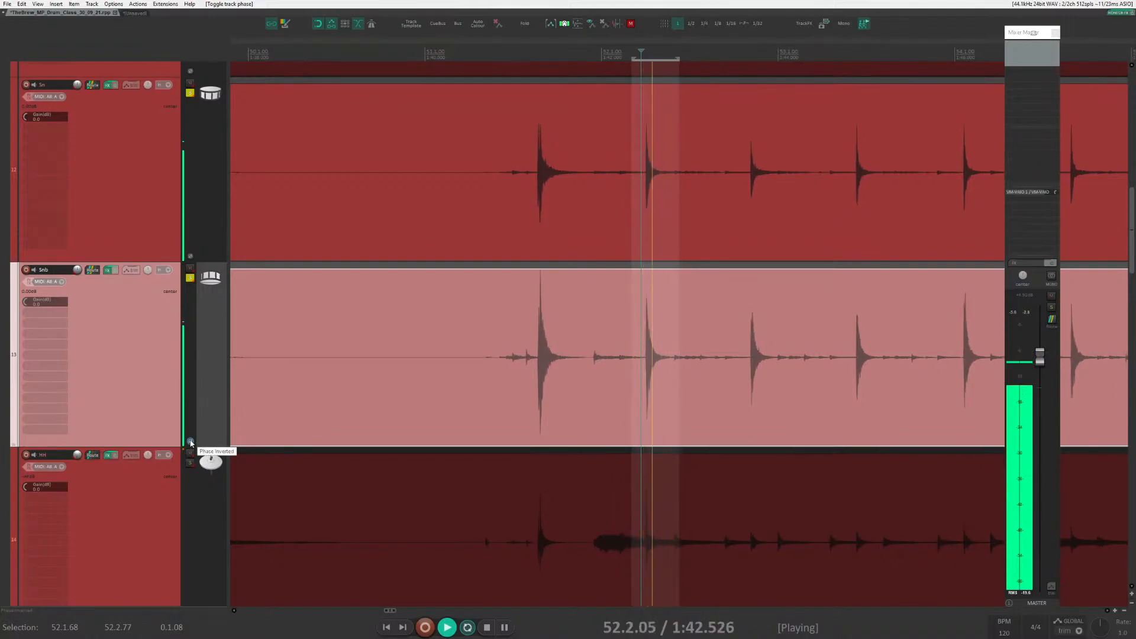
left_click(191, 441)
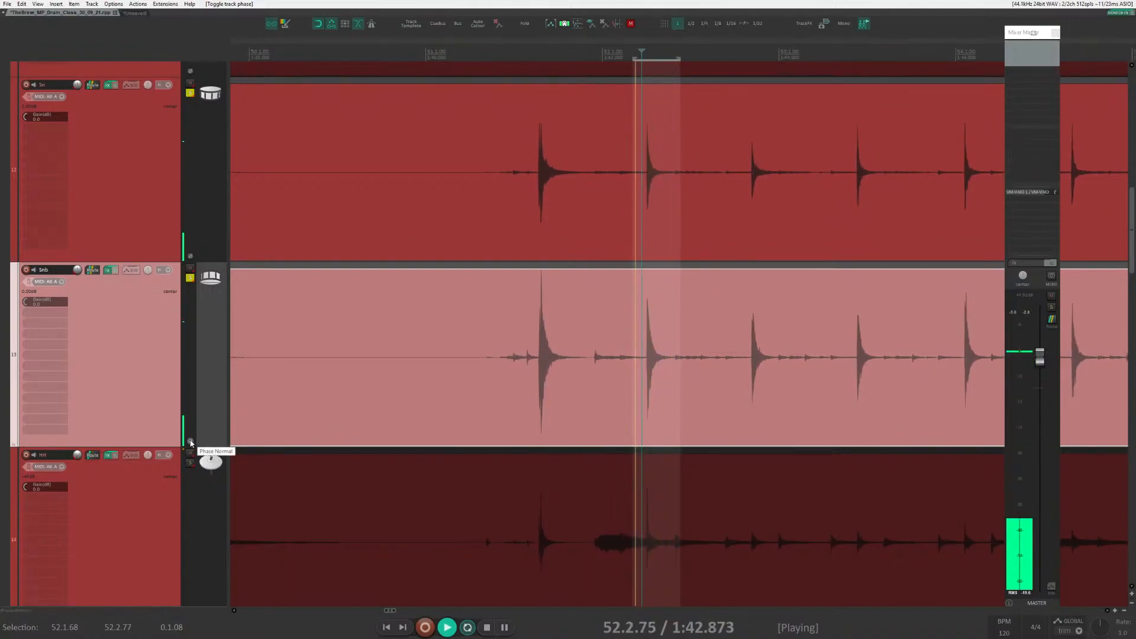
Select the Sn track, stop the loop, and clear the time selection and all track solos.
left_click(96, 165)
key("space")
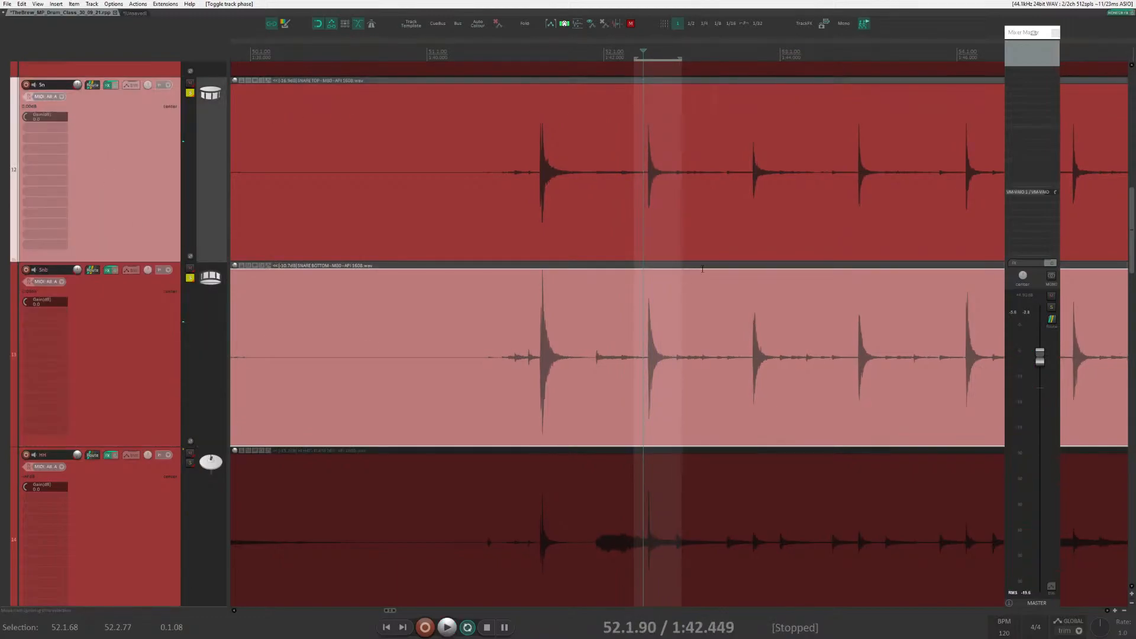
key("Escape")
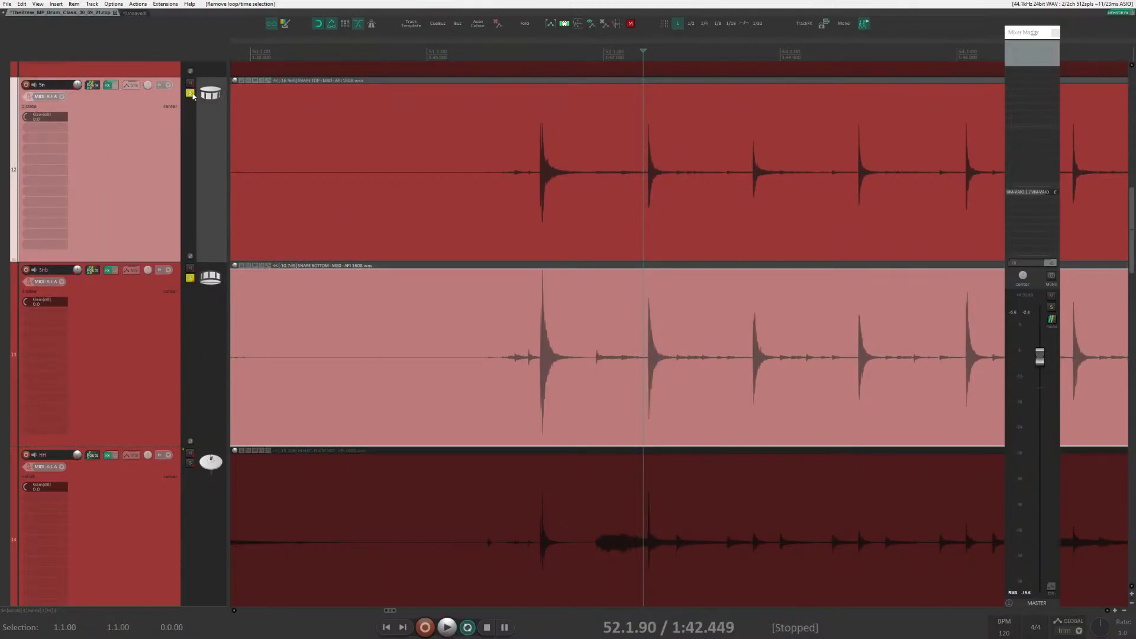
left_click(190, 94, "ctrl")
Reduce the track heights to show the close mics together and select the BD M80 Out track.
scroll(719, 225, "down", 2)
scroll(719, 227, "down", 2)
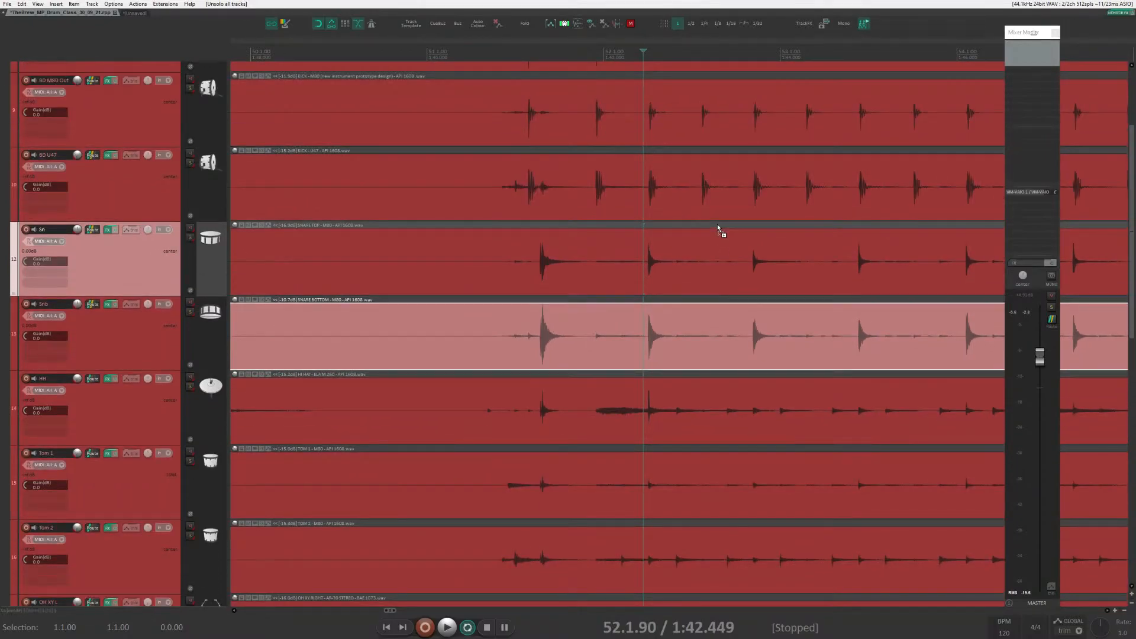
scroll(718, 223, "up", 2)
scroll(732, 308, "down", 2)
scroll(788, 208, "down", 1)
scroll(790, 207, "down", 1)
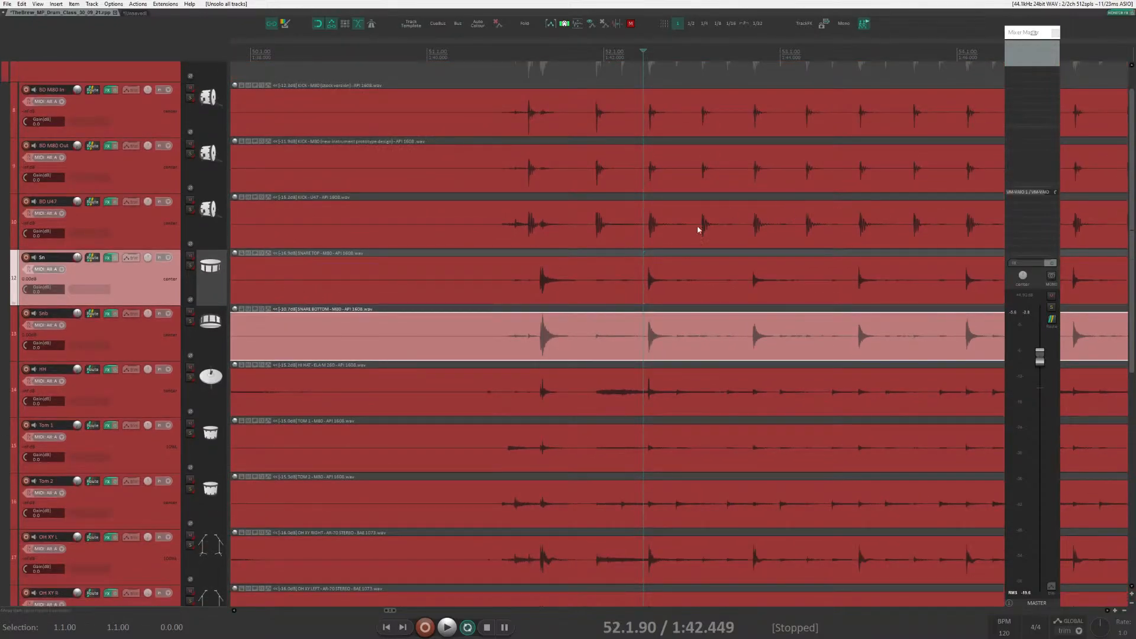
left_click(158, 237)
left_click(158, 169)
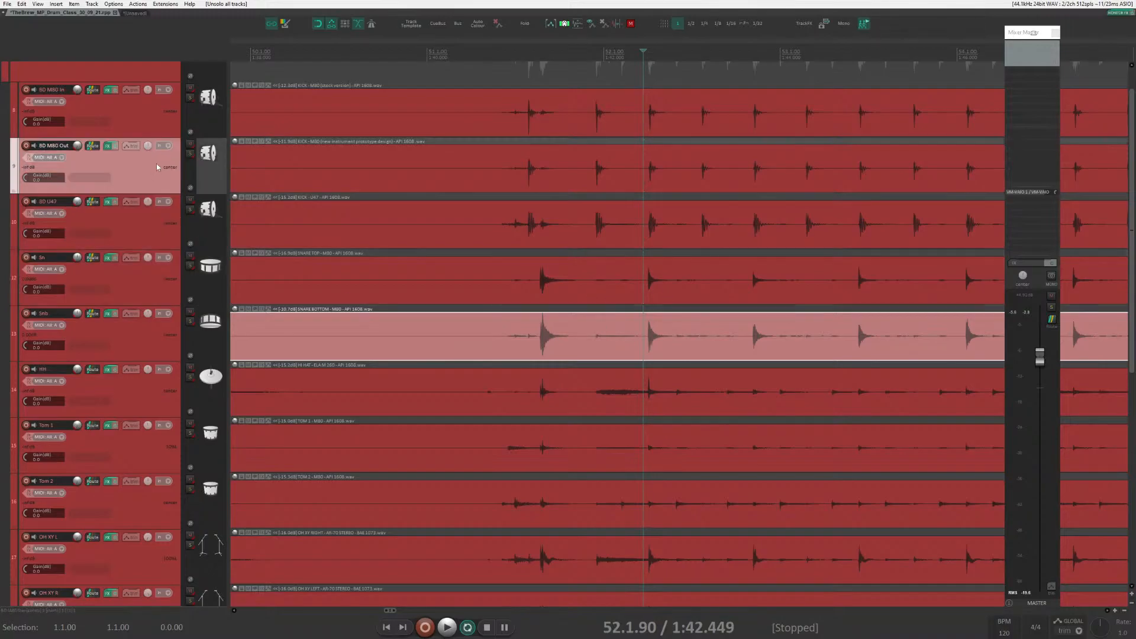
Solo the three kick tracks: BD M80 In, BD M80 Out and BD U47.
left_click(160, 113)
left_click(190, 97)
left_click(190, 156)
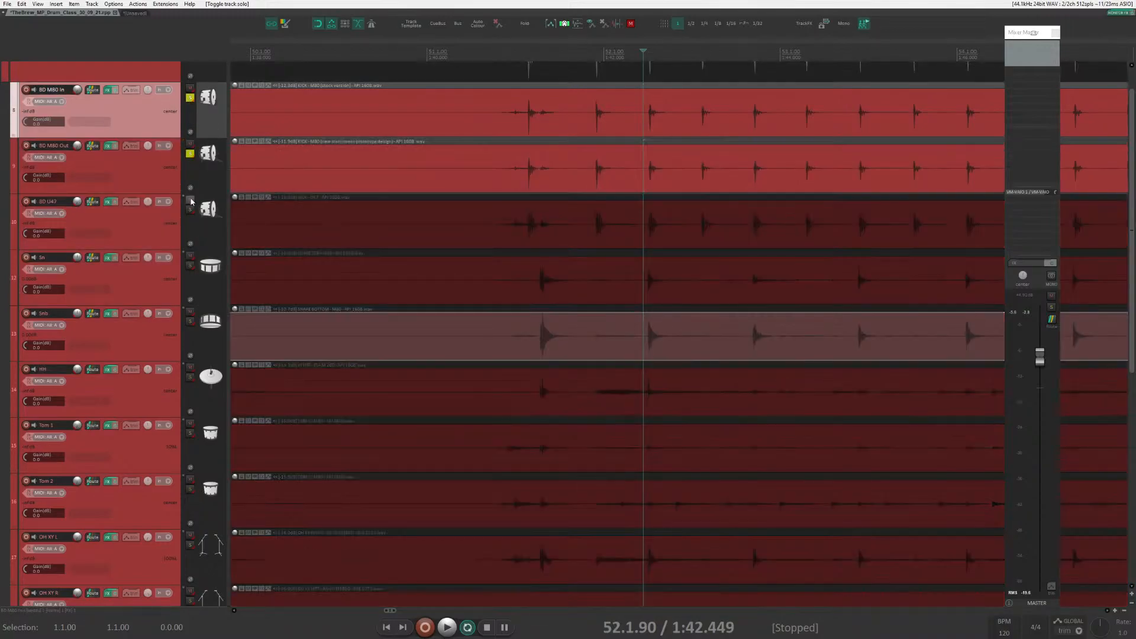
left_click(190, 210)
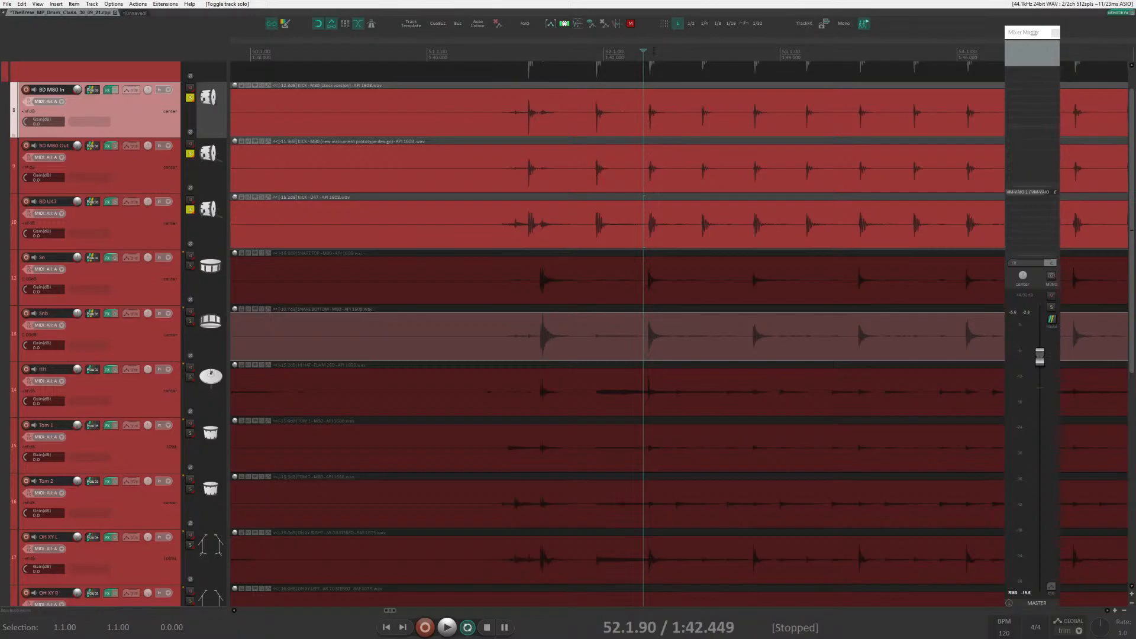
Compare the waveforms of the three kick mics closely at the kick hit near 52.2.
left_click(652, 51)
scroll(693, 243, "up", 5)
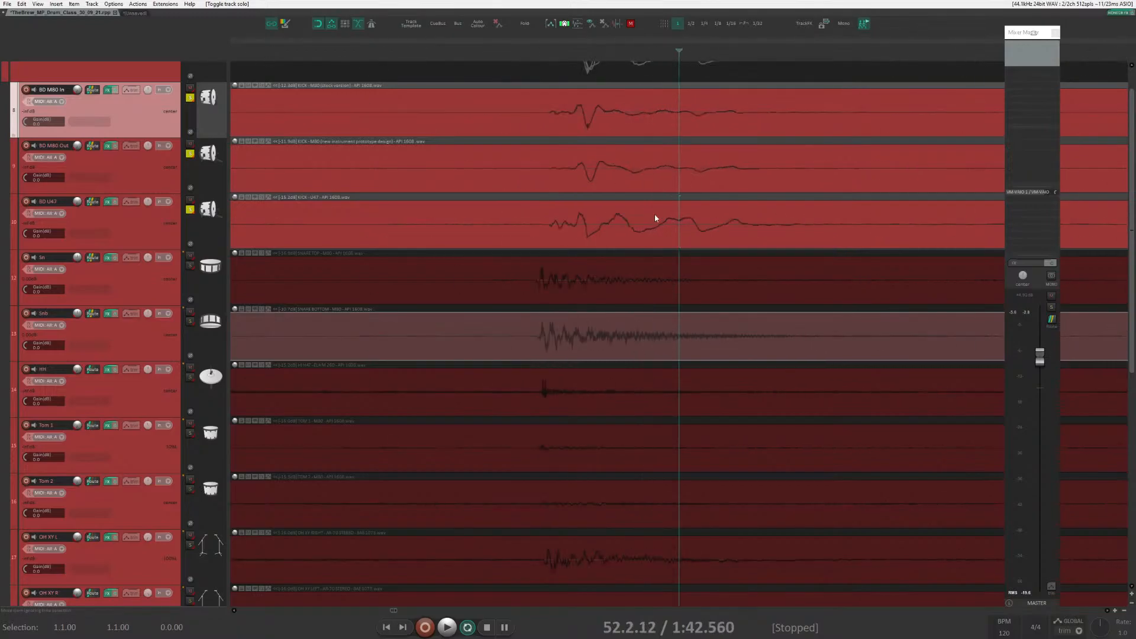
left_click(602, 133)
scroll(617, 160, "up", 3)
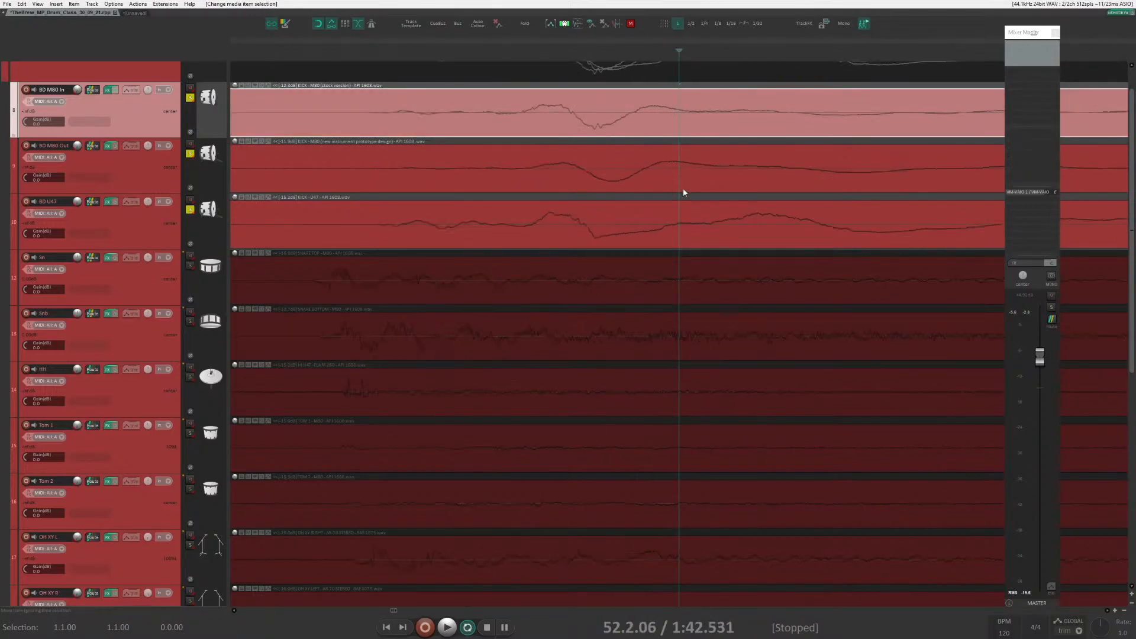
scroll(683, 188, "up", 3)
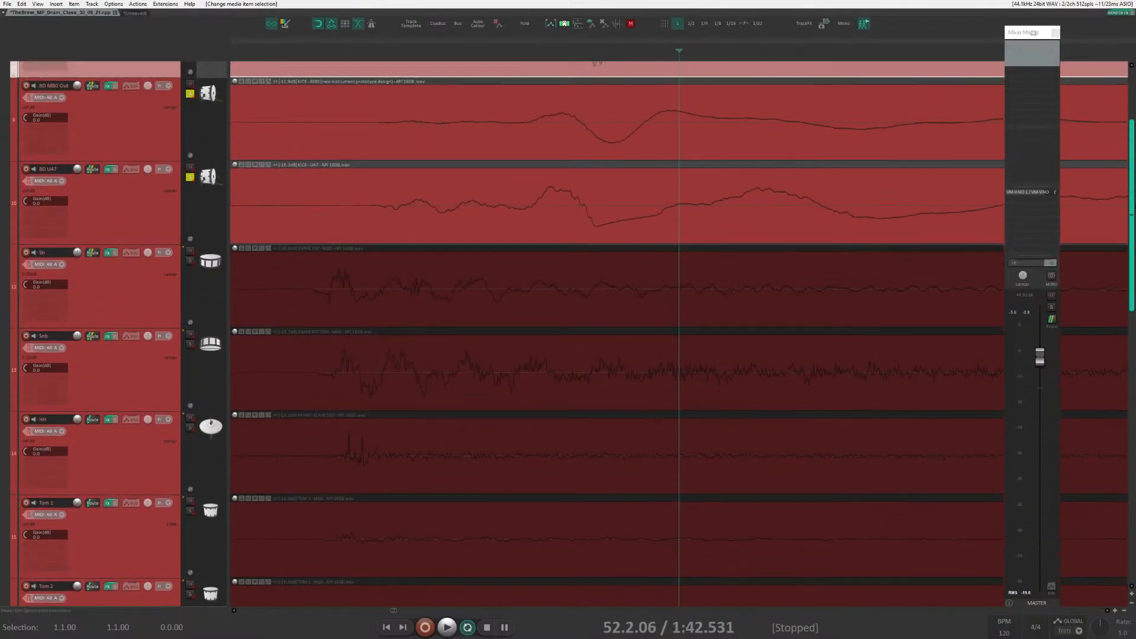
scroll(672, 245, "up", 2)
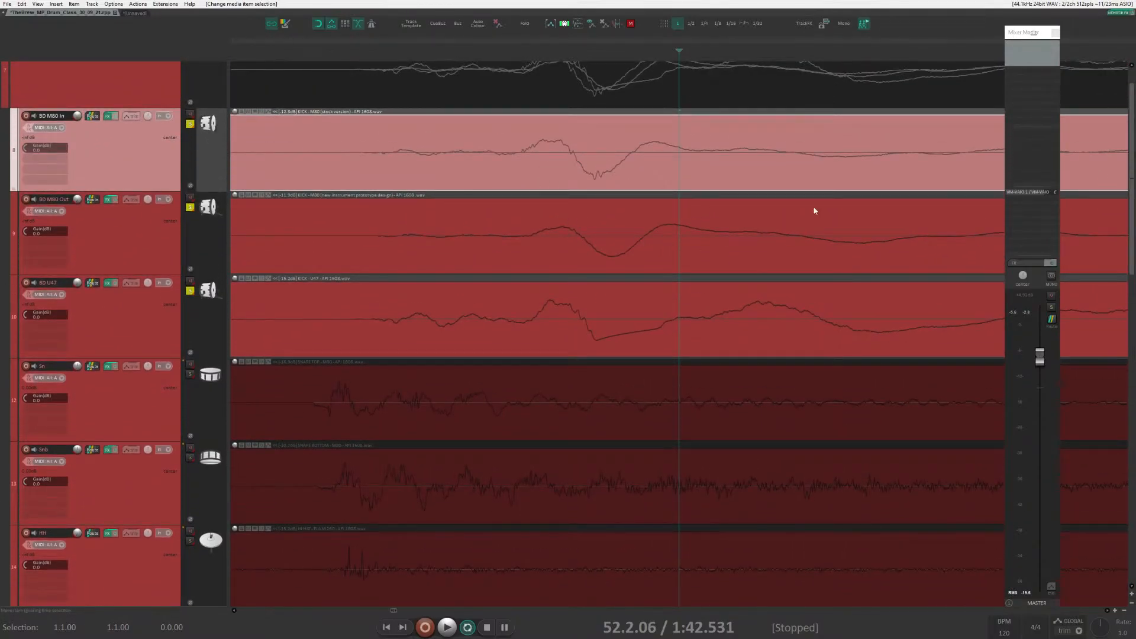
scroll(621, 211, "up", 1)
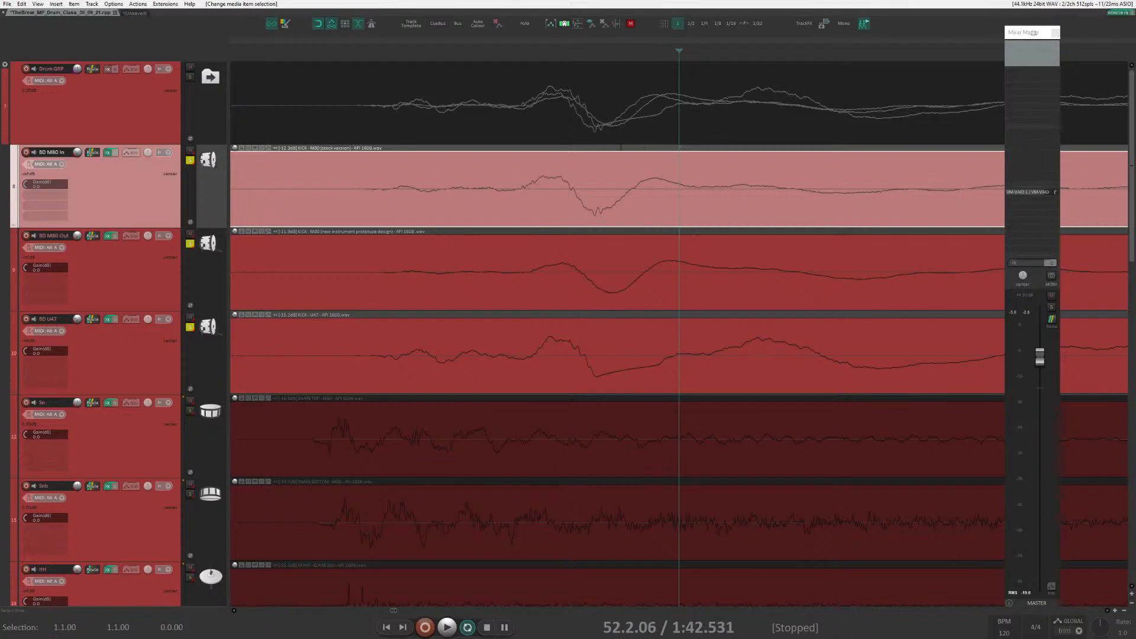
scroll(570, 137, "down", 2)
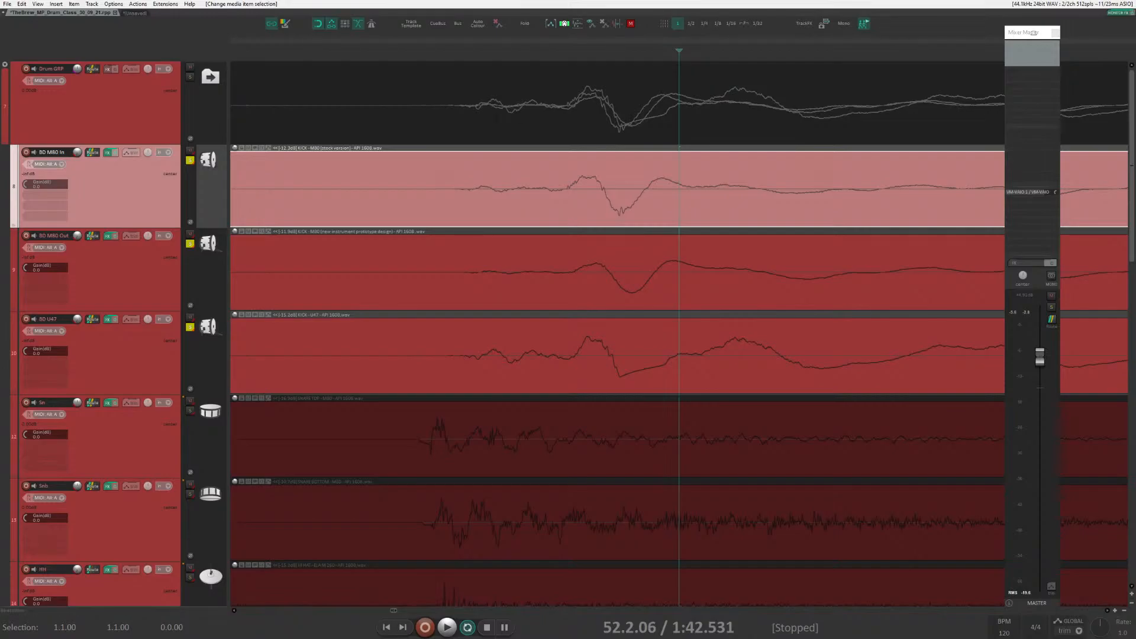
Take BD U47 out of the solo group and invert the phase of the BD M80 Out item.
left_click(484, 118)
left_click(190, 327)
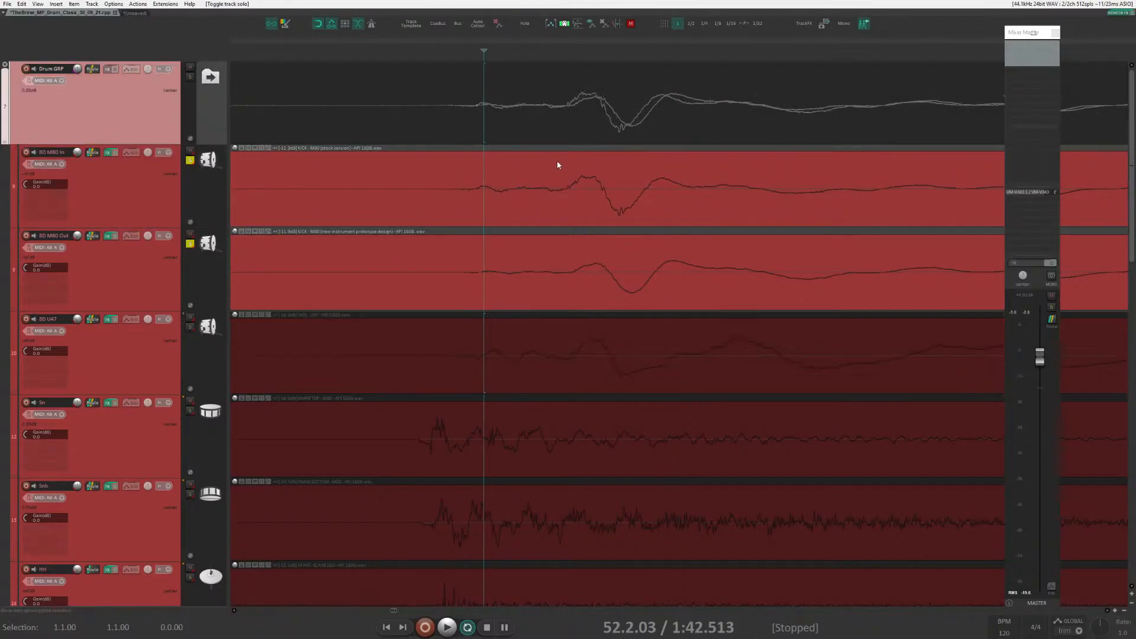
right_click(457, 268)
mouse_move(530, 274)
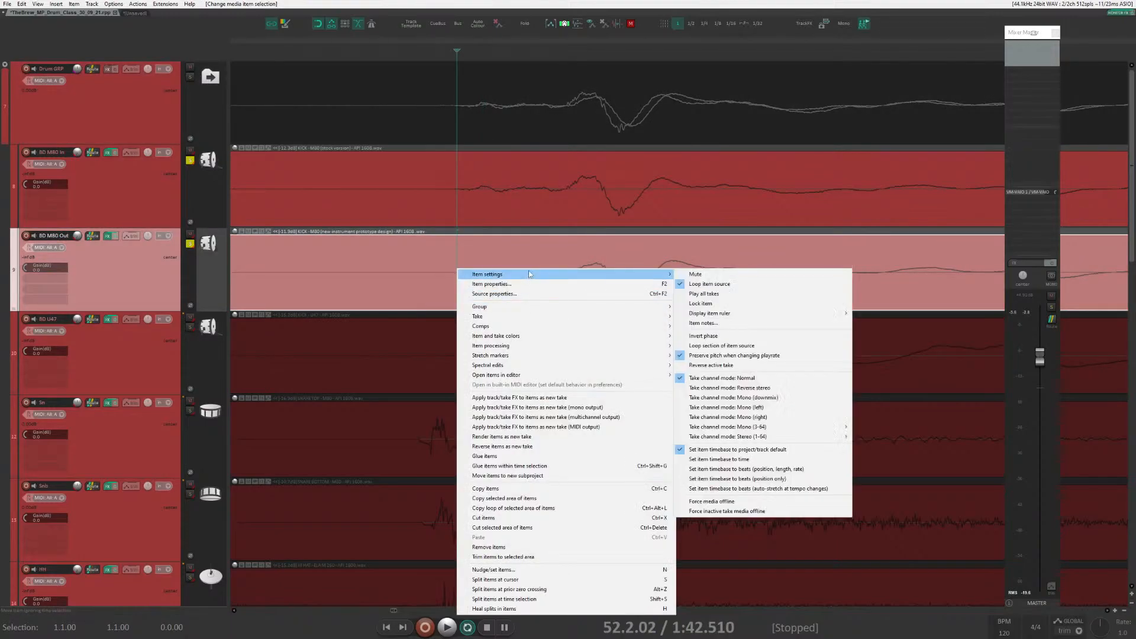
left_click(764, 337)
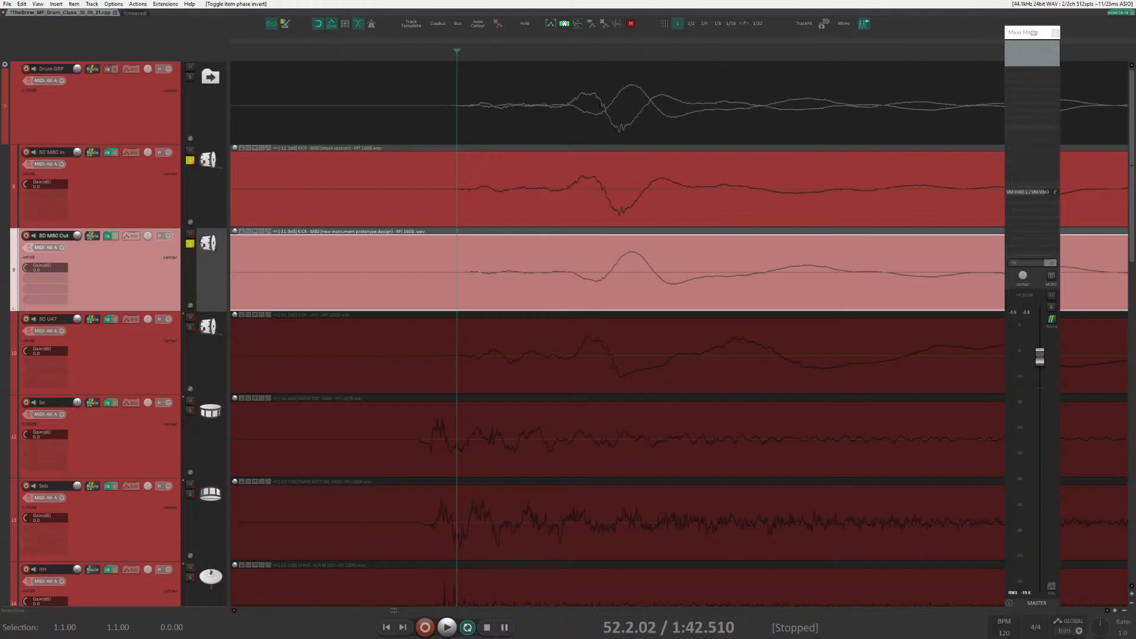
Turn off phase inversion on the BD M80 Out item and deselect the item.
right_click(609, 271)
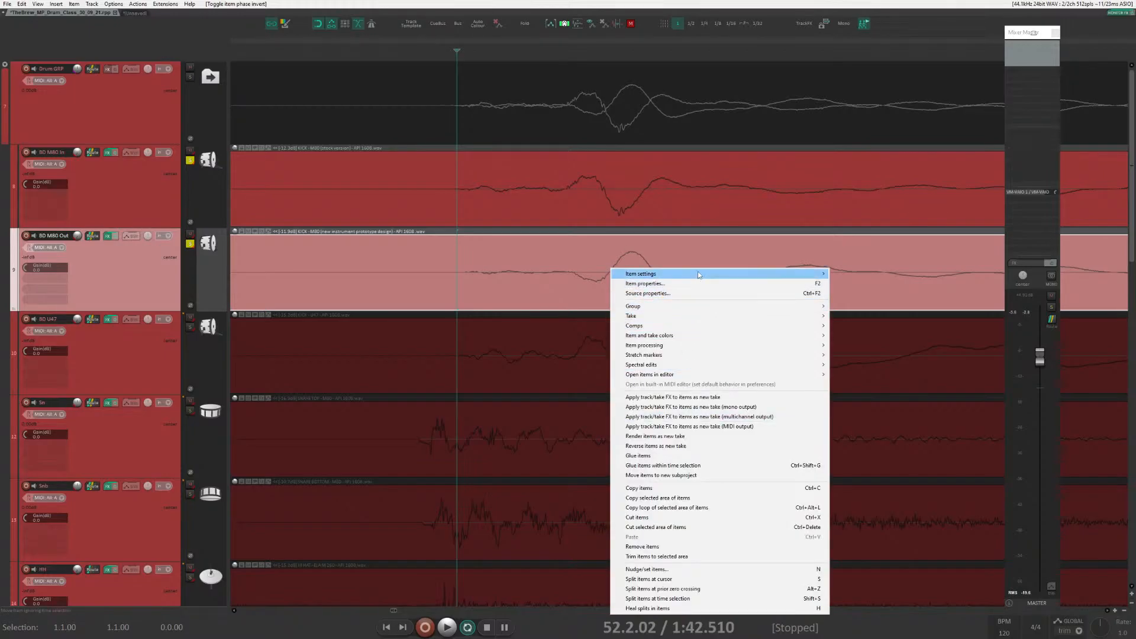
mouse_move(698, 273)
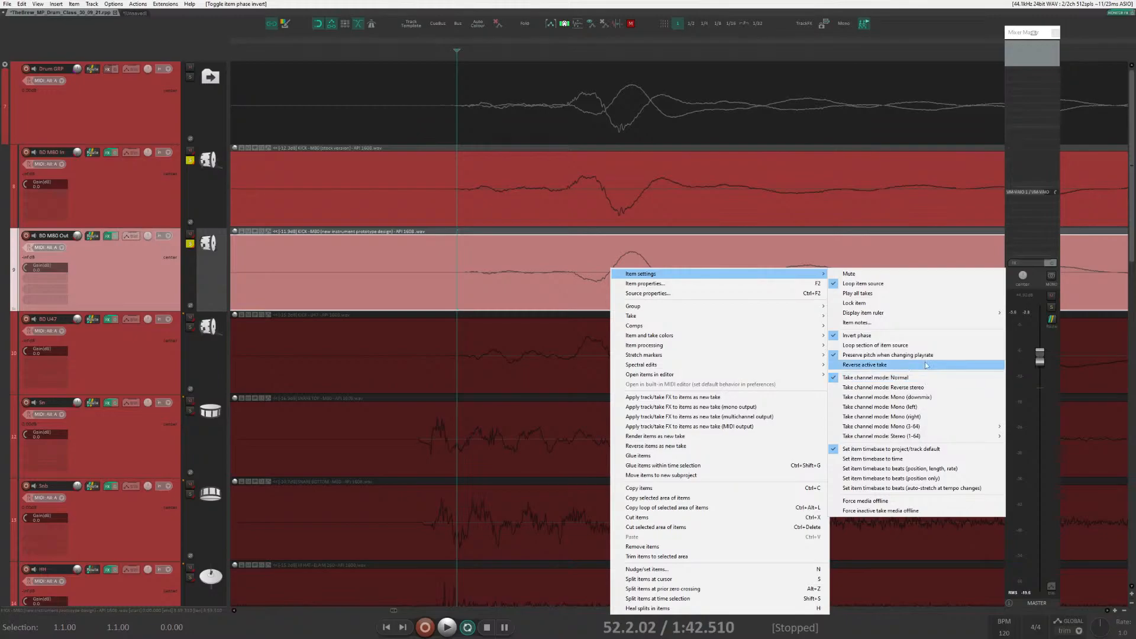
left_click(926, 335)
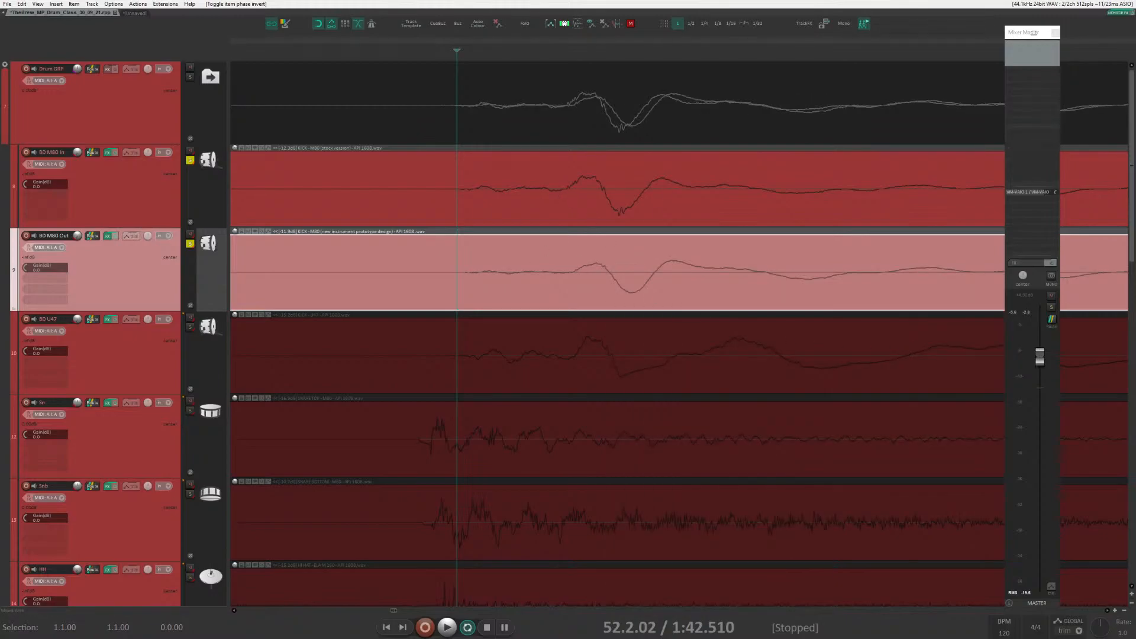
left_click(660, 125)
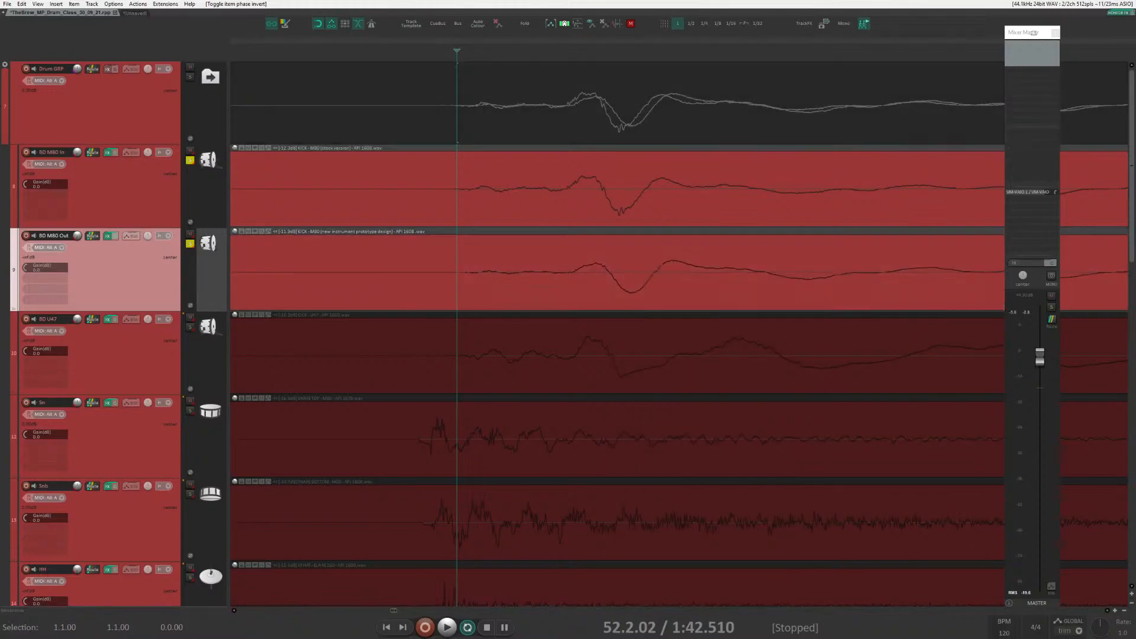
Make a time selection around the single kick hit, from 52.1.92 to 52.2.52.
scroll(705, 118, "down", 5)
left_click_drag(630, 113, 926, 116)
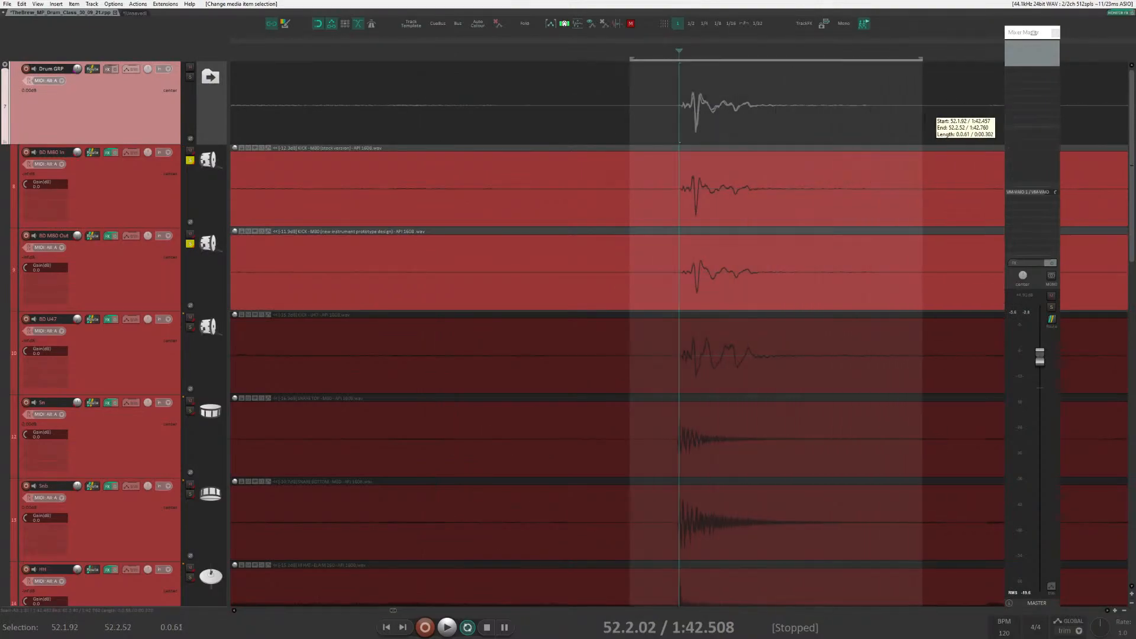
scroll(792, 176, "down", 3)
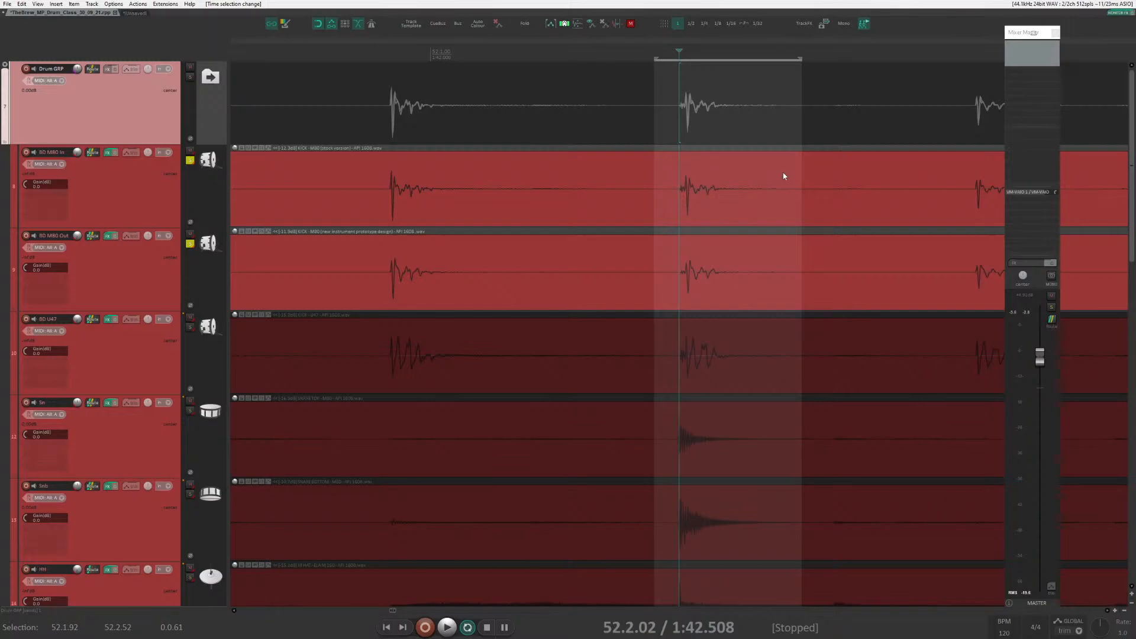
Clear the kick solos and reset the volumes of the three kick tracks to 0.00 dB.
left_click(190, 243)
left_click(190, 161)
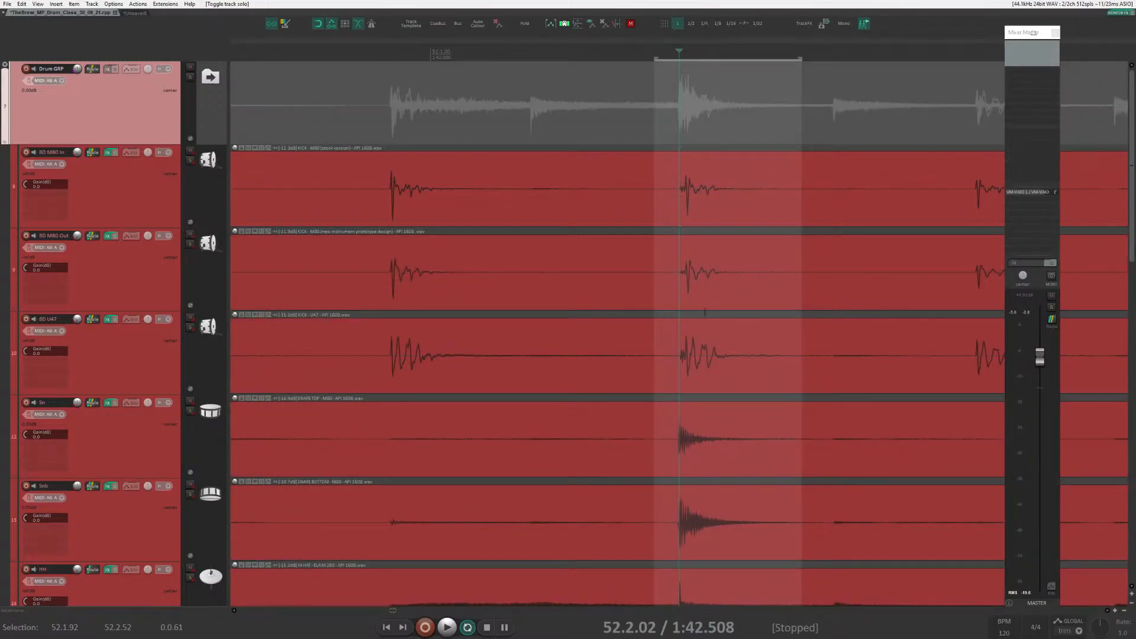
left_click(112, 355)
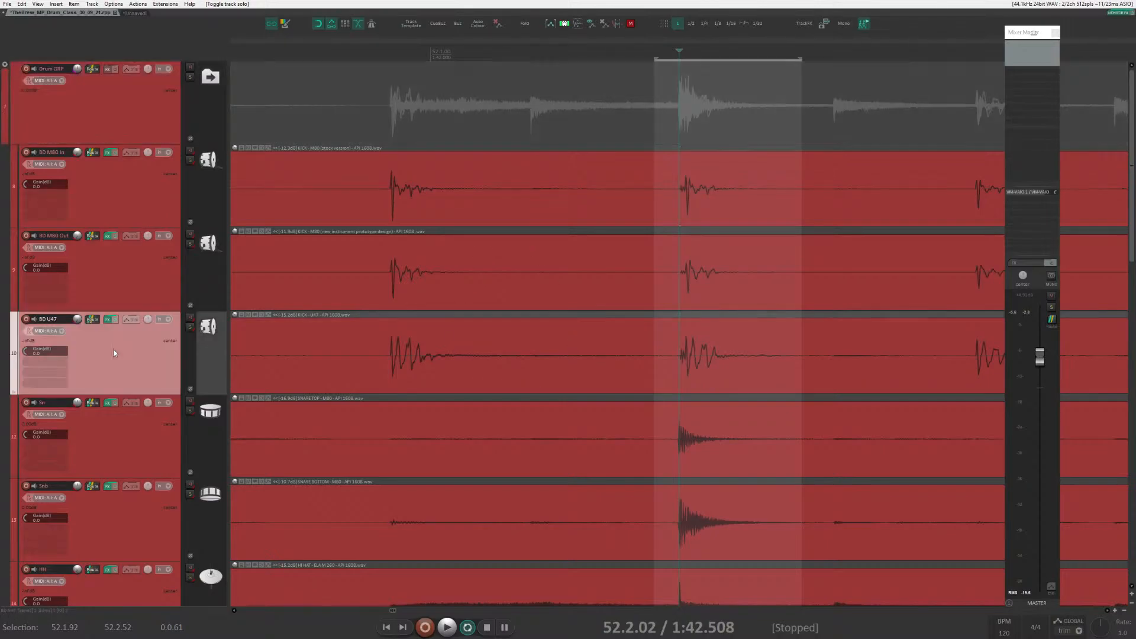
left_click(78, 319)
left_click(140, 205)
Solo BD M80 In and loop the selected hit, adding BD M80 Out to the solo, and stop playback.
left_click(190, 160)
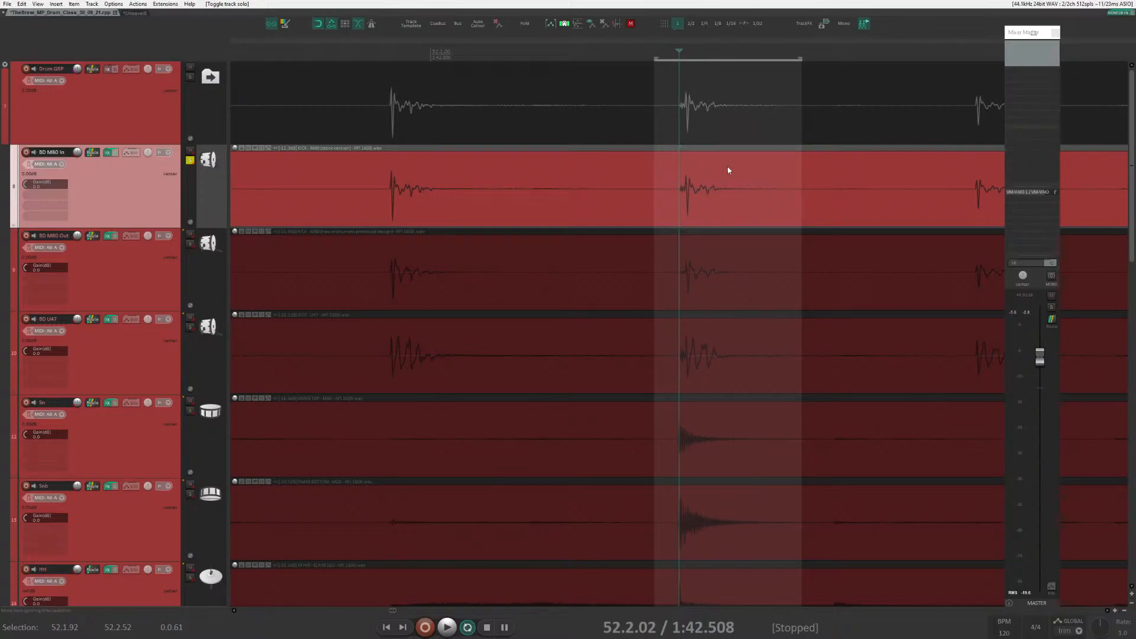
key("space")
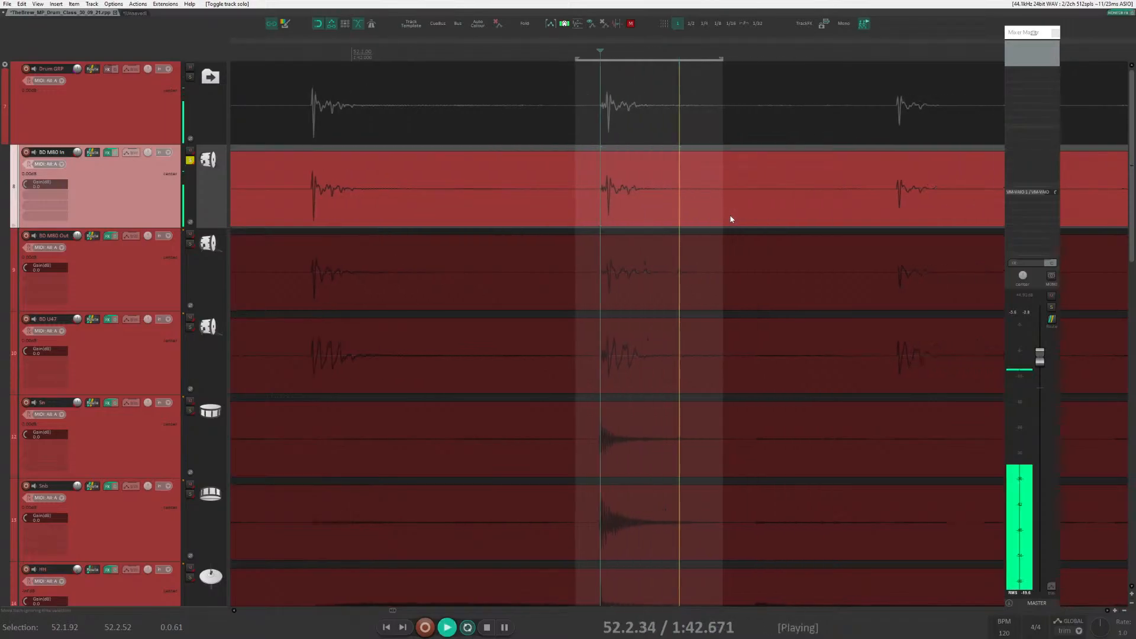
left_click(191, 244)
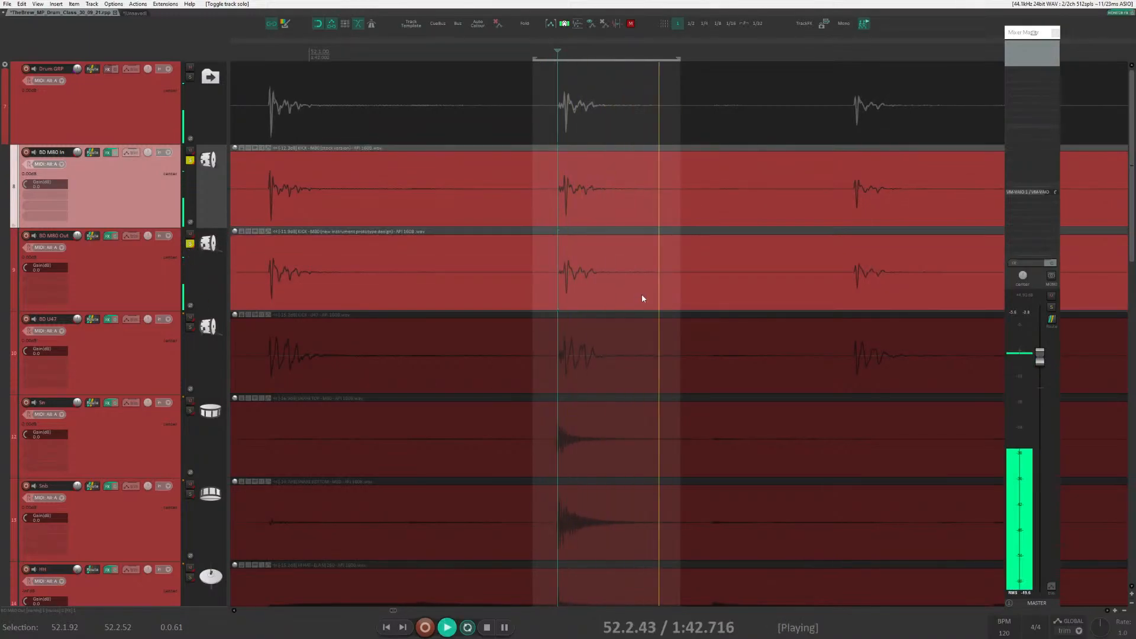
key("space")
Audition the loop while switching the BD M80 Out track's phase between inverted and normal, ending on normal, and stop playback.
left_click(190, 305)
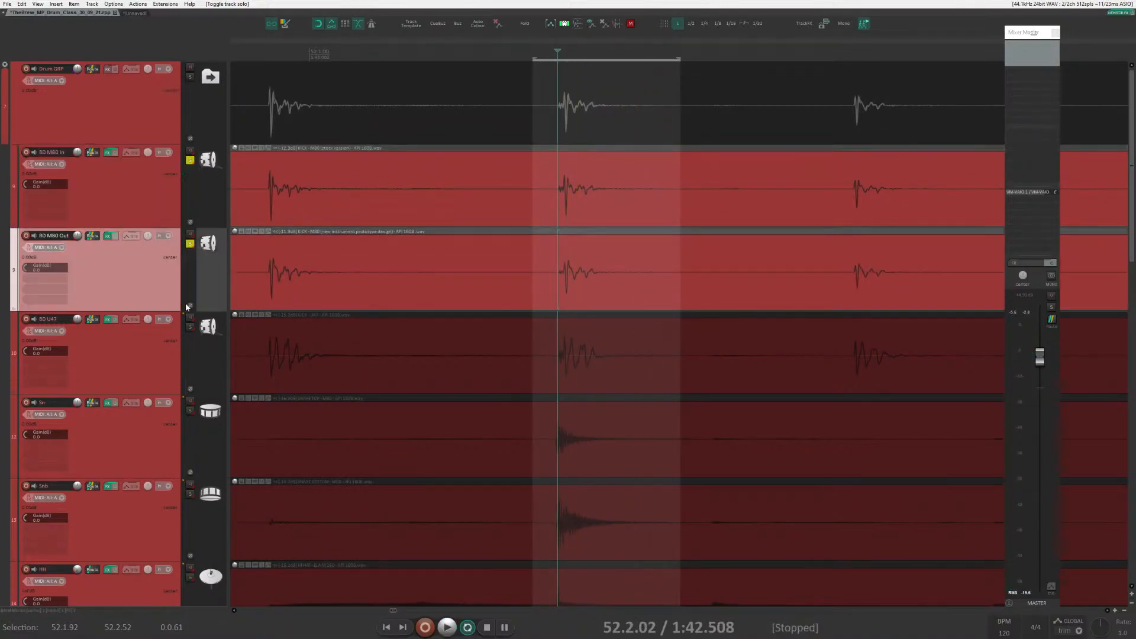
key("space")
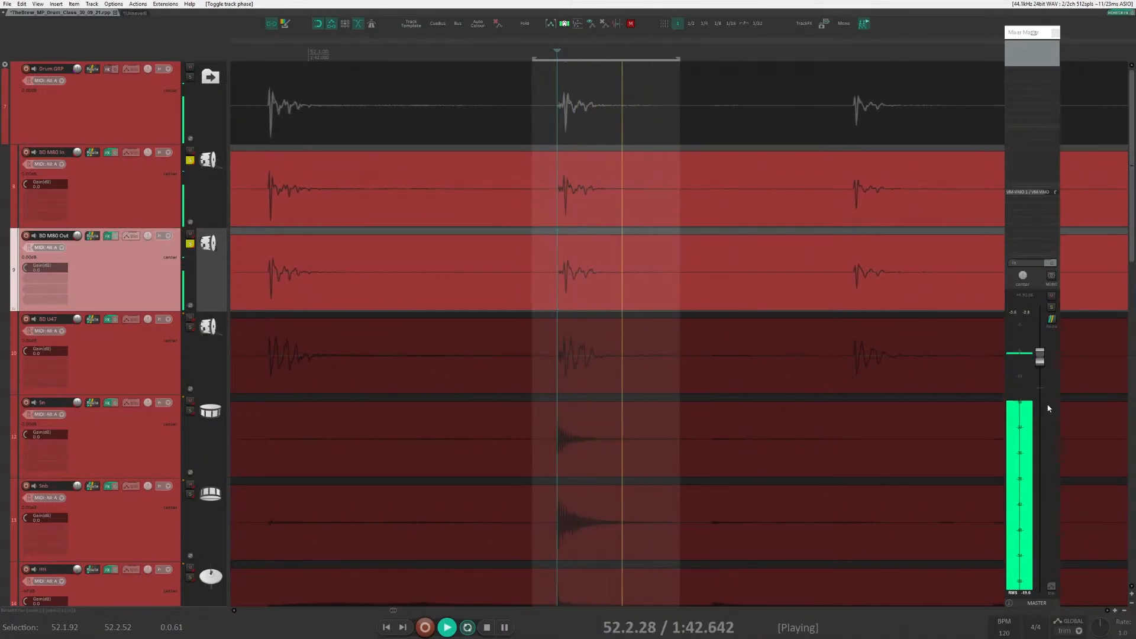
key("space")
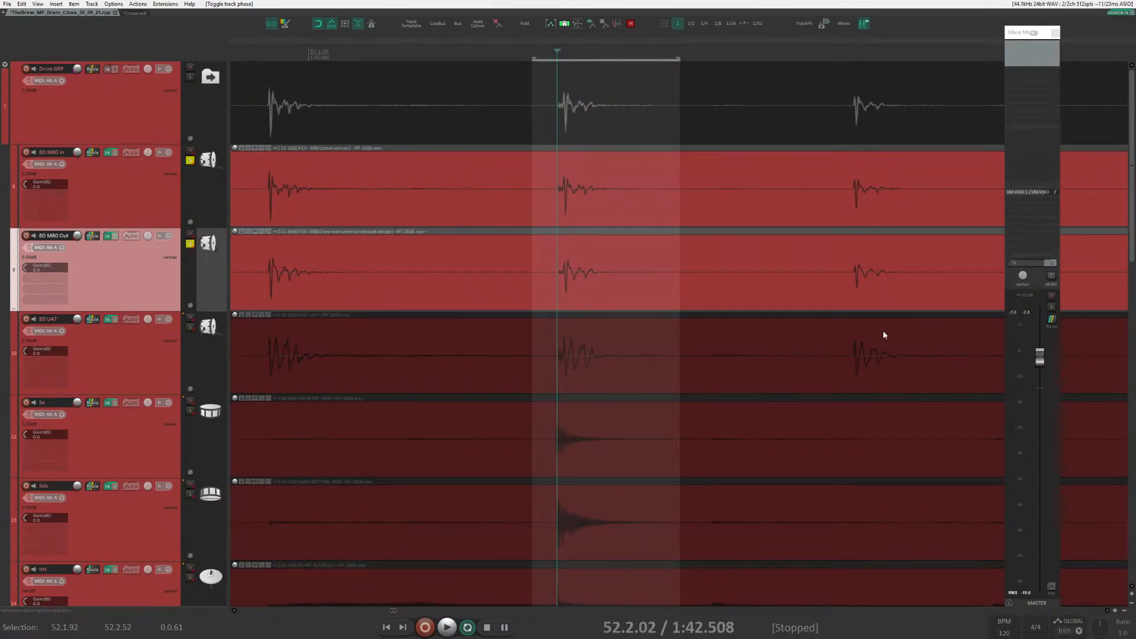
Unsolo and mute BD M80 Out, and solo BD U47 alongside BD M80 In.
left_click(190, 244)
left_click(190, 234)
left_click(190, 327)
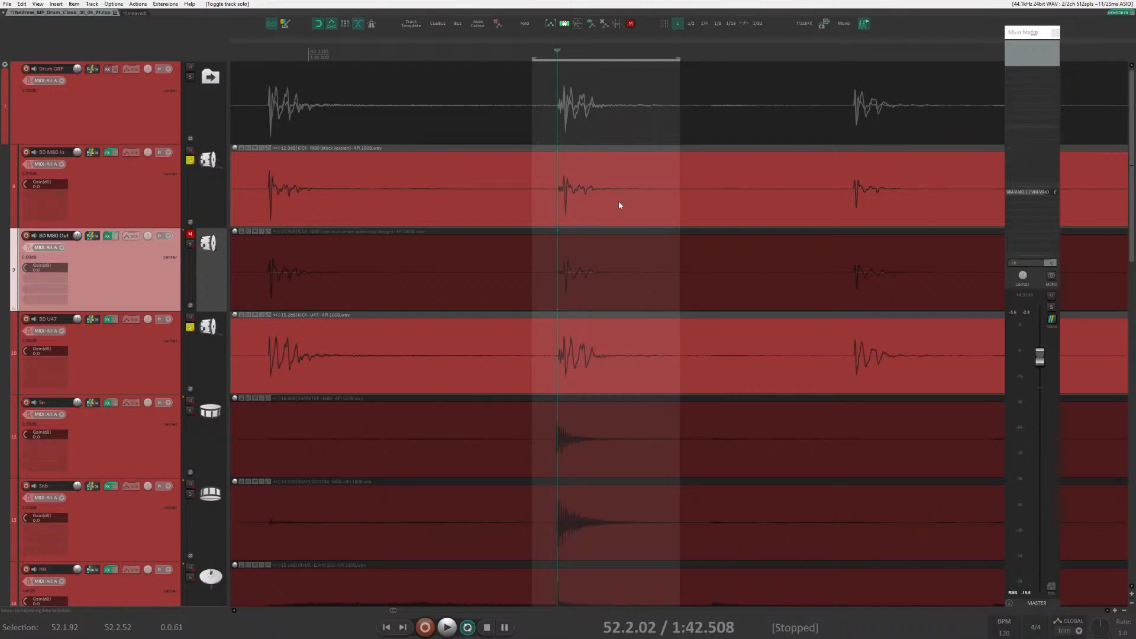
Audition the kick loop while switching the BD U47 track's phase between inverted and normal.
key("space")
left_click(150, 367)
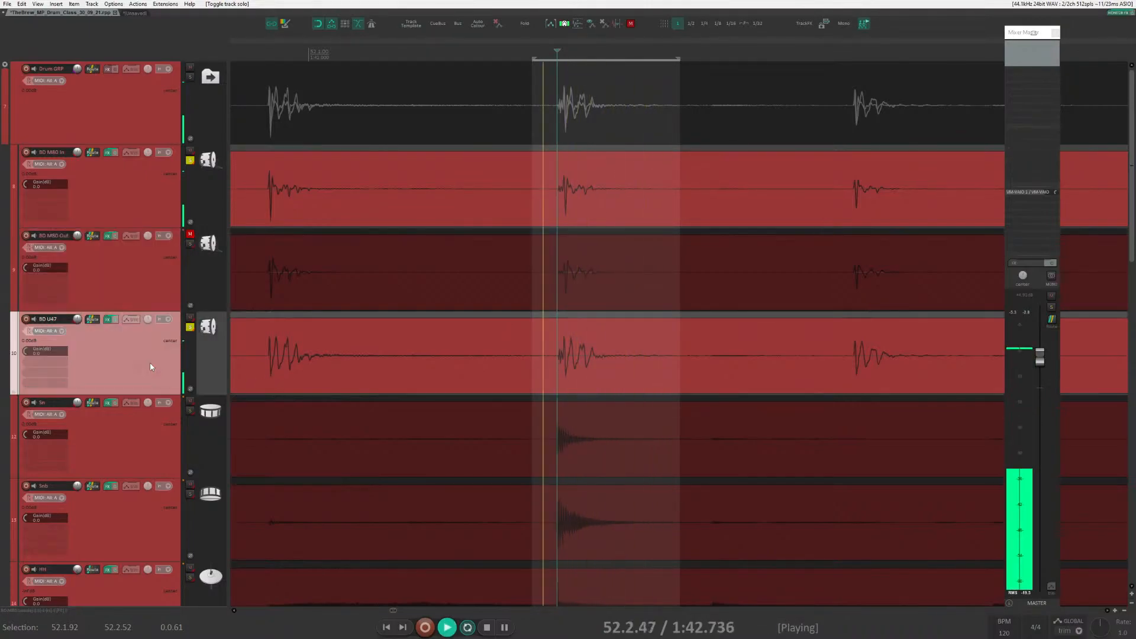
left_click(190, 390)
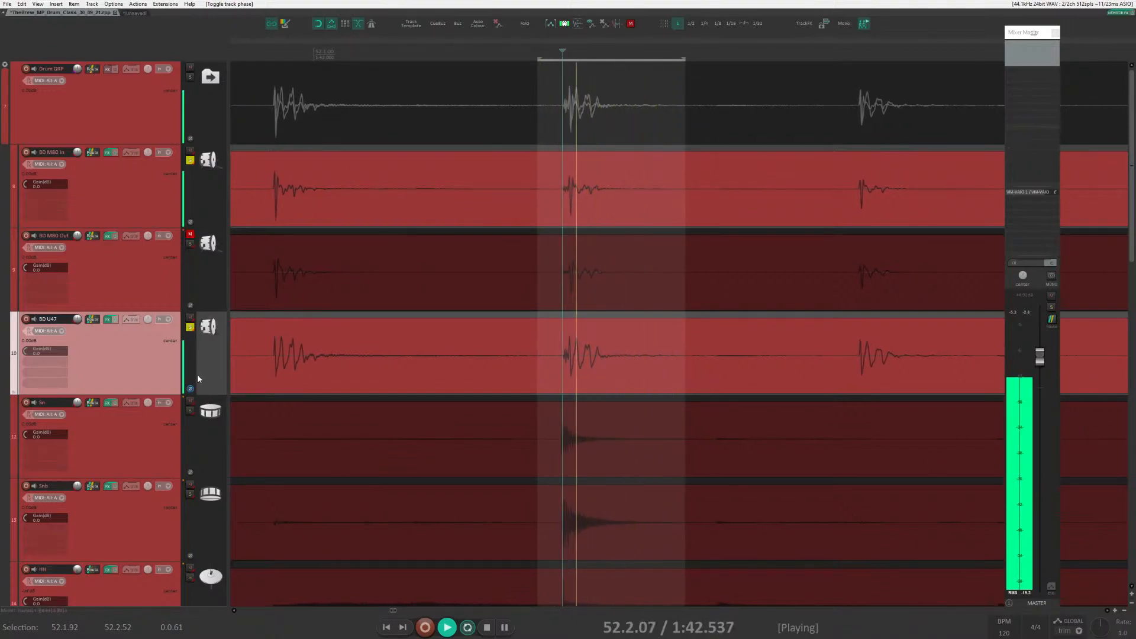
Stop the loop and clear the kick tracks' solos, the BD M80 Out mute and the time selection.
left_click(190, 326)
key("space")
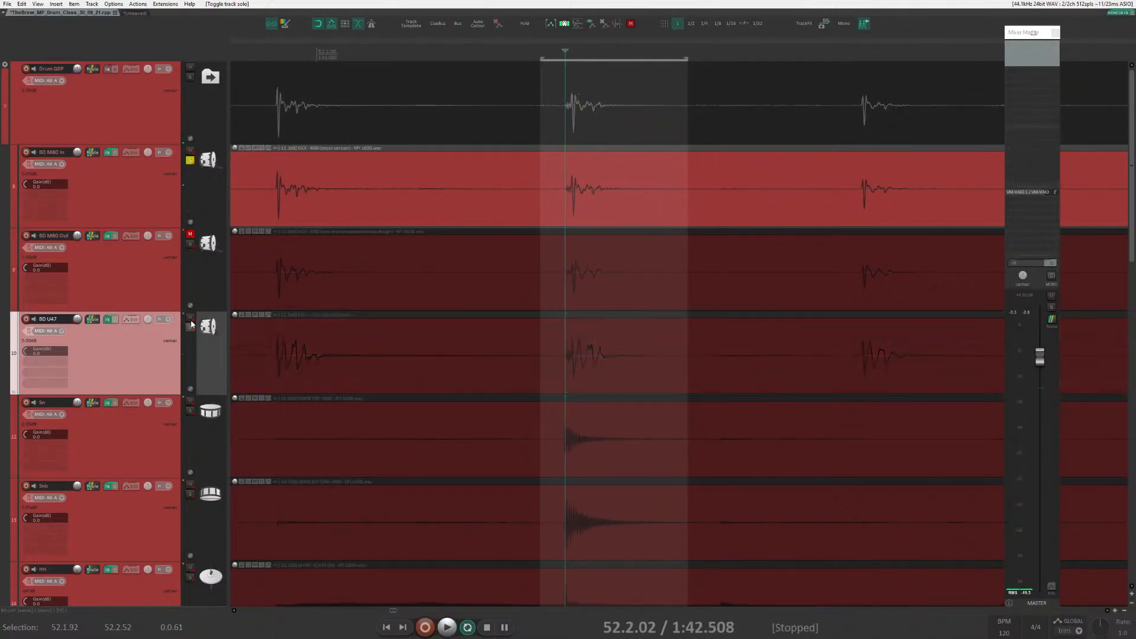
left_click(190, 160)
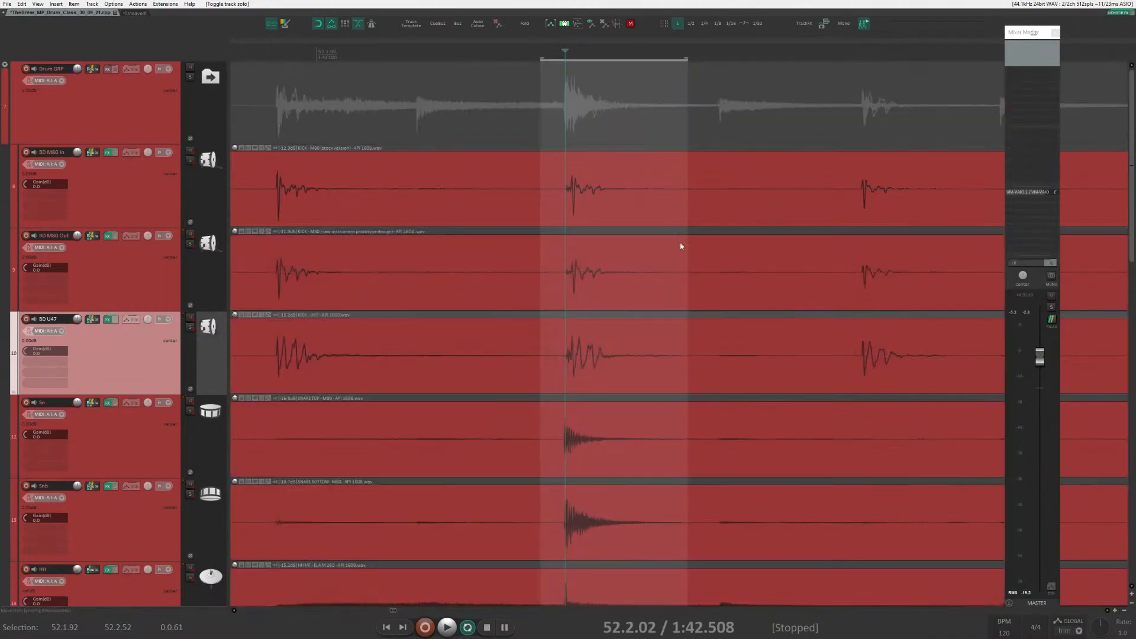
key("Escape")
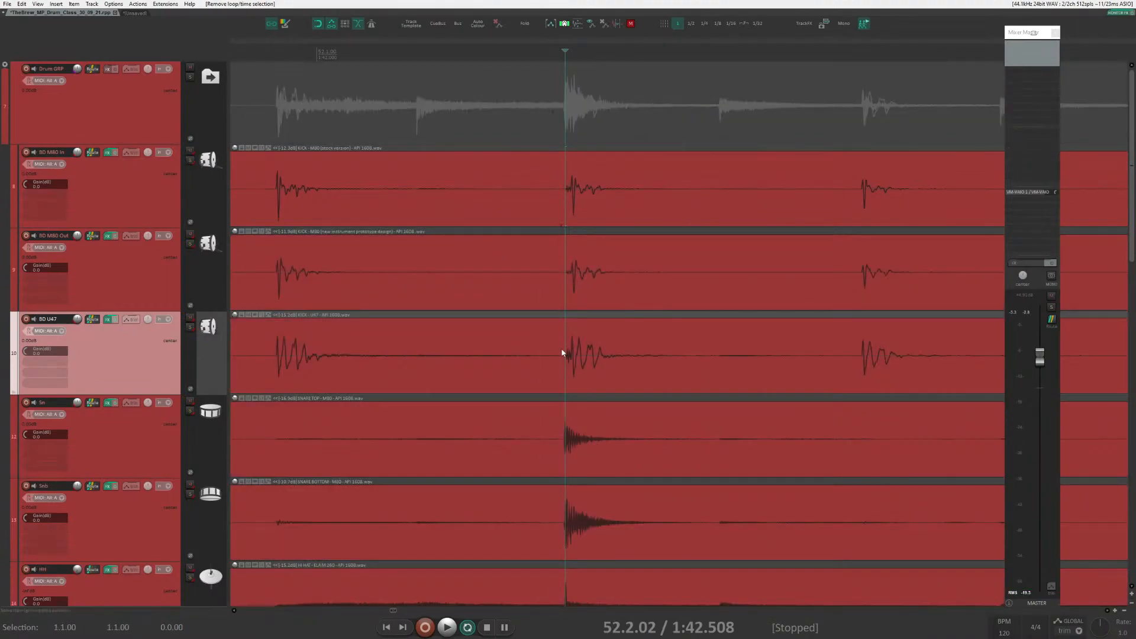
Reduce the track heights to show all drum tracks and reset the master fader to 0.00 dB.
scroll(565, 357, "down", 5)
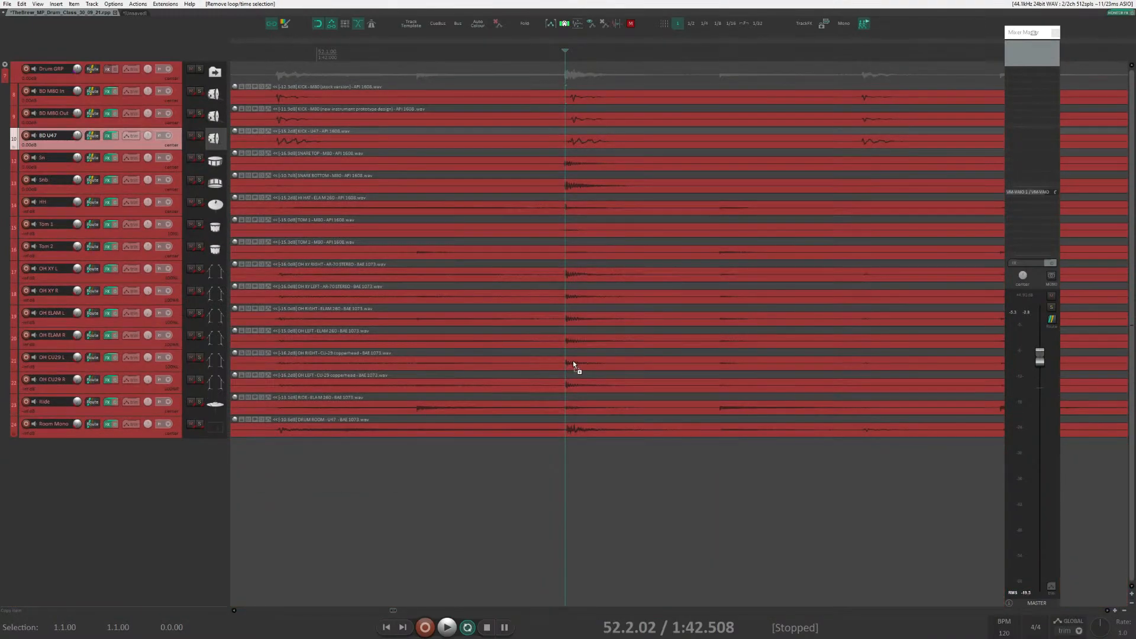
double_click(1040, 358)
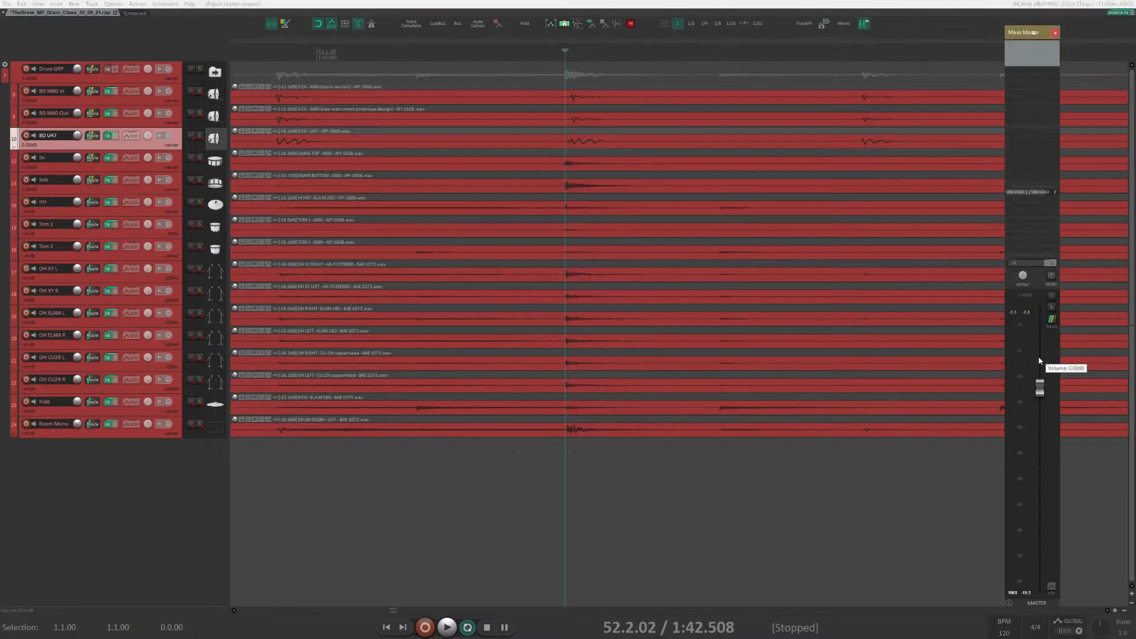
scroll(564, 207, "down", 1)
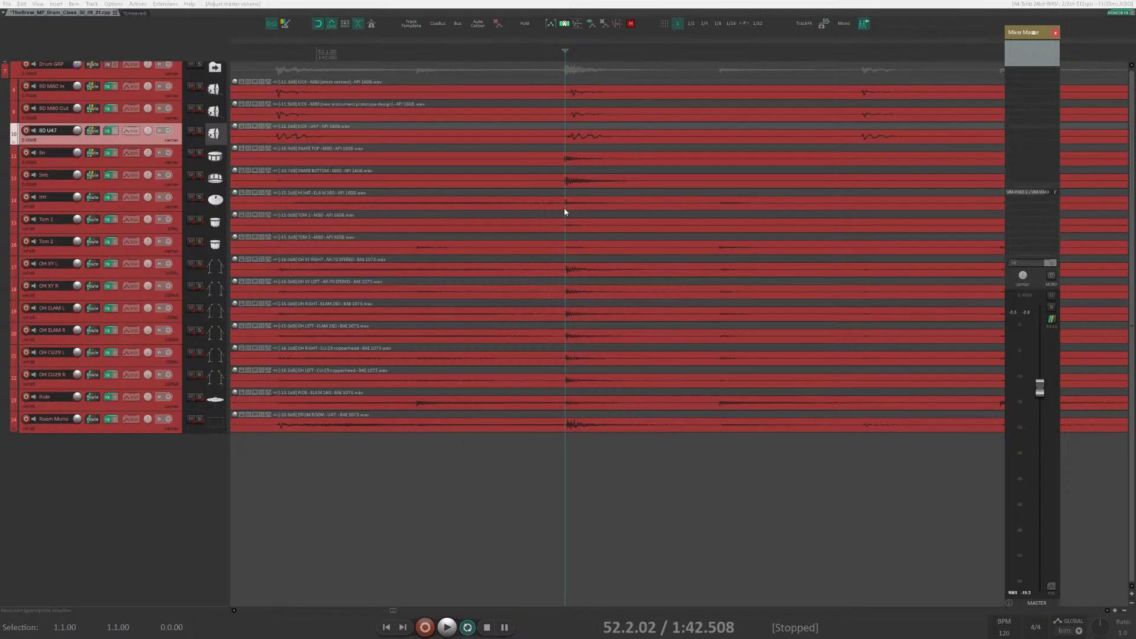
scroll(565, 211, "down", 2)
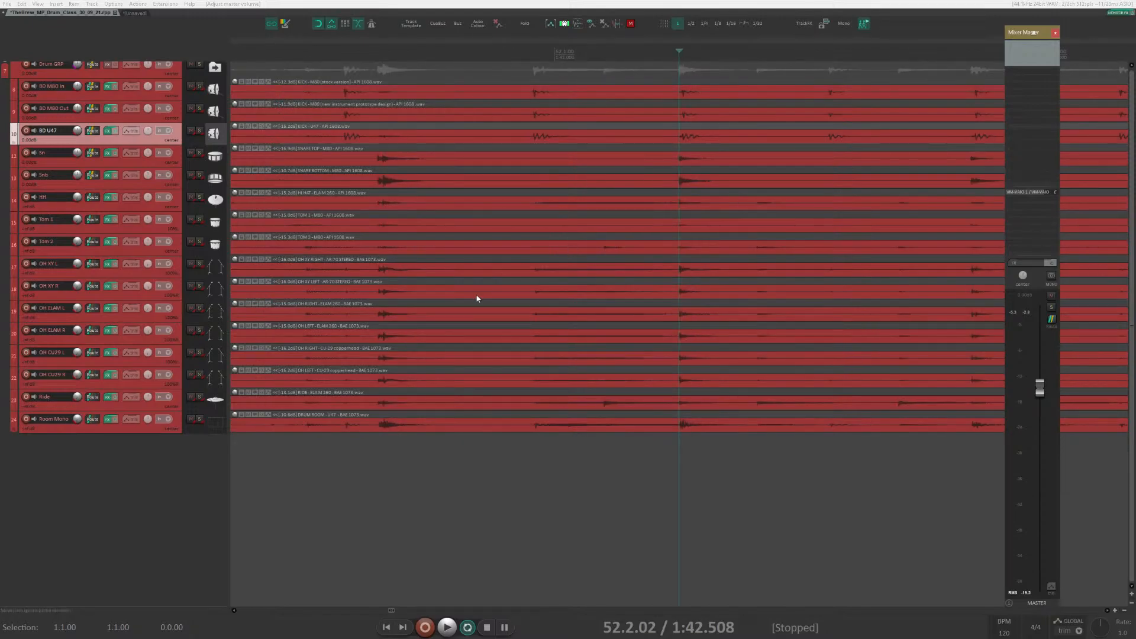
Enlarge the track heights and mute every track from Tom 1 down to Room Mono.
left_click(179, 223)
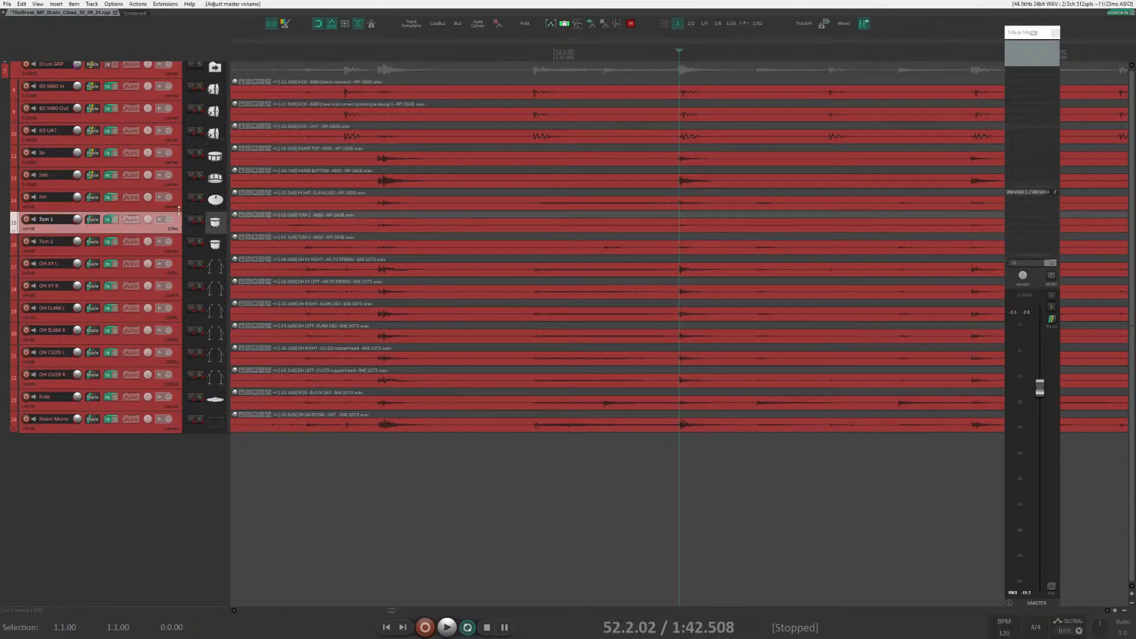
left_click_drag(178, 211, 179, 229)
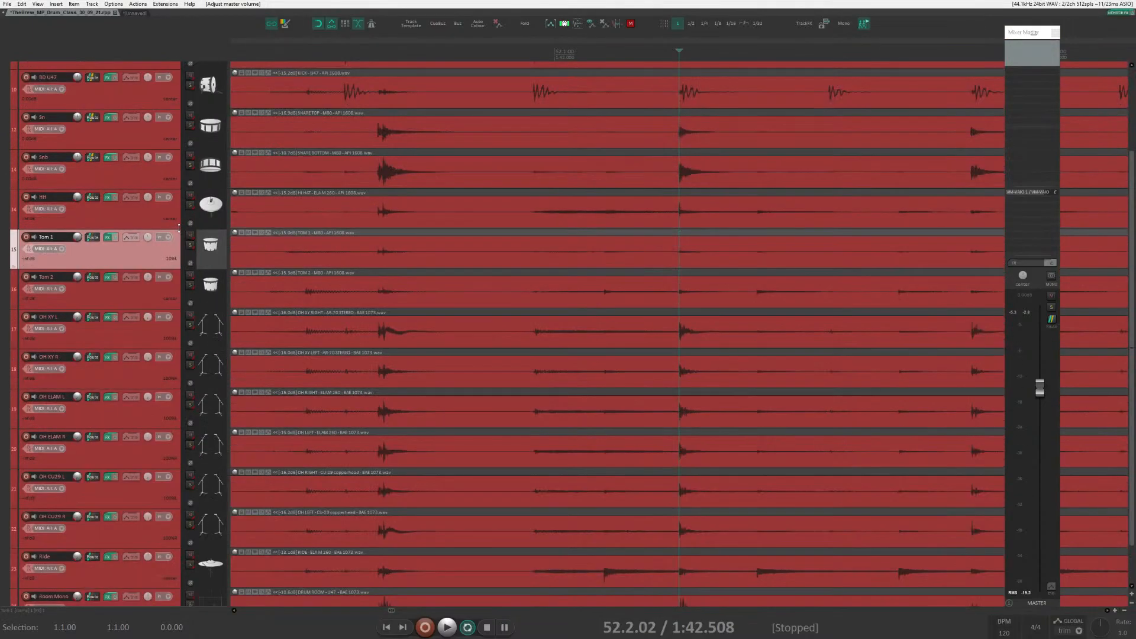
left_click(173, 291, "ctrl")
left_click(190, 276)
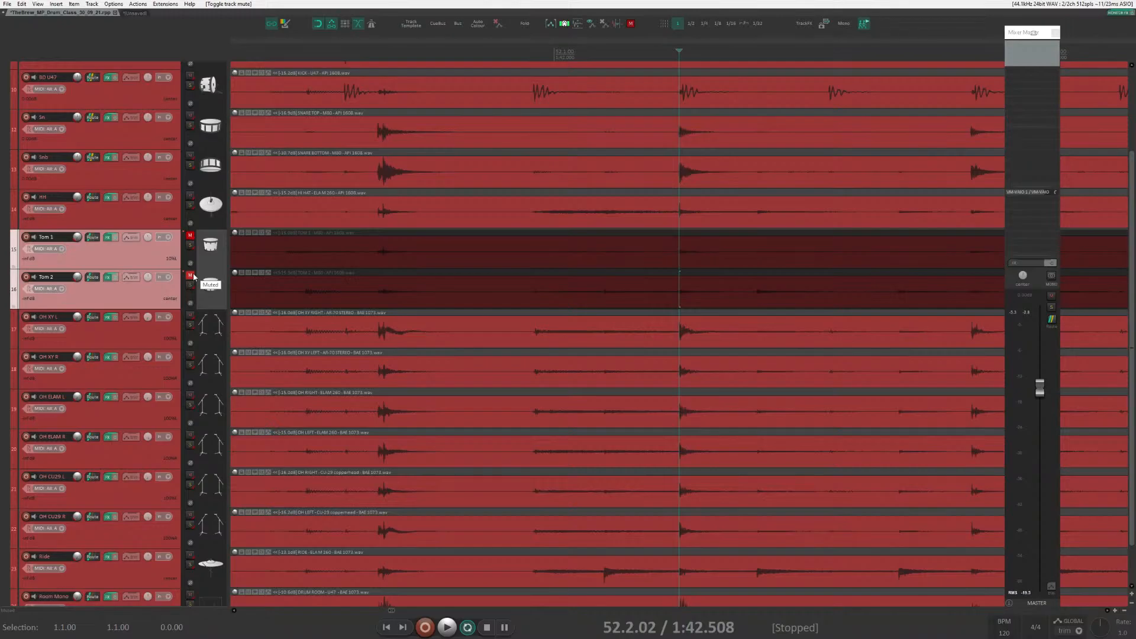
left_click_drag(190, 315, 209, 606)
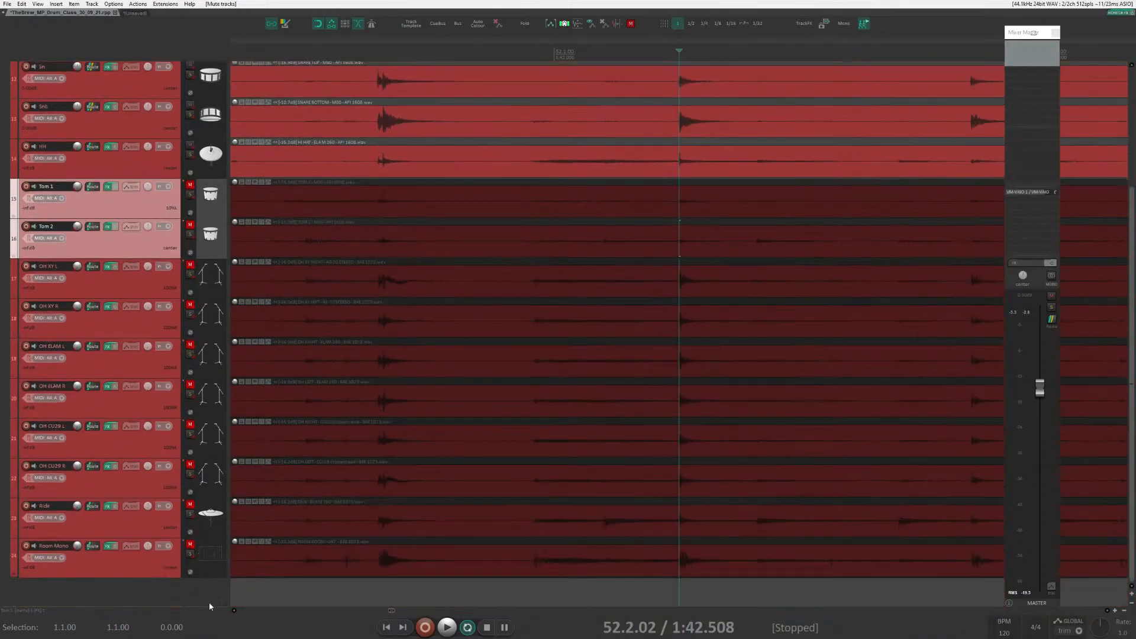
scroll(615, 332, "up", 4)
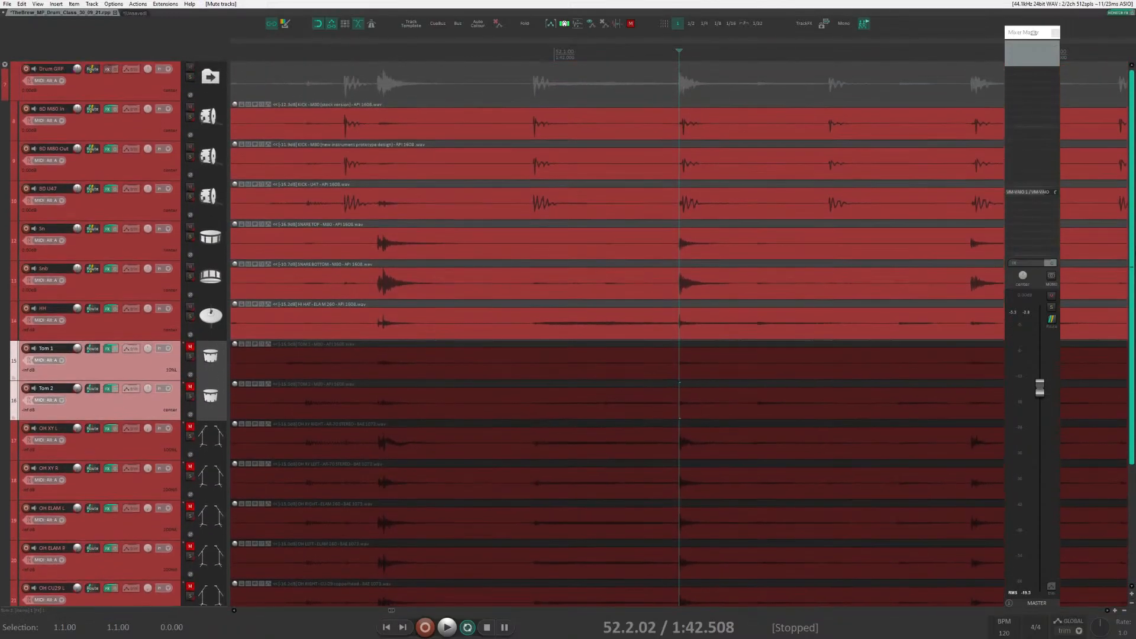
Select the HH track and set its volume to 0.00 dB.
left_click(143, 335)
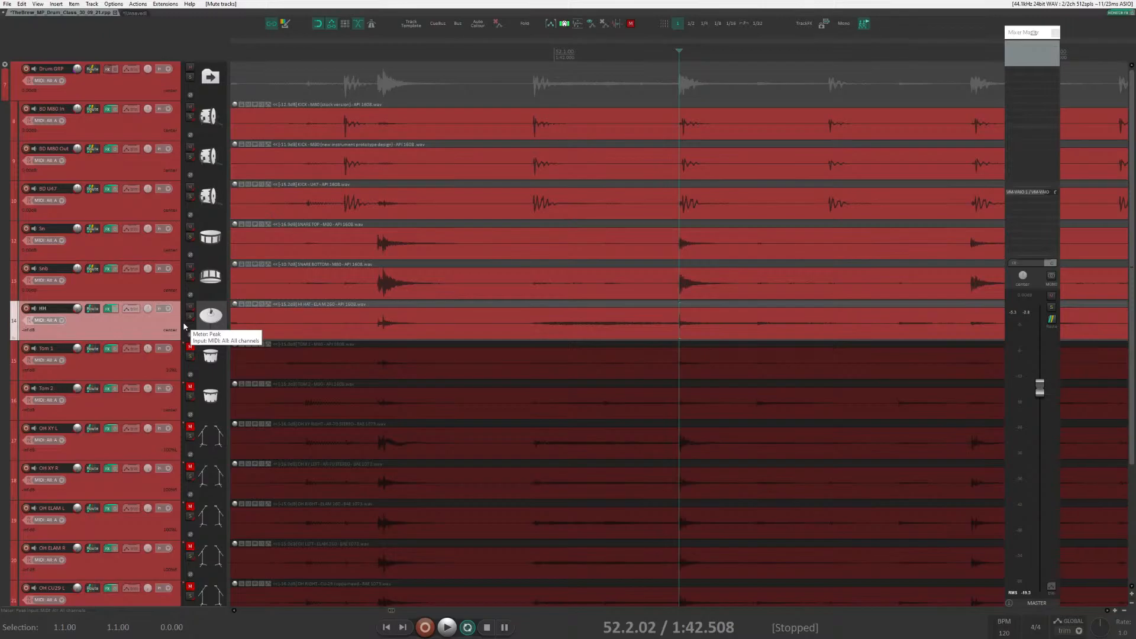
left_click(354, 41)
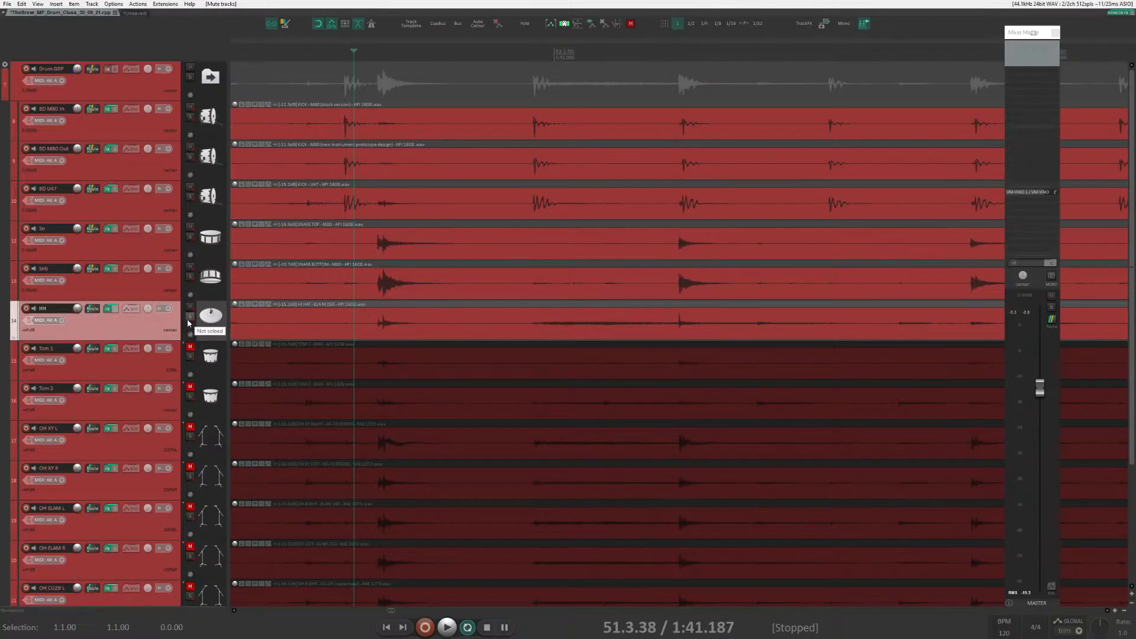
double_click(77, 309)
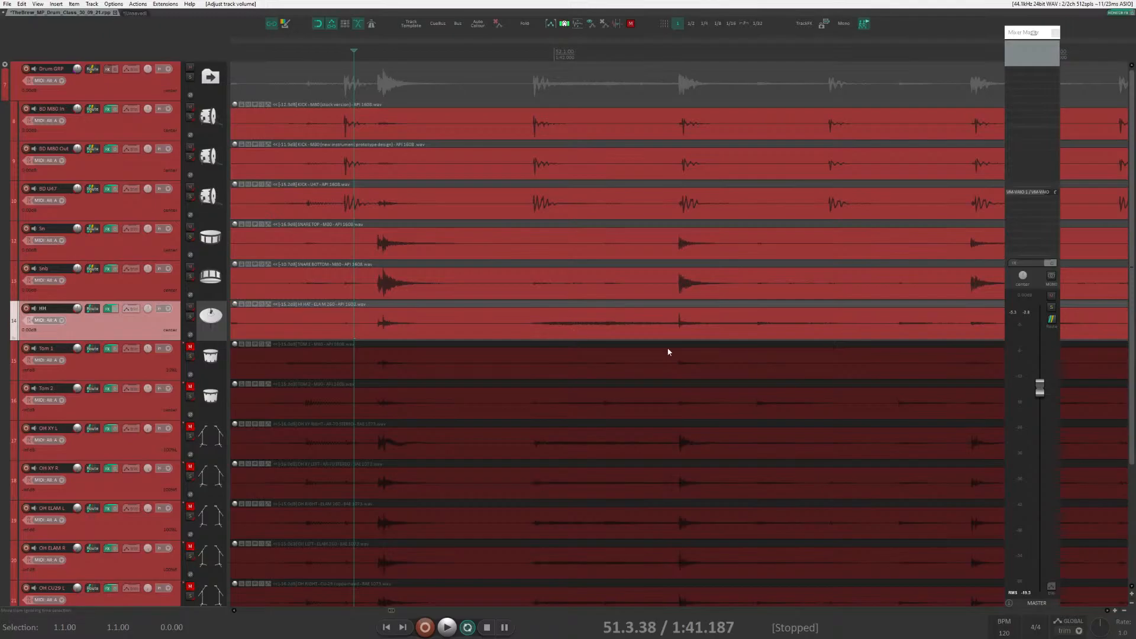
Solo HH together with Sn and Snb, and play briefly from the hi-hat hit at 52.2.00.
left_click(678, 324)
scroll(678, 324, "up", 5)
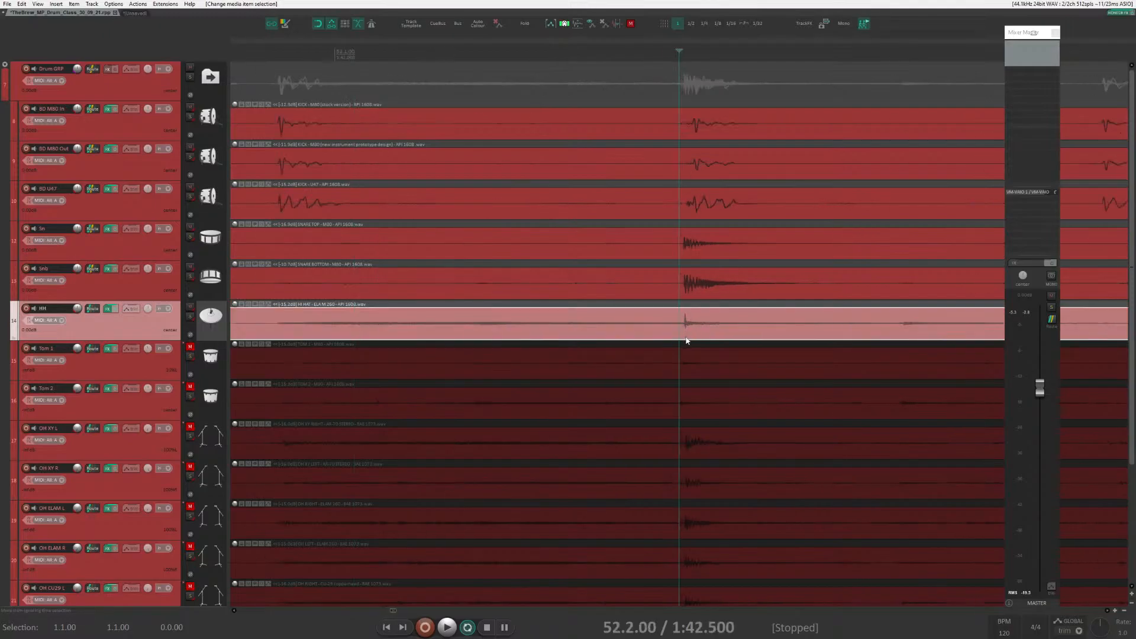
left_click(190, 316)
left_click(190, 237)
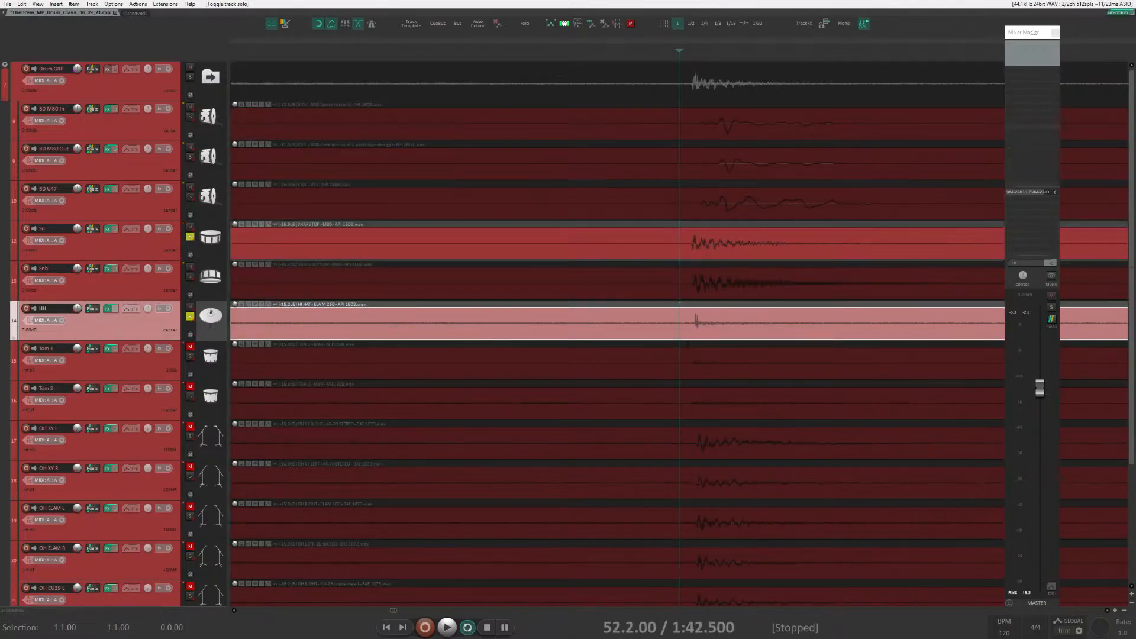
left_click(190, 277)
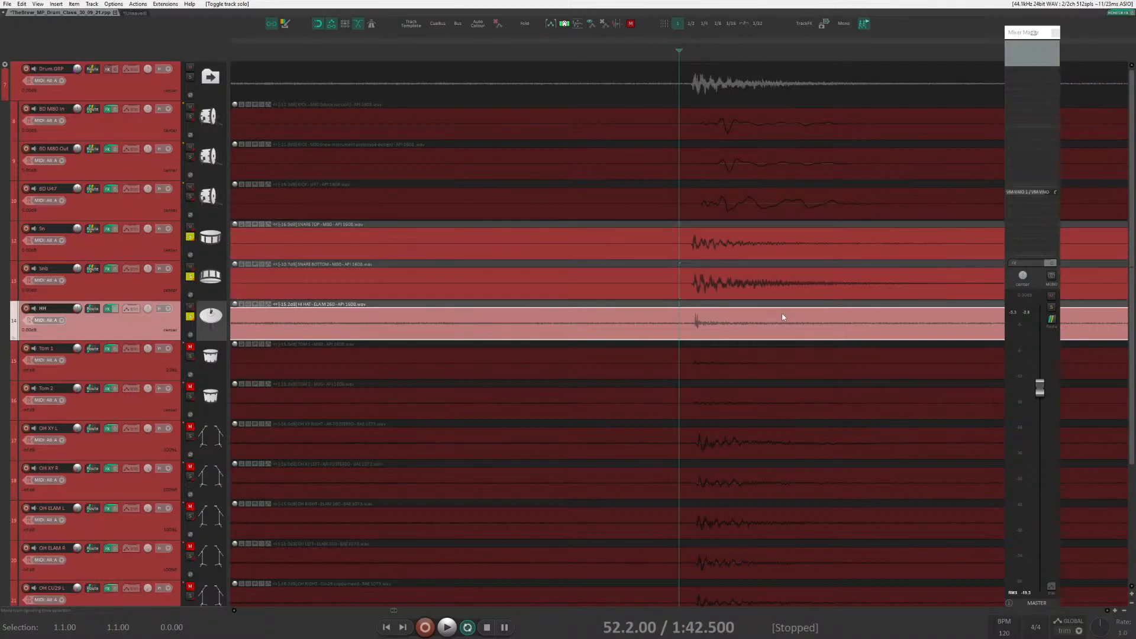
key("space")
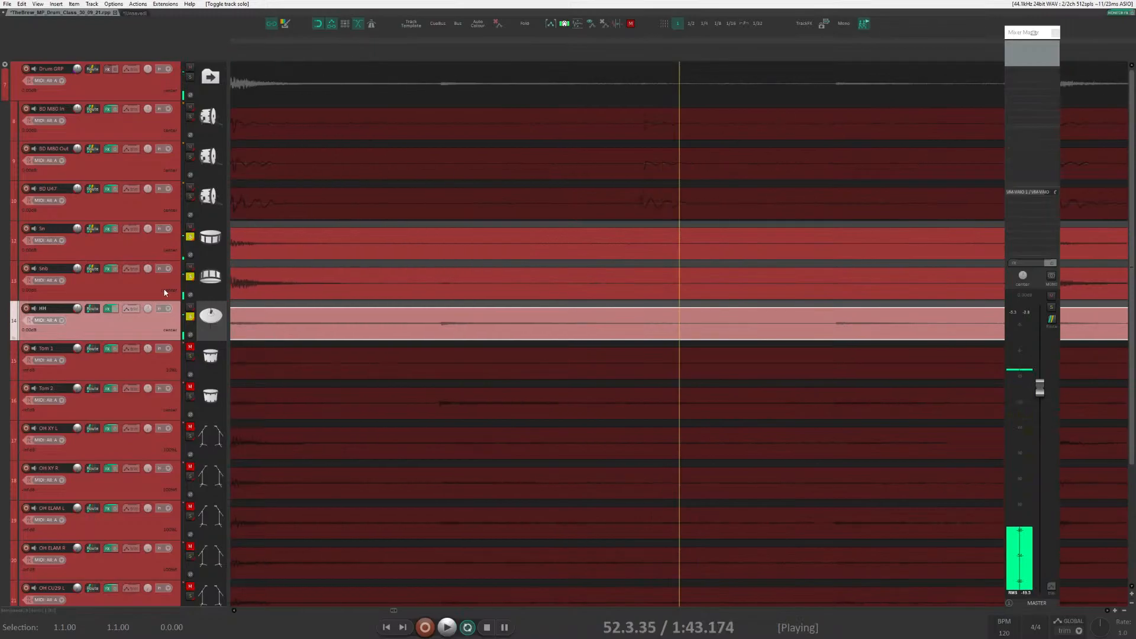
key("space")
Leave only HH soloed and audition a loop from 52.1.90 to 52.2.59.
left_click(190, 277)
left_click(190, 237)
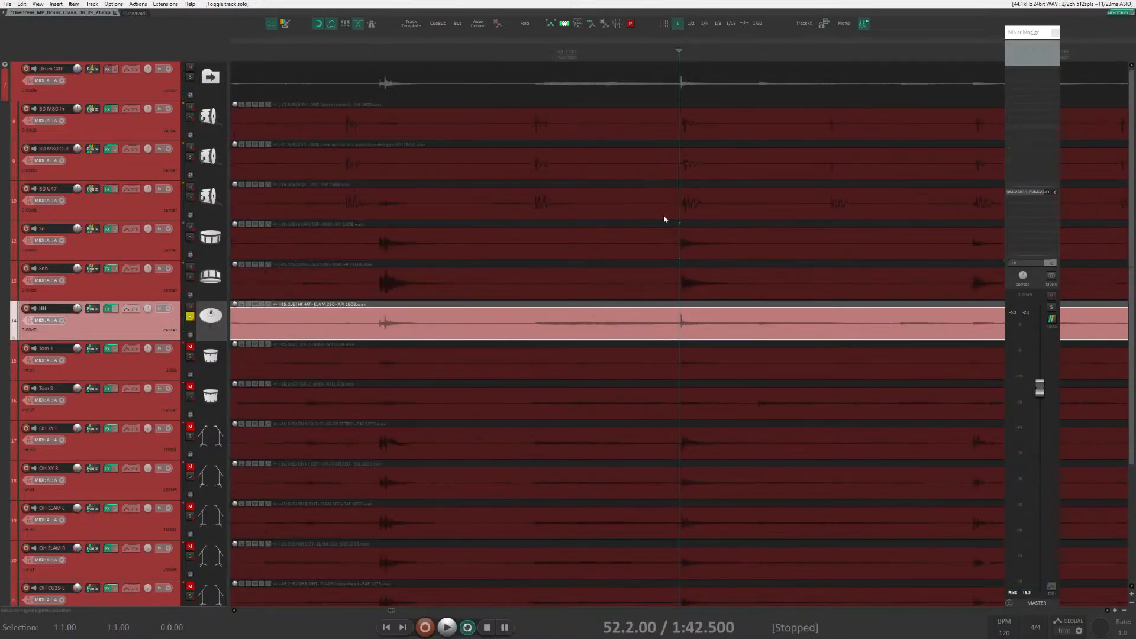
left_click_drag(666, 57, 749, 58)
key("space")
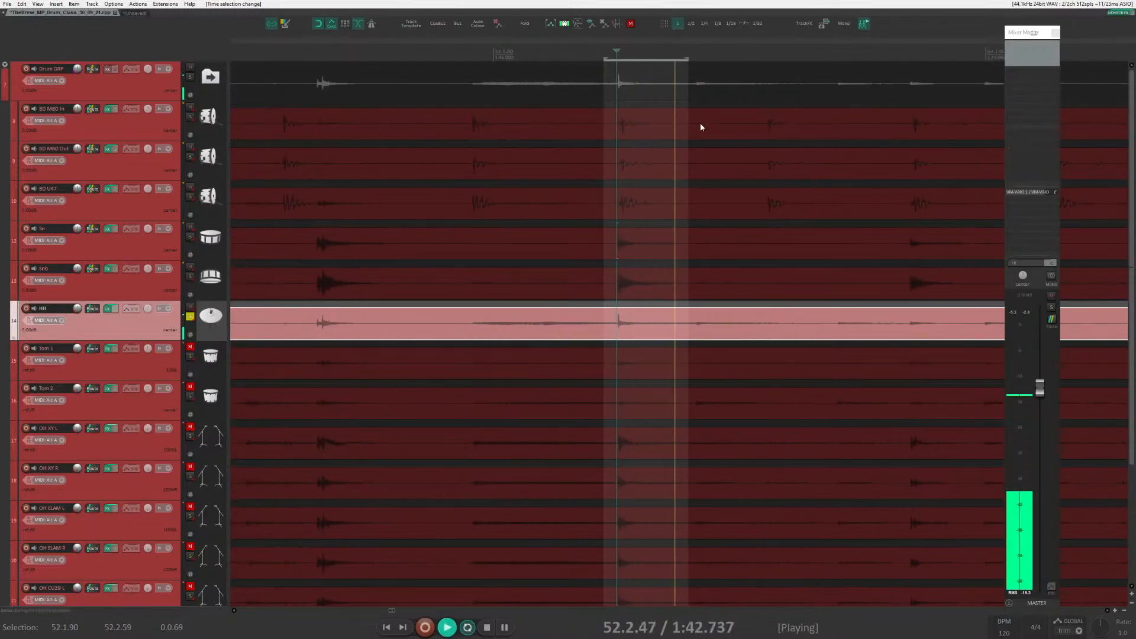
key("space")
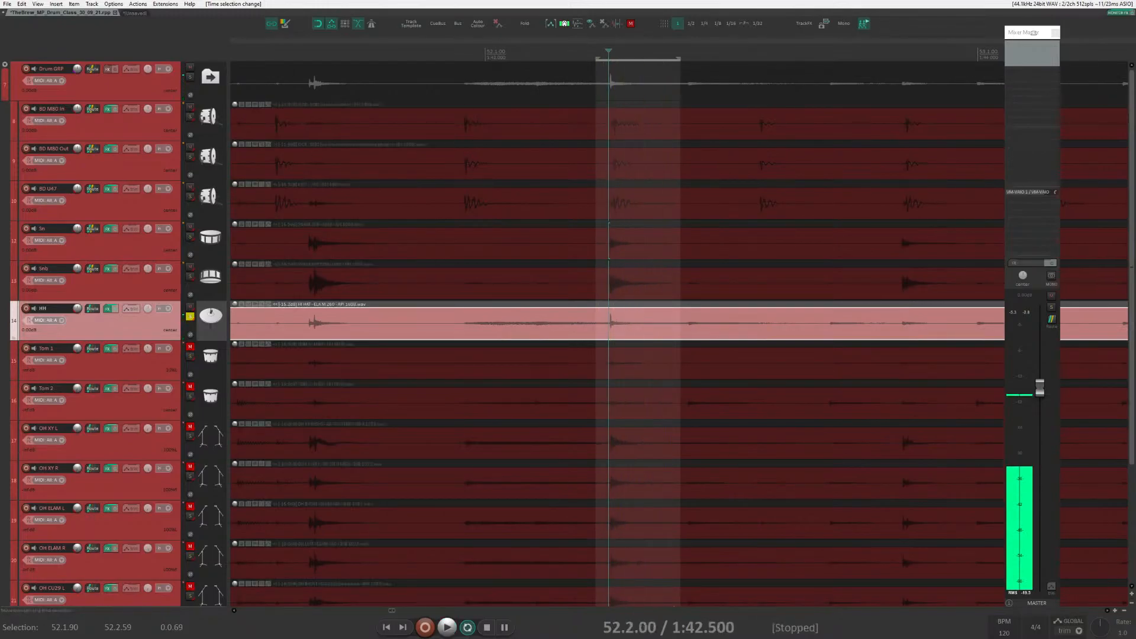
Loop 52.4.31 to 52.4.81 and audition HH with Sn soloed alongside it, toggling the HH phase.
left_click_drag(955, 57, 893, 58)
key("space")
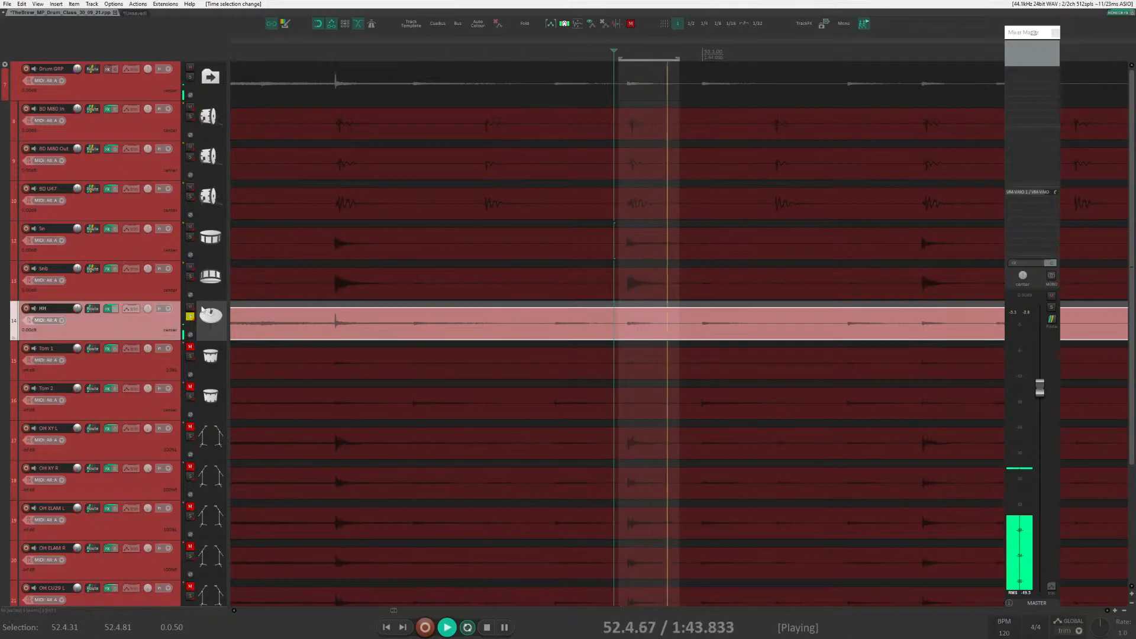
left_click(190, 237)
left_click(190, 335)
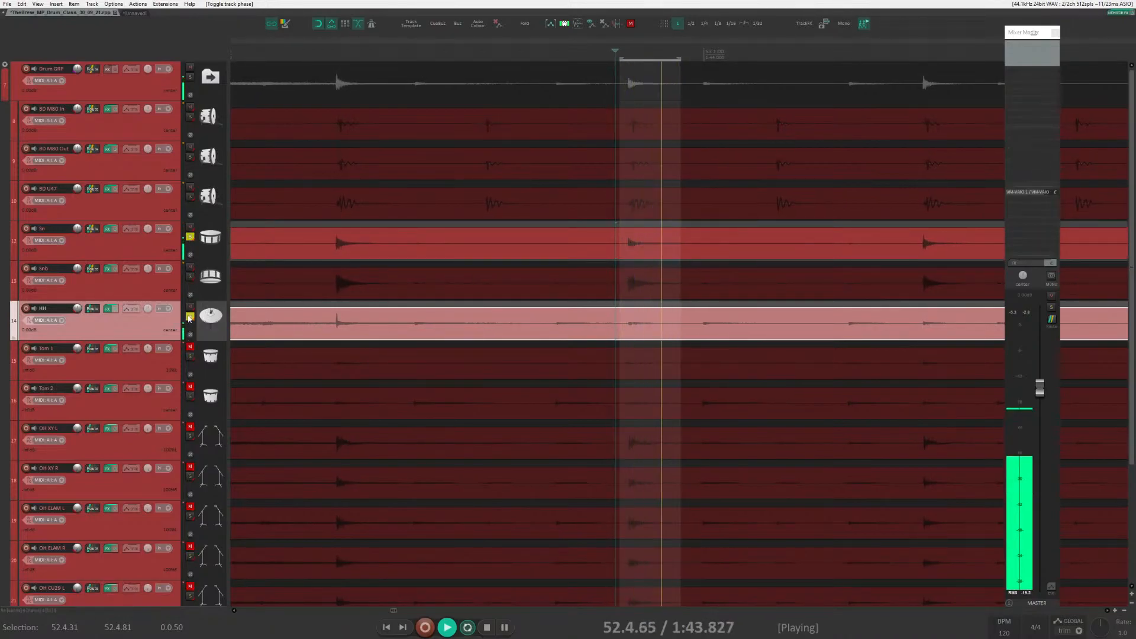
key("space")
Isolate the Sn track, and solo HH alongside it again.
left_click(190, 318, "ctrl")
left_click(189, 237)
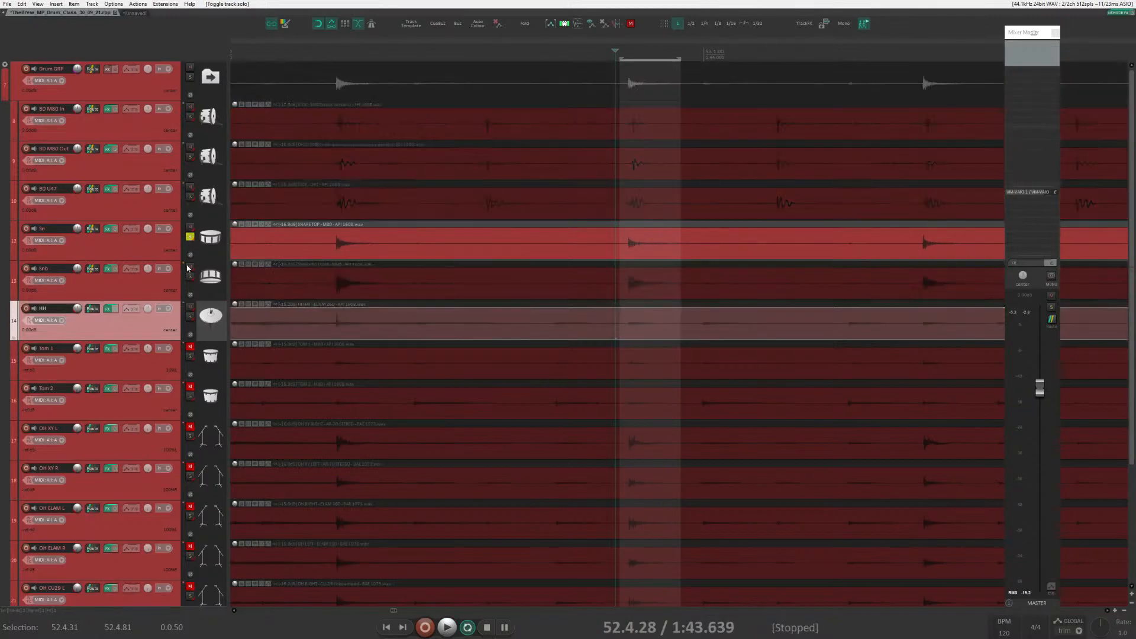
left_click(190, 317)
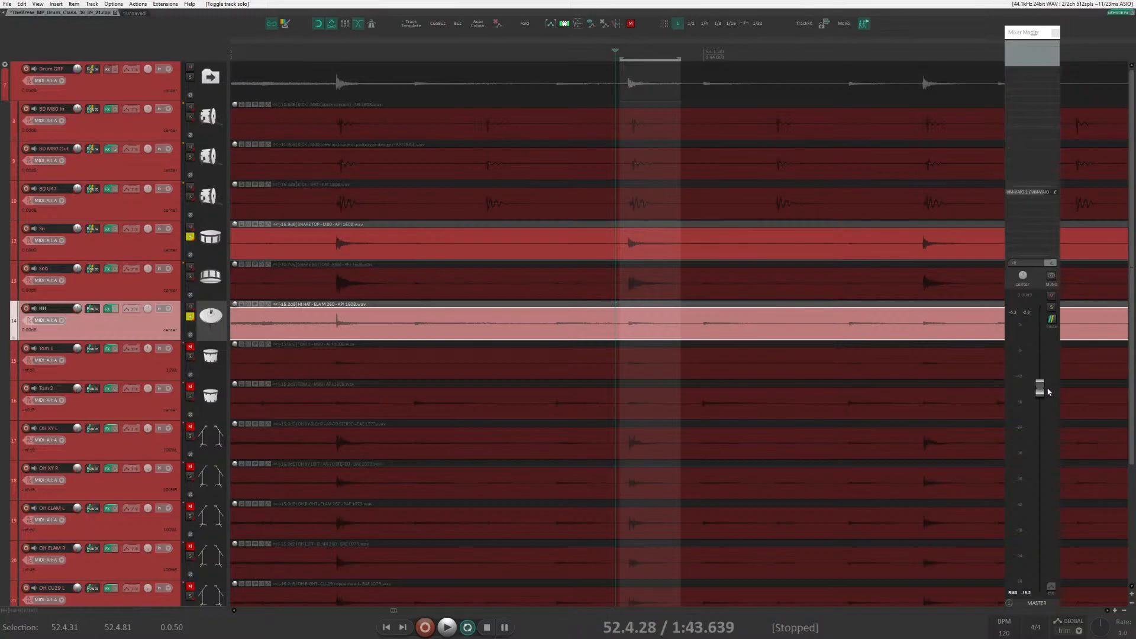
Raise the master fader and play the loop with its end extended to 52.4.97.
left_click_drag(1039, 388, 1040, 332)
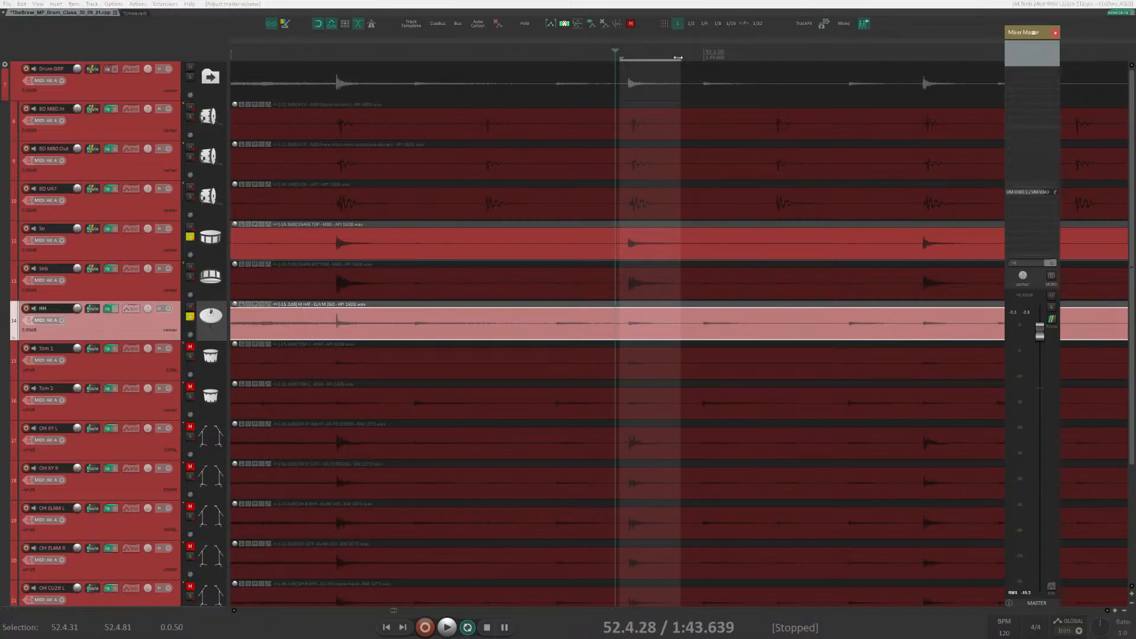
left_click_drag(681, 59, 700, 59)
key("space")
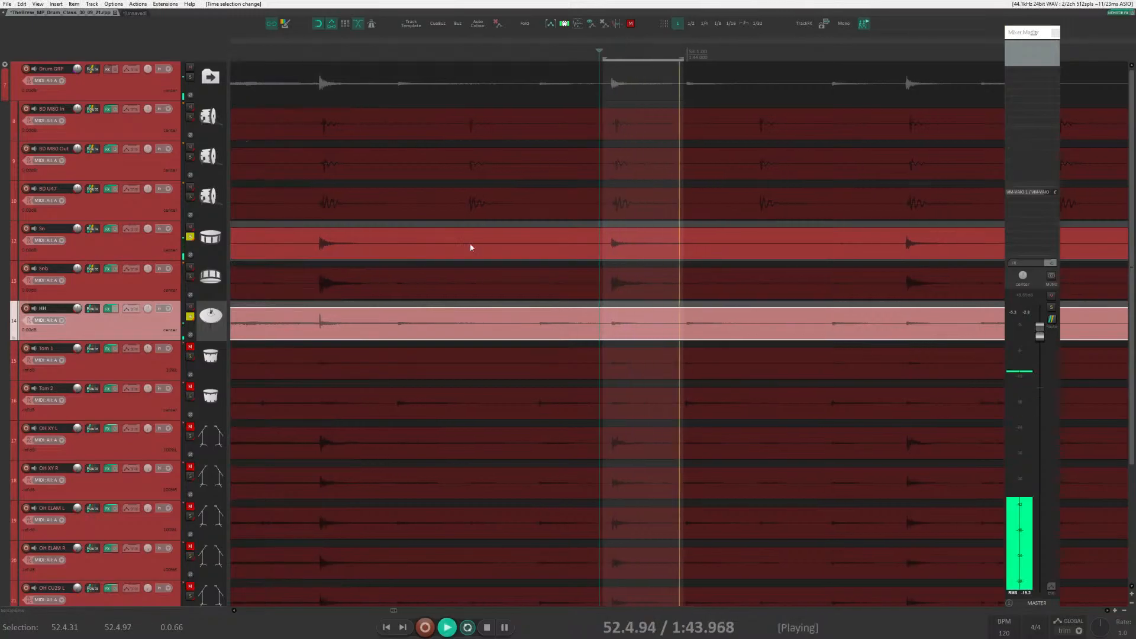
Audition the Sn and HH loop while switching the HH track's phase, and stop playback.
left_click(190, 337)
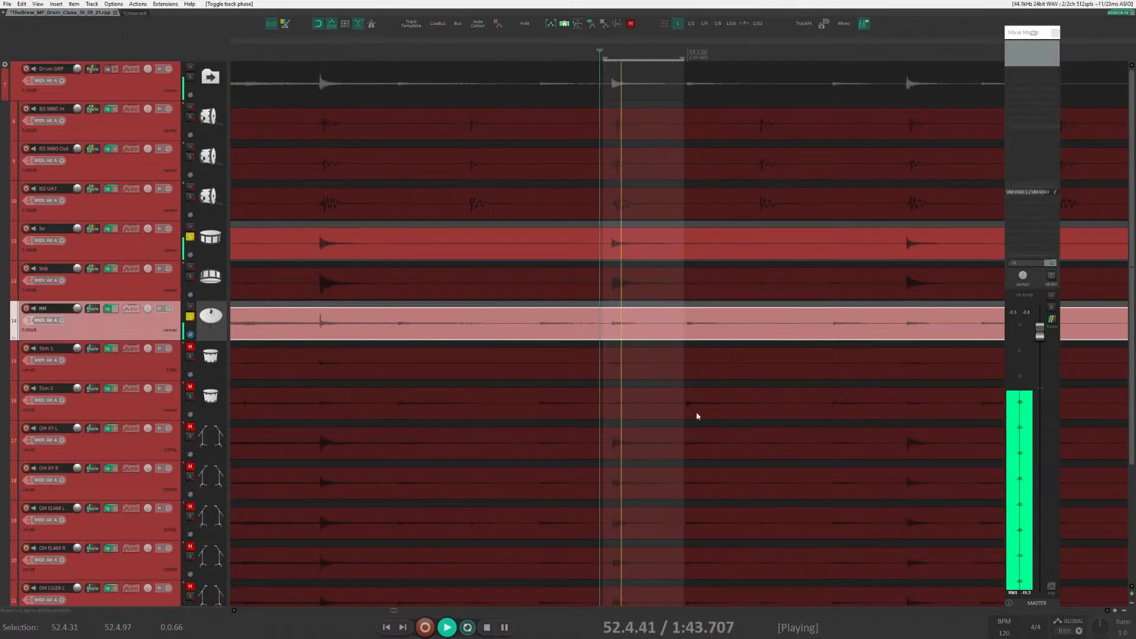
left_click(1033, 33)
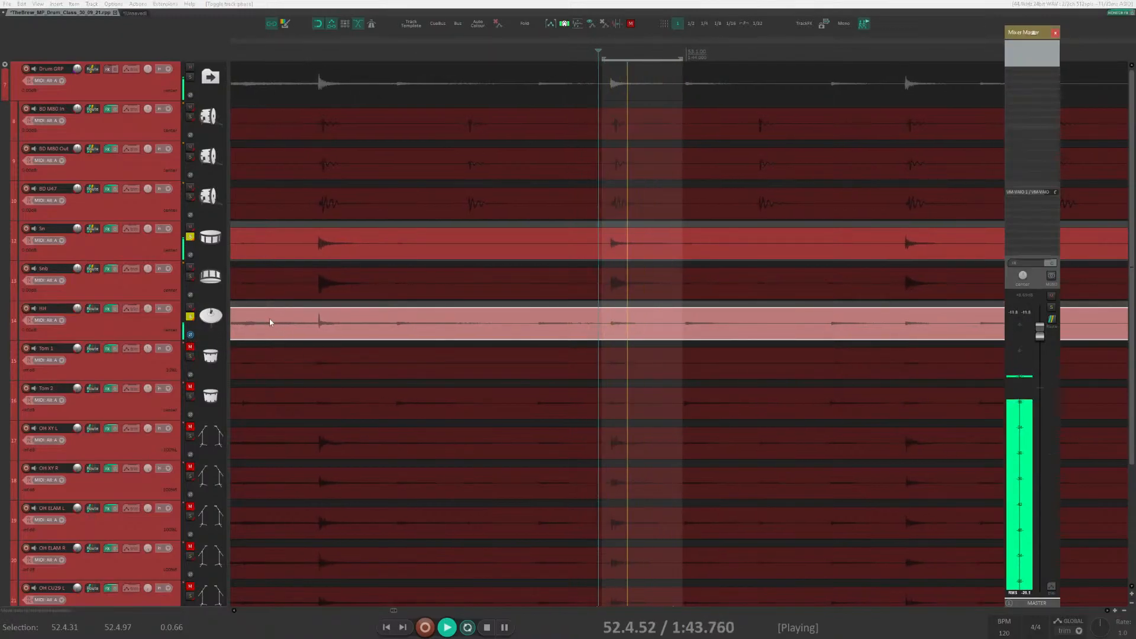
left_click(188, 336)
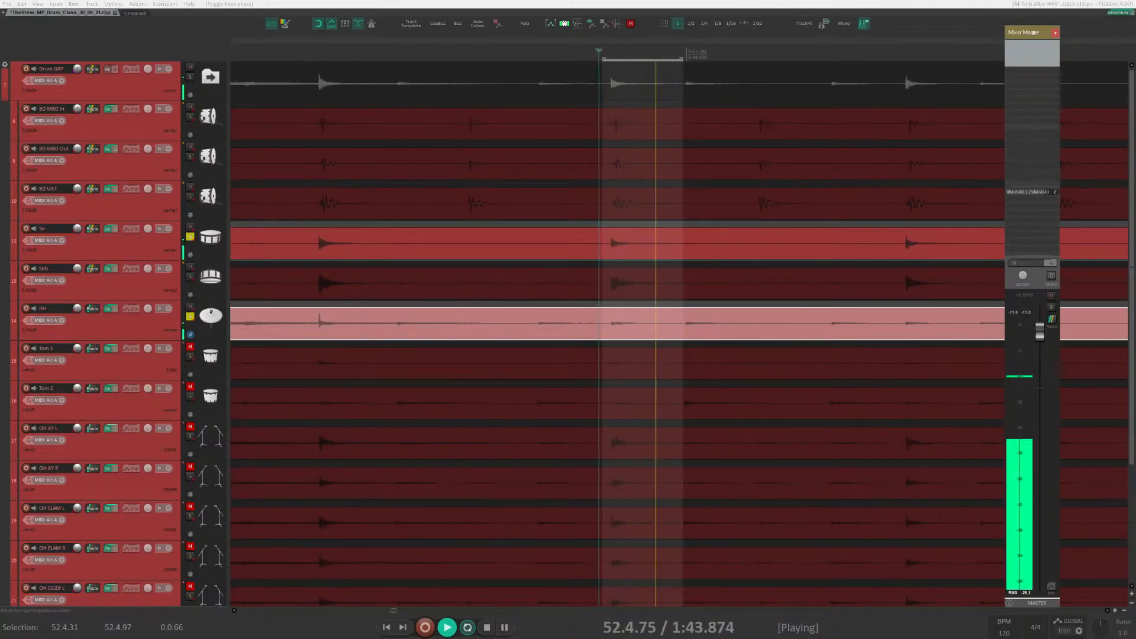
key("space")
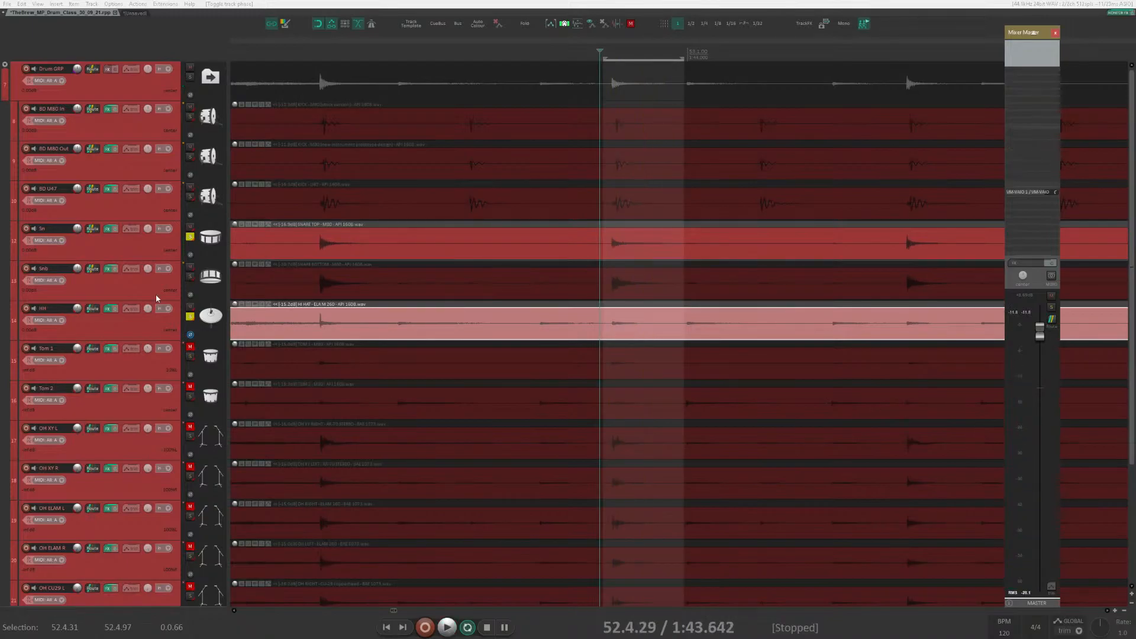
Clear the HH and Sn solos, return the HH phase to normal and remove the time selection.
left_click(190, 317)
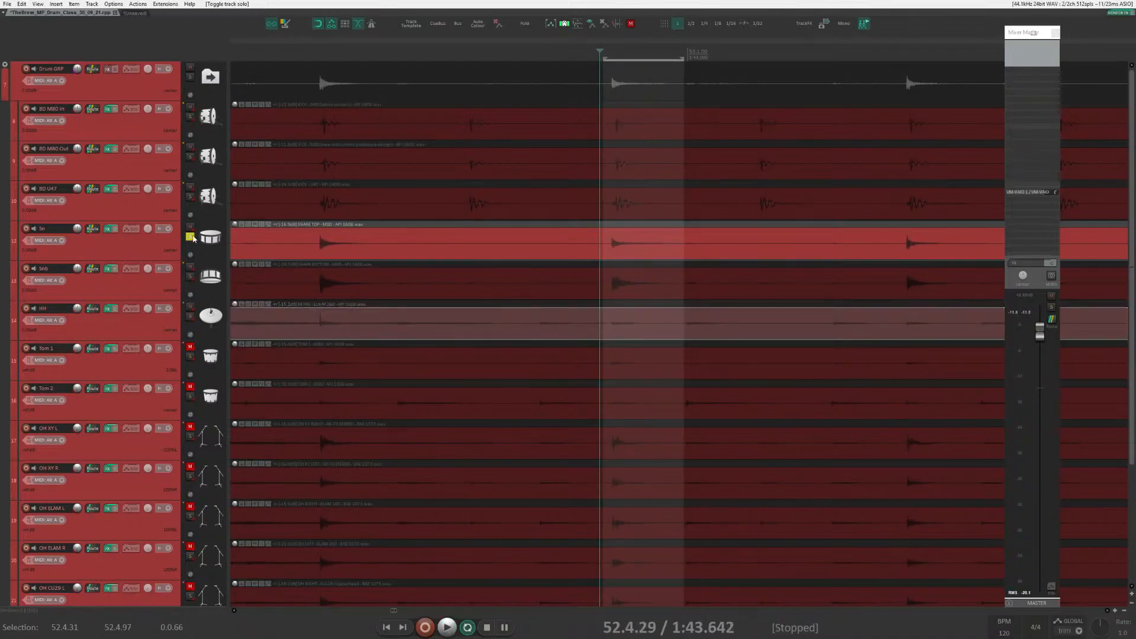
left_click(190, 236)
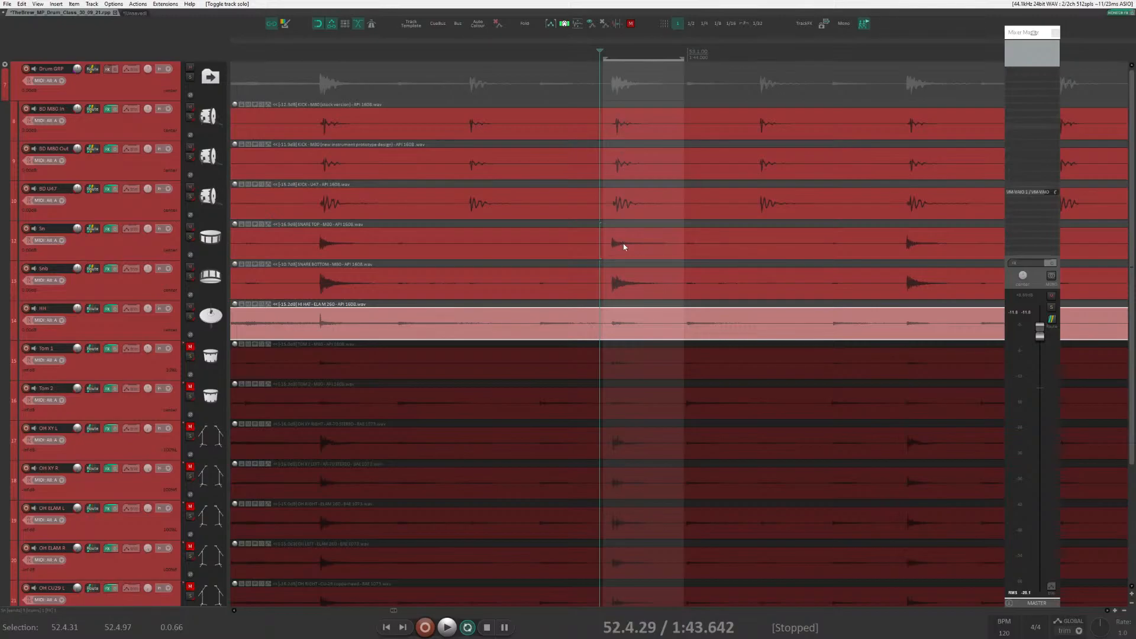
right_click(184, 320)
left_click(154, 334)
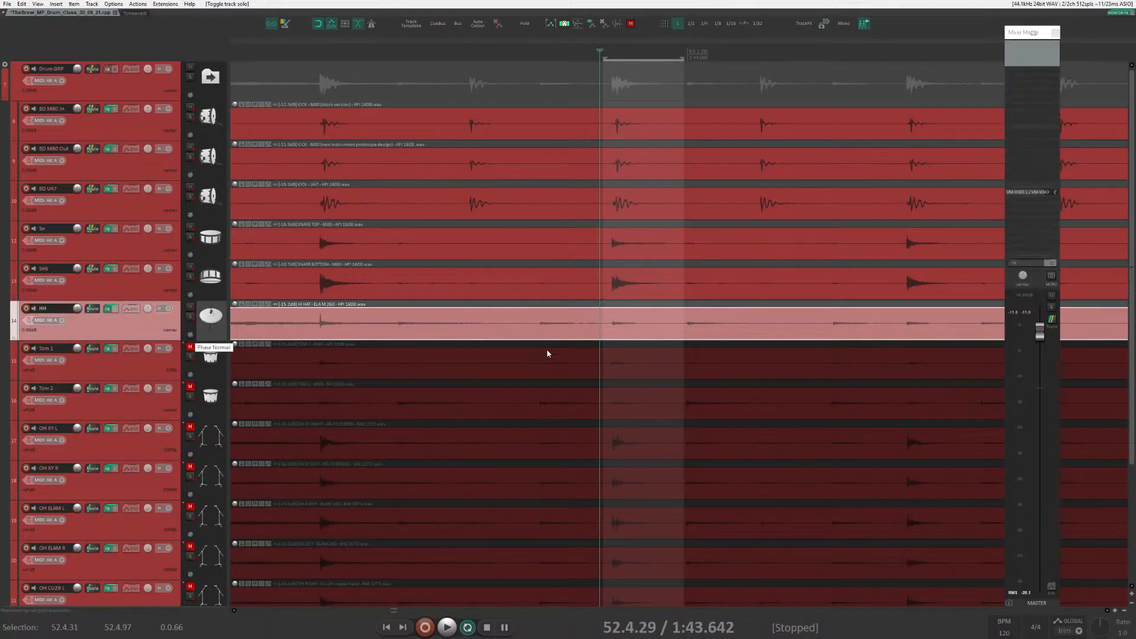
key("Escape")
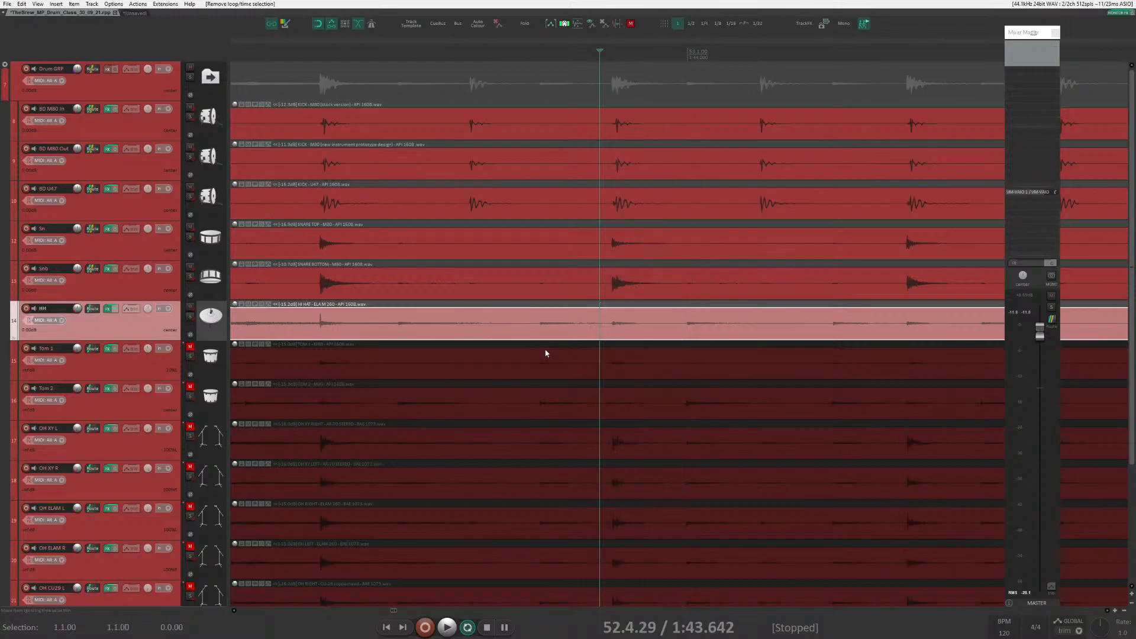
Try a ReaEQ low shelf at 82.9 Hz with -inf gain on the HH track, and remove the EQ.
scroll(545, 353, "down", 1)
left_click_drag(1134, 240, 1134, 302)
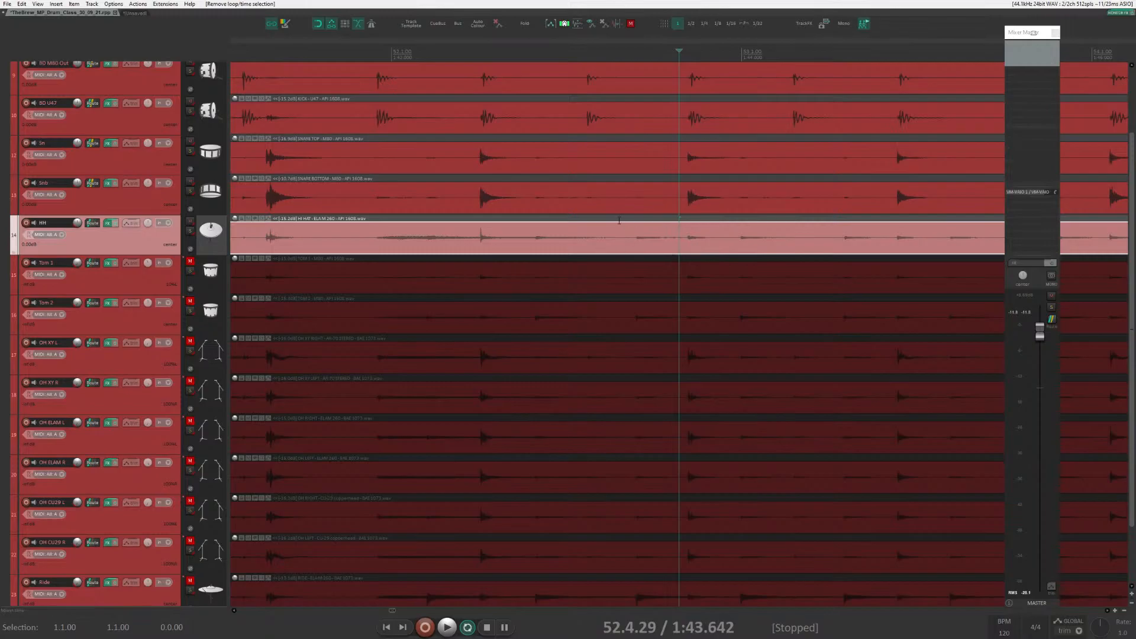
left_click(129, 227)
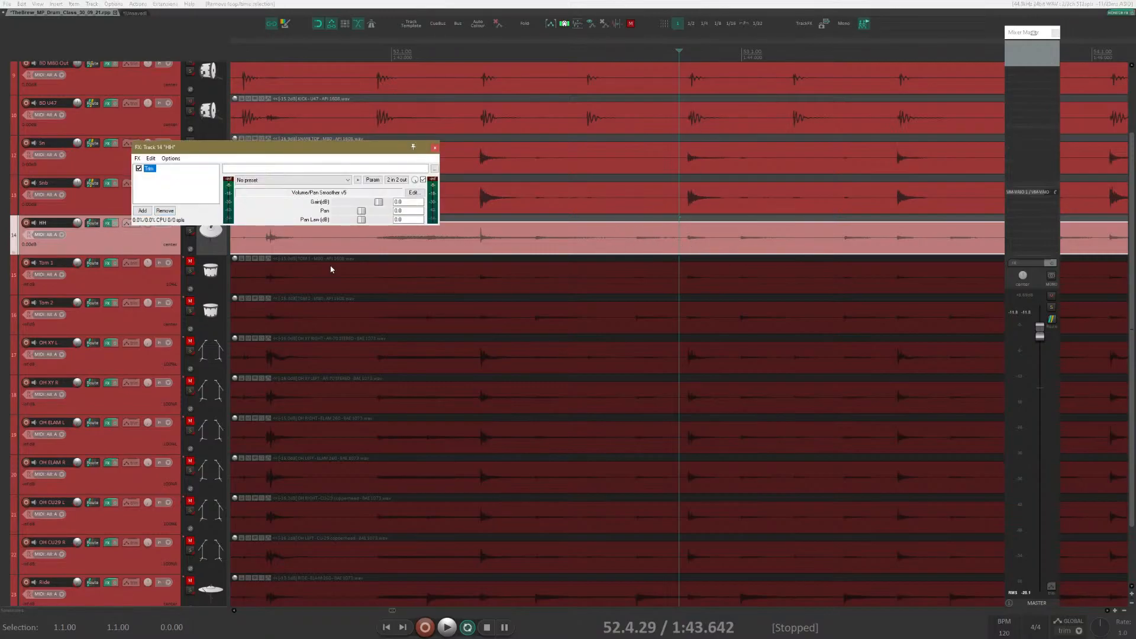
left_click(119, 244)
key("e")
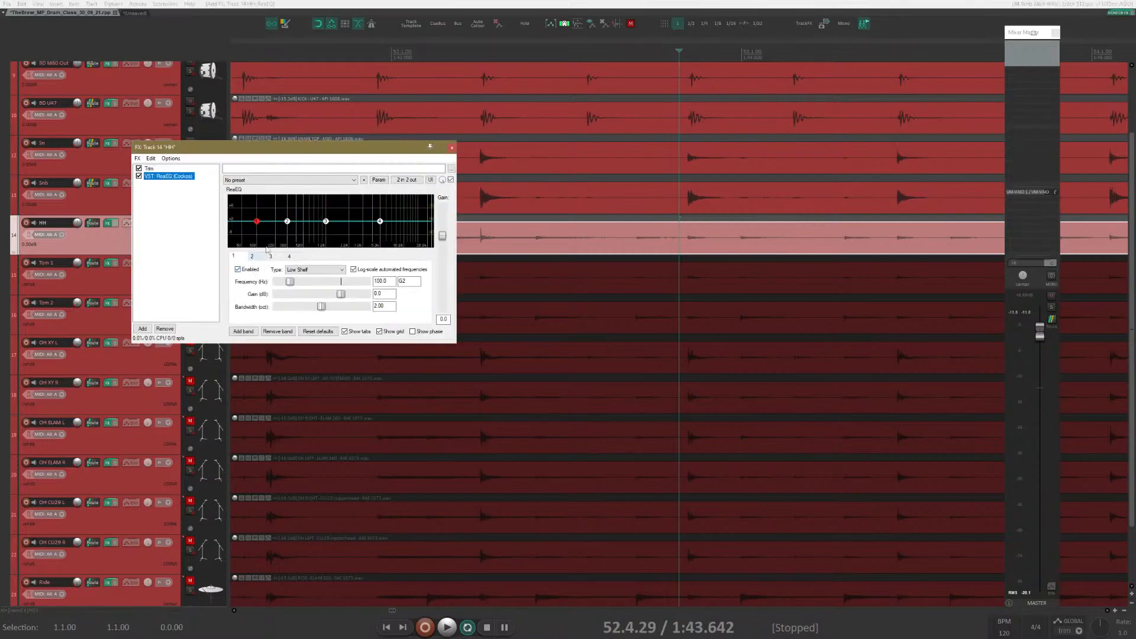
left_click_drag(257, 223, 288, 283)
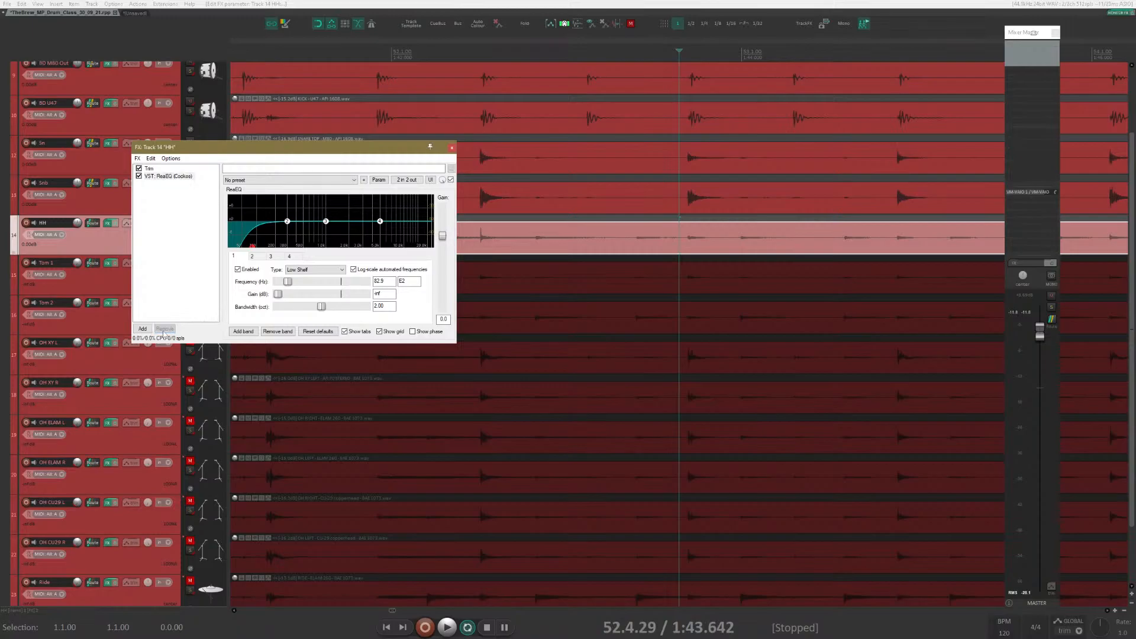
left_click(163, 332)
left_click(437, 148)
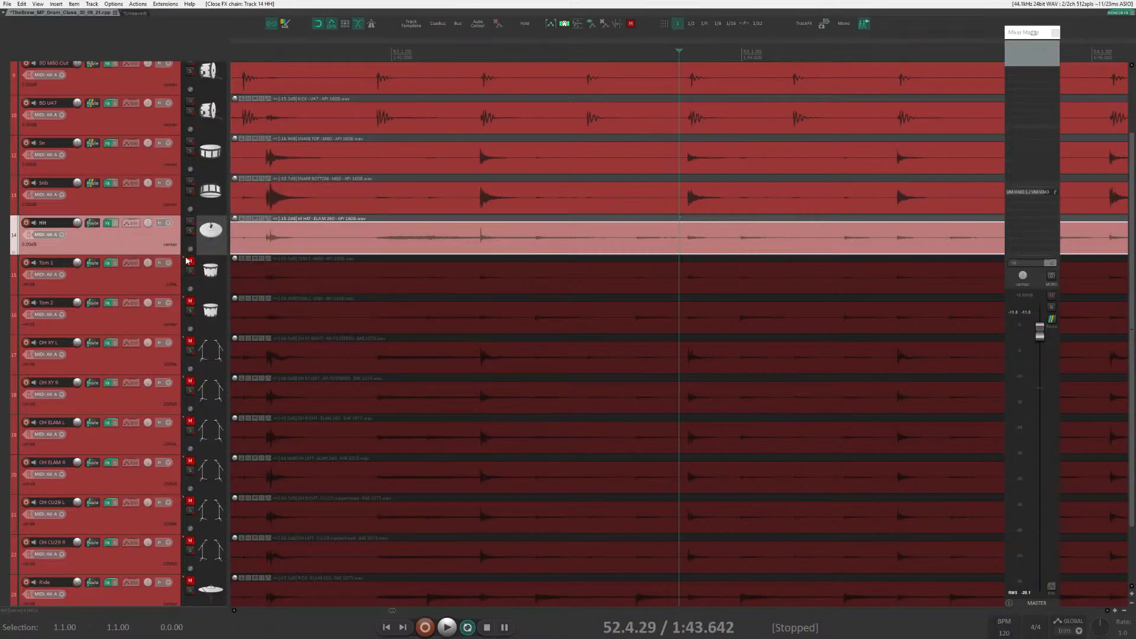
scroll(1132, 263, "down", 1)
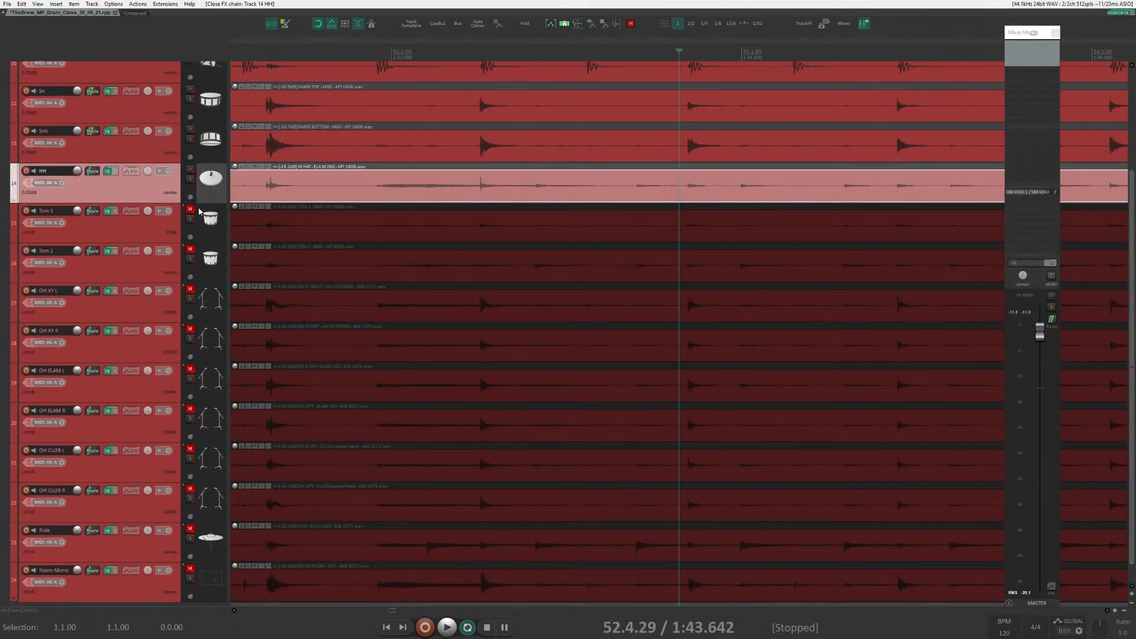
left_click(190, 210)
left_click(190, 250)
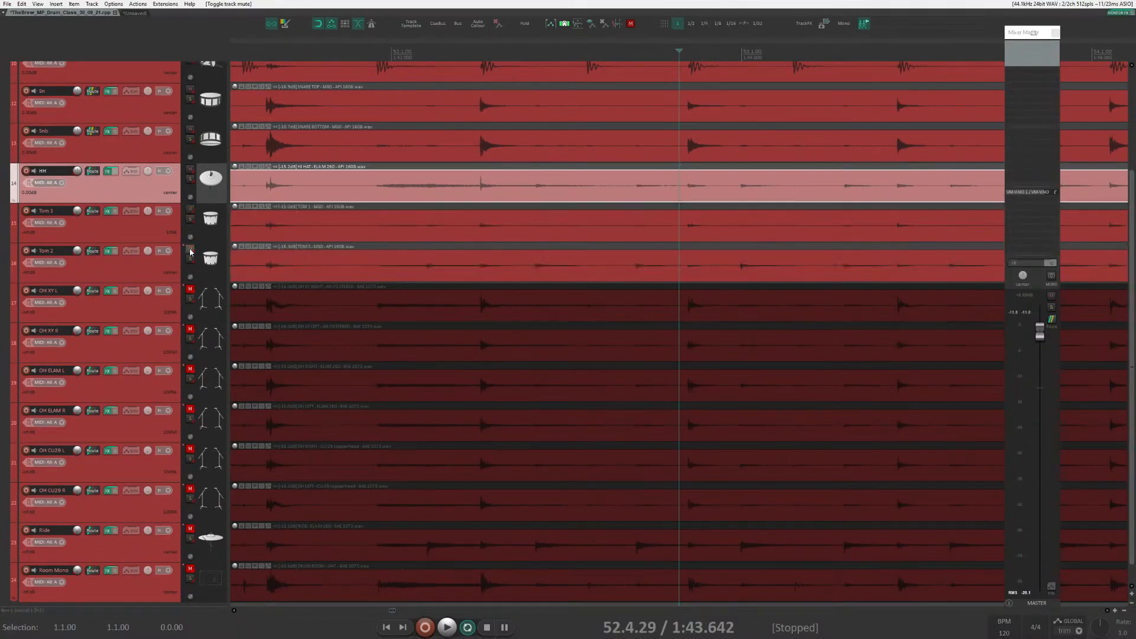
left_click(190, 210)
left_click(190, 250)
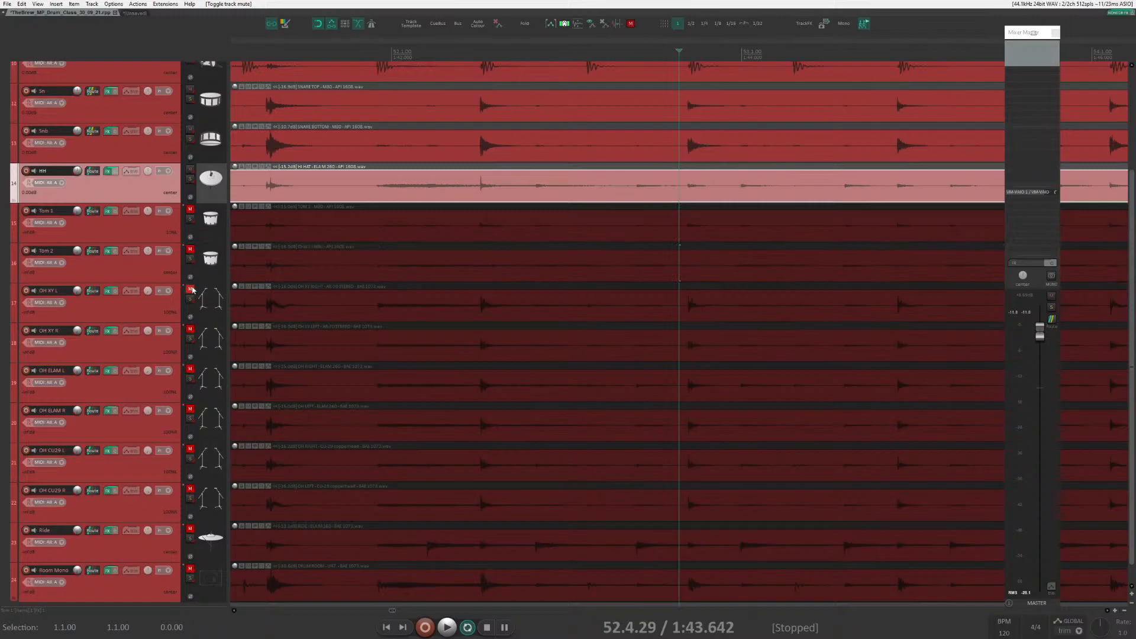
Unmute the OH XY L and OH XY R overhead tracks and set their volumes to 0.00 dB.
left_click(190, 290)
left_click(190, 329)
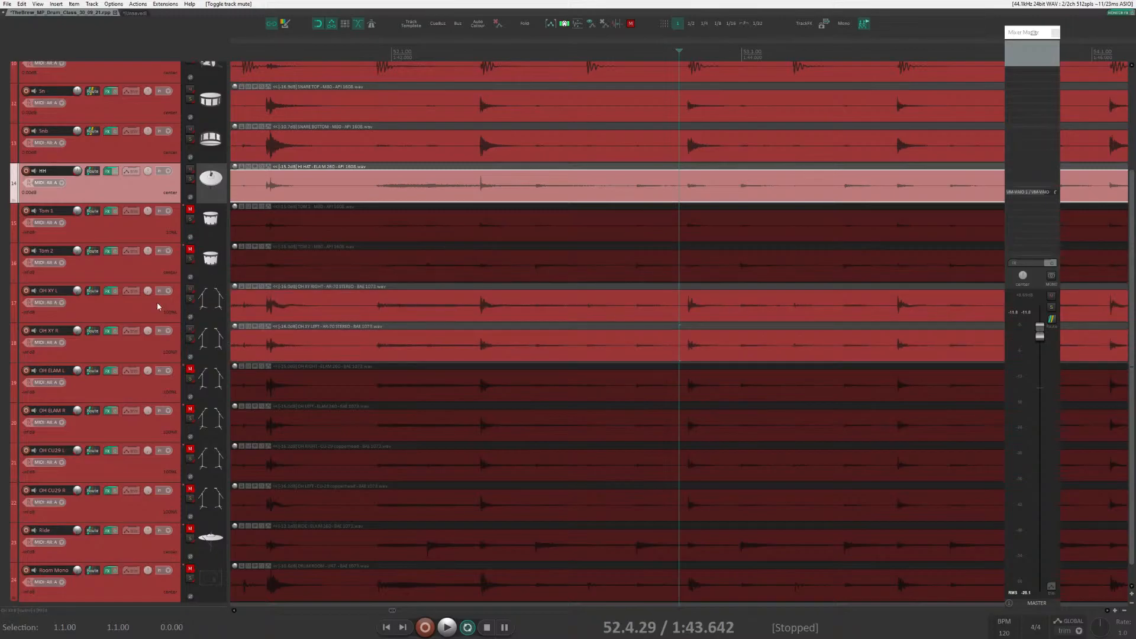
left_click(113, 316)
left_click(114, 353, "shift")
double_click(82, 301)
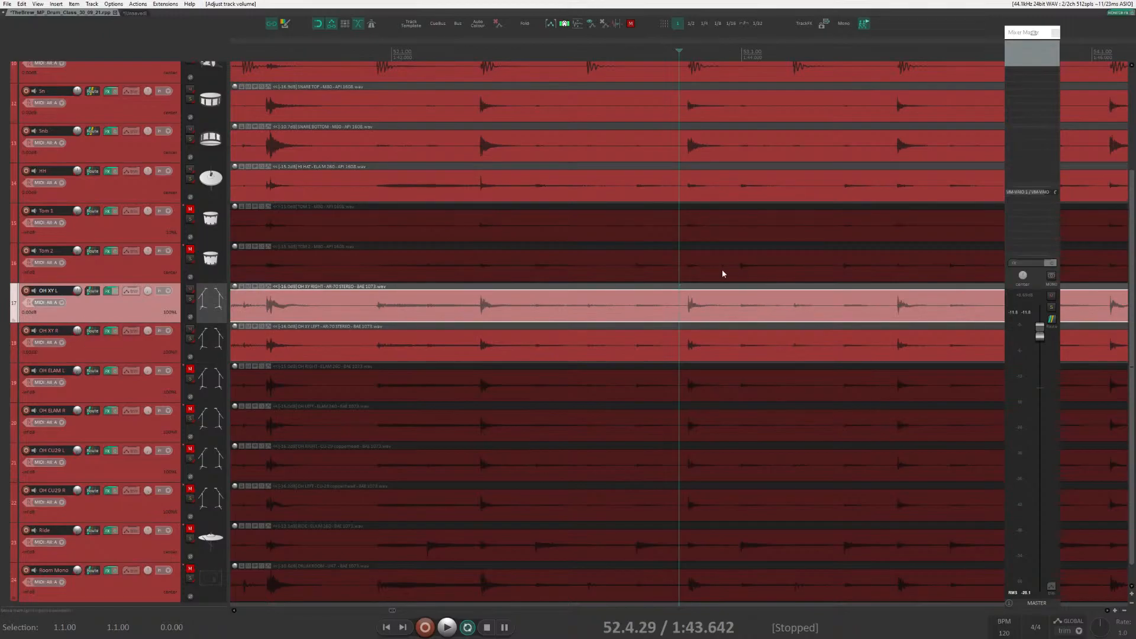
Mute the OH XY L and OH XY R overhead tracks again in the mixer.
left_click_drag(1132, 361, 1132, 300)
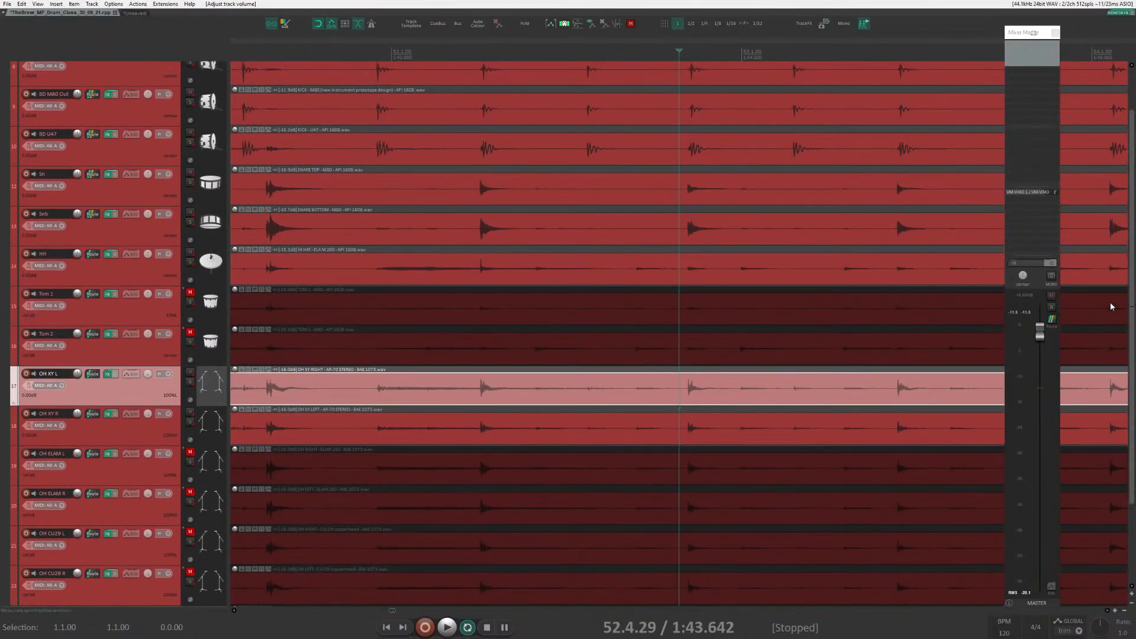
scroll(880, 270, "down", 5)
left_click(499, 51)
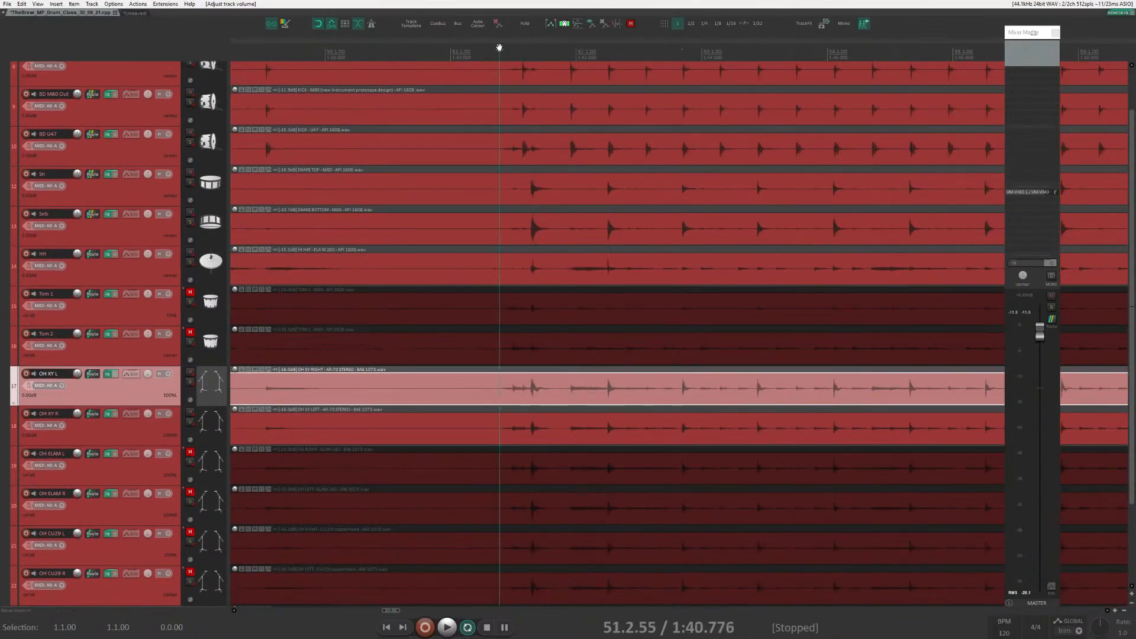
key("ctrl+m")
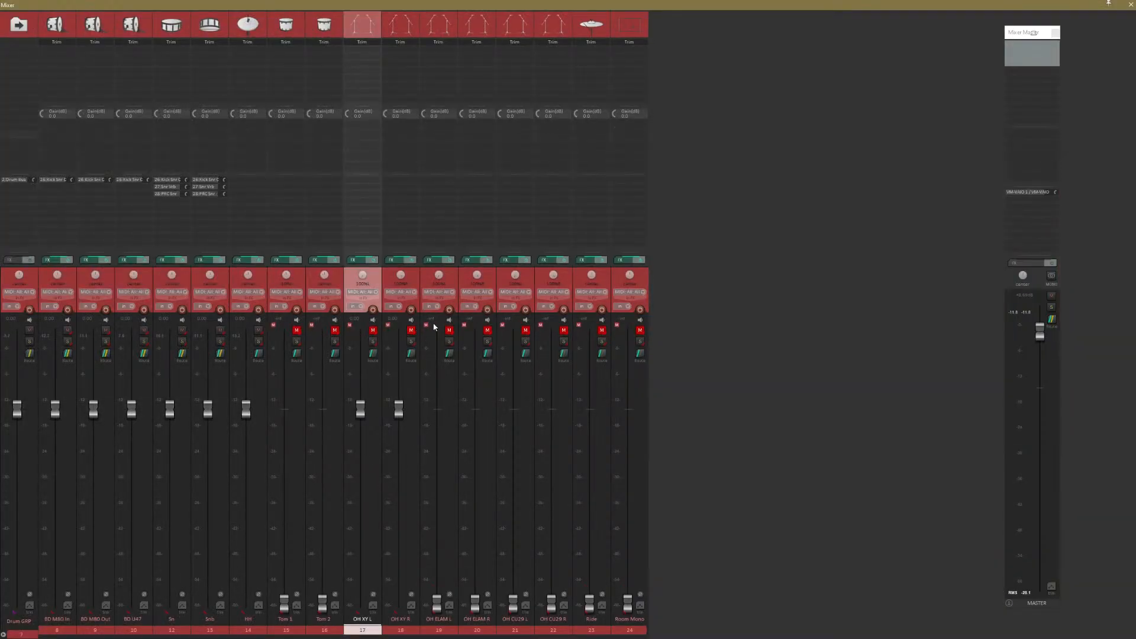
left_click(1131, 5)
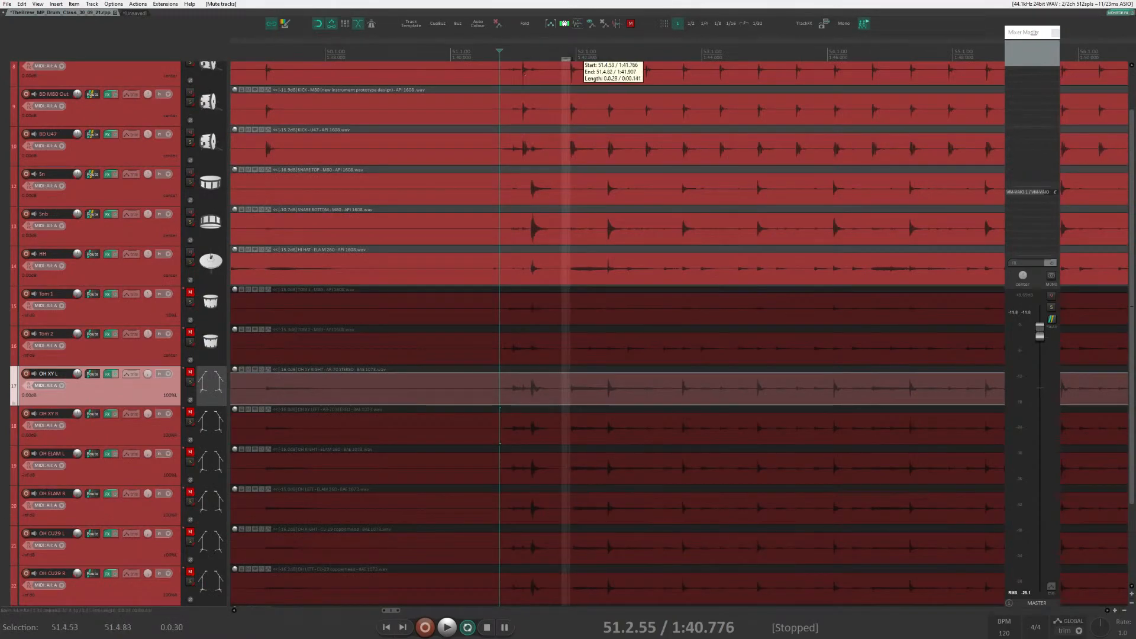
Audition the groove around the start of bar 52 and add a marker at the kick transient at 51.4.84.
left_click(566, 67)
key("space")
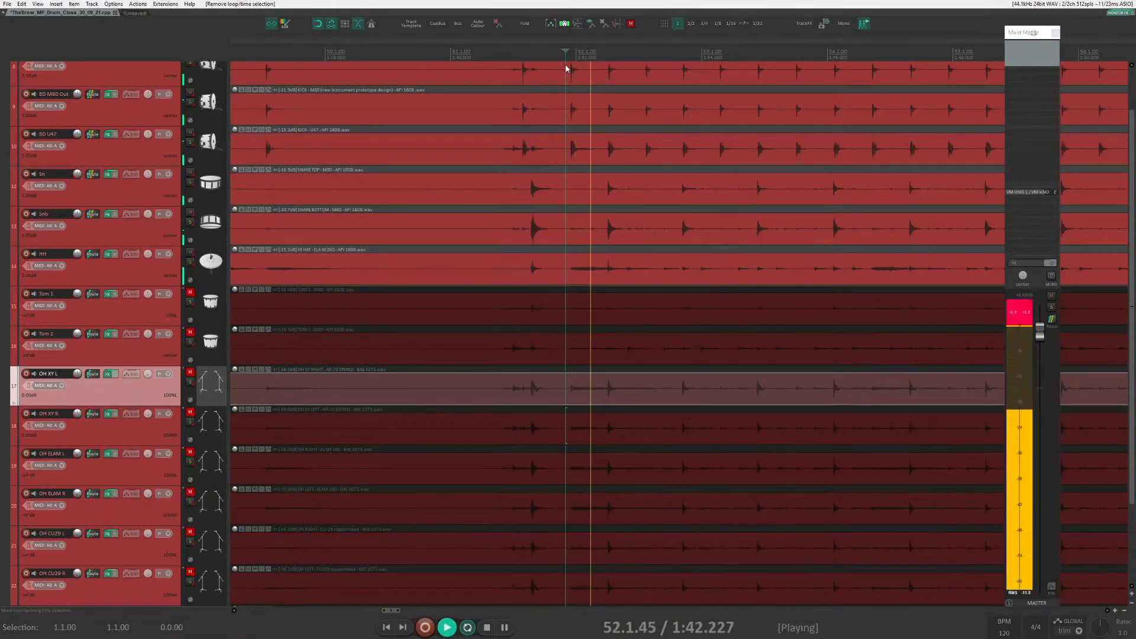
key("space")
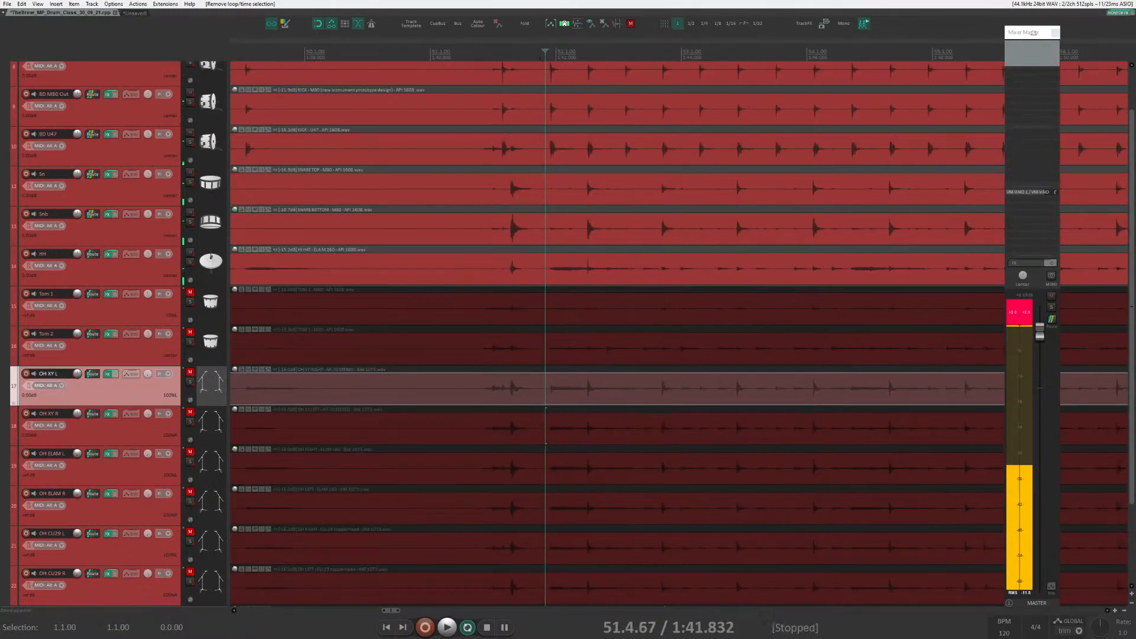
left_click(542, 52)
key("Tab")
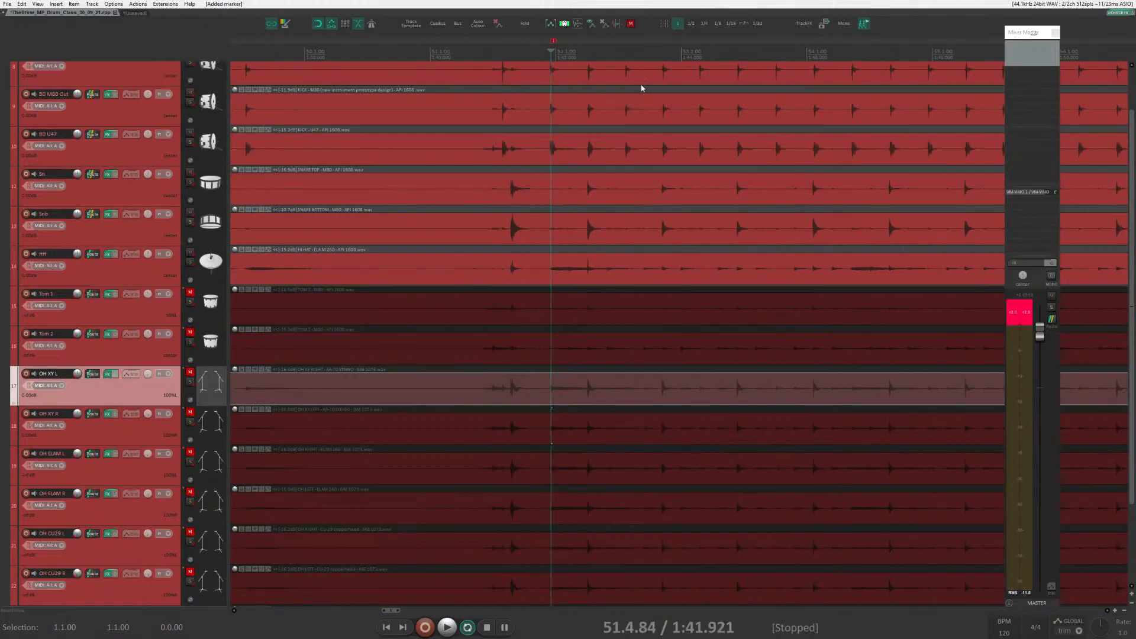
Play from just before the first marker and add a second marker at the kick hit at 53.1.60.
left_click(656, 51)
left_click(554, 47)
key("space")
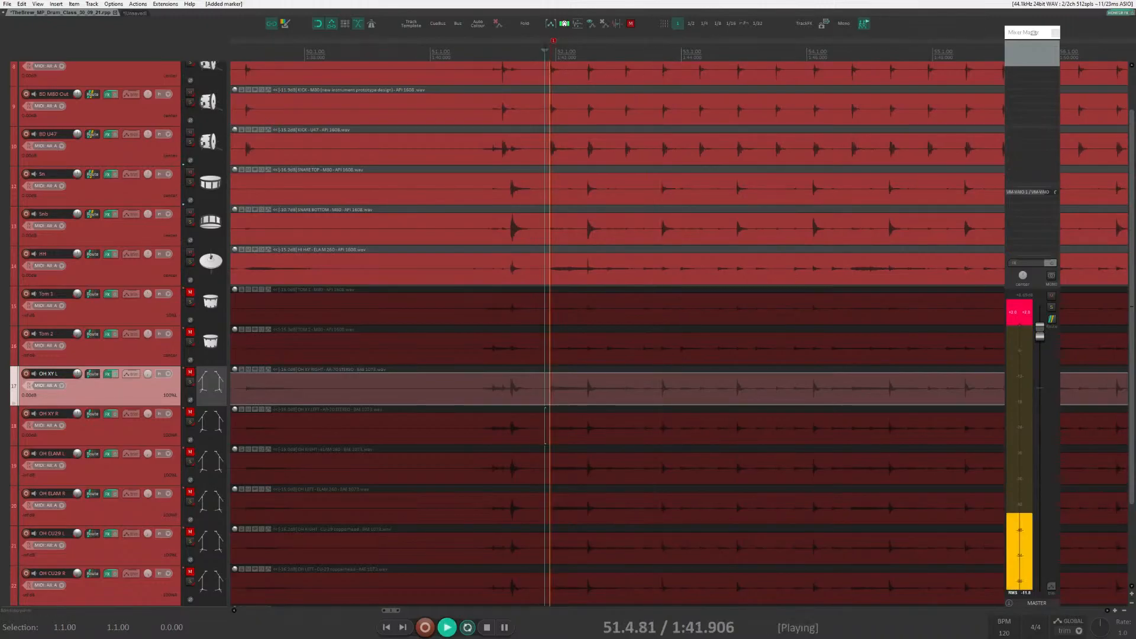
key("space")
left_click(680, 52)
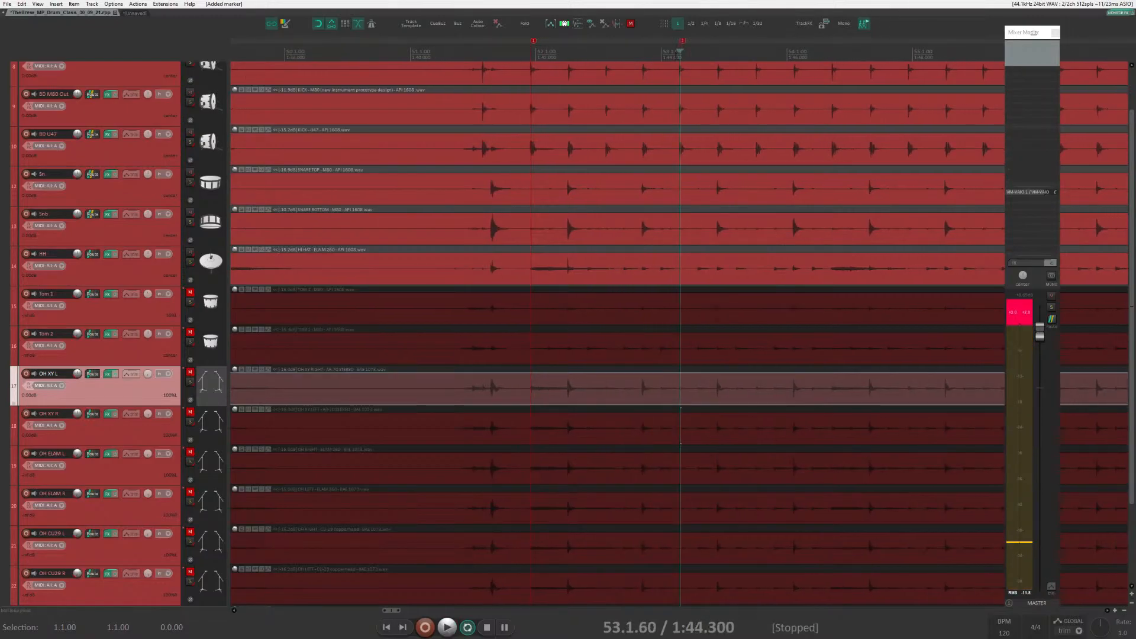
Audition a time selection from 51.4.84 to 53.1.60, and clear the selection and its markers.
left_click_drag(680, 52, 531, 52)
key("space")
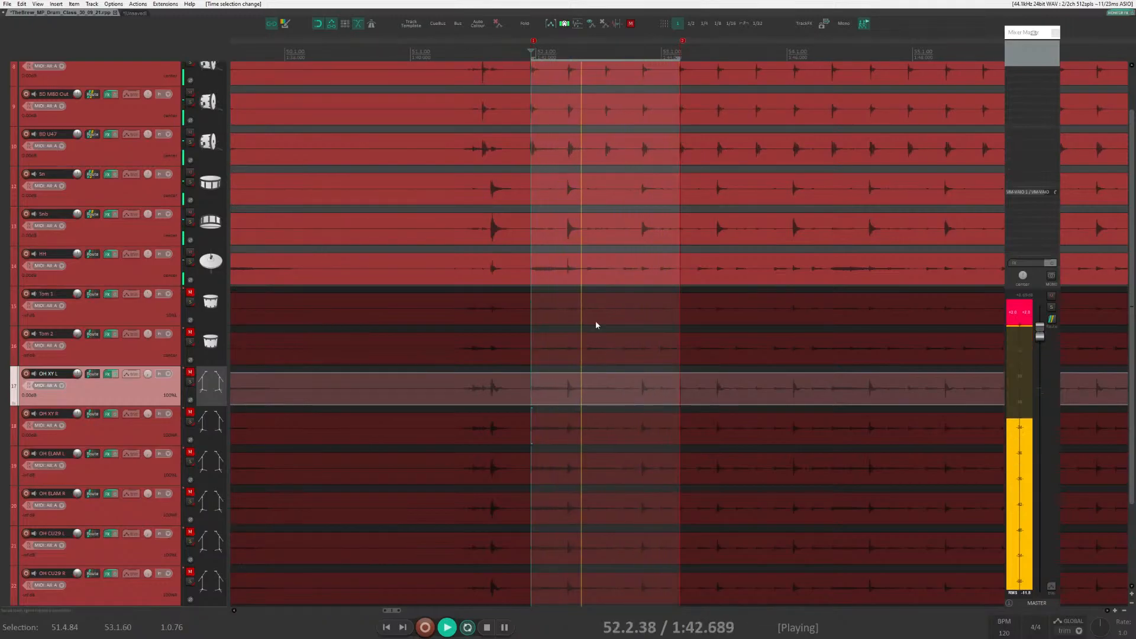
key("space")
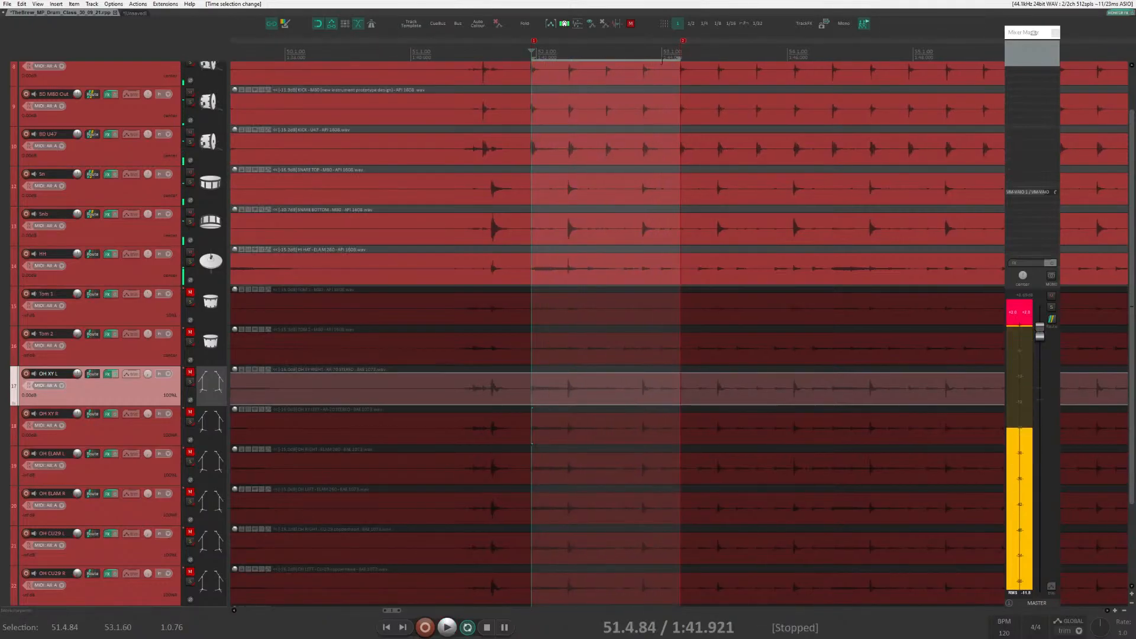
left_click(678, 48)
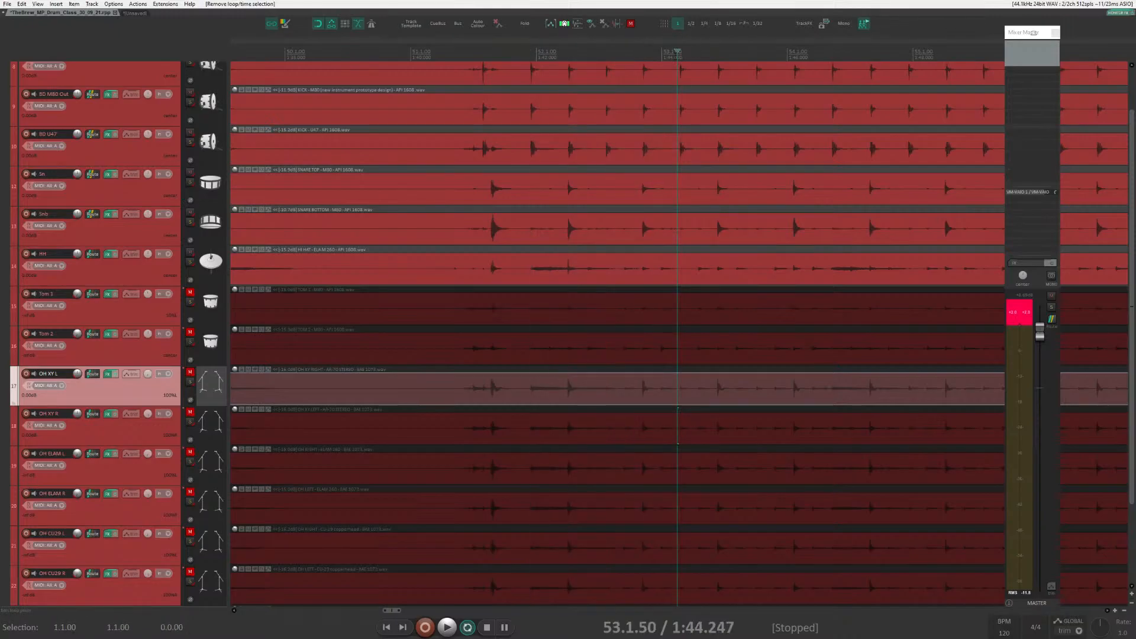
Add a marker at the BD M80 In kick hit at 53.1.59 and audition the groove from it.
left_click(673, 78)
key("m")
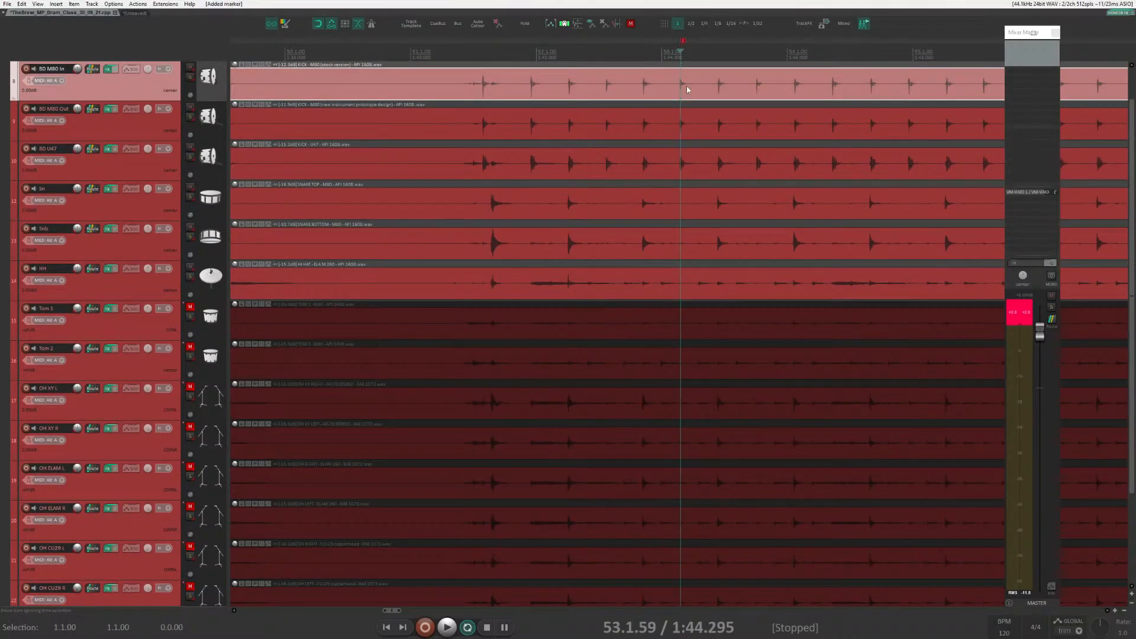
key("space")
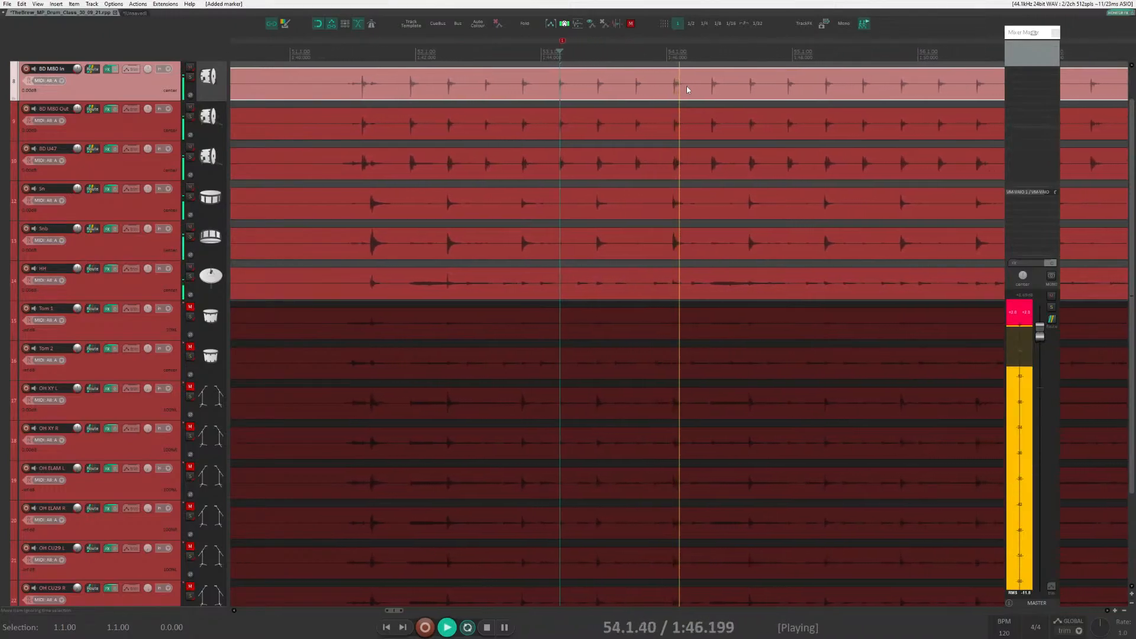
key("space")
left_click(639, 88)
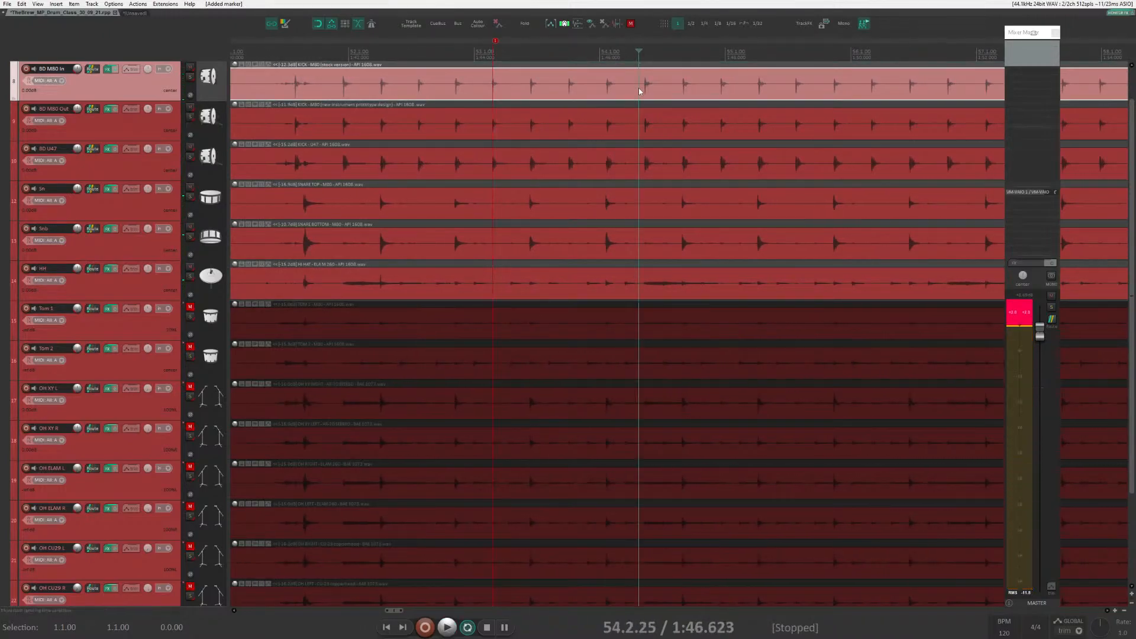
key("1")
key("space")
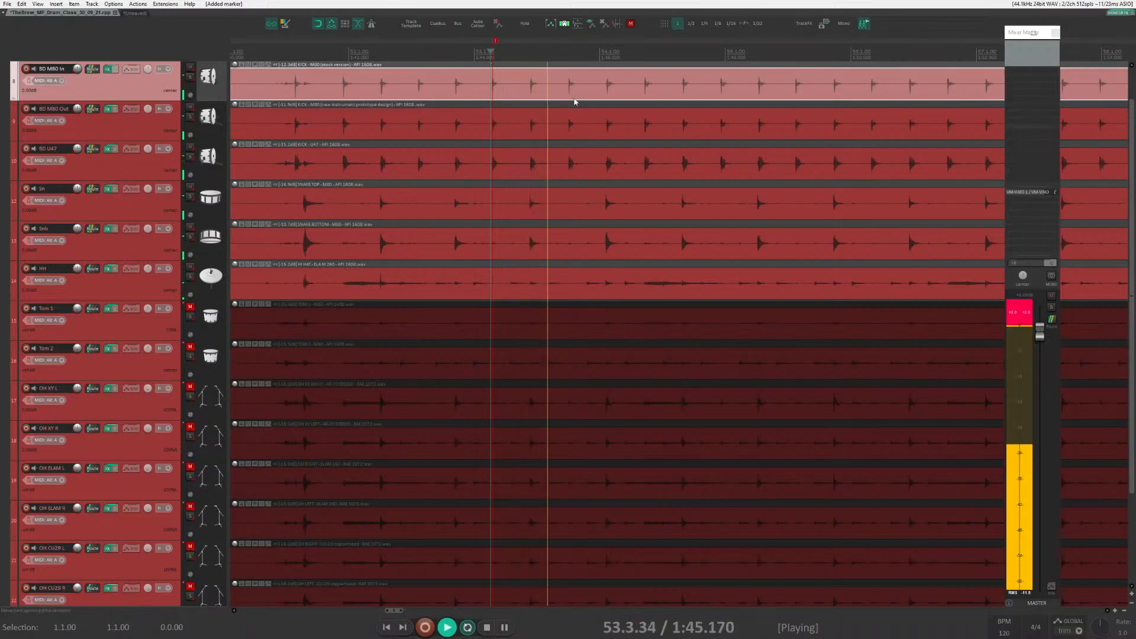
key("space")
Add an end marker at the kick hit at 53.4.02, and loop the section between 53.1.59 and 53.4.02.
left_click(564, 86)
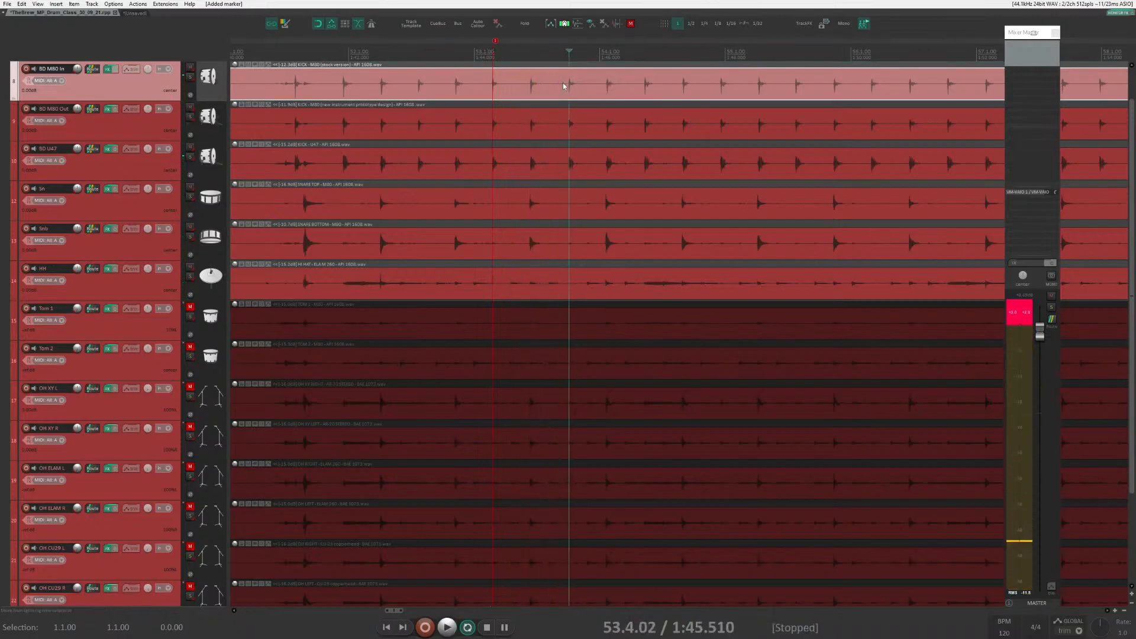
double_click(548, 53)
key("space")
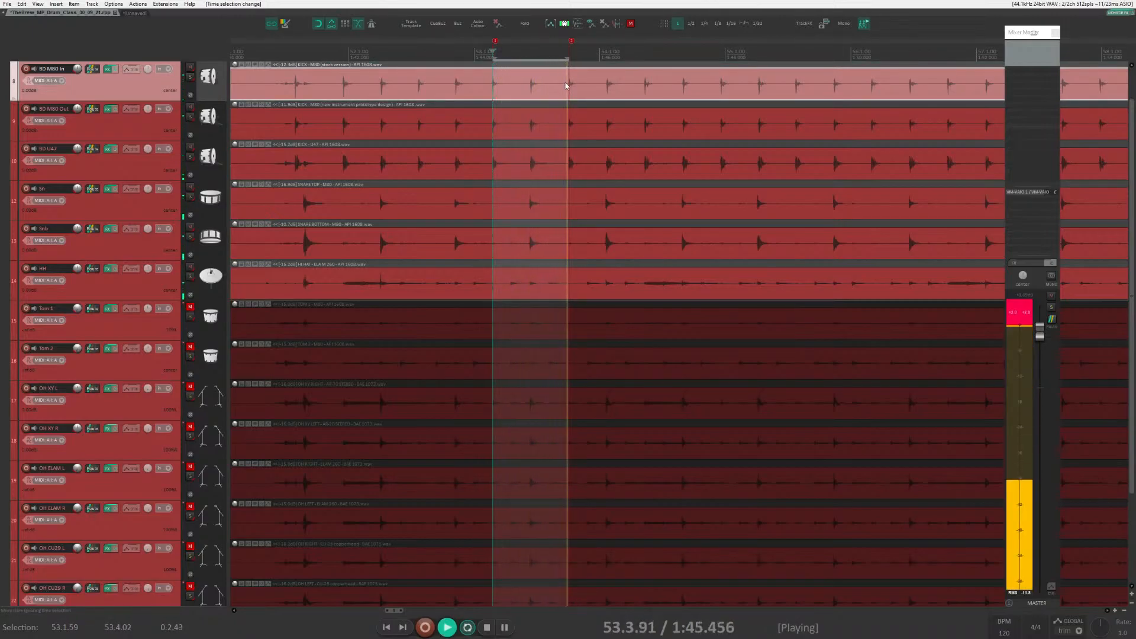
Set the master volume to 0.00 dB and reset its peak indicator while the loop plays.
left_click_drag(1040, 331, 1043, 390)
left_click(1029, 318)
double_click(1044, 391)
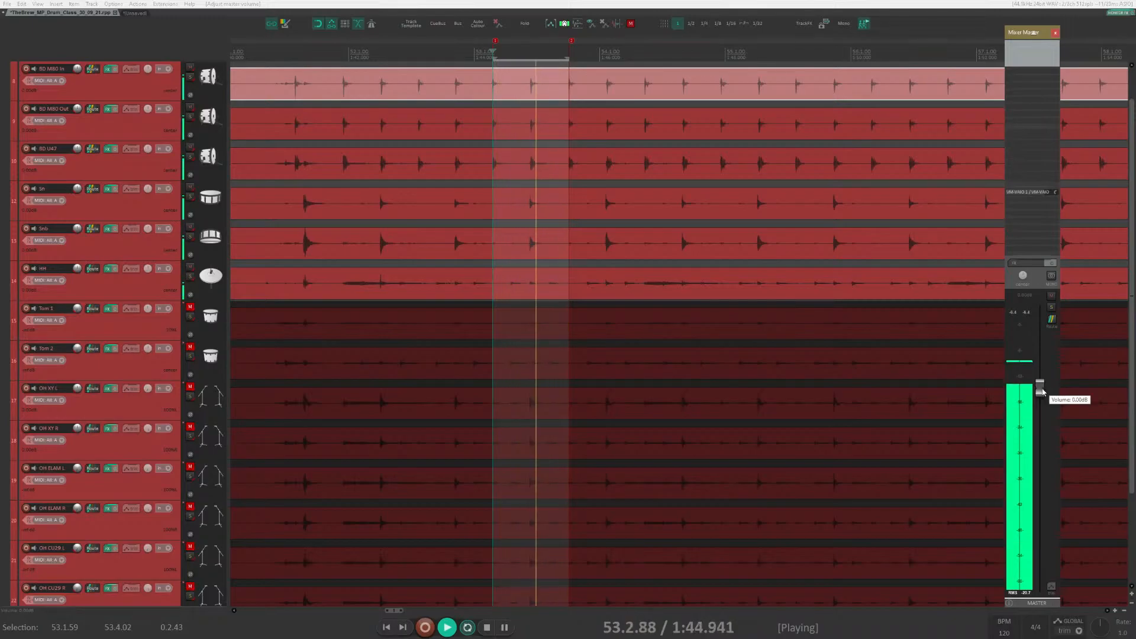
Pull the HH, OH XY L and OH XY R faders down to -inf dB in the mixer.
key("ctrl+m")
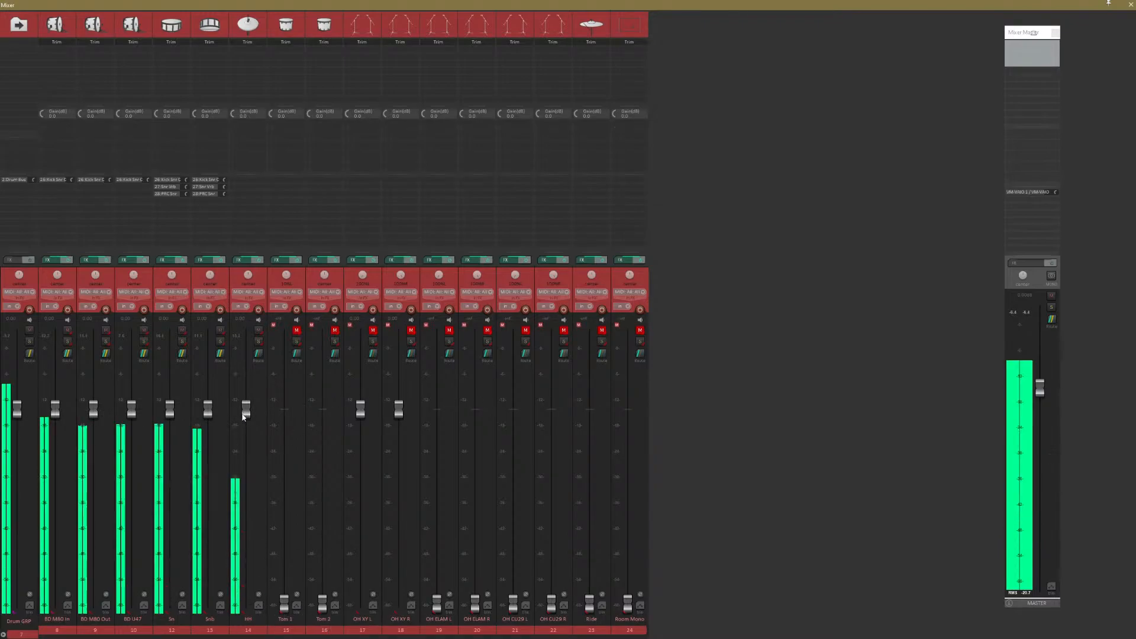
left_click_drag(246, 408, 252, 627)
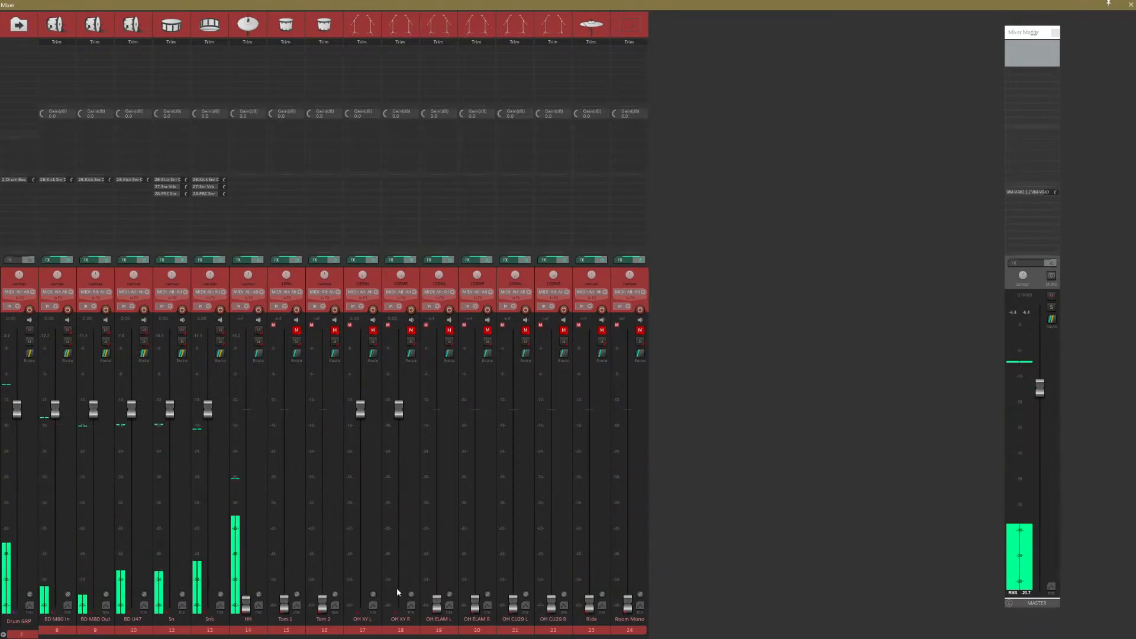
left_click(377, 627)
left_click(395, 628, "ctrl")
left_click_drag(399, 412, 401, 615)
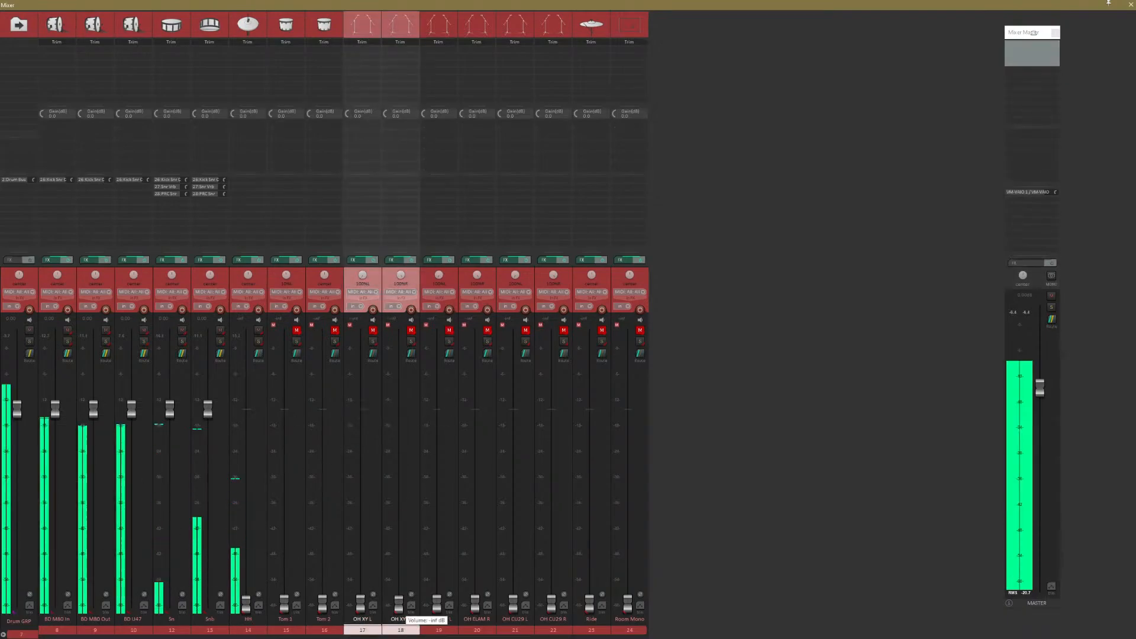
Unmute OH XY L and R, mute the three BD tracks and Snb, and toggle the master's mono mode.
left_click(374, 330)
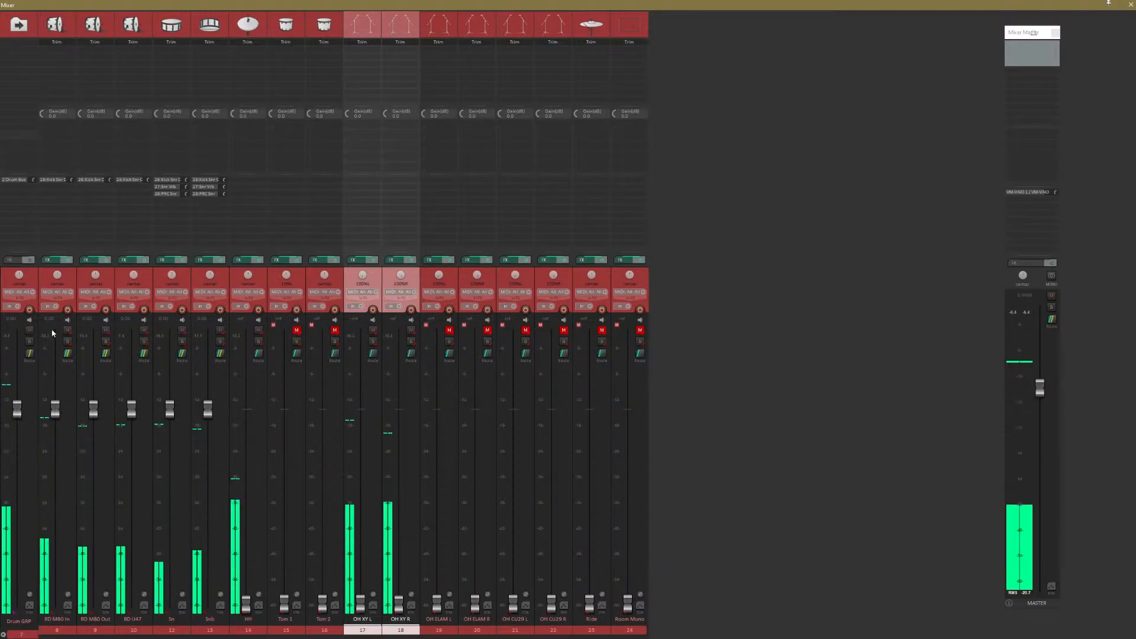
left_click_drag(68, 330, 144, 330)
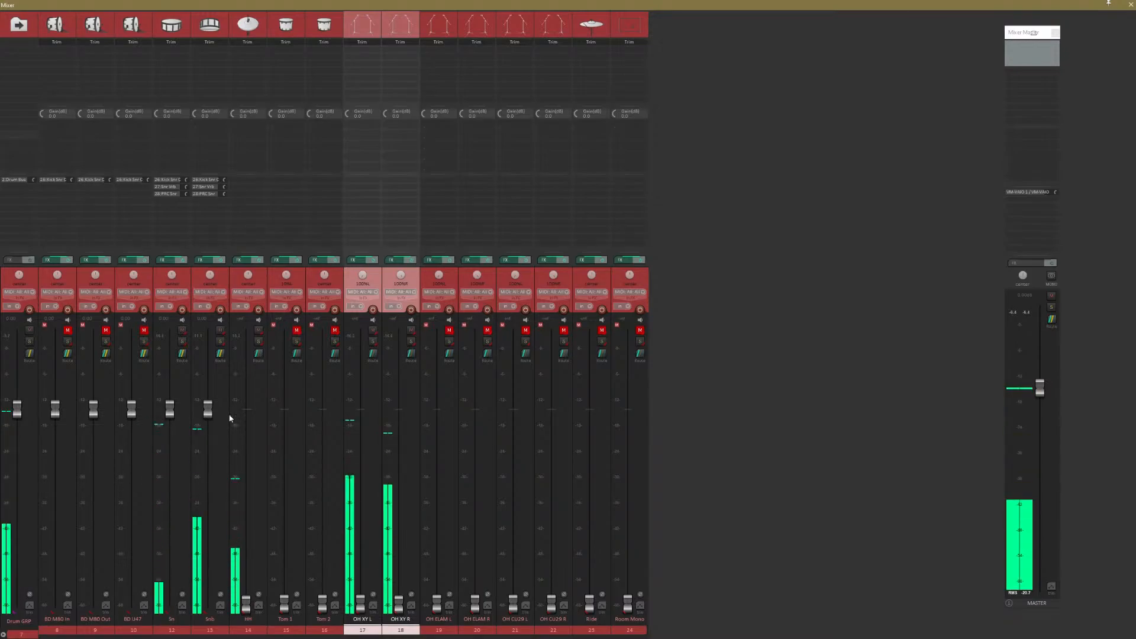
left_click(220, 330)
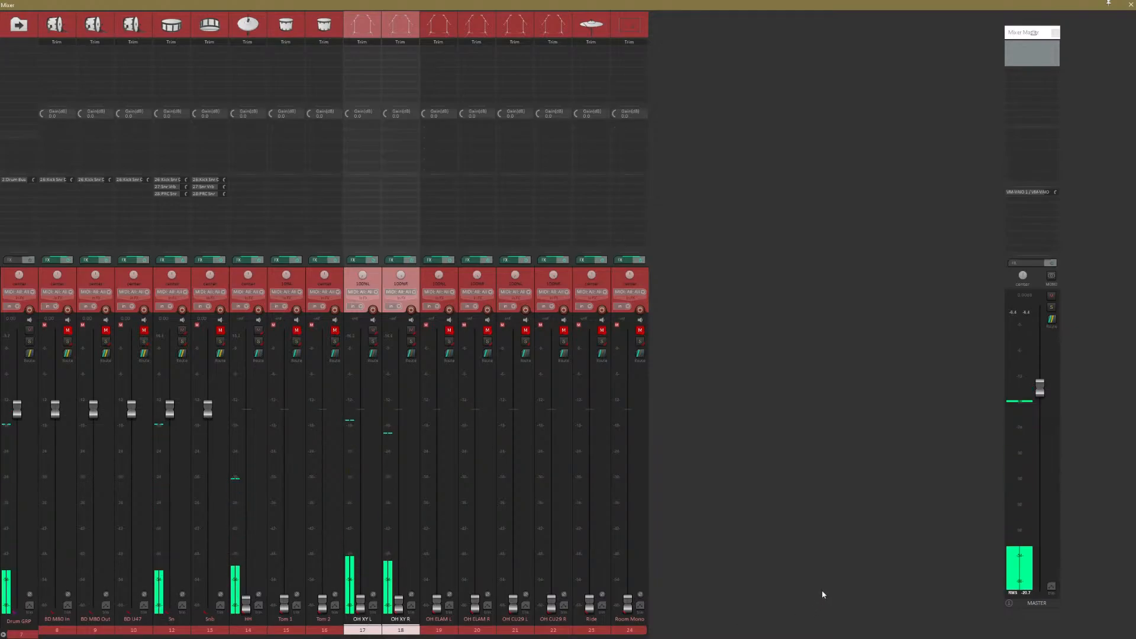
left_click(1051, 276)
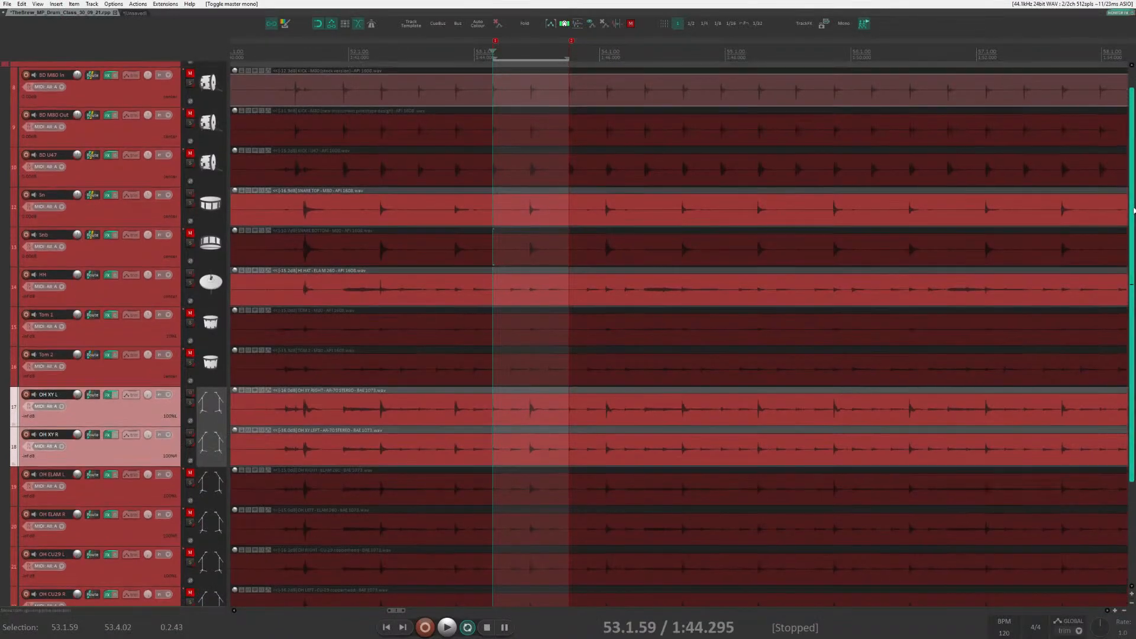
Examine the kick transient around 55.3.25 across the three BD tracks and the XY overheads at close zoom.
scroll(182, 96, "up", 1)
left_click(774, 122)
scroll(773, 121, "up", 4)
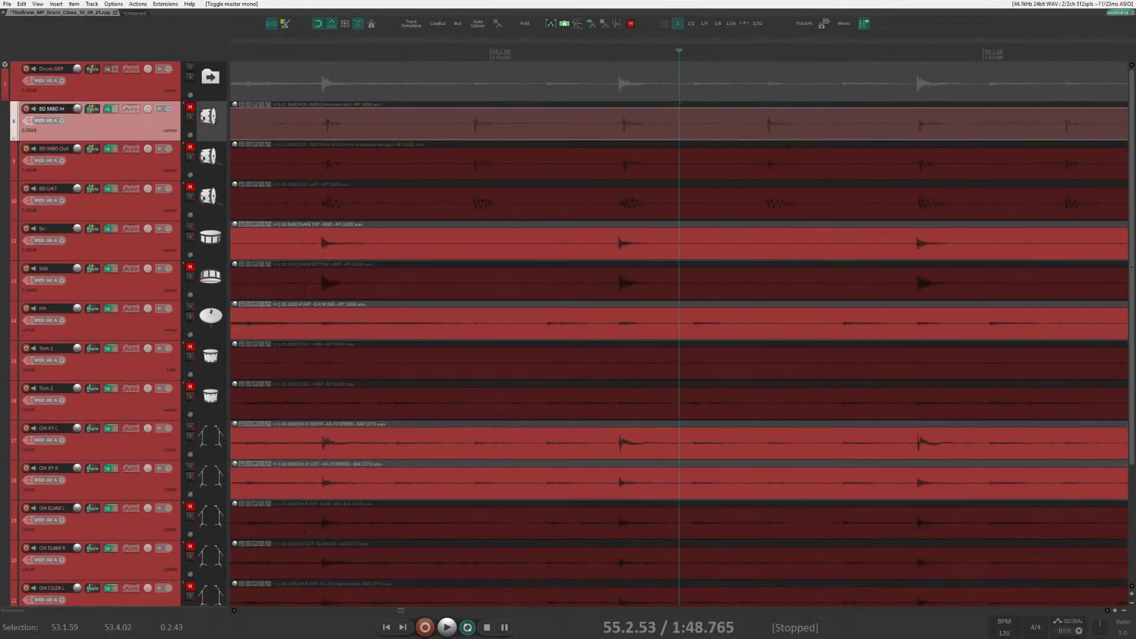
left_click(759, 168)
left_click(749, 198)
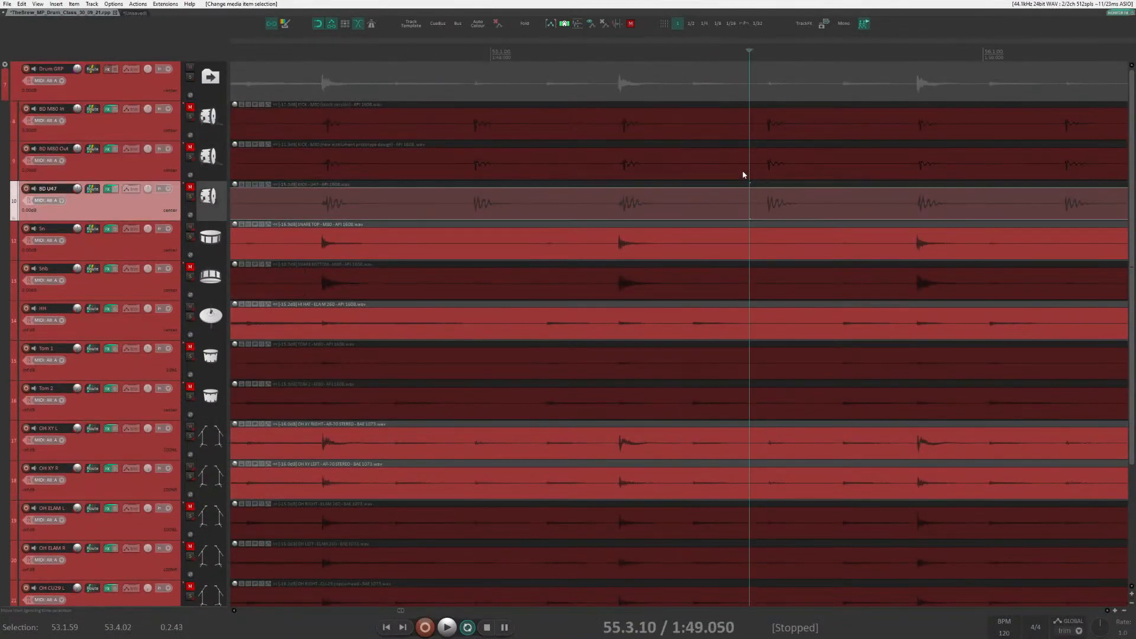
left_click(739, 166)
left_click(714, 130)
key("Tab")
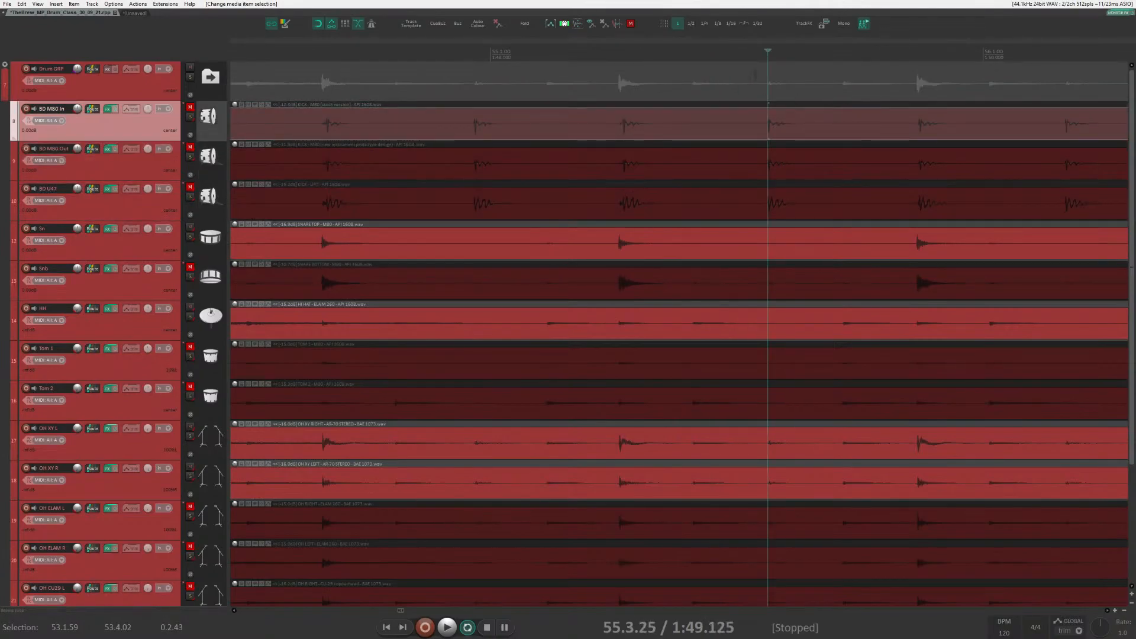
scroll(794, 137, "up", 2)
scroll(746, 135, "up", 3)
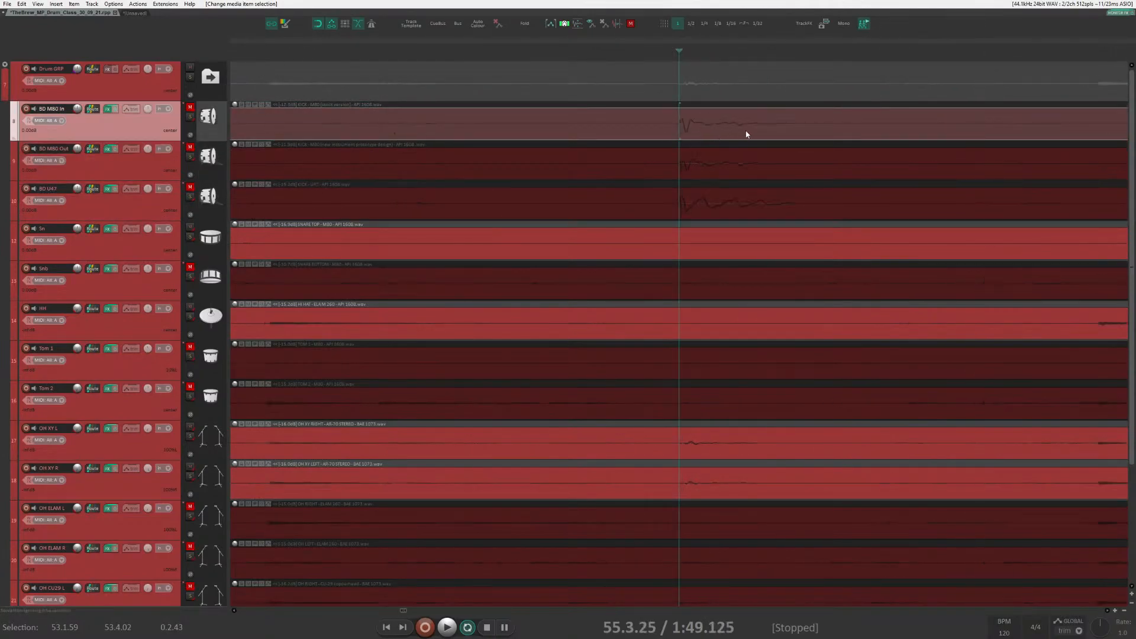
scroll(693, 127, "down", 5)
left_click(694, 126)
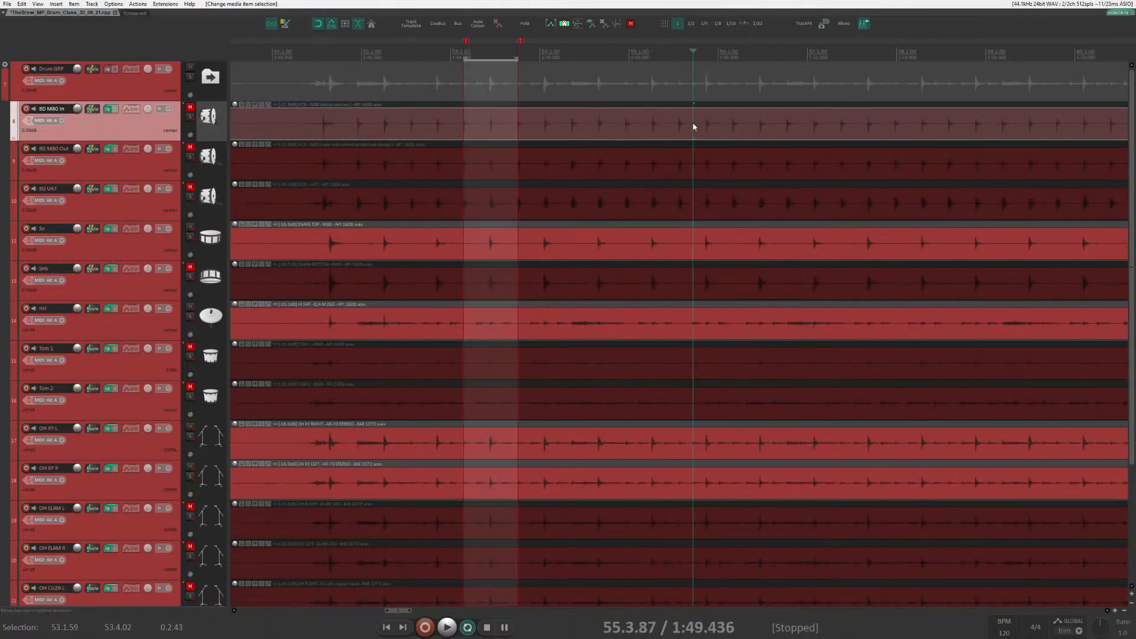
Step through the kick transients on the BD M80 In item, starting near bar 56 and stopping at 56.4.10.
scroll(768, 313, "up", 4)
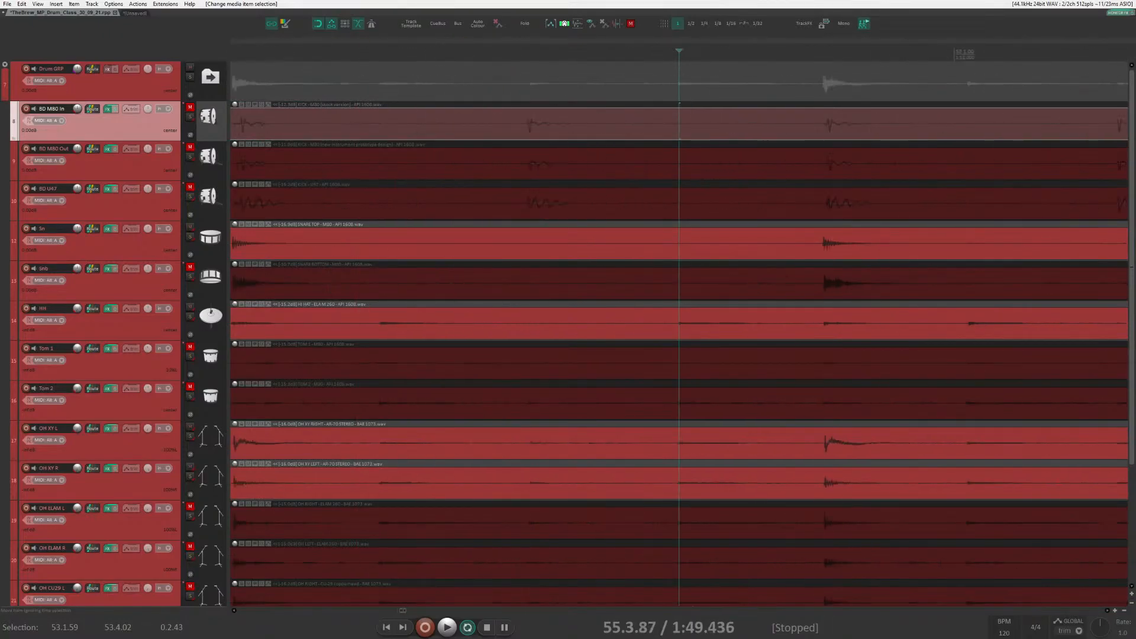
left_click(797, 128)
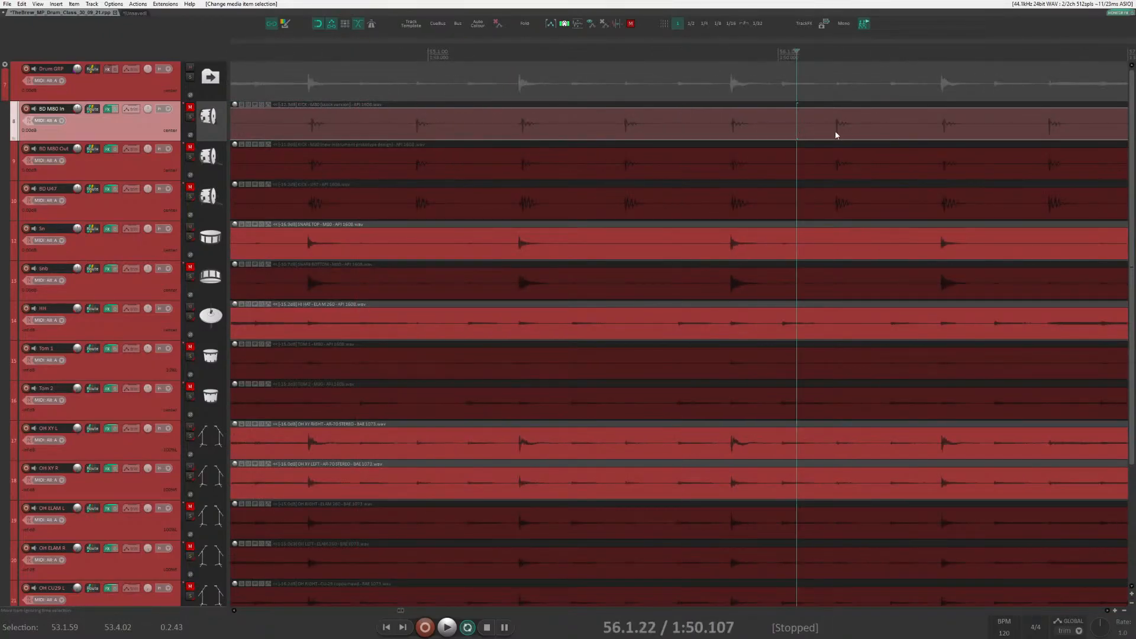
key("Tab")
key("Tab")
key("Tab")
key("Tab")
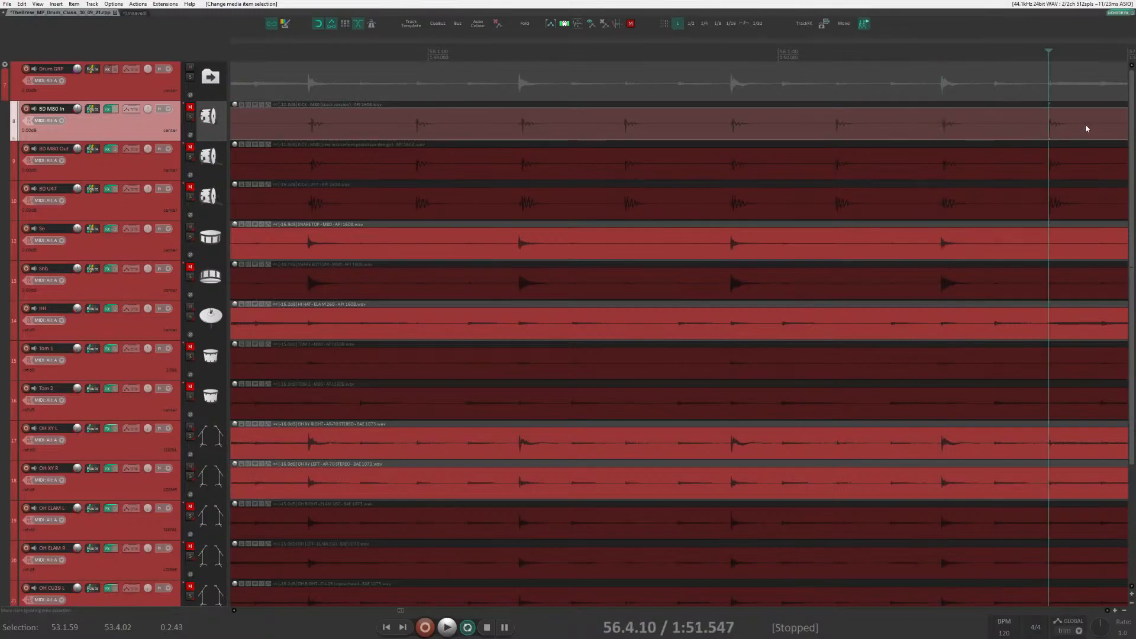
Step through the snare transients on the Sn item from around 58.4 onward.
scroll(825, 339, "down", 4)
left_click(858, 250)
scroll(856, 253, "up", 5)
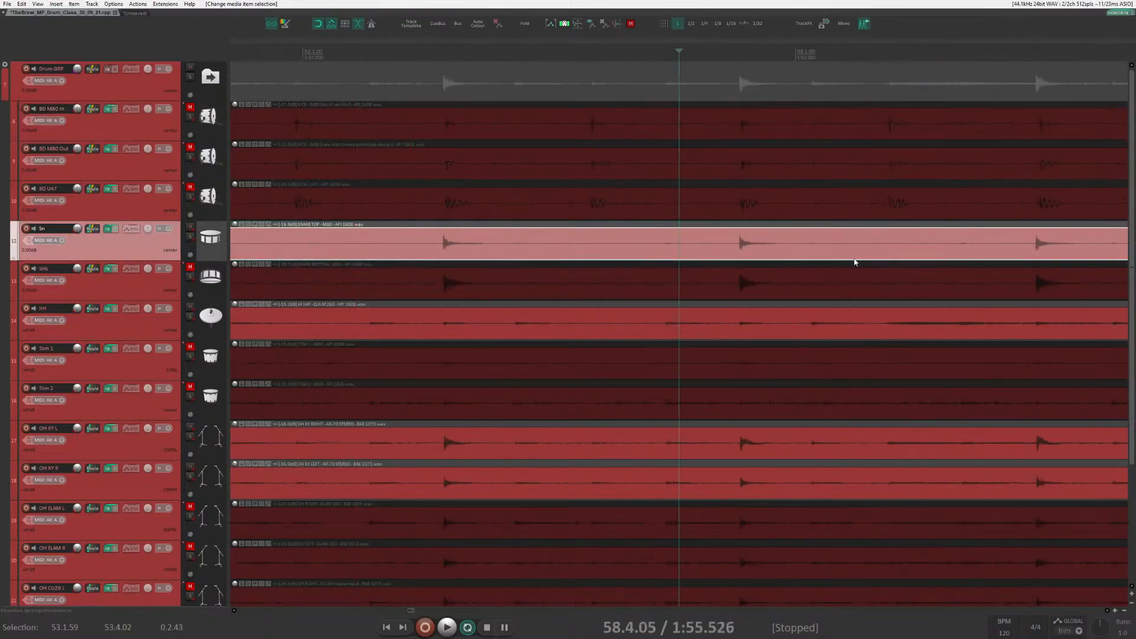
key("Tab")
key("Tab")
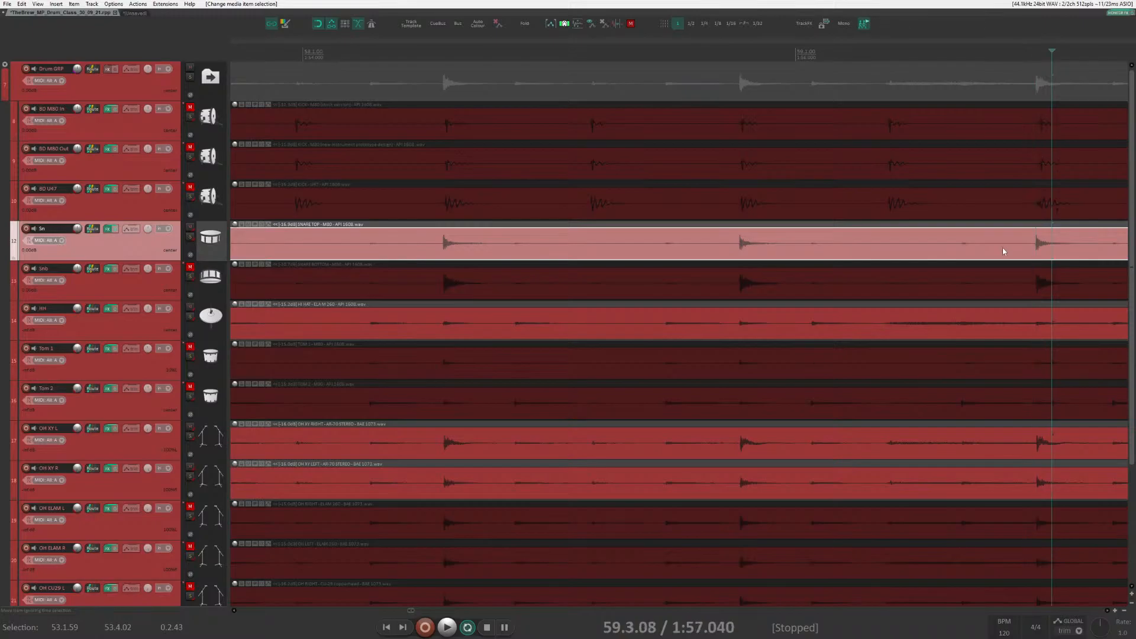
scroll(1002, 248, "down", 2)
key("Tab")
left_click(954, 251)
key("Tab")
scroll(606, 327, "down", 5)
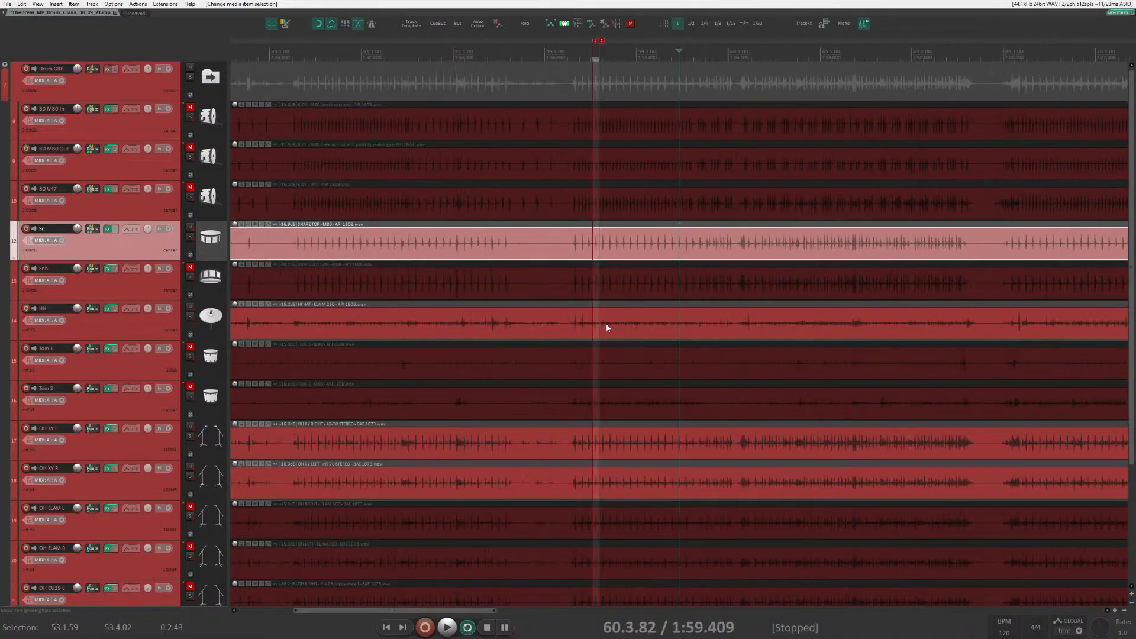
Set the transient detection sensitivity to 68.5% and threshold to about -33.5 dB for the Sn item, without splitting it.
left_click(596, 252)
scroll(598, 253, "up", 4)
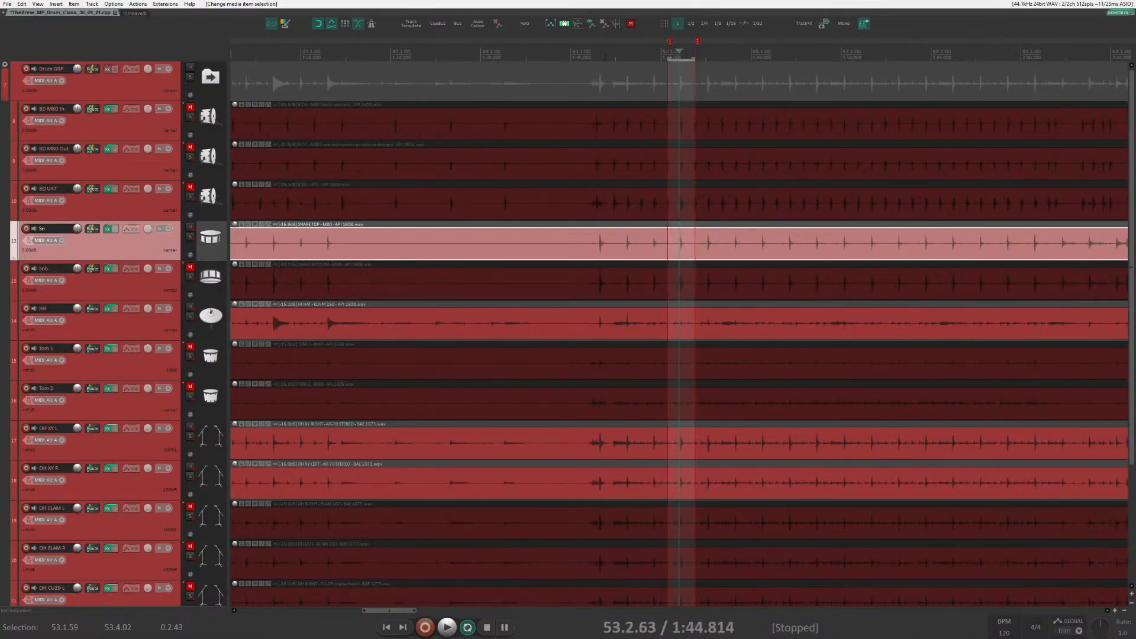
key("d")
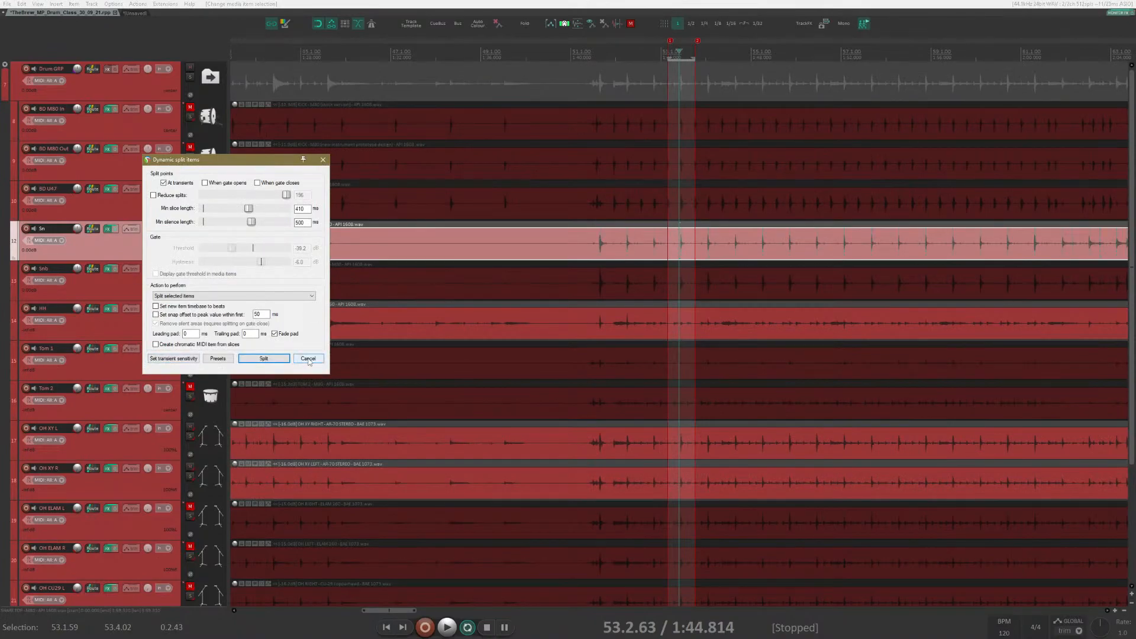
left_click(173, 358)
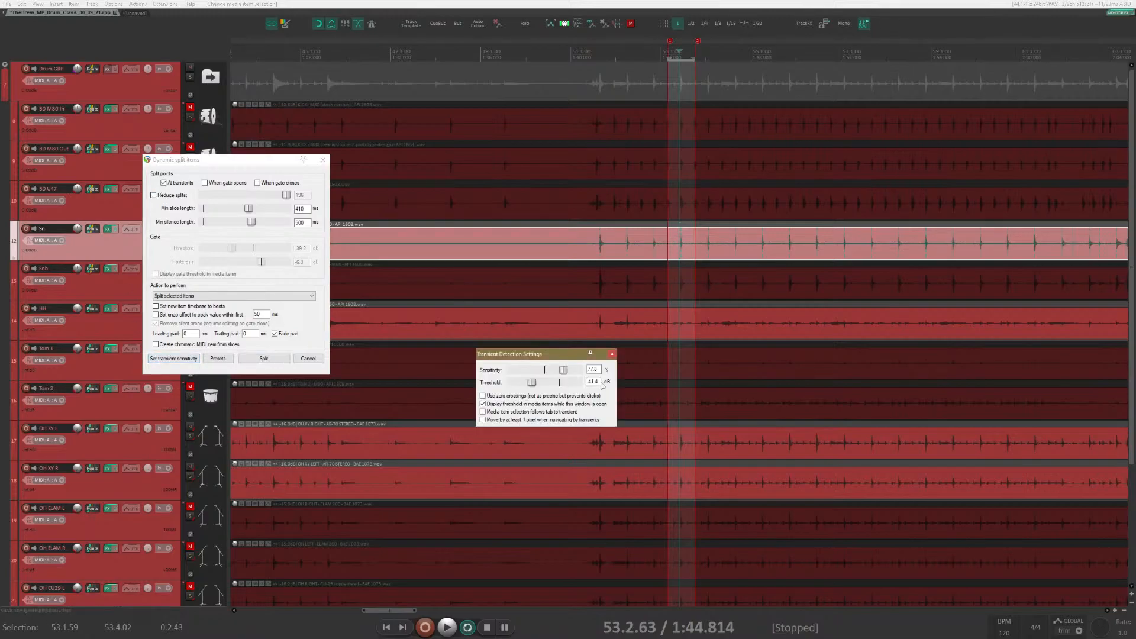
scroll(689, 272, "up", 9)
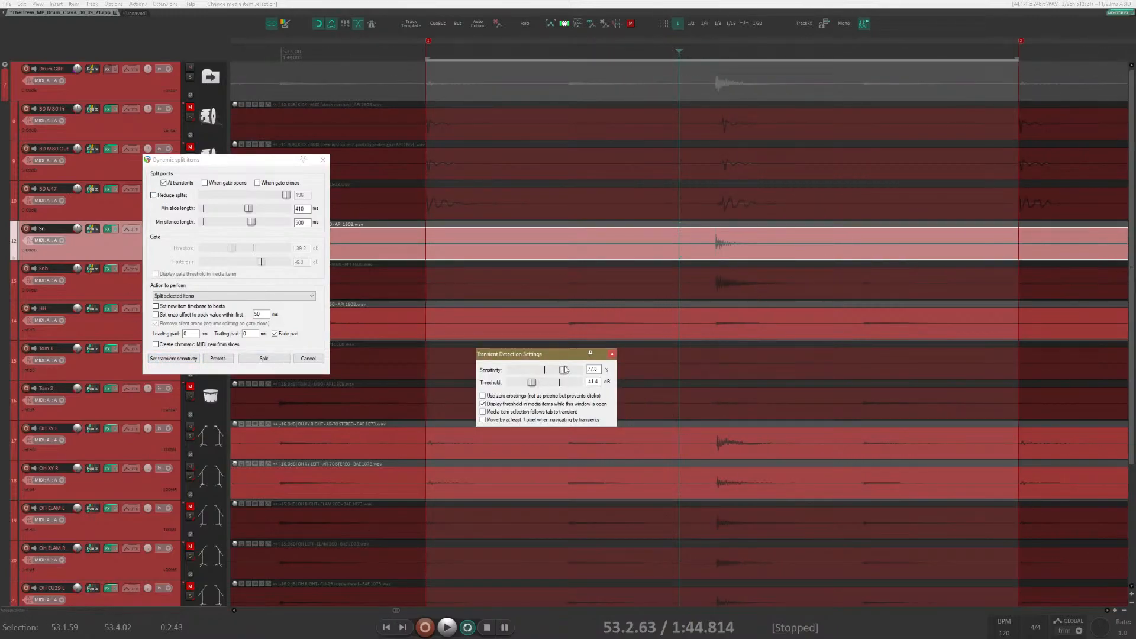
left_click_drag(555, 372, 558, 371)
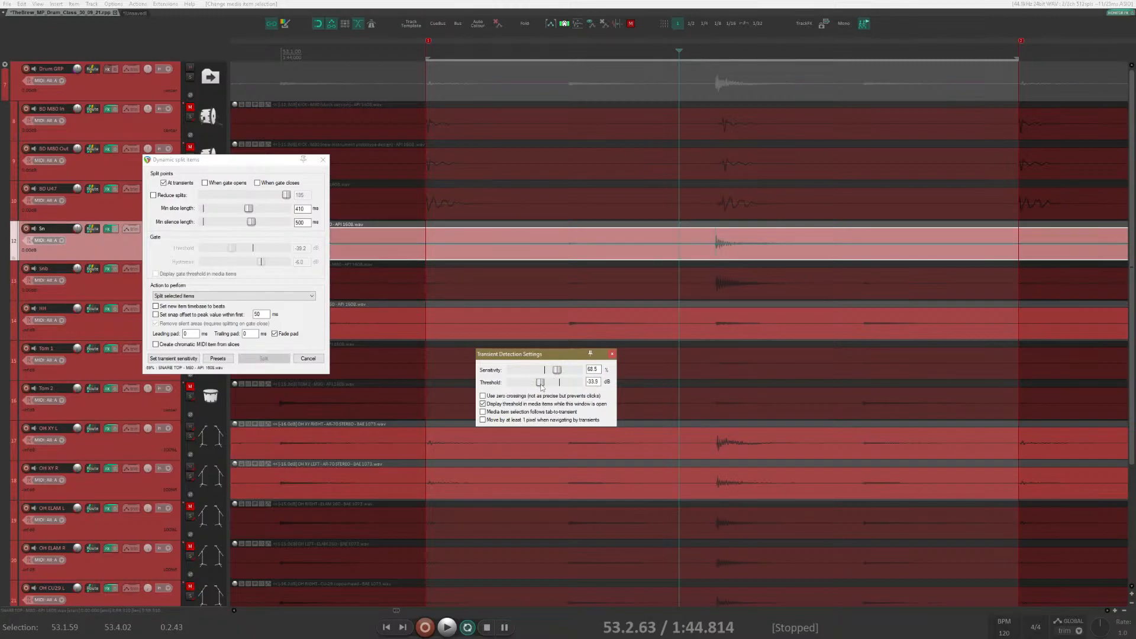
left_click(612, 354)
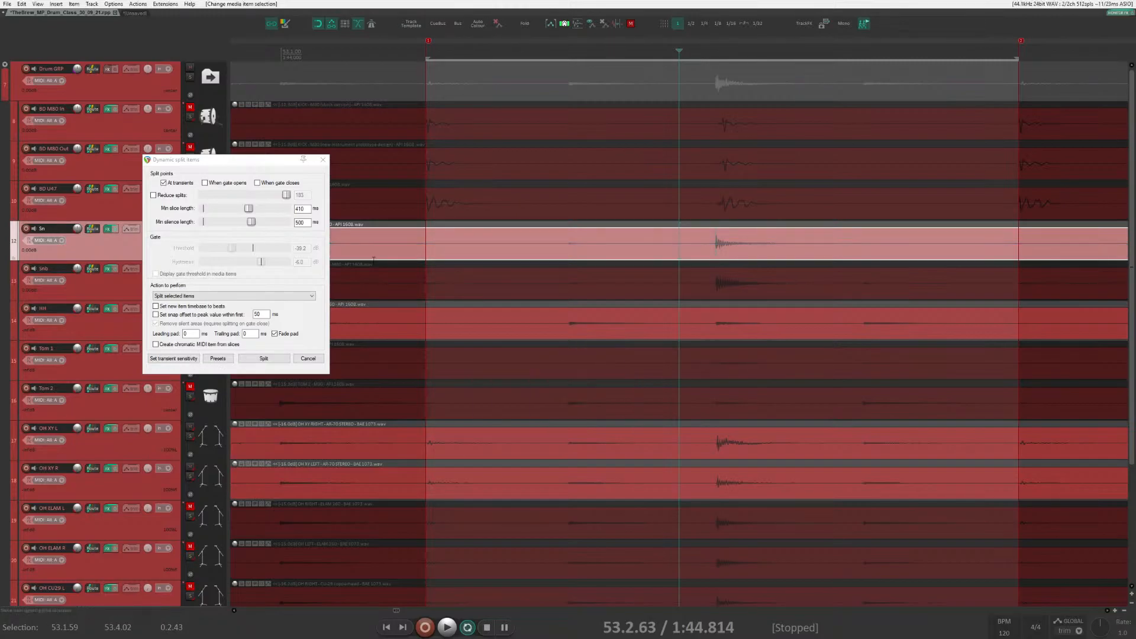
left_click(323, 161)
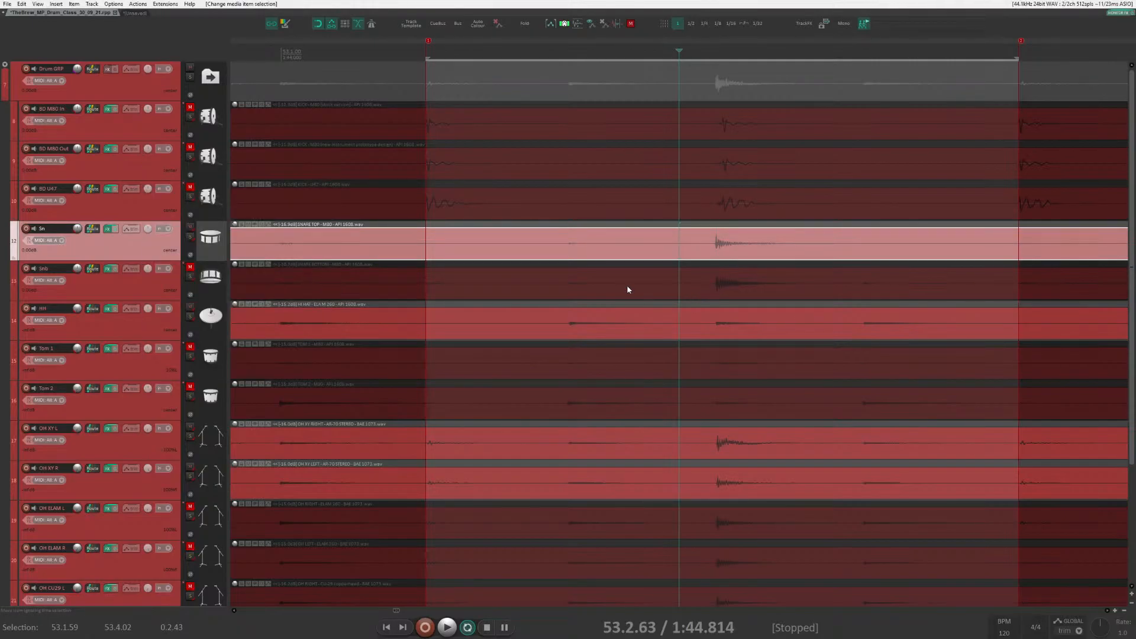
Play the loop with the mixer and master fader shown, switch the master to mono and raise its volume.
scroll(628, 289, "down", 6)
key("space")
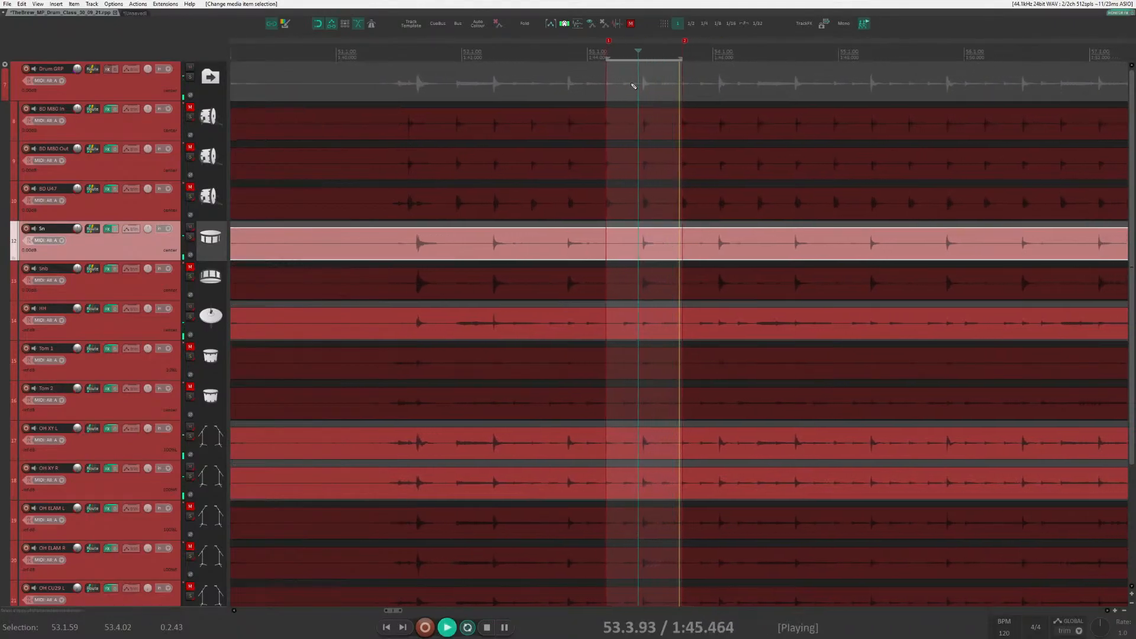
key("ctrl+m")
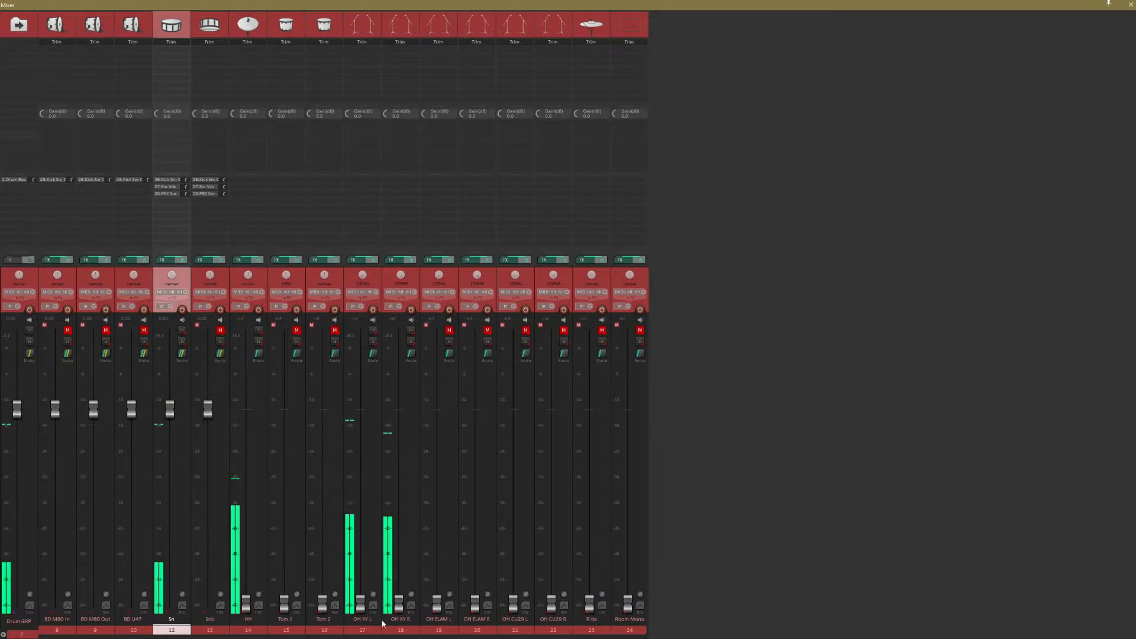
key("ctrl+alt+m")
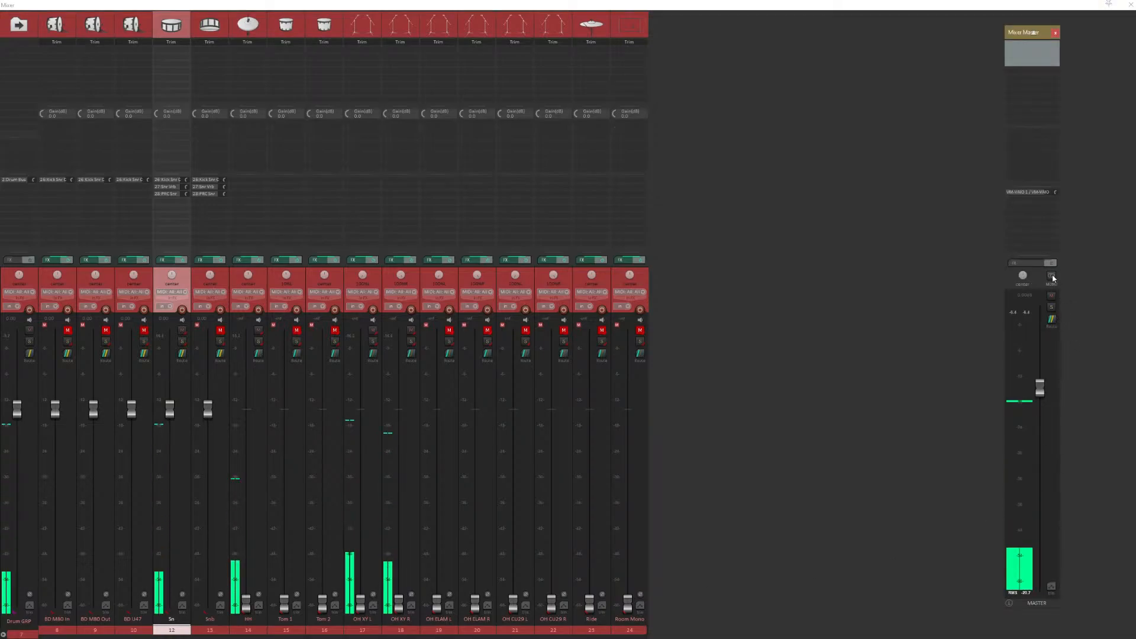
left_click(1052, 277)
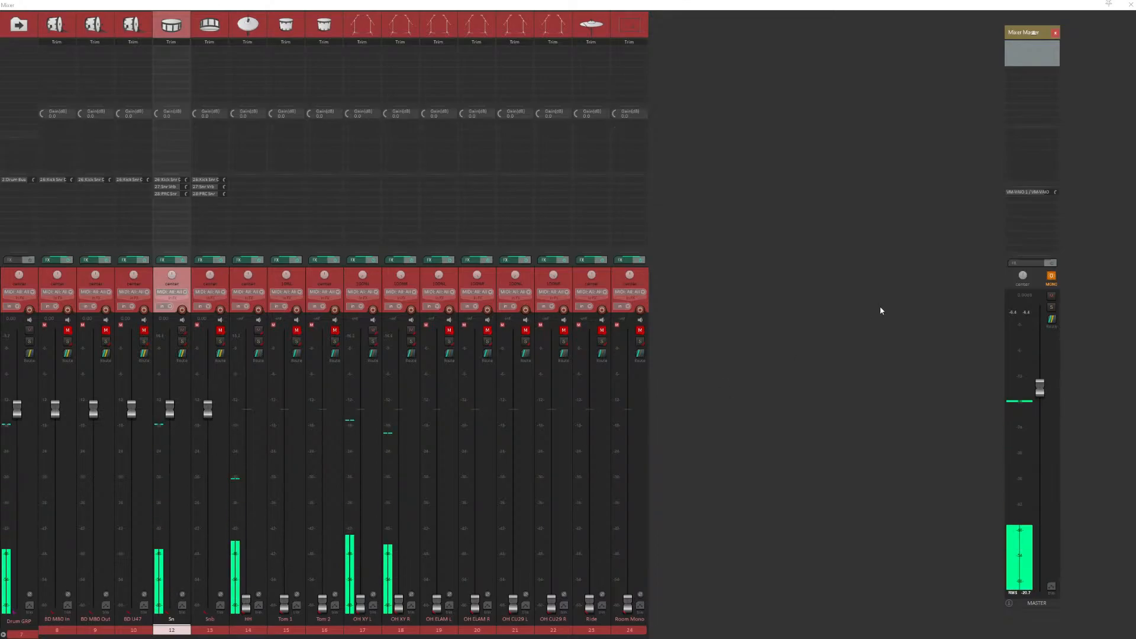
left_click_drag(1040, 388, 1041, 364)
left_click_drag(1041, 364, 1041, 356)
Select OH XY L and OH XY R, raise their faders together to 0.00 dB and pull them partway back down.
left_click(363, 631)
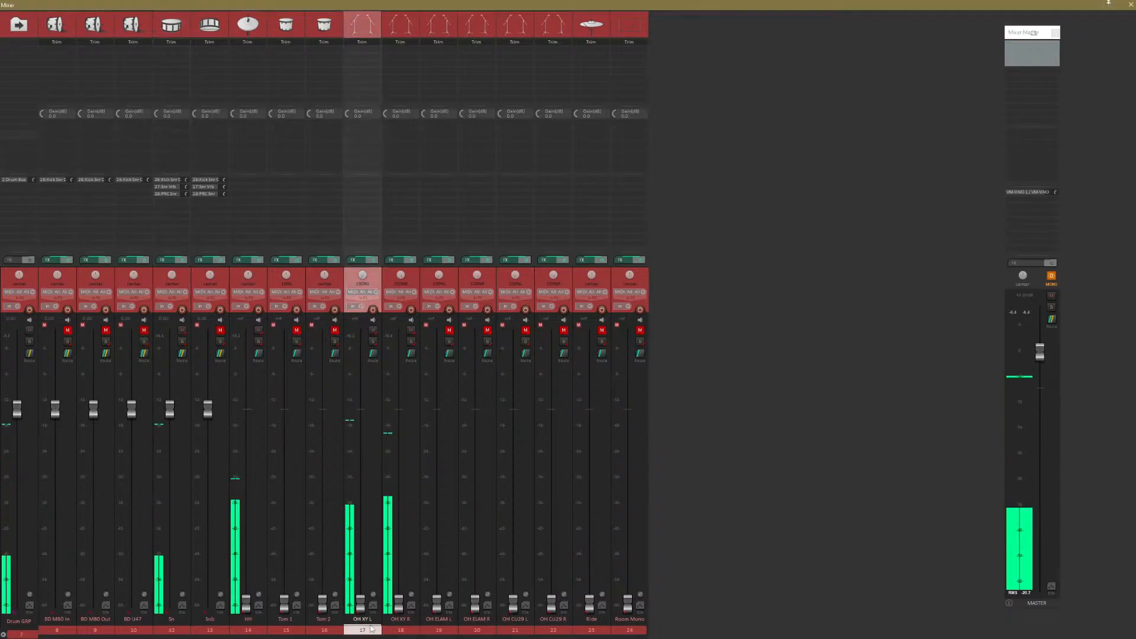
left_click(398, 629, "shift")
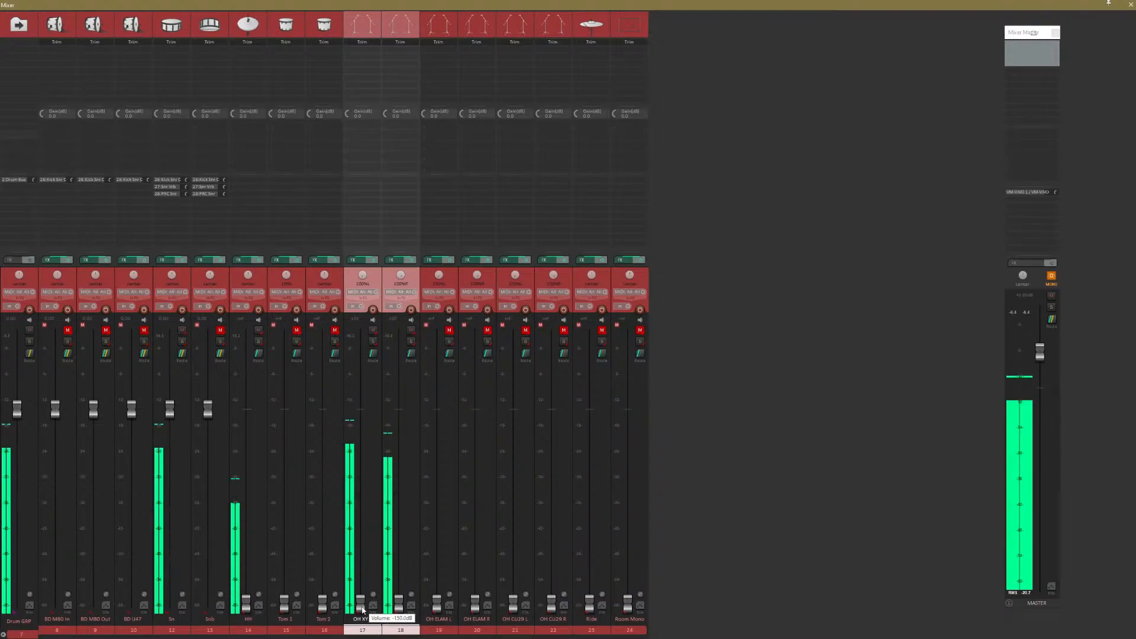
left_click_drag(363, 611, 366, 416)
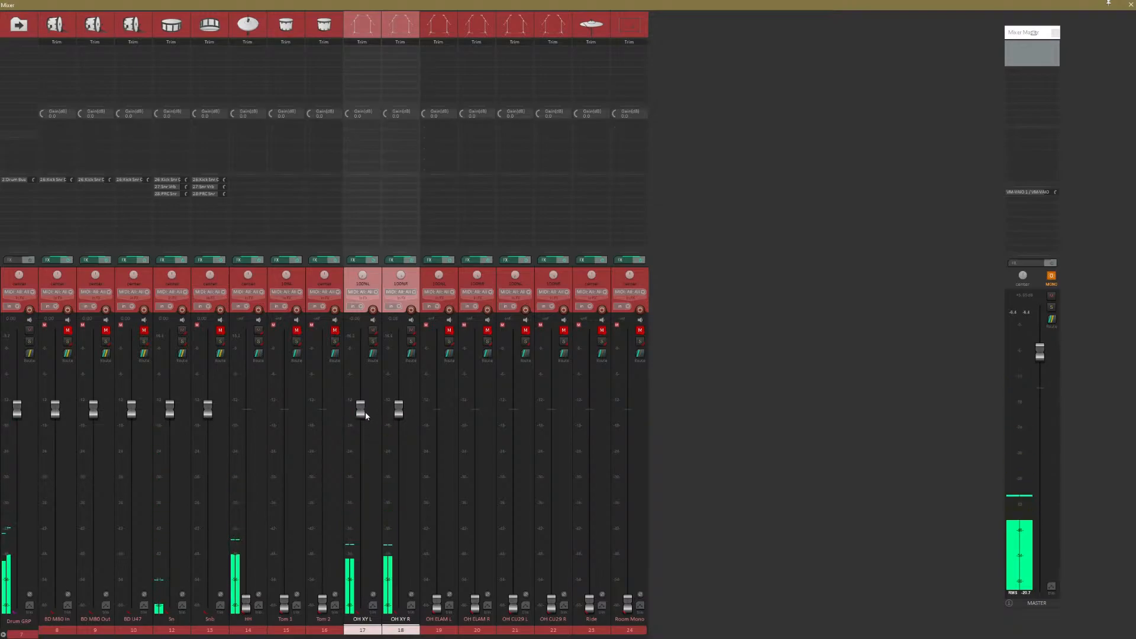
left_click(365, 416)
left_click(399, 625, "ctrl")
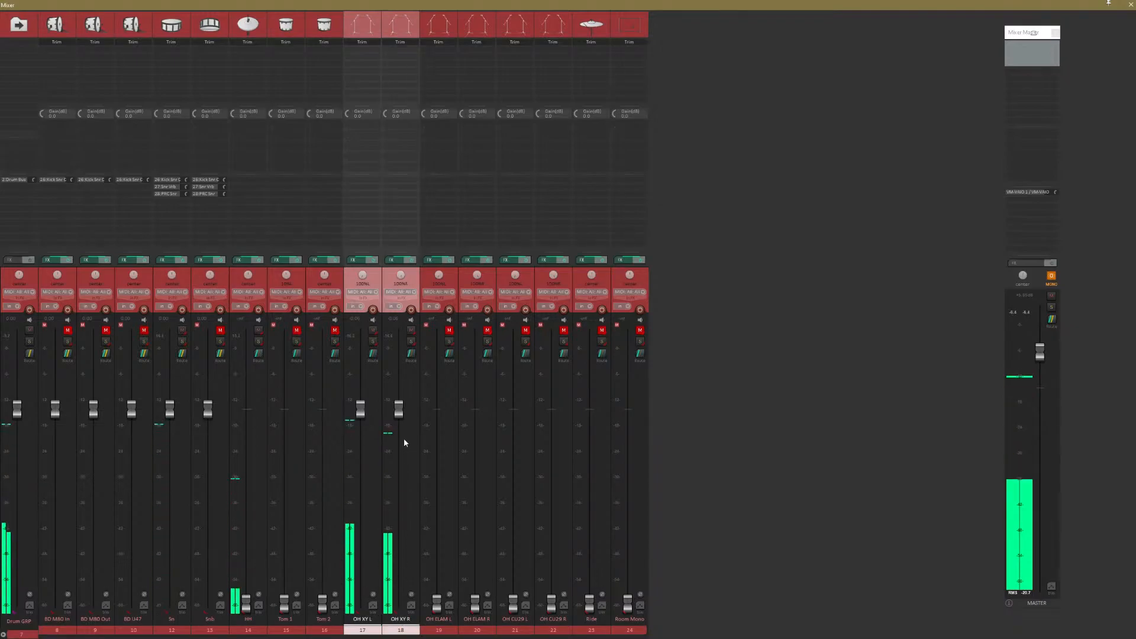
double_click(399, 410)
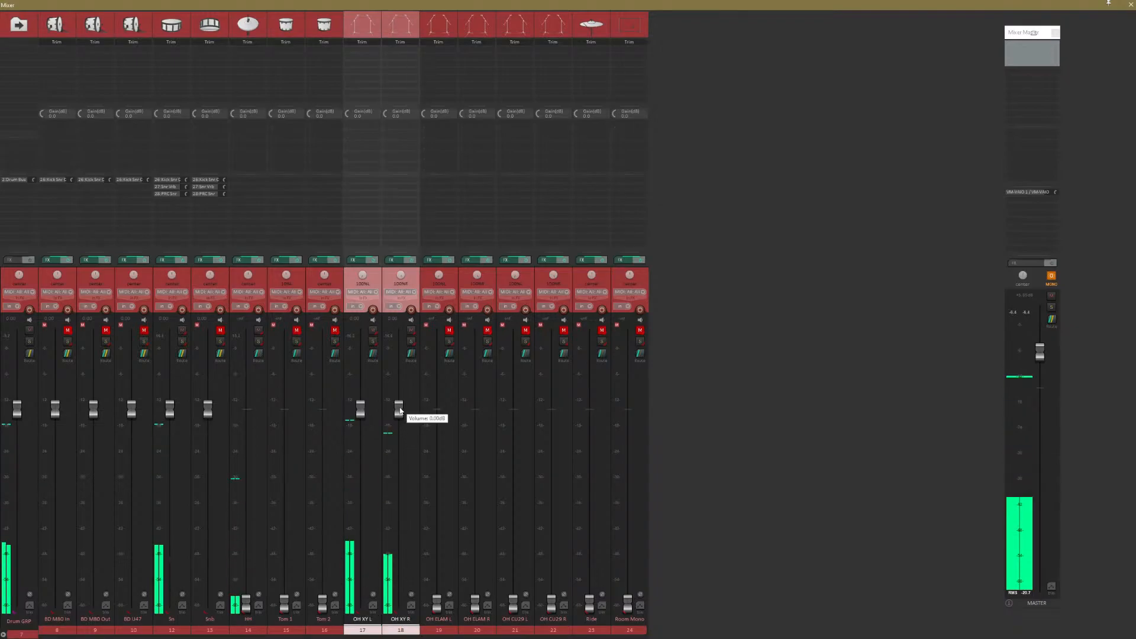
left_click_drag(400, 410, 406, 439)
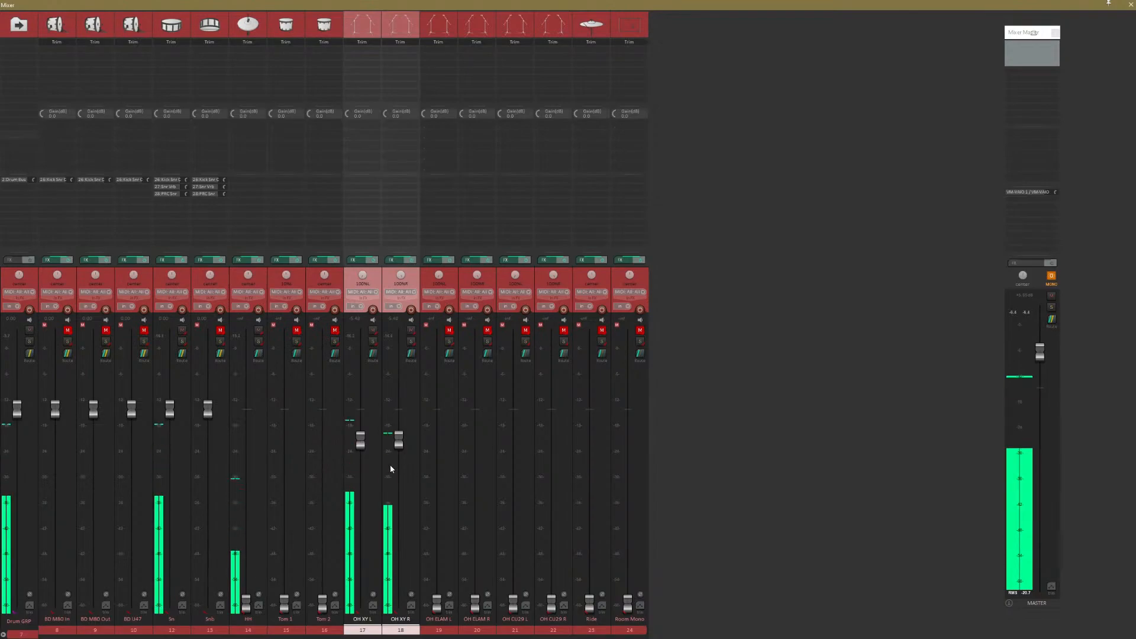
Sweep the linked OH XY L and R faders repeatedly between -inf and unity against the snare, finishing at 0.00 dB.
key("space")
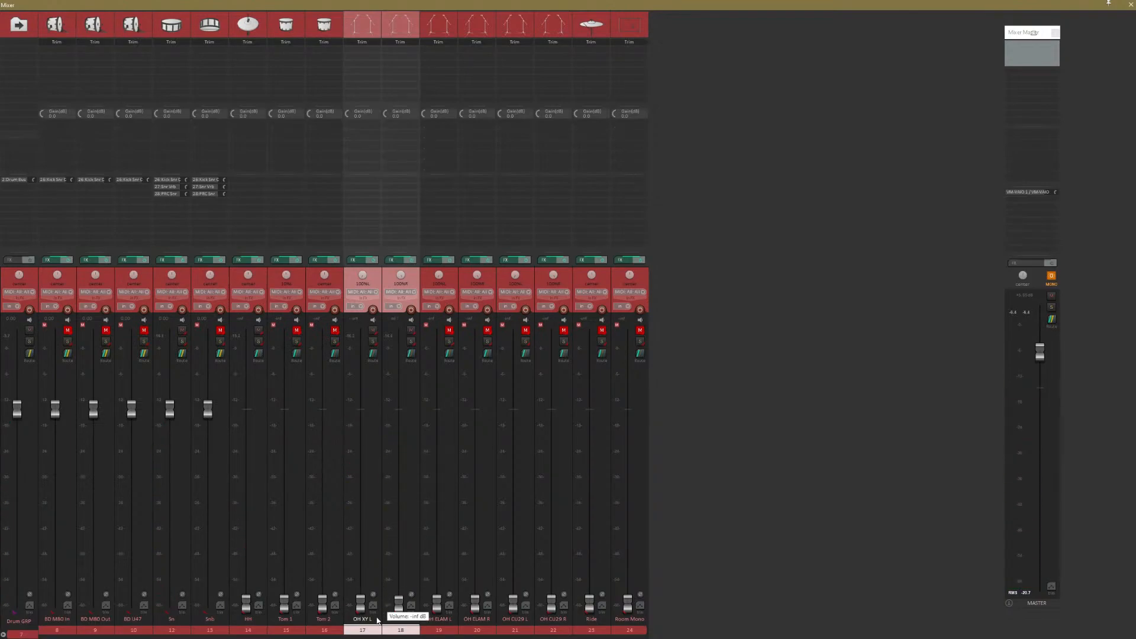
left_click_drag(397, 496, 399, 603)
left_click_drag(398, 609, 411, 431)
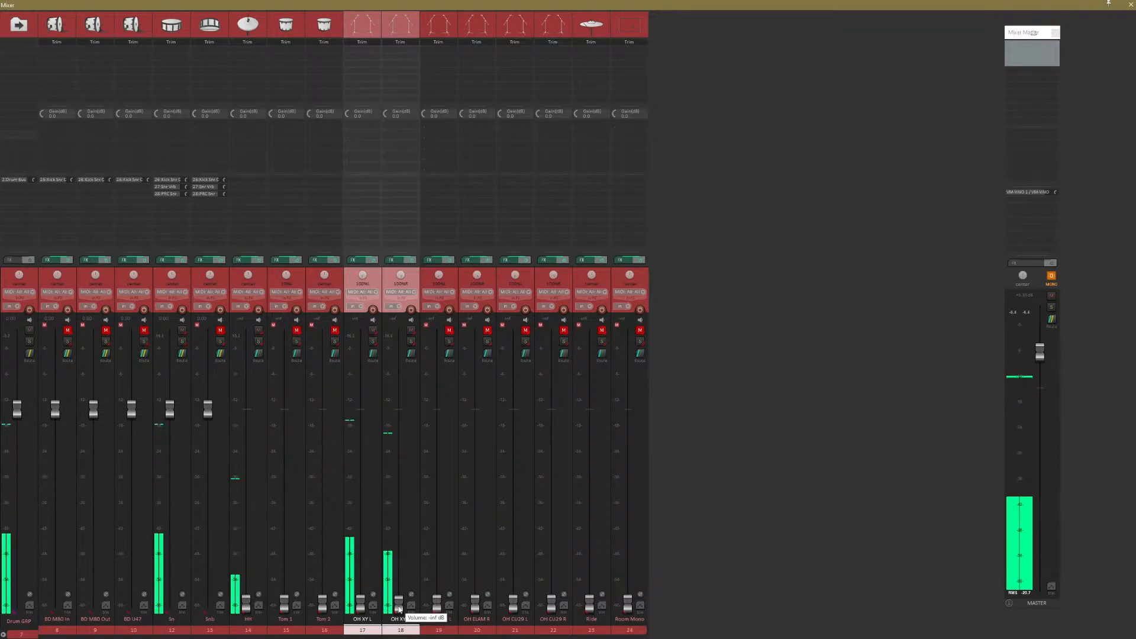
left_click_drag(399, 610, 399, 636)
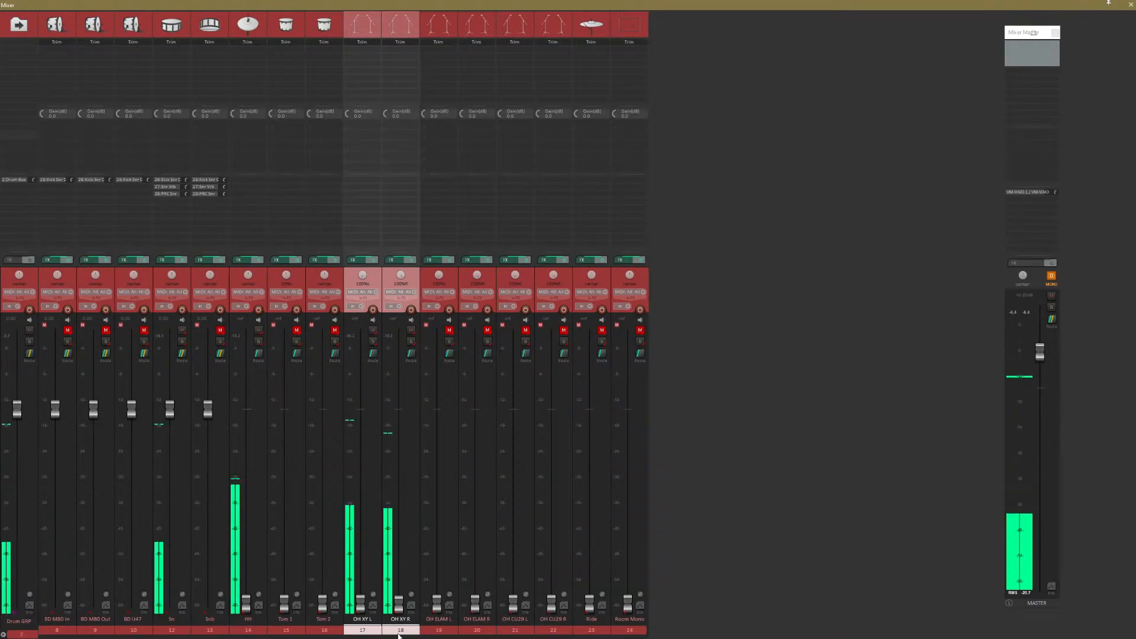
left_click_drag(399, 603, 396, 416)
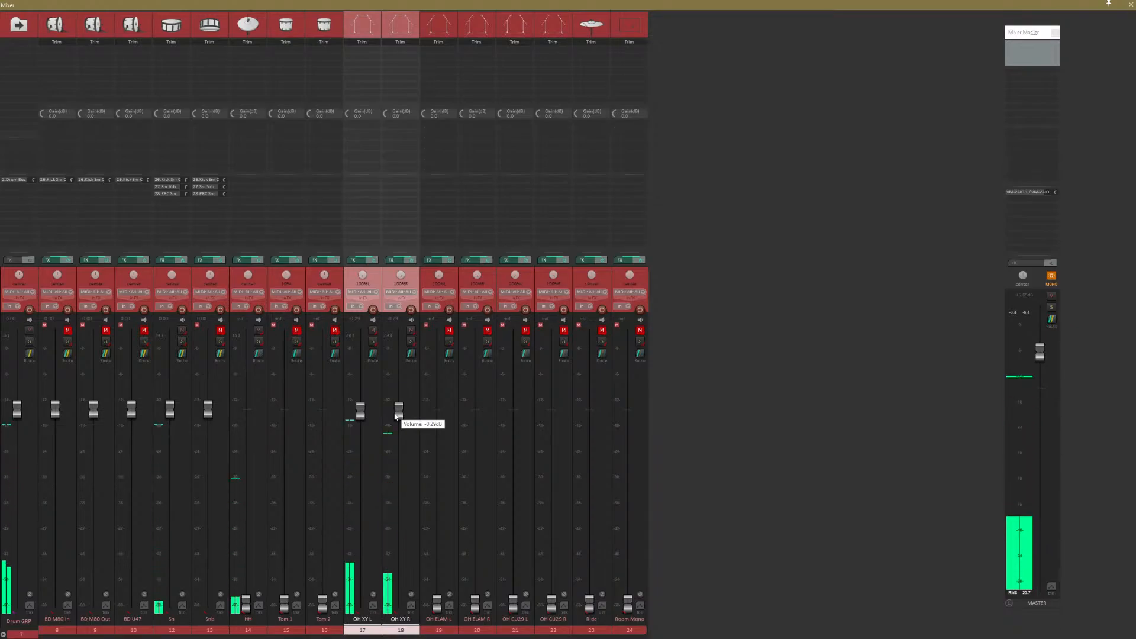
left_click_drag(396, 416, 392, 634)
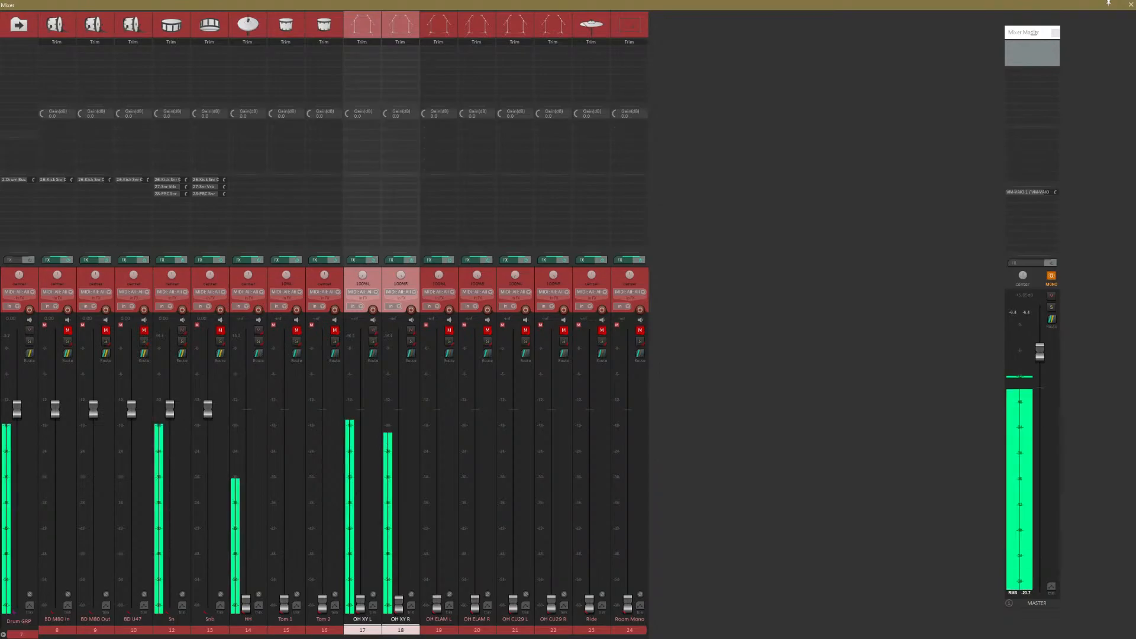
left_click_drag(399, 604, 413, 416)
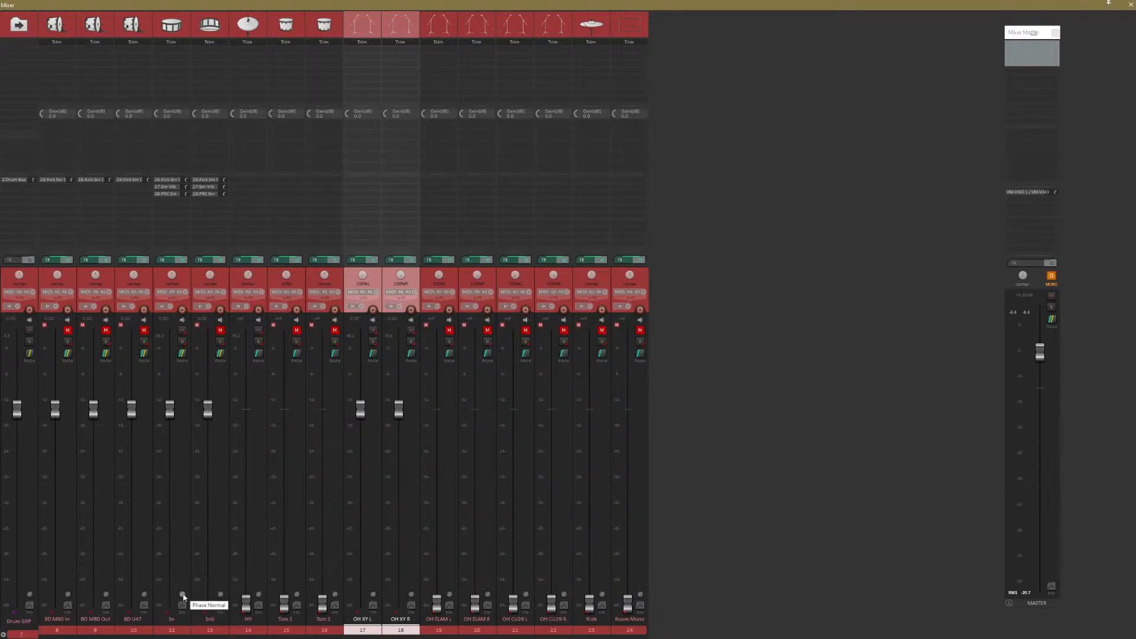
Compare the Sn track with inverted and normal phase against the XY overheads while the loop plays.
key("space")
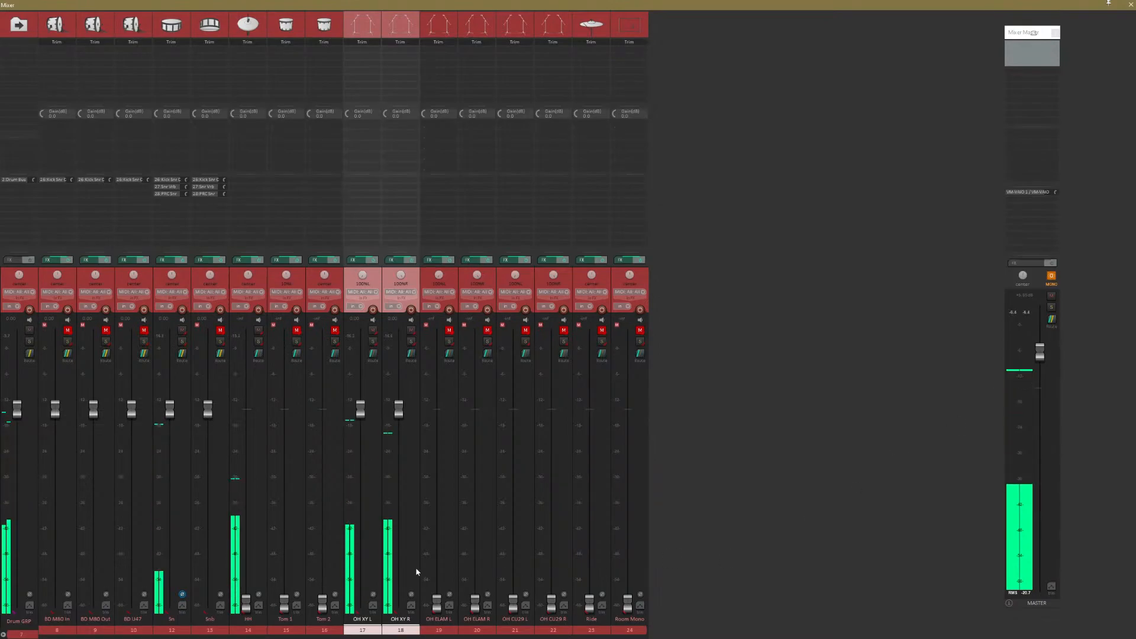
left_click(182, 595)
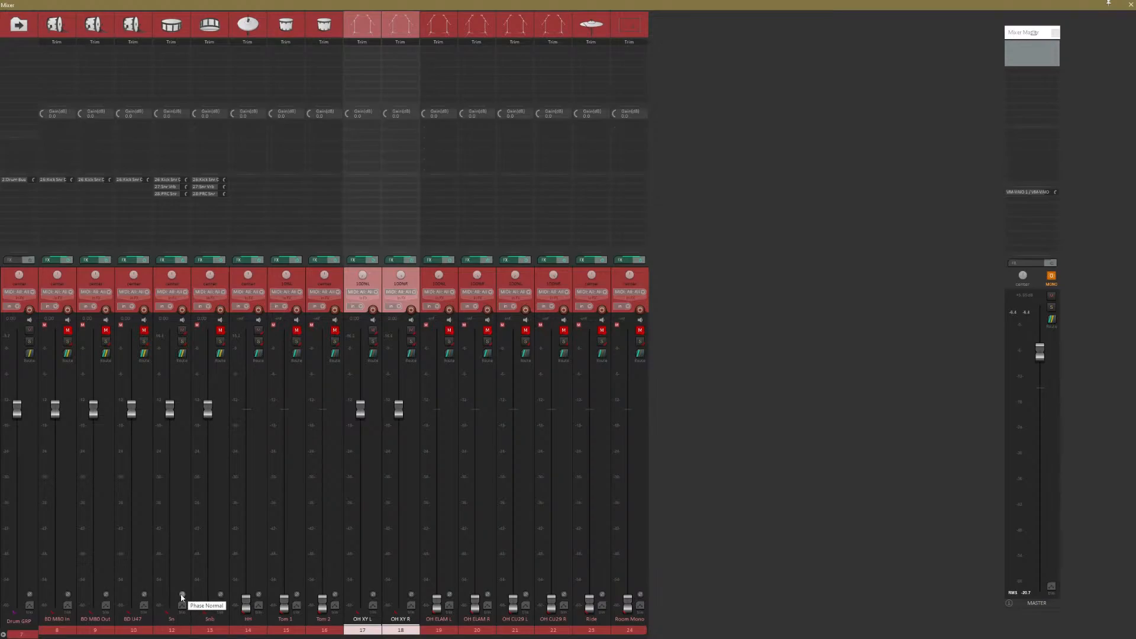
key("space")
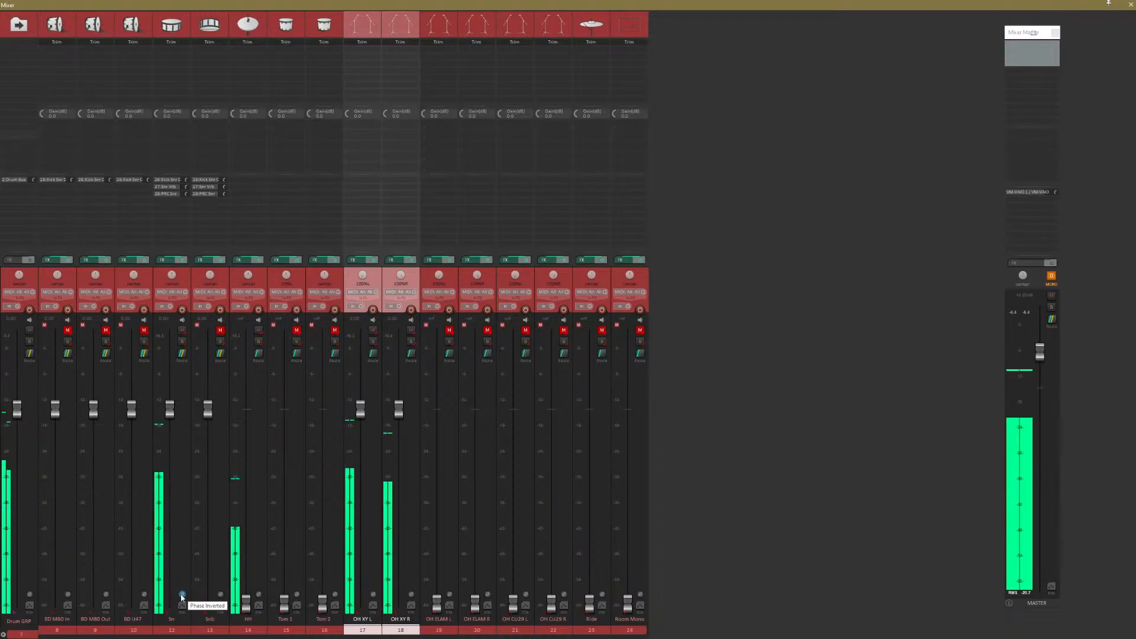
left_click(182, 595)
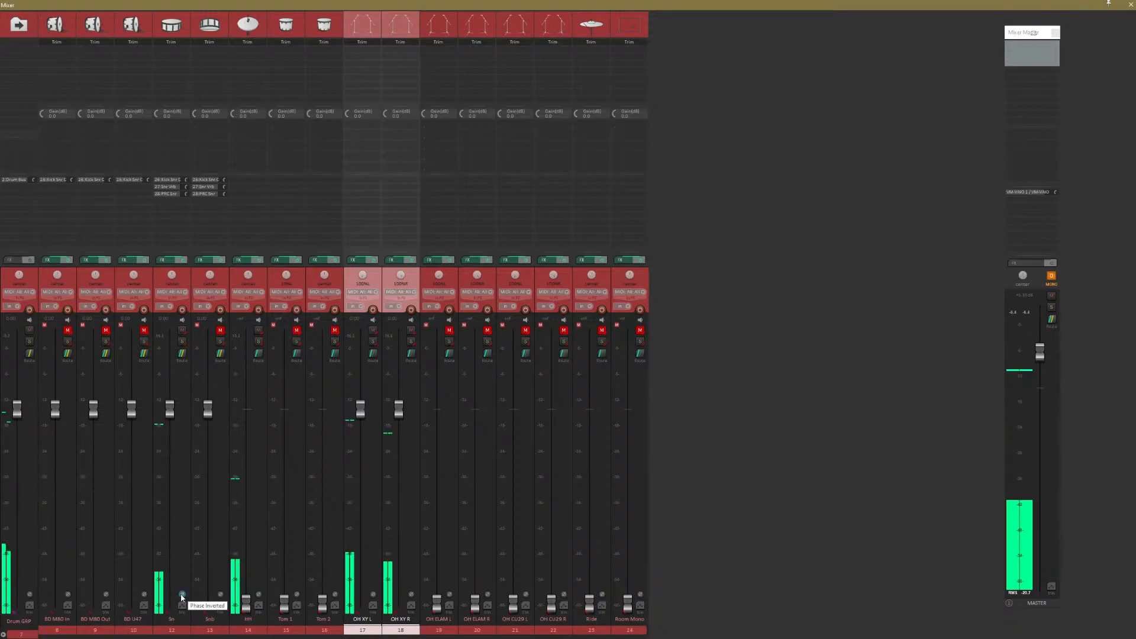
right_click(177, 628)
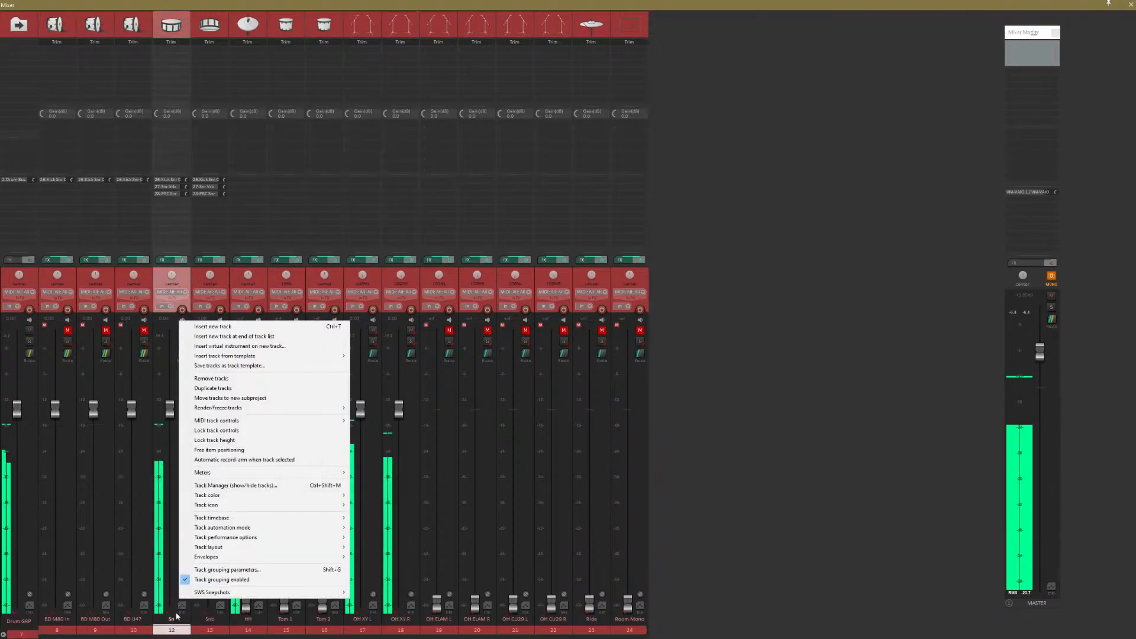
key("Escape")
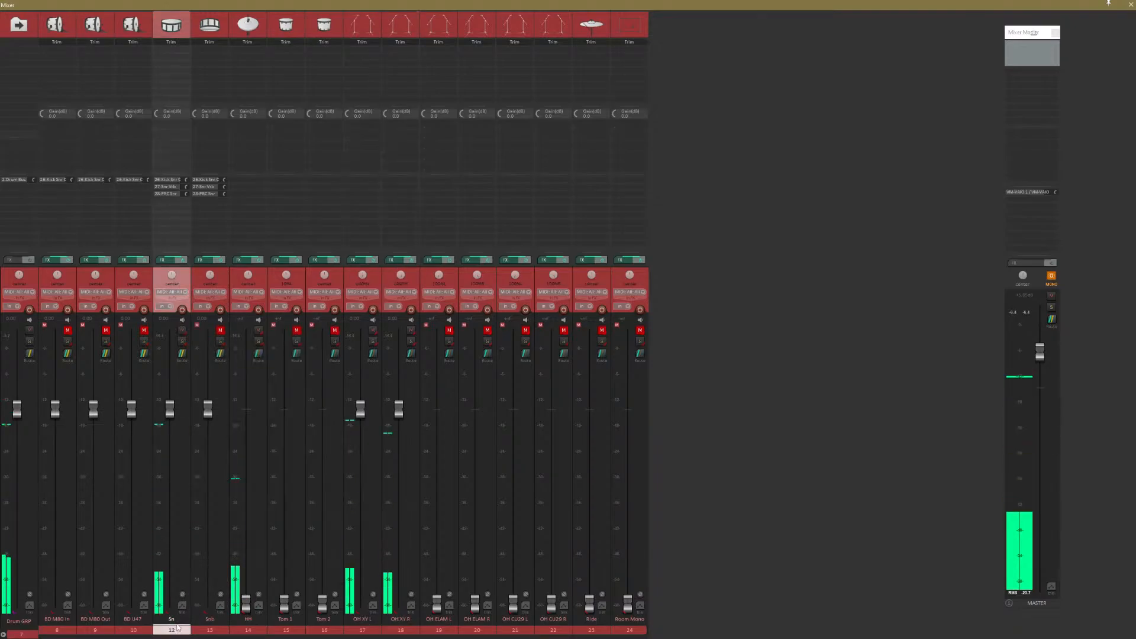
Keep switching the Sn track's phase between normal and inverted against the XY overheads, ending on inverted.
left_click(183, 594)
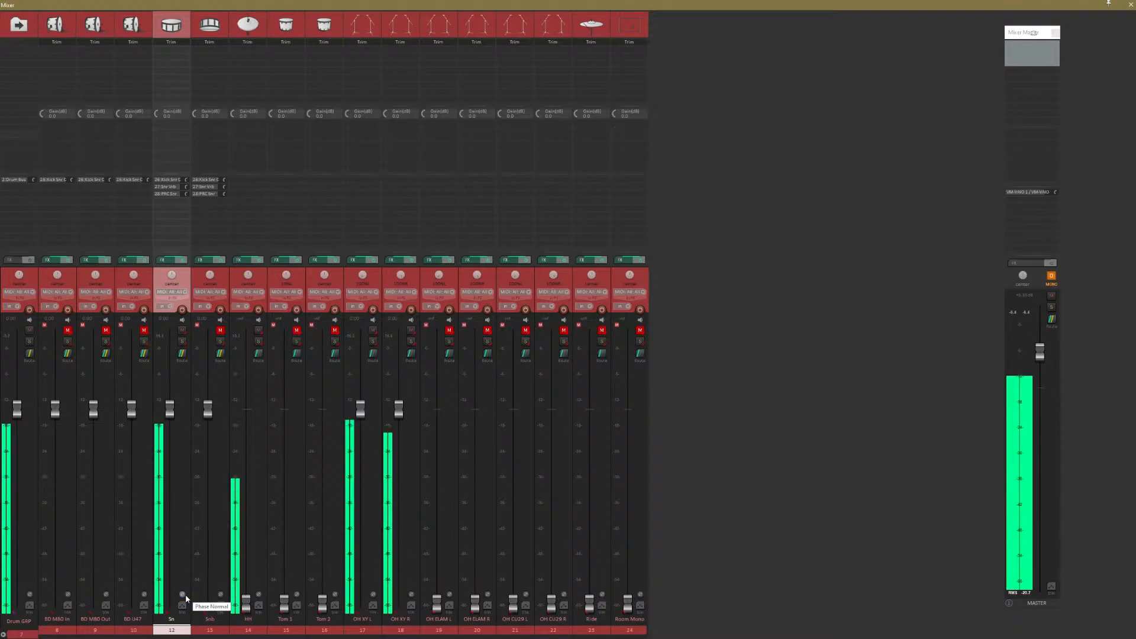
left_click(183, 594)
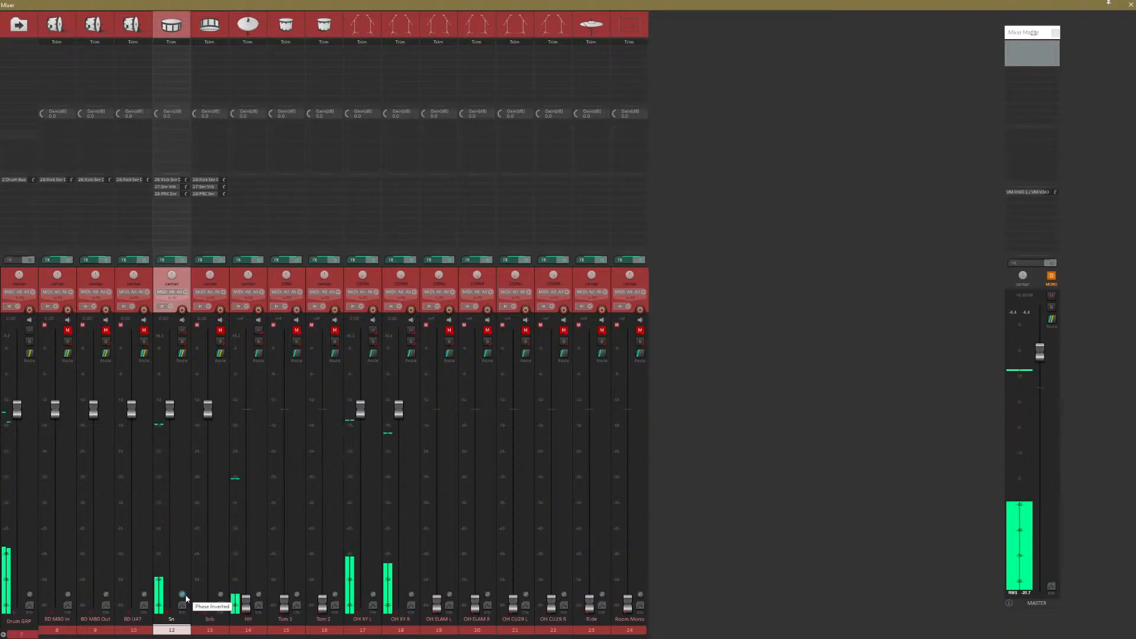
left_click(182, 595)
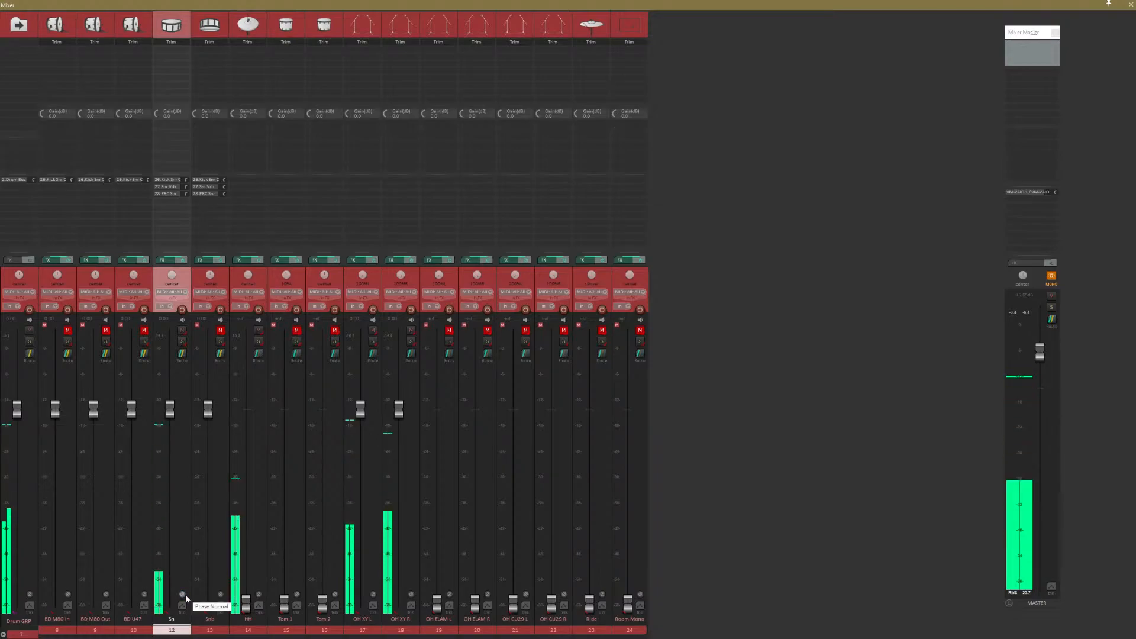
left_click(182, 595)
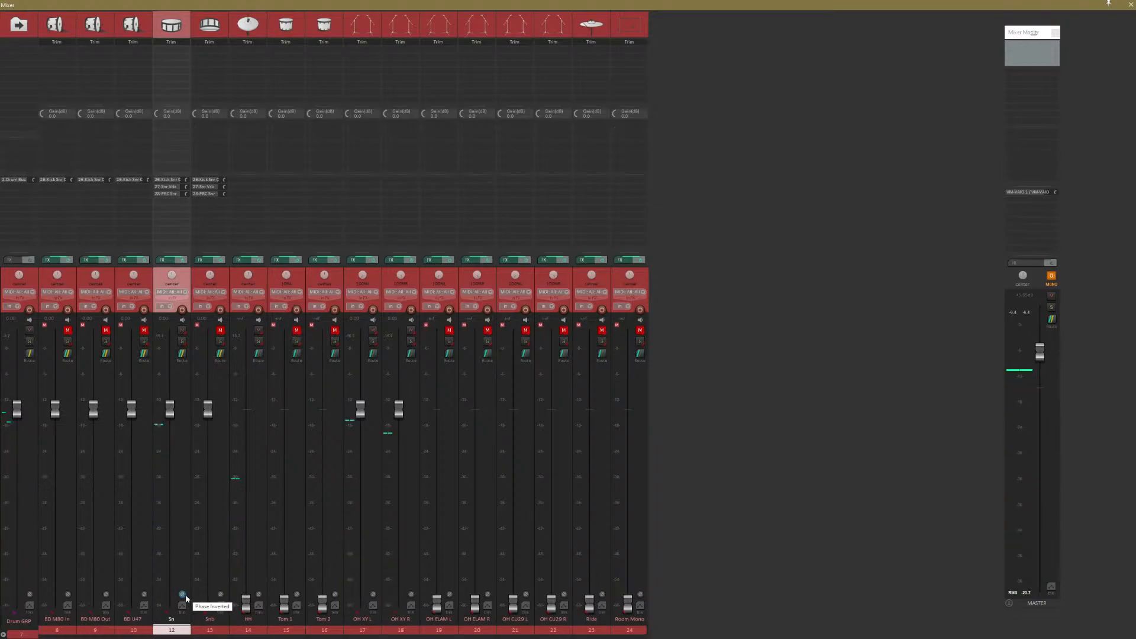
left_click(186, 594)
left_click(186, 594)
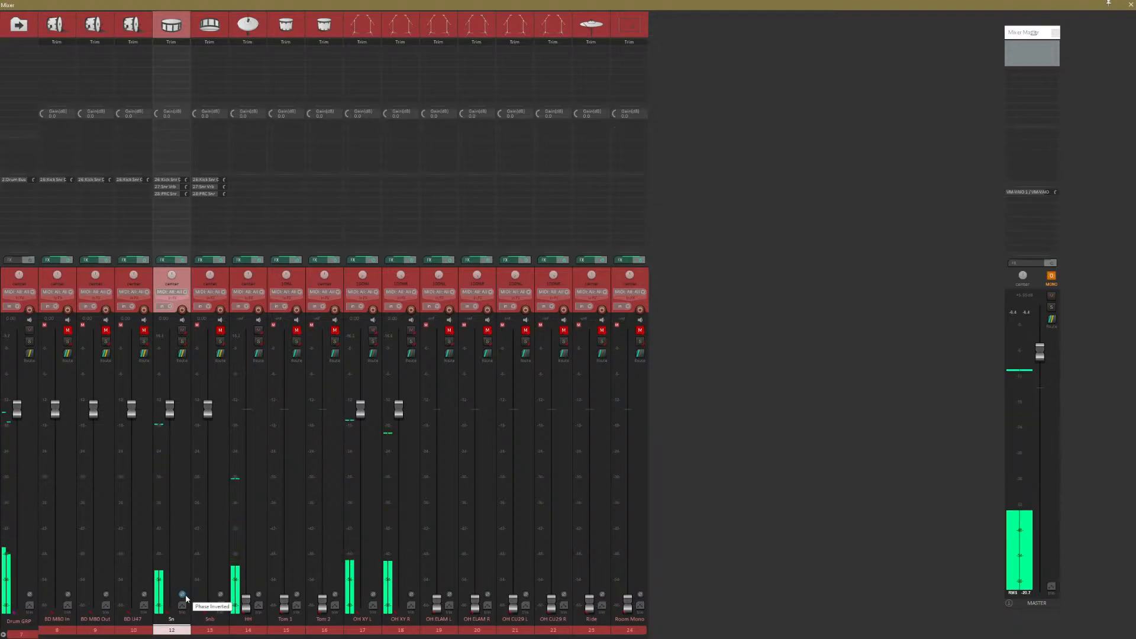
left_click(186, 594)
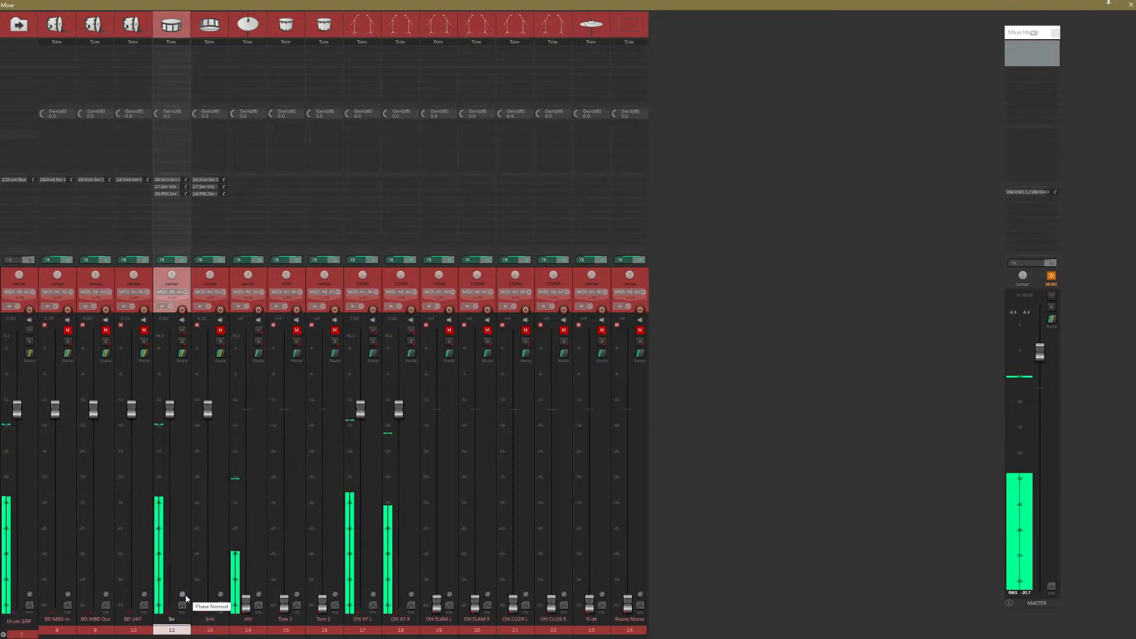
left_click(186, 594)
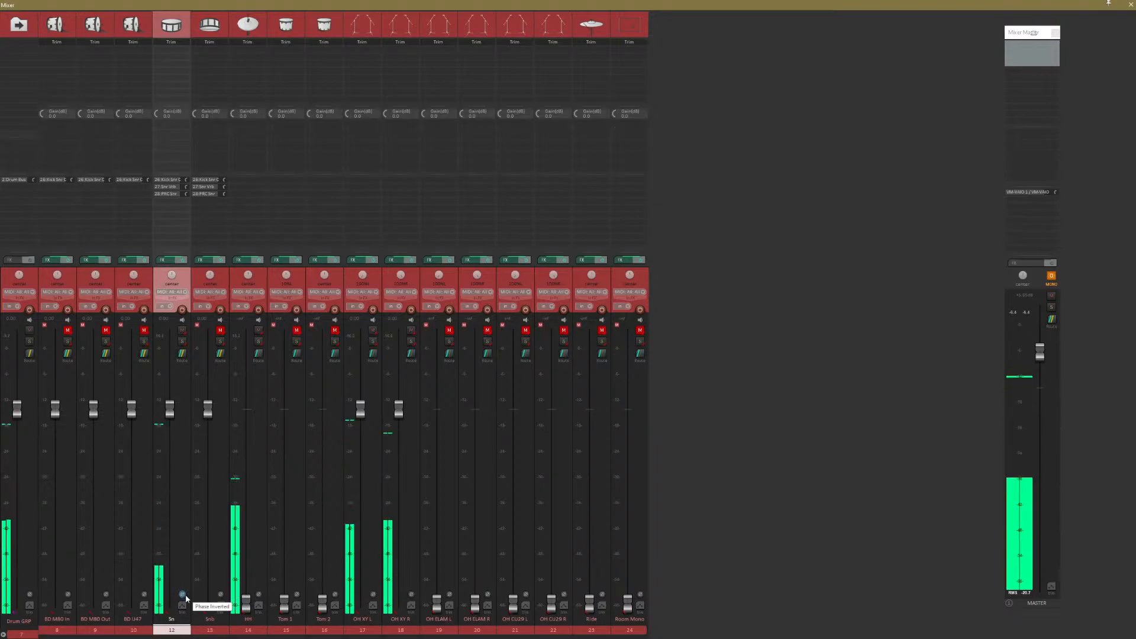
left_click(185, 594)
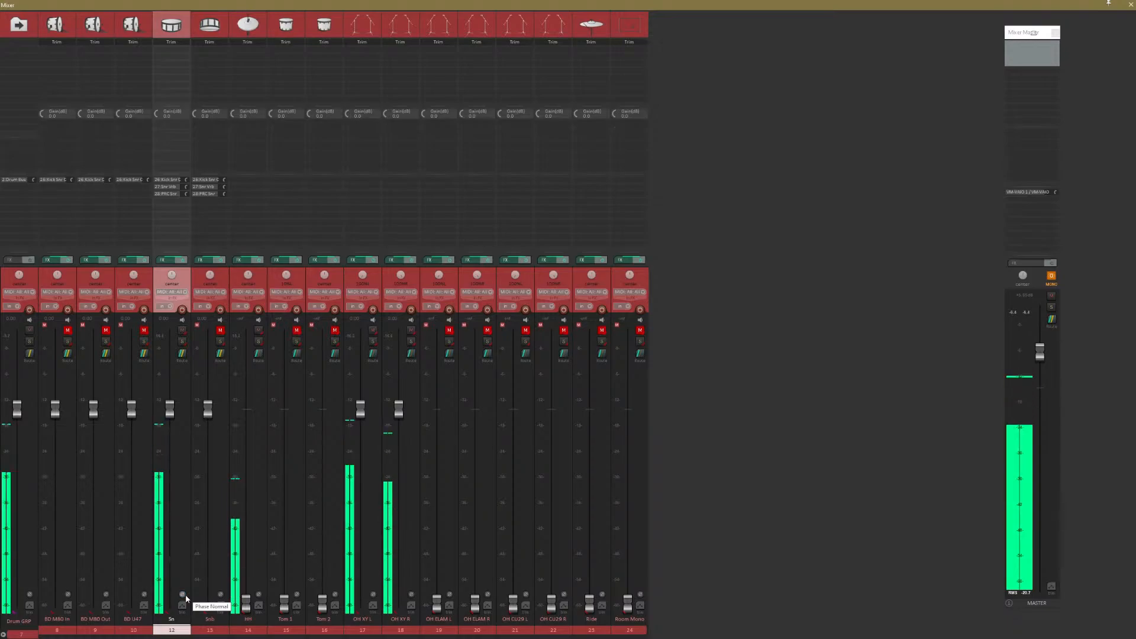
left_click(185, 594)
left_click(186, 594)
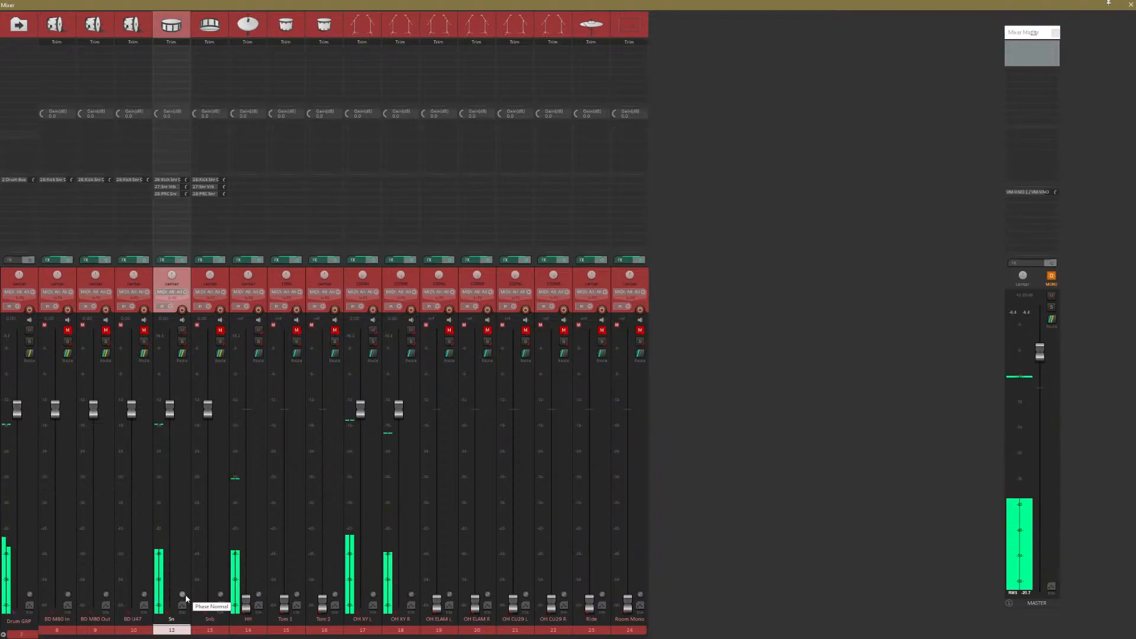
left_click(186, 595)
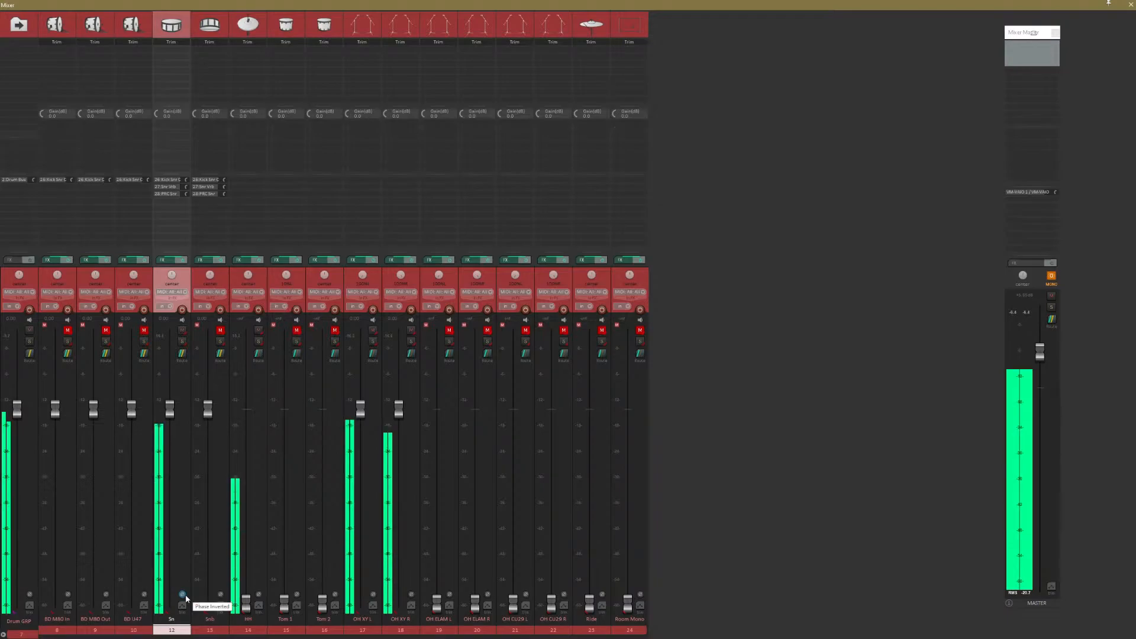
left_click(186, 594)
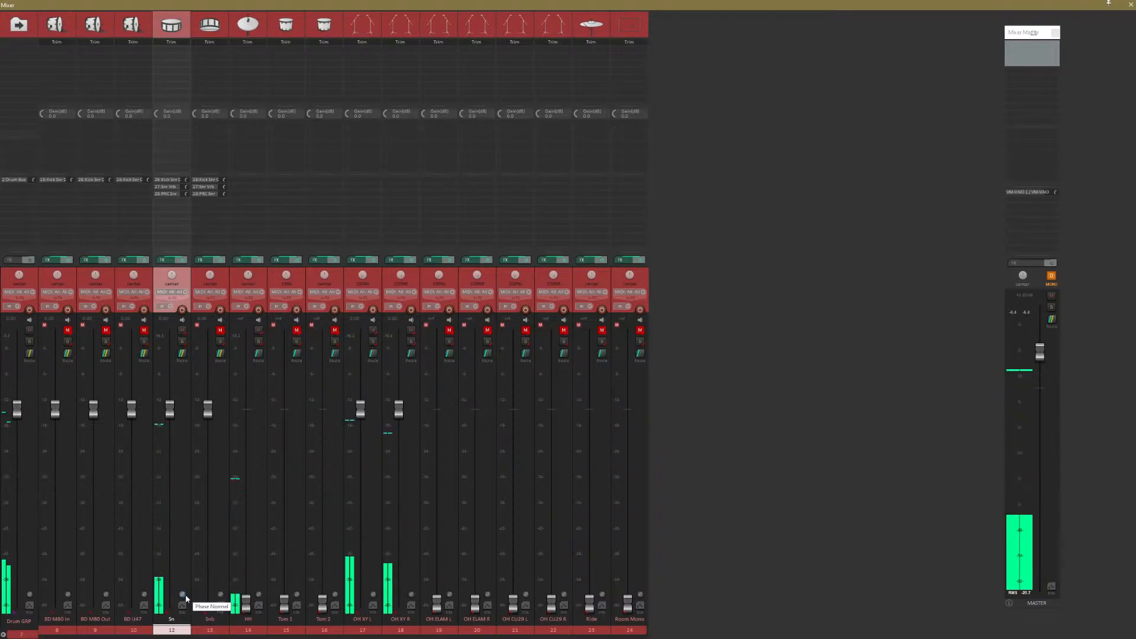
left_click(186, 594)
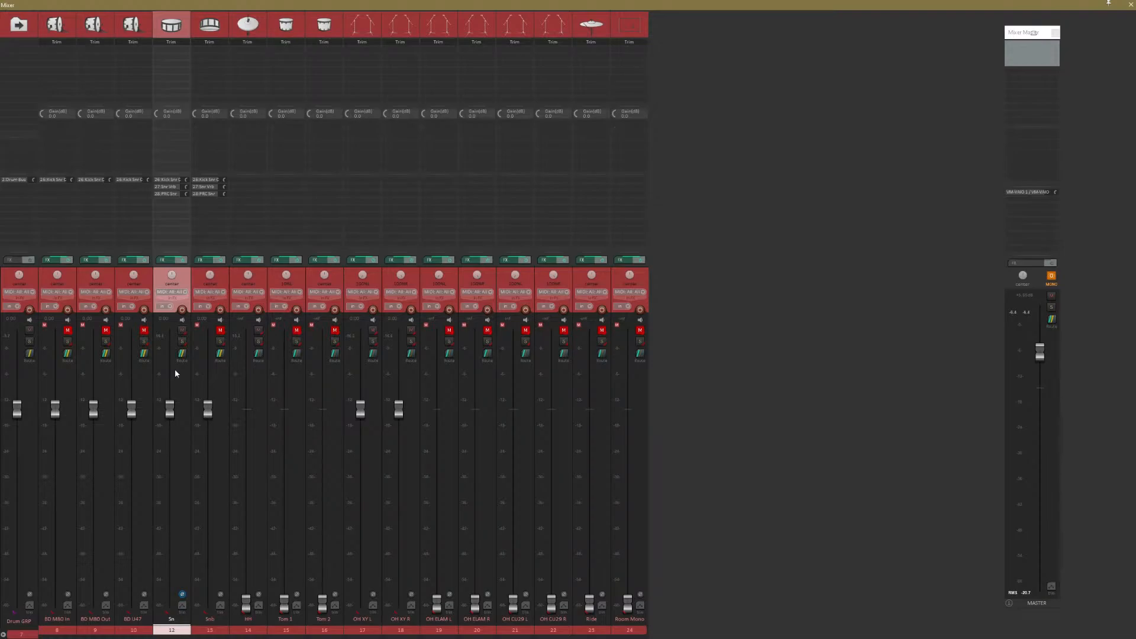
Mute and unmute the Sn track, and set its phase back to normal.
left_click(182, 331)
left_click(184, 331)
left_click(182, 595)
left_click(206, 632)
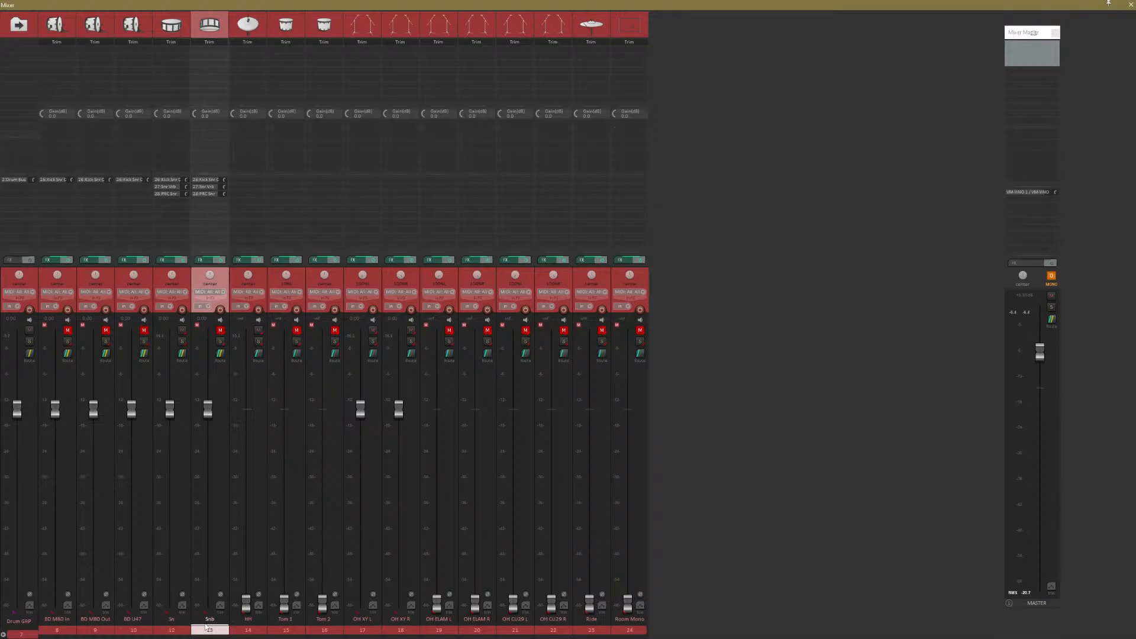
left_click(182, 630)
left_click(209, 629)
left_click(186, 629)
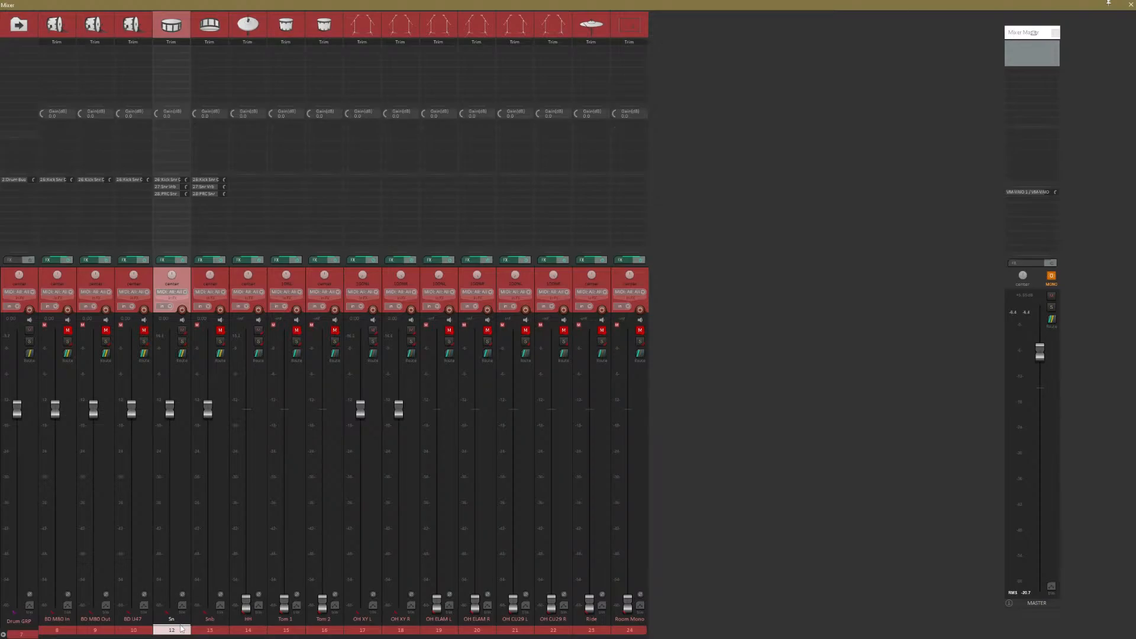
left_click(204, 629)
left_click(184, 625)
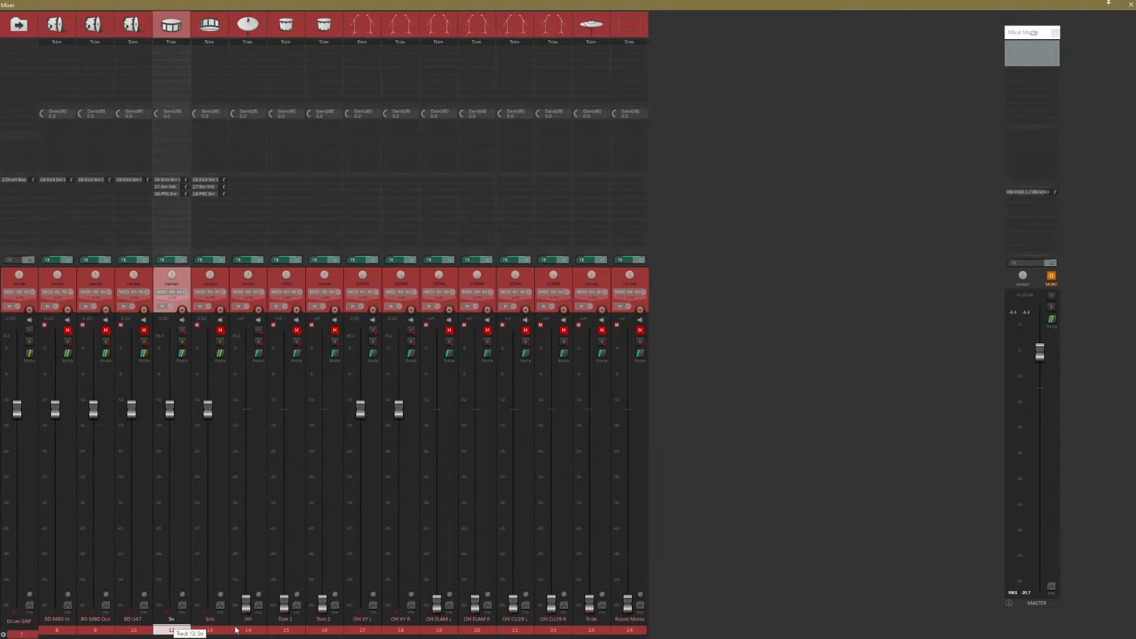
Lower the master fader and audition the unmuted Snb track with Sn, leaving Sn's phase normal and Snb muted.
left_click(220, 329)
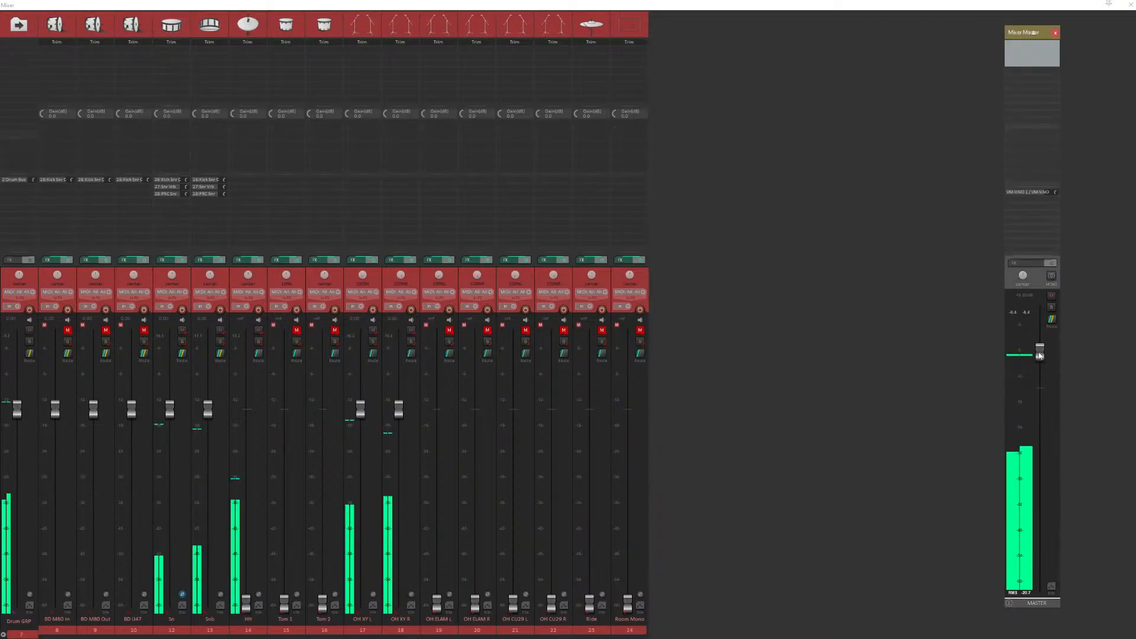
left_click_drag(1043, 360, 1039, 381)
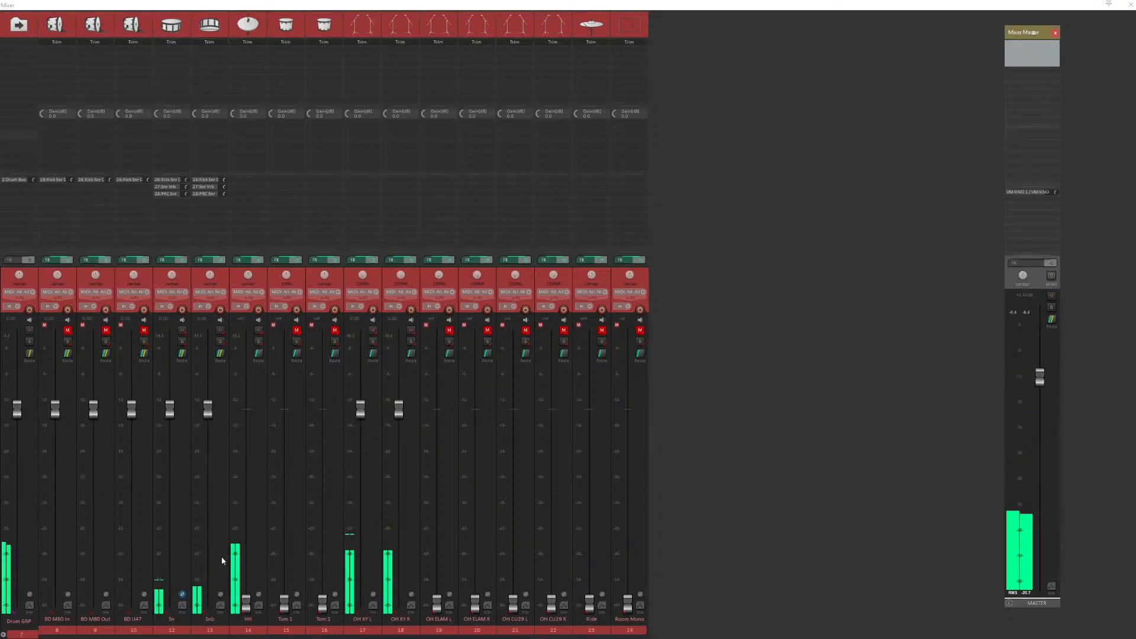
left_click(183, 595)
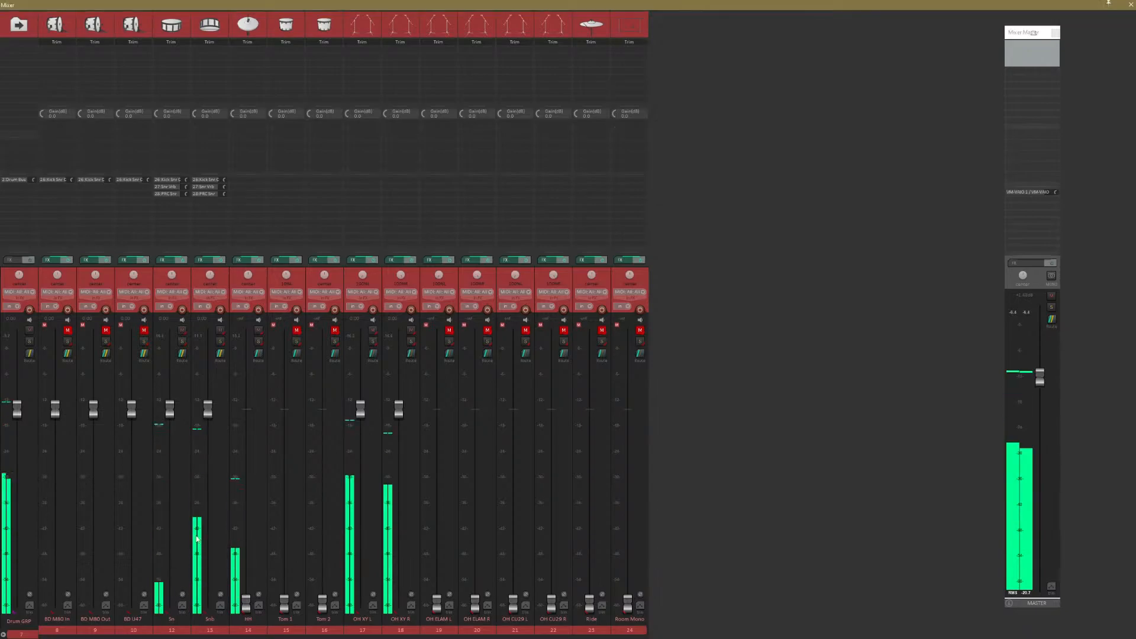
left_click(220, 330)
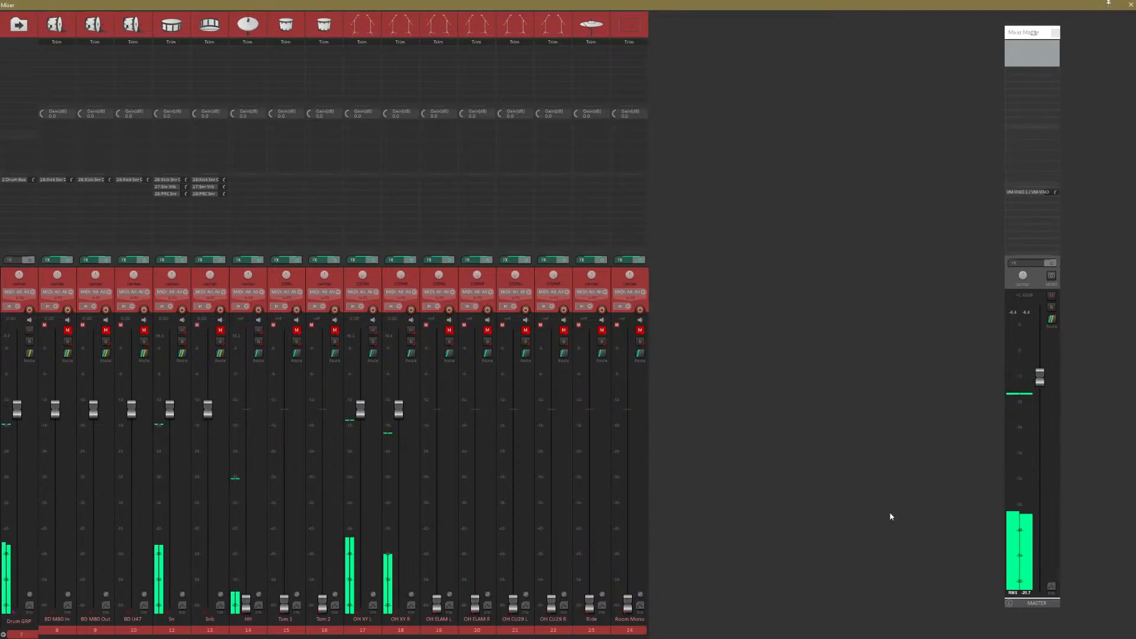
mouse_move(1041, 383)
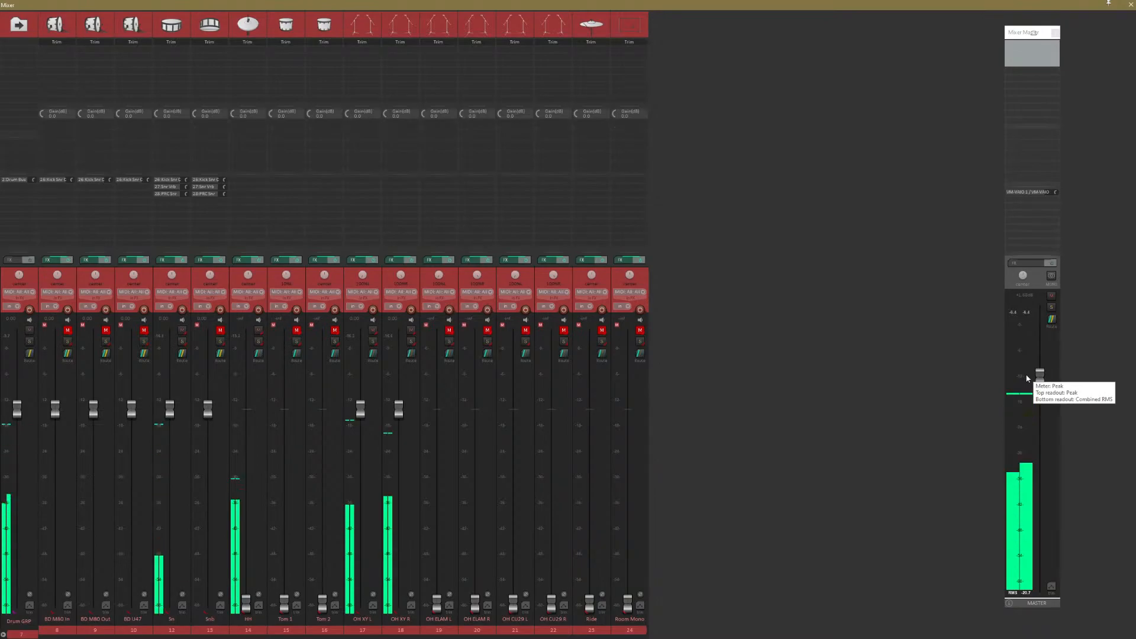
Close the mixer, open the monitoring FX chain and briefly bring the JS Loudness Meter online, leaving it offline.
left_click(1131, 4)
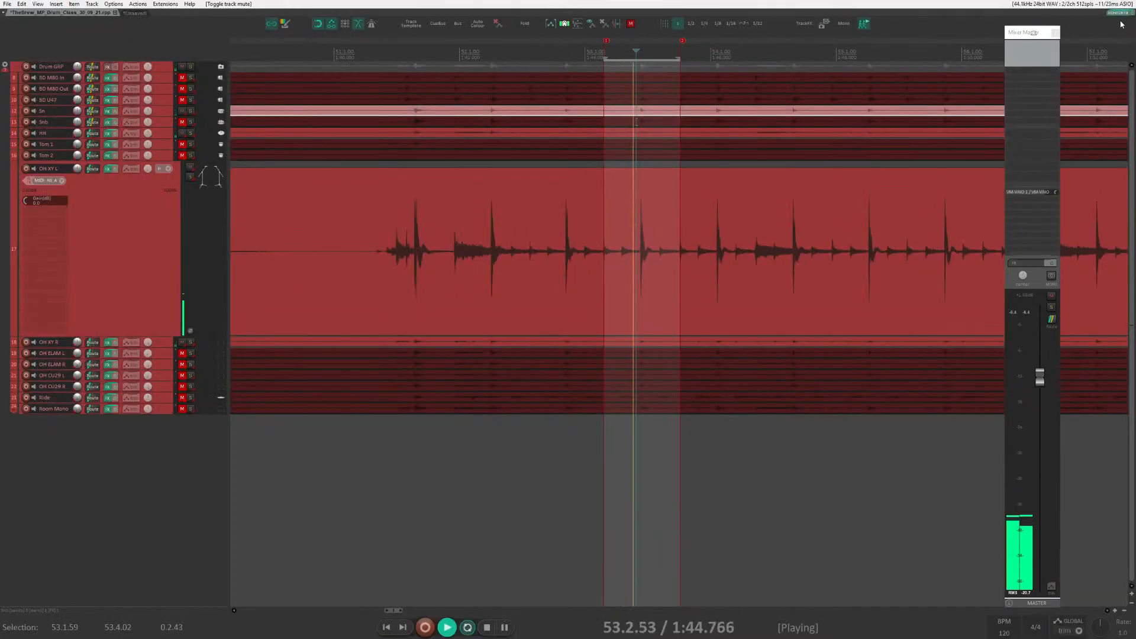
left_click(1118, 14)
left_click(52, 80, "ctrl+shift")
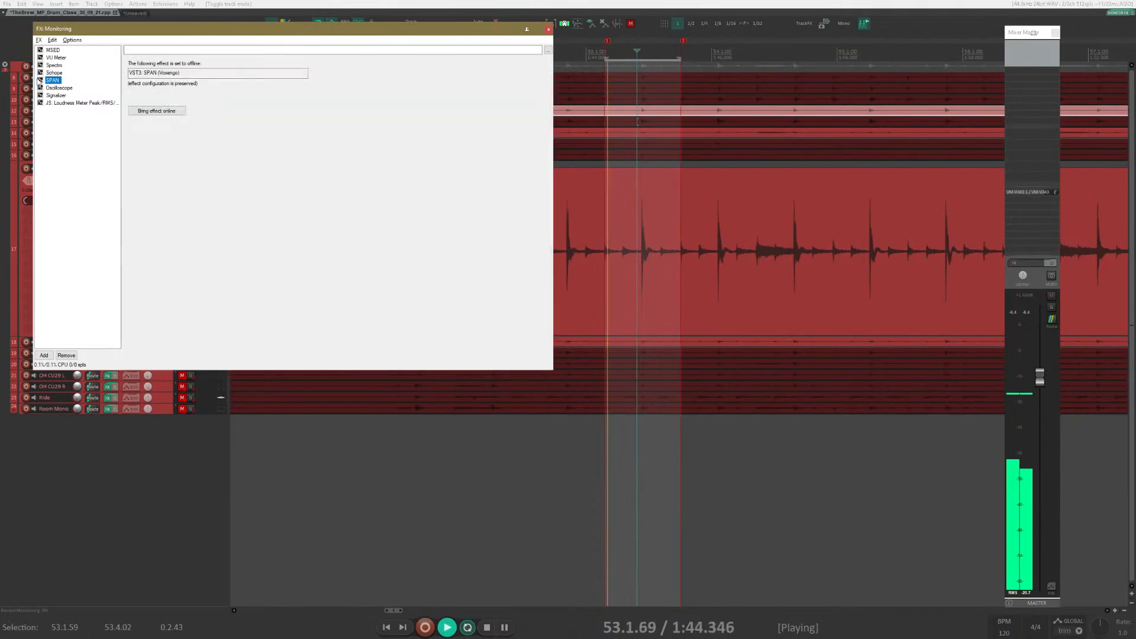
left_click(67, 104, "ctrl+shift")
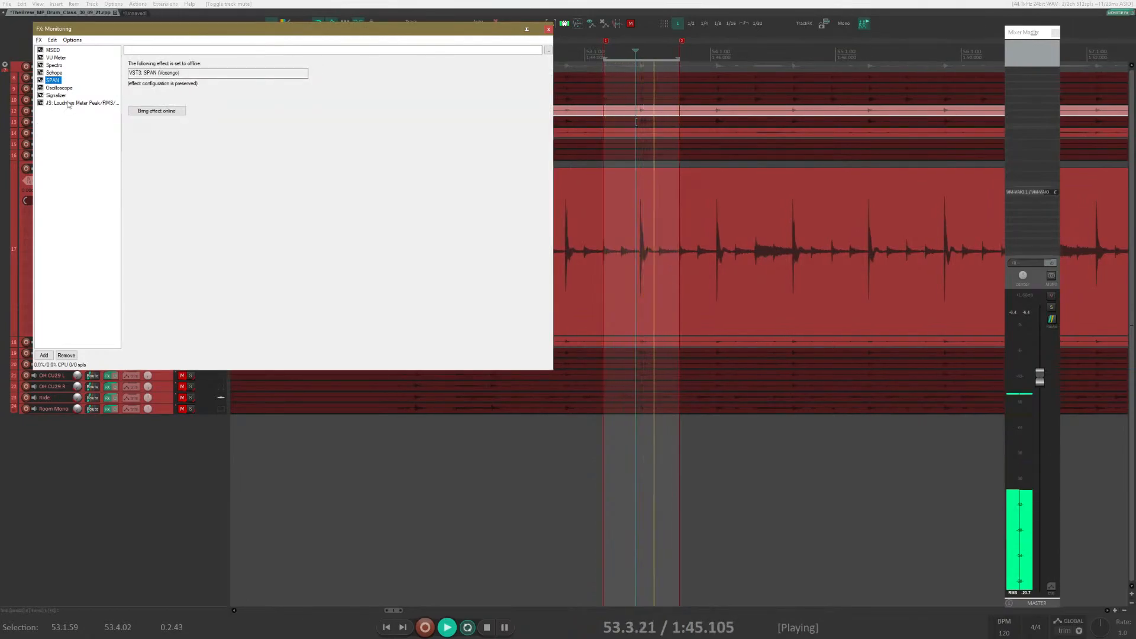
left_click(41, 103, "ctrl+shift")
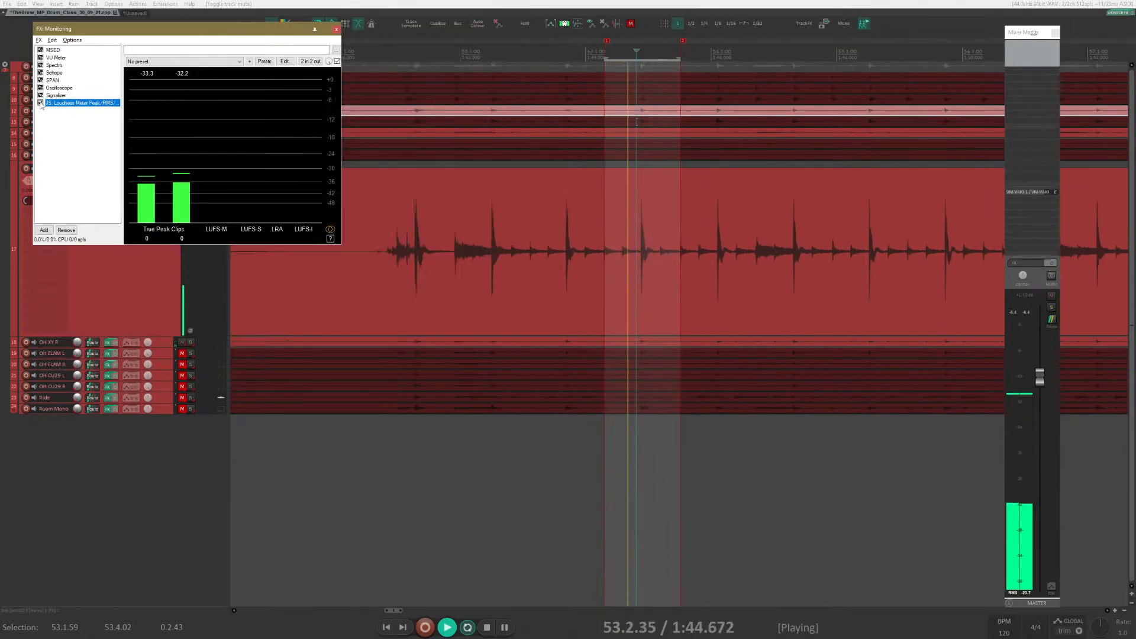
left_click(40, 103, "ctrl+shift")
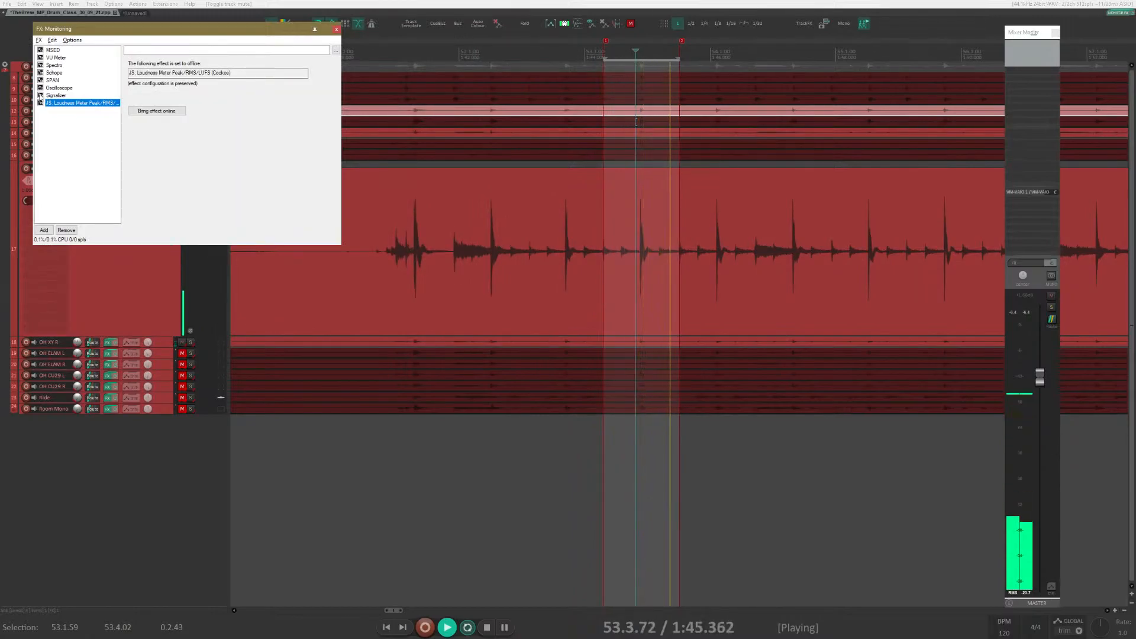
Bring Signalizer online in its own floating window and move its spectrum below the drum tracks.
left_click(60, 96)
double_click(59, 96)
left_click(430, 346)
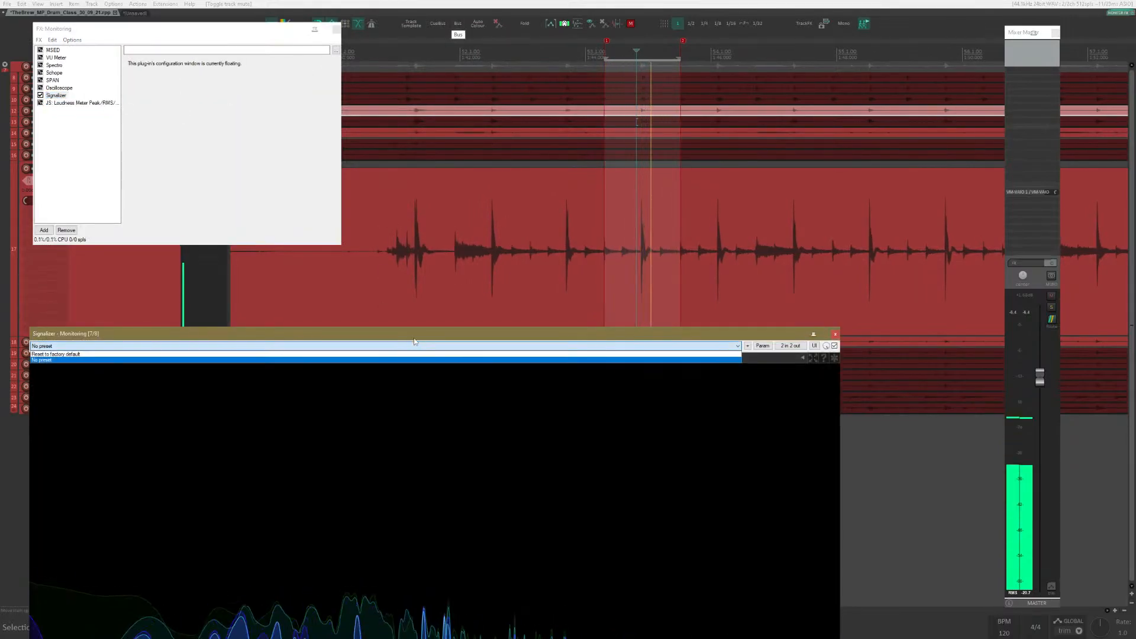
left_click(430, 335)
left_click_drag(494, 335, 591, 246)
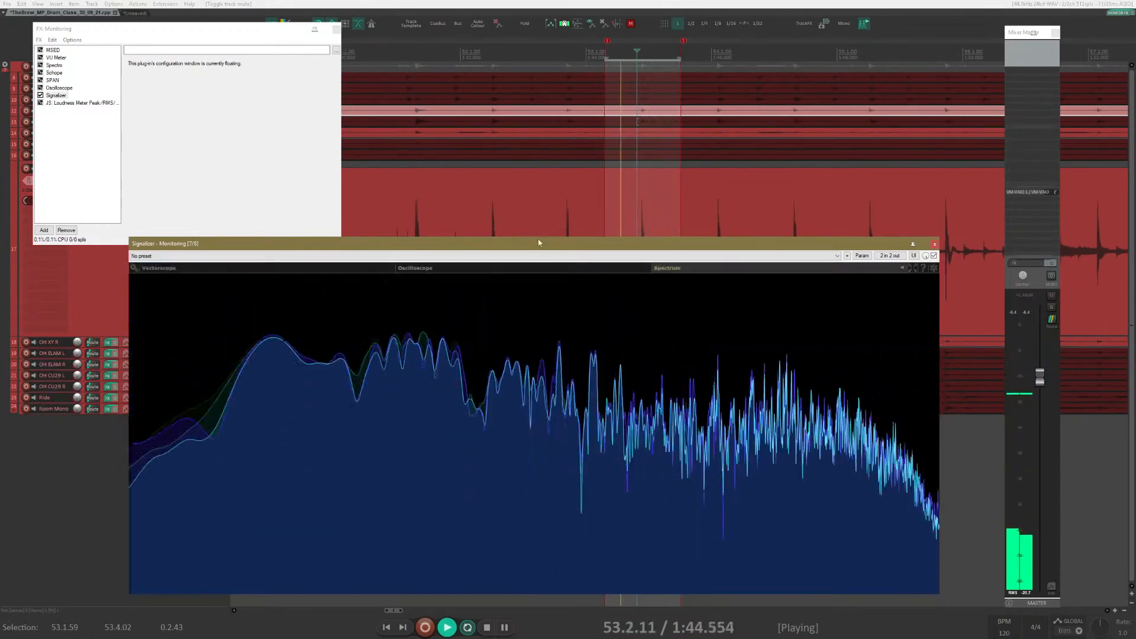
left_click_drag(543, 239, 543, 432)
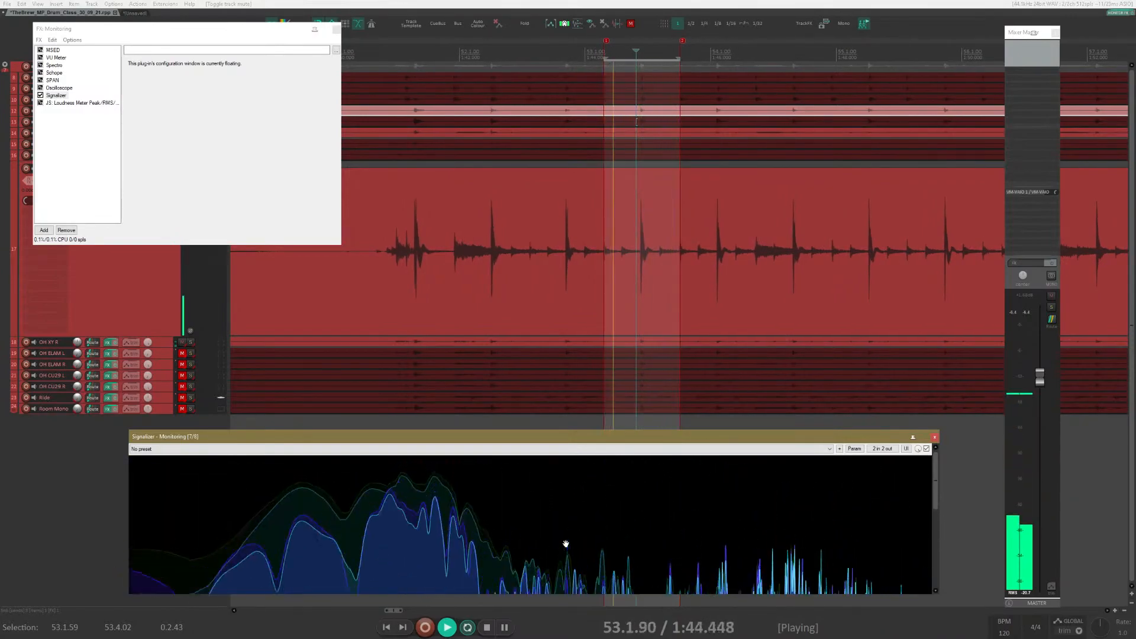
Close the monitoring FX chain window and move the Signalizer window up over the drum tracks.
left_click(337, 29)
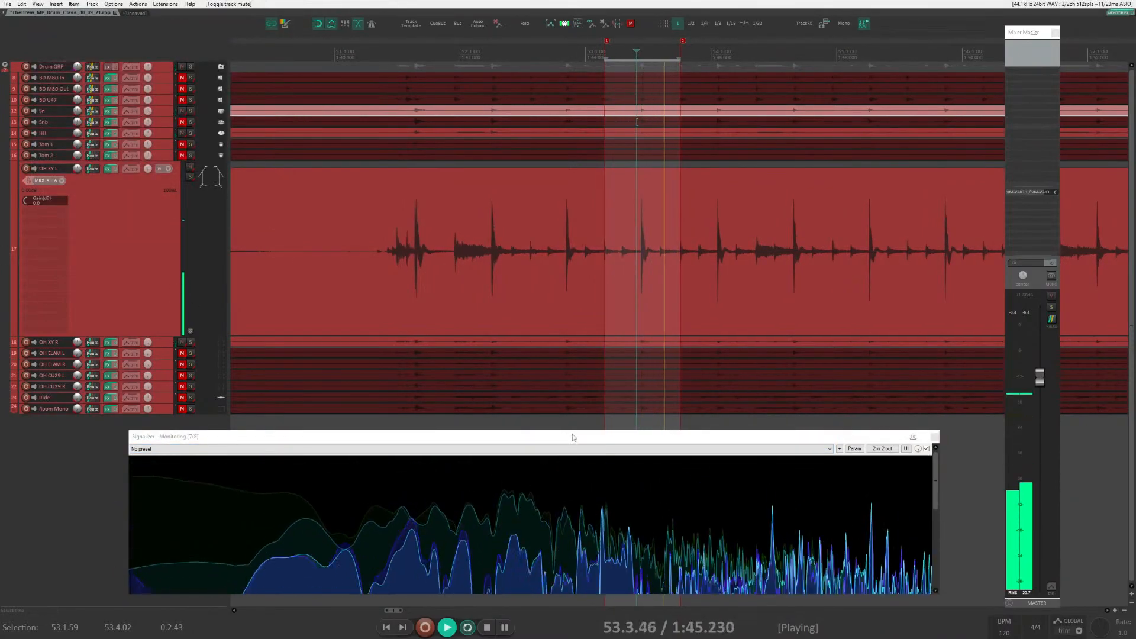
left_click_drag(572, 439, 651, 302)
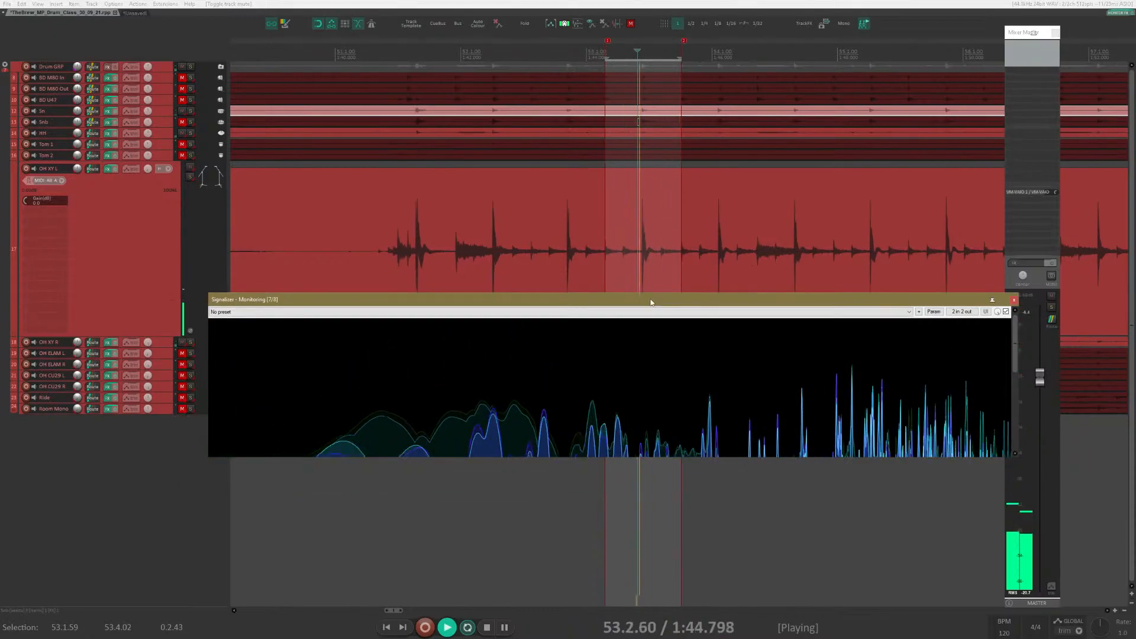
right_click(633, 299)
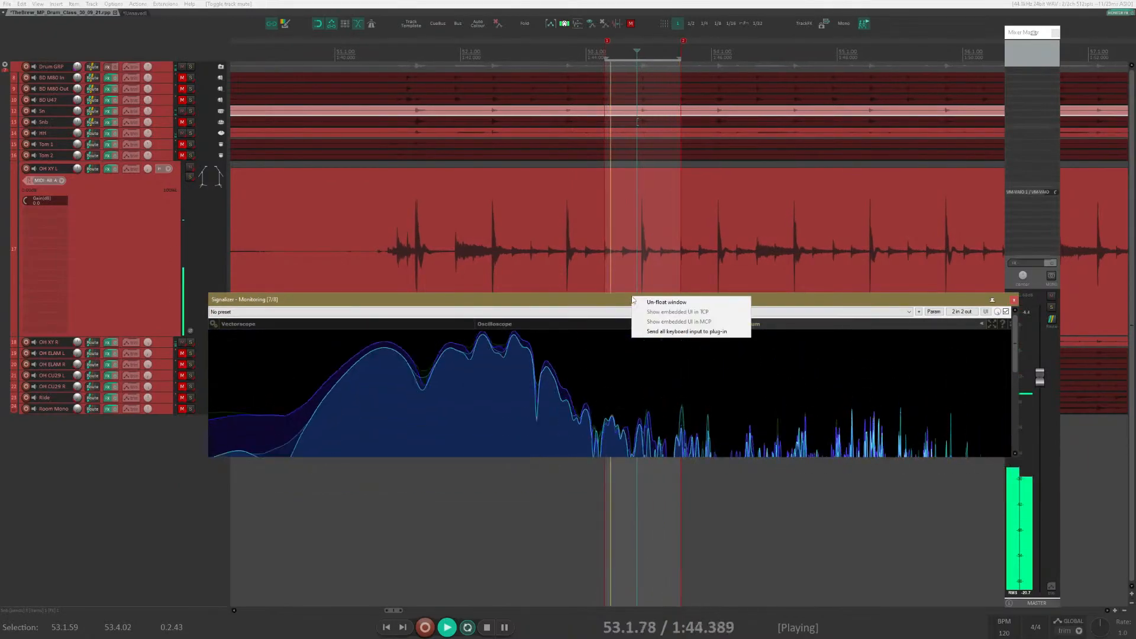
left_click(599, 301)
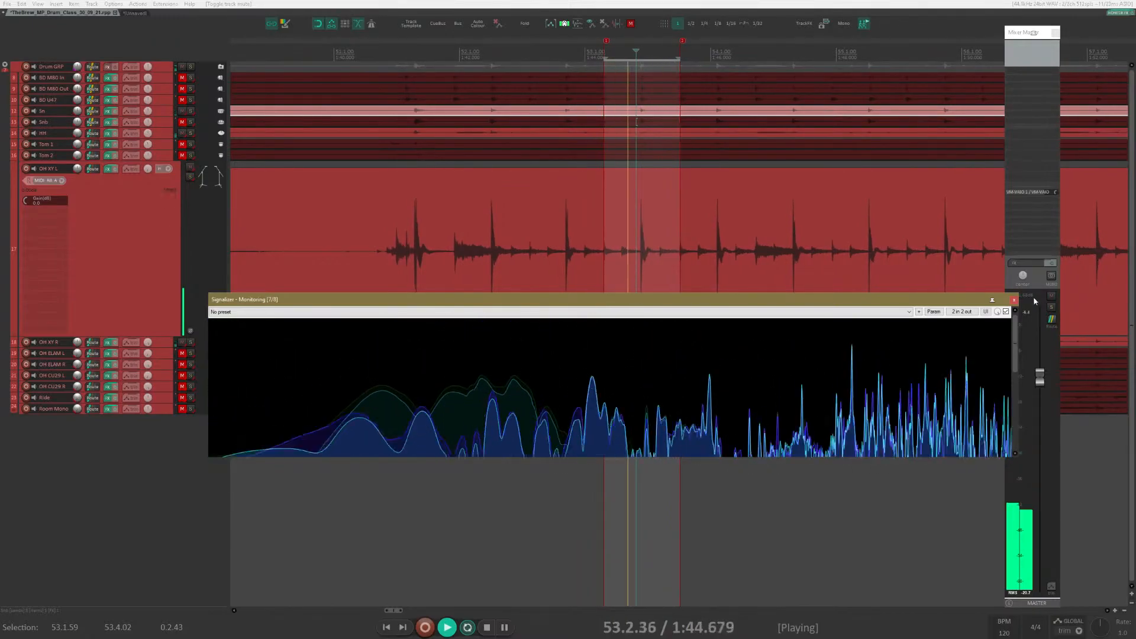
Close the Signalizer window, stop playback and reopen the mixer.
left_click(1013, 301)
key("space")
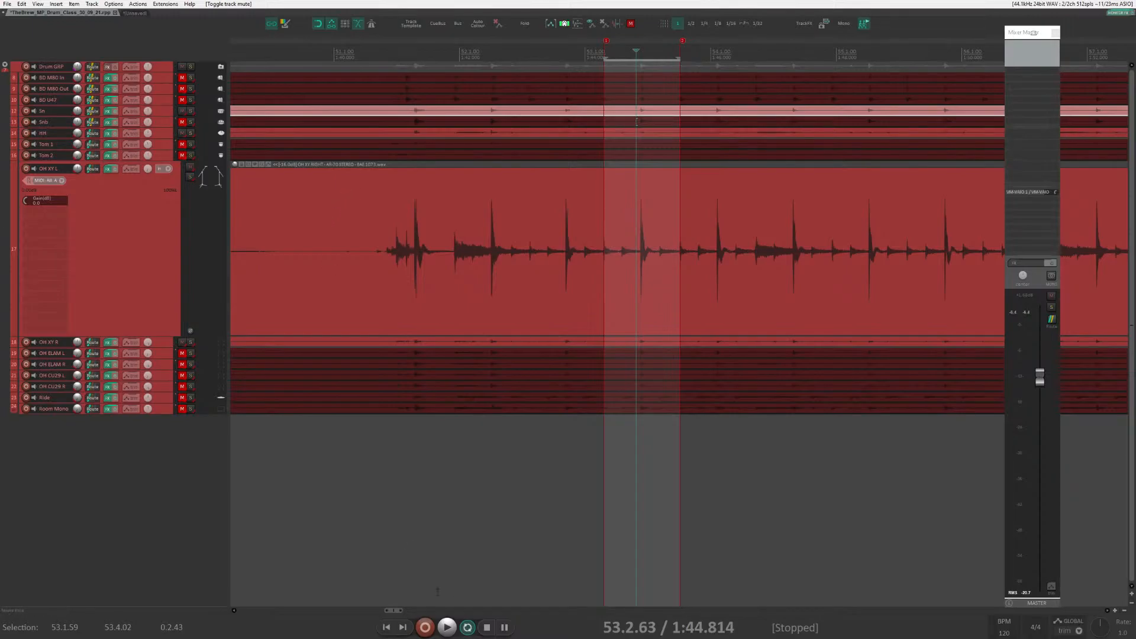
scroll(582, 541, "up", 5)
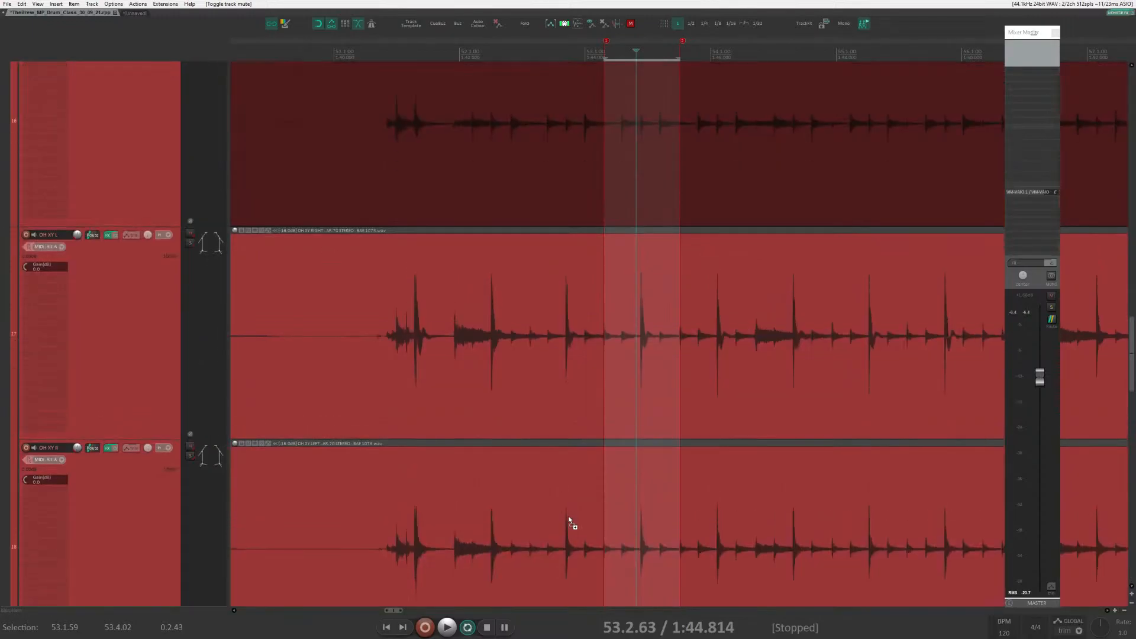
scroll(570, 519, "down", 2)
key("ctrl+m")
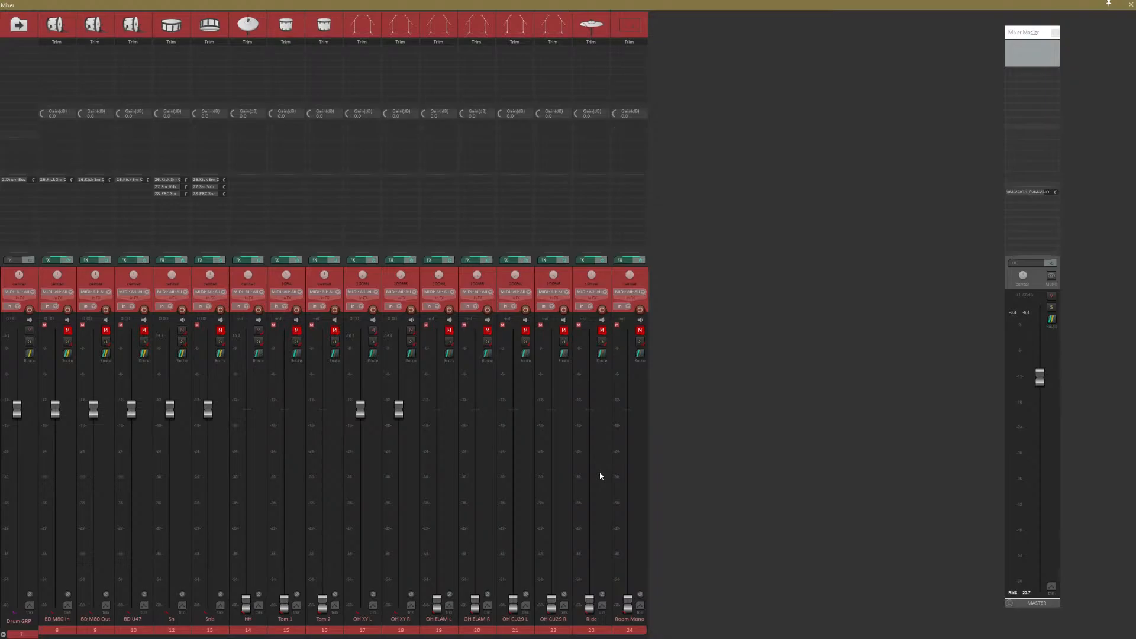
Unmute the Snb track and select the Sn and Snb tracks together.
left_click(220, 330)
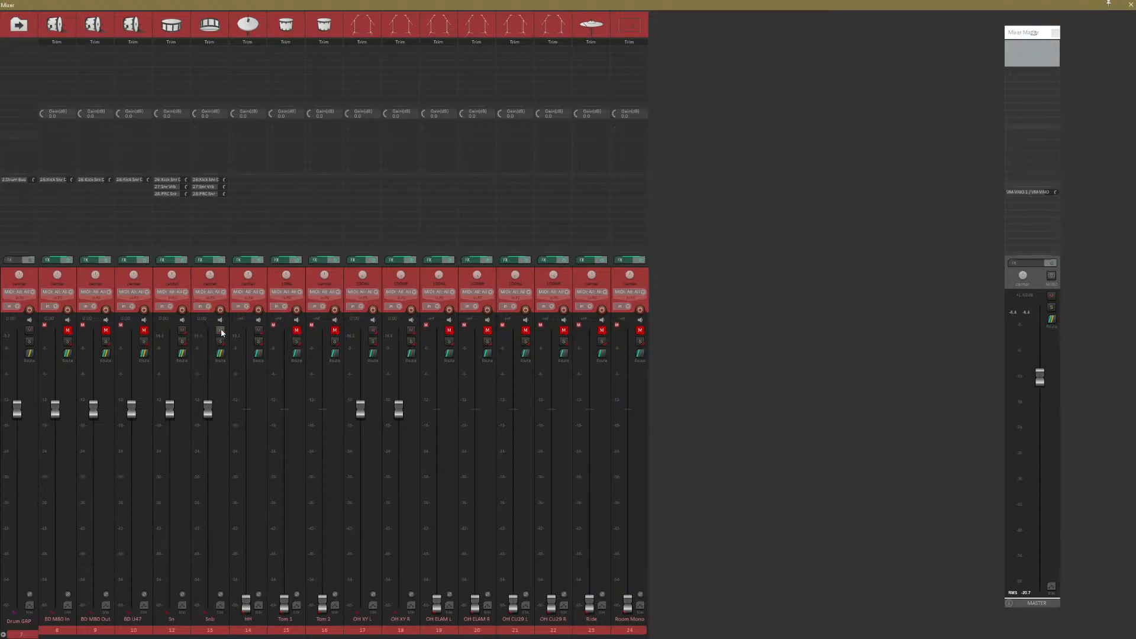
left_click(216, 623)
left_click(172, 629)
left_click(224, 626, "shift")
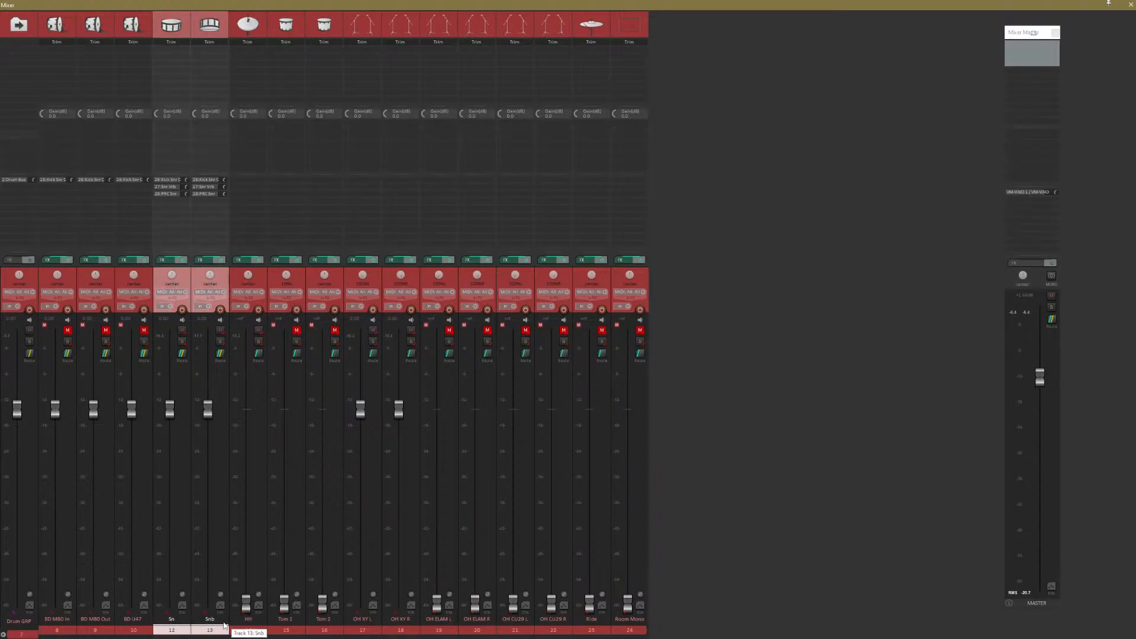
left_click(171, 629)
left_click(212, 626)
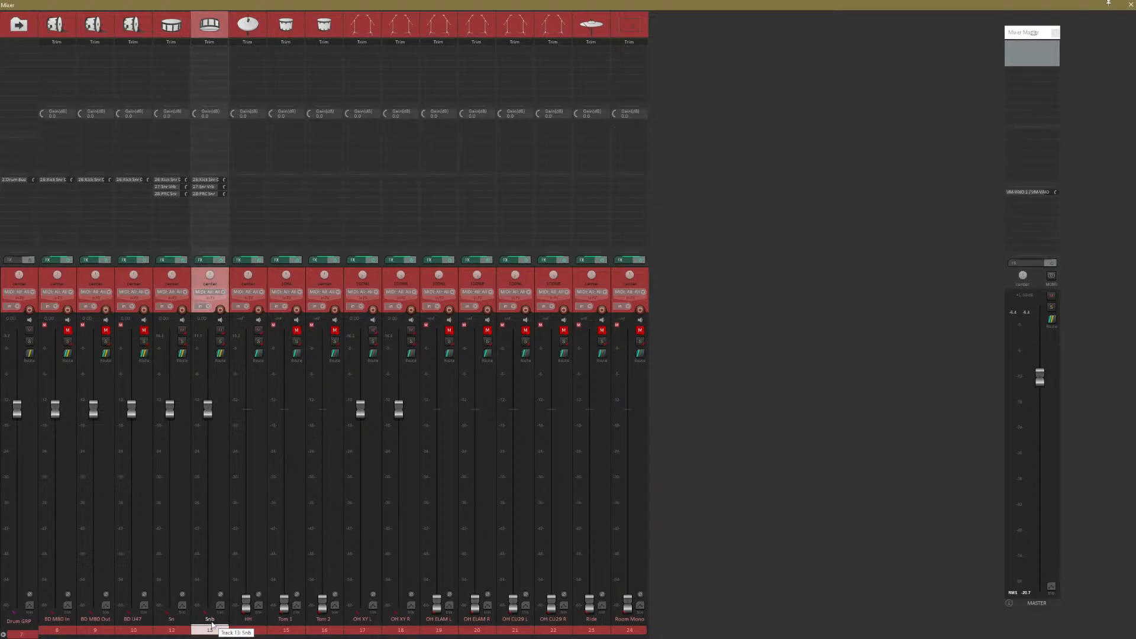
left_click(176, 630)
left_click(214, 630)
left_click(180, 630)
left_click(214, 631)
left_click(179, 631)
left_click(218, 631)
left_click(188, 631)
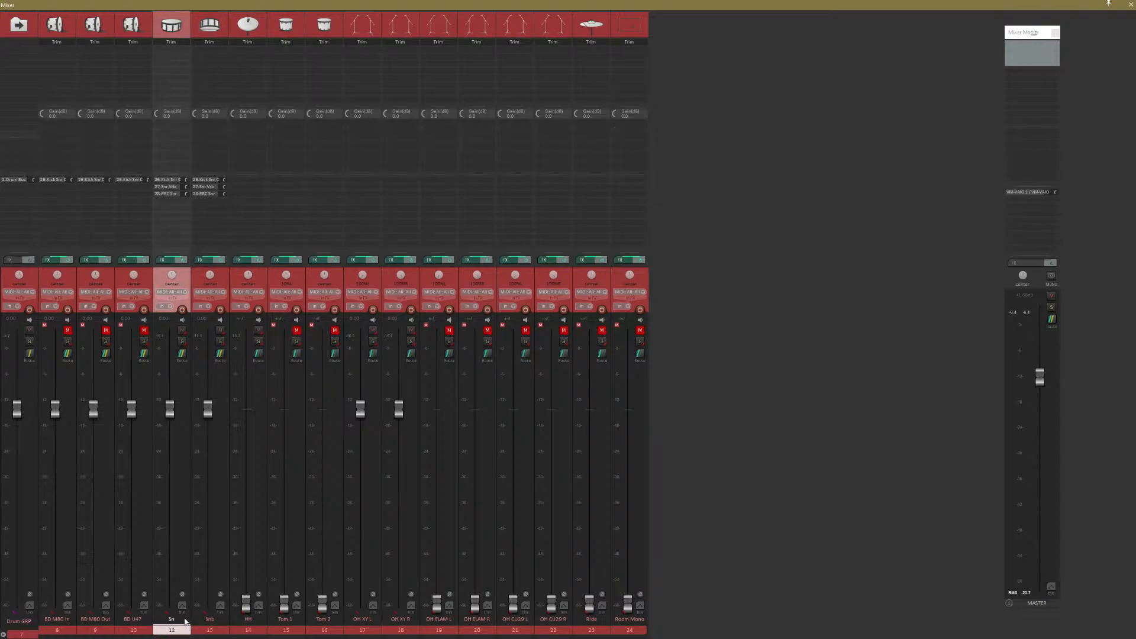
Try inverting the phase of the Sn and Snb tracks, and return both to normal phase.
left_click(183, 595)
left_click(220, 595)
left_click(362, 630)
left_click(400, 631)
left_click(363, 631)
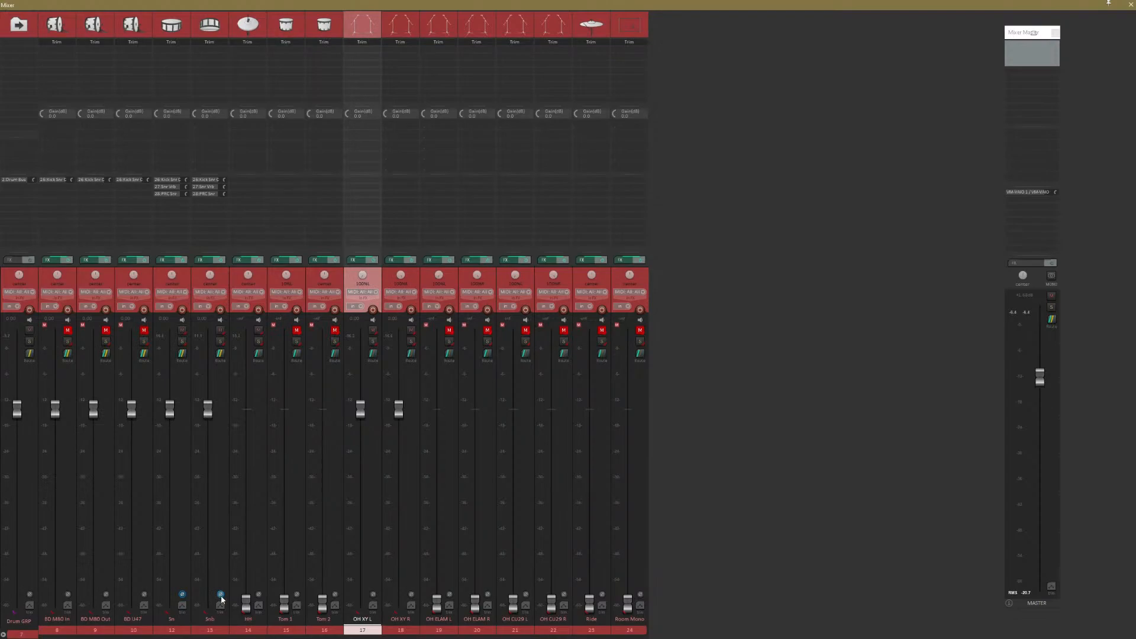
left_click(221, 594)
left_click(183, 594)
Select OH XY L and OH XY R together and invert the phase of both overhead tracks.
left_click(400, 628, "ctrl")
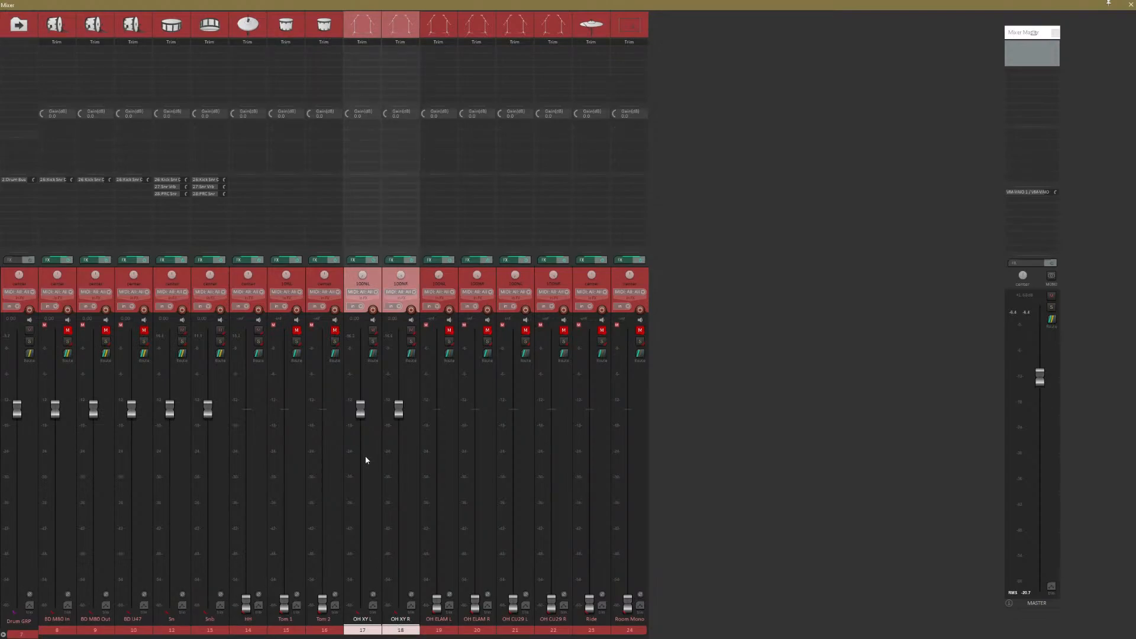
left_click(372, 595)
left_click(227, 284)
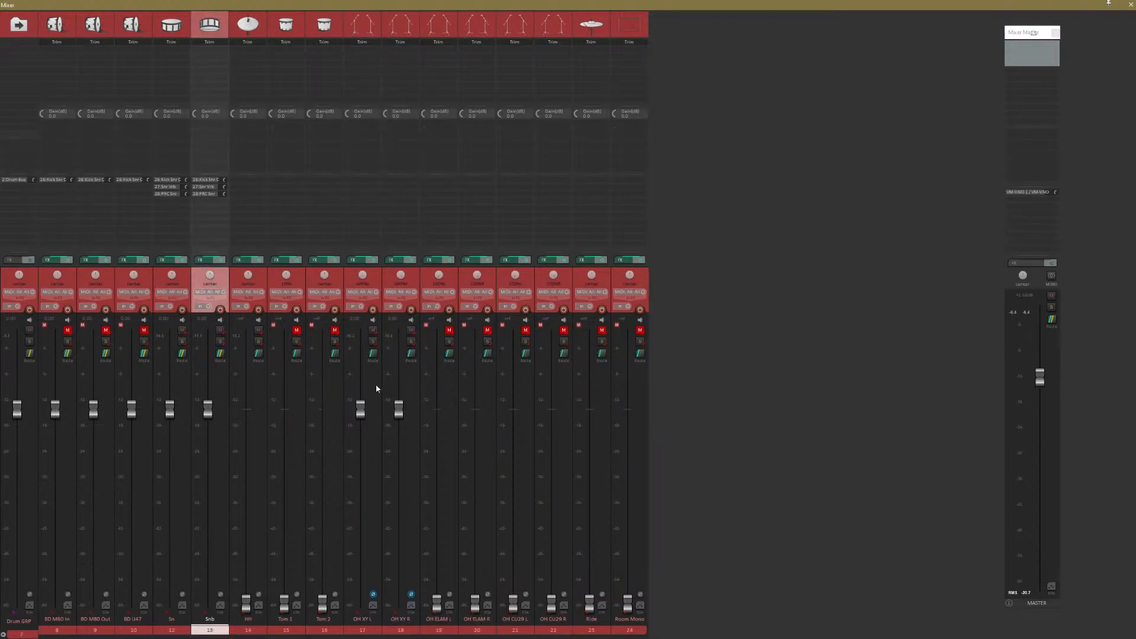
left_click(188, 275)
Play the drums with the master in mono, comparing both phase settings of the XY overheads, and stop playback with the overheads inverted.
left_click(397, 631)
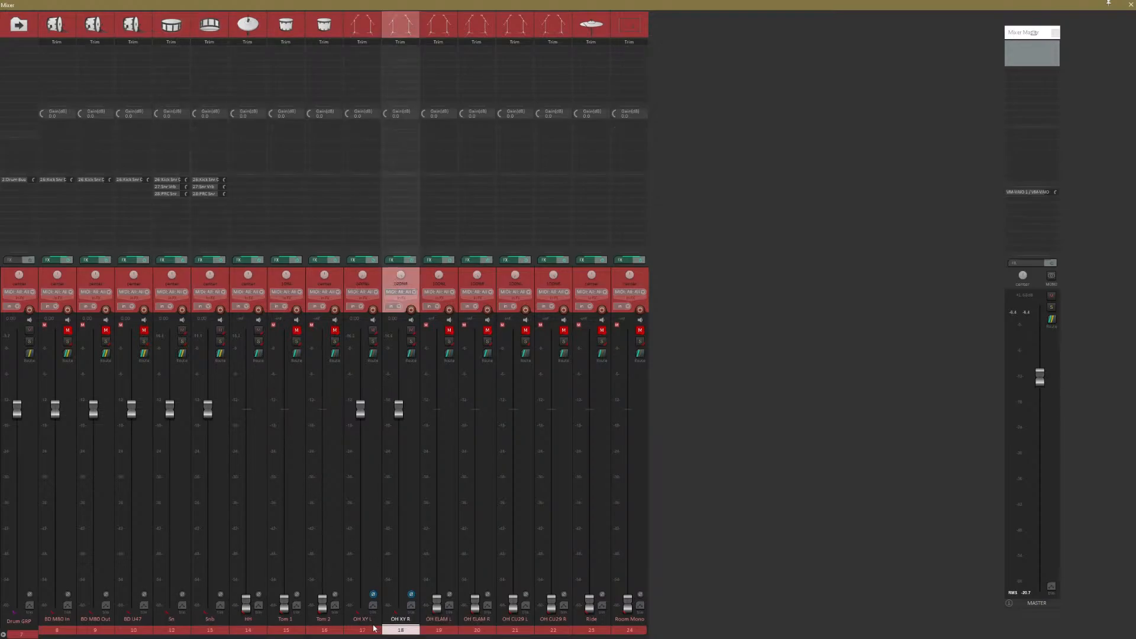
left_click(364, 630, "shift")
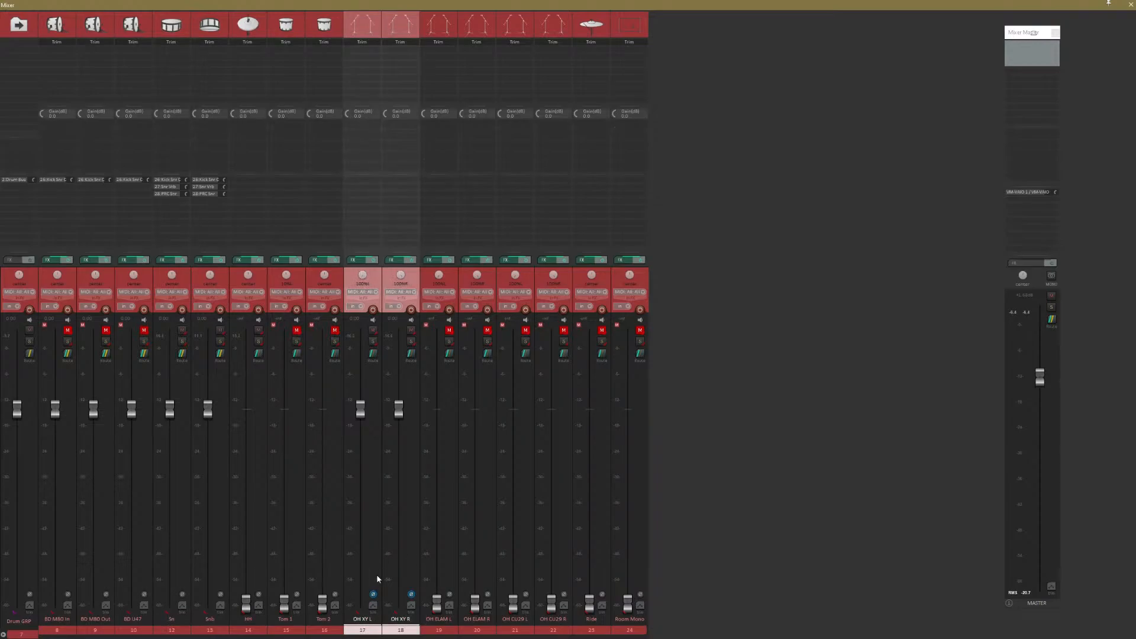
key("space")
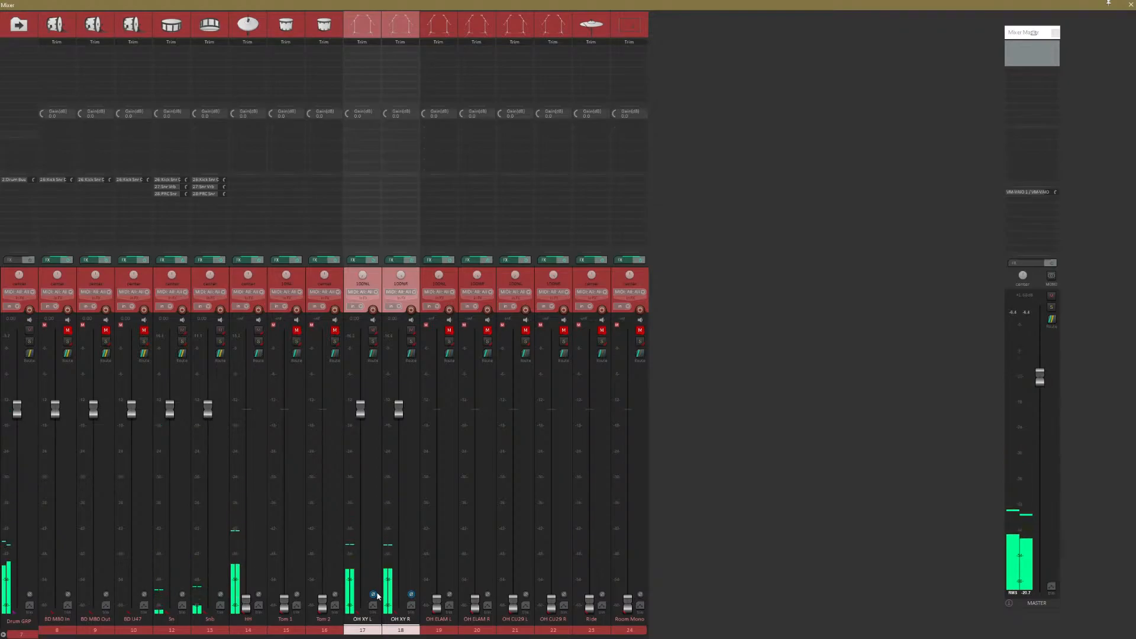
left_click(1052, 276)
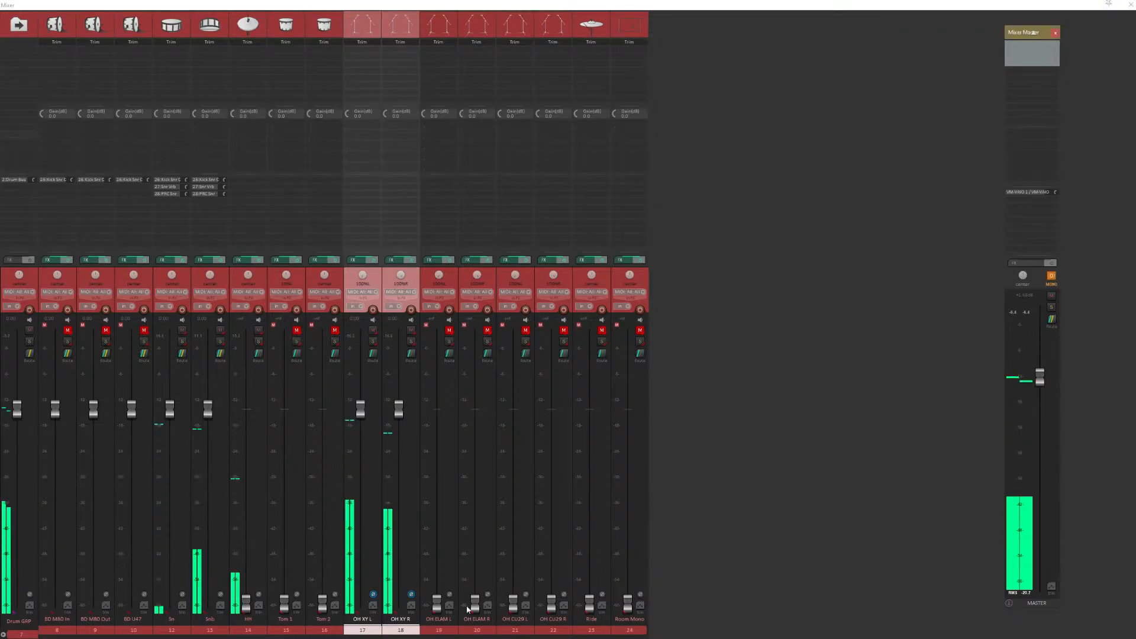
left_click(374, 595)
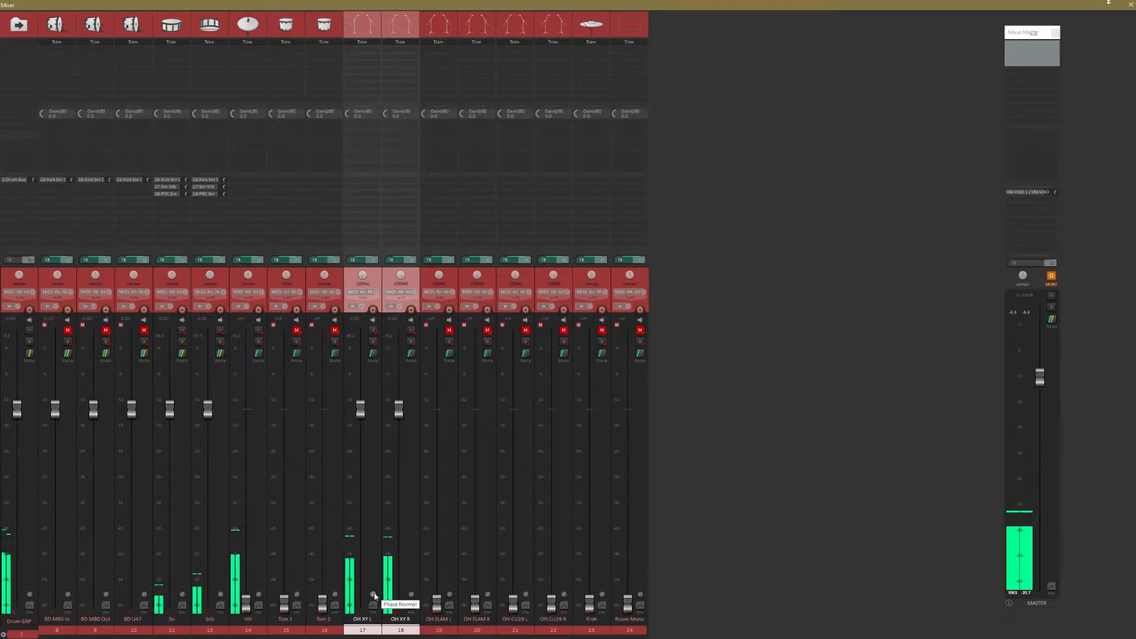
left_click(374, 596)
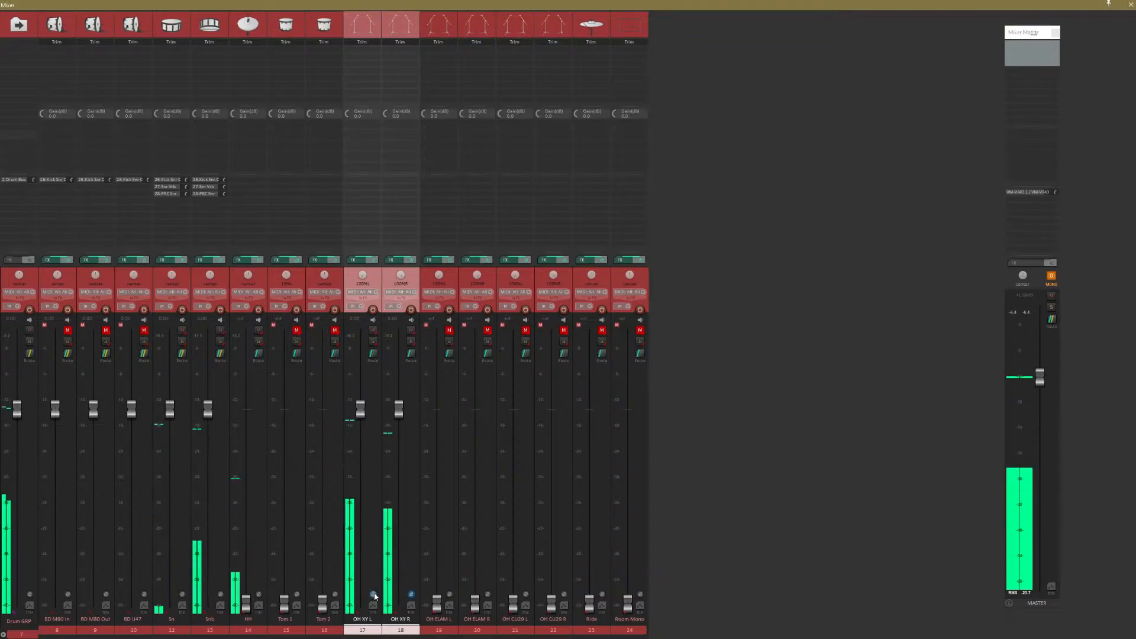
key("space")
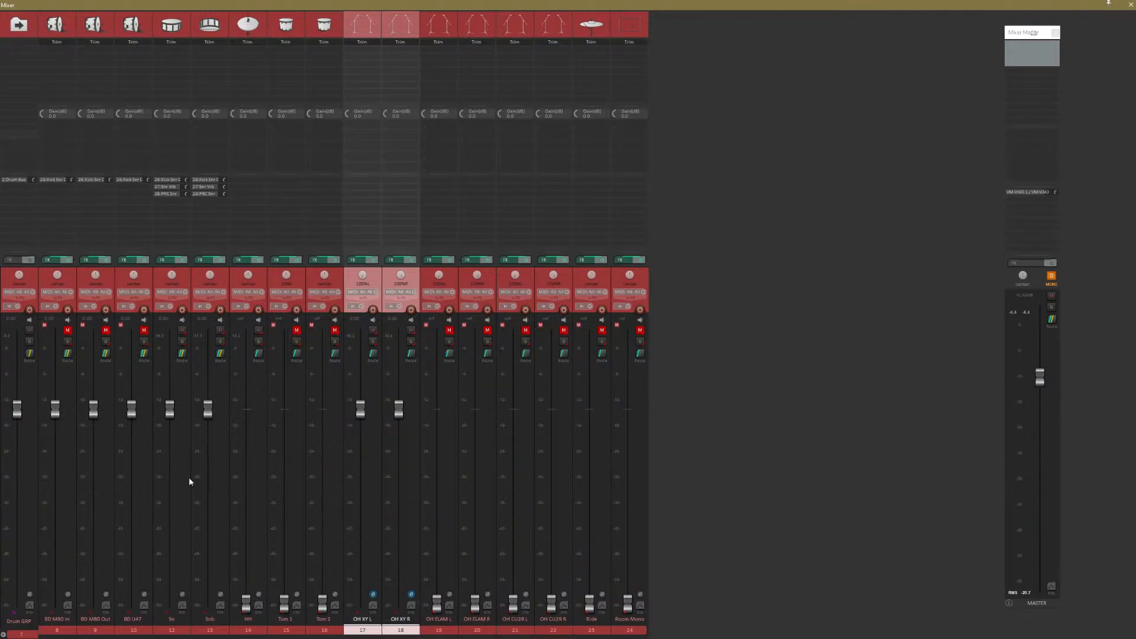
left_click(208, 630)
left_click(185, 630)
left_click(204, 626)
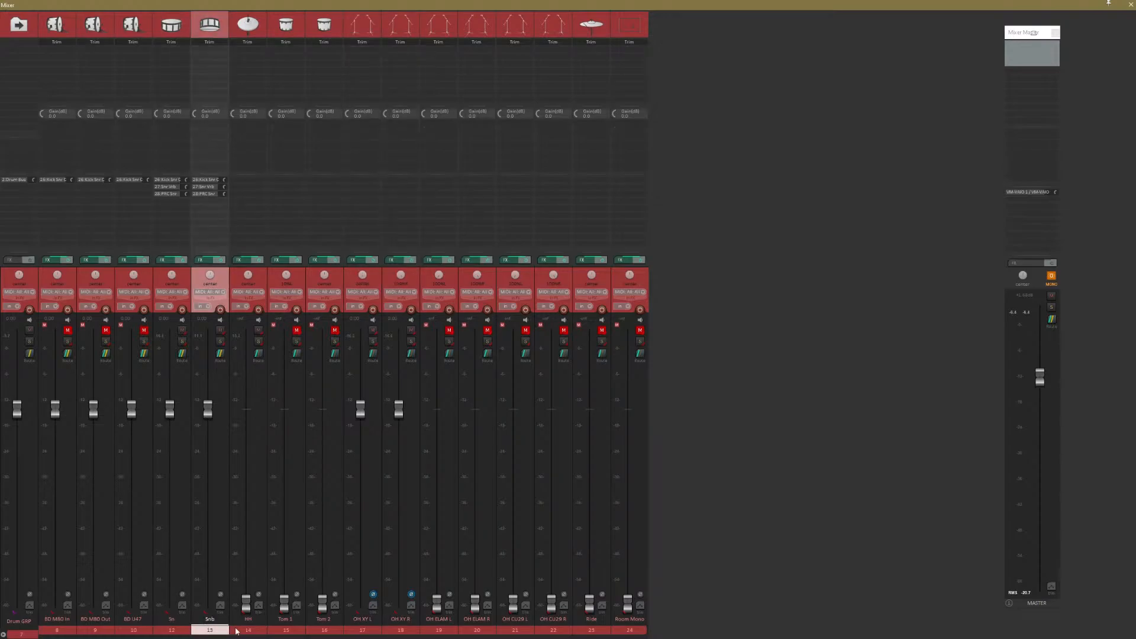
left_click(237, 629)
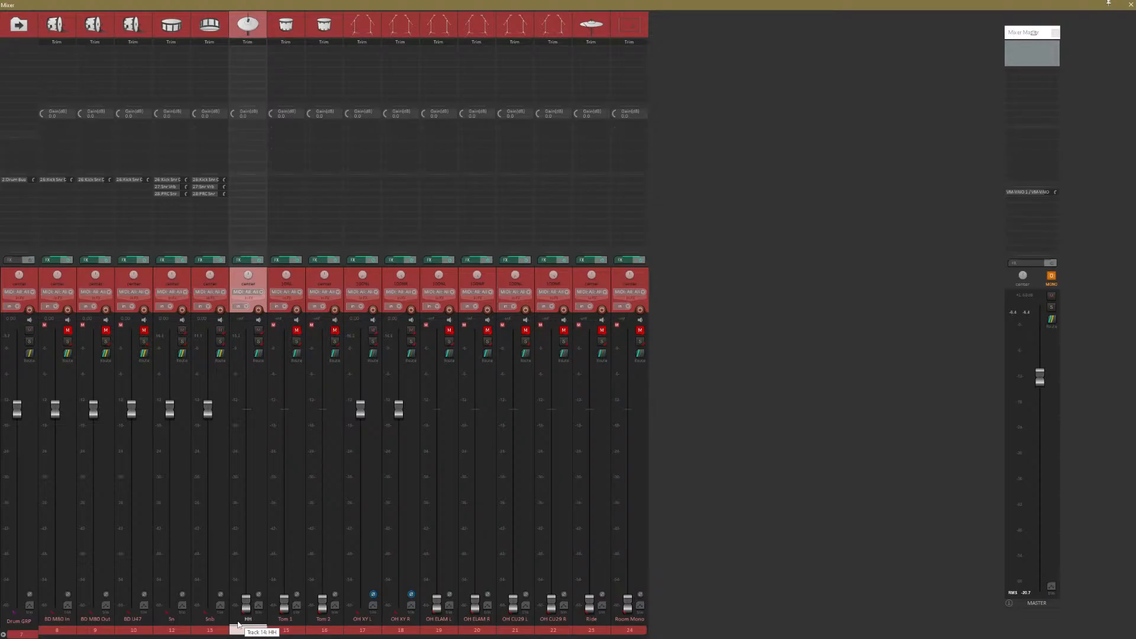
left_click(210, 629)
left_click(180, 626)
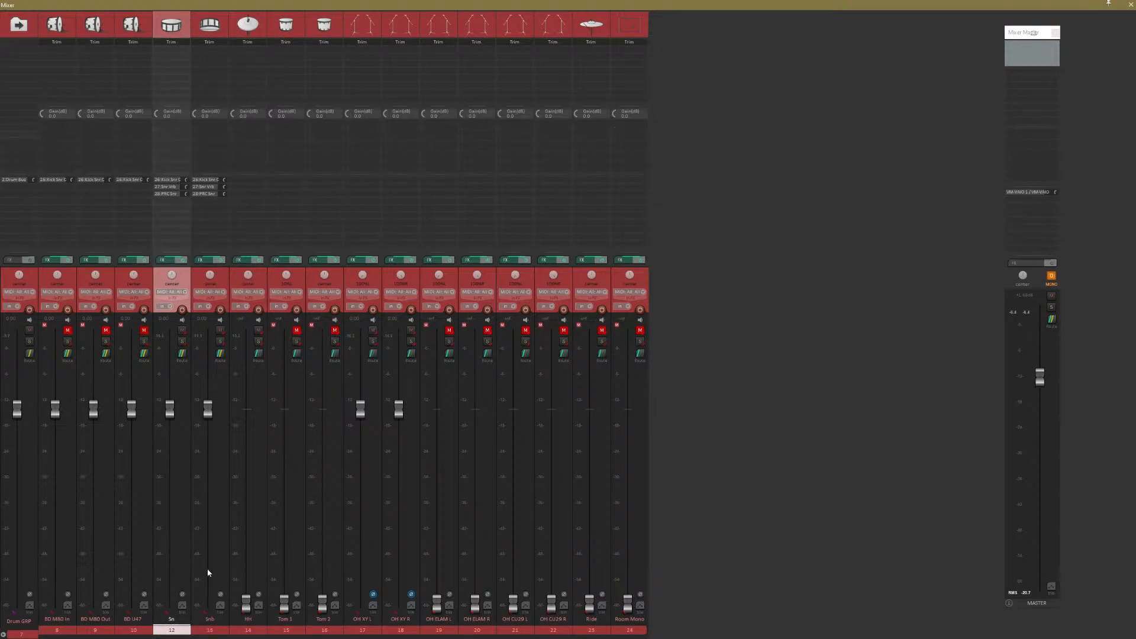
Close the mixer and examine the start of the snare hit up close on the snare top and bottom waveforms.
left_click(1131, 4)
scroll(769, 185, "up", 8)
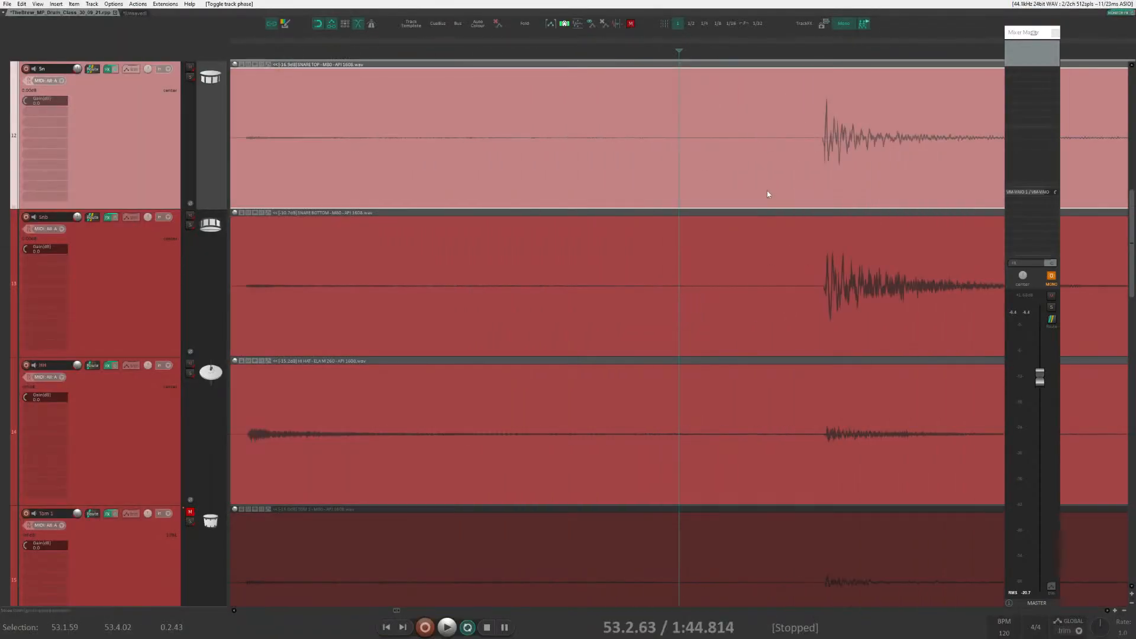
scroll(769, 201, "down", 6)
left_click_drag(1132, 196, 1132, 185)
left_click(718, 52)
scroll(726, 89, "up", 10)
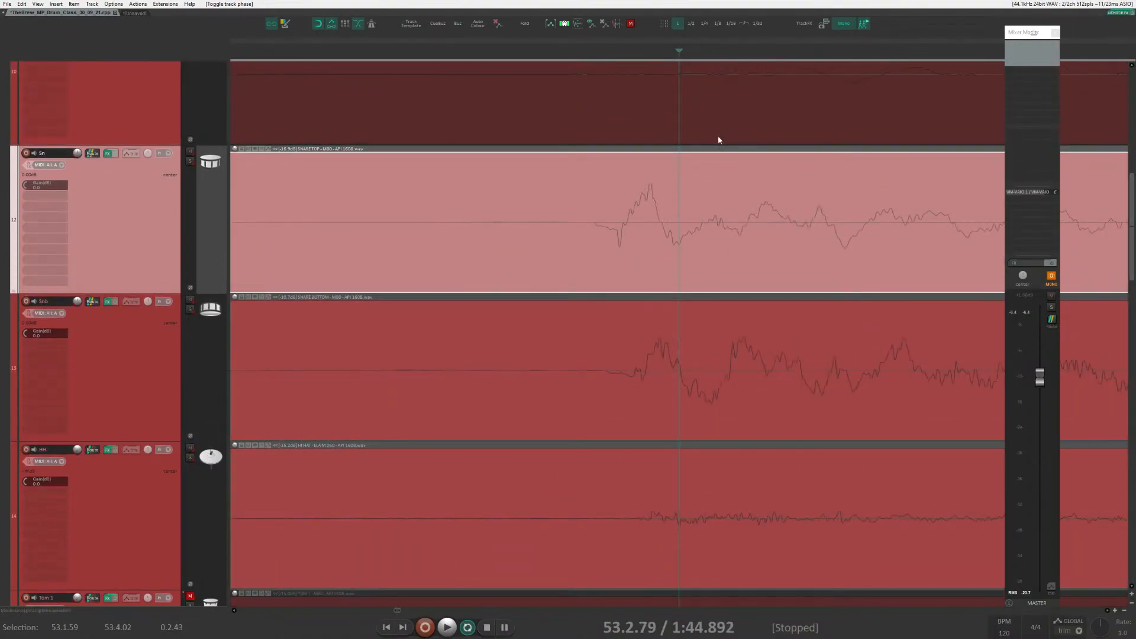
scroll(731, 185, "up", 3)
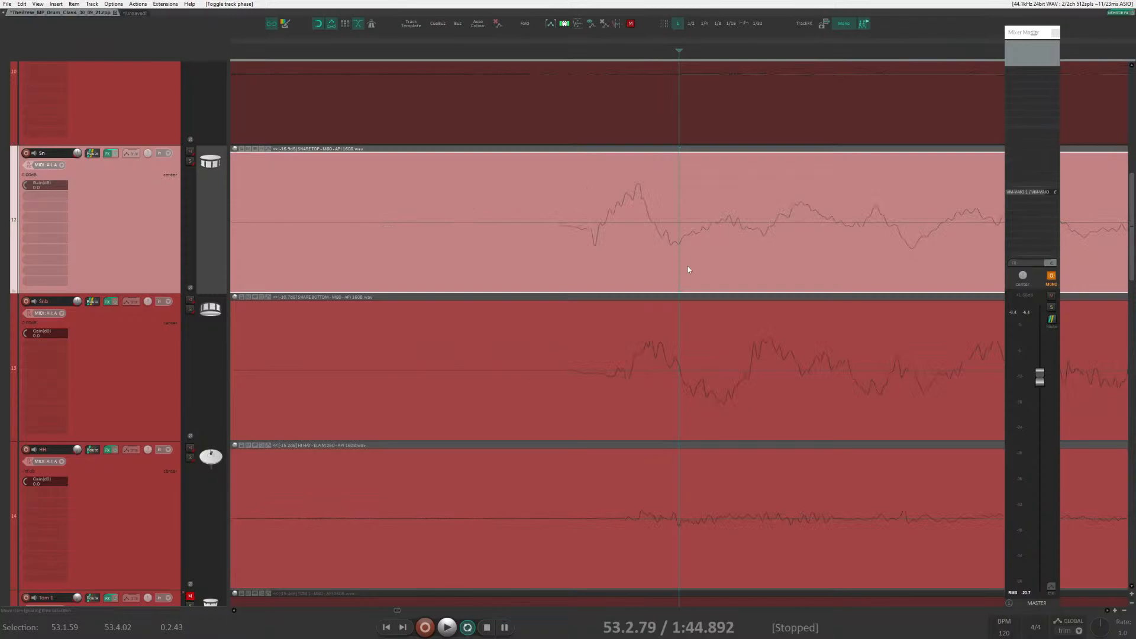
scroll(673, 274, "up", 5)
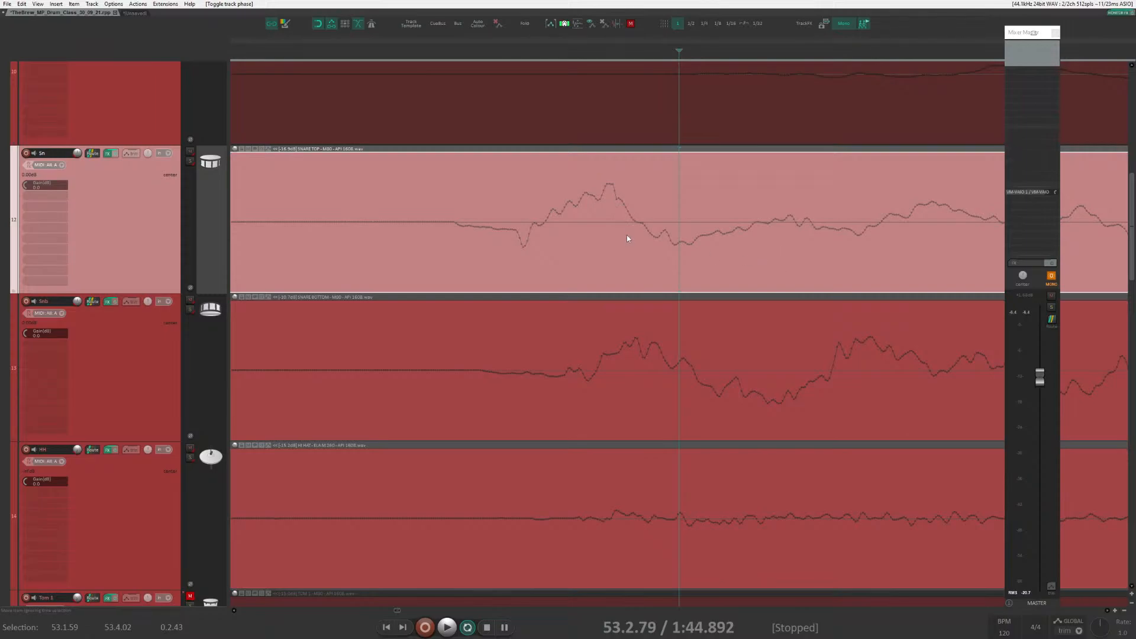
Try inverting the phase of the snare top item, and switch the item's phase inversion back off.
right_click(524, 197)
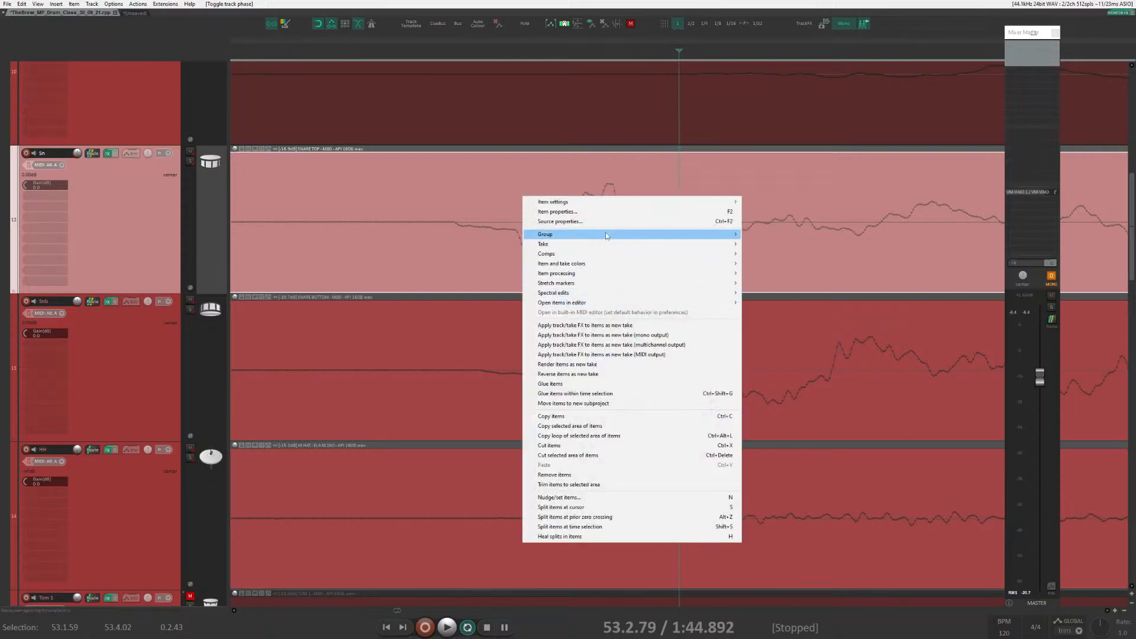
mouse_move(670, 247)
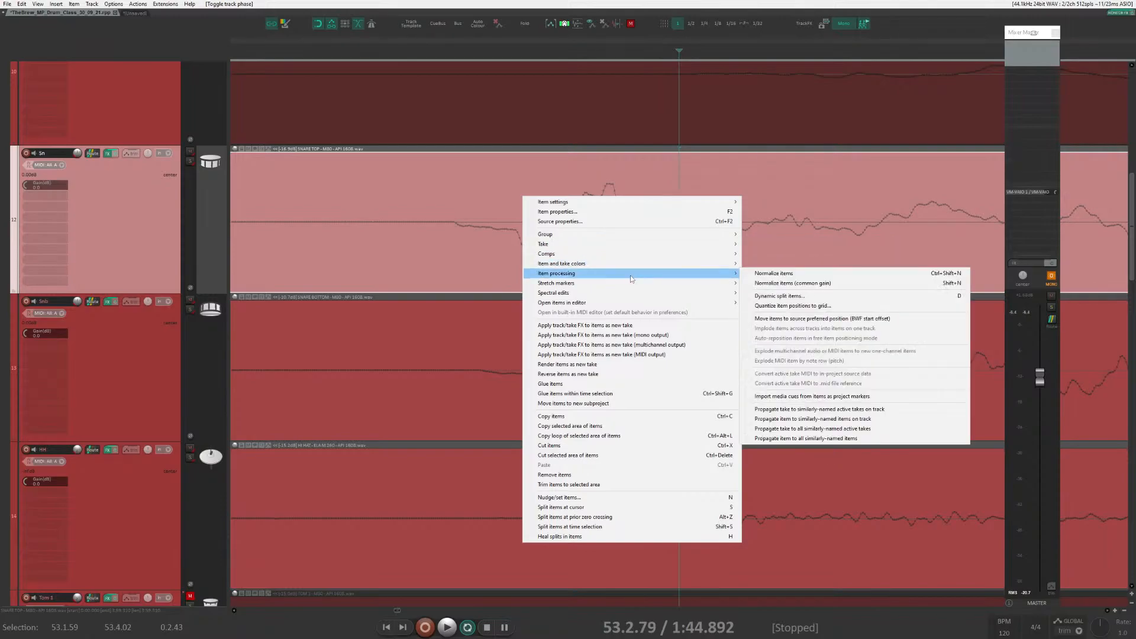
mouse_move(635, 265)
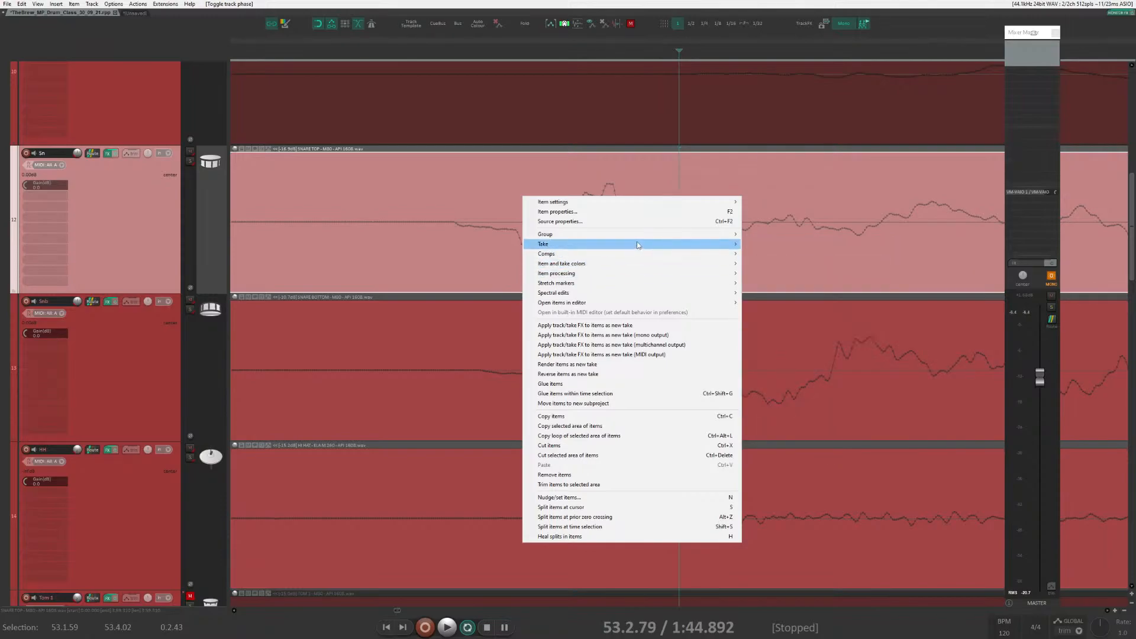
mouse_move(639, 204)
left_click(781, 264)
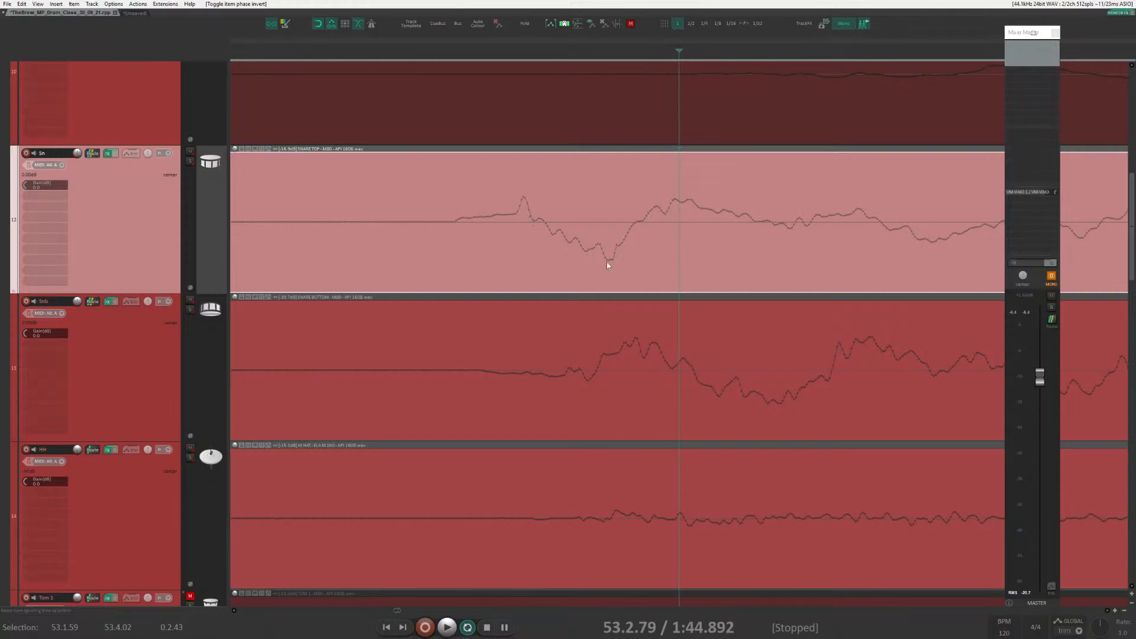
right_click(573, 250)
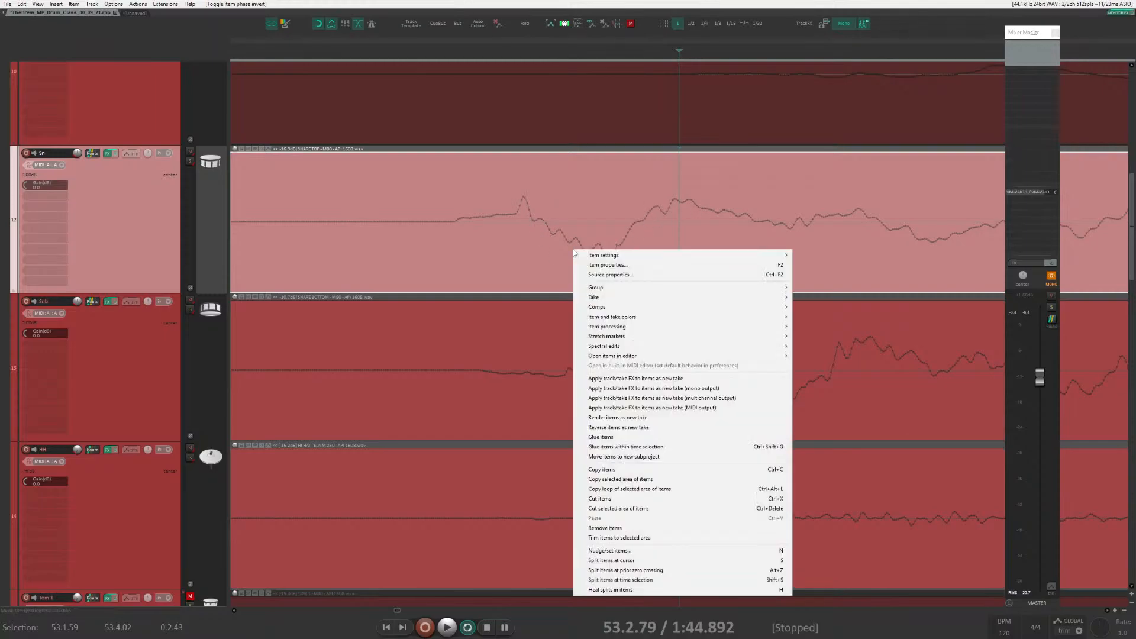
mouse_move(598, 255)
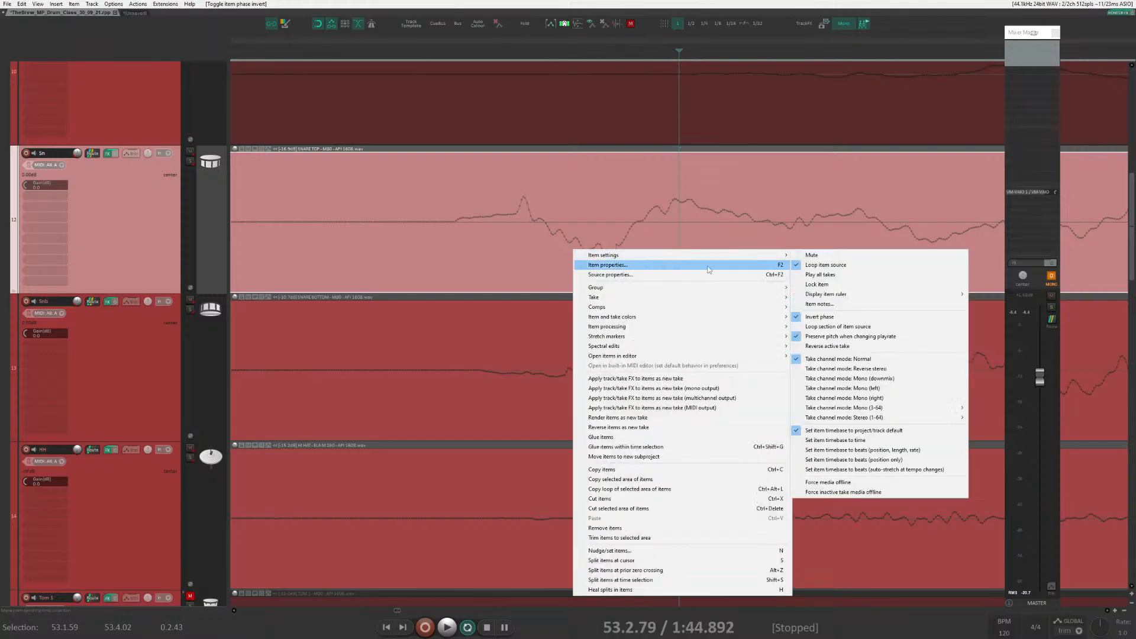
left_click(822, 318)
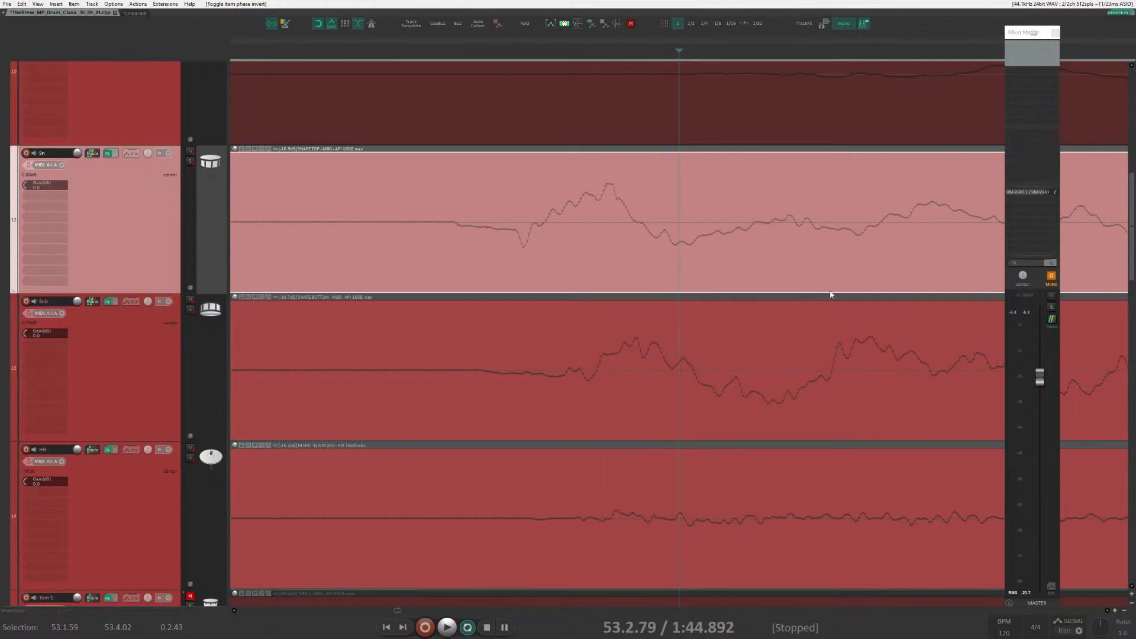
Recheck the snare hit's waveform at a wider and a closer scale, and reopen the mixer.
scroll(763, 290, "down", 8)
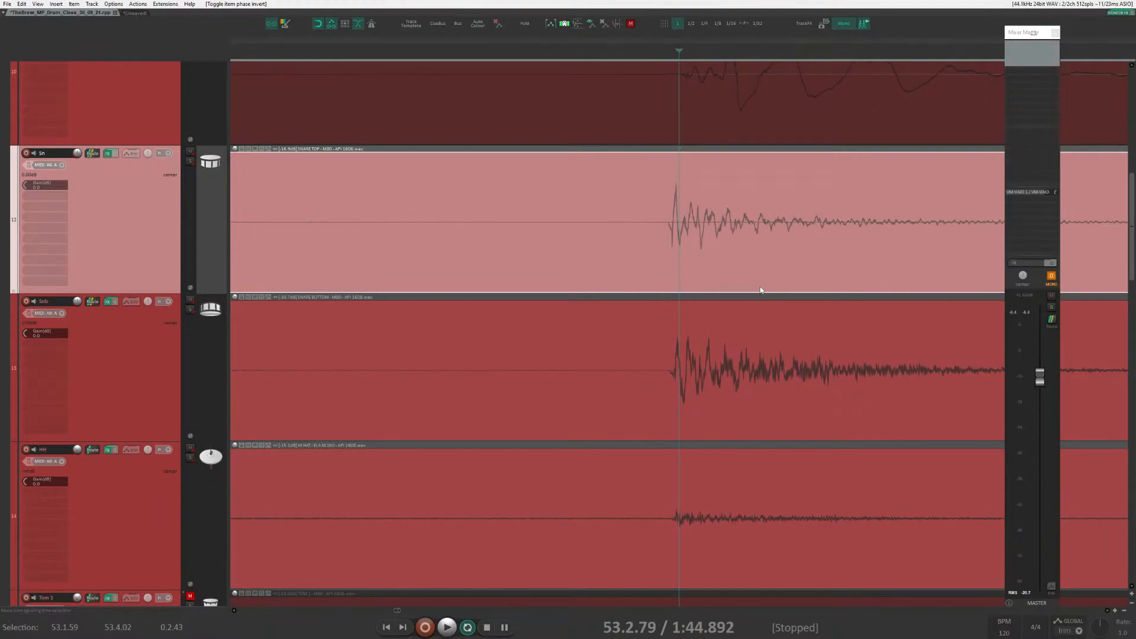
scroll(704, 286, "up", 6)
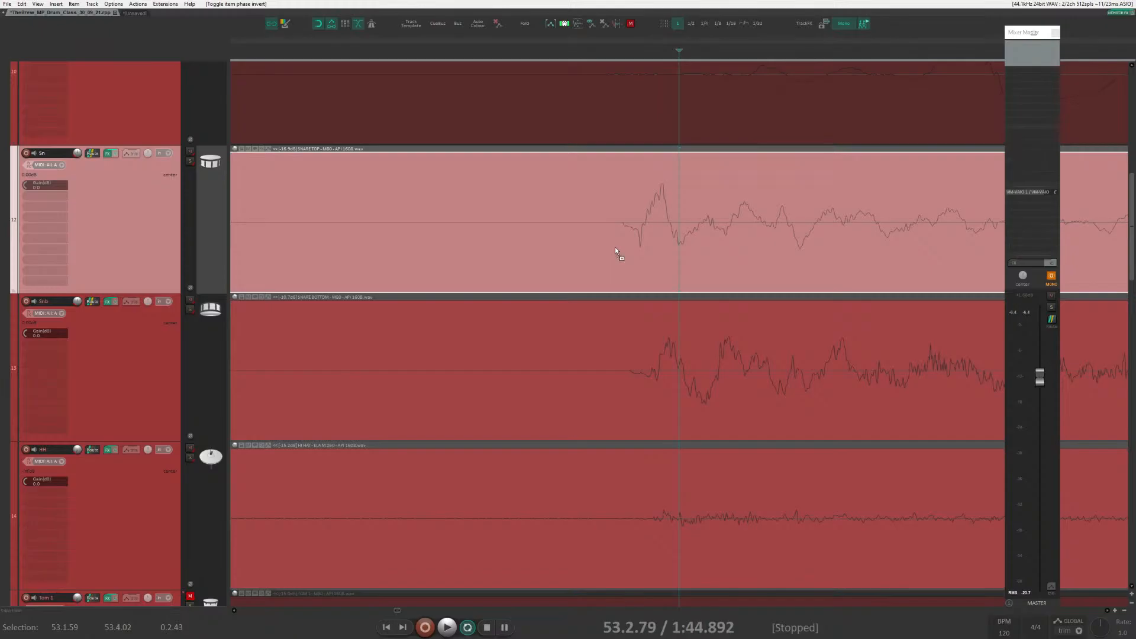
key("ctrl+m")
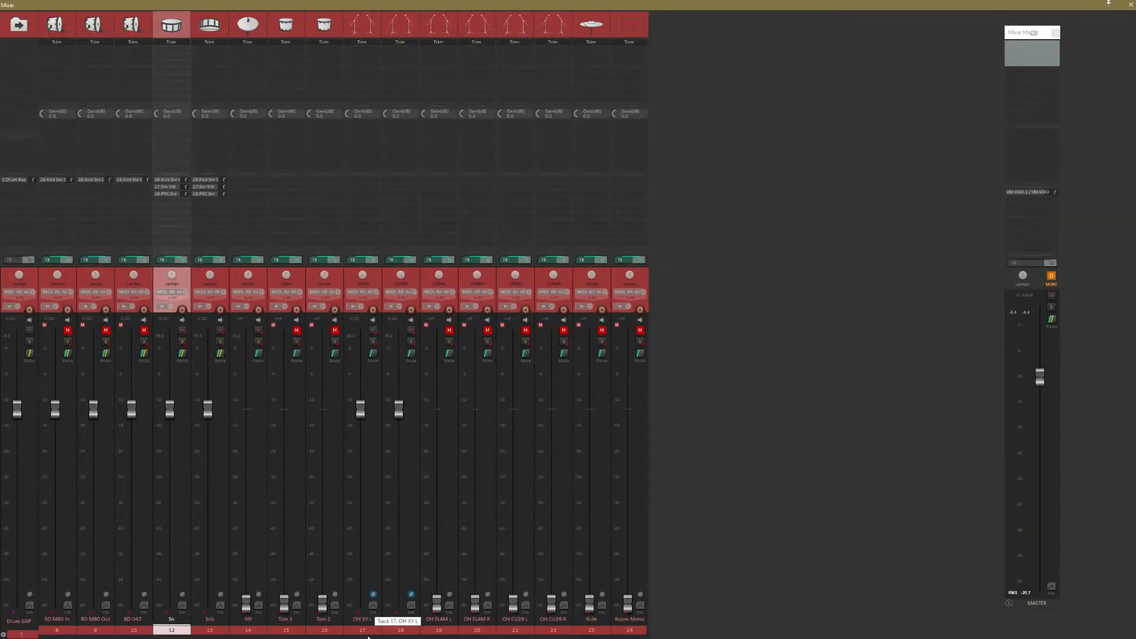
left_click(213, 631)
left_click(181, 631)
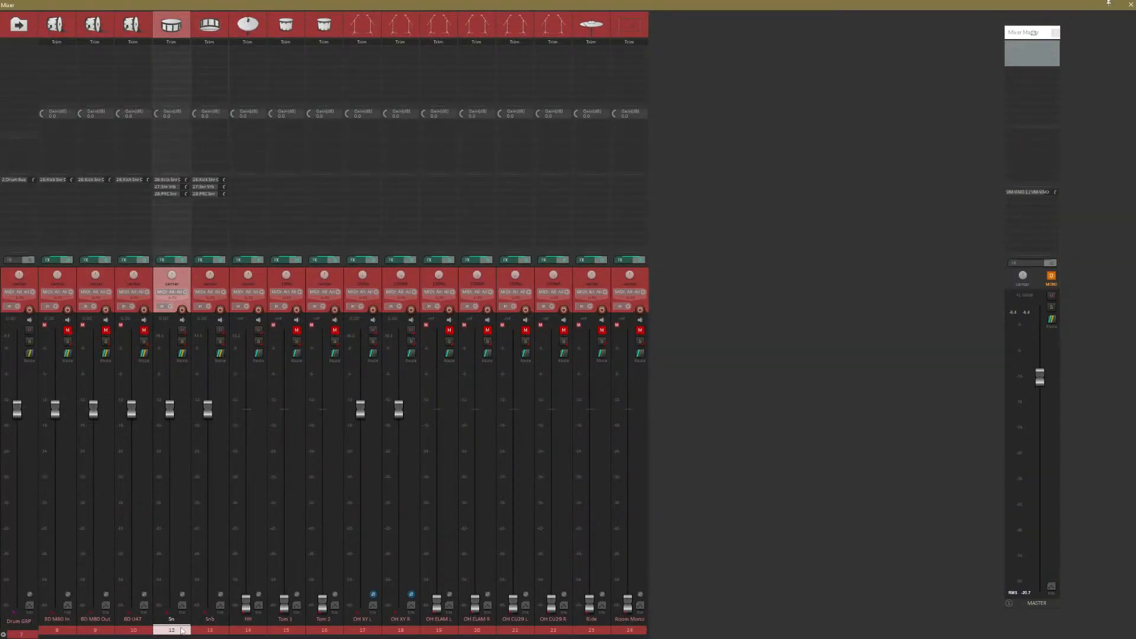
left_click(133, 630)
left_click(101, 629)
left_click(51, 629)
left_click(95, 630)
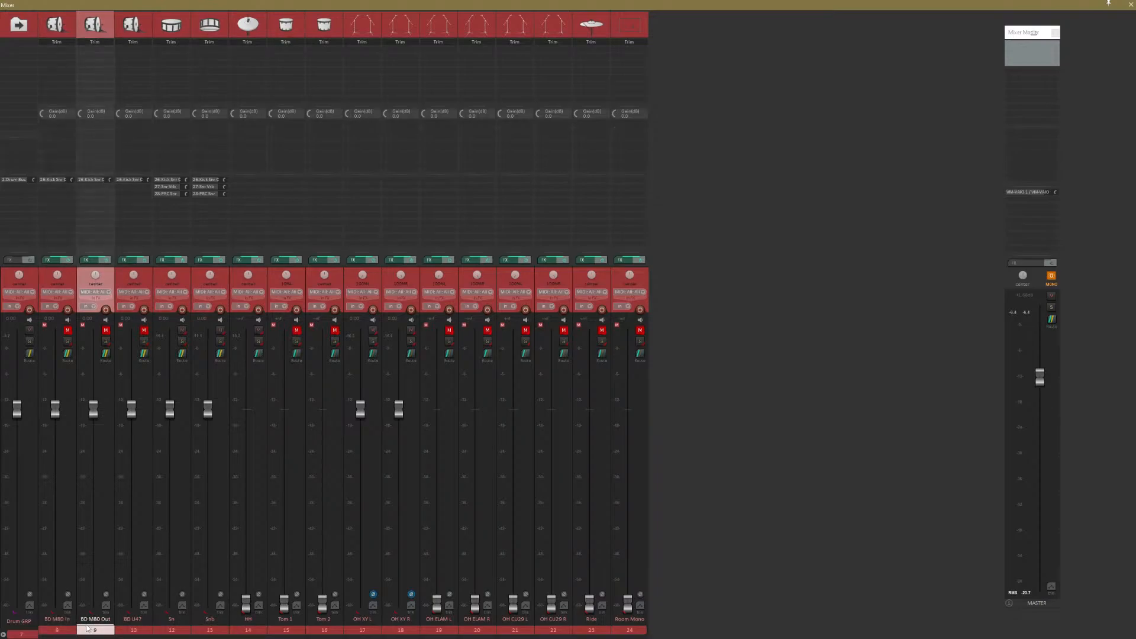
left_click(133, 630)
left_click(171, 630)
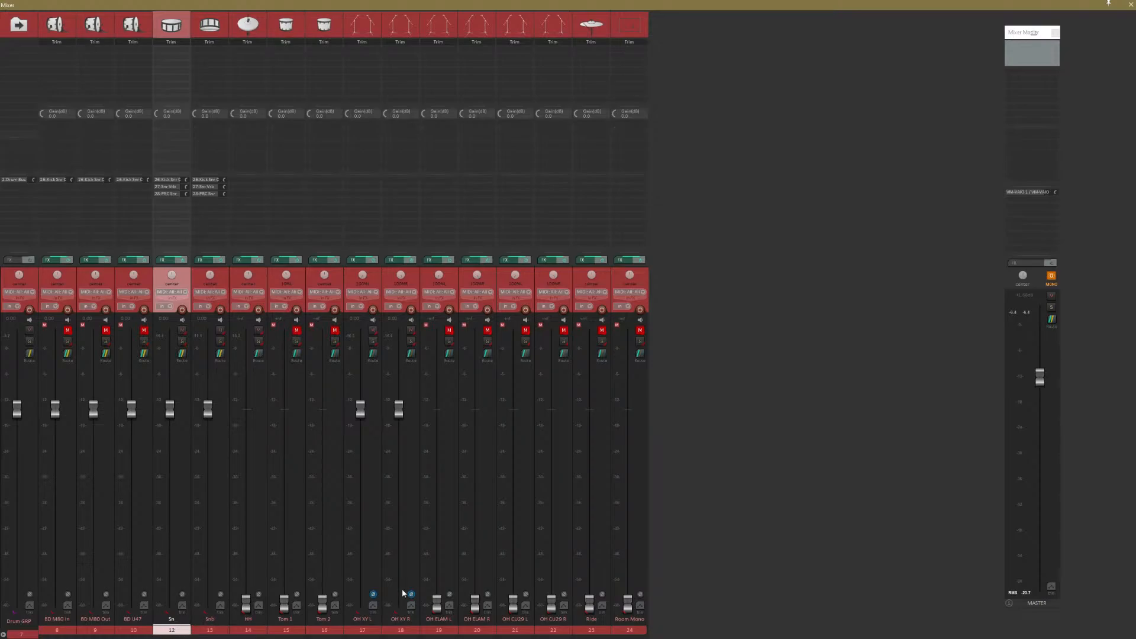
left_click(213, 630)
left_click(180, 629)
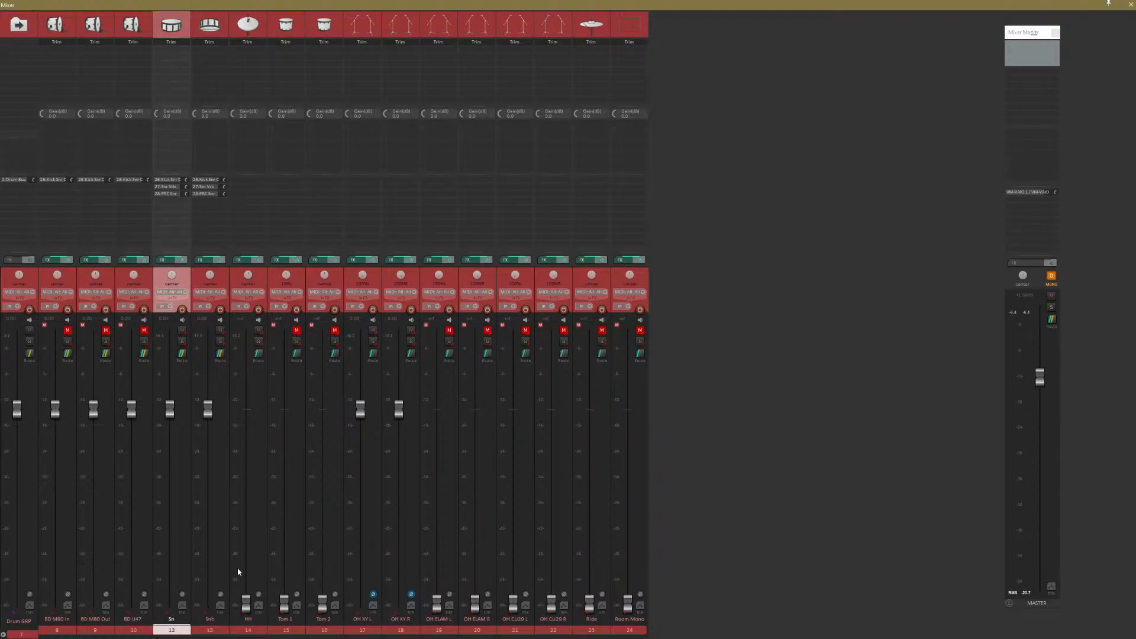
Unmute the three kick mic tracks so they play along with the snare top and bottom.
left_click(204, 627)
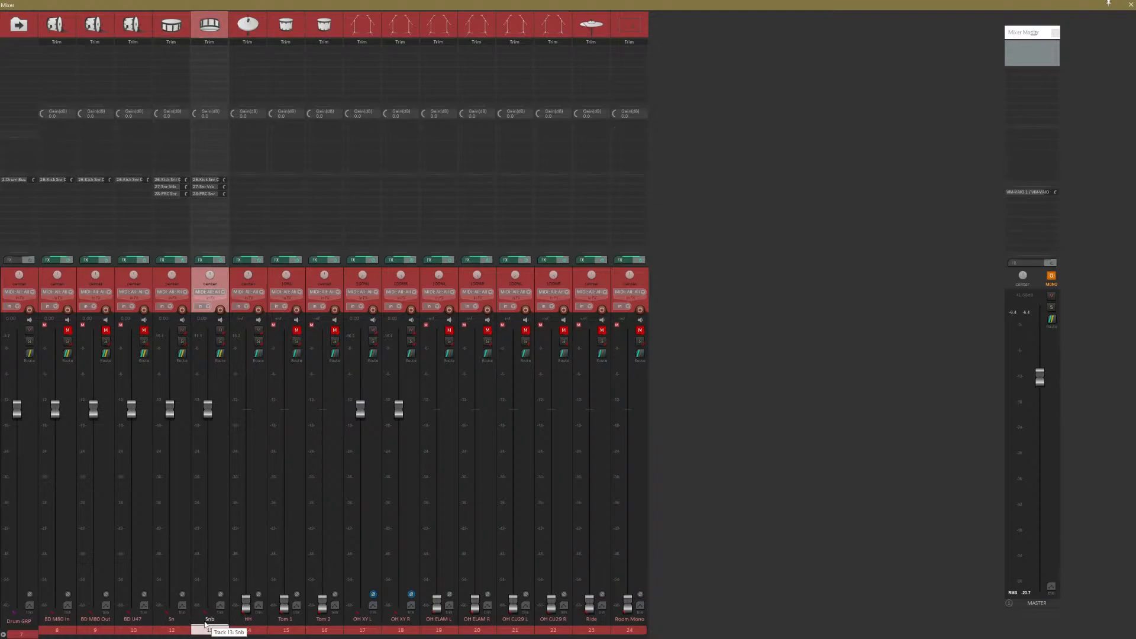
left_click(173, 620)
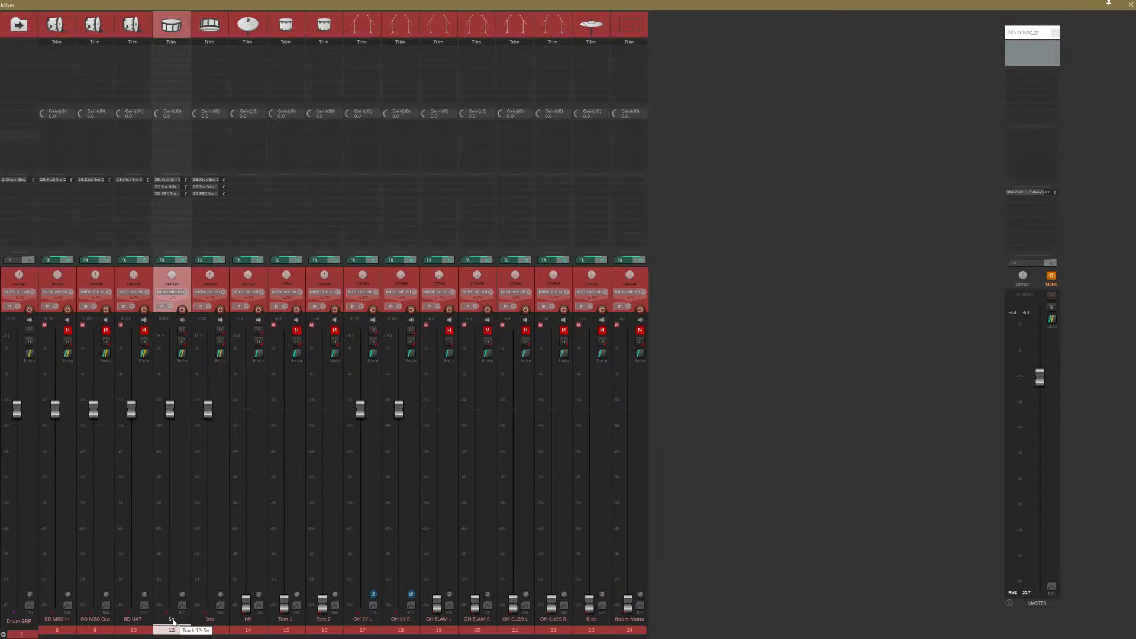
left_click_drag(143, 330, 67, 330)
Play the drums in mono, compare the XY overhead pair's normal and inverted phase, and leave the pair inverted.
left_click(401, 621)
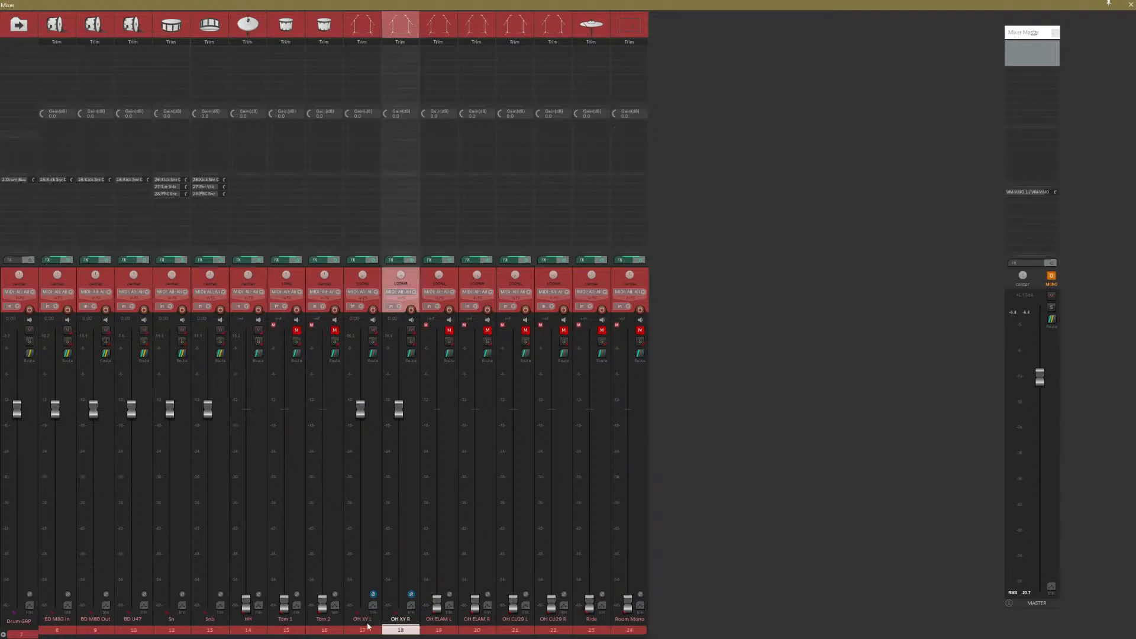
left_click(367, 627, "ctrl")
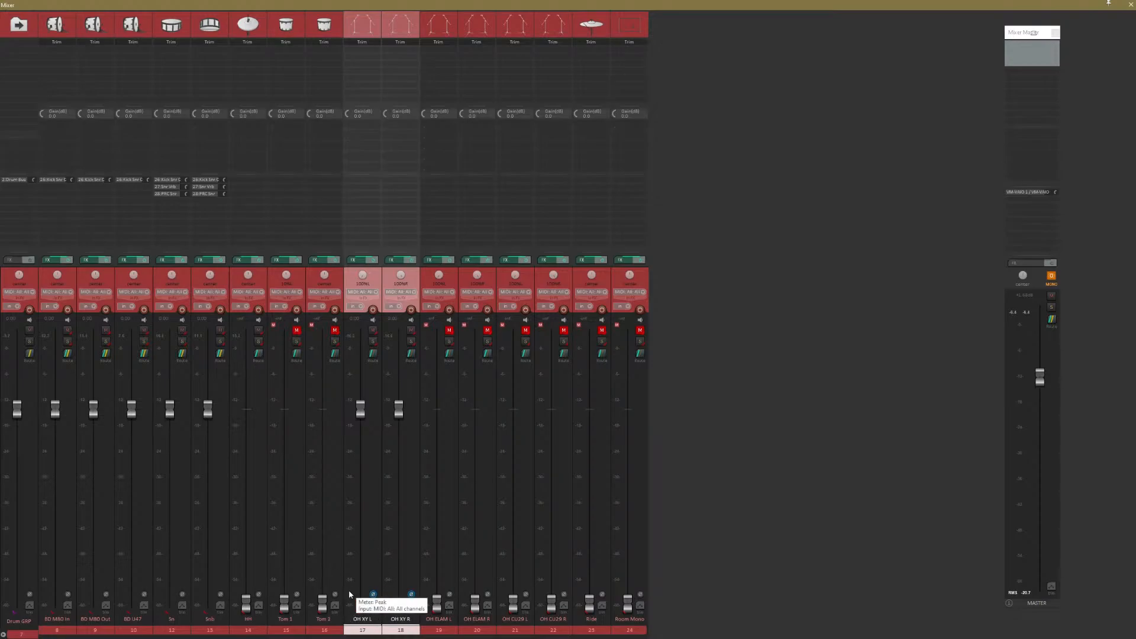
key("space")
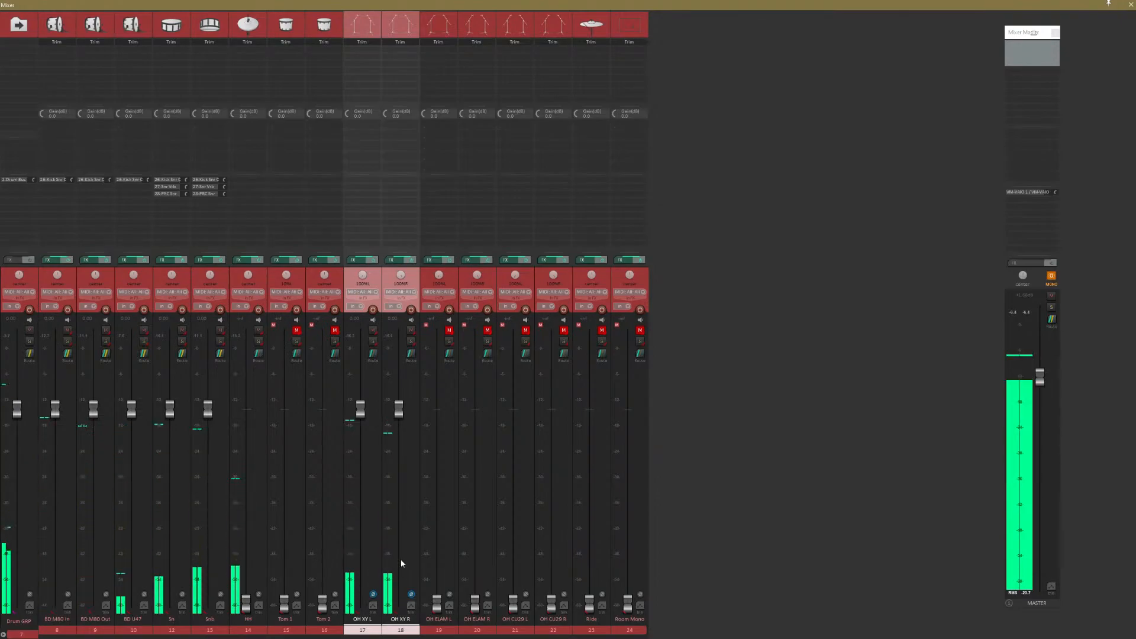
left_click(411, 595)
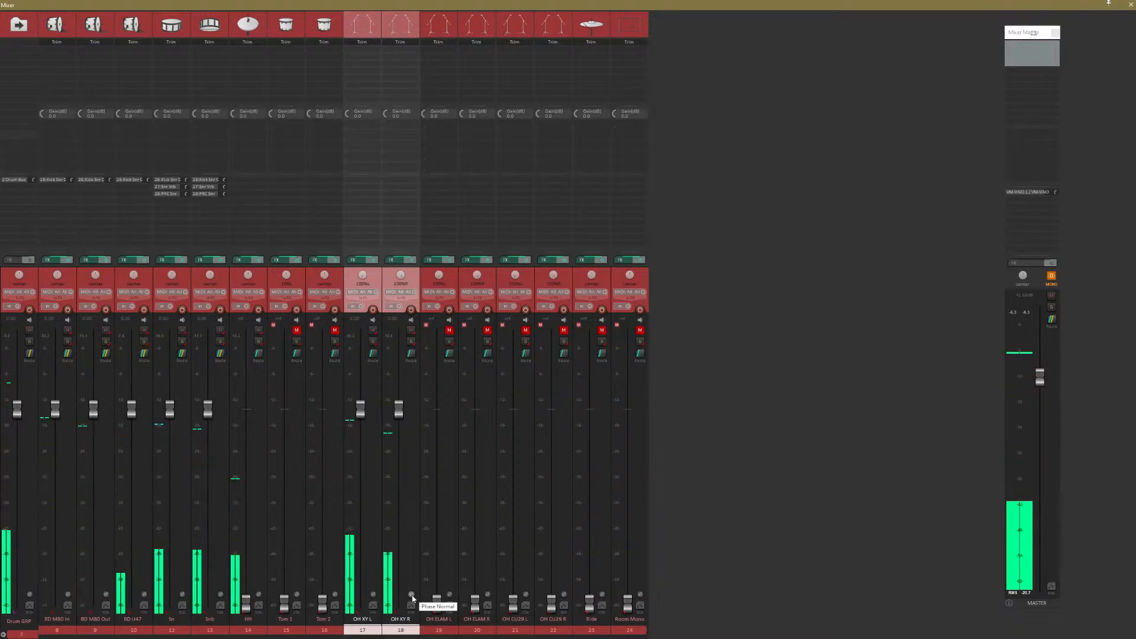
left_click(411, 596)
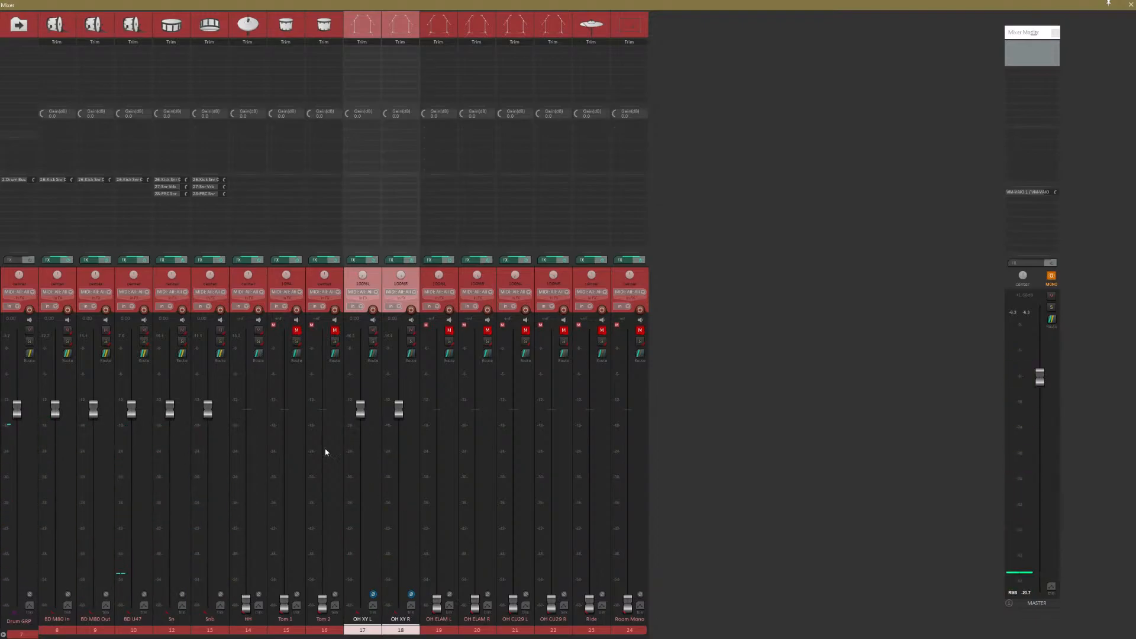
Return the master to stereo, mute the XY overheads and bring in the ELAM overhead pair at 0 dB.
left_click(1052, 276)
left_click(373, 330)
double_click(437, 603)
double_click(475, 603)
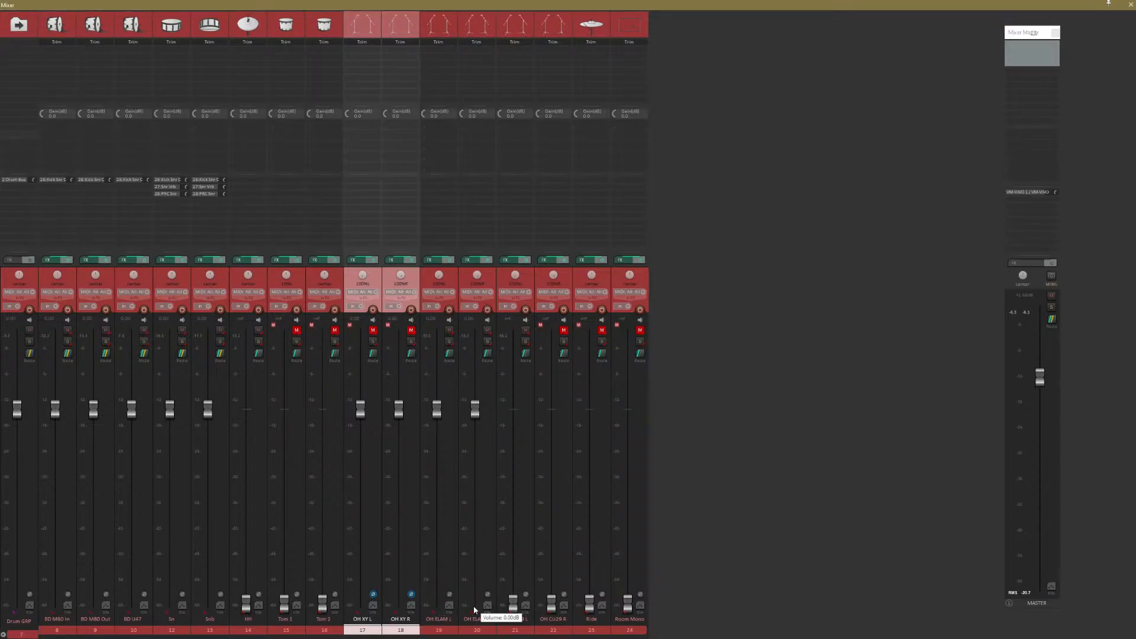
Solo the snare top together with both ELAM overheads and switch the master to mono.
left_click(182, 341)
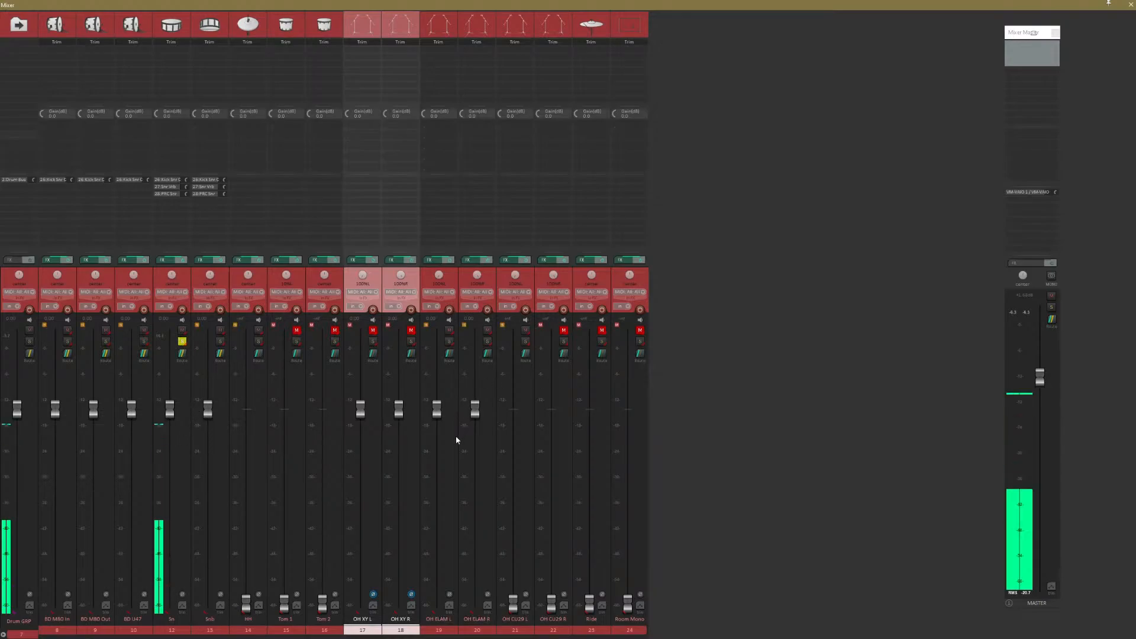
left_click(449, 342)
left_click(487, 342)
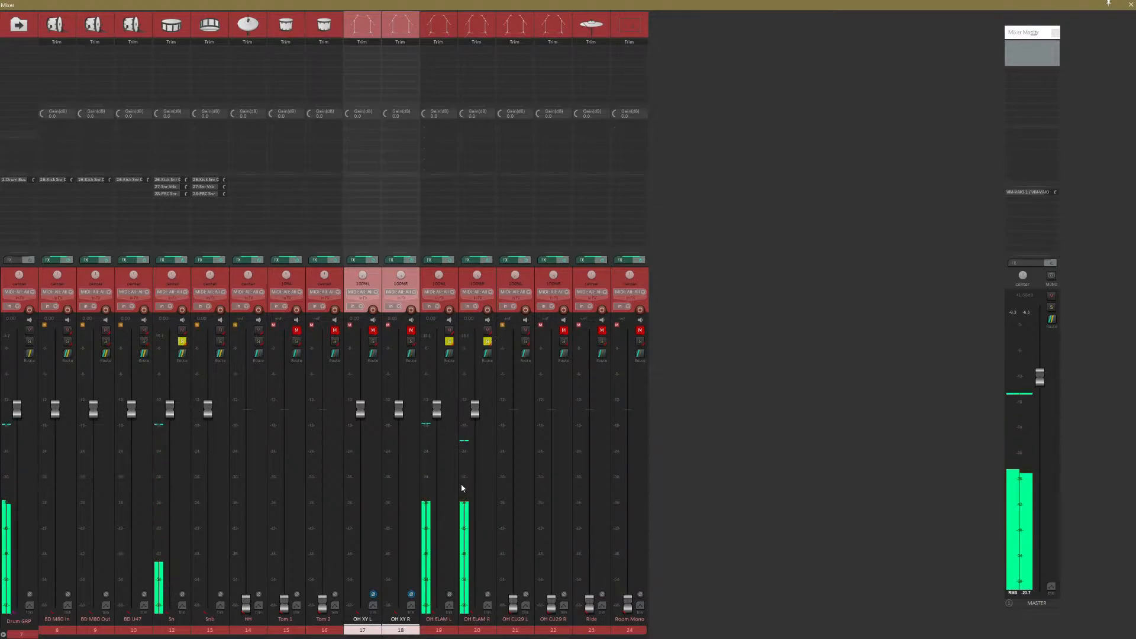
left_click(1051, 277)
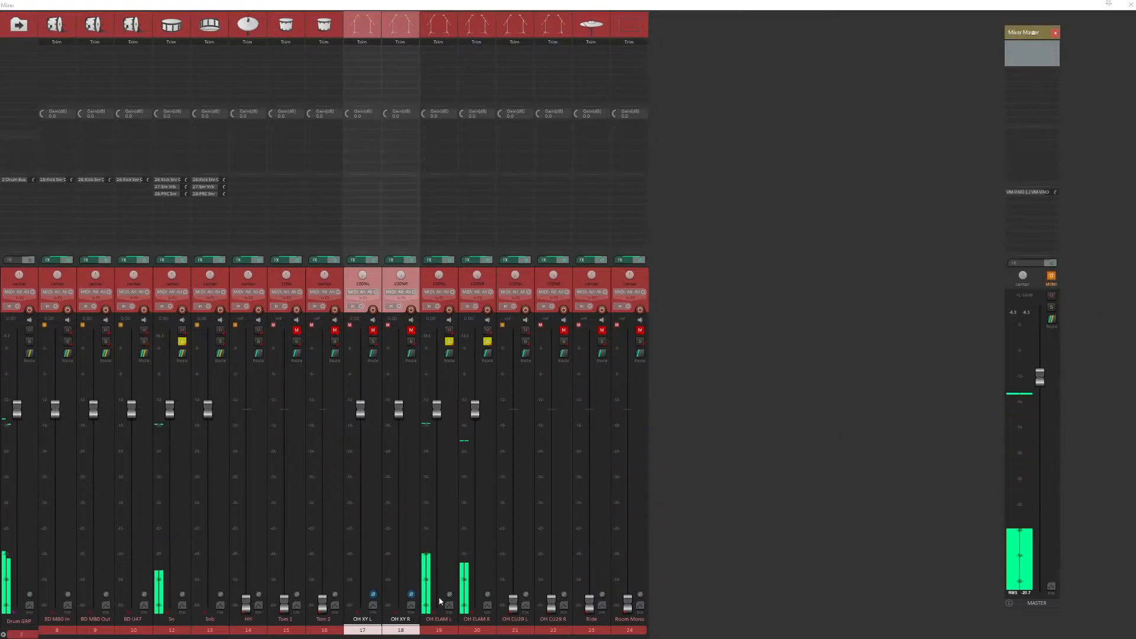
Compare the snare top's two phase settings against the ELAM overheads, stop playback and invert the phase of the ELAM pair.
left_click(182, 595)
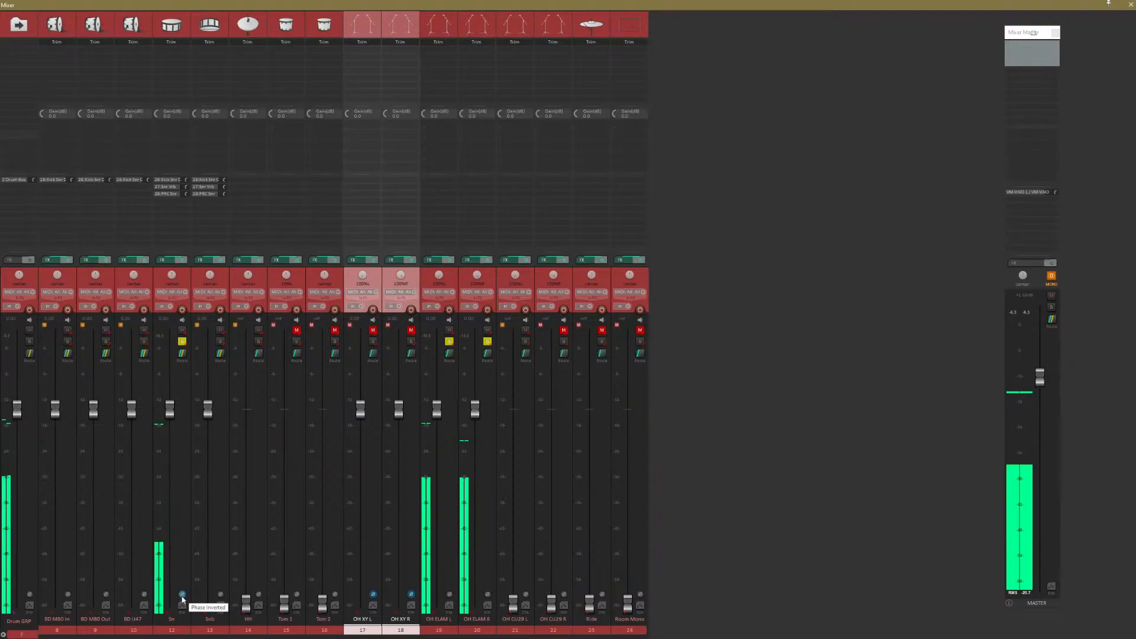
left_click(183, 596)
key("space")
left_click(439, 627)
left_click(476, 627, "ctrl")
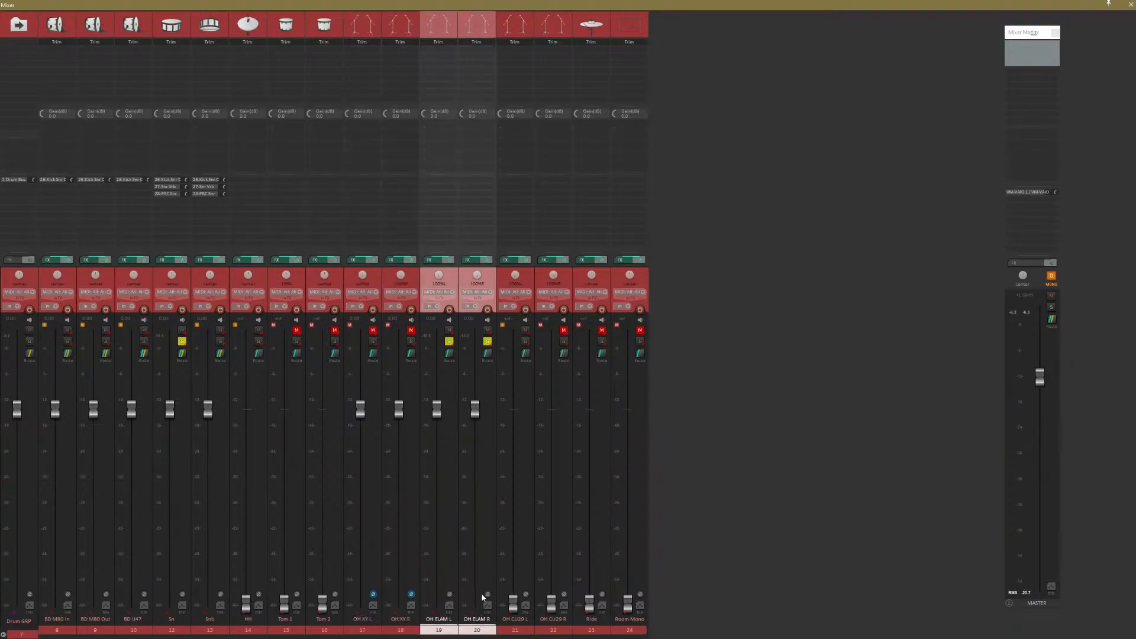
left_click(487, 594)
Replace the soloed ELAM overheads with the CU29 pair, muting the ELAM tracks and setting the CU29 faders to 0 dB.
left_click(488, 341)
left_click(564, 330)
left_click(525, 629)
left_click(550, 630, "ctrl")
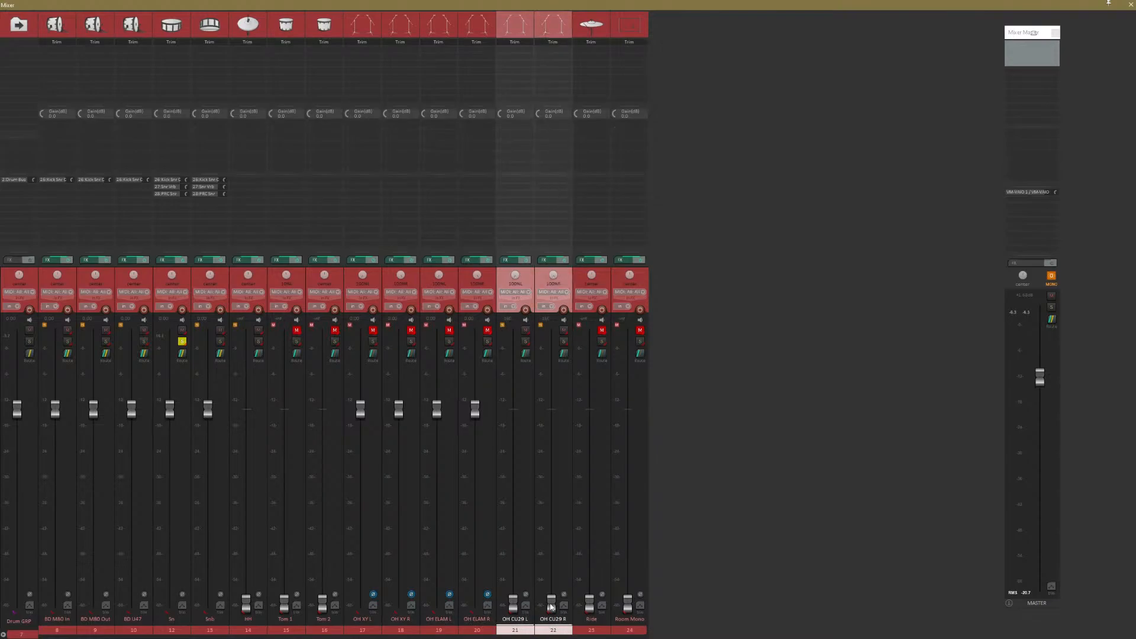
double_click(550, 604)
left_click(526, 342)
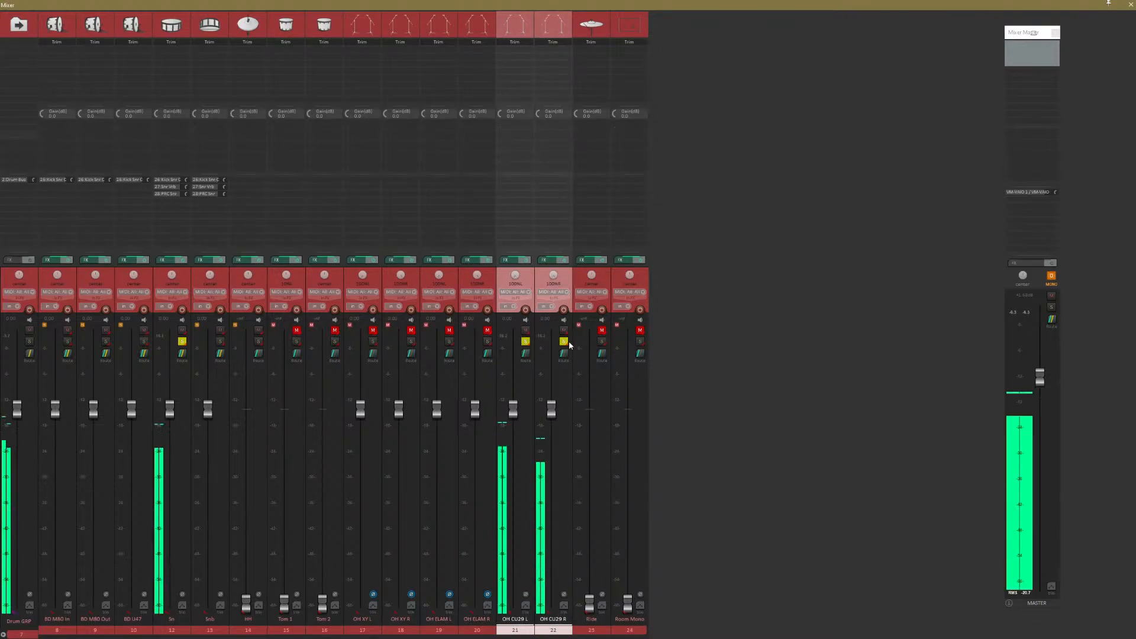
Compare the snare top's phase settings against the CU29 overheads and invert the phase of the CU29 pair.
left_click(182, 594)
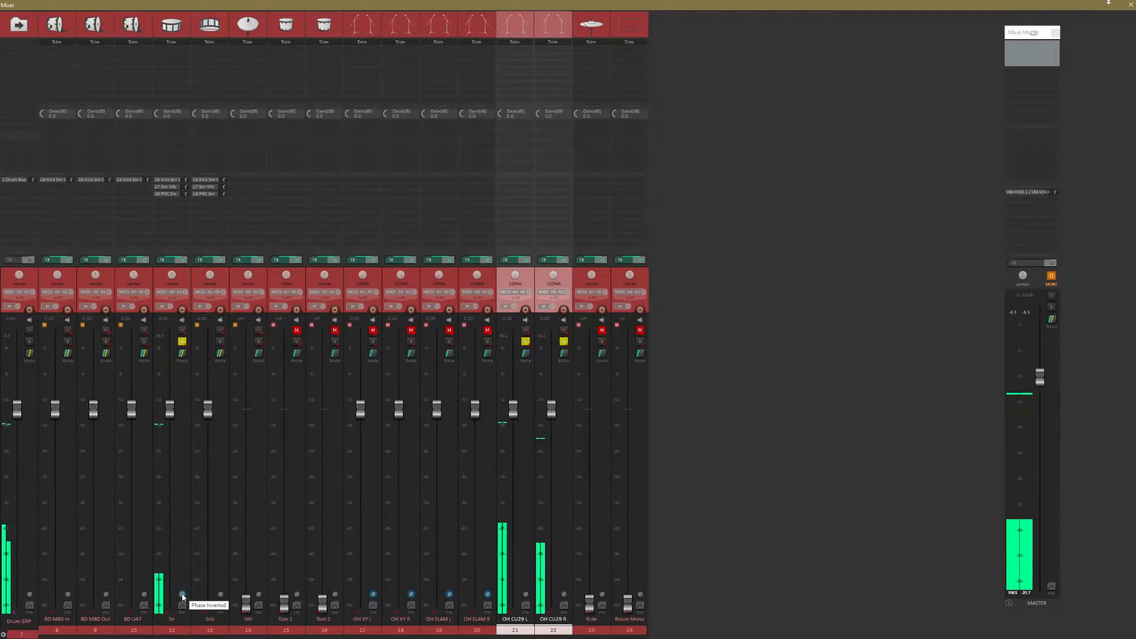
left_click(564, 594)
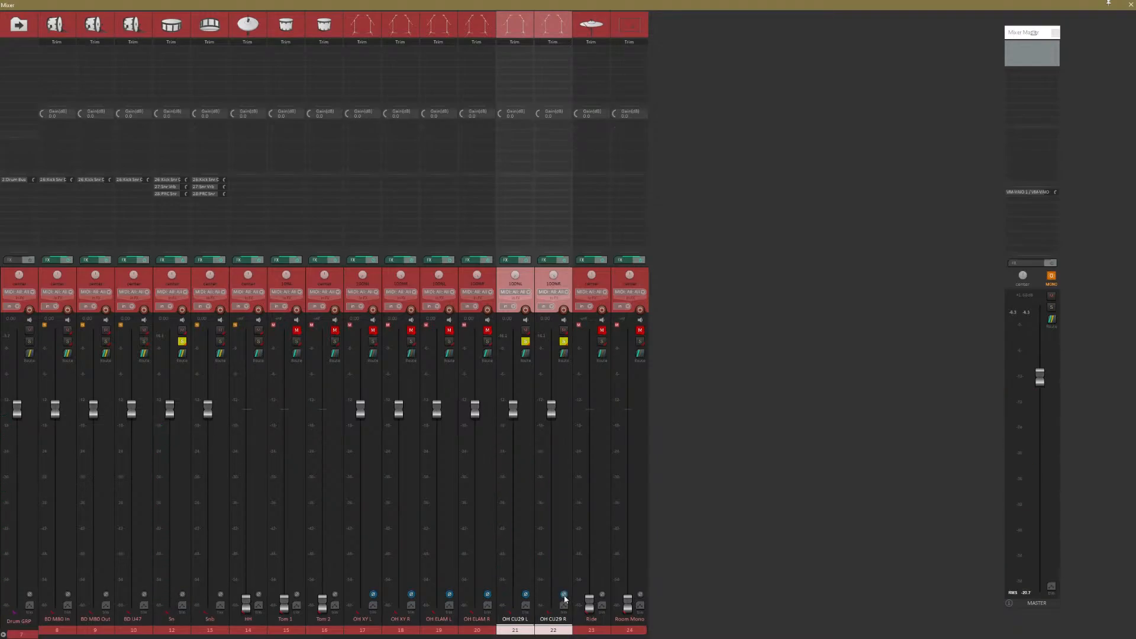
left_click(525, 594)
Unsolo and mute the CU29 overheads, and select all six overhead tracks.
left_click(525, 341)
left_click(563, 342)
left_click(563, 330)
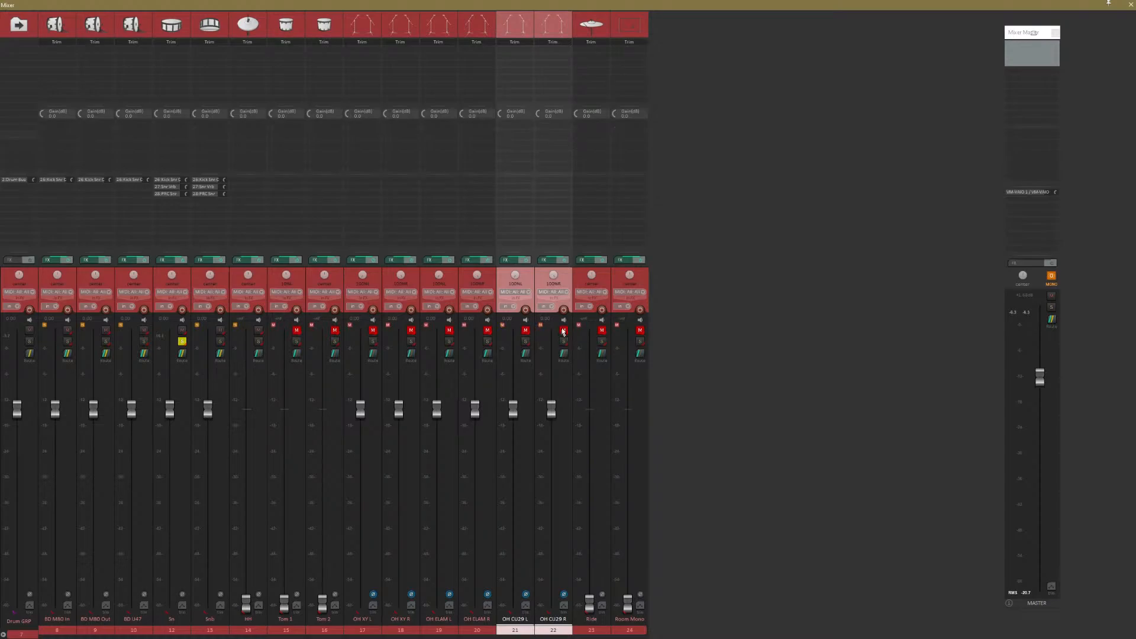
left_click(379, 626)
left_click(567, 627, "shift")
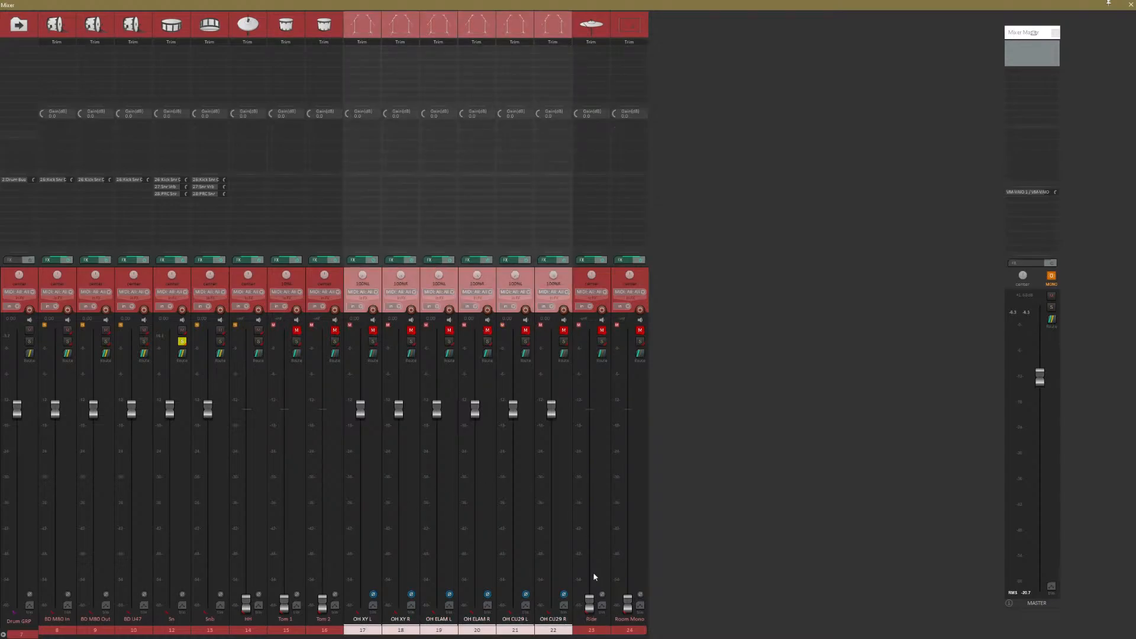
Set the Ride track to 0 dB, unmute it and play it soloed with the snare top.
left_click(595, 631)
double_click(589, 604)
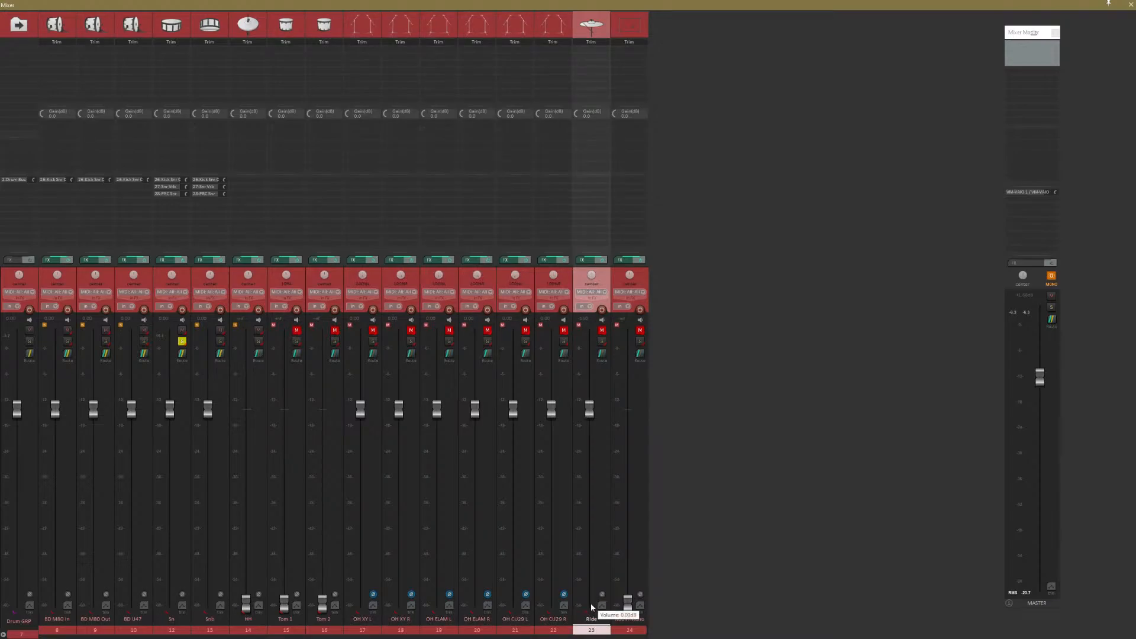
left_click(602, 331)
left_click(601, 341)
key("space")
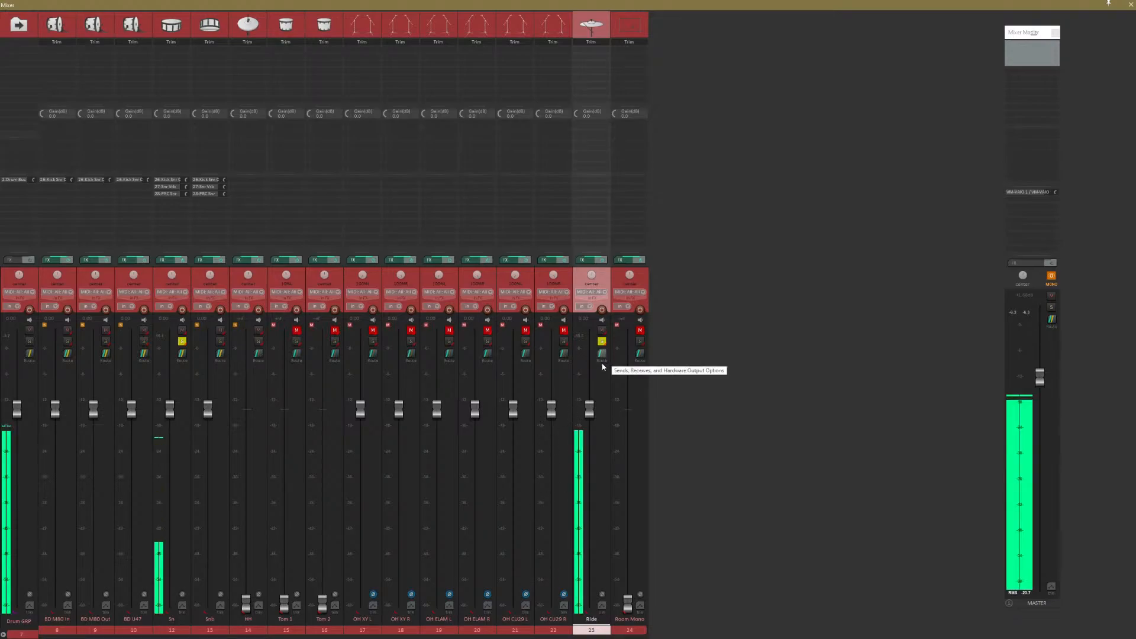
Compare the Ride track's normal and inverted phase, leave it normal and take the track out of solo.
left_click(602, 595)
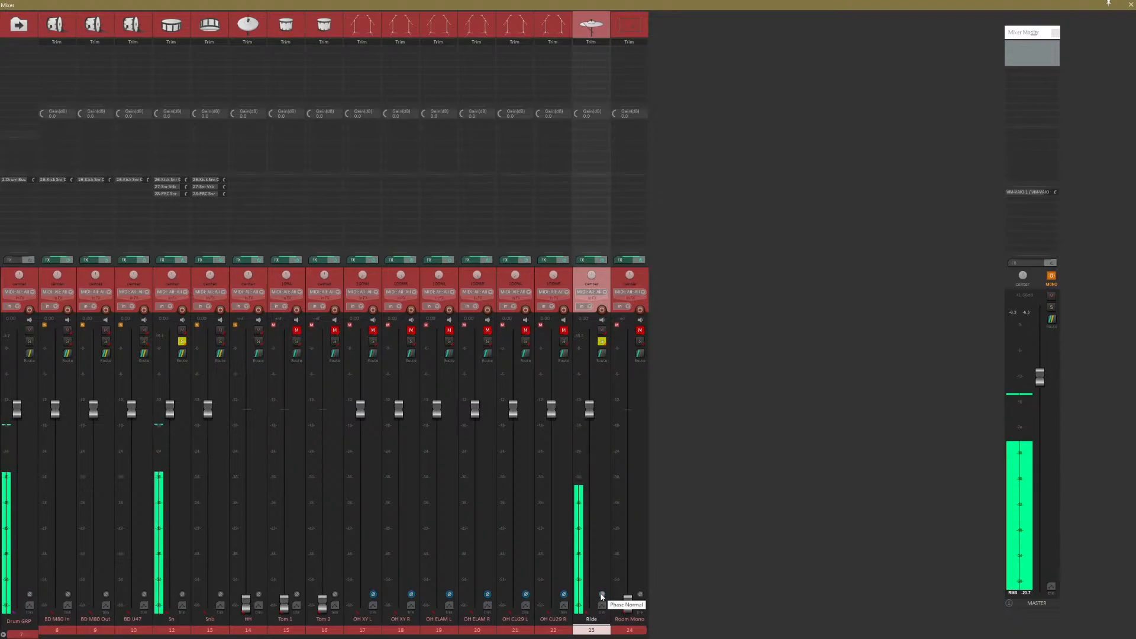
left_click(602, 595)
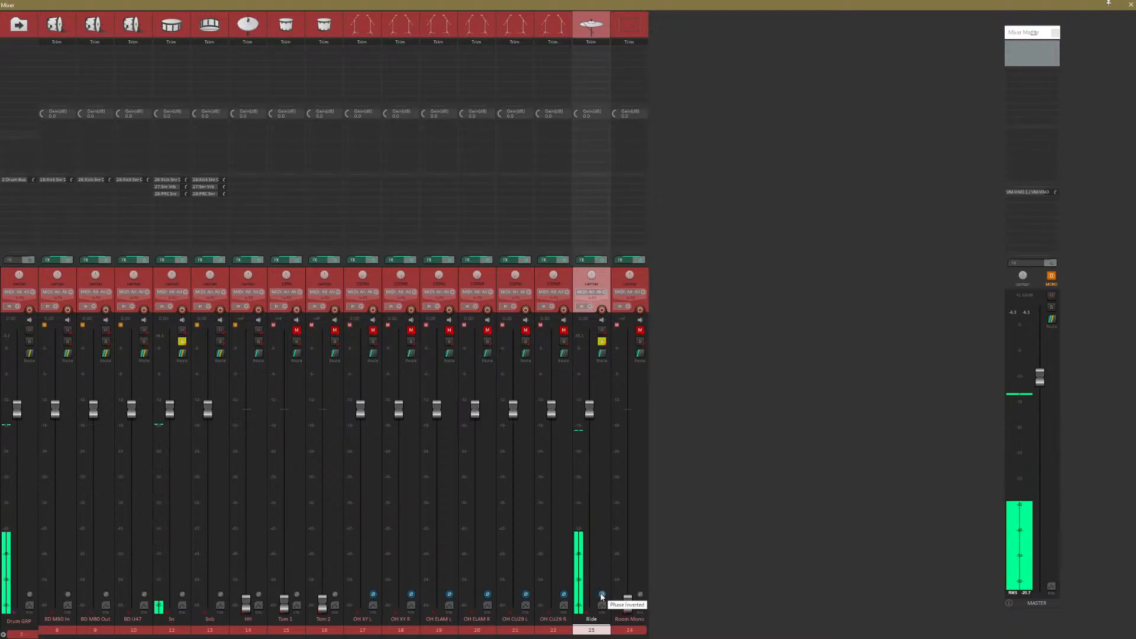
left_click(601, 595)
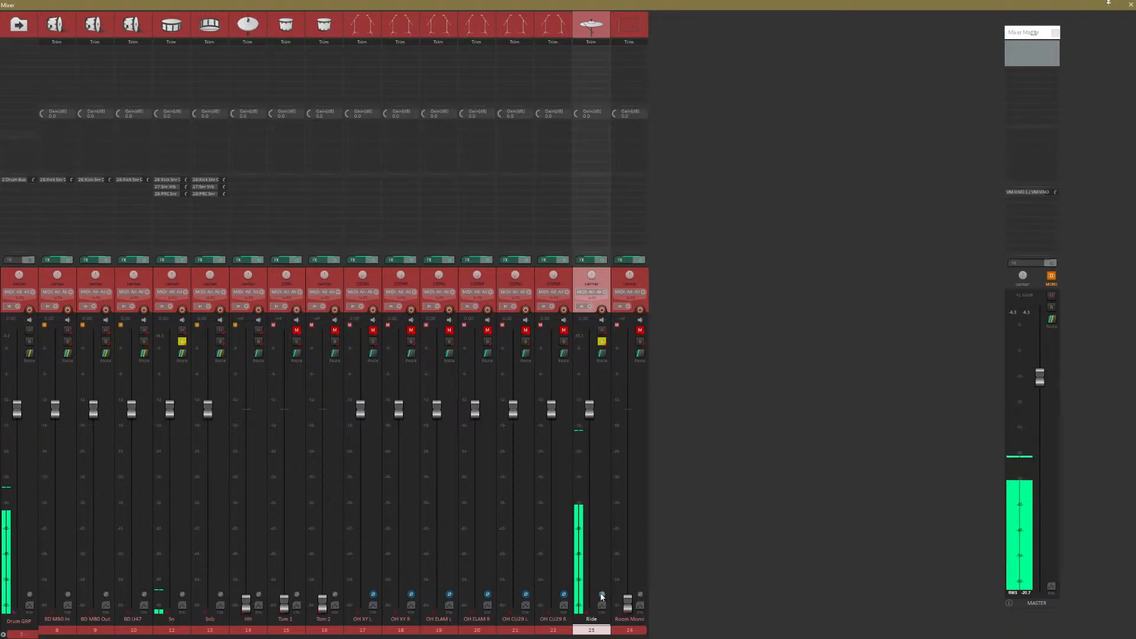
left_click(602, 342)
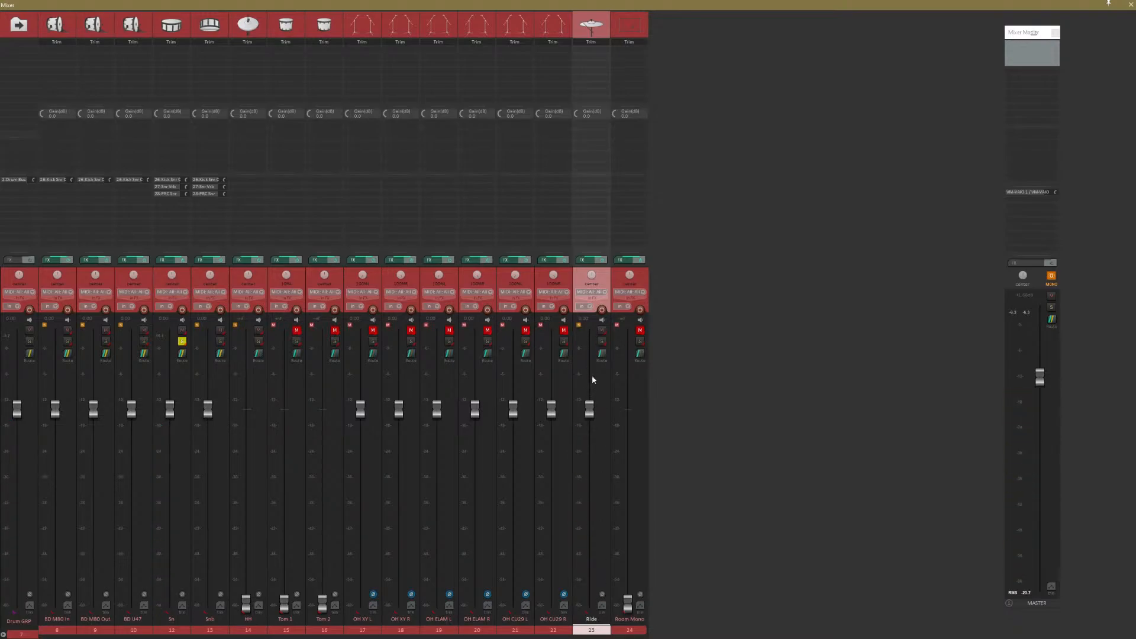
Bring up Room Mono soloed with the snare top and compare its inverted and normal phase, leaving it normal.
left_click(640, 342)
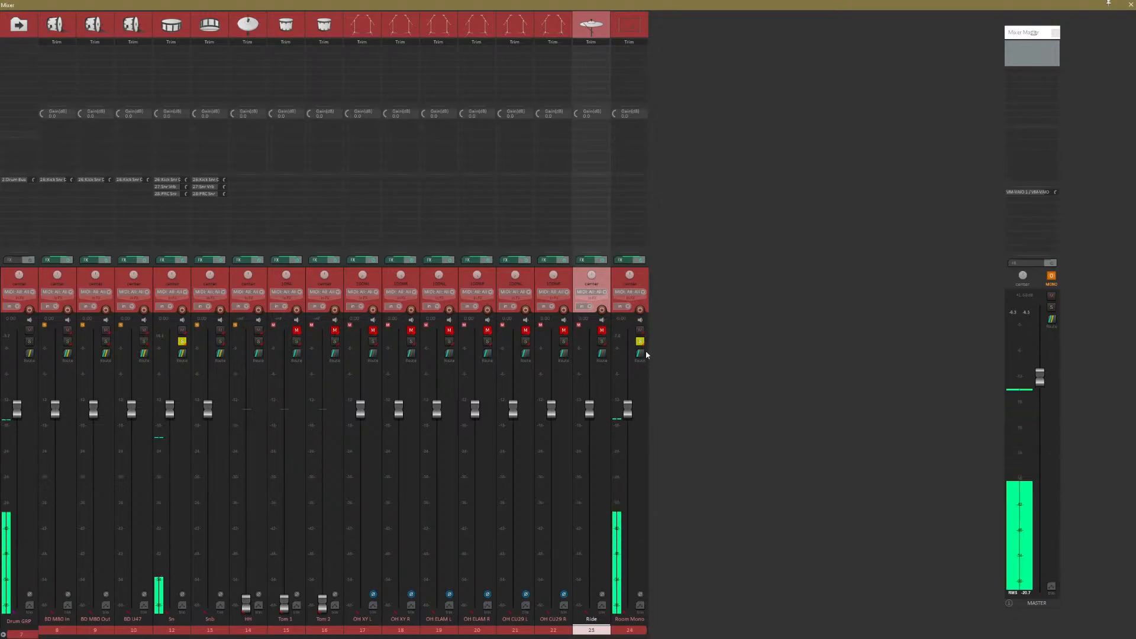
left_click(641, 595)
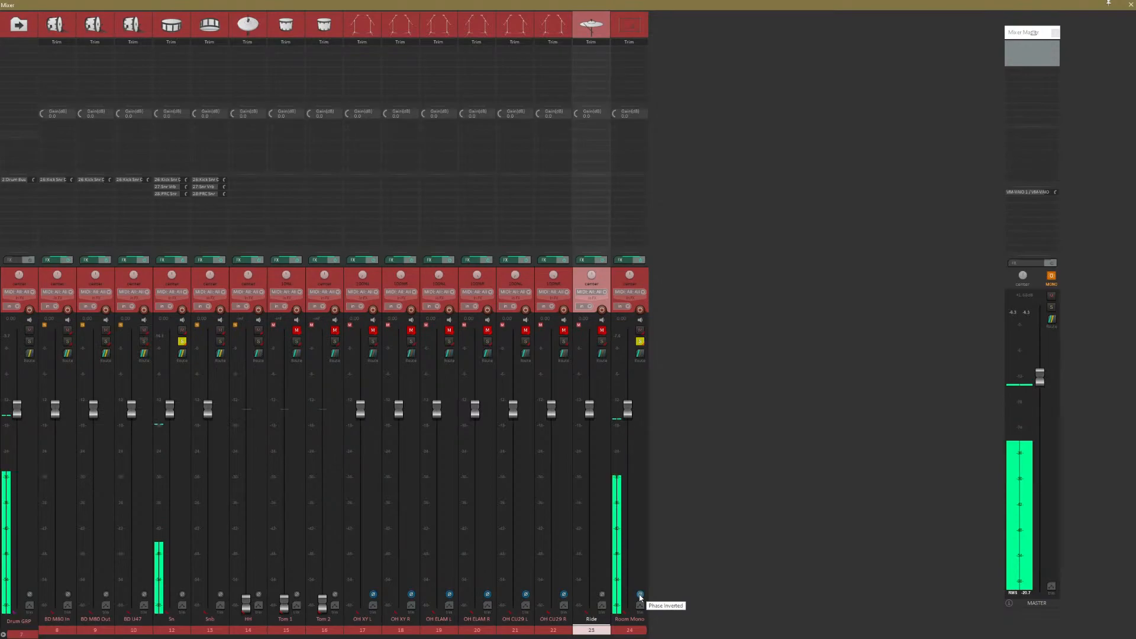
left_click(640, 596)
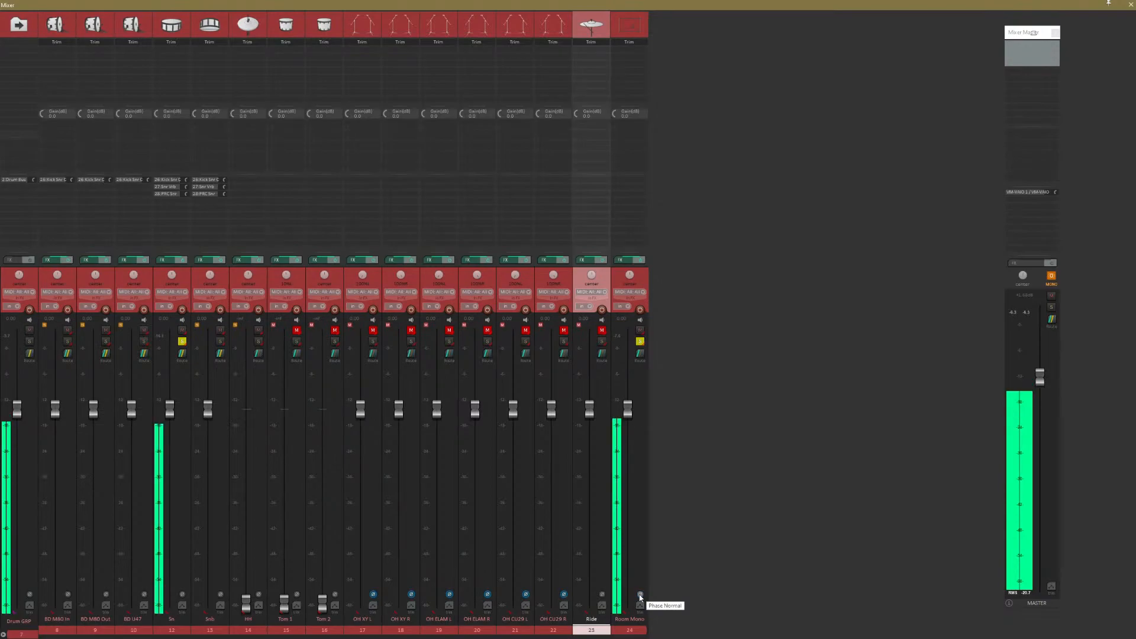
Pull the Room Mono and Ride faders all the way down, unsolo Room Mono and mute both tracks.
left_click_drag(627, 414, 627, 613)
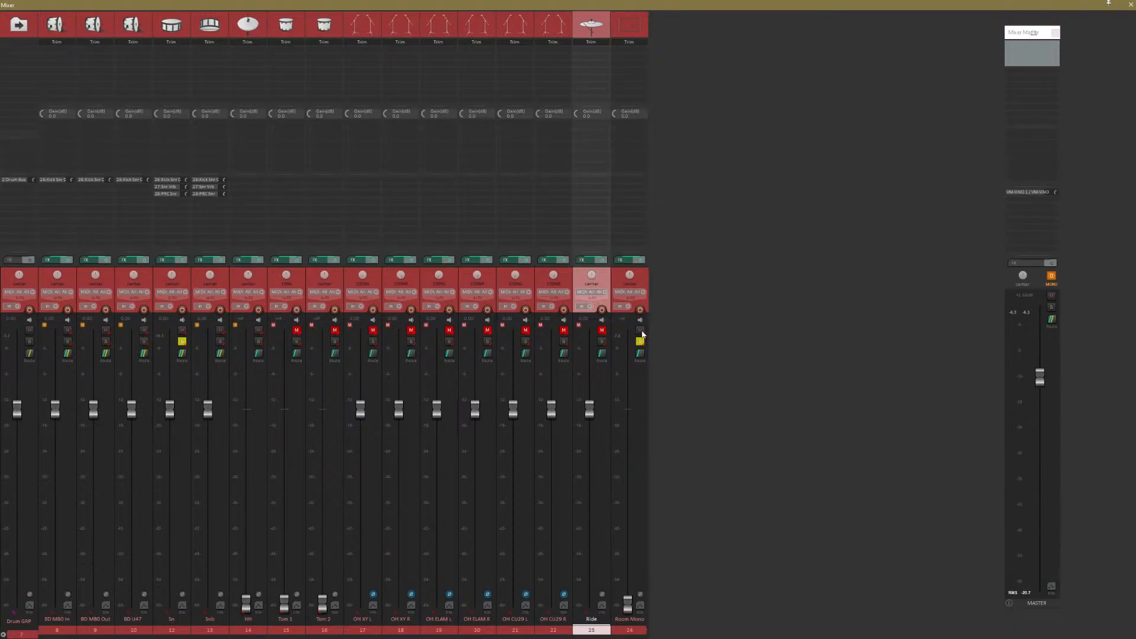
left_click(641, 330)
left_click(640, 342)
left_click_drag(590, 409, 589, 603)
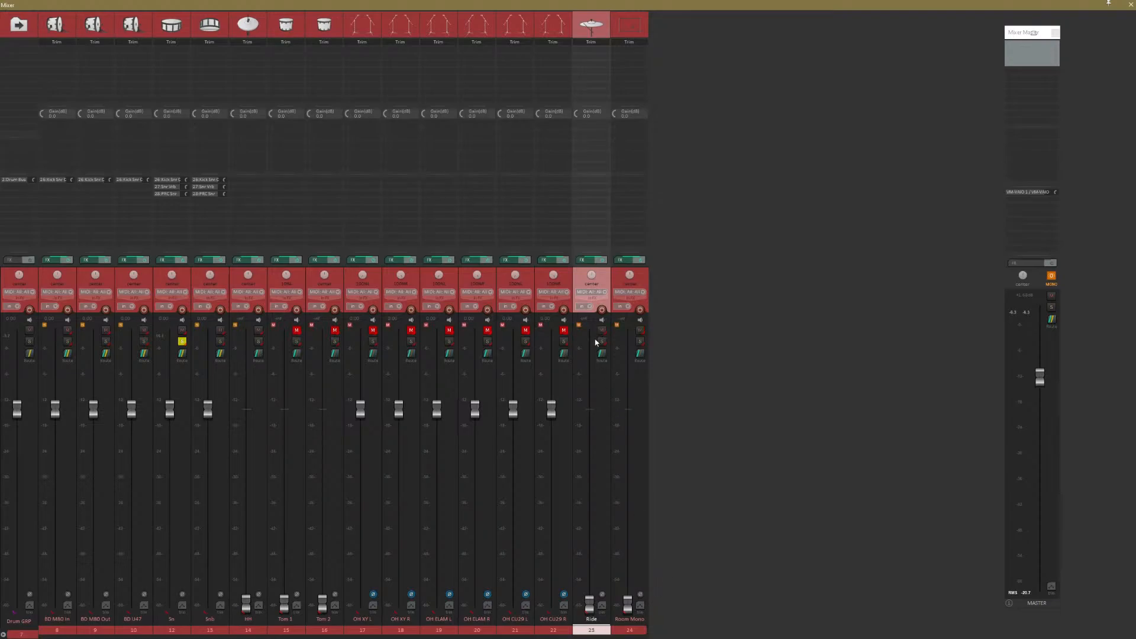
left_click(600, 329)
left_click(643, 330)
left_click(297, 630)
left_click(319, 629, "shift")
mouse_move(324, 609)
left_mouse_down()
mouse_move(336, 605)
mouse_move(367, 496)
mouse_move(333, 450)
mouse_move(334, 599)
left_mouse_up()
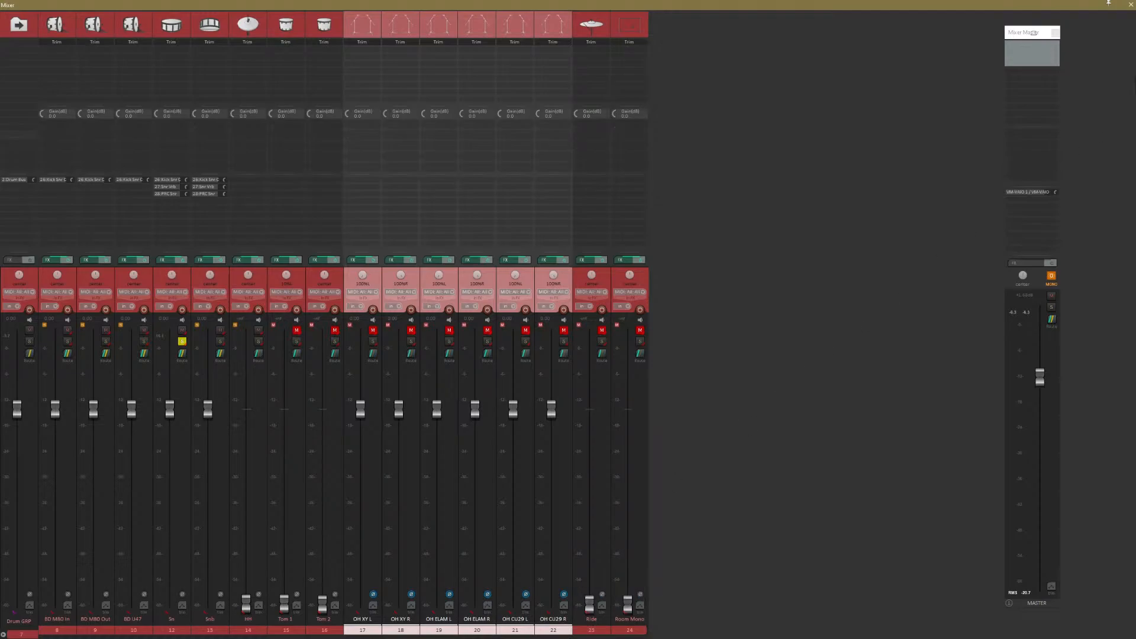
Close the mixer, unsolo the snare top track and unmute both tom tracks in the arrangement.
key("ctrl+m")
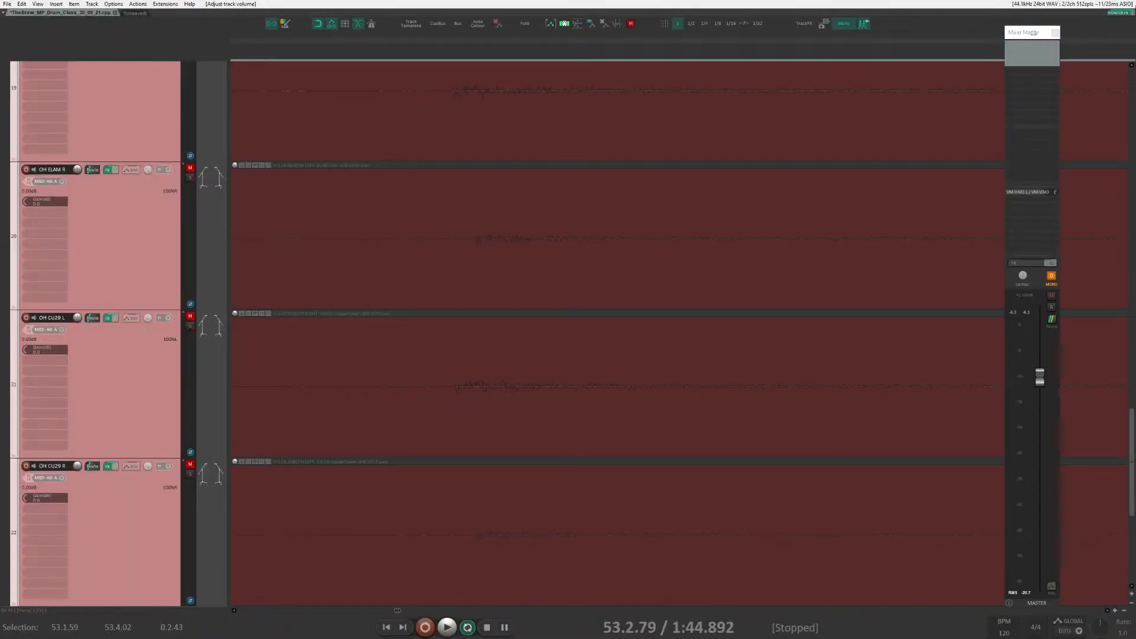
scroll(652, 244, "down", 5)
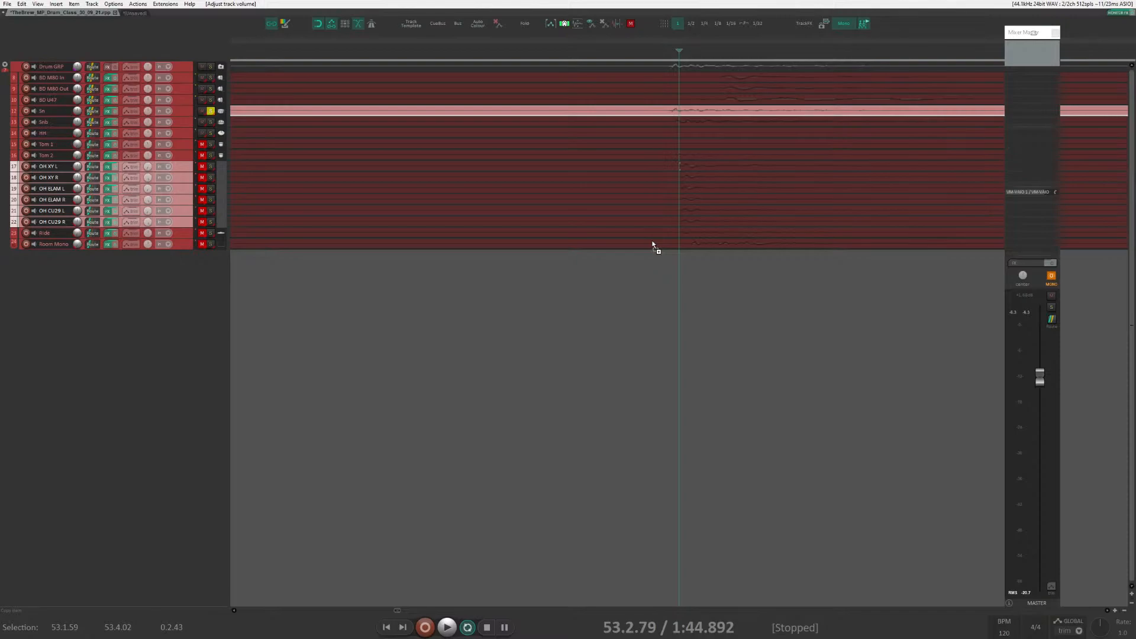
left_click(210, 110)
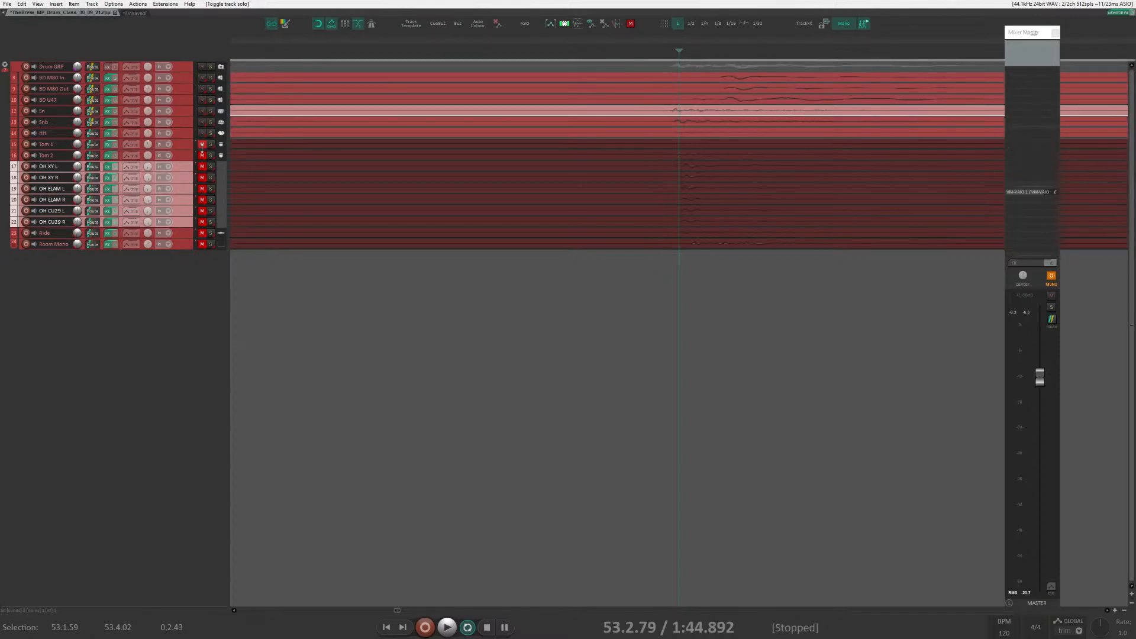
left_click_drag(201, 147, 202, 156)
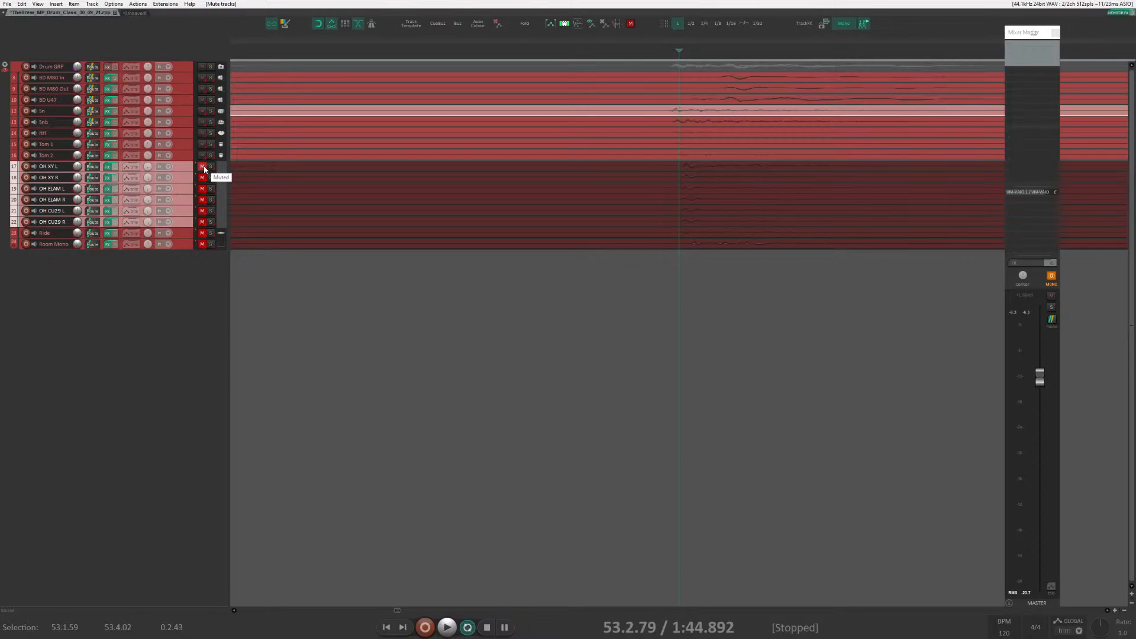
Select the six overhead tracks from OH XY L through OH CU29 R.
left_click(183, 169)
scroll(184, 172, "up", 5)
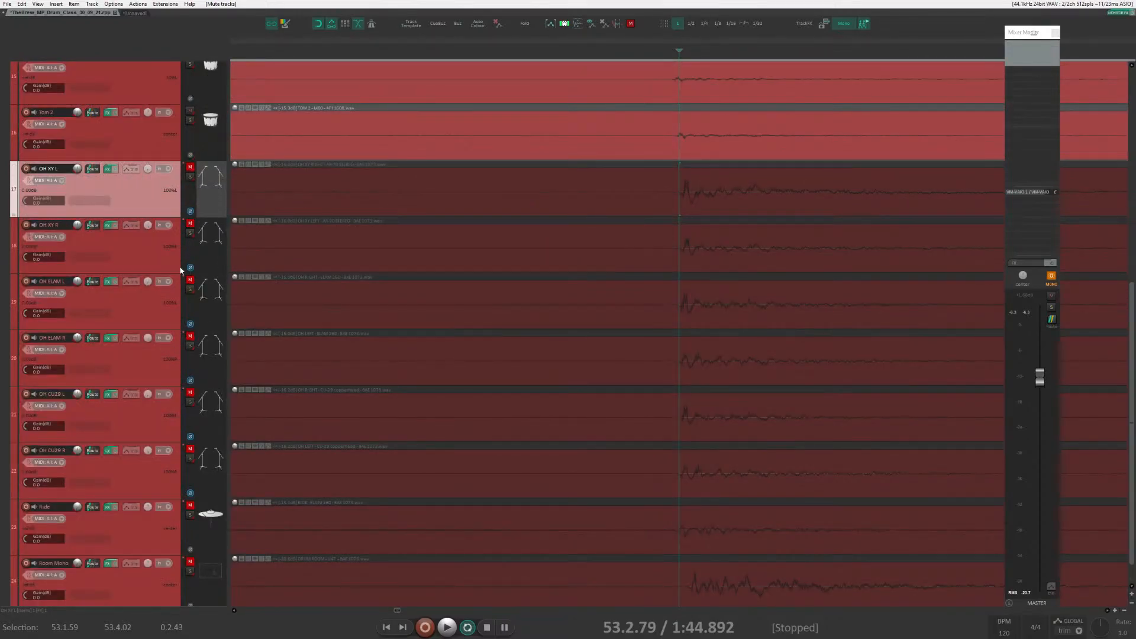
scroll(181, 270, "down", 2)
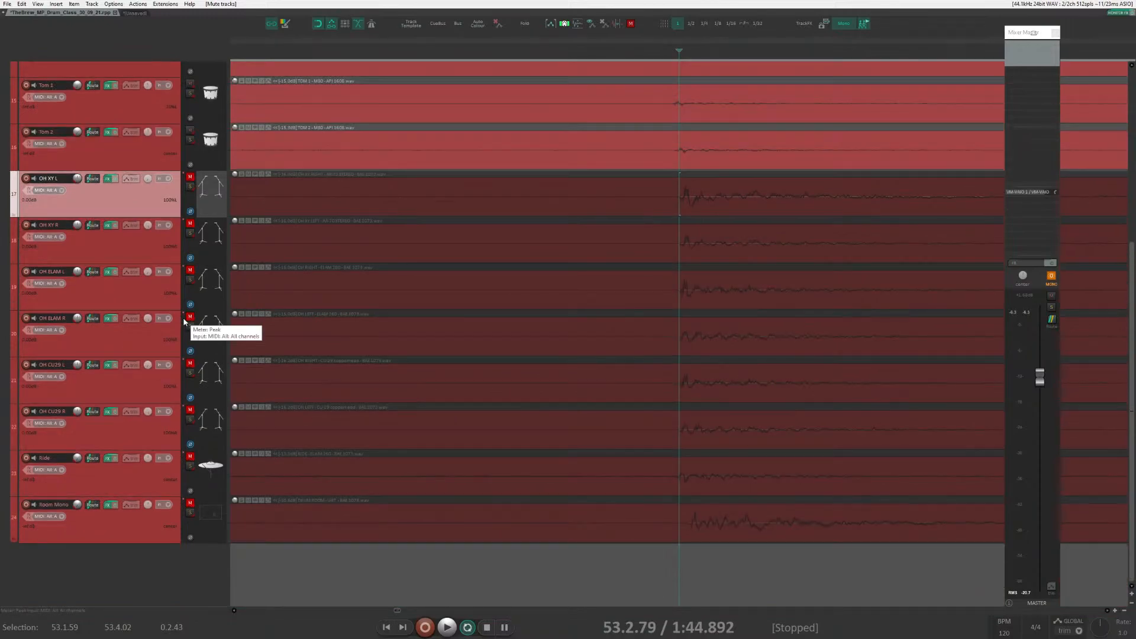
left_click(167, 421, "shift")
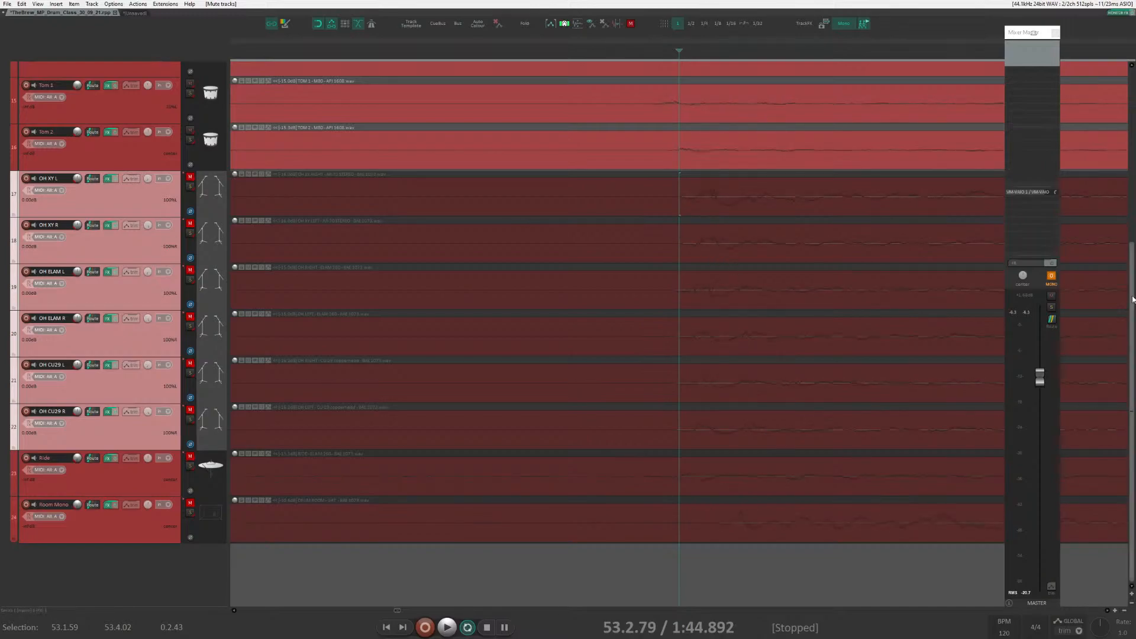
Select the OH XY L recording and compare its transient's timing with the snare and tom waveforms at the edit cursor.
scroll(689, 236, "up", 3)
scroll(776, 303, "up", 1)
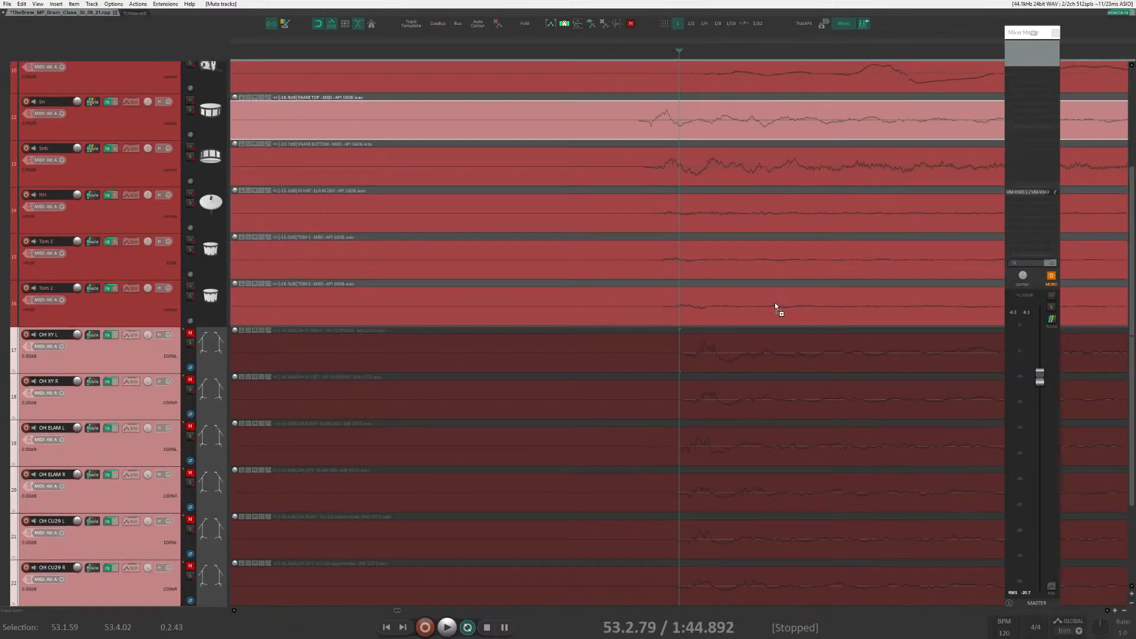
scroll(775, 303, "up", 3)
left_click(711, 345)
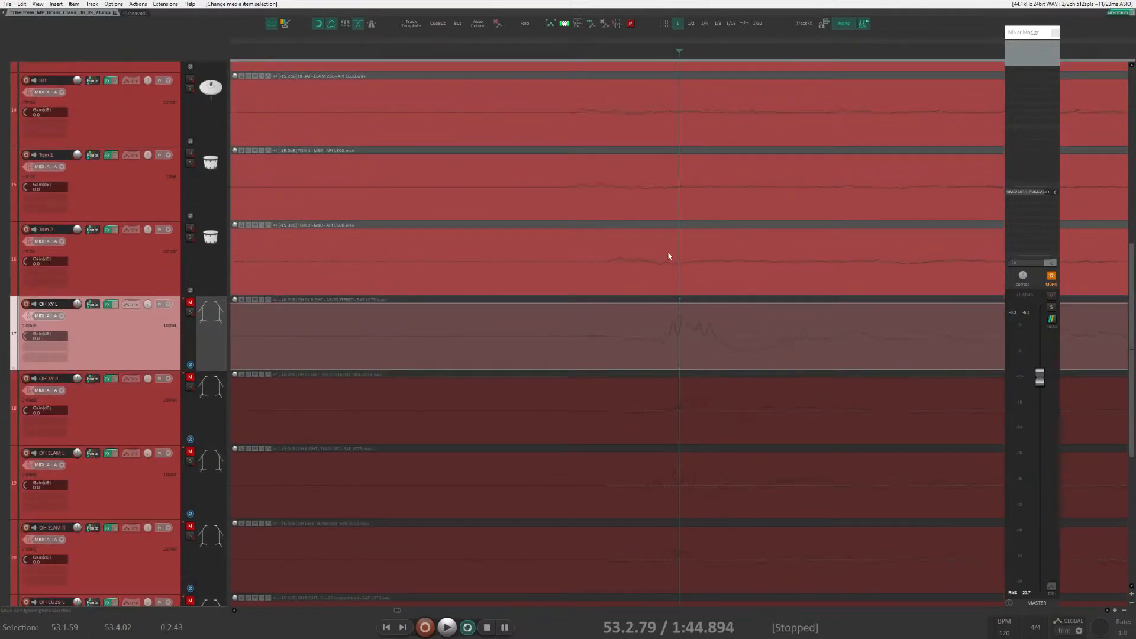
scroll(669, 255, "up", 1)
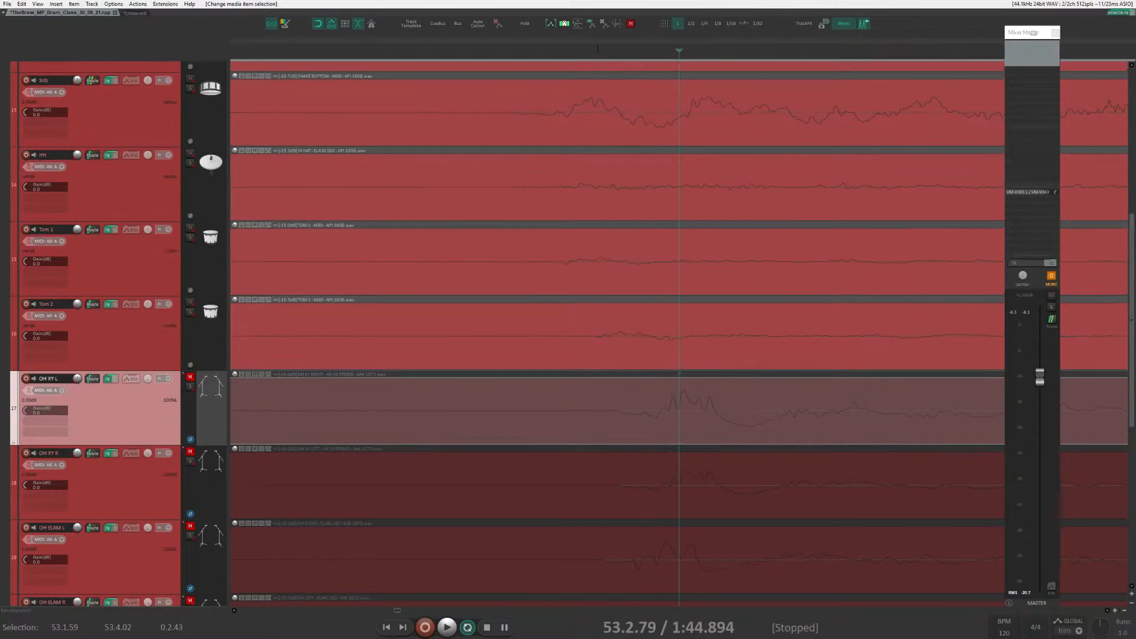
Unmute the OH XY L and OH XY R overhead tracks and solo both.
left_click(598, 48)
left_click(190, 377)
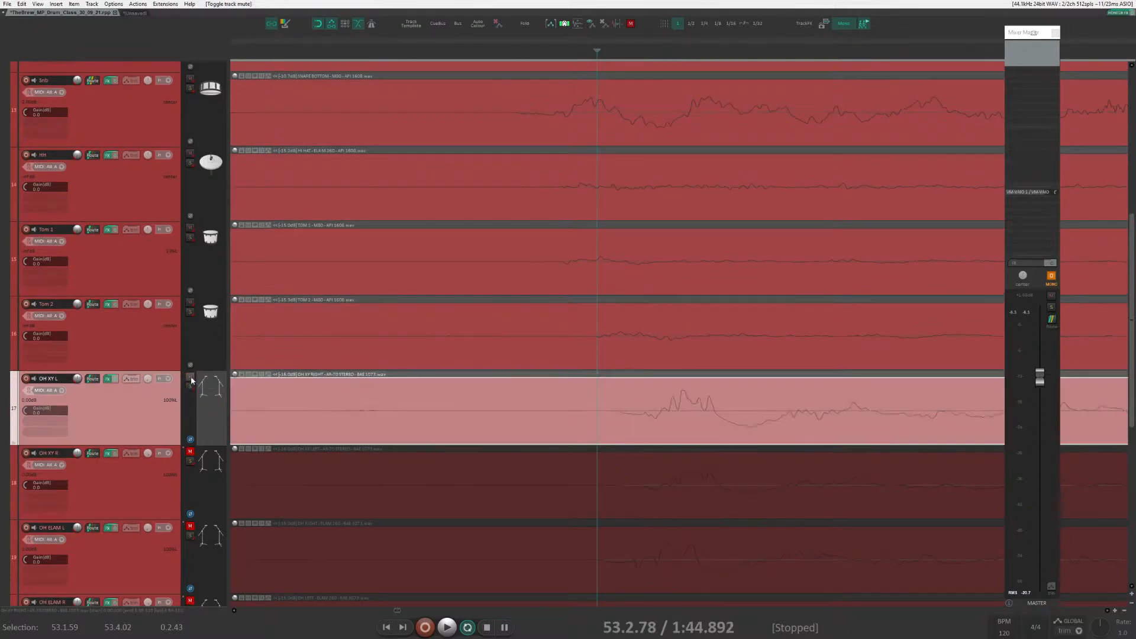
left_click(190, 451)
left_click(190, 461)
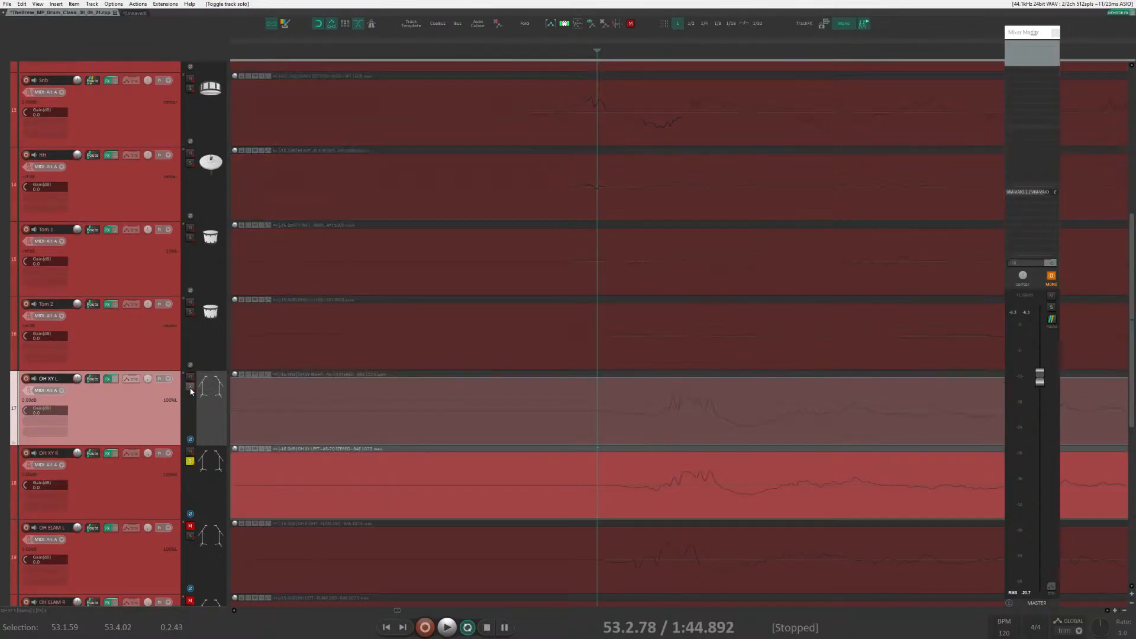
left_click(190, 386)
Move the OH XY L and R tracks directly below the snare top track (Sn) and solo the snare top too.
left_click(148, 480, "ctrl")
left_click_drag(162, 403, 155, 81)
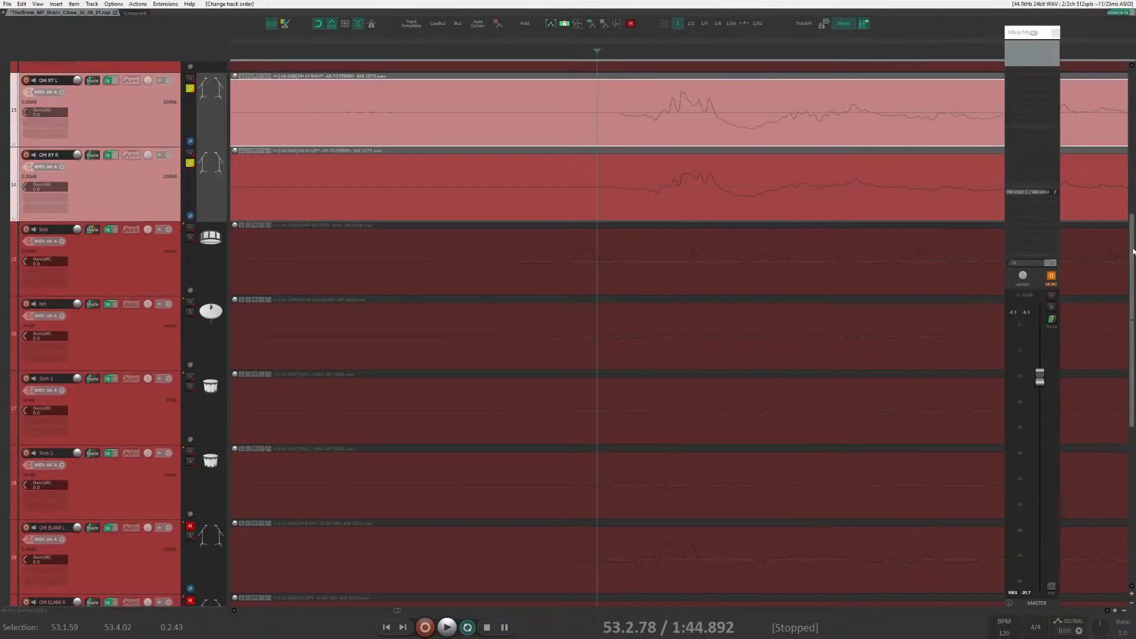
left_click_drag(1131, 302, 1133, 205)
scroll(567, 227, "up", 1)
scroll(567, 228, "up", 1)
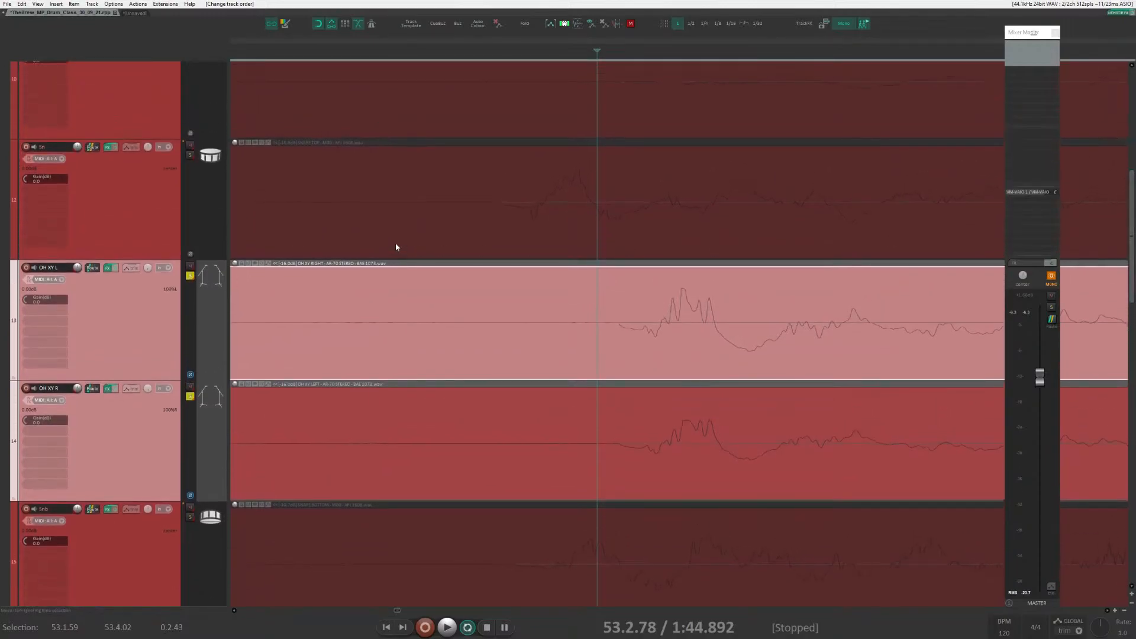
left_click(190, 155)
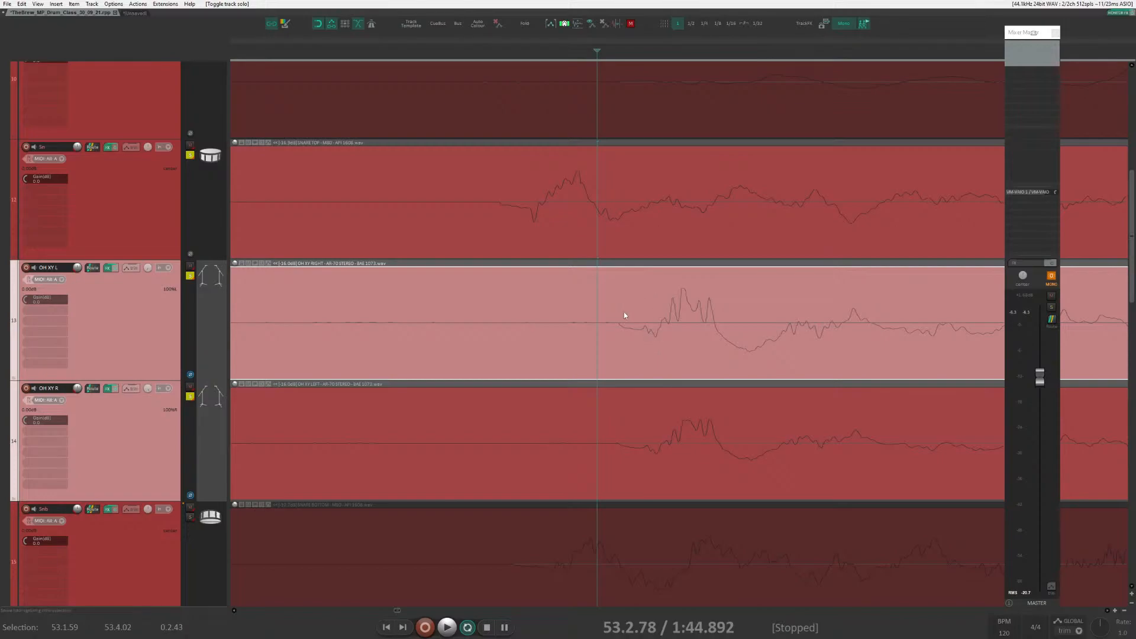
Try slipping the contents of both OH XY items earlier to line up with the snare top hit, and undo the move.
left_click_drag(582, 317, 757, 451)
scroll(765, 451, "up", 2)
left_click_drag(903, 364, 717, 364)
scroll(717, 363, "down", 3)
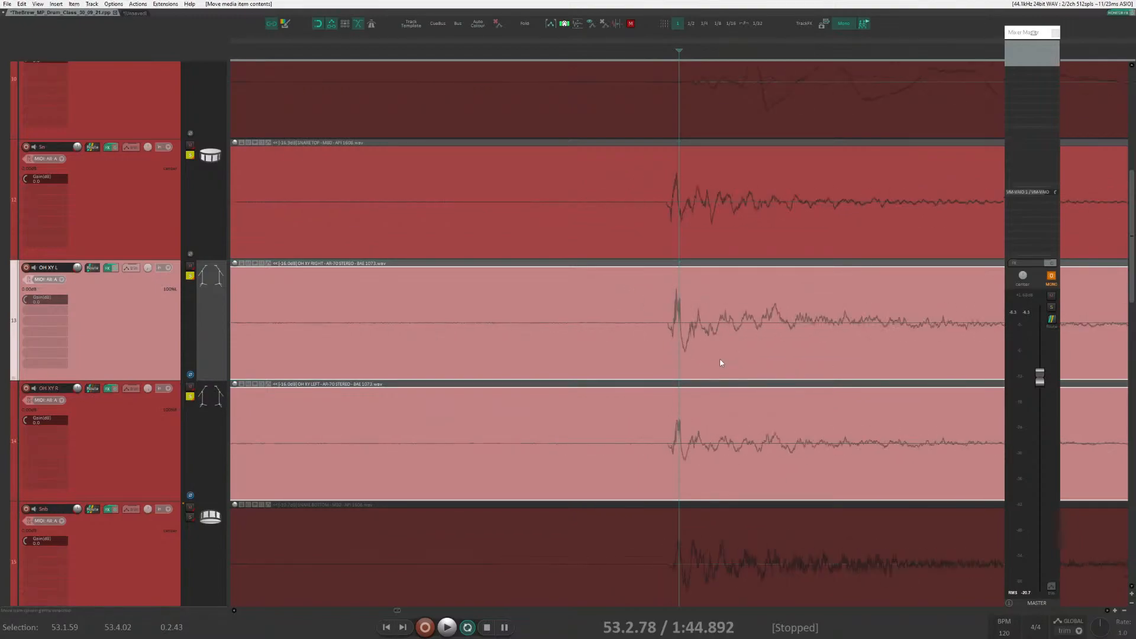
key("ctrl+z")
Play the selected loop with snare top and overheads soloed, and switch off polarity inversion on OH XY L and R.
scroll(825, 221, "up", 3)
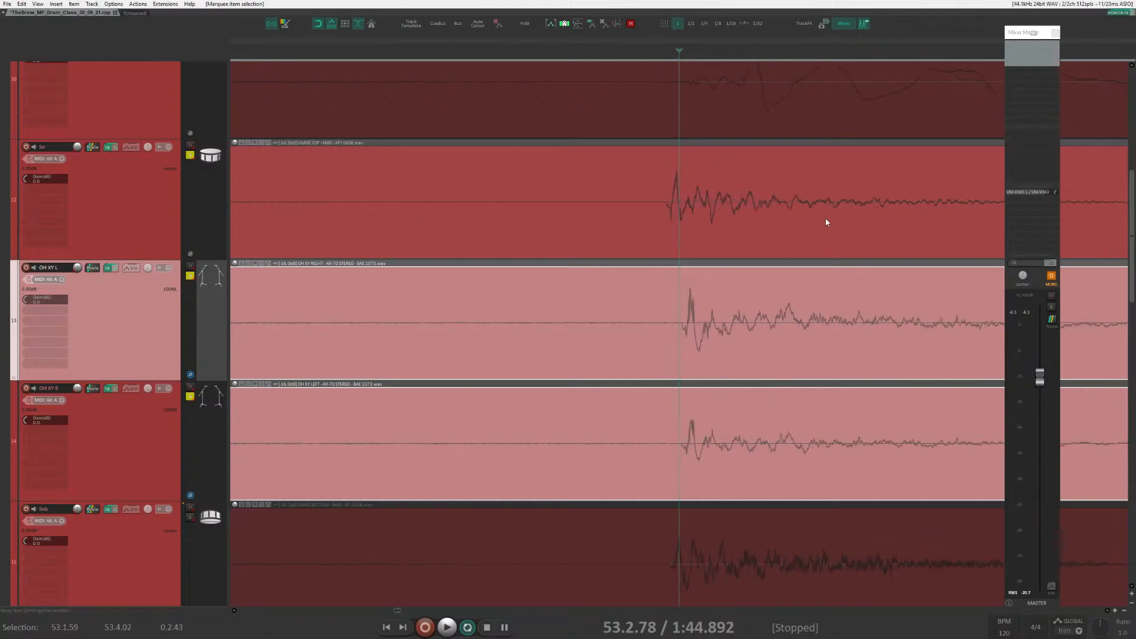
scroll(725, 150, "down", 7)
scroll(682, 111, "down", 2)
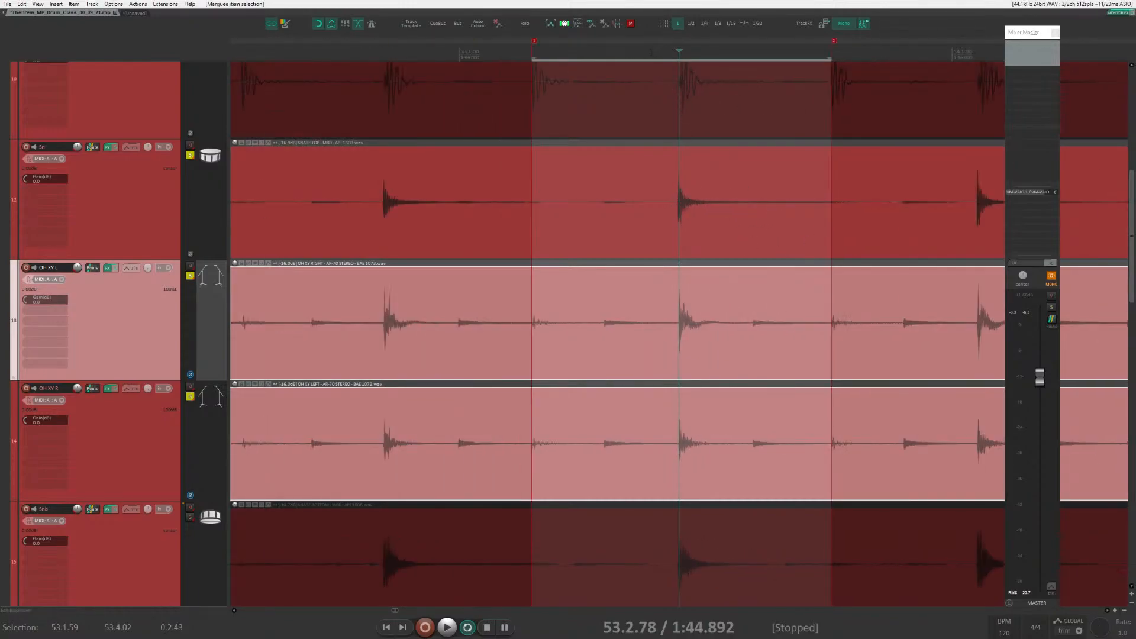
key("space")
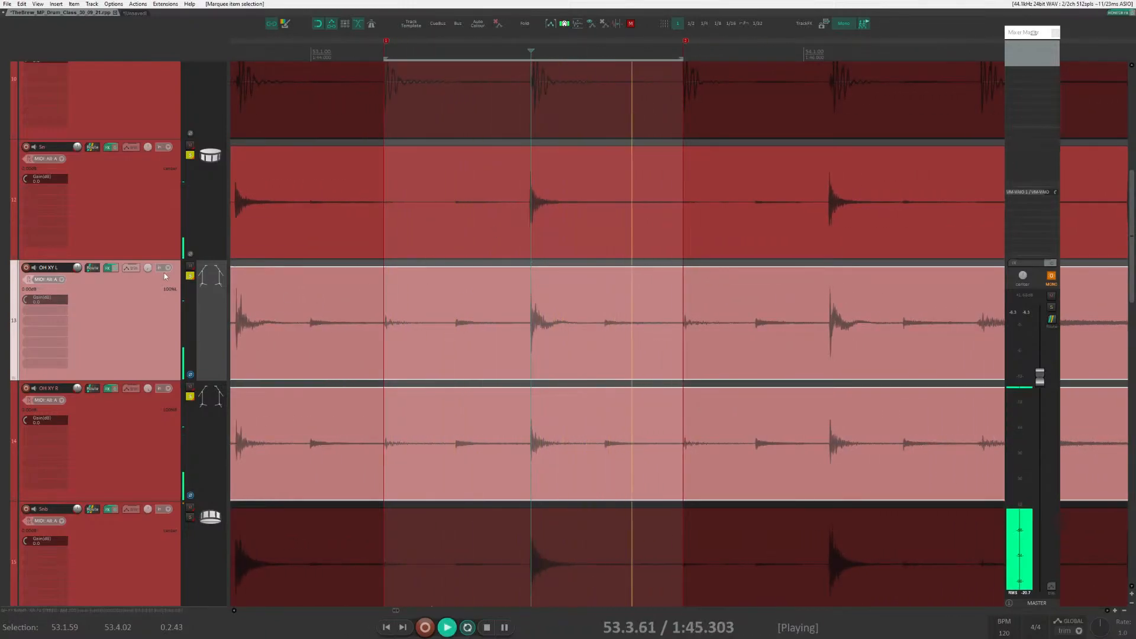
left_click(190, 375)
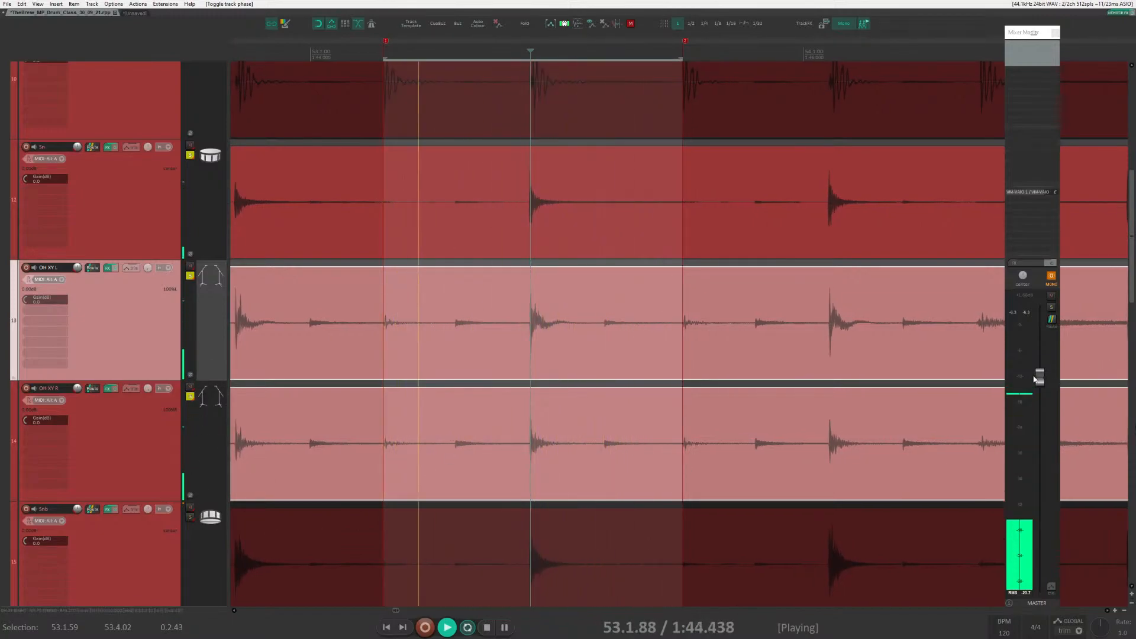
Raise the master volume while auditioning the snare and overhead loop, and stop playback.
left_click_drag(1040, 377, 1042, 350)
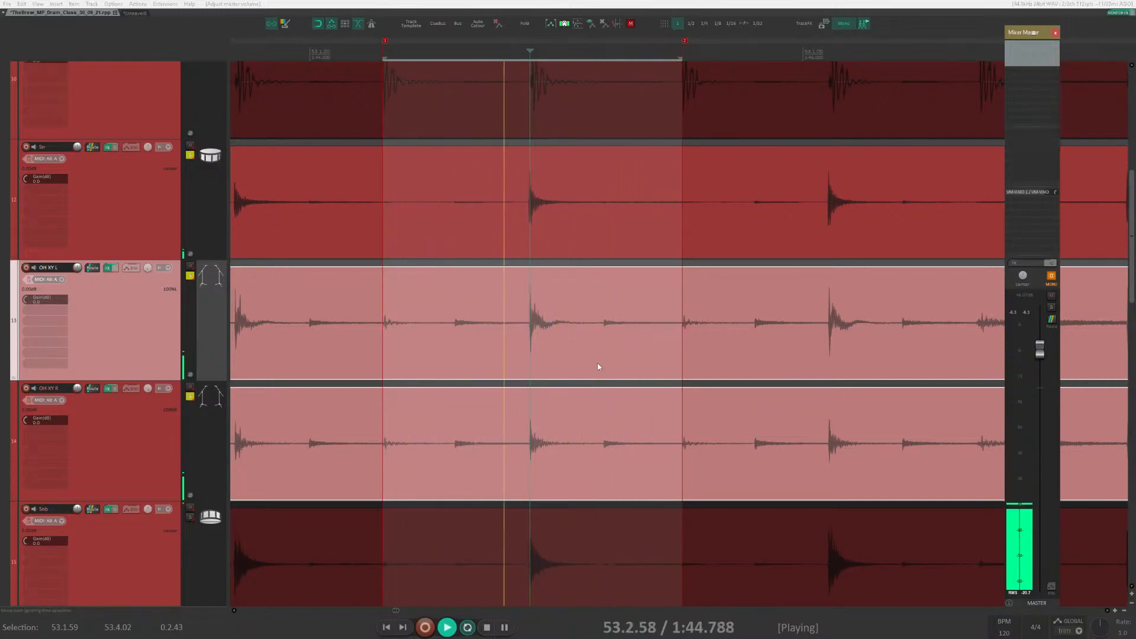
scroll(619, 369, "up", 5)
scroll(633, 371, "down", 4)
key("space")
Try aligning both OH XY items to the snare top by slipping their contents earlier, and audition the loop.
left_click(637, 321)
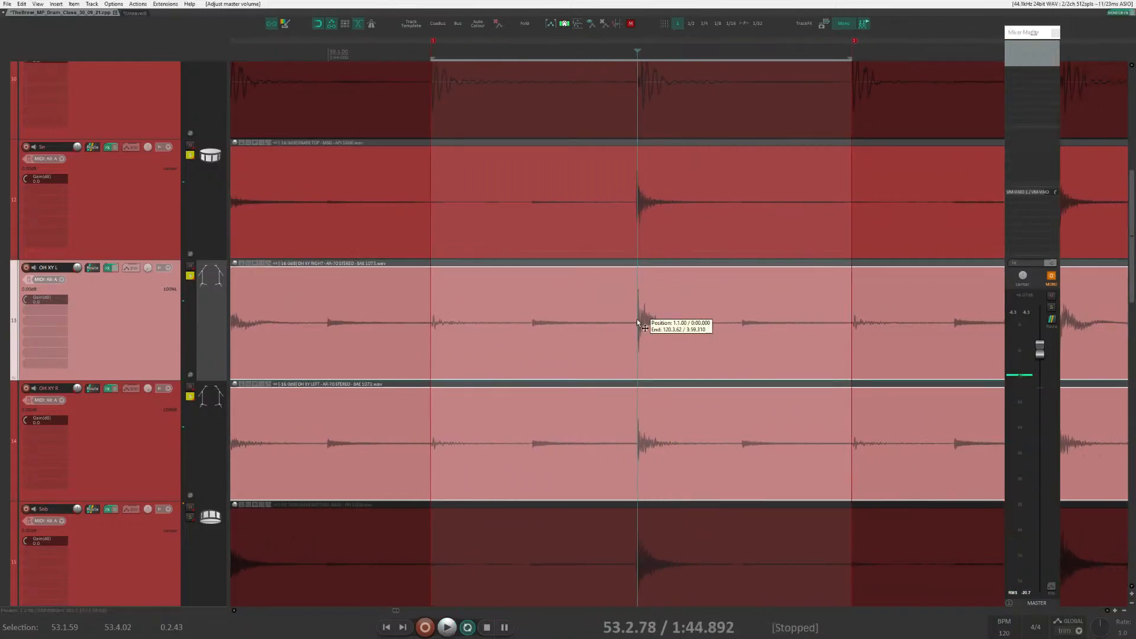
scroll(775, 347, "up", 9)
left_click(850, 409, "ctrl")
left_click_drag(938, 346, 786, 344)
key("space")
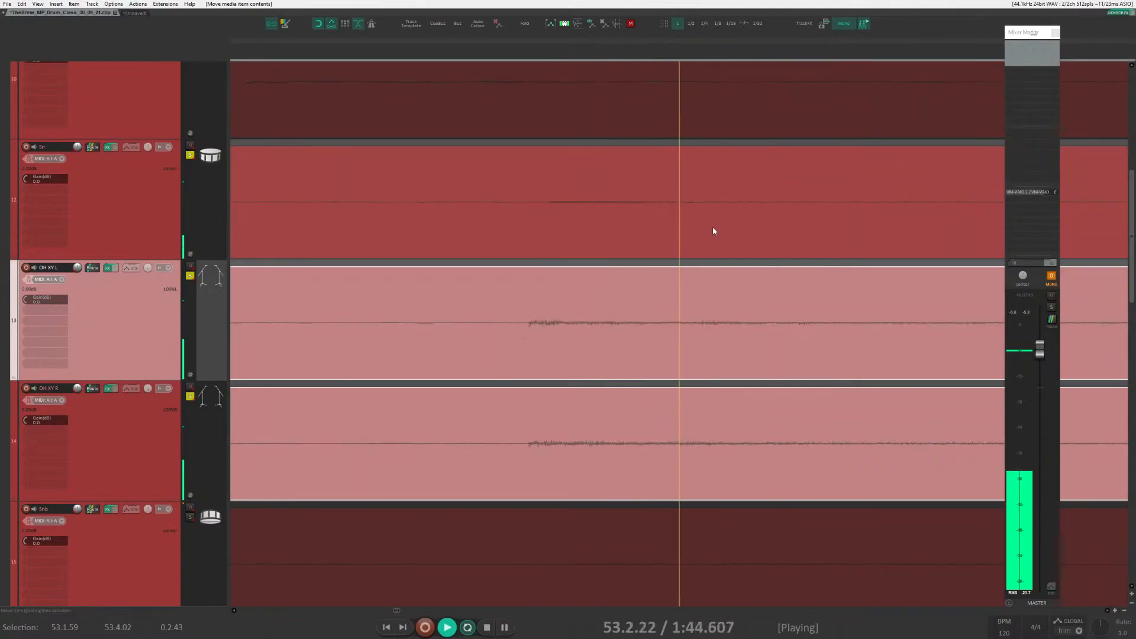
key("space")
scroll(650, 331, "down", 4)
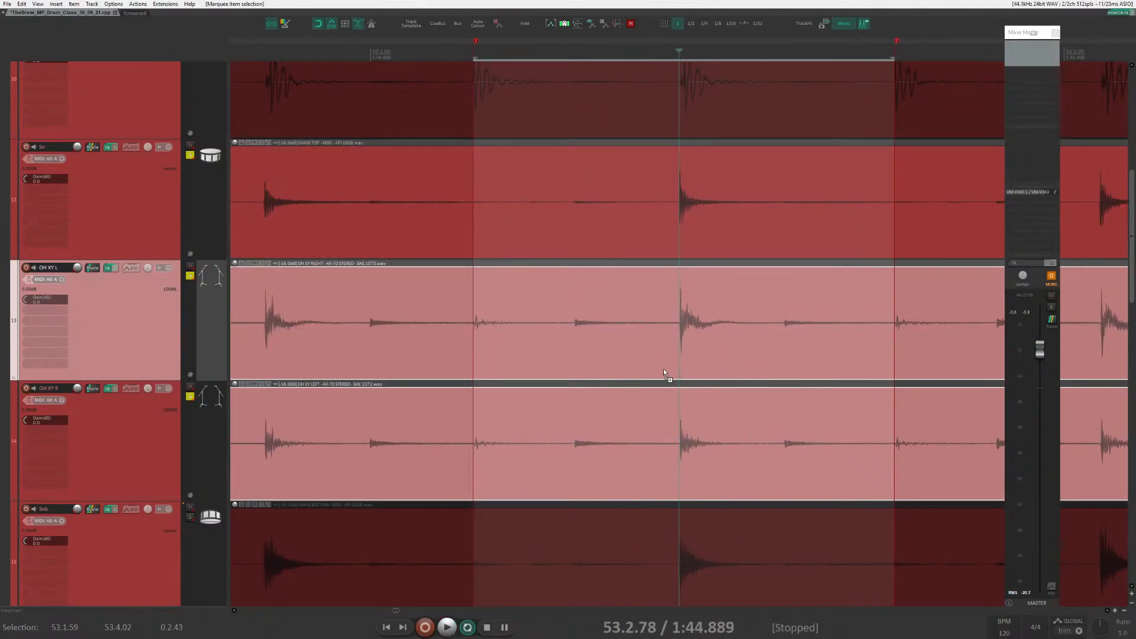
Place the edit cursor on the OH XY L item's snare transient and unsolo the two OH XY tracks and the snare top.
left_click(678, 345)
scroll(681, 340, "up", 1)
scroll(682, 340, "up", 5)
left_click(861, 323)
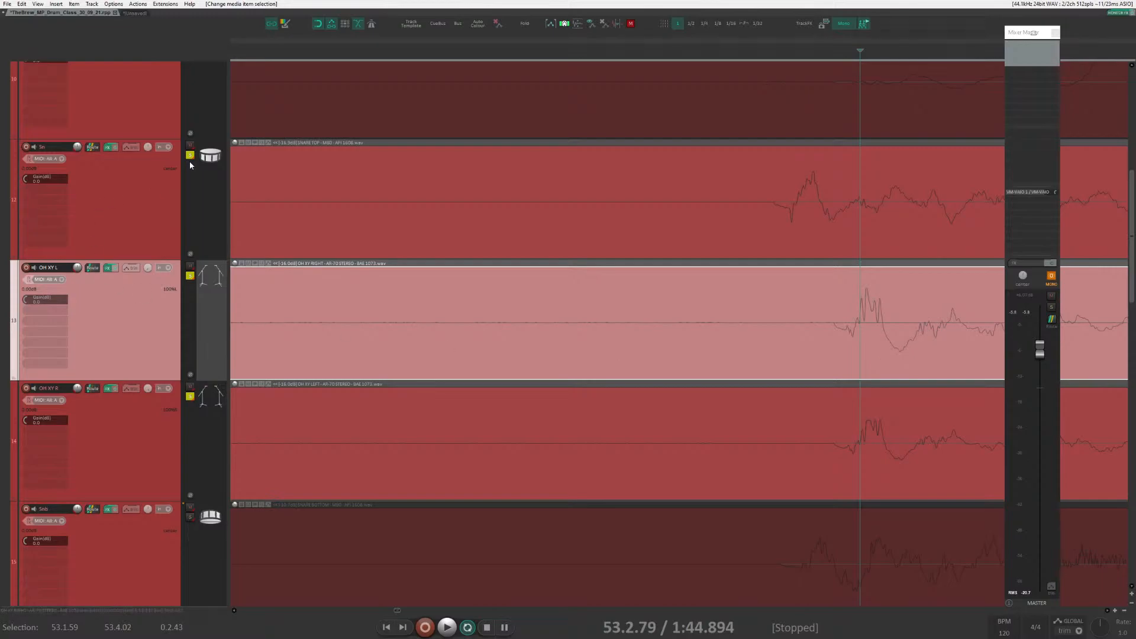
left_click(190, 277)
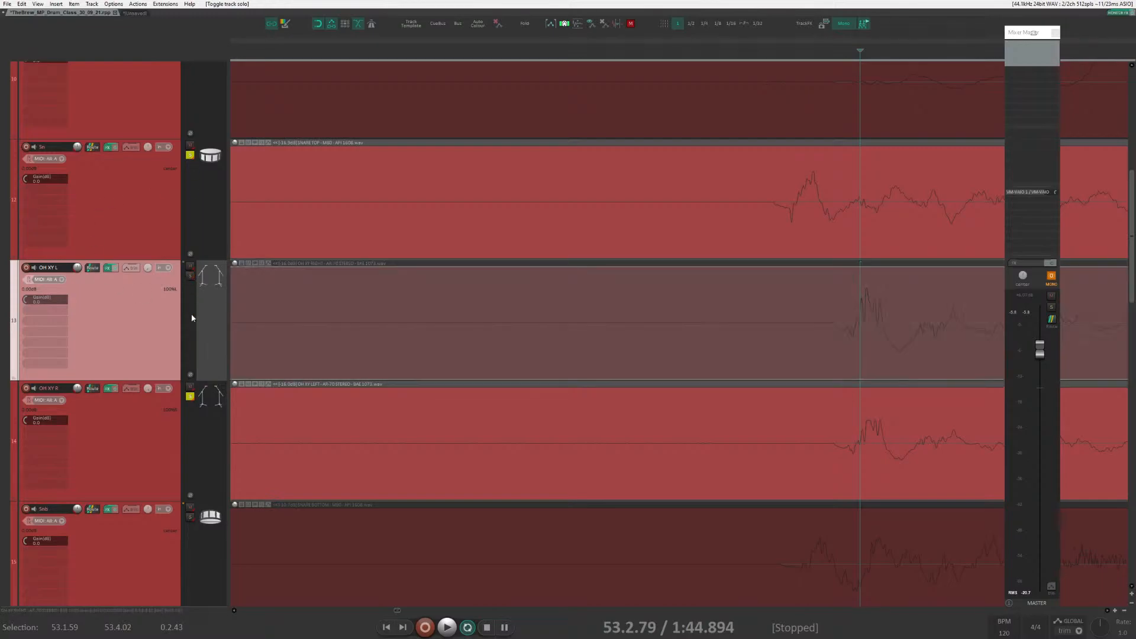
left_click(190, 396)
left_click(190, 155)
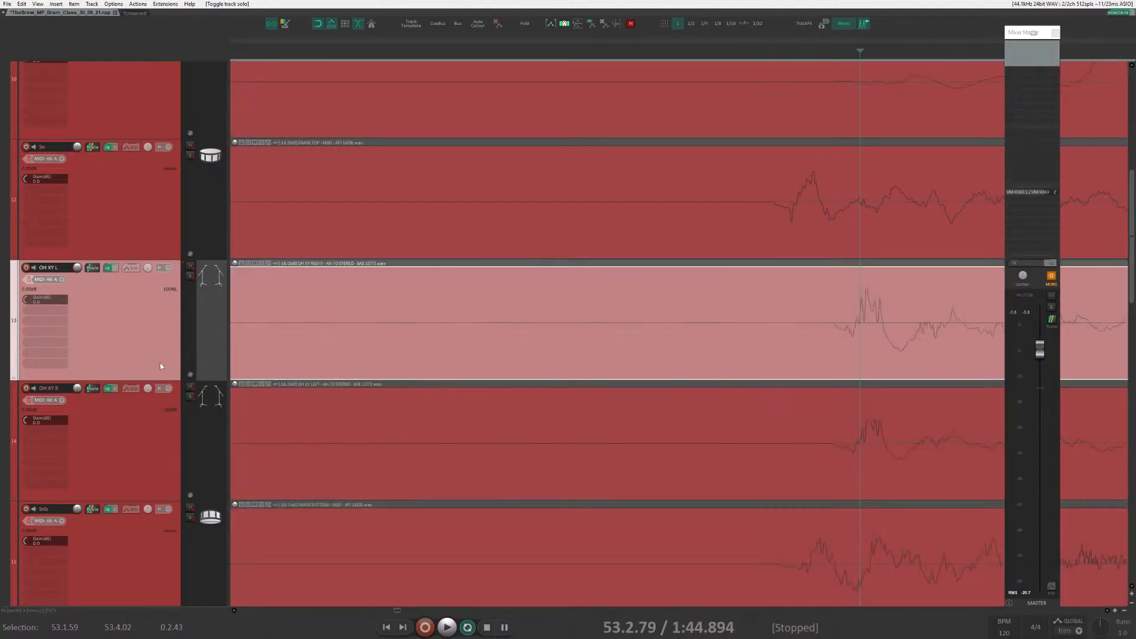
Move the OH XY L and R tracks back between Tom 2 and OH ELAM L, and mute both.
left_click(153, 416, "shift")
left_click_drag(150, 325, 158, 198)
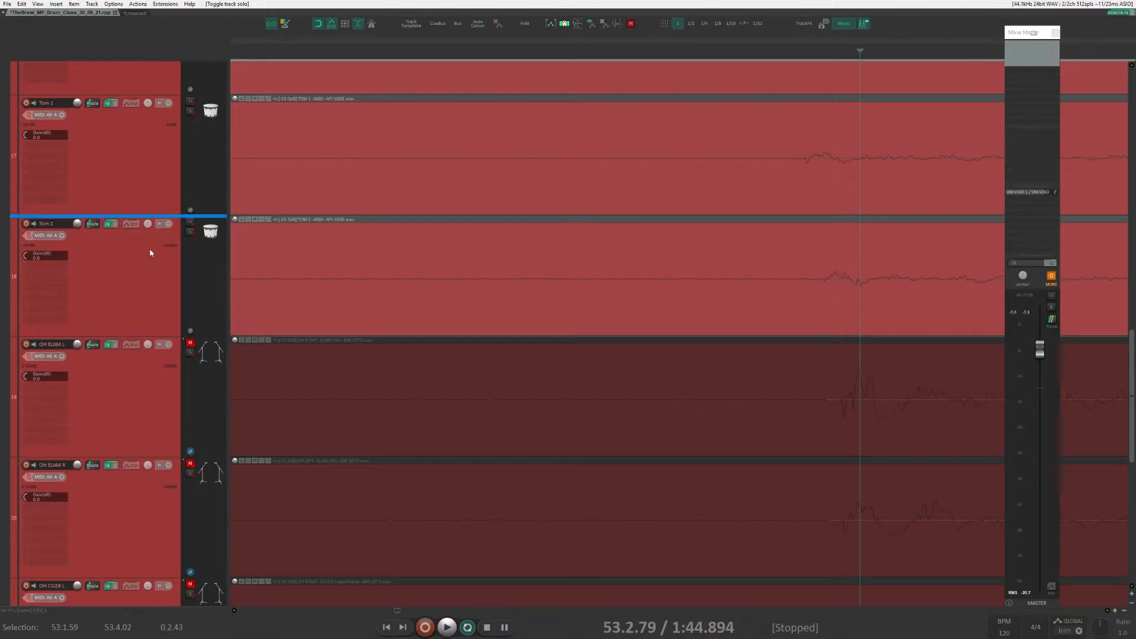
left_click_drag(150, 253, 86, 344)
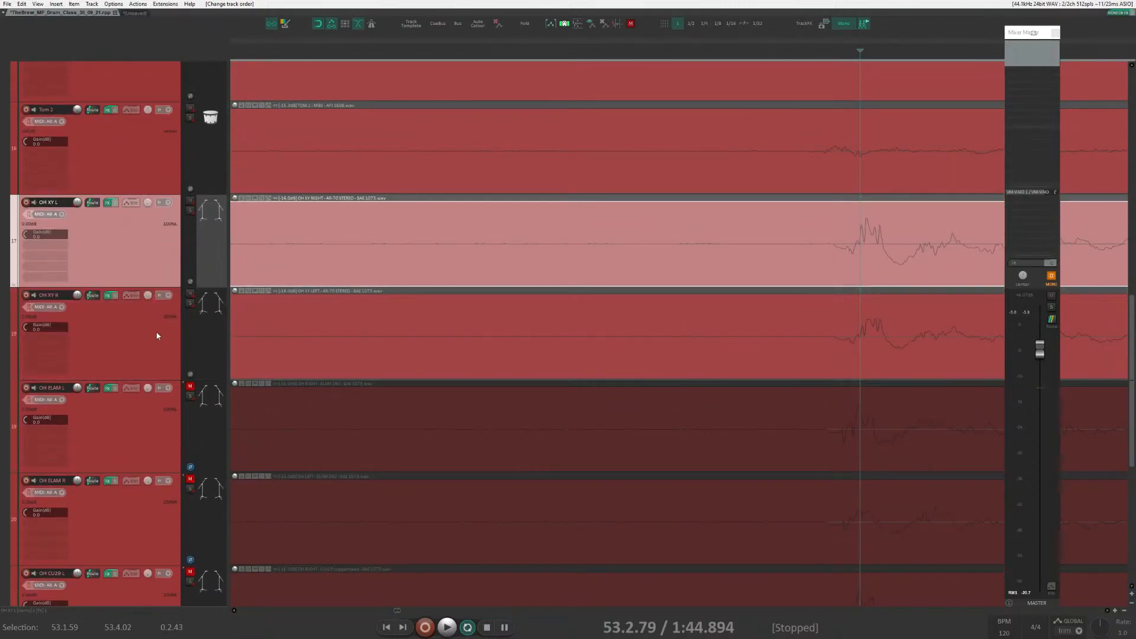
left_click(189, 300)
left_click(190, 293)
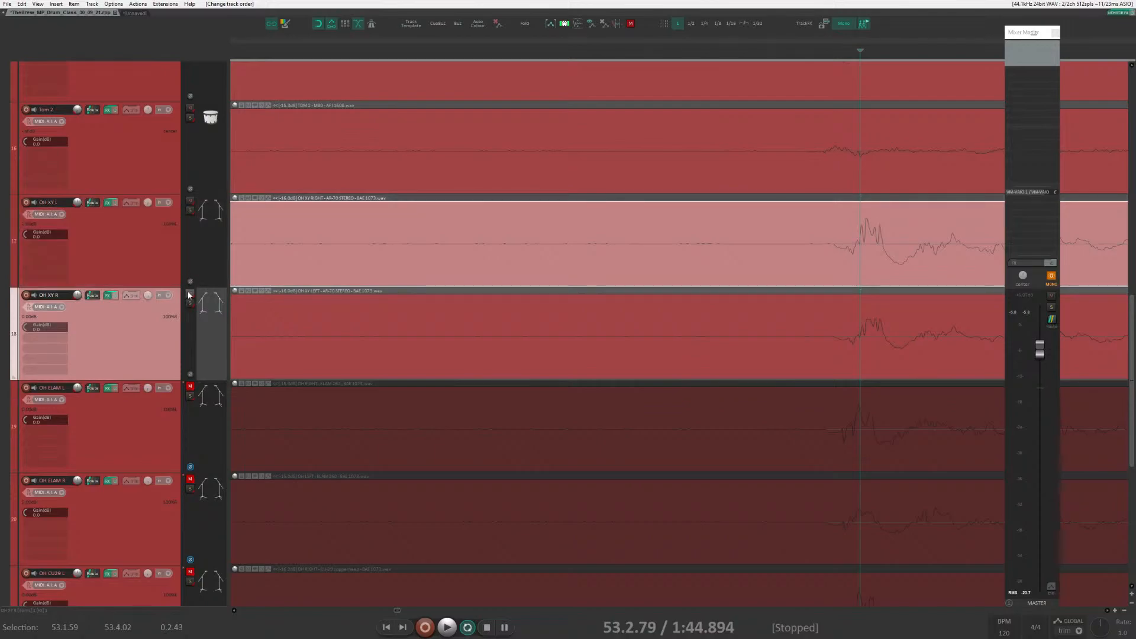
left_click(190, 201)
Invert the polarity of OH XY L and R together, and toggle their mute off and back on.
scroll(896, 331, "right", 3)
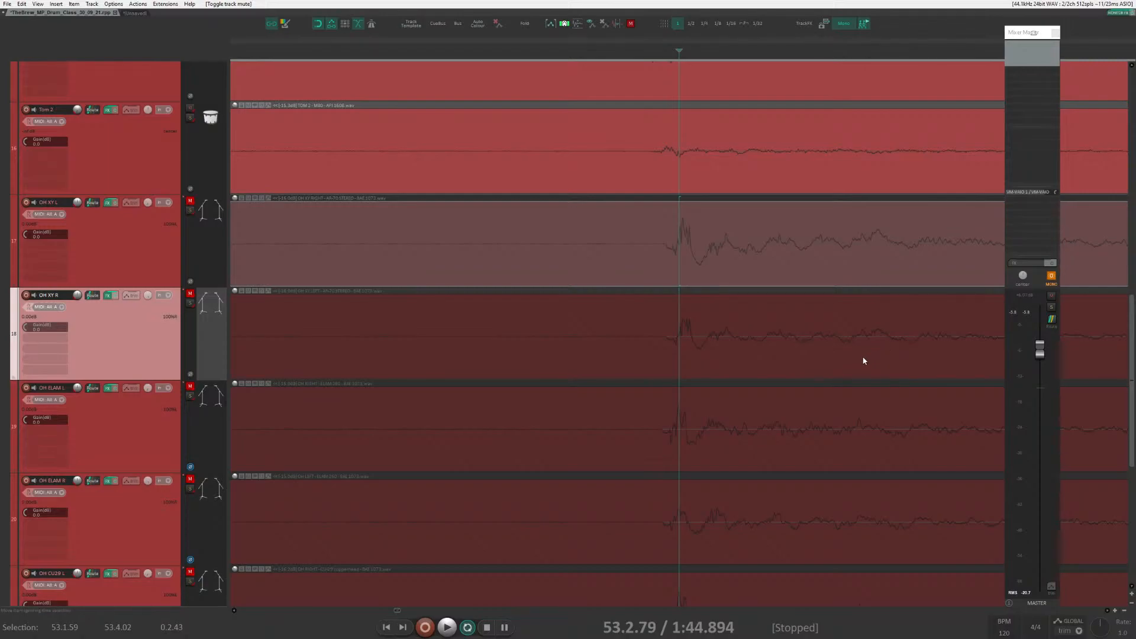
left_click_drag(660, 259, 730, 255)
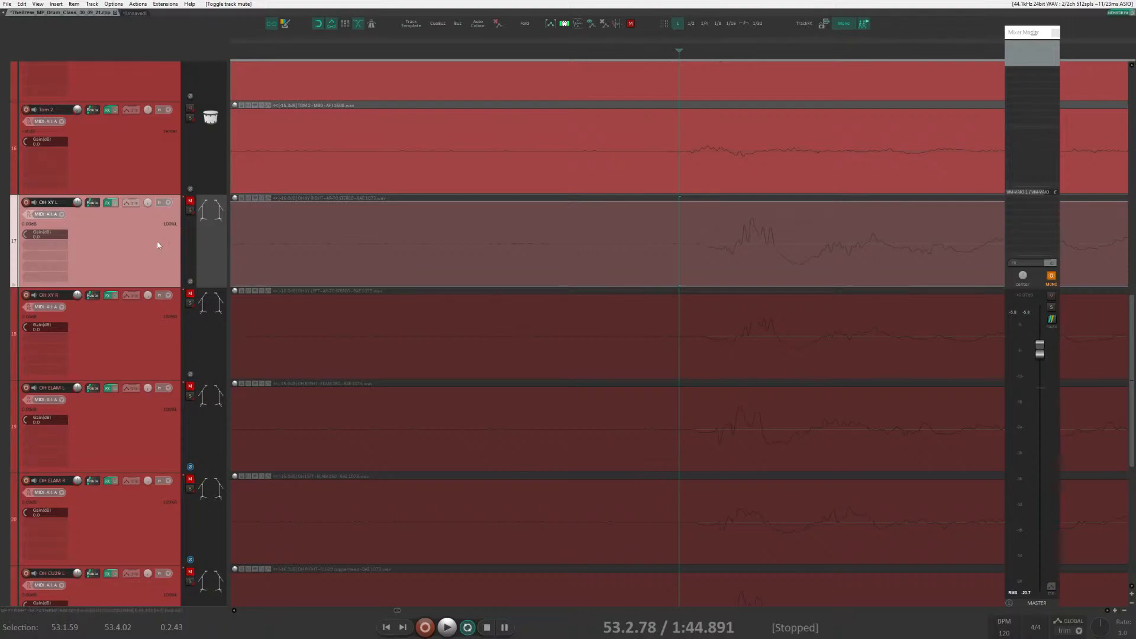
left_click(138, 326, "ctrl")
left_click(190, 375)
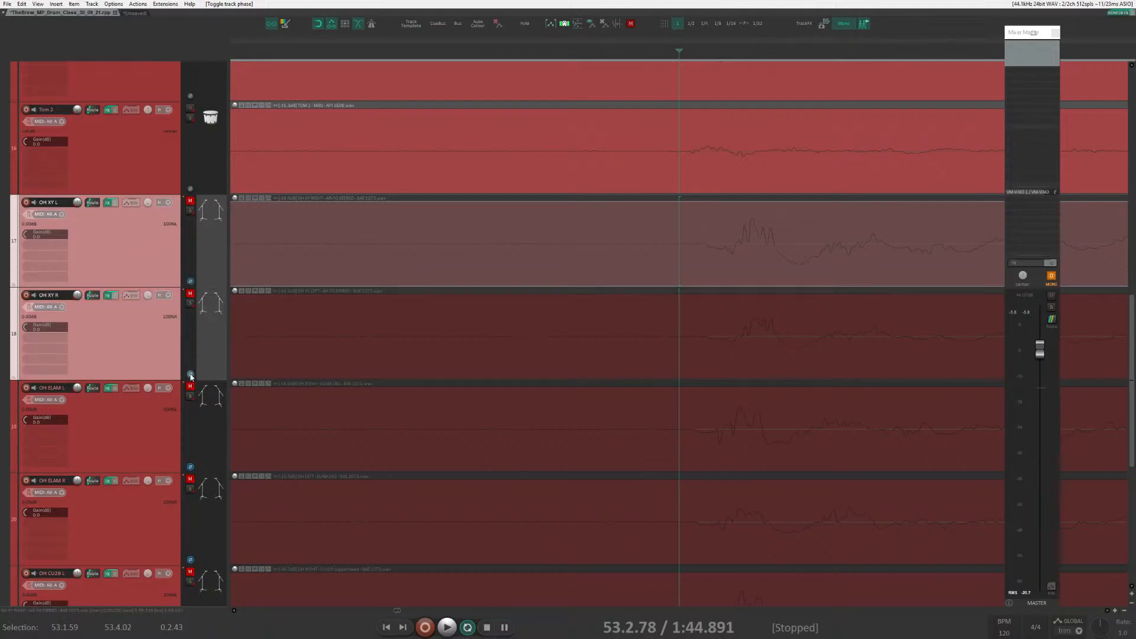
left_click(190, 201)
scroll(677, 364, "down", 2)
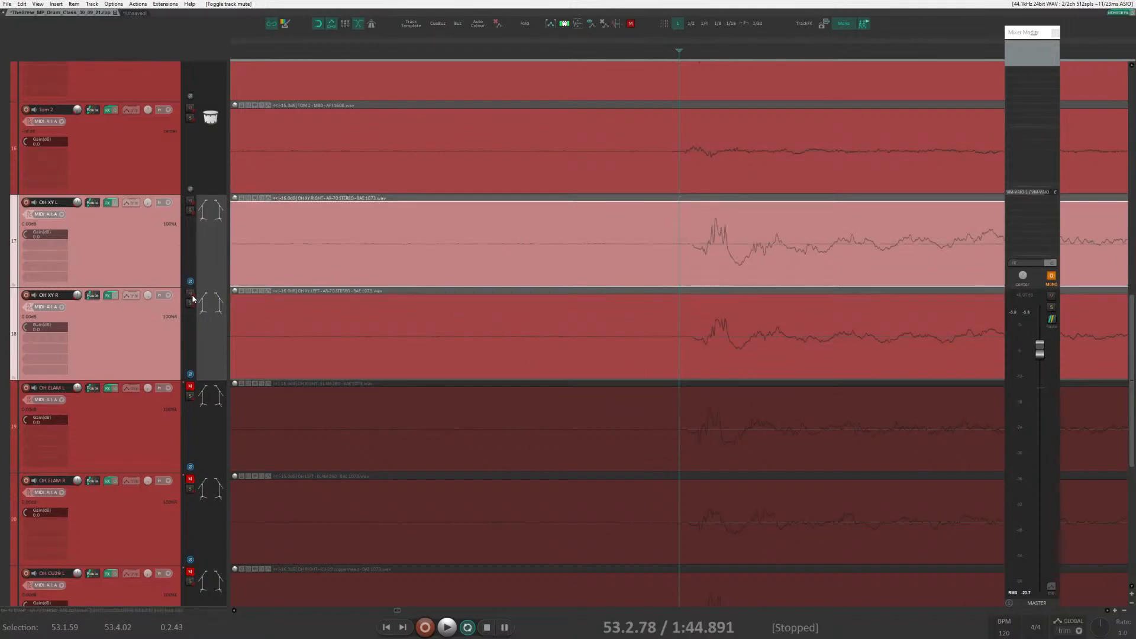
left_click(191, 202)
scroll(672, 333, "down", 2)
scroll(672, 333, "down", 5)
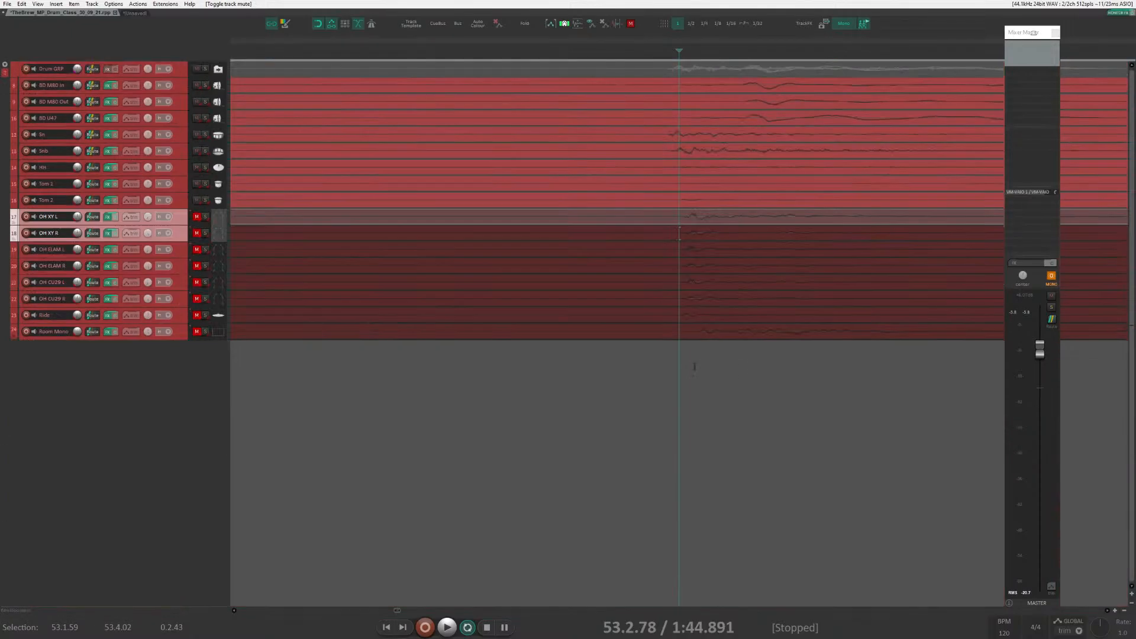
Lower the master volume slightly and shift the floating Mixer Master window aside.
left_click_drag(1040, 356, 1040, 356)
left_click_drag(1031, 31, 1041, 32)
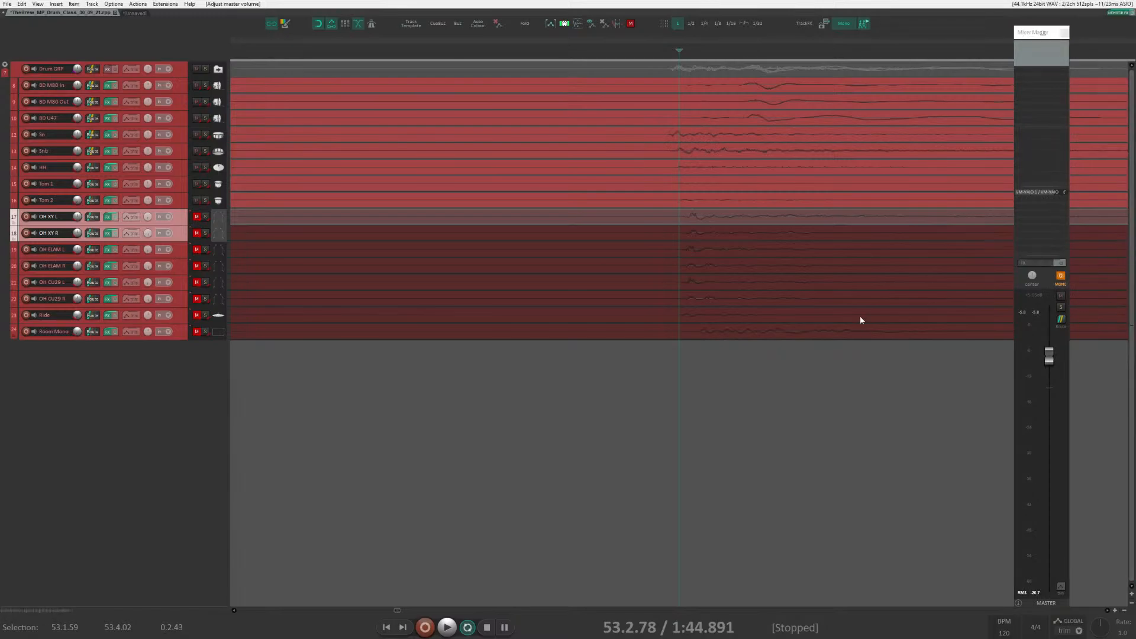
scroll(710, 335, "down", 4)
scroll(672, 367, "up", 3)
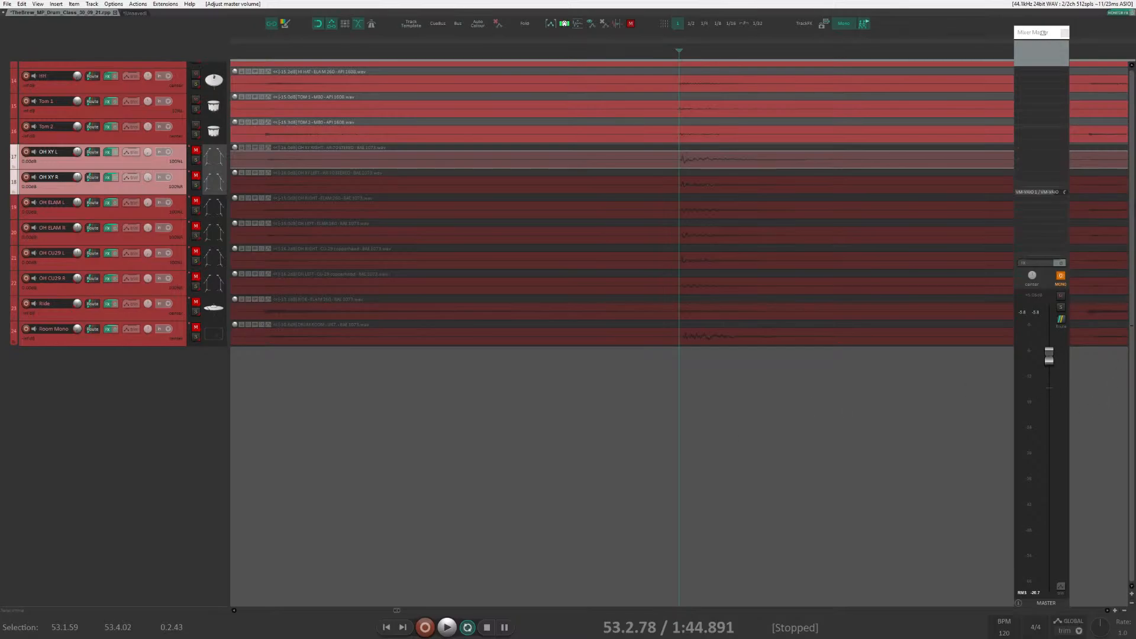
left_click_drag(1028, 36, 1033, 35)
left_click(1132, 273)
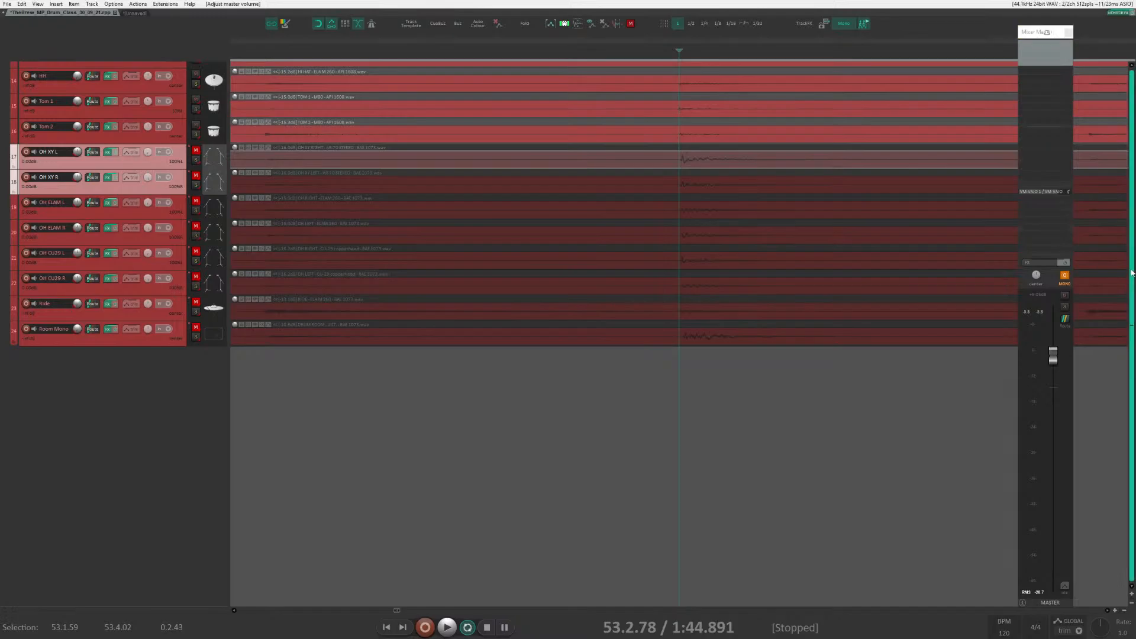
Compare when the snare hit arrives in the close-mic tracks and in the overhead tracks.
scroll(1132, 273, "up", 3)
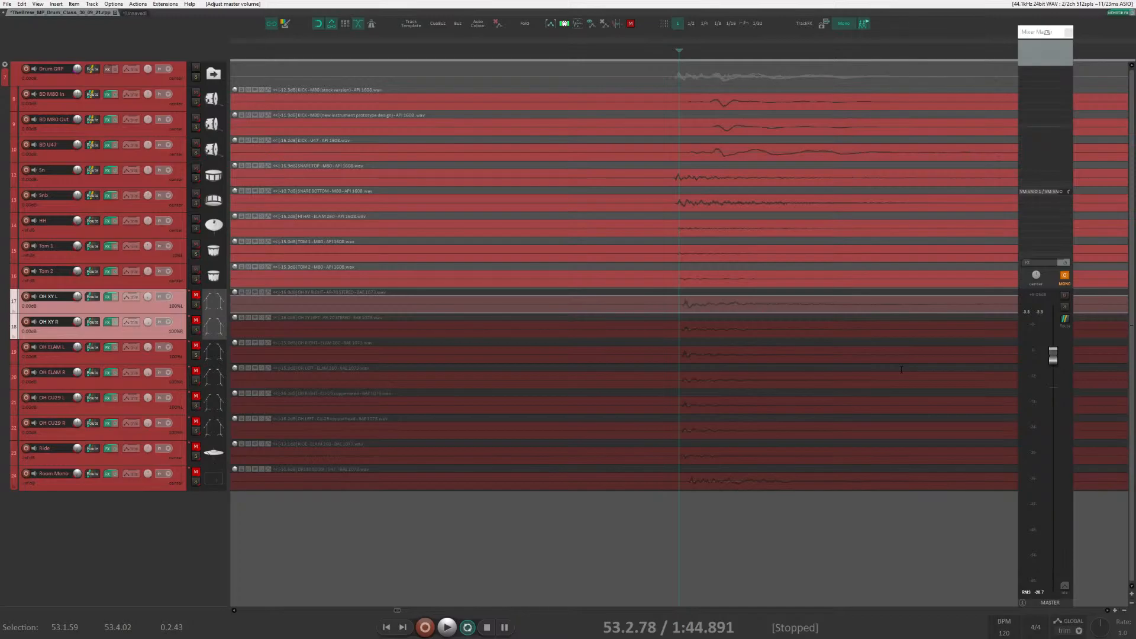
scroll(901, 370, "up", 5)
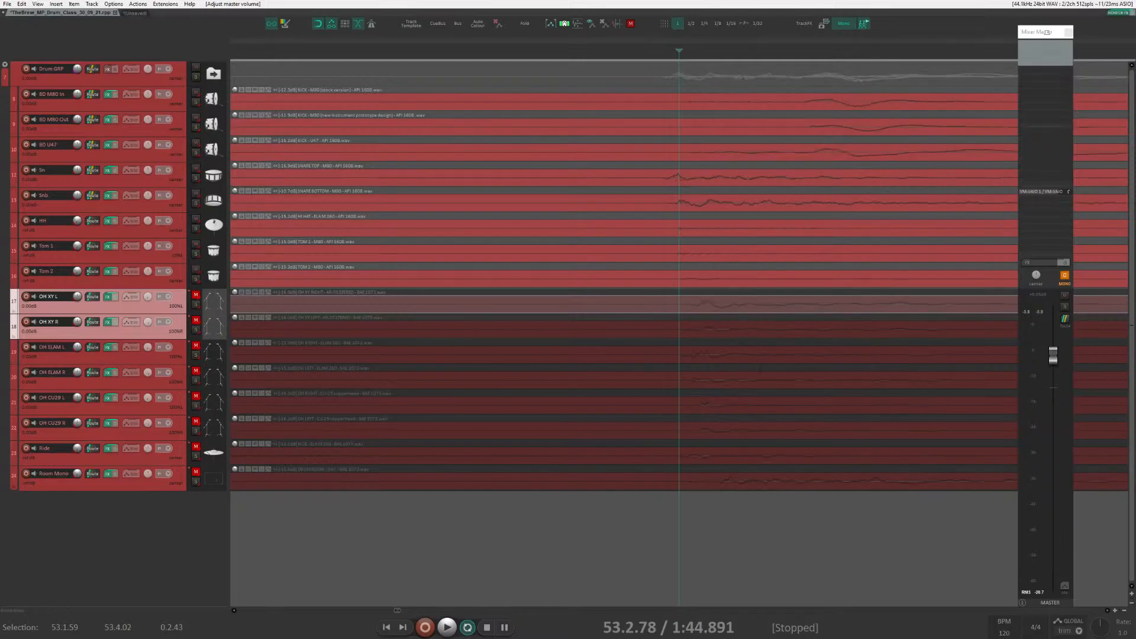
scroll(736, 348, "up", 5)
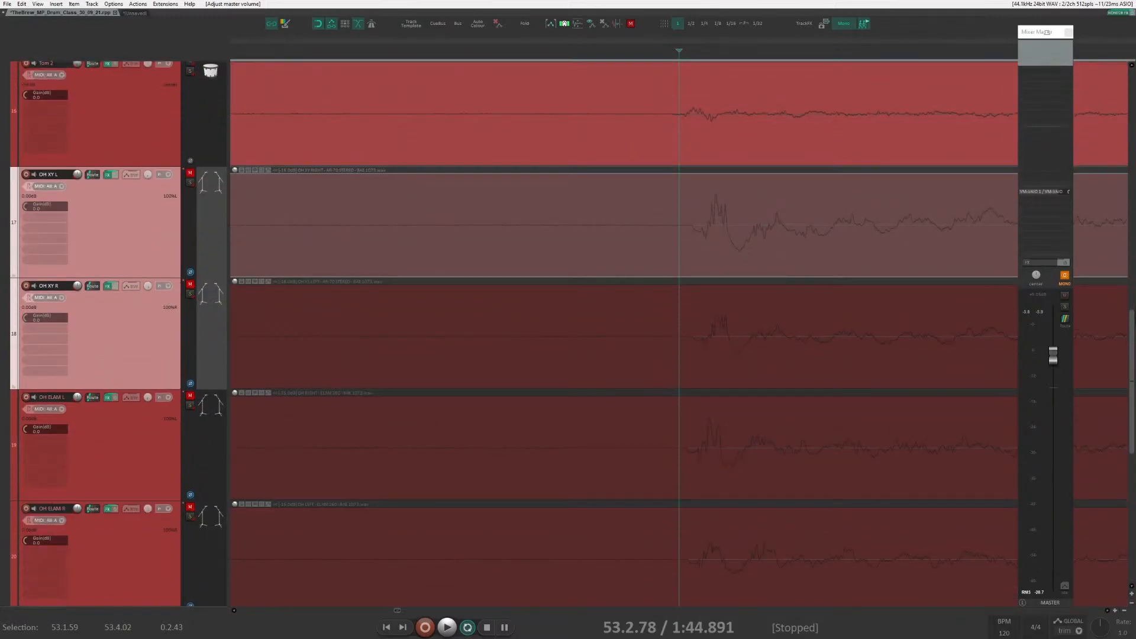
scroll(1130, 264, "up", 4)
scroll(1130, 264, "up", 2)
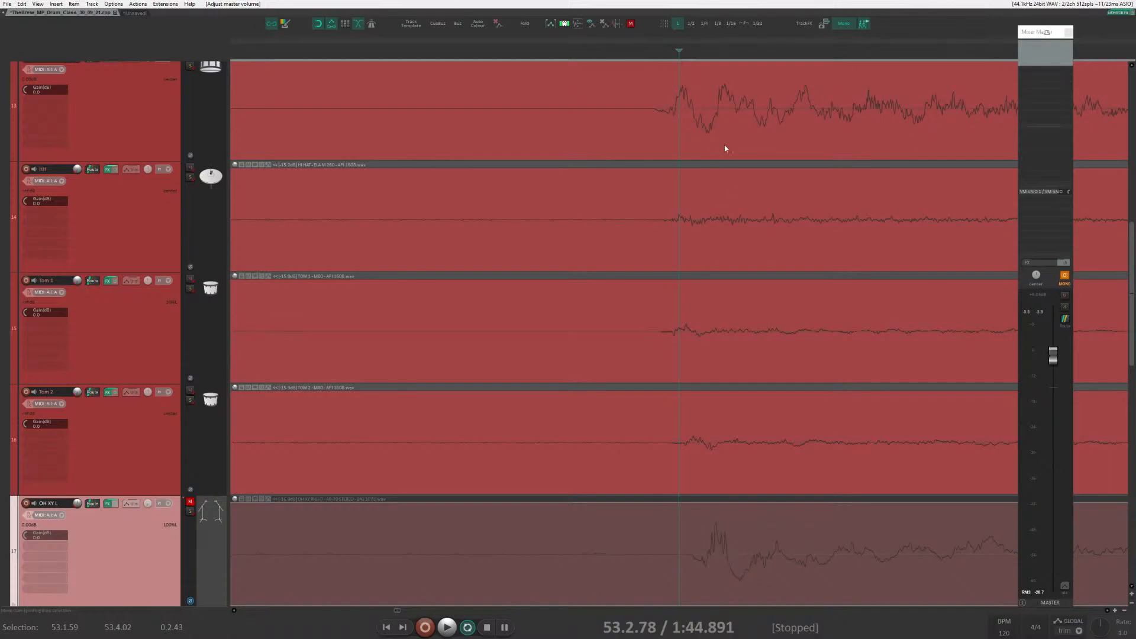
scroll(675, 112, "down", 10)
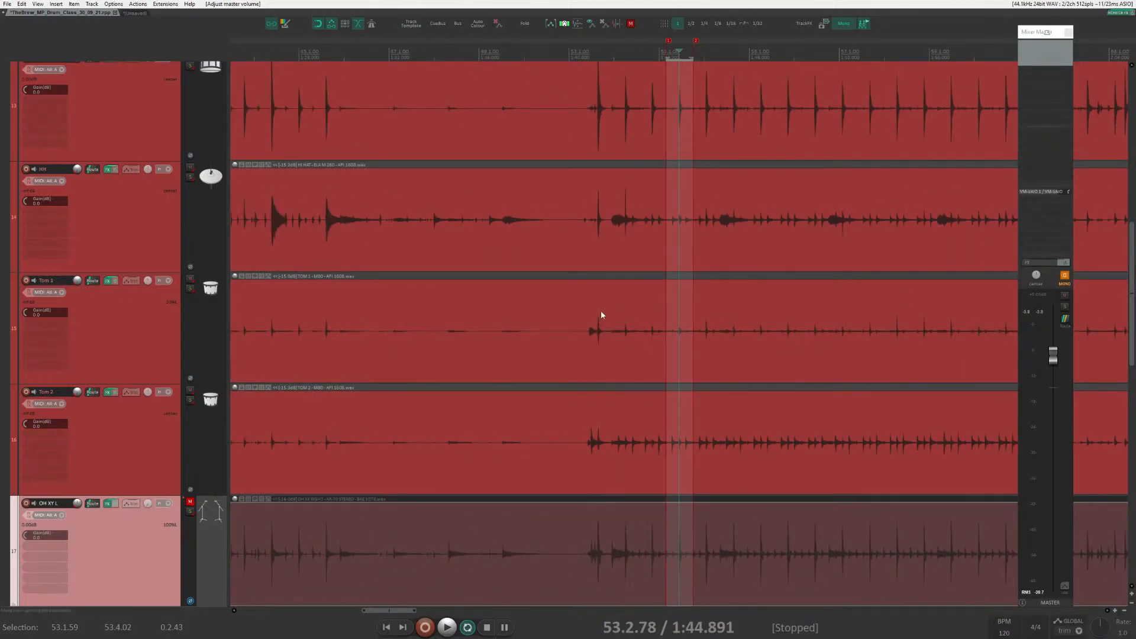
scroll(608, 311, "up", 10)
scroll(661, 223, "up", 3)
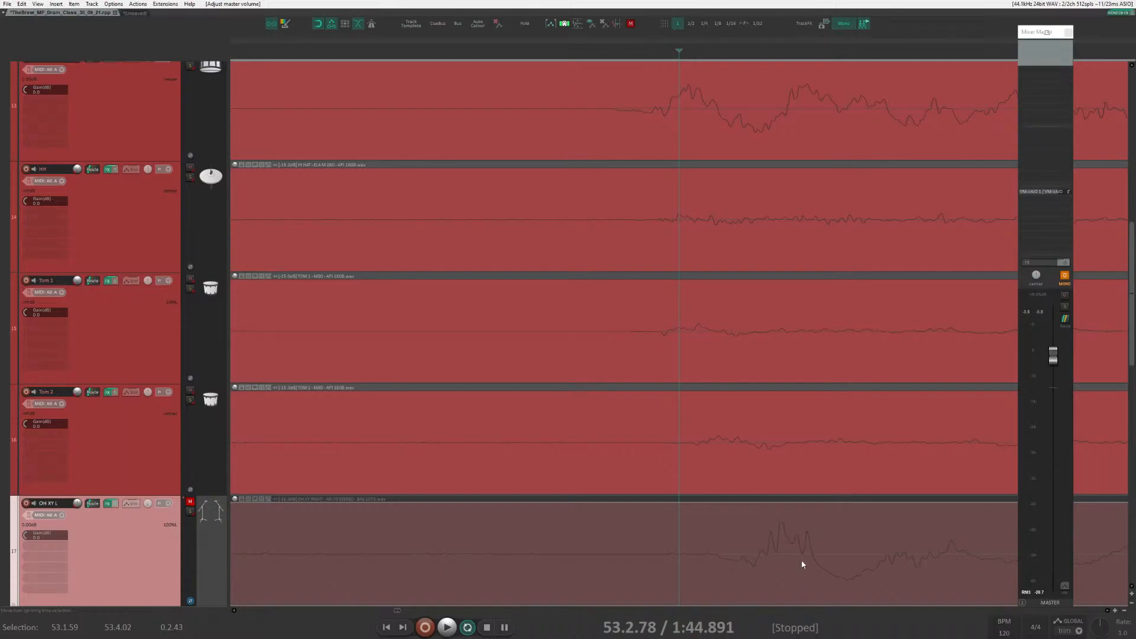
scroll(754, 479, "down", 5, "ctrl")
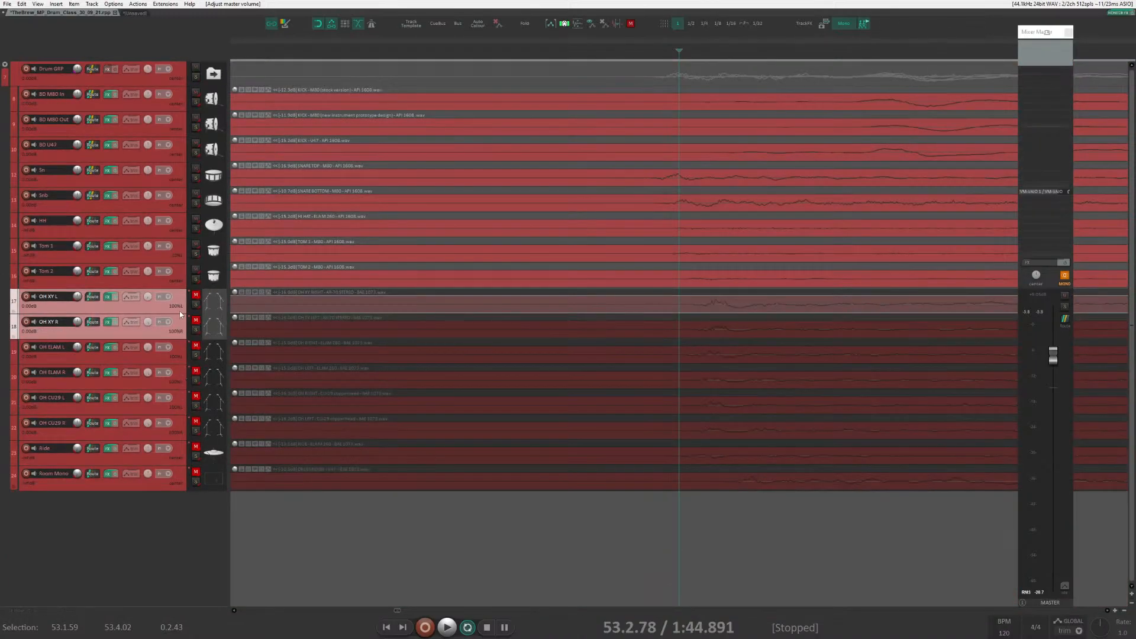
Clear the time selection and unmute all tracks from OH XY L down to Room Mono.
scroll(908, 381, "down", 5)
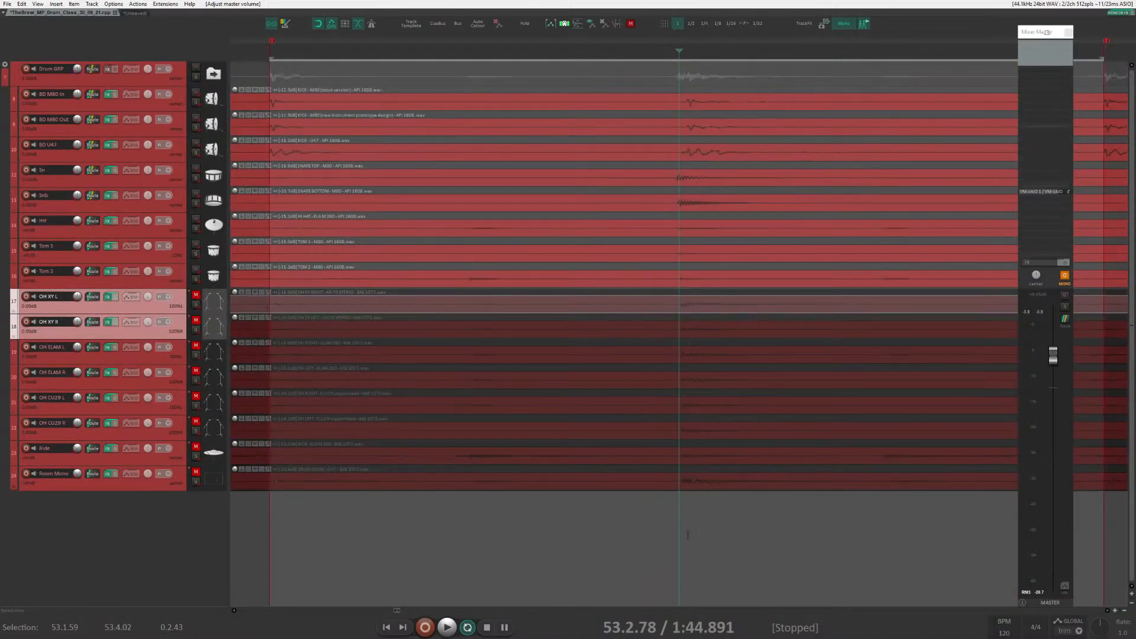
scroll(864, 534, "down", 4)
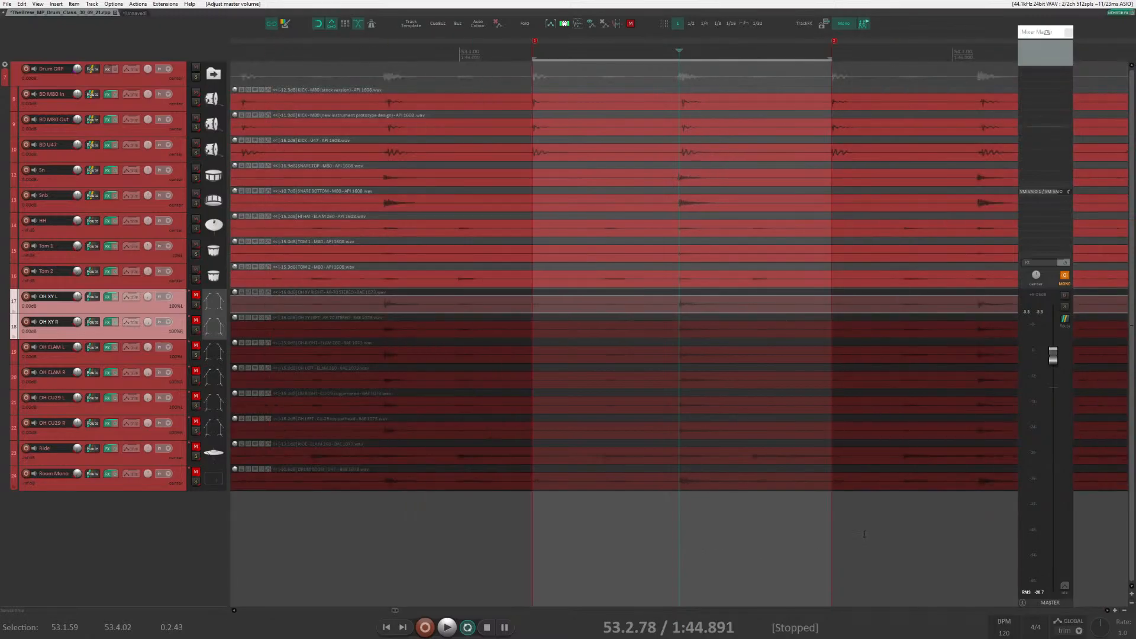
key("Escape")
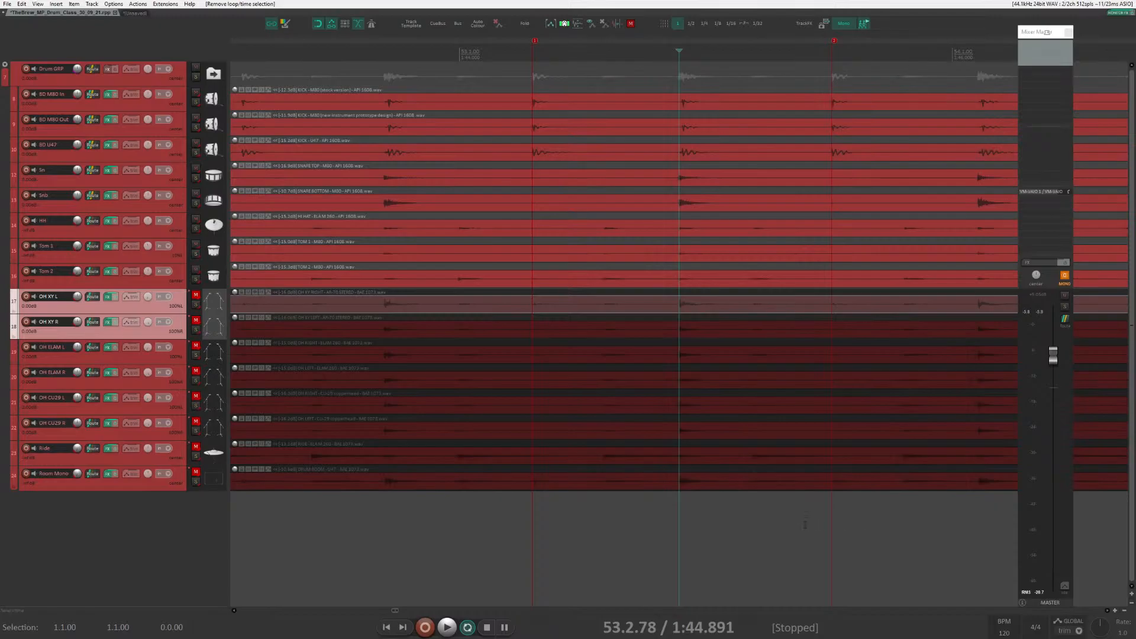
scroll(799, 553, "up", 1)
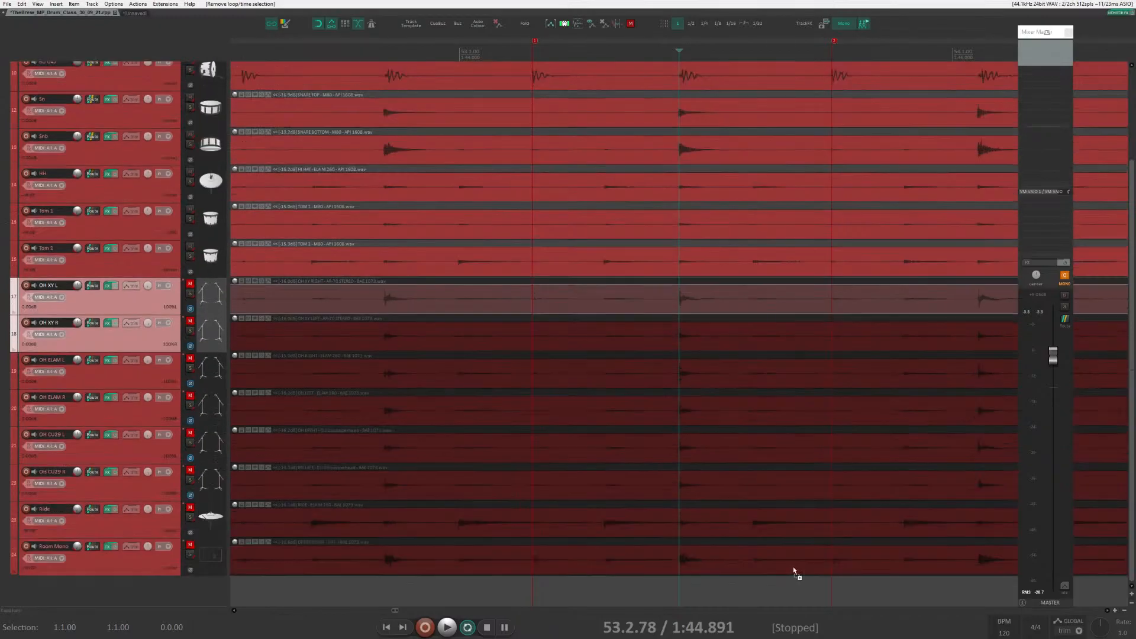
scroll(793, 566, "down", 2)
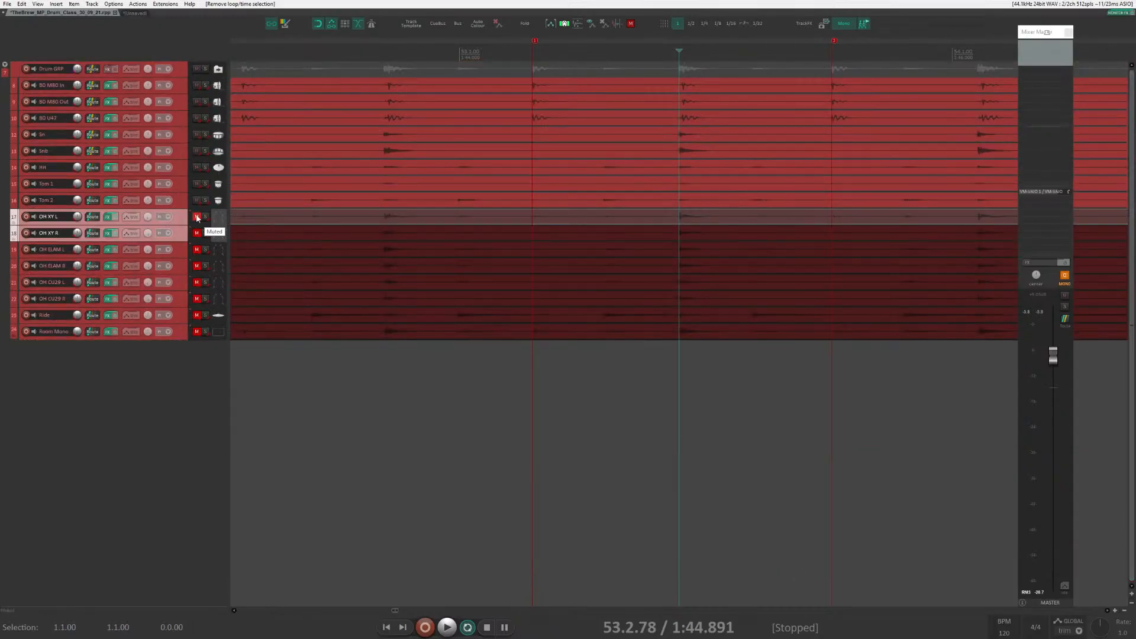
left_click_drag(197, 217, 208, 350)
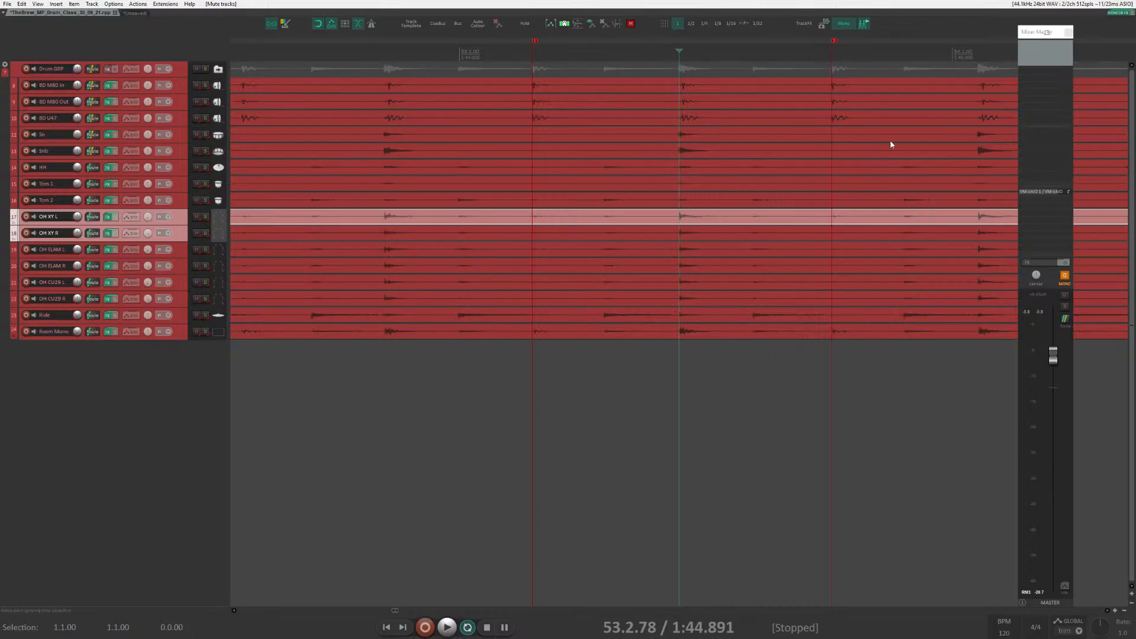
Close the Mixer Master window, open the mixer and select the six overhead tracks OH XY L through OH CU29 R.
left_click(1068, 32)
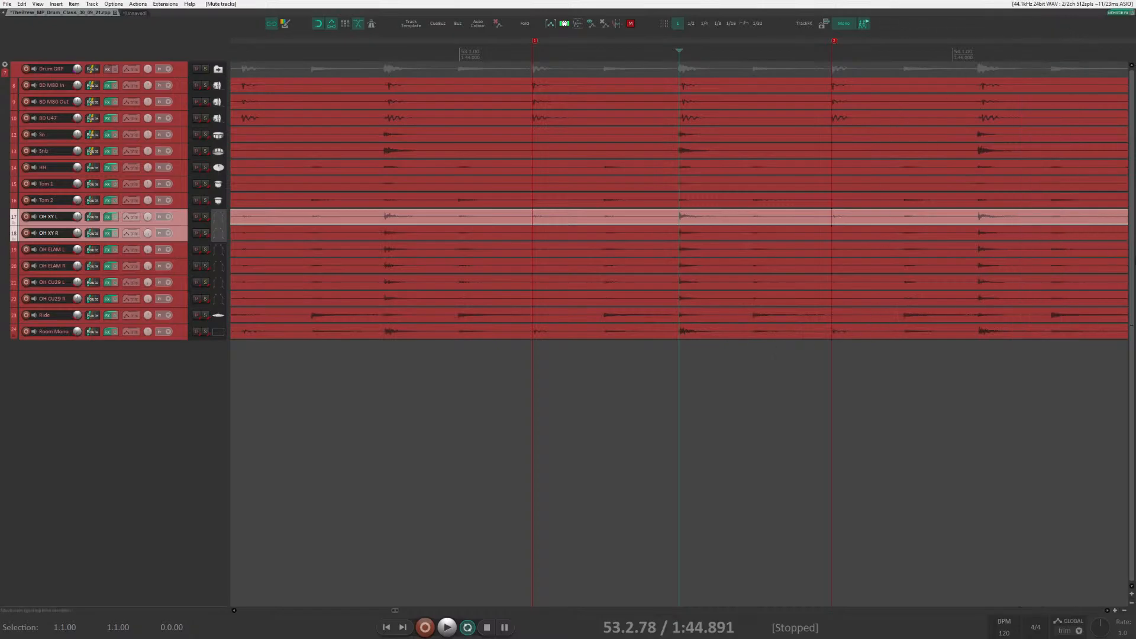
scroll(707, 370, "up", 3)
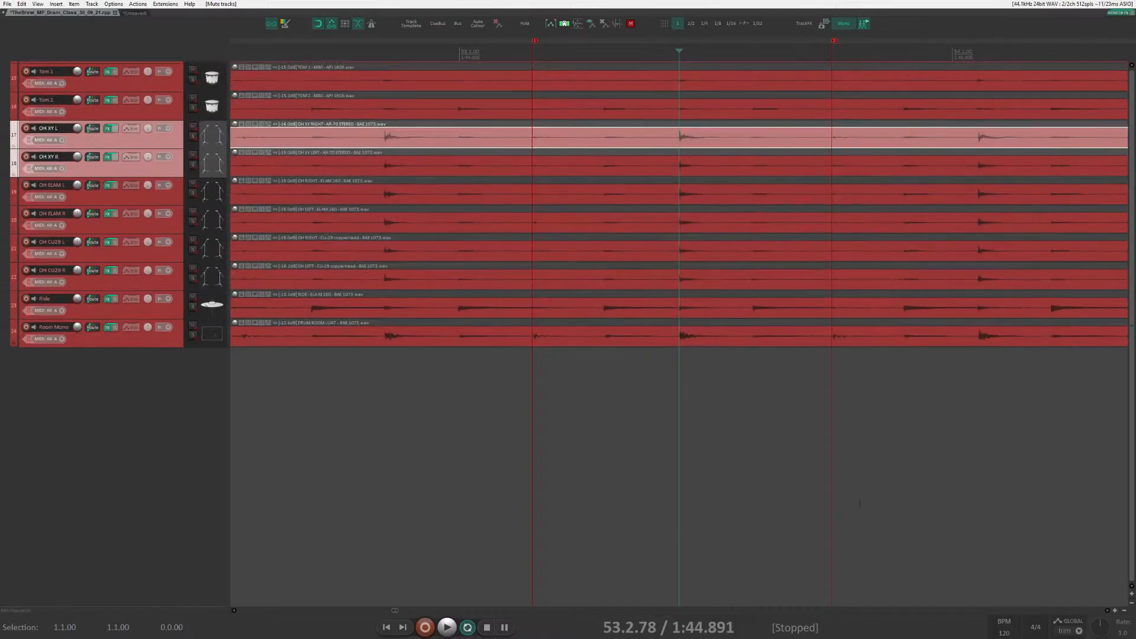
scroll(1133, 434, "down", 3)
key("ctrl+m")
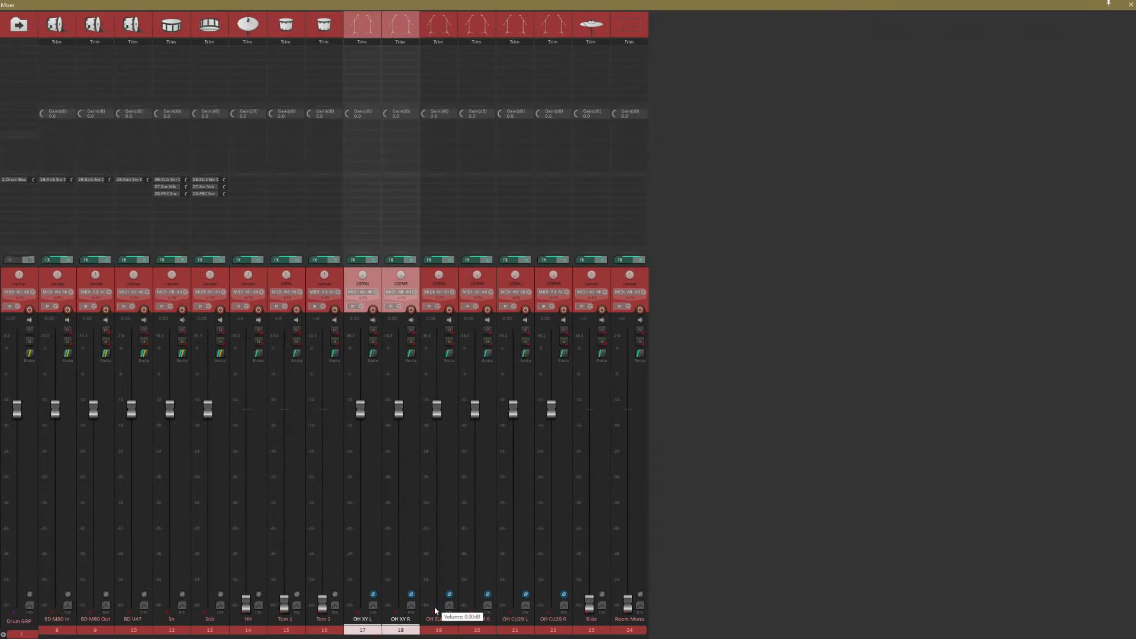
left_click_drag(555, 628, 370, 628)
Play the drums with the Mixer Master window reopened, lower the master volume, turn off mono, and stop playback.
key("space")
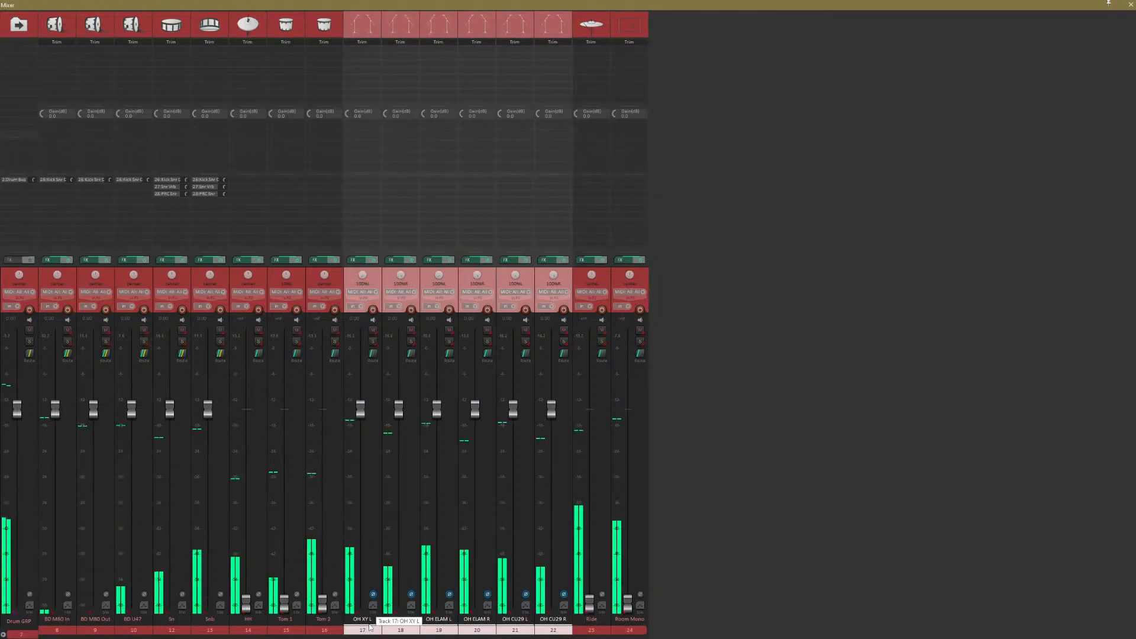
key("ctrl+alt+m")
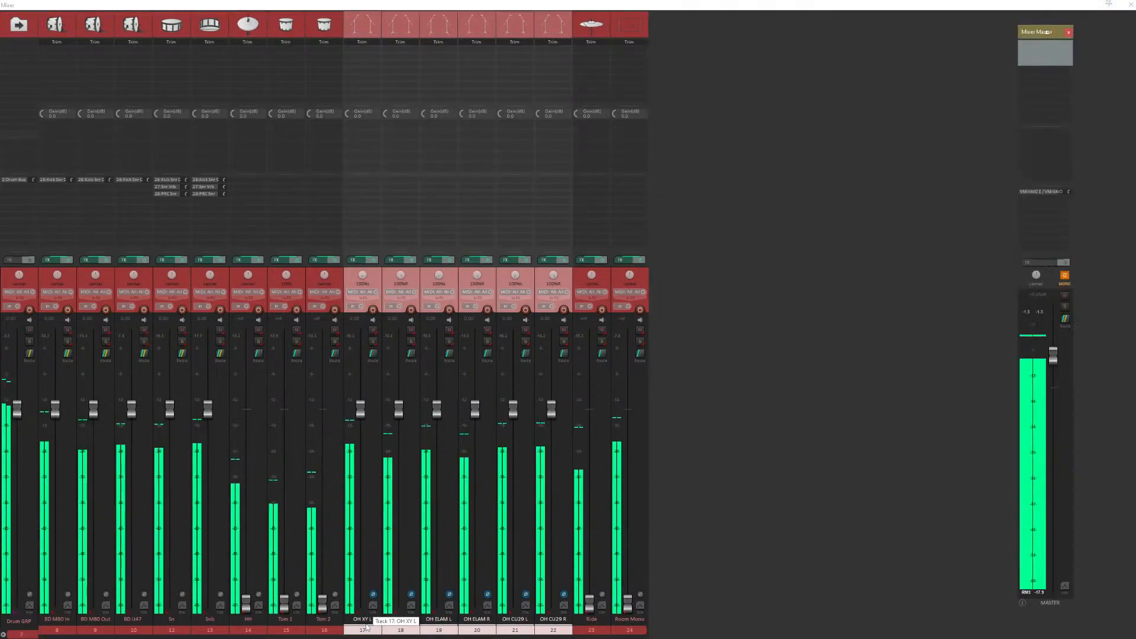
left_click_drag(1054, 355, 1056, 383)
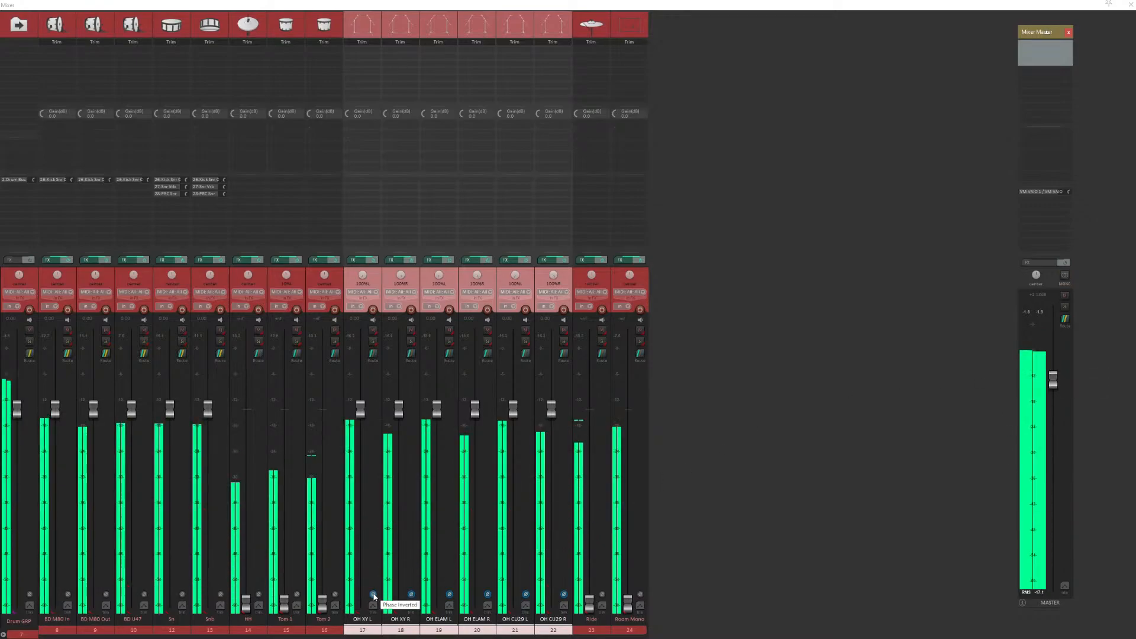
key("space")
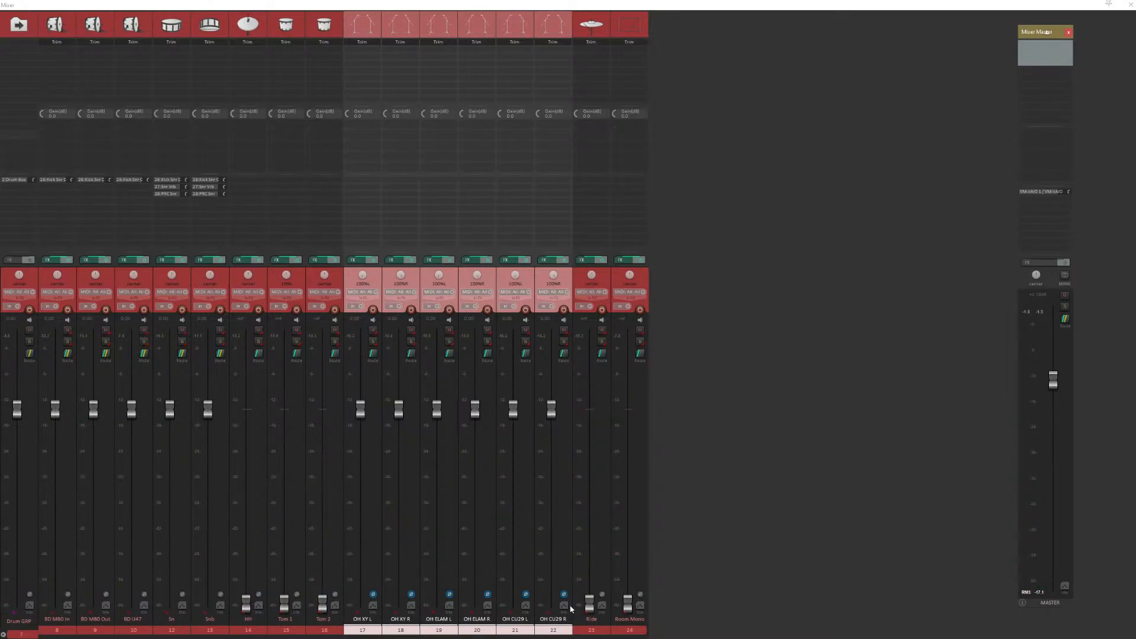
Play the drums and flip the polarity of all six selected overheads to compare normal with inverted.
key("space")
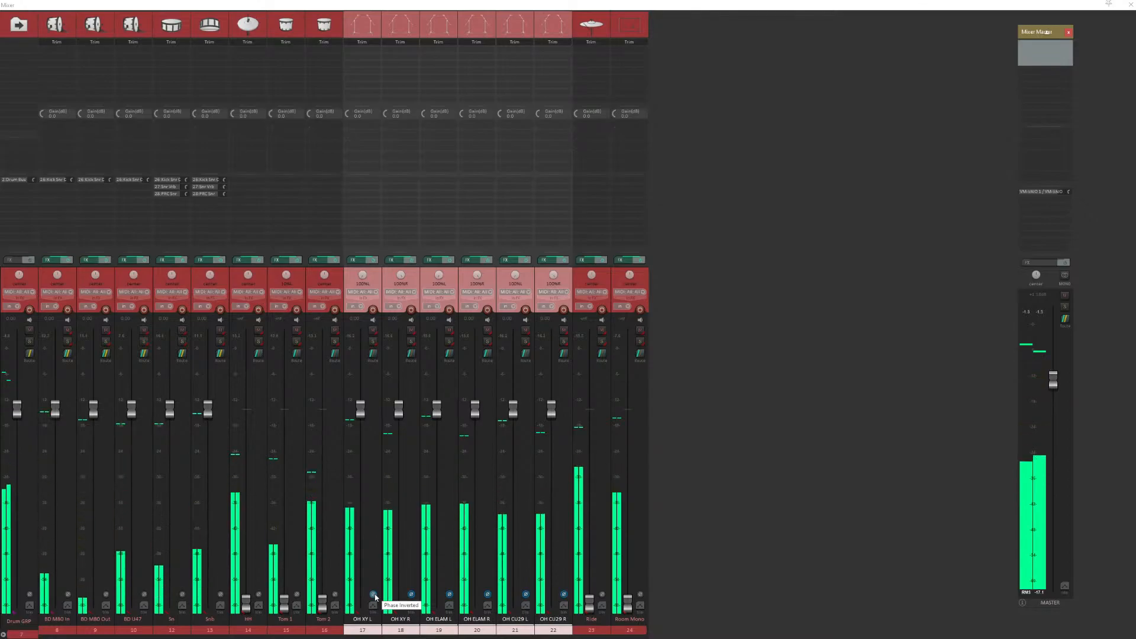
left_click(374, 595)
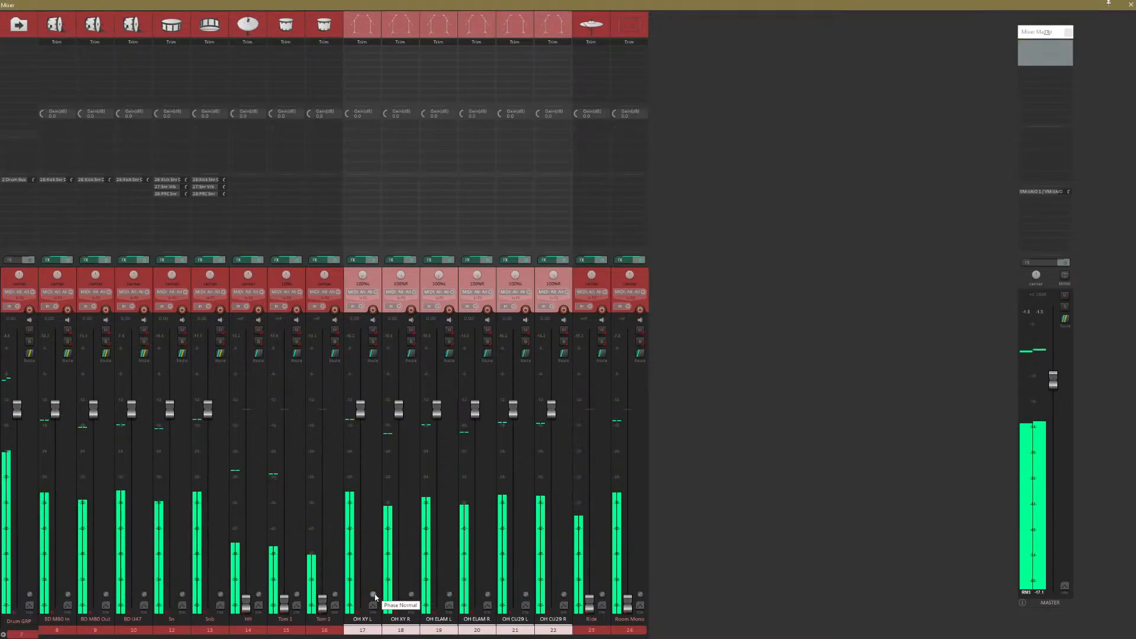
left_click(375, 595)
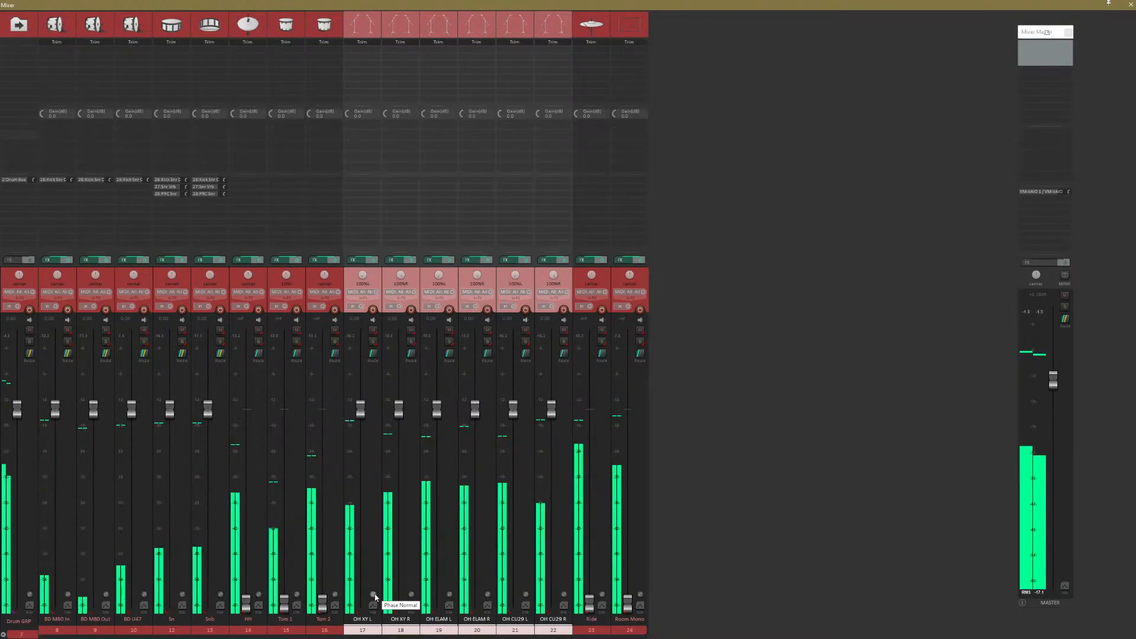
Return to the arrangement, make a time selection between the two markers from 53.1.59 to 53.4.02, and play it.
key("ctrl+m")
scroll(672, 173, "down", 10)
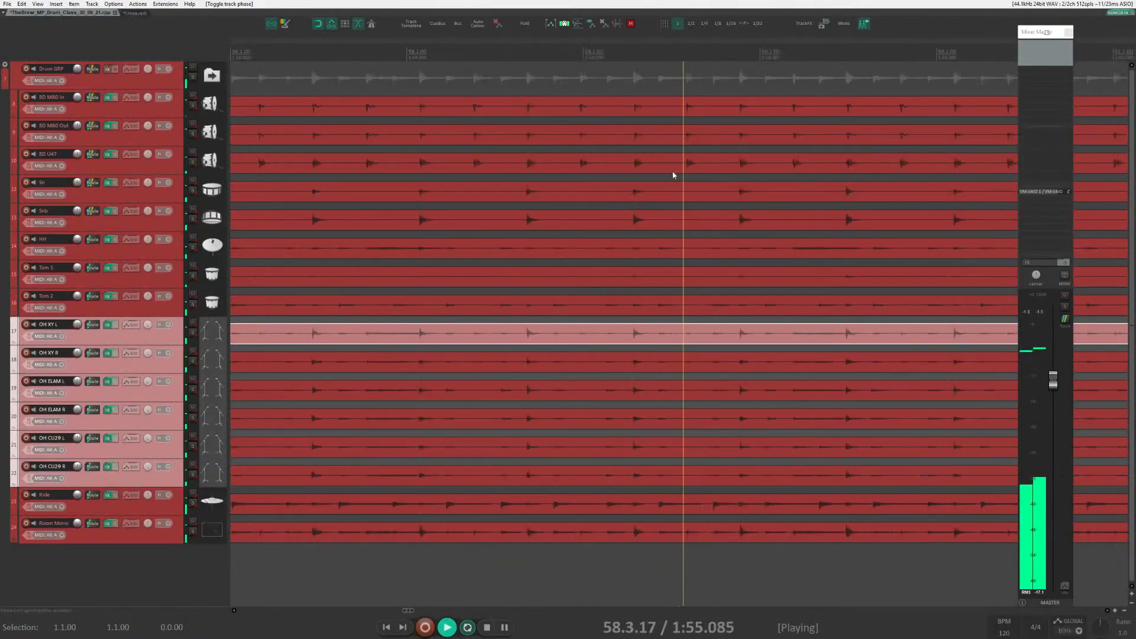
key("space")
left_click(448, 58)
scroll(448, 58, "up", 12)
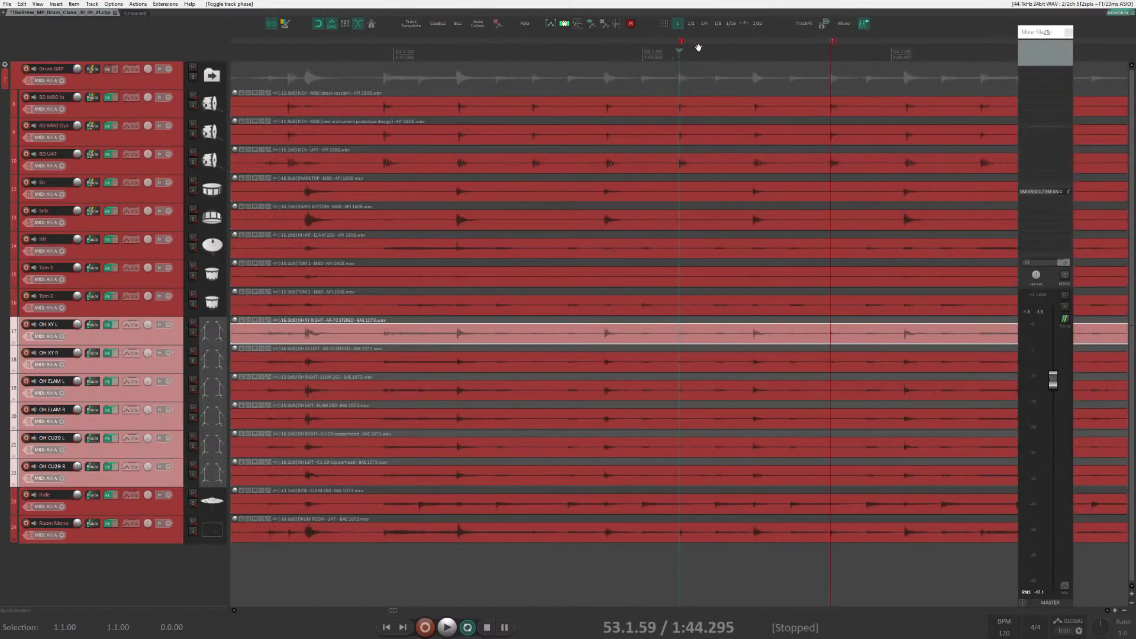
double_click(724, 59)
key("space")
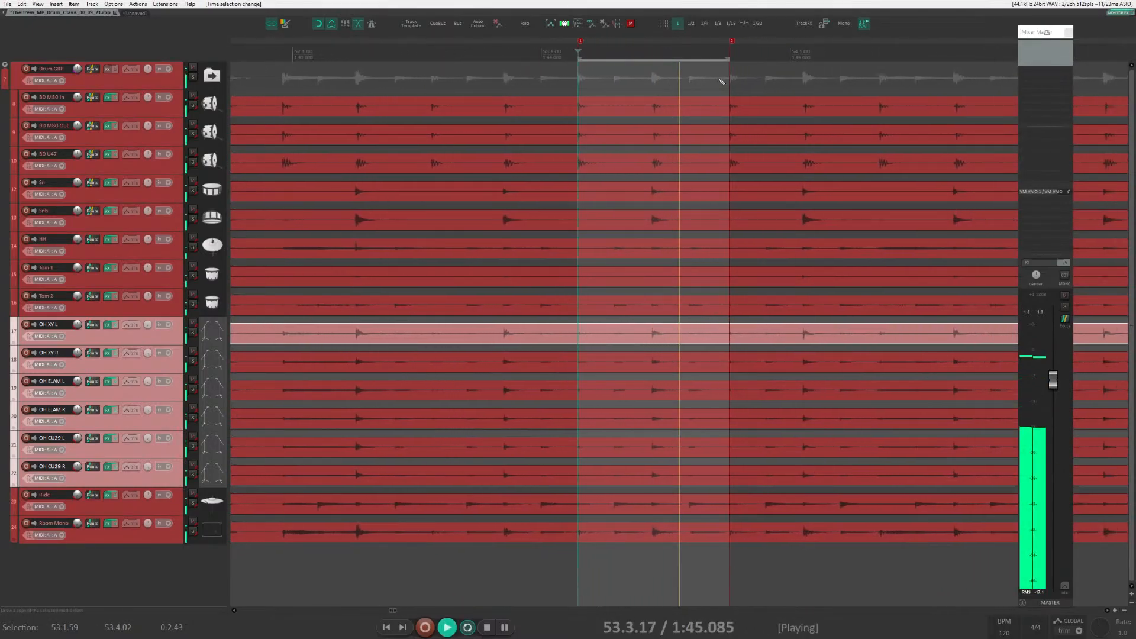
Reopen the mixer and repeatedly toggle the six overheads' polarity between inverted and normal during looped playback, ending on inverted.
key("ctrl+m")
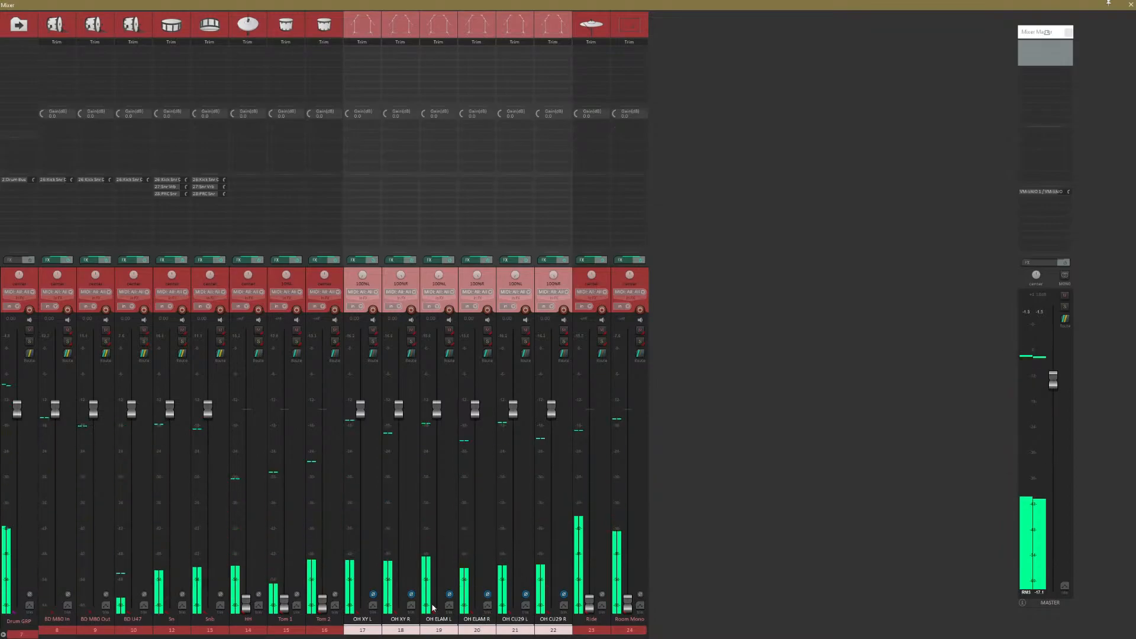
left_click(373, 595)
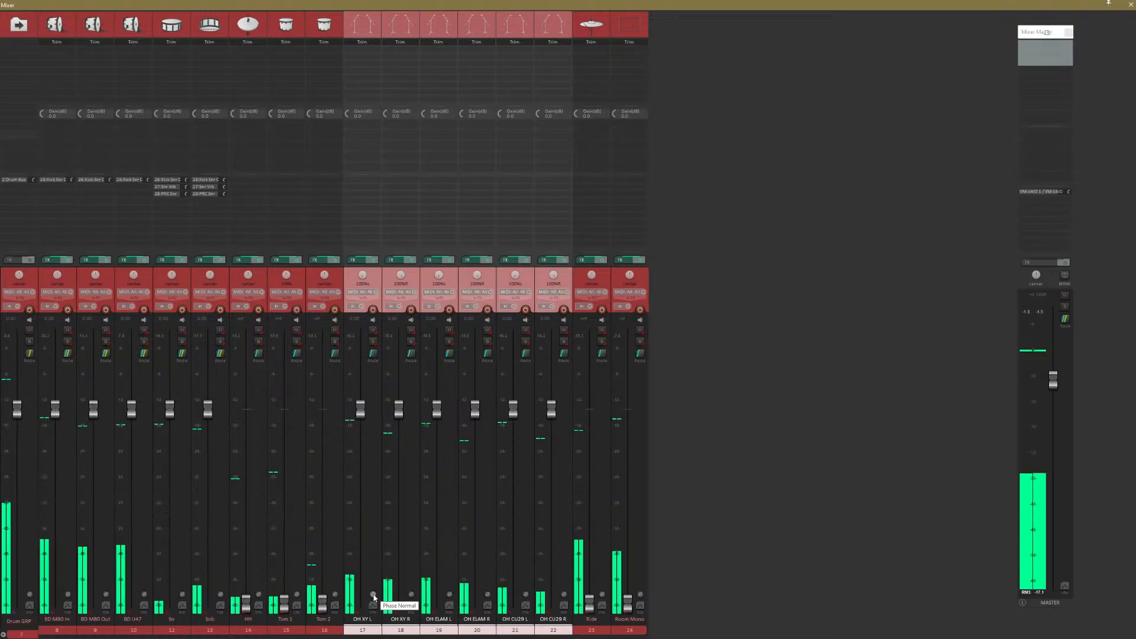
left_click(373, 595)
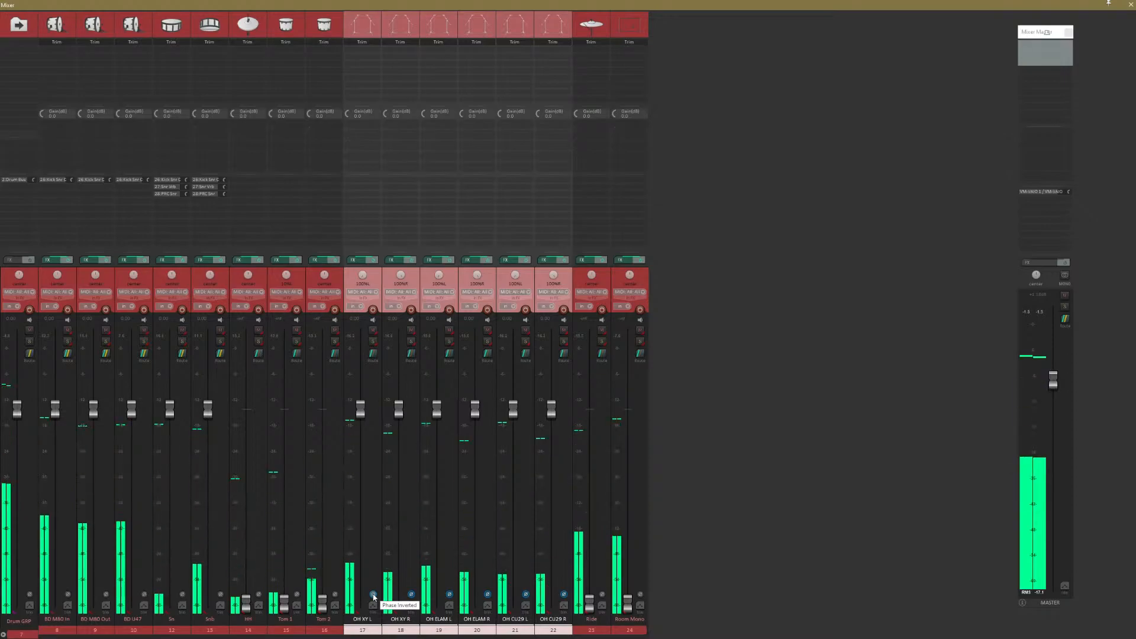
left_click(373, 595)
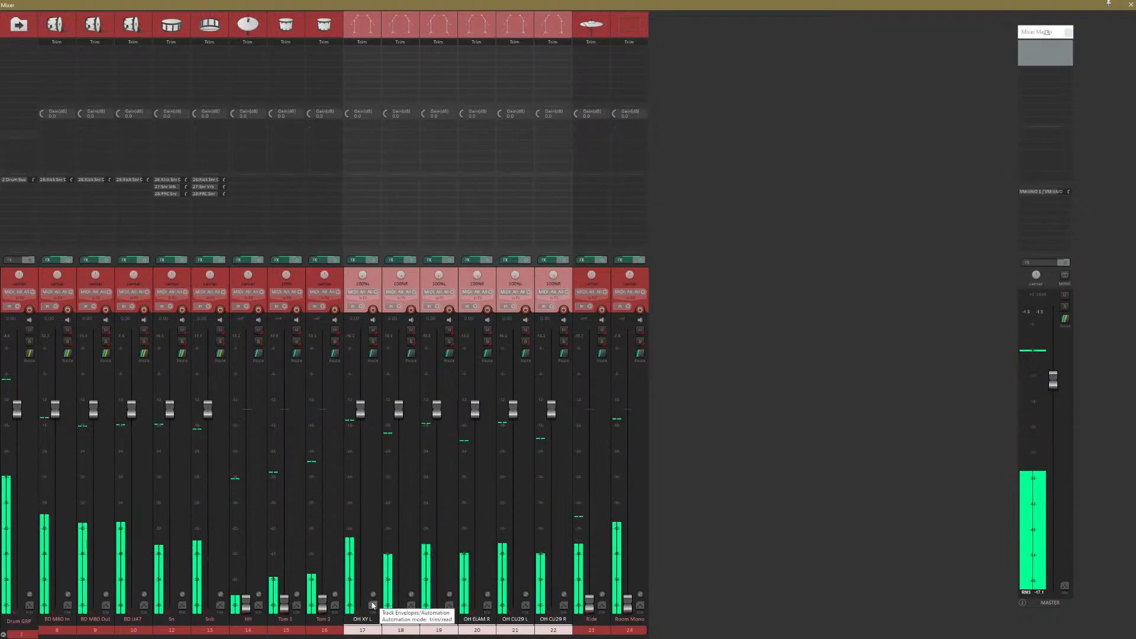
left_click(373, 595)
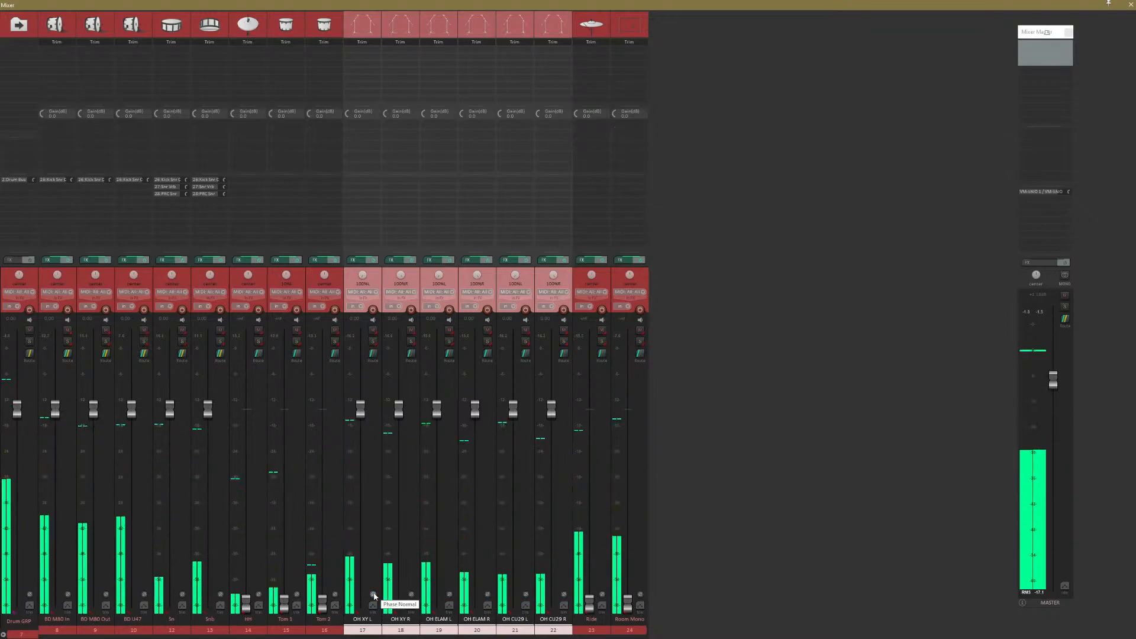
left_click(374, 595)
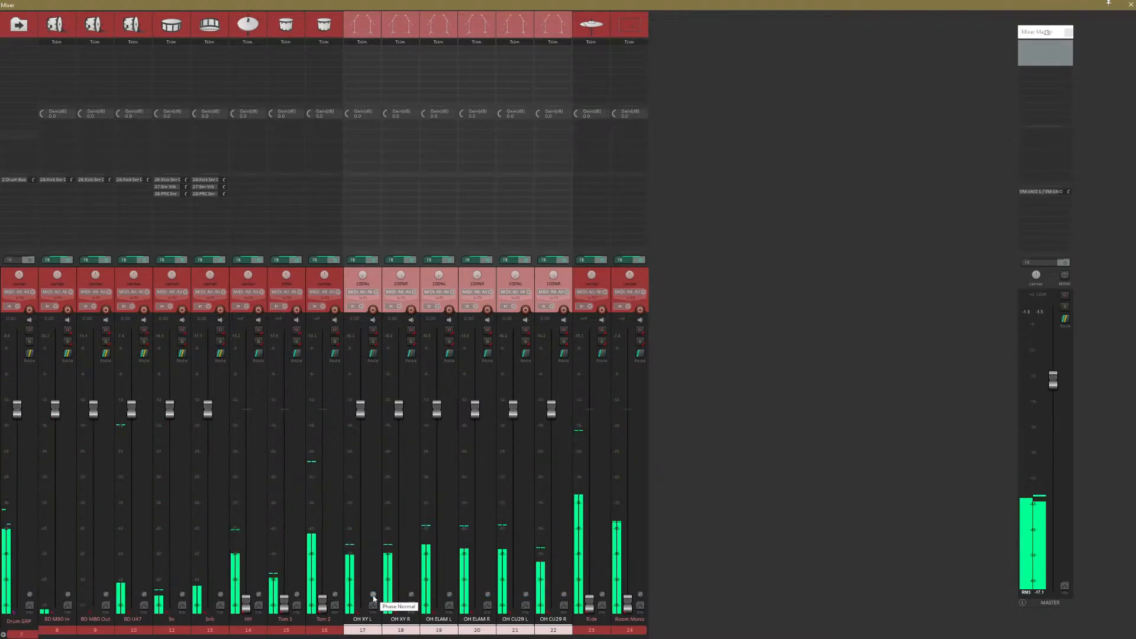
left_click(373, 597)
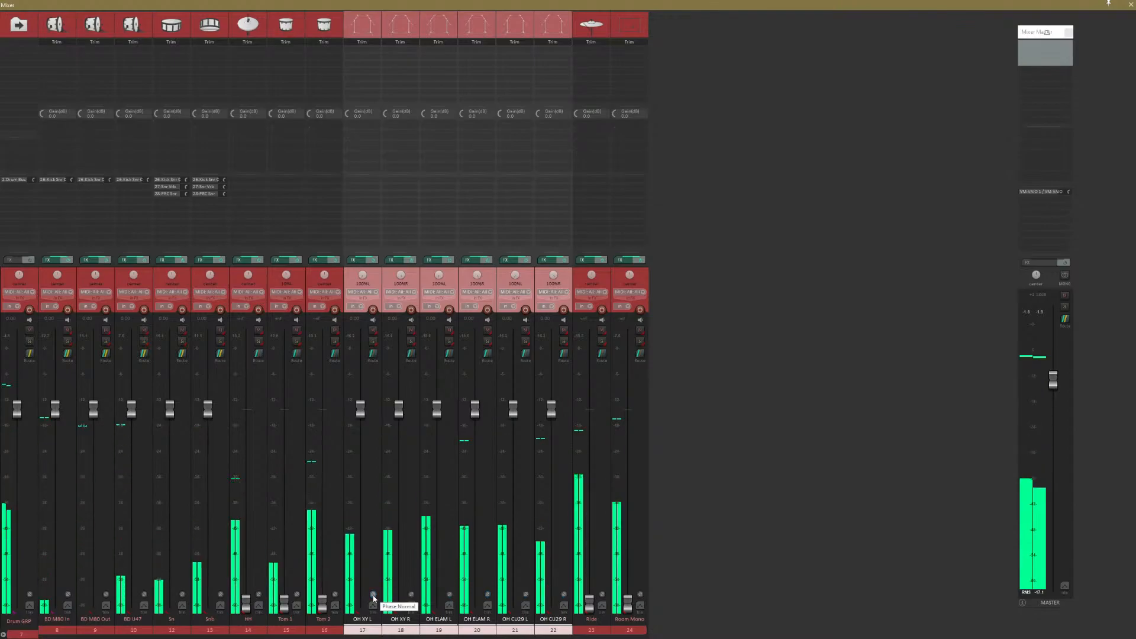
left_click(374, 597)
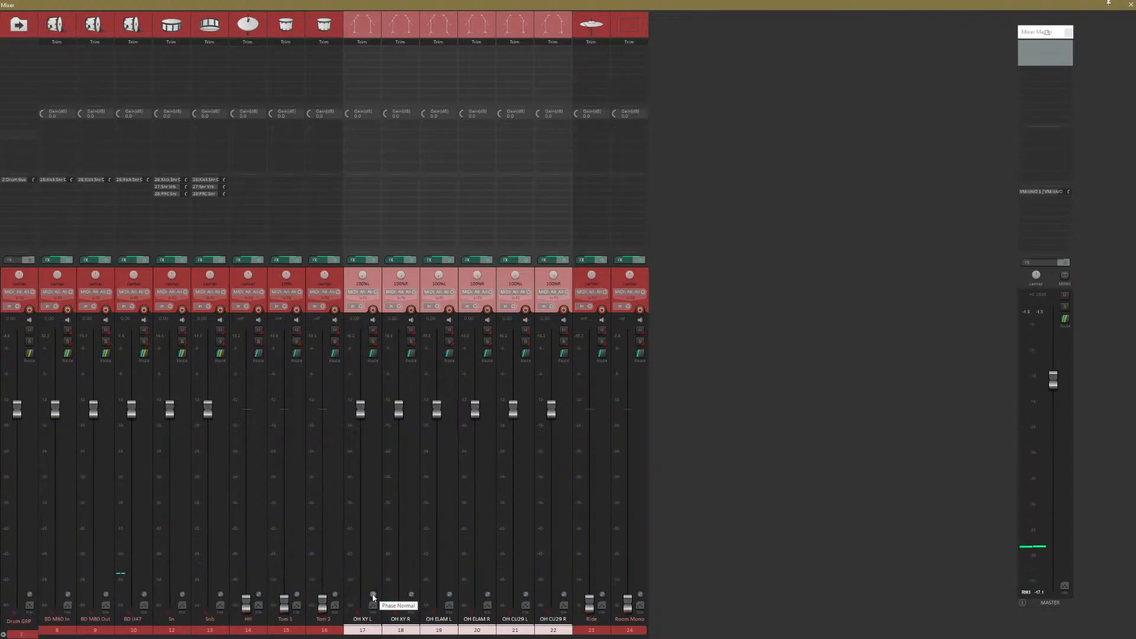
left_click(373, 596)
Lower the master volume slightly, resume playback and compare the overheads with normal and inverted polarity.
left_click_drag(1058, 381, 1055, 386)
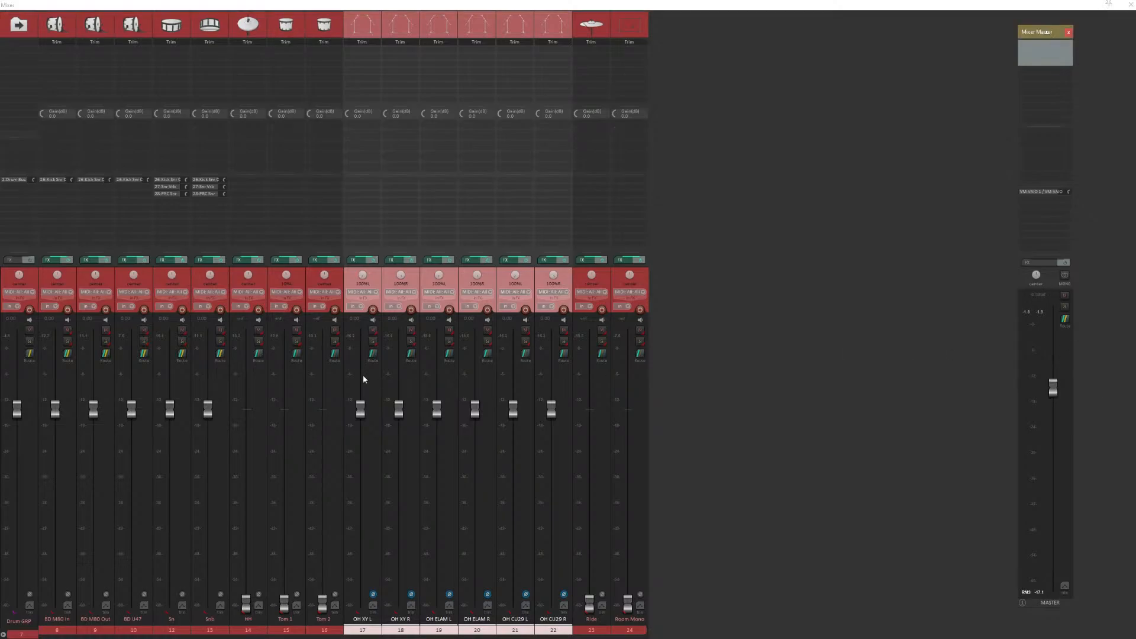
key("space")
left_click(373, 594)
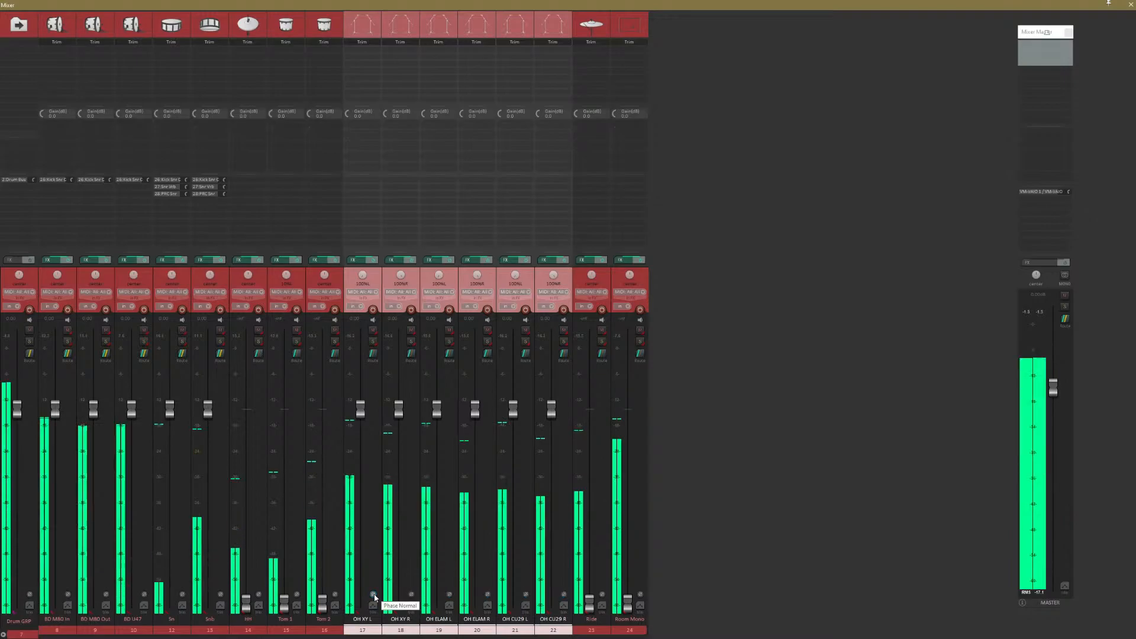
left_click(373, 594)
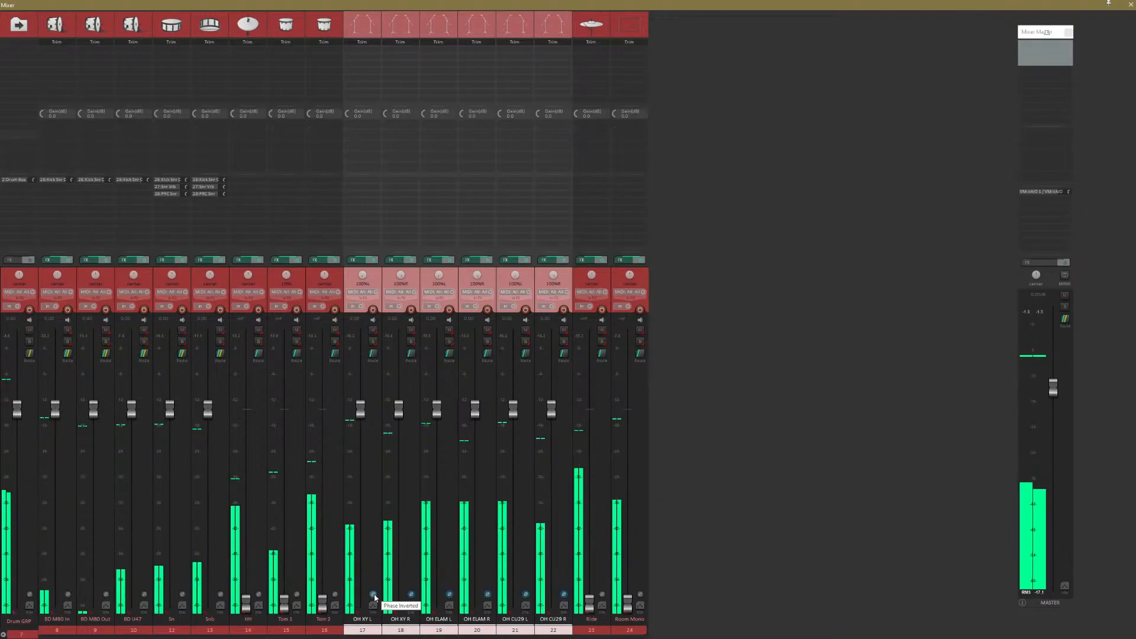
left_click(372, 594)
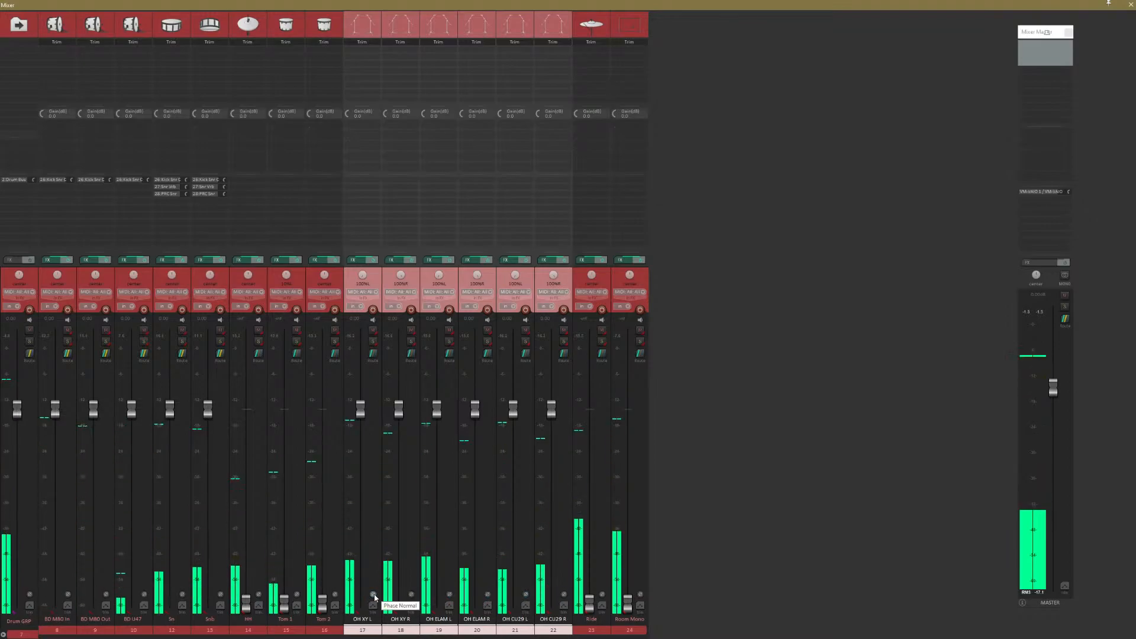
left_click(373, 594)
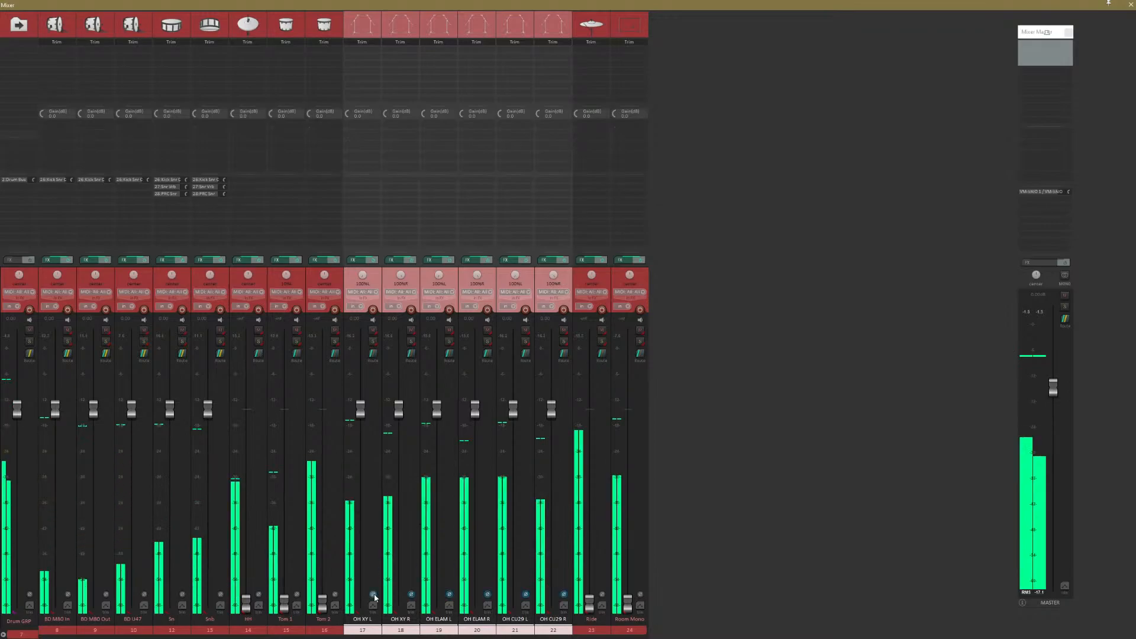
Toggle the overheads' polarity once more, leave it inverted, and switch the master output to mono.
left_click(374, 597)
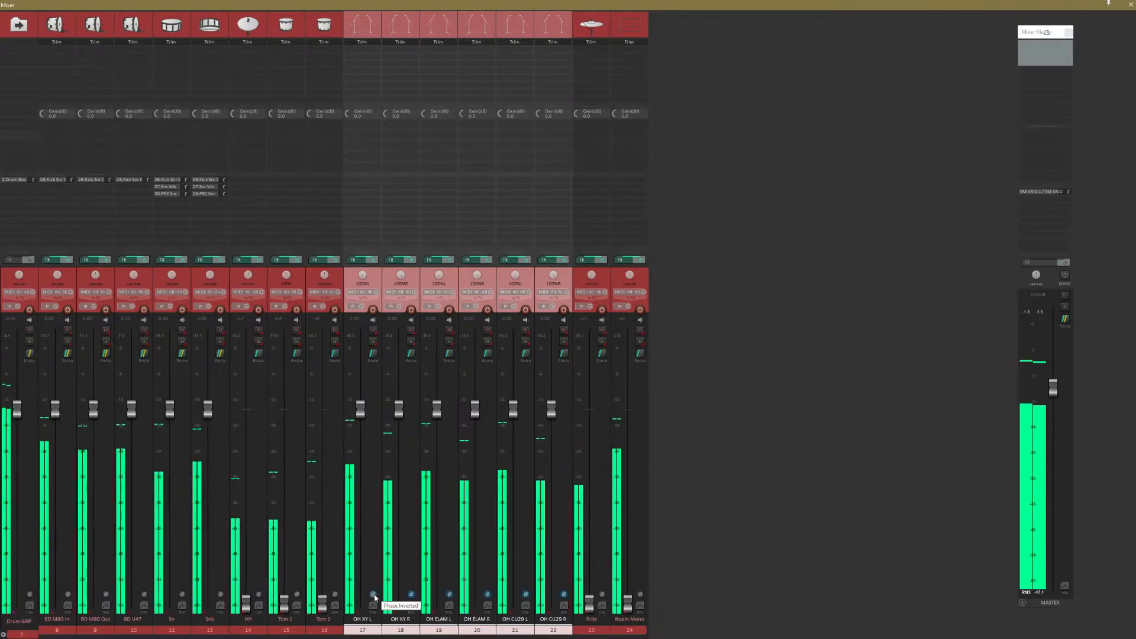
left_click(374, 595)
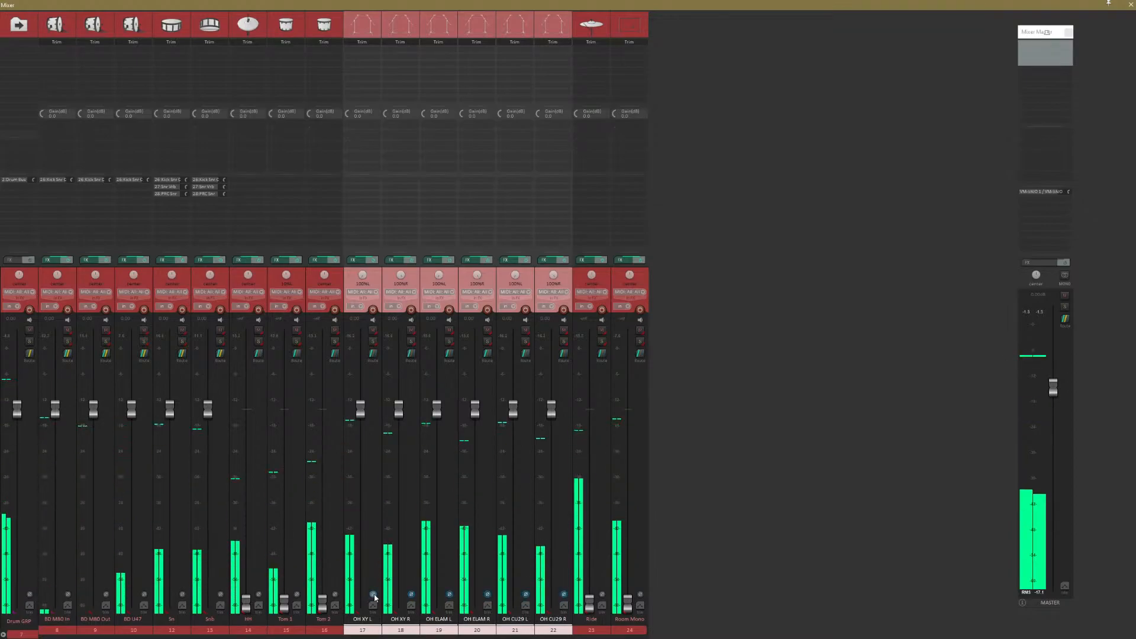
left_click(1063, 276)
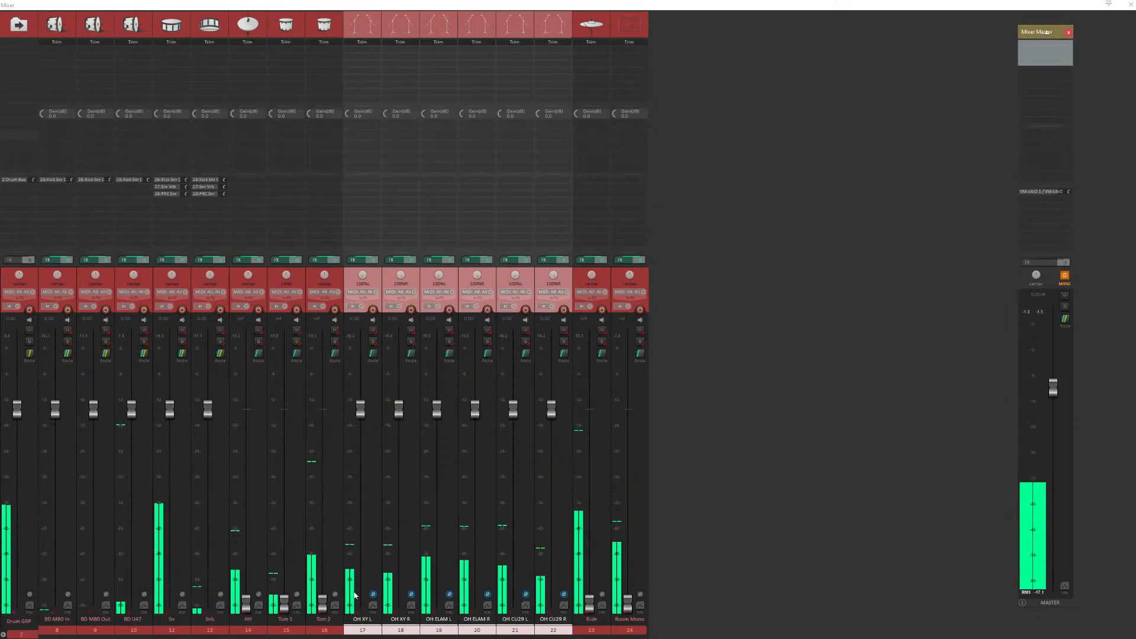
Compare the six overheads with normal and inverted polarity on the mono master during playback, ending on inverted.
left_click(374, 595)
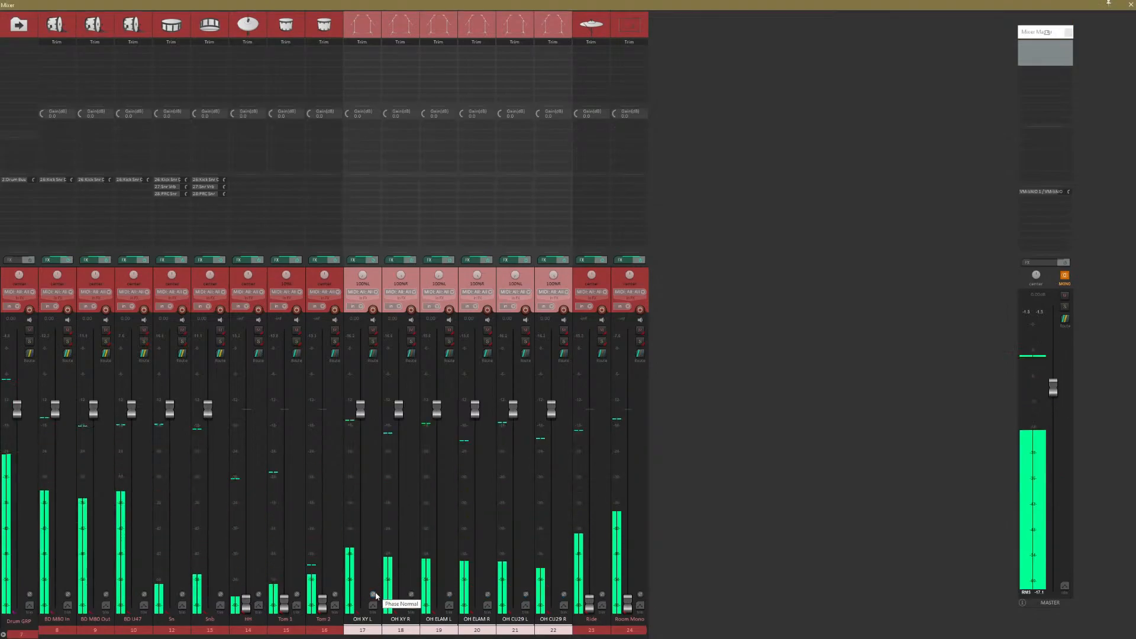
left_click(373, 594)
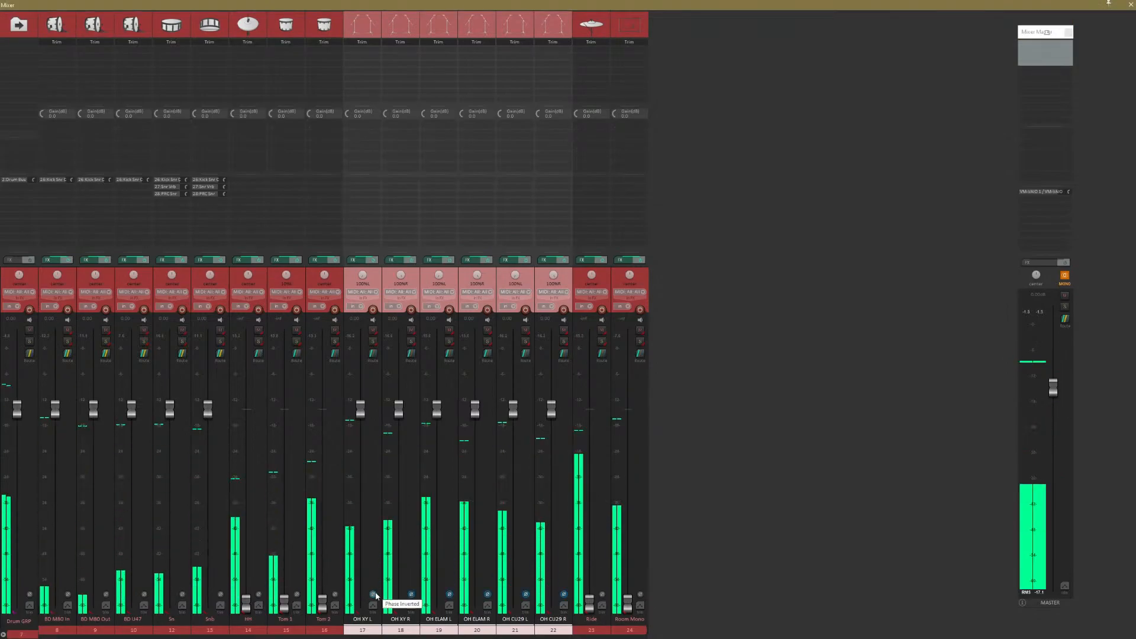
left_click(374, 594)
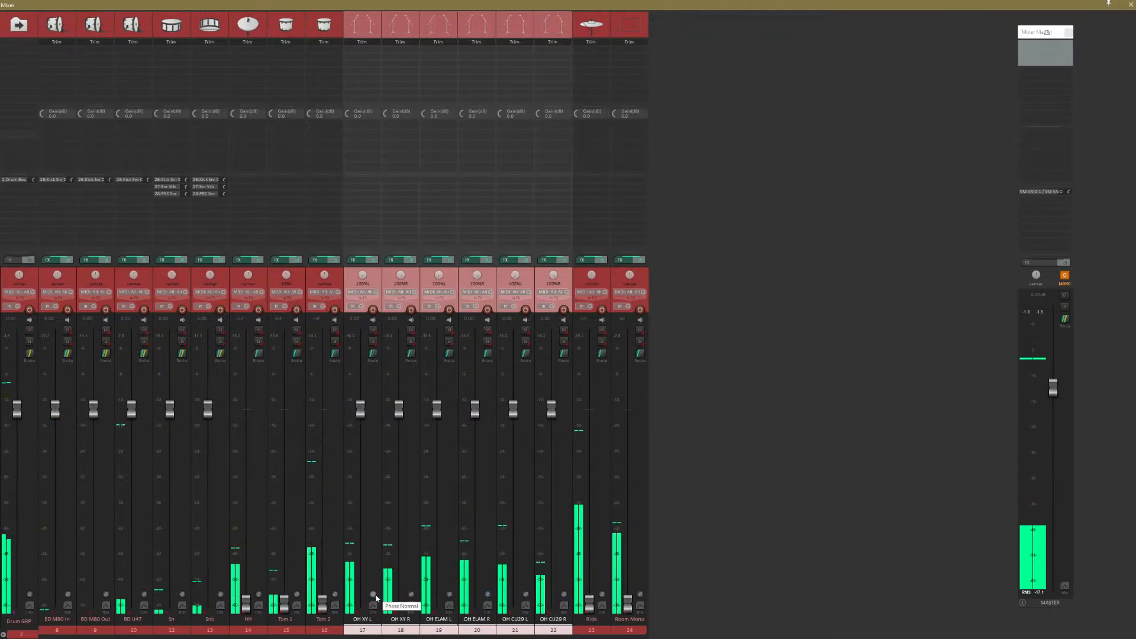
left_click(374, 594)
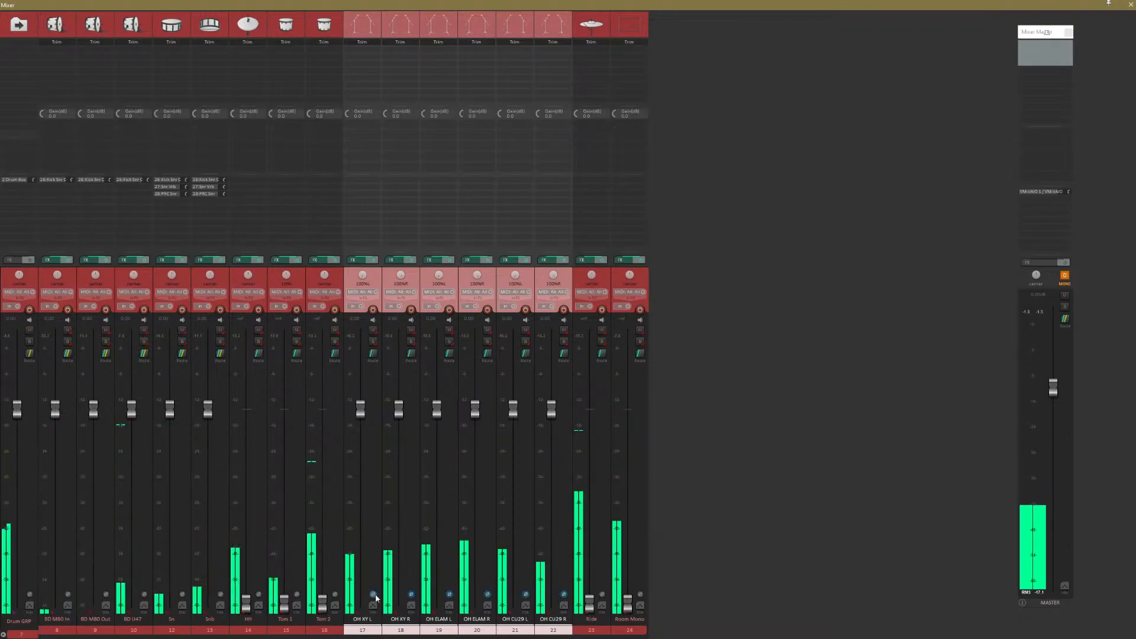
left_click(361, 624)
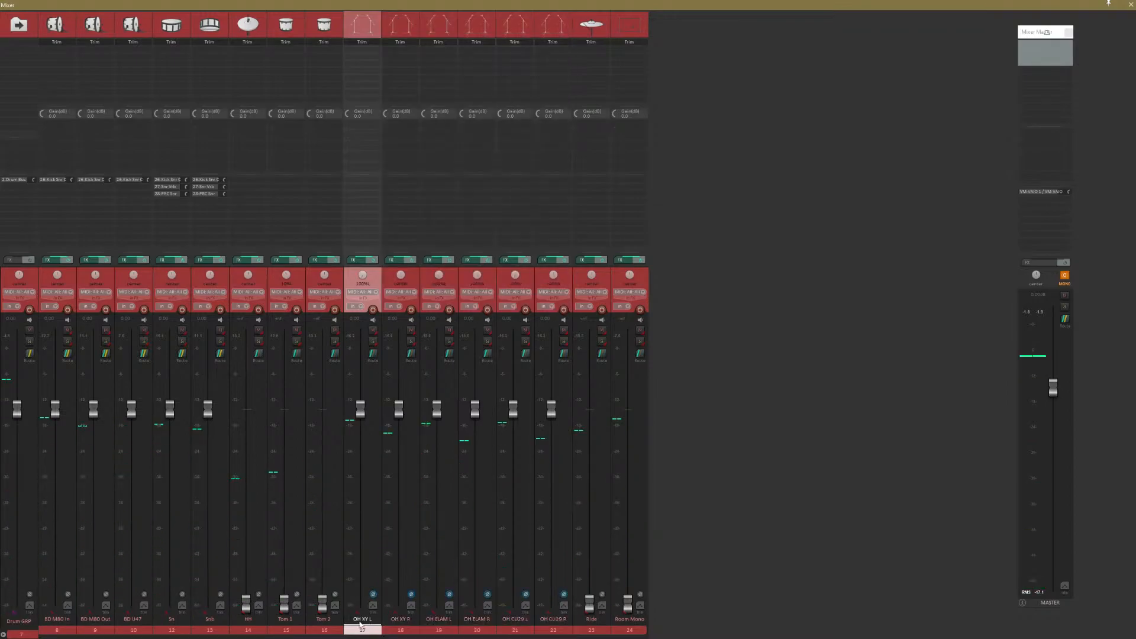
left_click(566, 630, "shift")
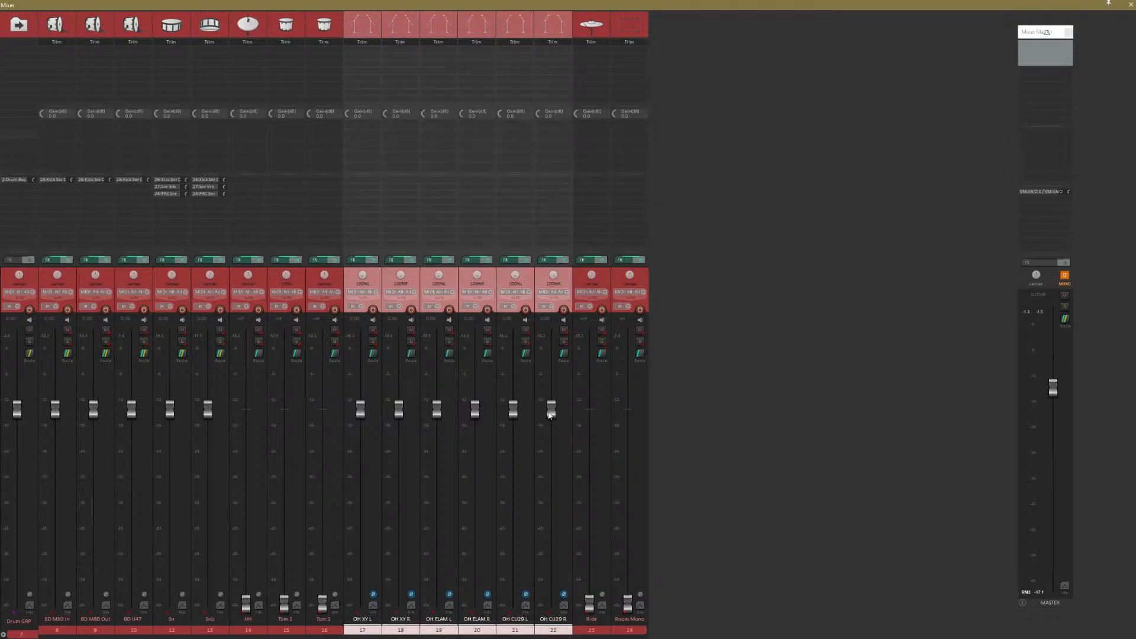
left_click_drag(549, 416, 550, 411)
left_click(403, 630)
left_click(372, 630)
left_click(395, 630)
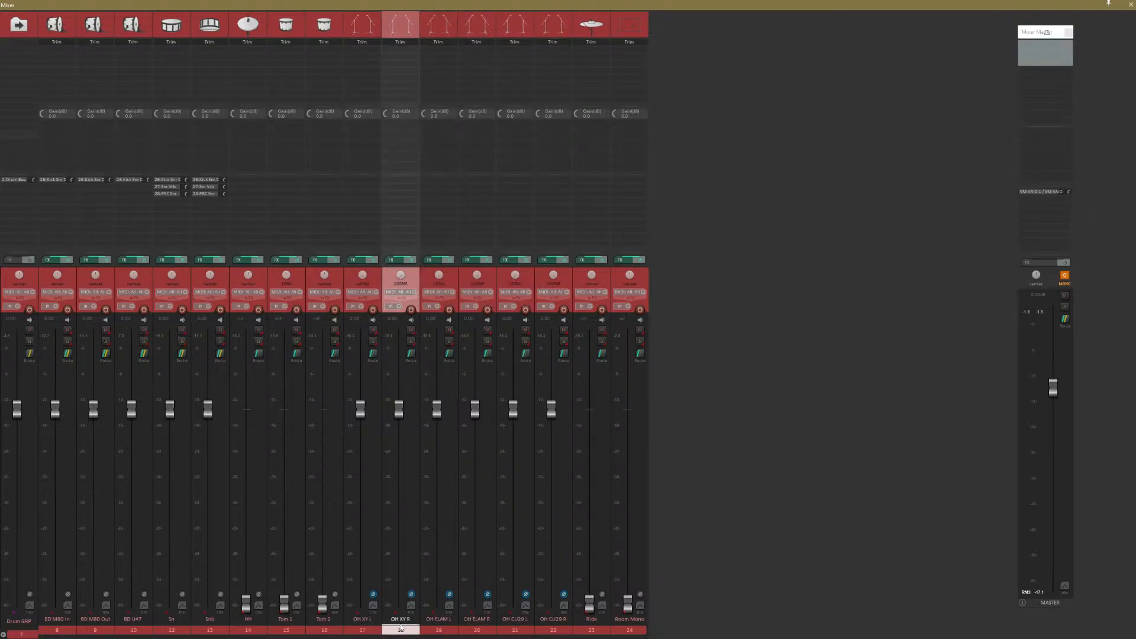
left_click(365, 630)
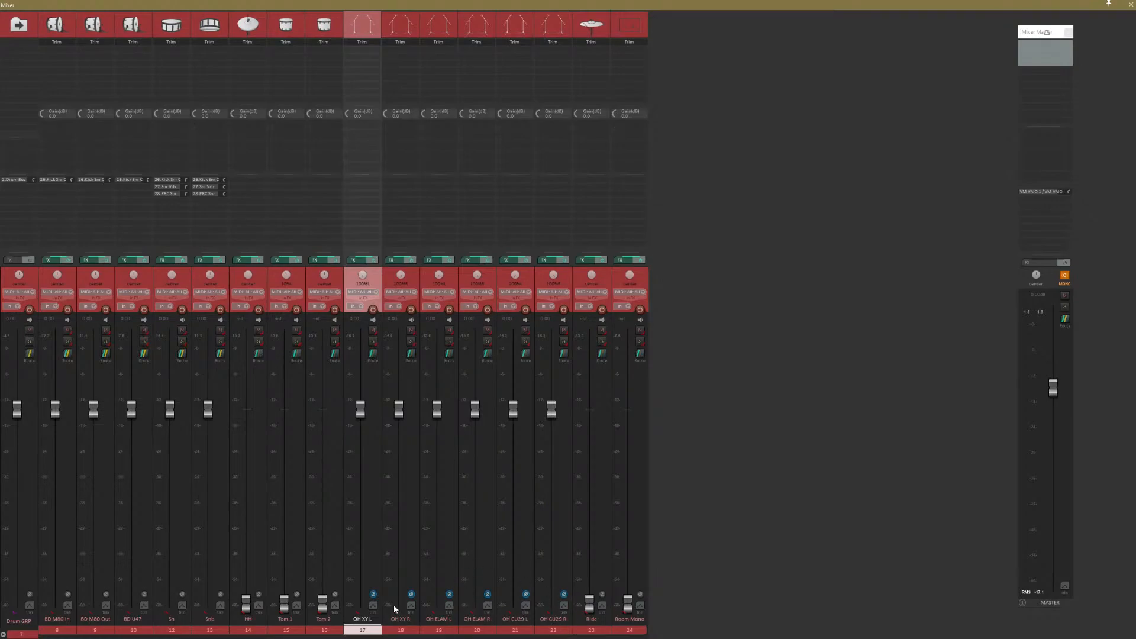
left_click(408, 629)
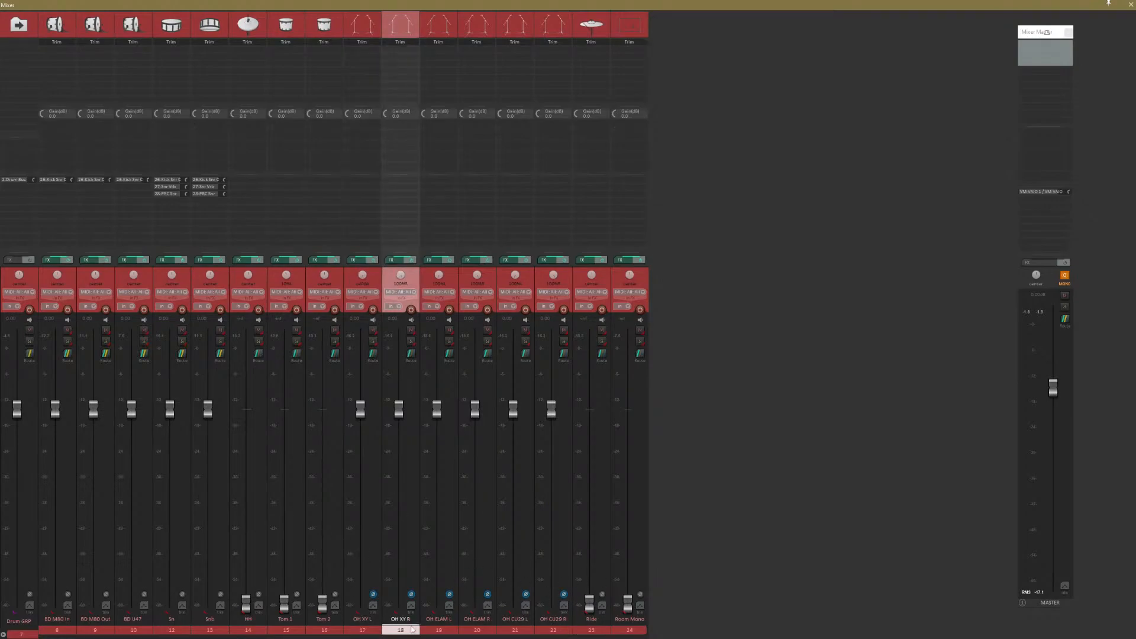
left_click(372, 631)
left_click(390, 630)
left_click(376, 630)
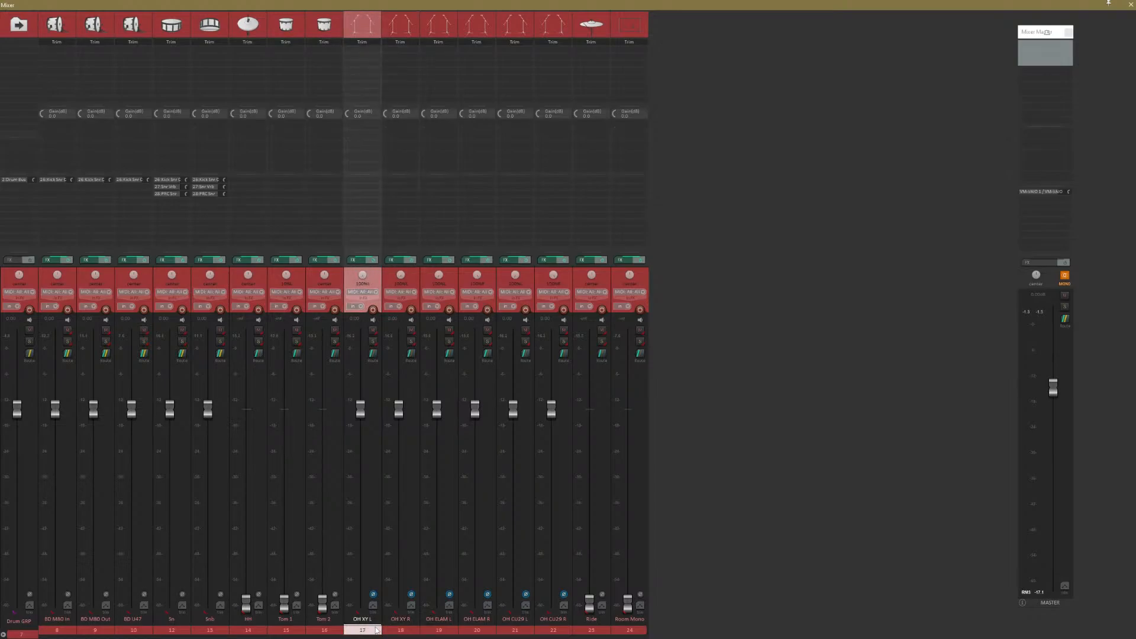
left_click(537, 630, "shift")
left_click(178, 630)
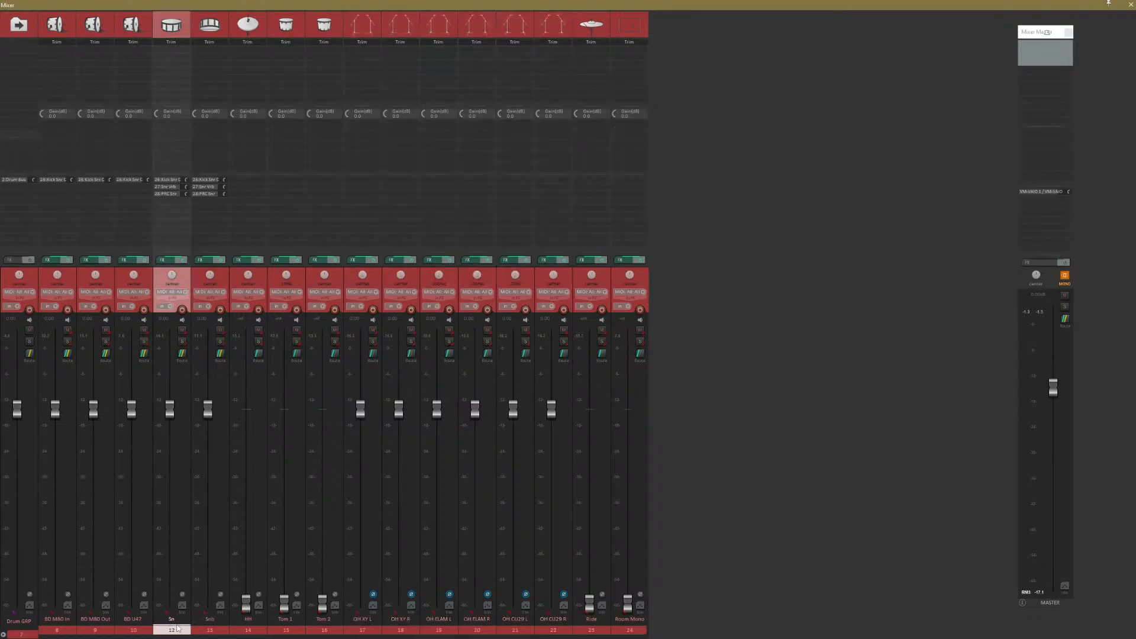
left_click(367, 631)
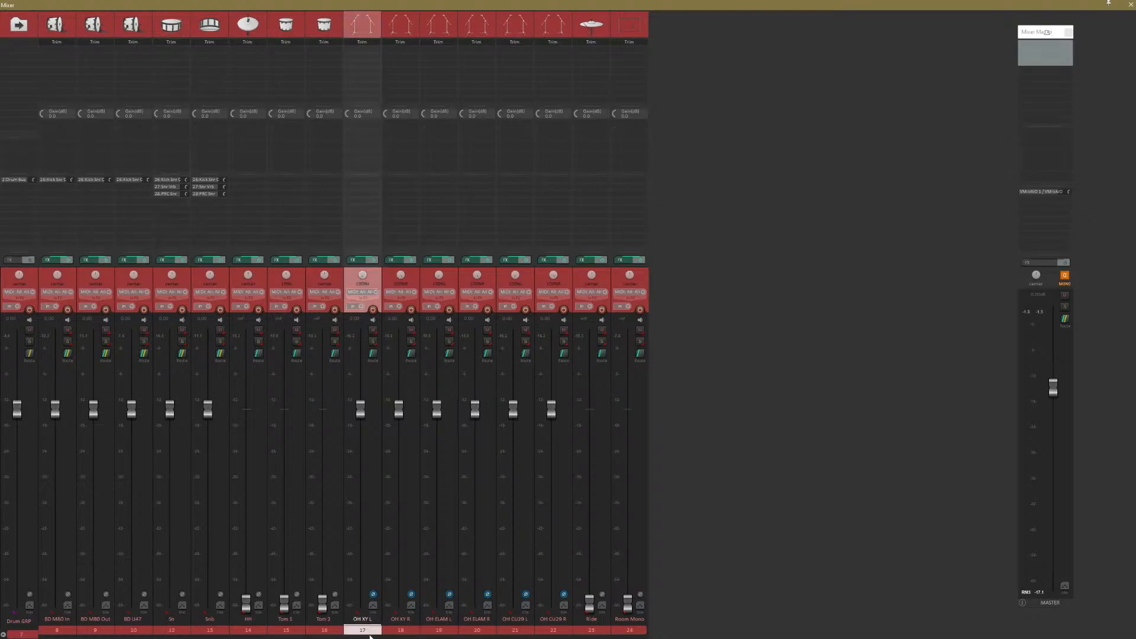
left_click(550, 630, "shift")
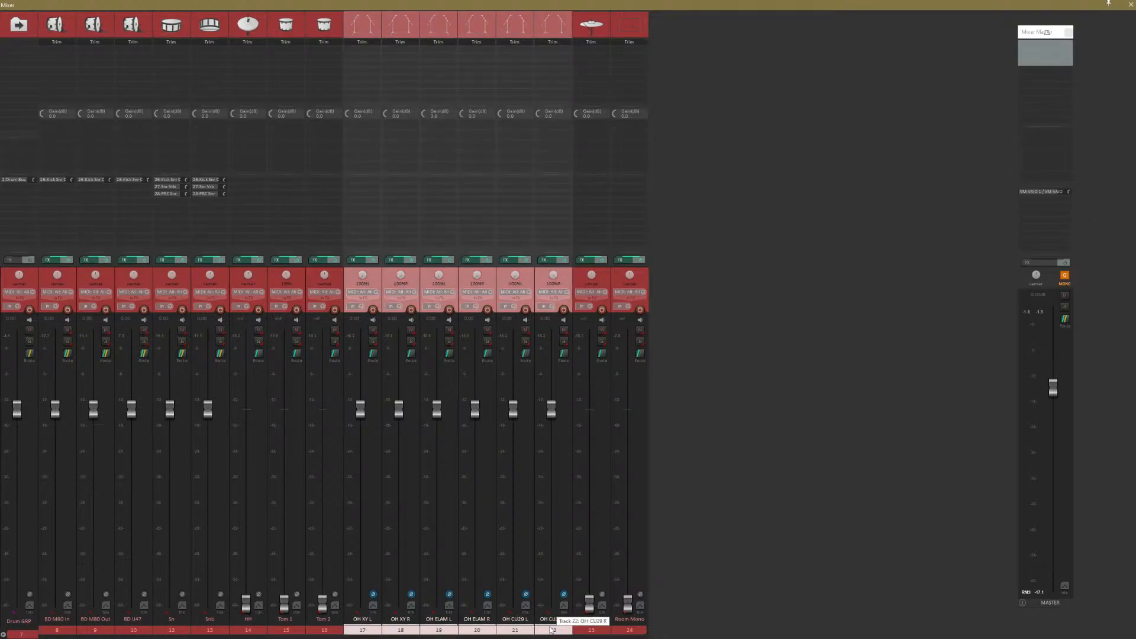
left_click(391, 628)
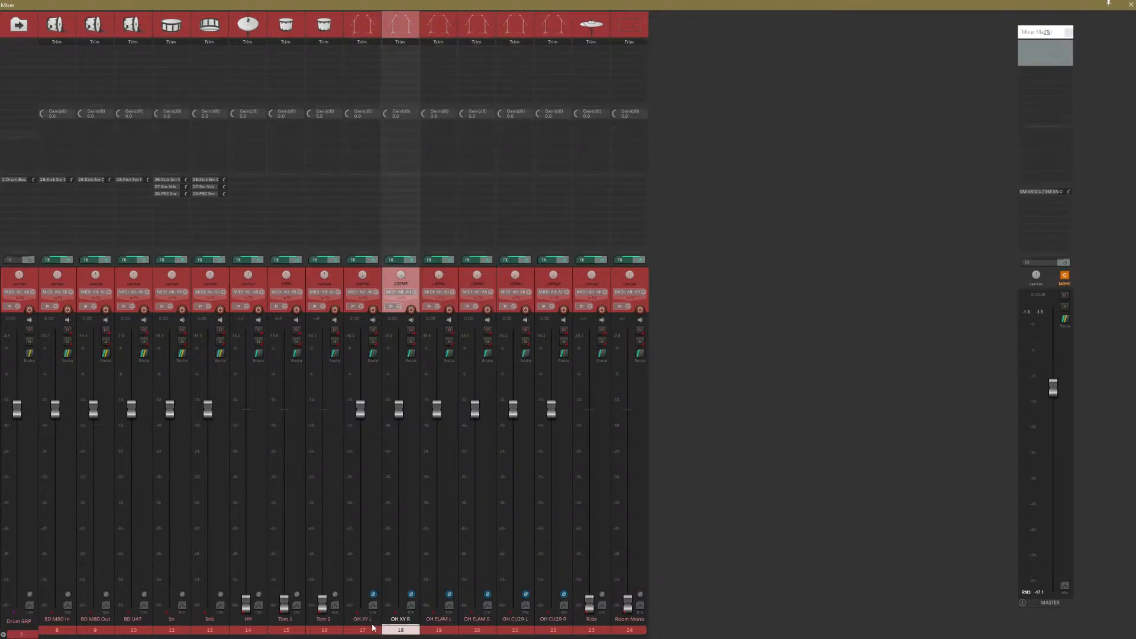
left_click(372, 628)
left_click(414, 630)
left_click(451, 630)
left_click(476, 630)
left_click(513, 630)
left_click(545, 630)
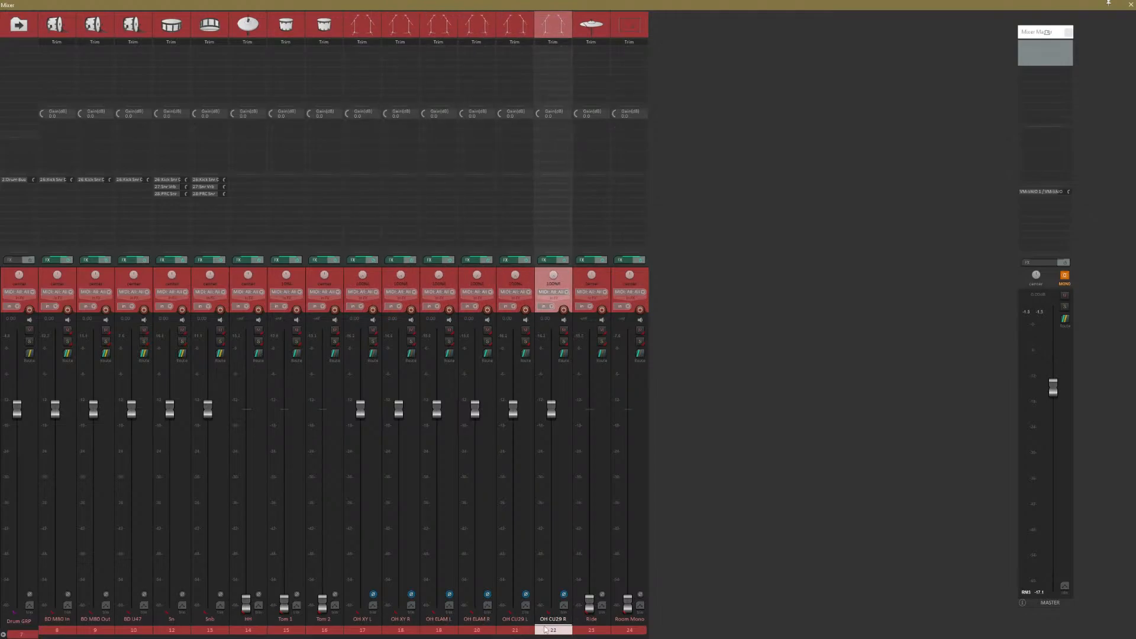
left_click(513, 629)
left_click(477, 630)
left_click(438, 629)
left_click(397, 629)
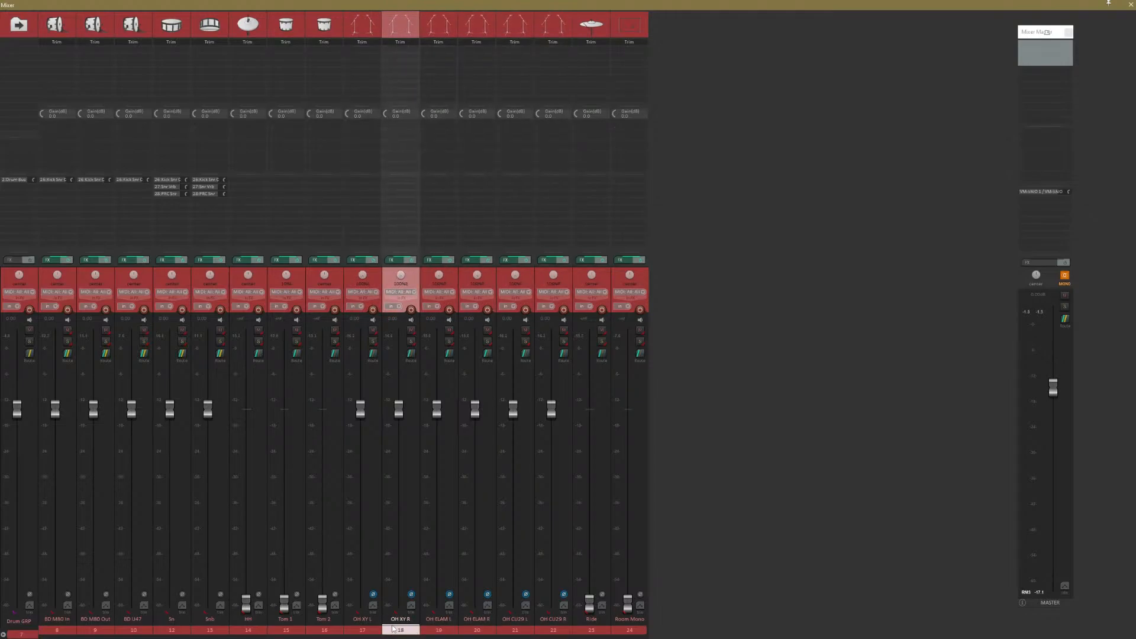
left_click(314, 629)
left_click(301, 630)
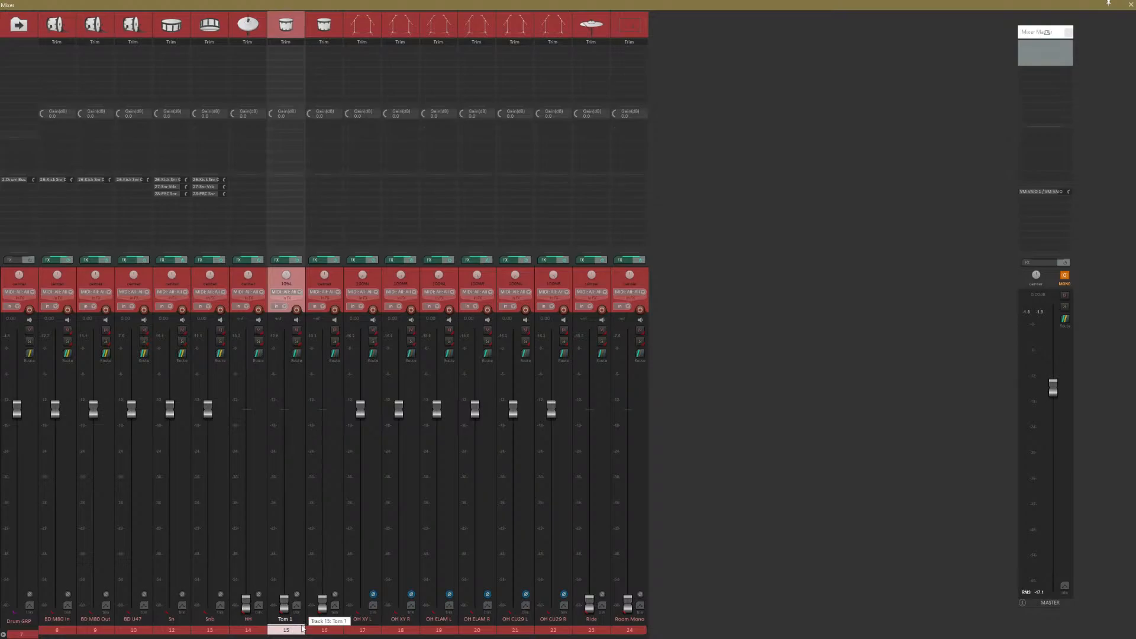
left_click(353, 628)
left_click(403, 631)
left_click(428, 632)
left_click(403, 629)
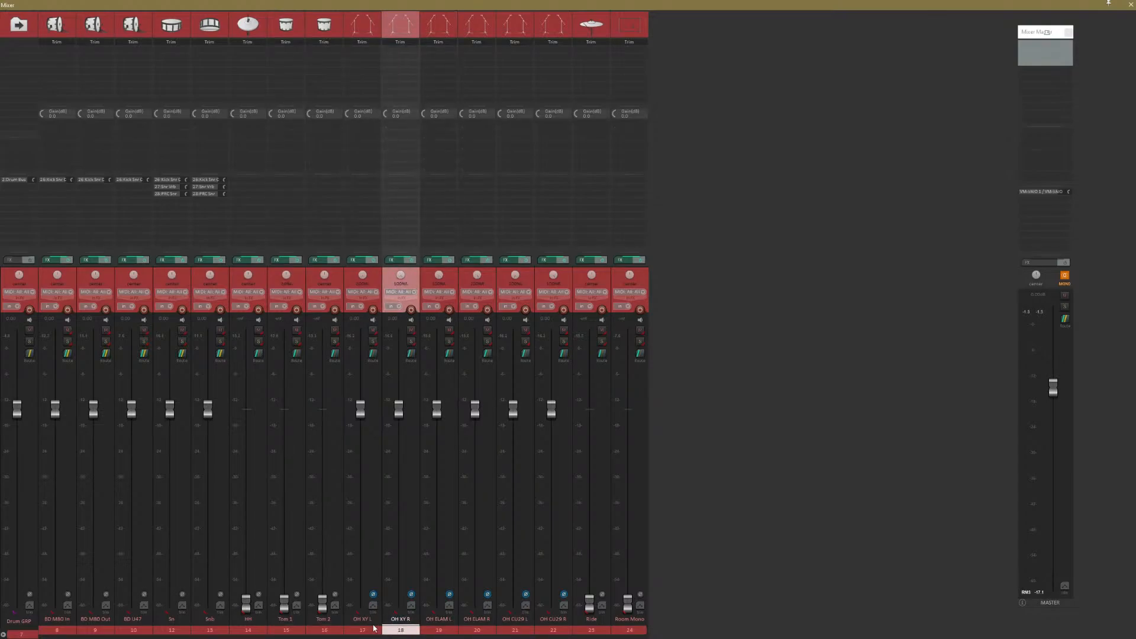
Solo the OH XY L and OH XY R tracks together and start playback.
left_click(369, 628)
left_click(392, 631, "shift")
left_click(372, 342)
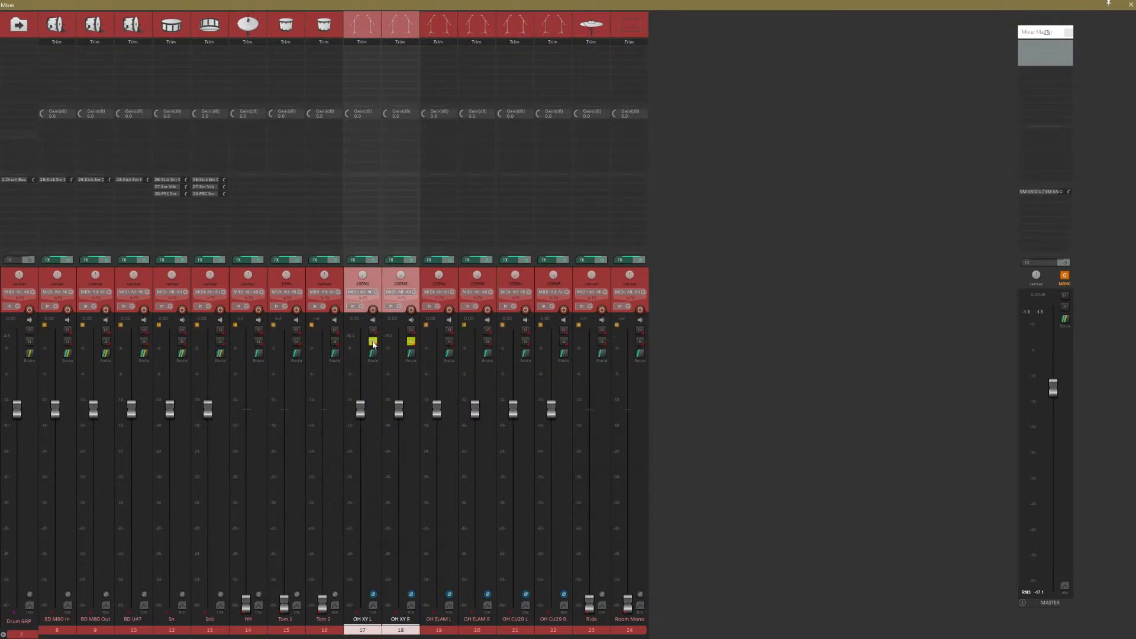
key("space")
Add OH ELAM L and OH ELAM R to the solo and compare their normal and inverted polarity against the XY pair.
left_click(449, 342)
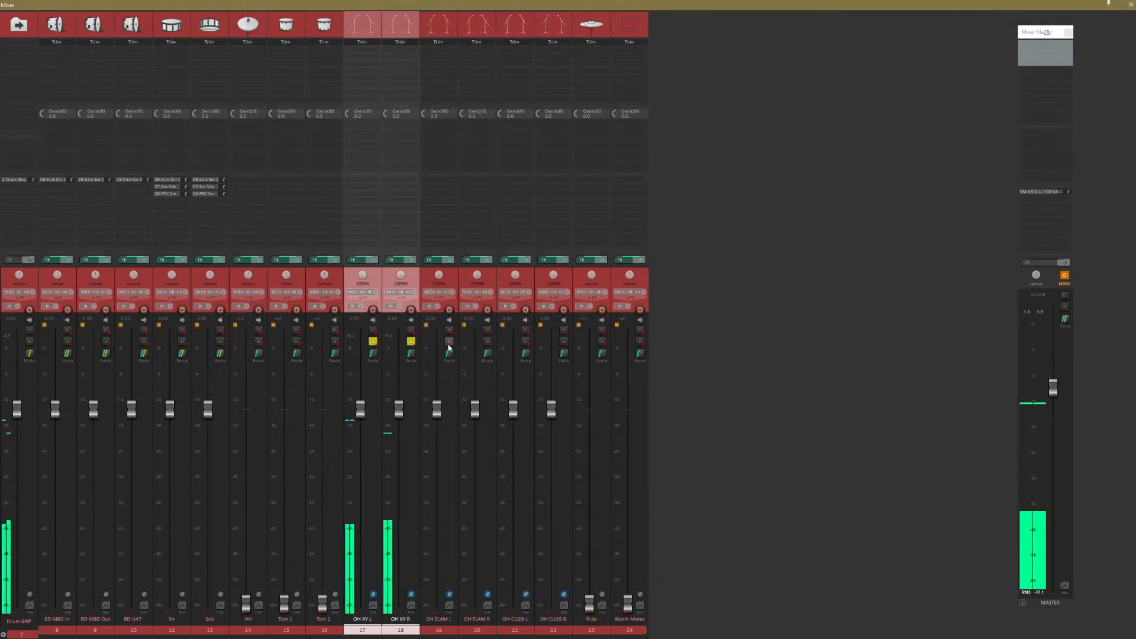
left_click(487, 342)
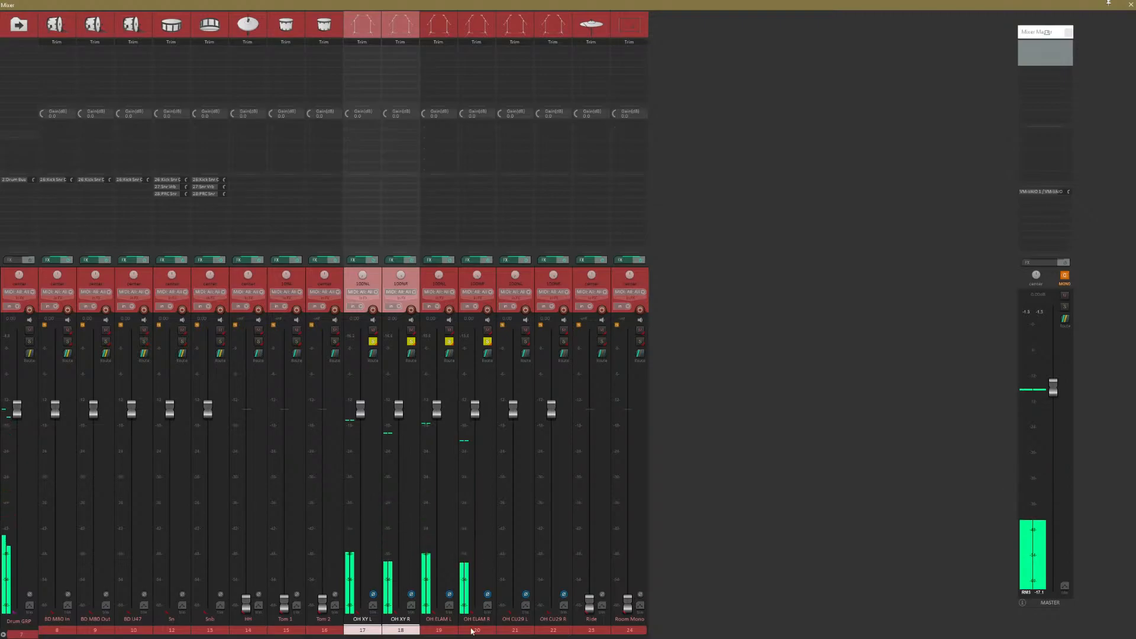
left_click(448, 607)
left_click(485, 606, "shift")
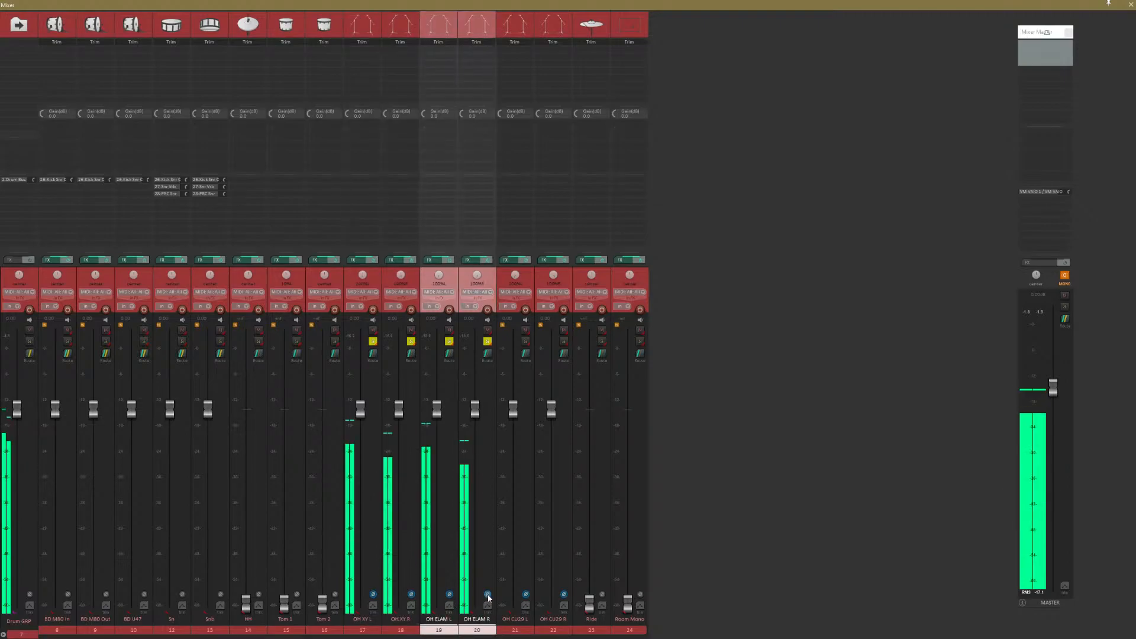
left_click(487, 594)
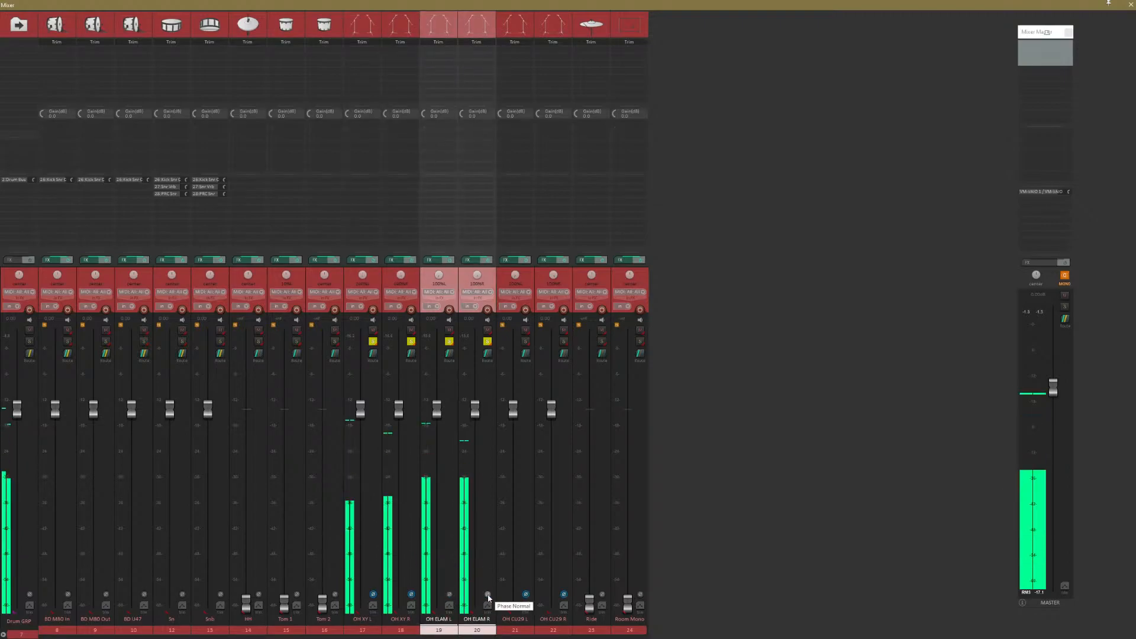
left_click(487, 594)
Solo OH CU29 L and R alongside the XY pair and take OH ELAM L and R out of the solo.
left_click(526, 342)
left_click(563, 341)
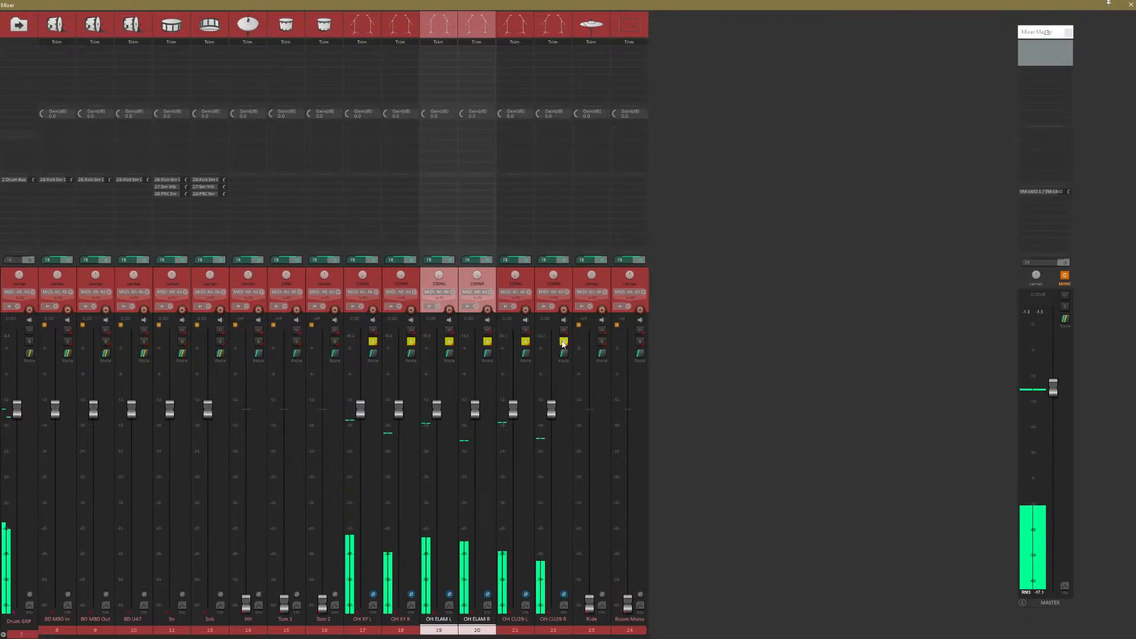
left_click(484, 345)
left_click(451, 345)
left_click(449, 342)
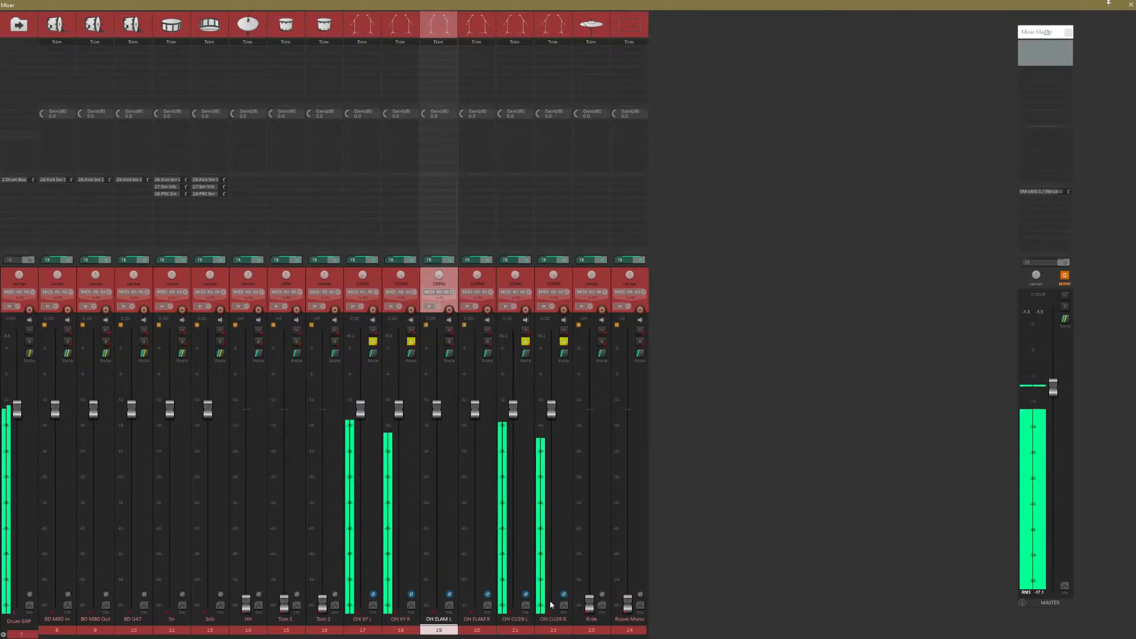
Compare OH CU29 L and R with normal and inverted polarity against the XY pair during playback, leaving them inverted.
left_click(515, 620)
left_click(552, 621, "shift")
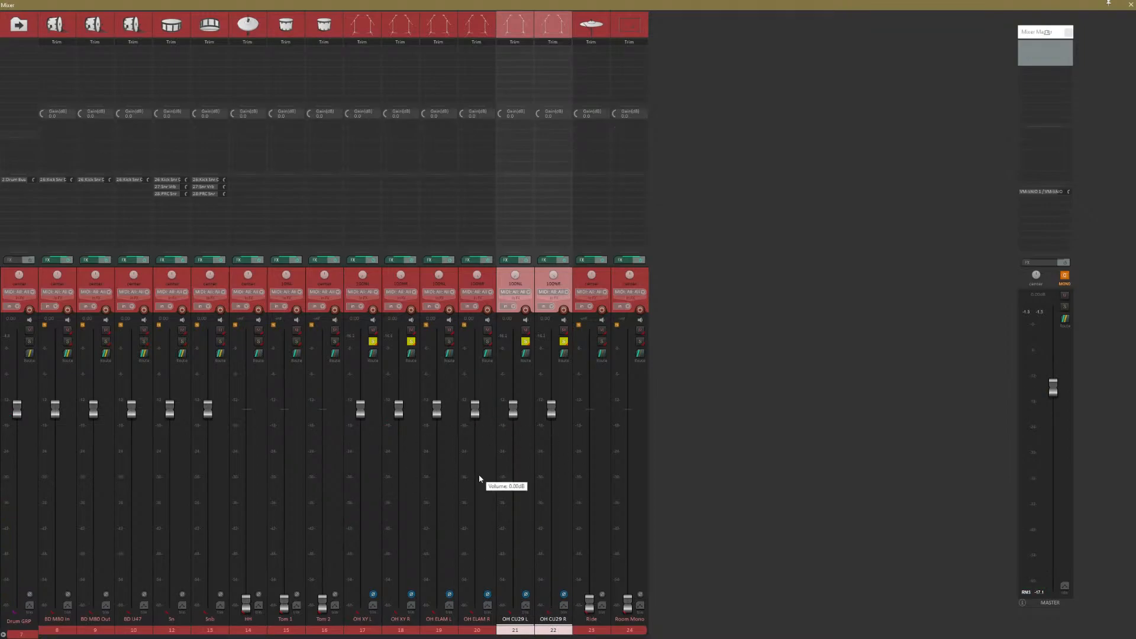
key("space")
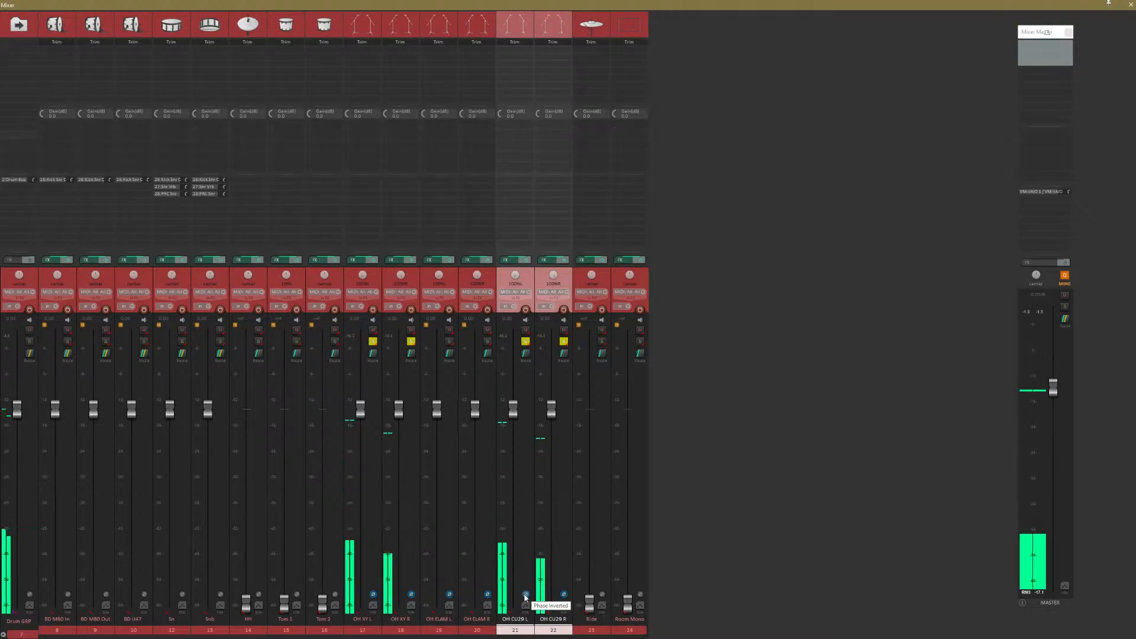
left_click(525, 595)
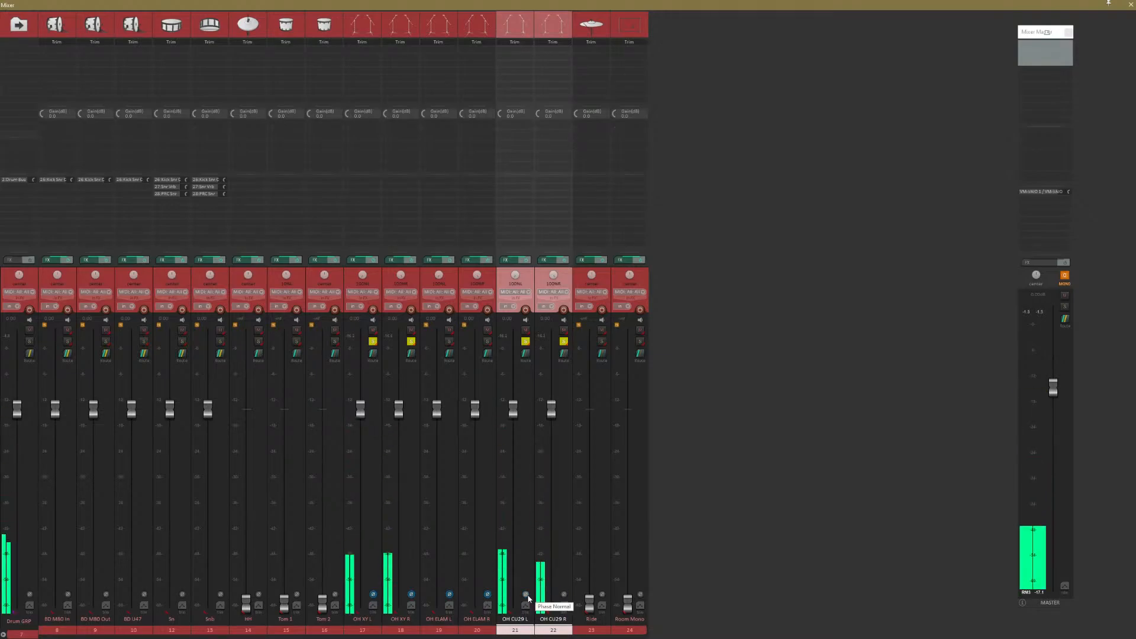
left_click(525, 595)
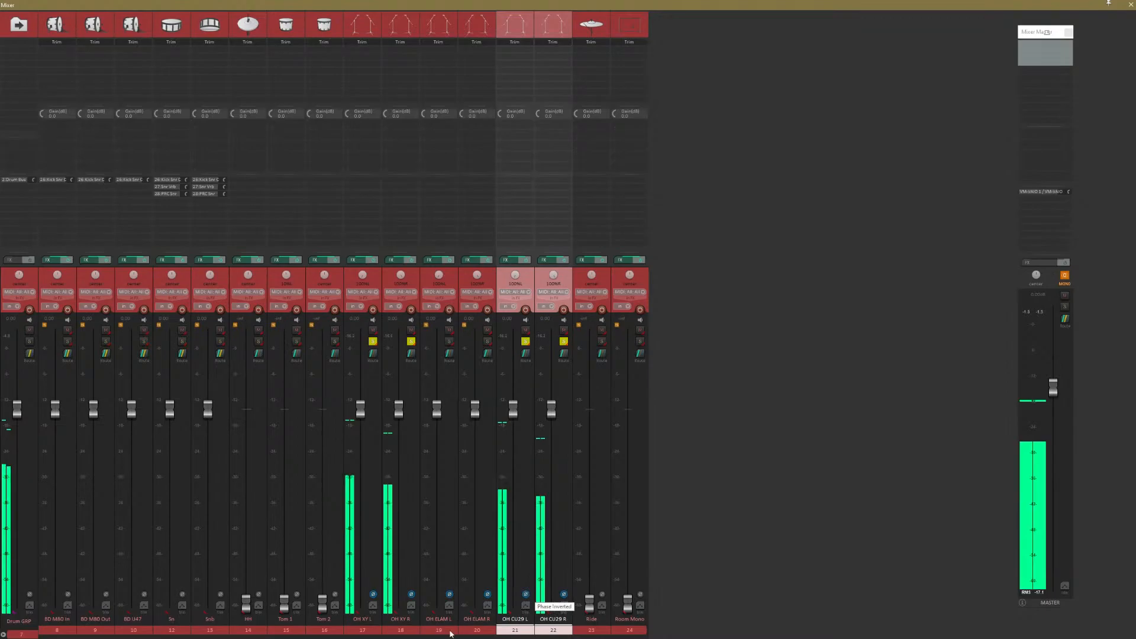
Stop playback, clear all track solos, and close the mixer to return to the arrangement.
left_click(475, 629)
key("space")
left_click(526, 343, "ctrl")
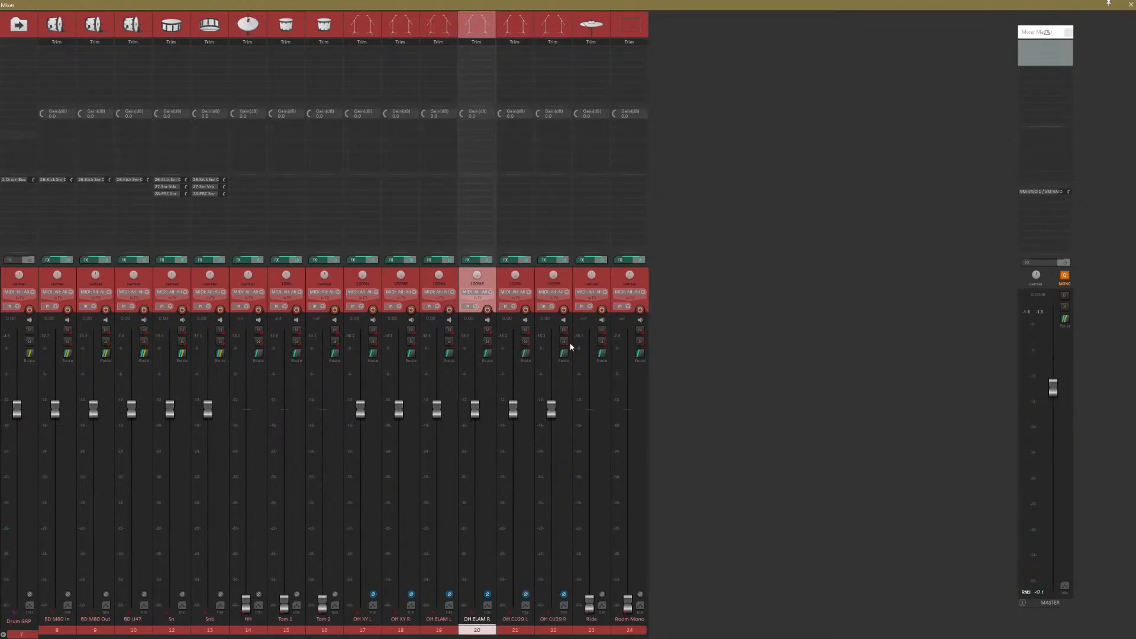
left_click(448, 626, "ctrl")
key("ctrl+m")
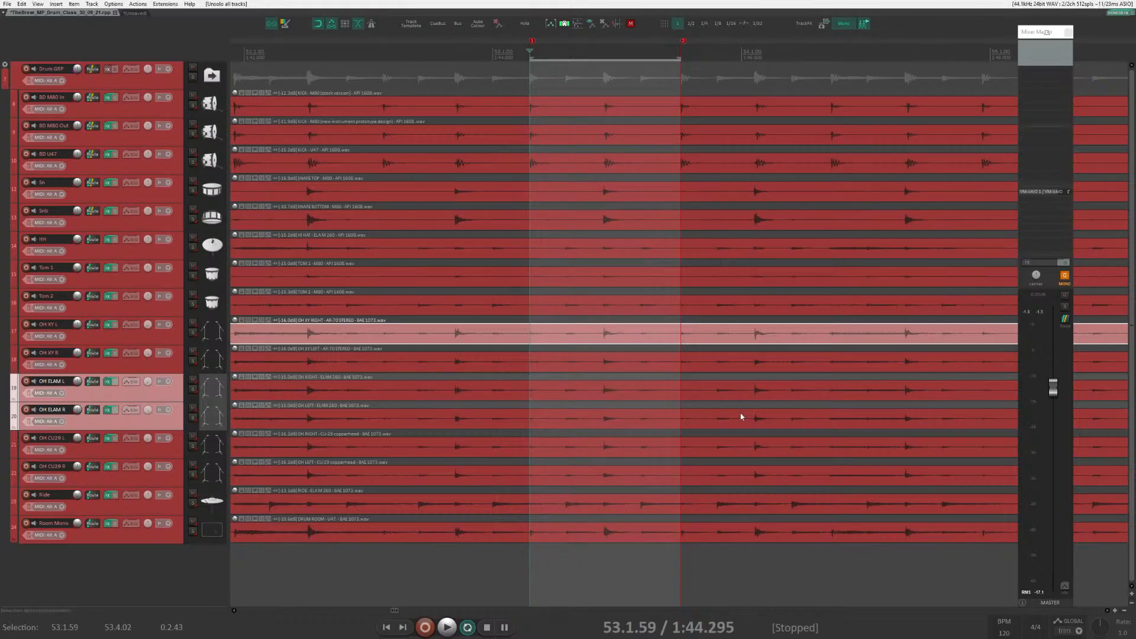
Magnify the overhead waveforms at the snare hit near 53.2.79 and select the tracks from OH XY L through OH CU29 L.
left_click(608, 332)
scroll(609, 337, "up", 5)
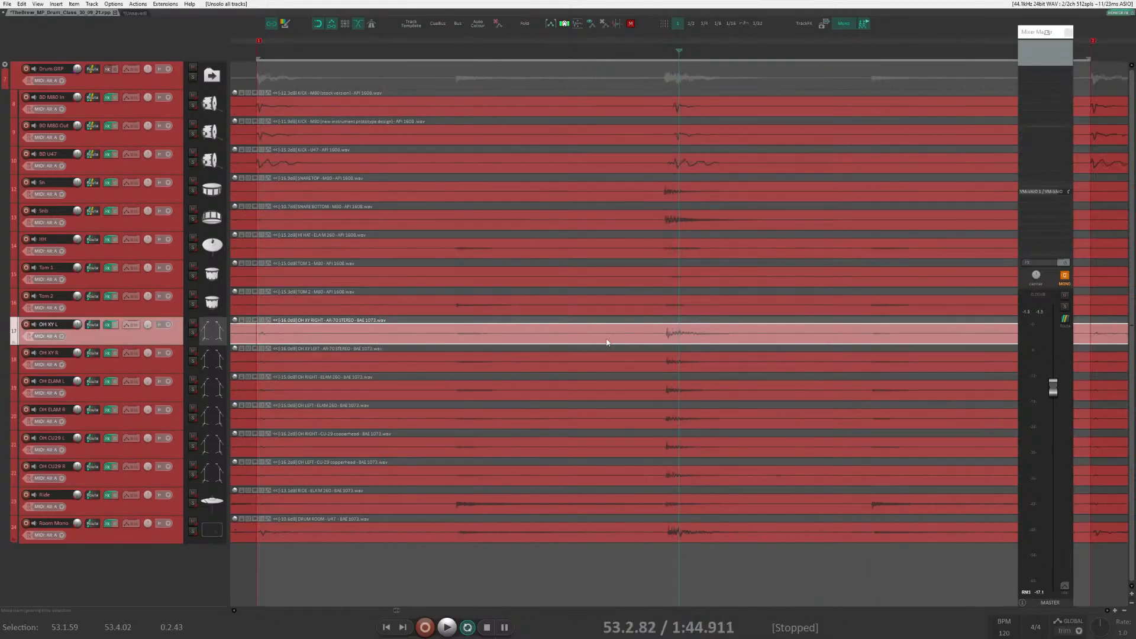
left_click(585, 333)
scroll(598, 340, "up", 6)
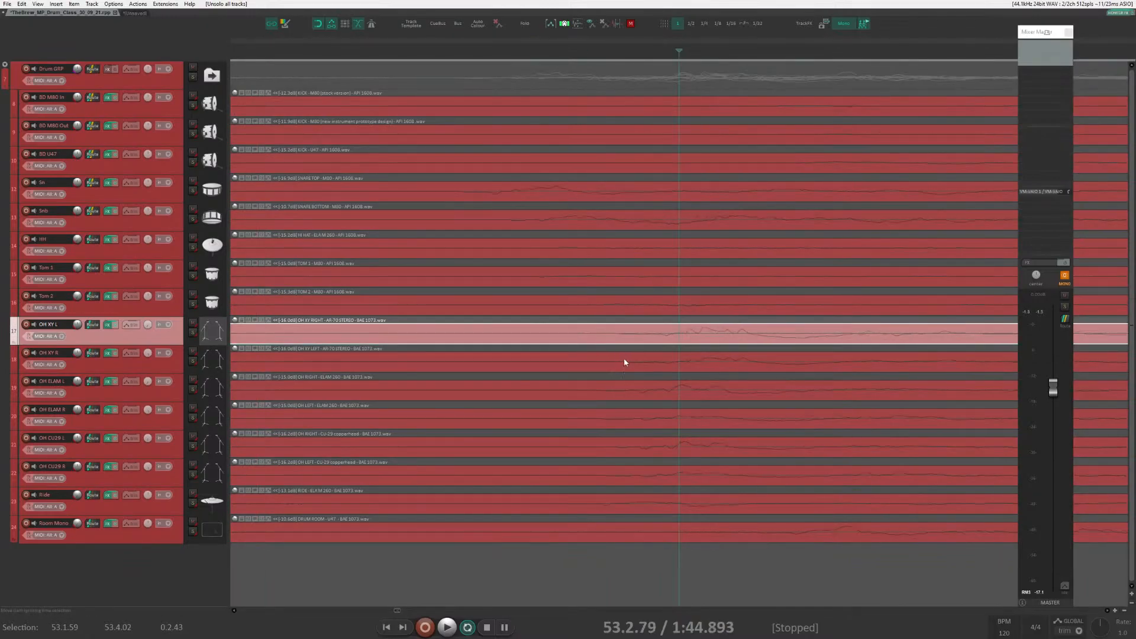
scroll(636, 390, "up", 5)
scroll(666, 397, "up", 1)
left_click_drag(1132, 361, 1131, 421)
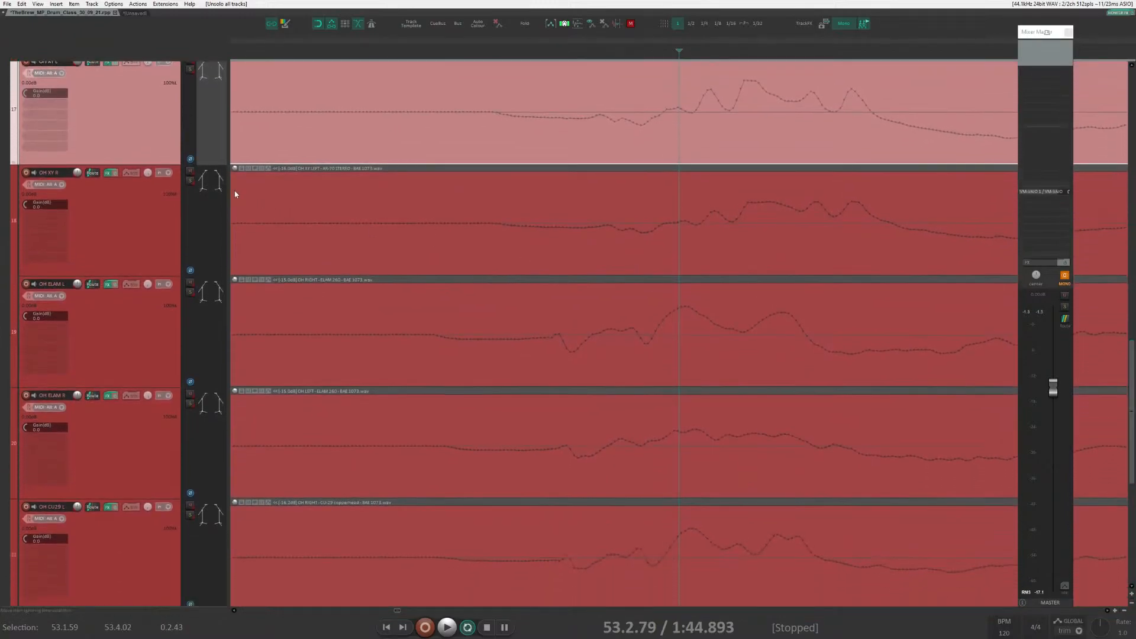
left_click(139, 549, "shift")
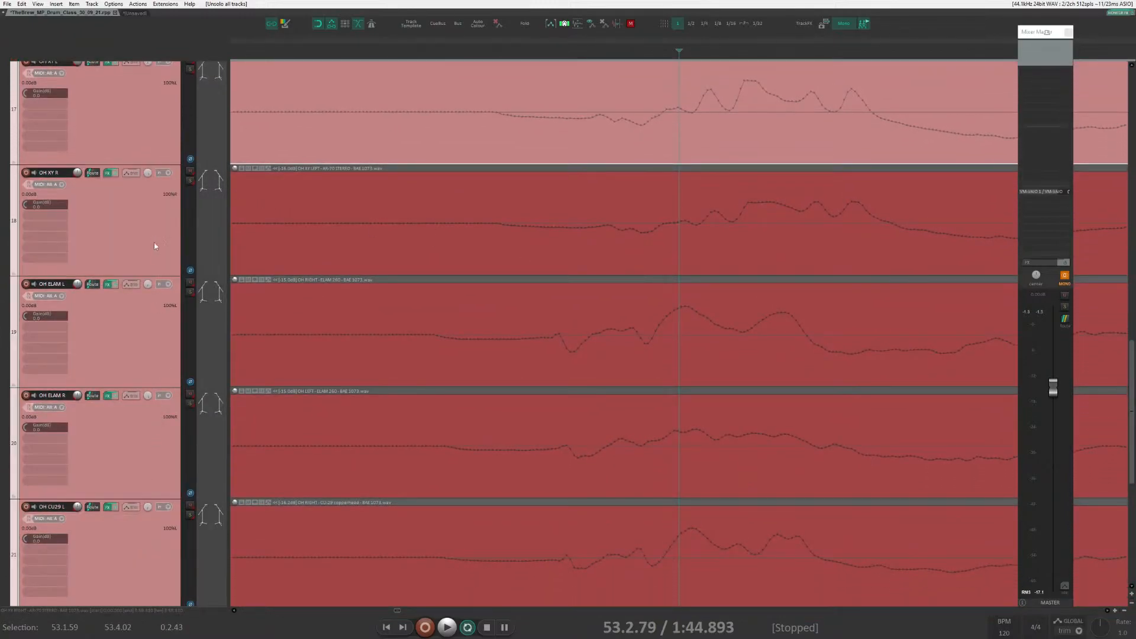
Extend the track selection to OH CU29 R and compare the magnified overhead waveforms at the snare hit.
scroll(1124, 324, "down", 1)
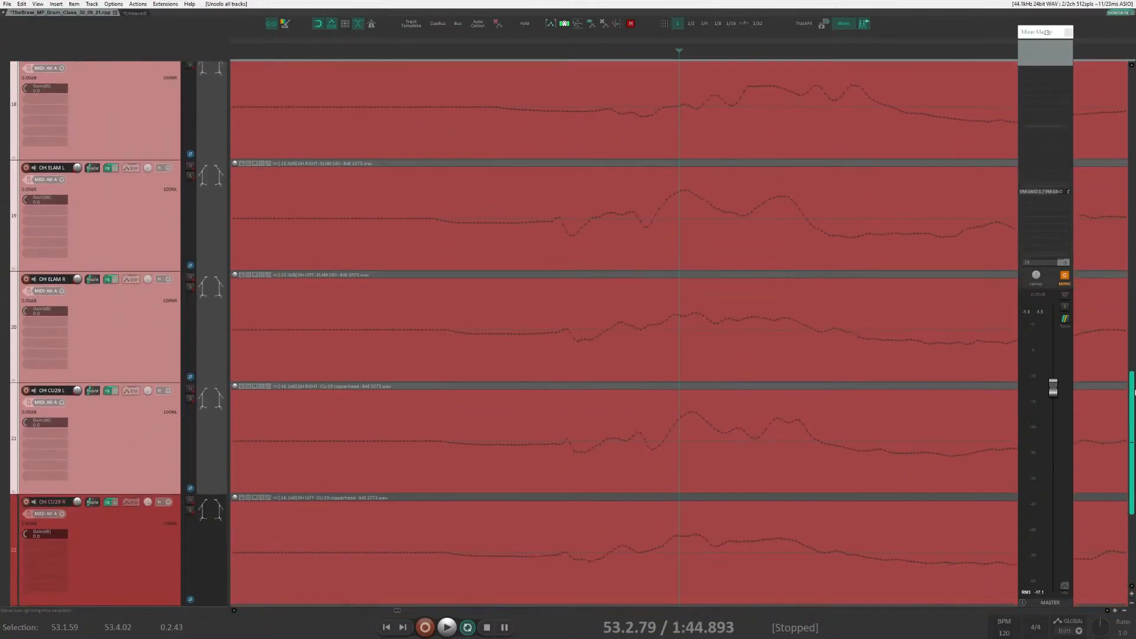
left_click(142, 542, "shift")
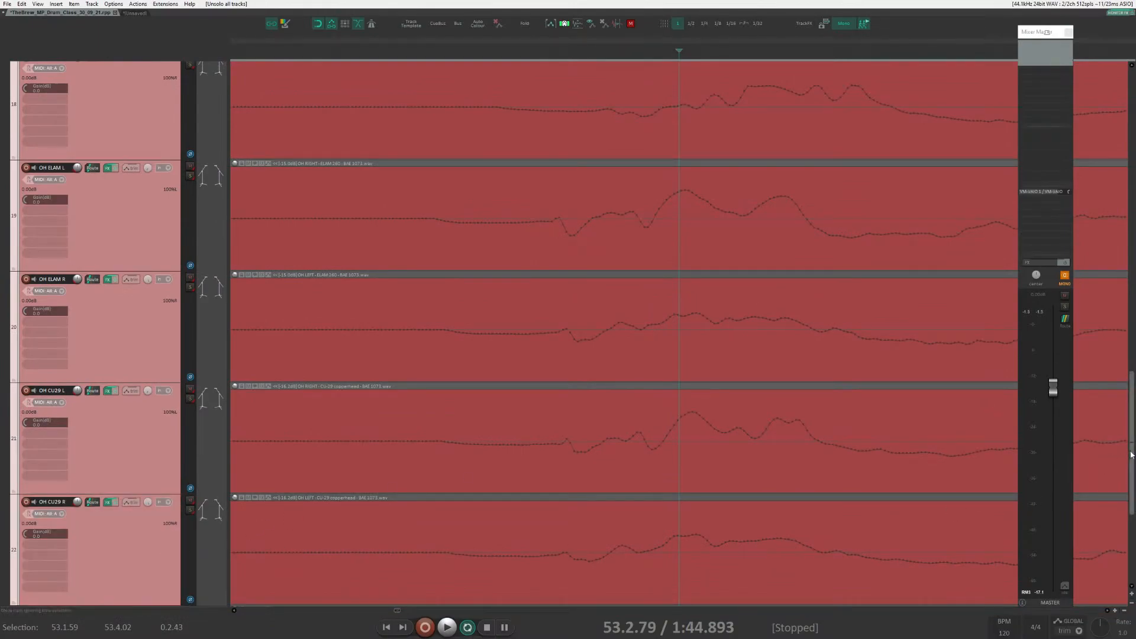
left_click_drag(1132, 454, 1131, 393)
key("shift+Up")
key("shift+Up")
key("shift+Up")
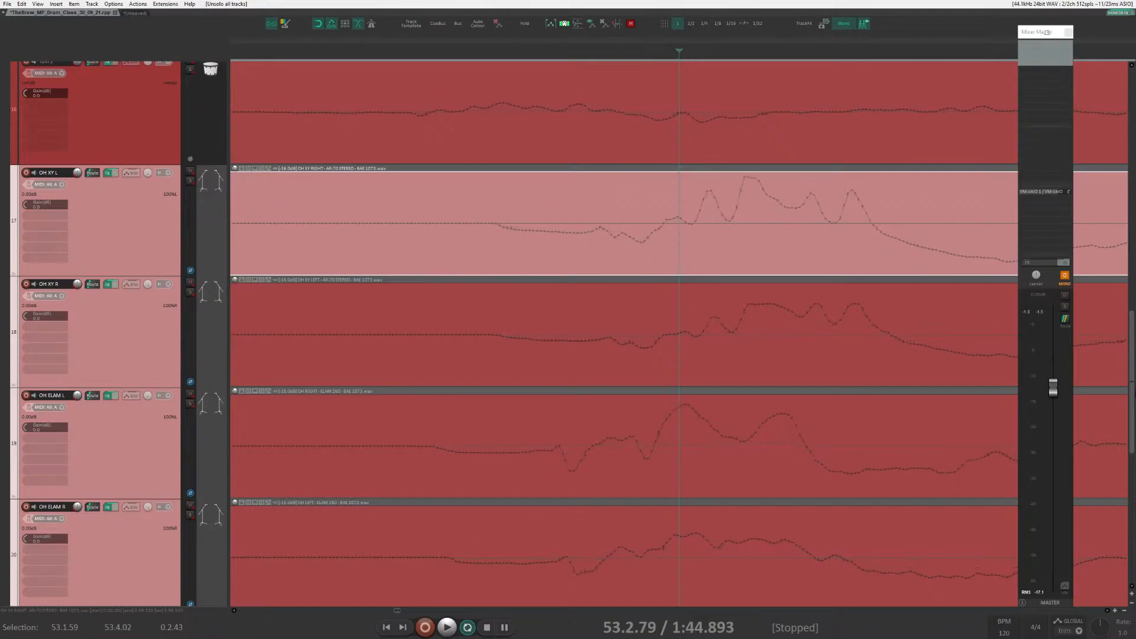
mouse_move(1132, 354)
left_mouse_down()
mouse_move(1133, 451)
mouse_move(1133, 353)
left_mouse_up()
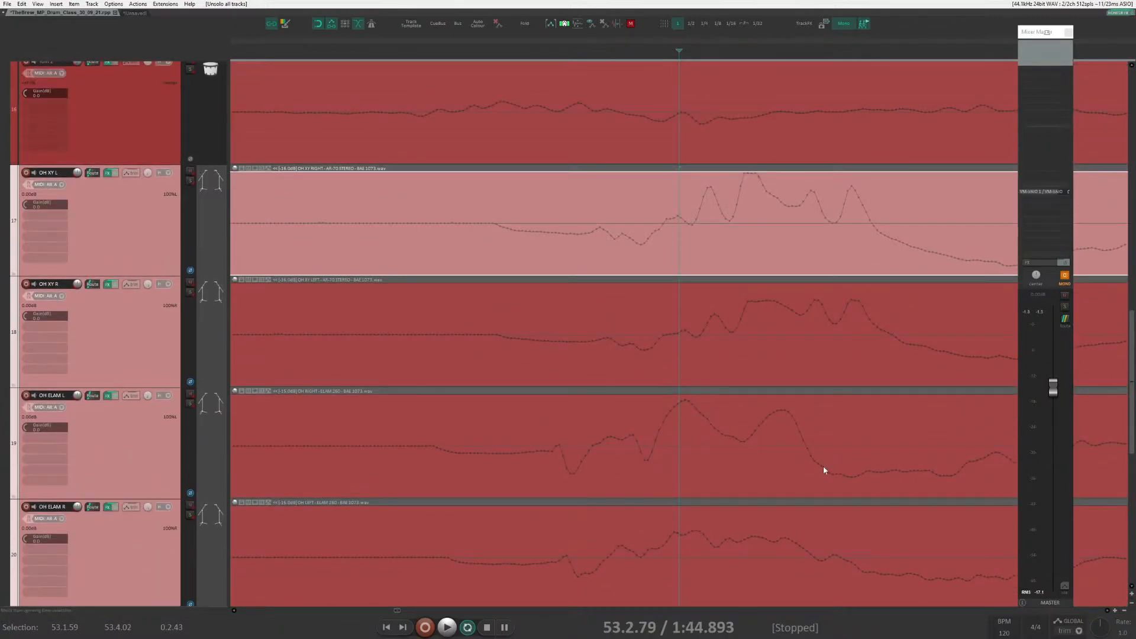
scroll(823, 466, "down", 3)
scroll(770, 447, "down", 5)
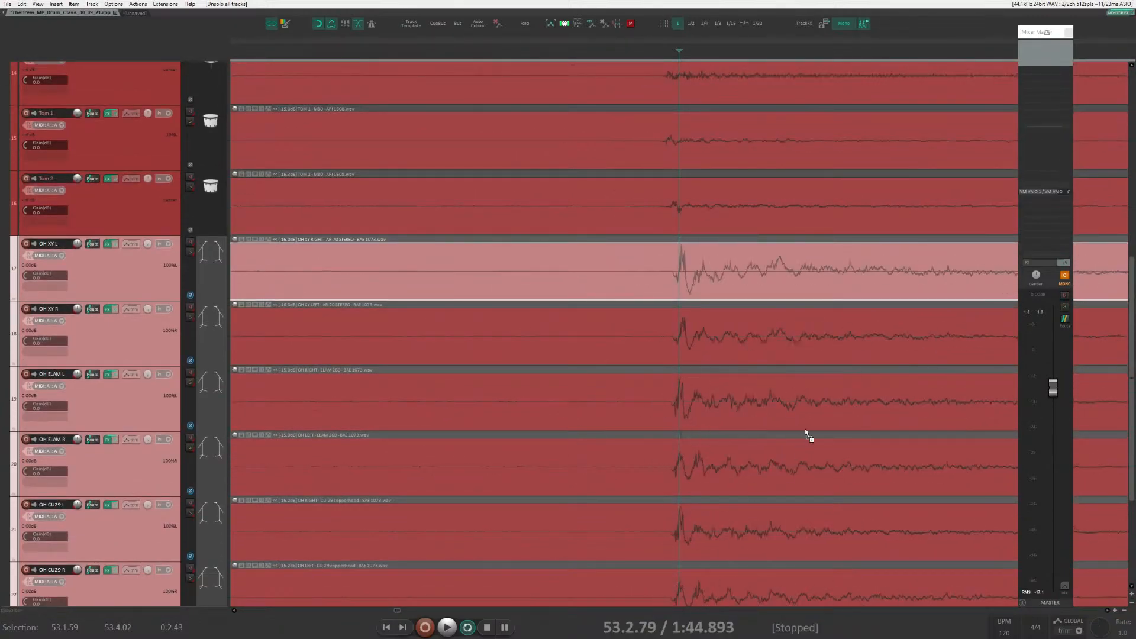
Open the mixer and pull the faders of all six overhead tracks, OH XY L through OH CU29 R, fully down to -inf.
key("ctrl+m")
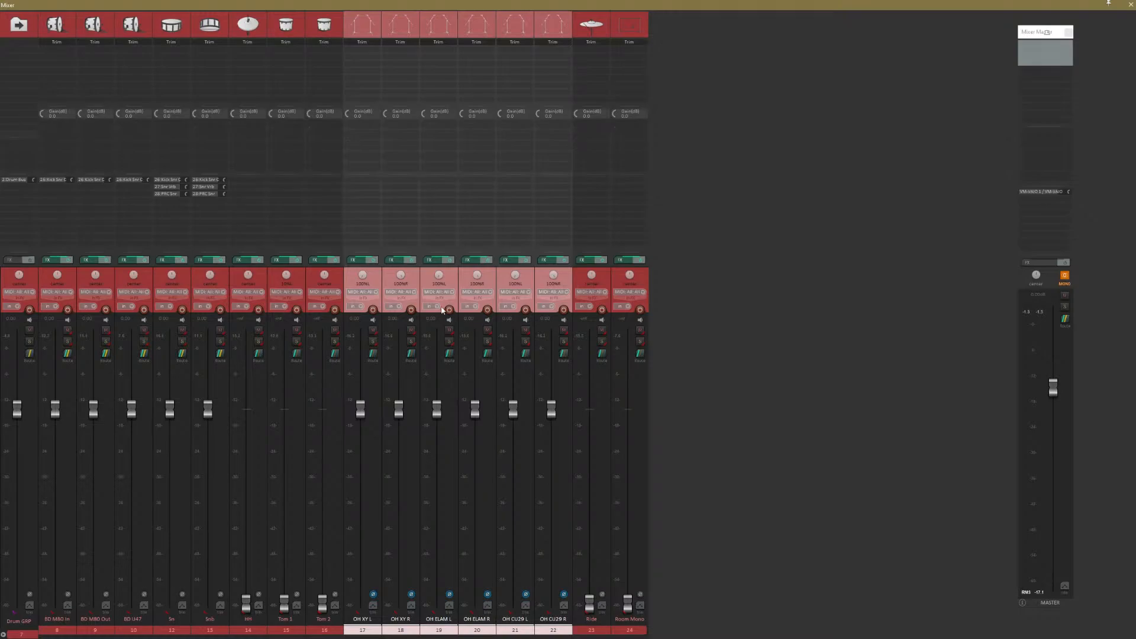
left_click(377, 285)
left_click(556, 285, "shift")
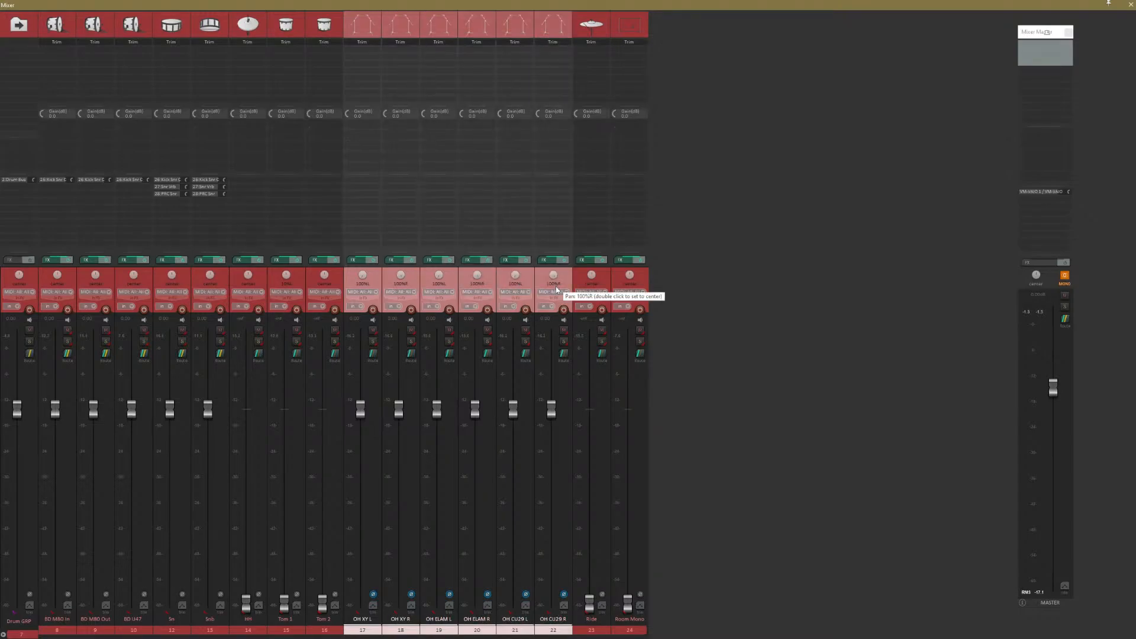
left_click(592, 628)
left_click(544, 628)
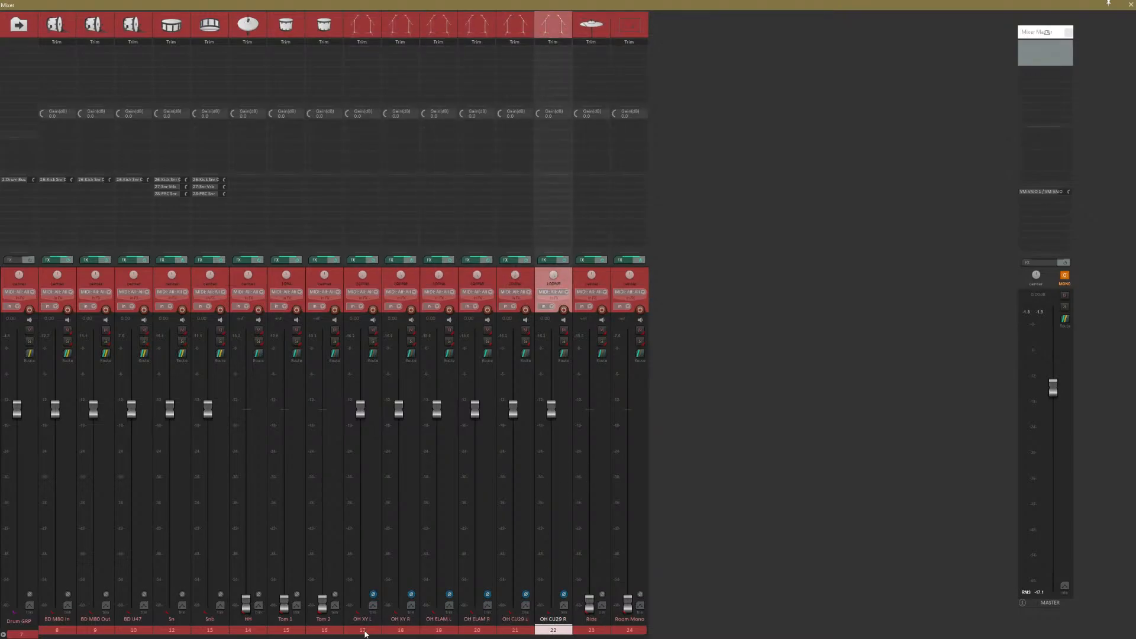
left_click(363, 630, "shift")
left_click_drag(363, 408, 360, 607)
left_click(393, 629)
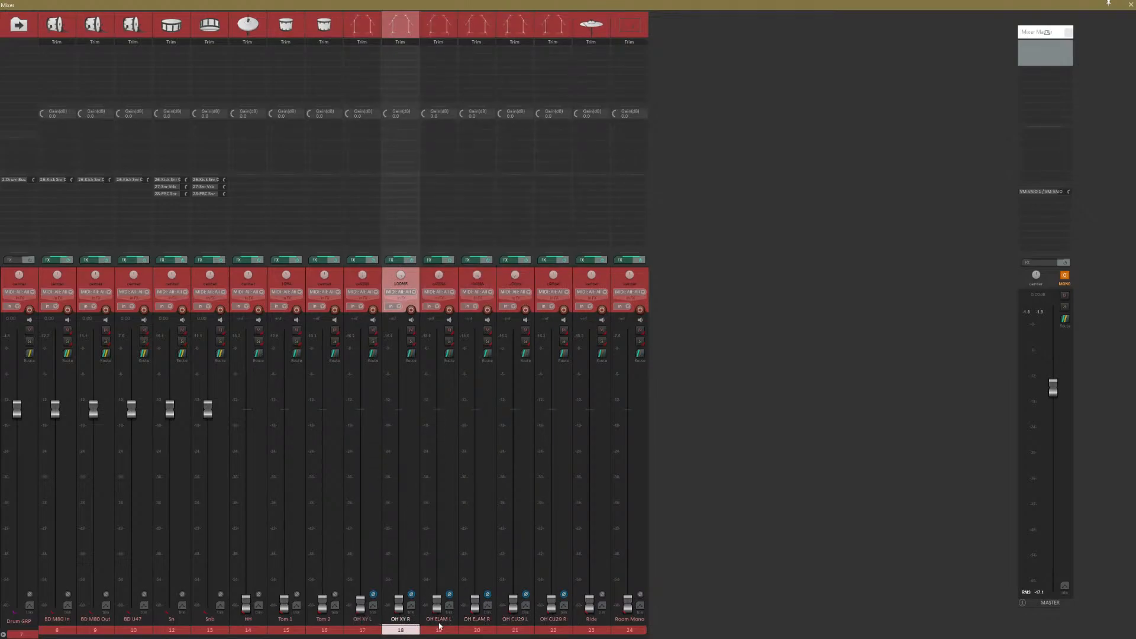
left_click(473, 629)
left_click(388, 629)
left_click(366, 629)
left_click(438, 629)
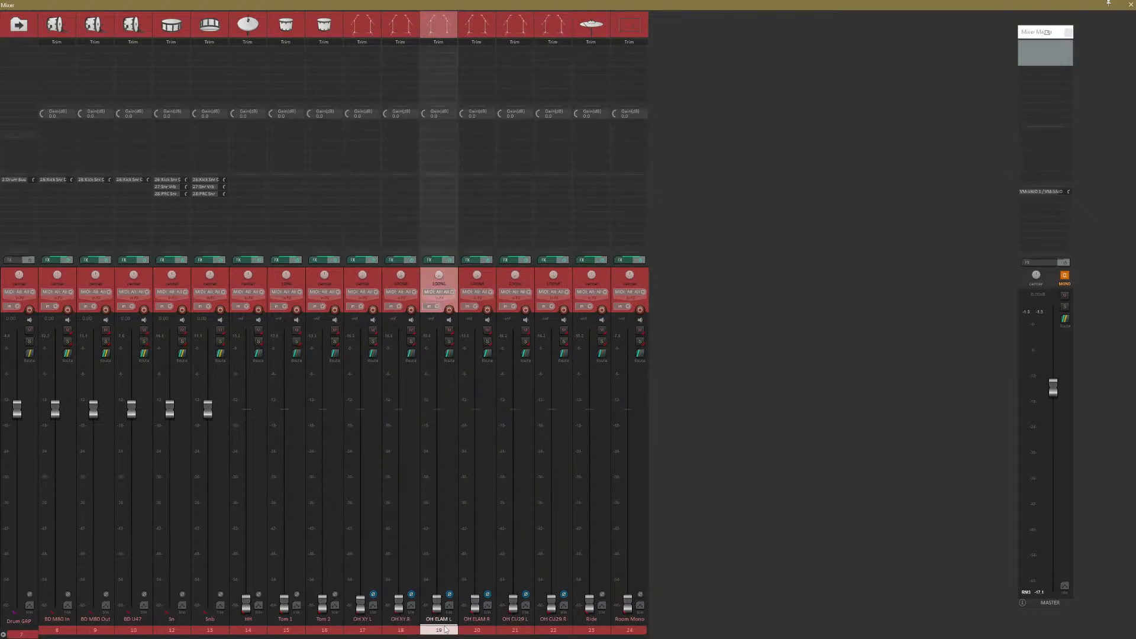
left_click(476, 630)
left_click(515, 629)
left_click(553, 630)
left_click(515, 629)
left_click(476, 629)
left_click(438, 629)
left_click(363, 629)
left_click(389, 631)
left_click(369, 630)
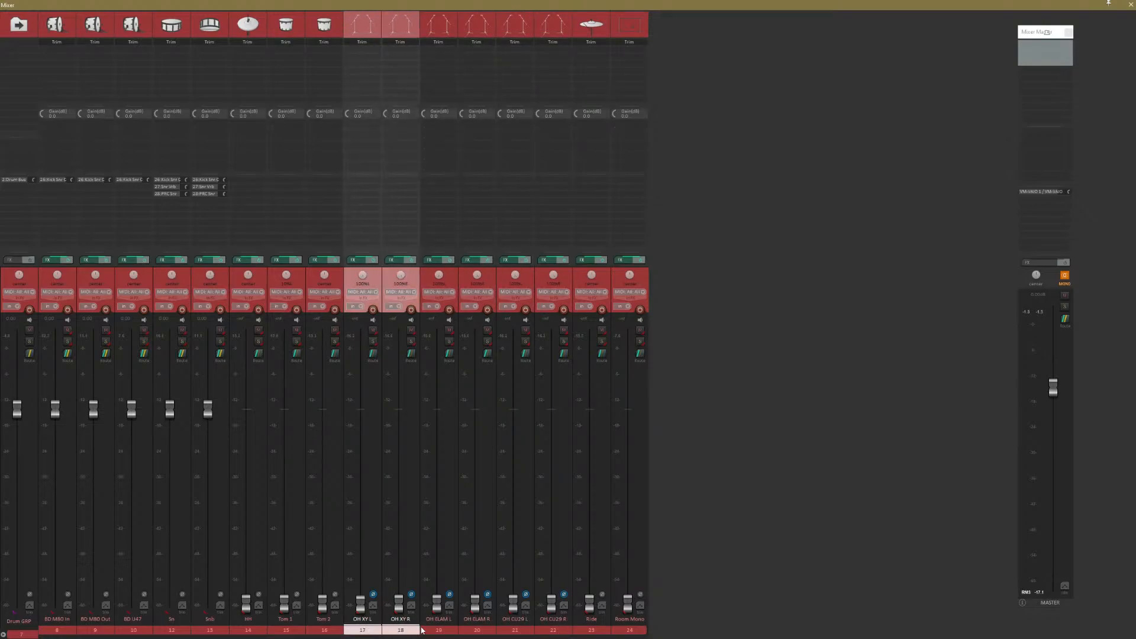
left_click(438, 630)
left_click(476, 630)
left_click(515, 630)
left_click(547, 631)
left_click(476, 630)
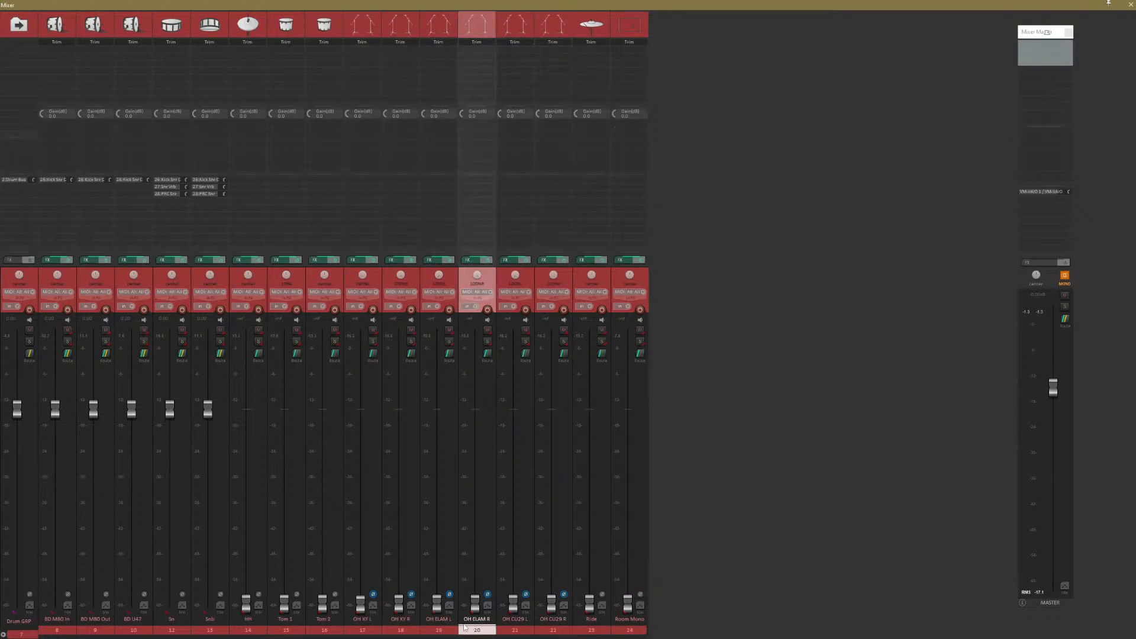
left_click(438, 630)
left_click(476, 630)
left_click(438, 630)
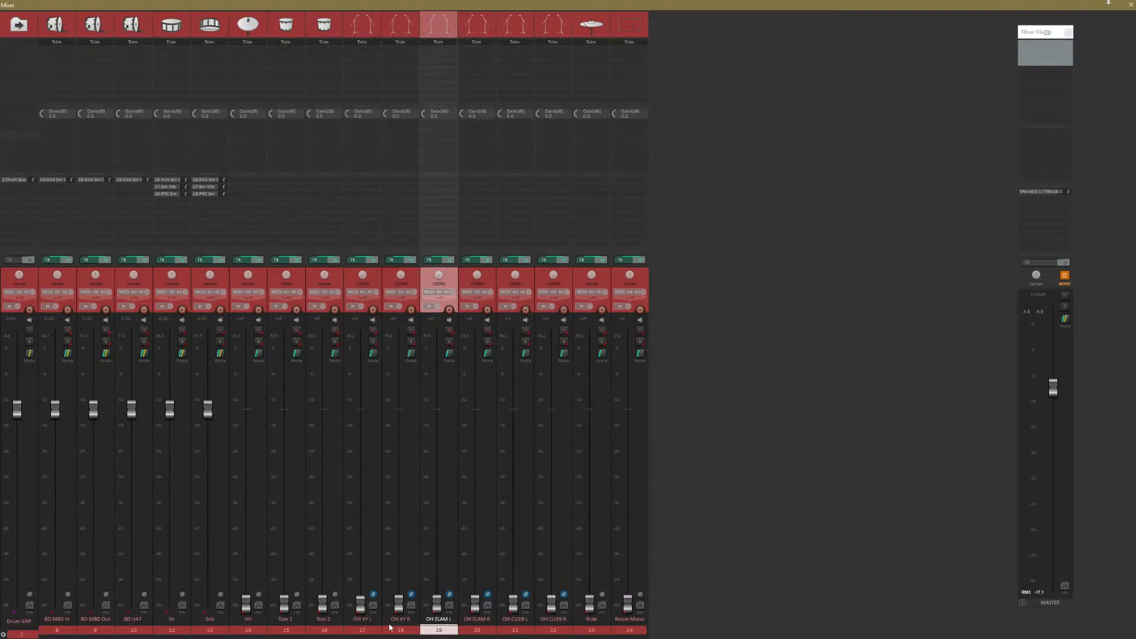
left_click(400, 630)
left_click(363, 629)
Raise the Tom 1 and Tom 2 faders to 0 dB and close the mixer to return to the arrangement.
left_click(282, 630)
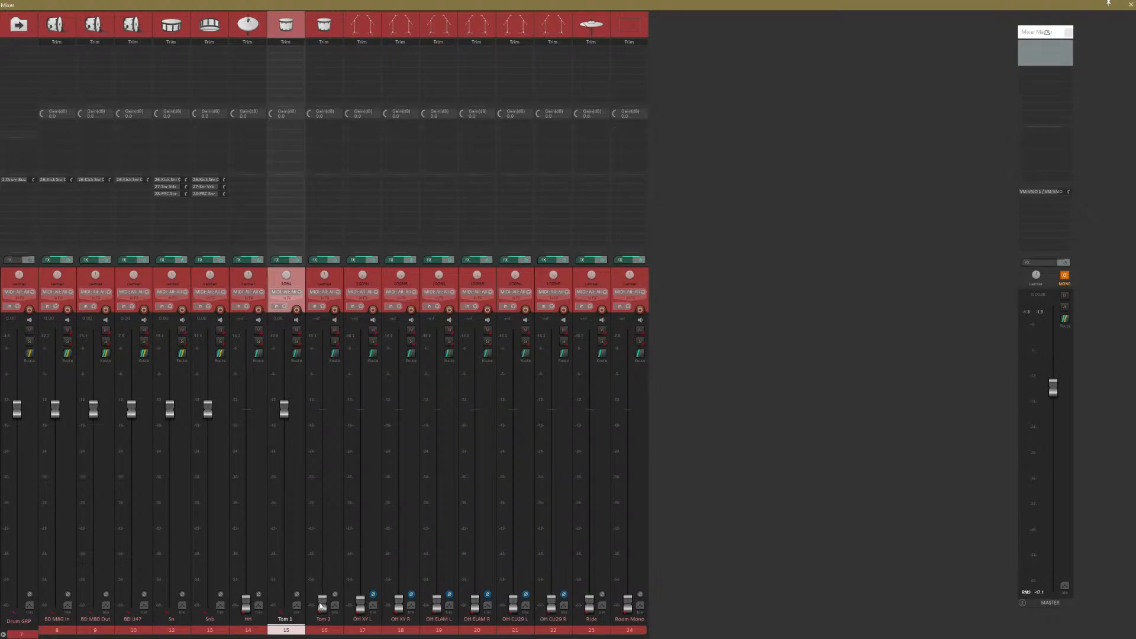
key("ctrl+m")
scroll(687, 349, "down", 3)
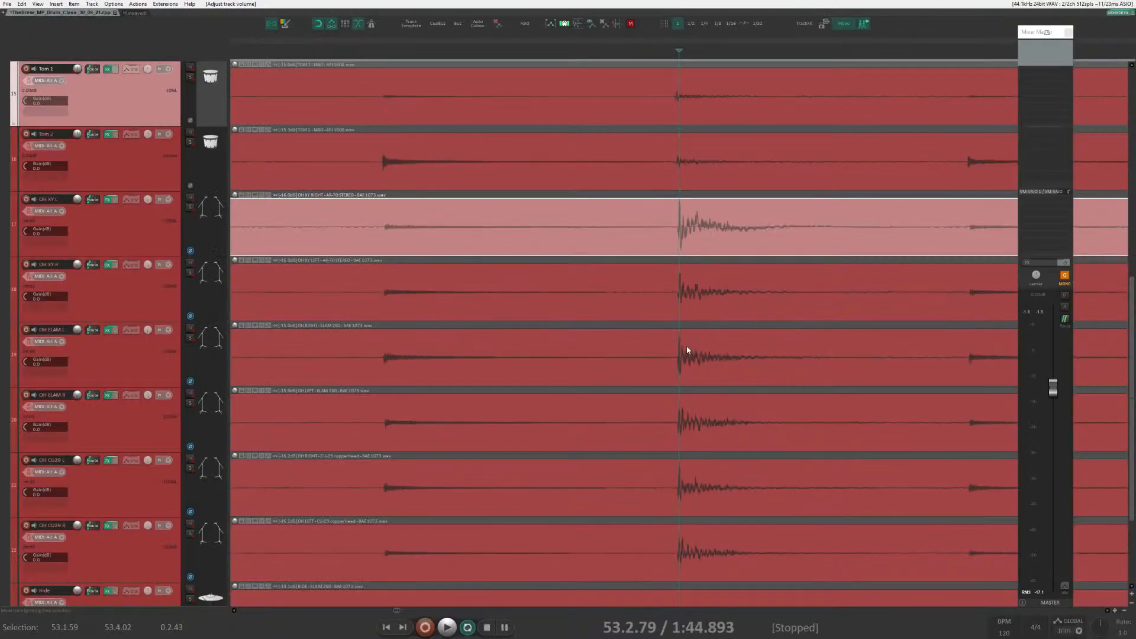
Remove the time selection around the snare hit and solo the Tom 1 track.
scroll(686, 350, "down", 4)
scroll(868, 322, "down", 5)
key("Escape")
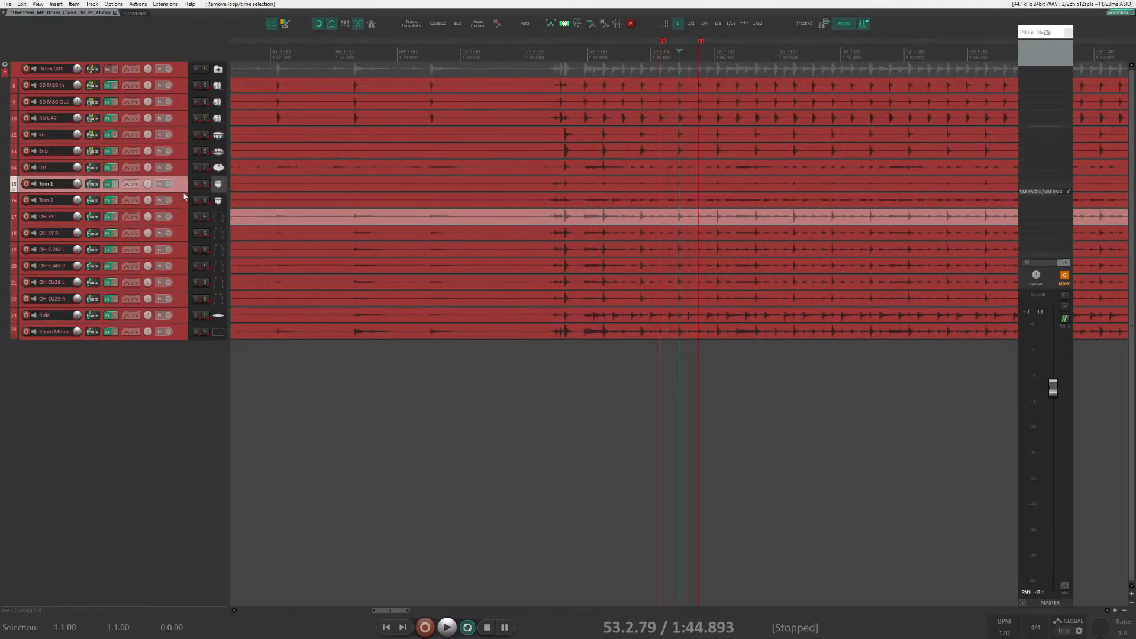
left_click_drag(182, 191, 183, 211)
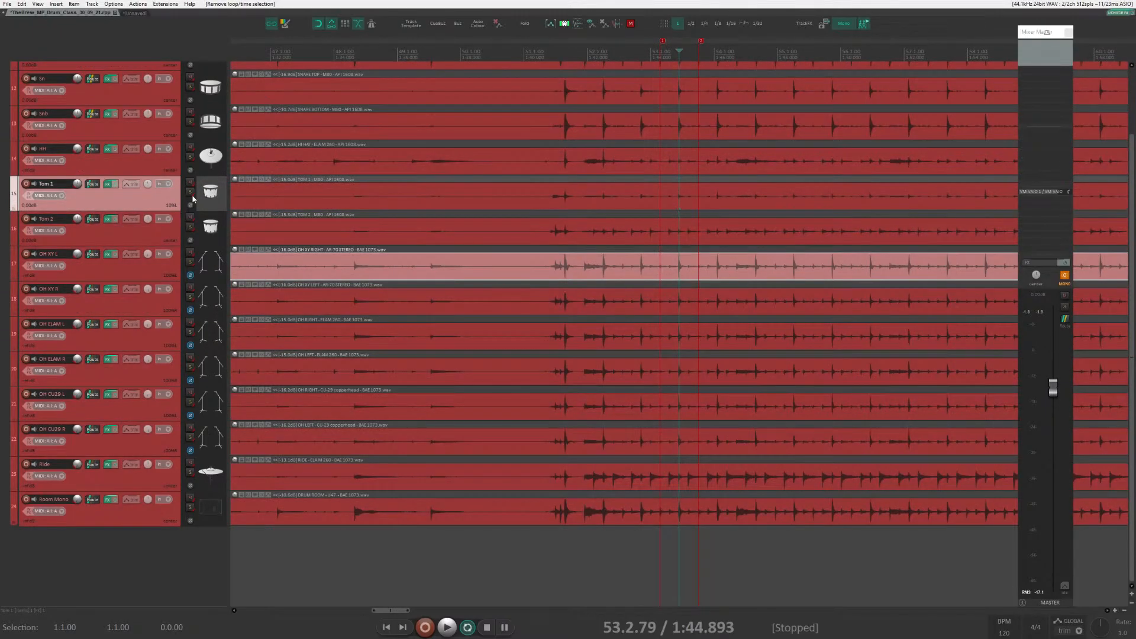
left_click(191, 193)
Locate the tom fill near 85.2.74 on Tom 1 and make a time selection around it from 85.2.66 to 86.1.65.
scroll(733, 240, "down", 5)
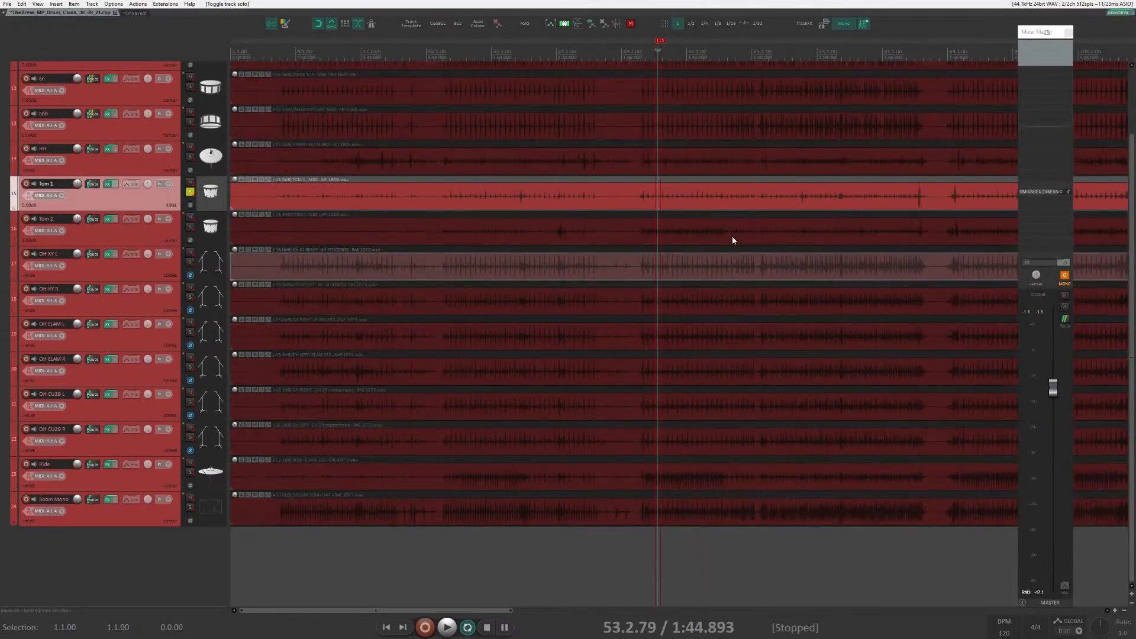
left_click(940, 211)
scroll(787, 231, "up", 5)
left_click(606, 95)
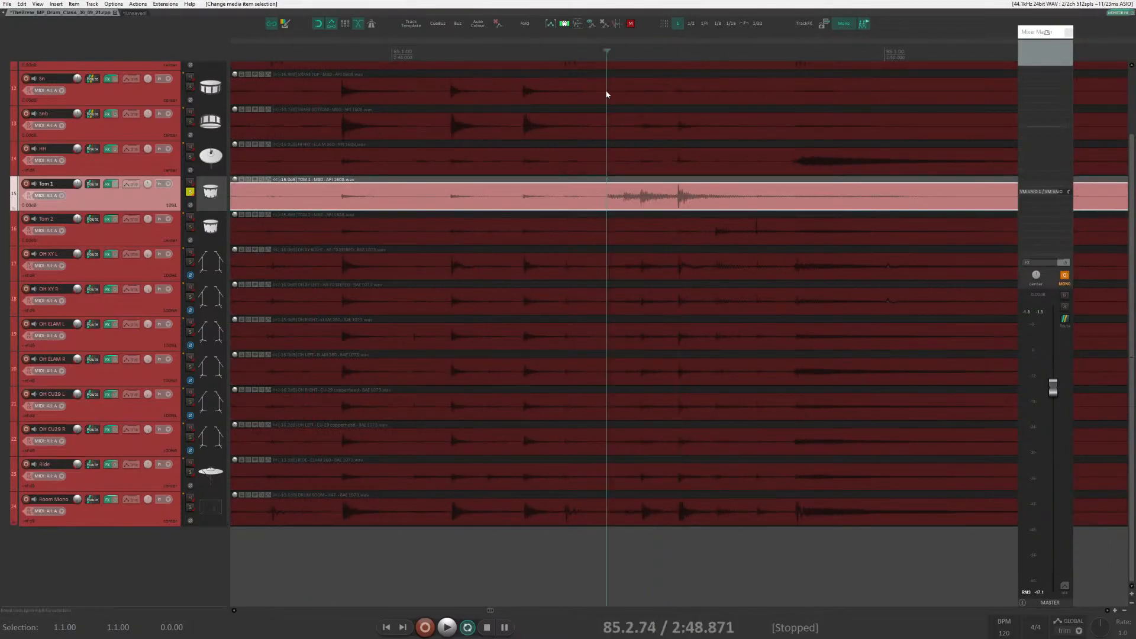
left_click_drag(597, 54, 966, 66)
scroll(852, 158, "down", 2)
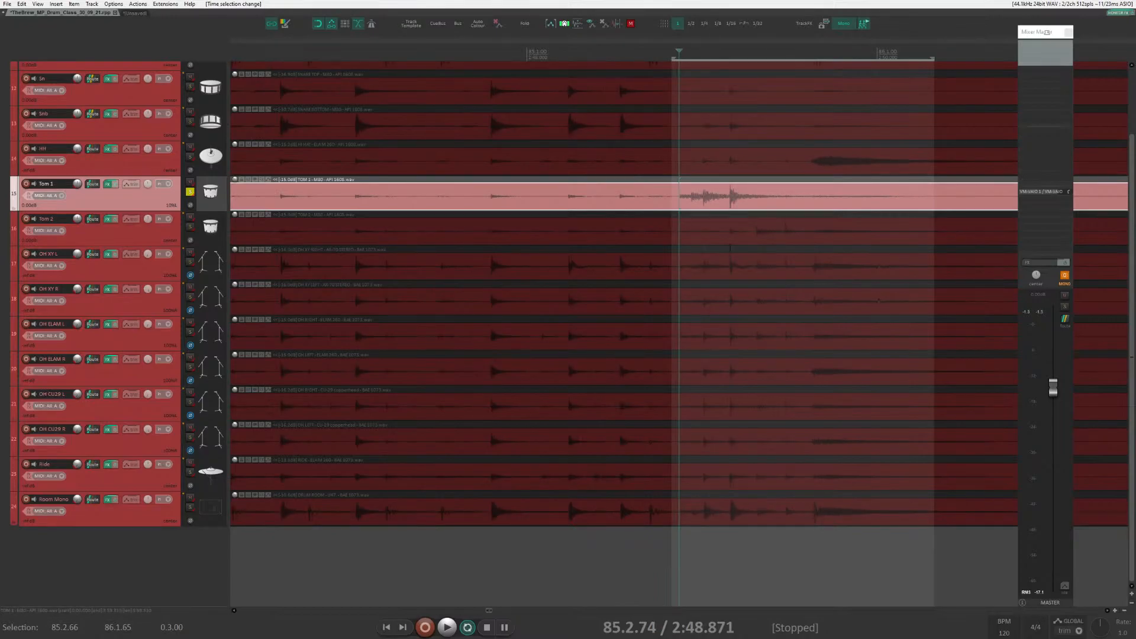
Center Tom 1's pan and compare its inverted and normal polarity against soloed OH XY L and R during playback, leaving it normal.
double_click(148, 185)
key("space")
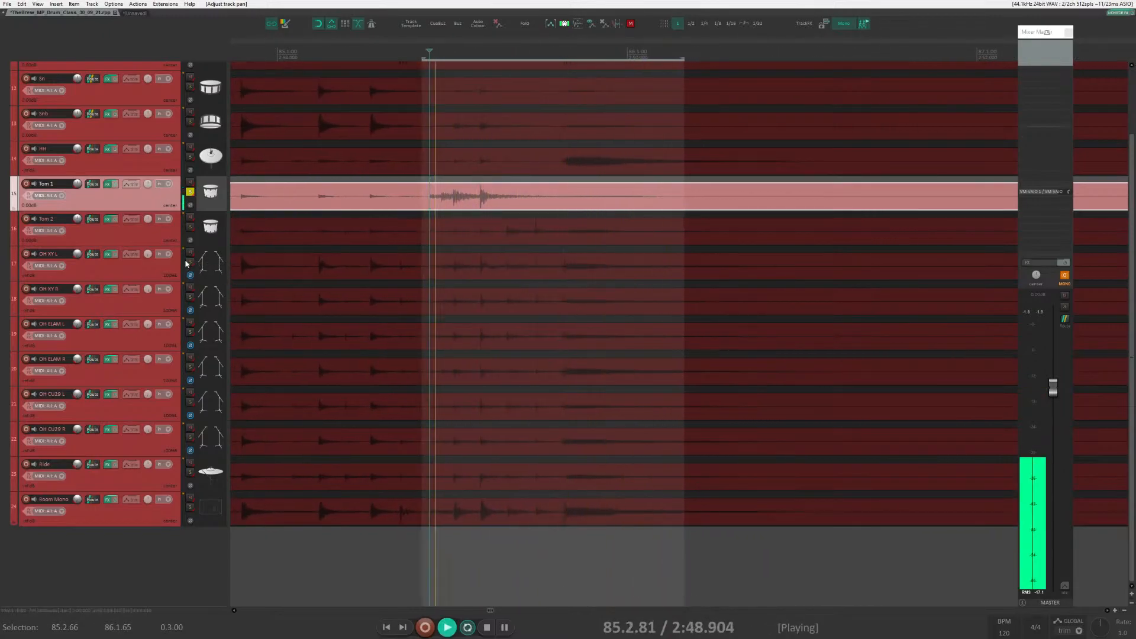
left_click_drag(190, 294, 190, 261)
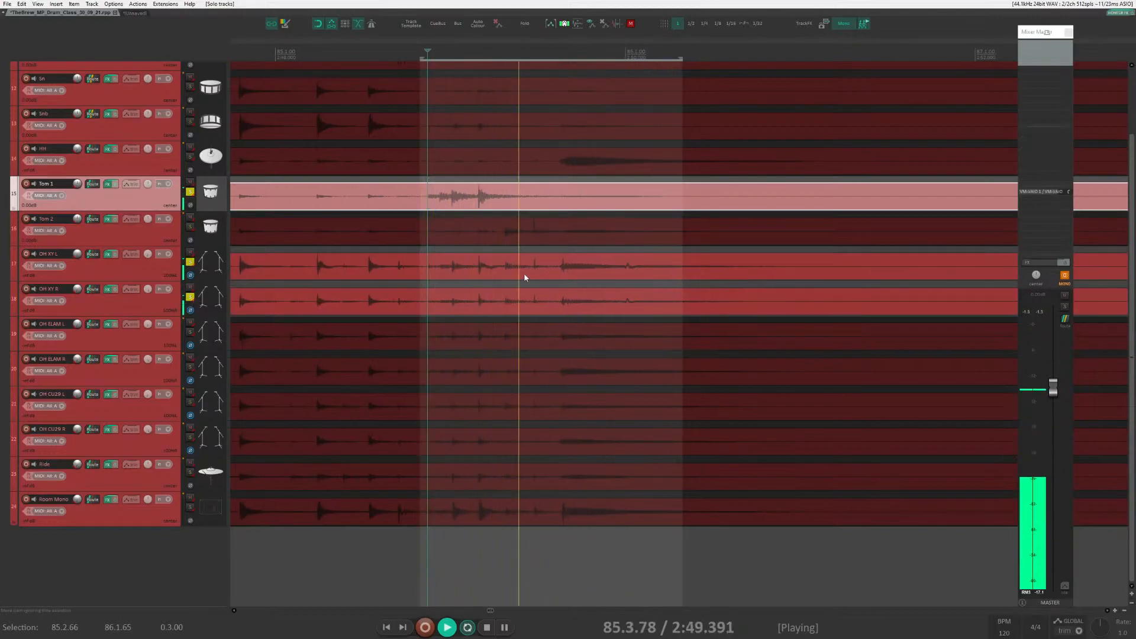
left_click(190, 205)
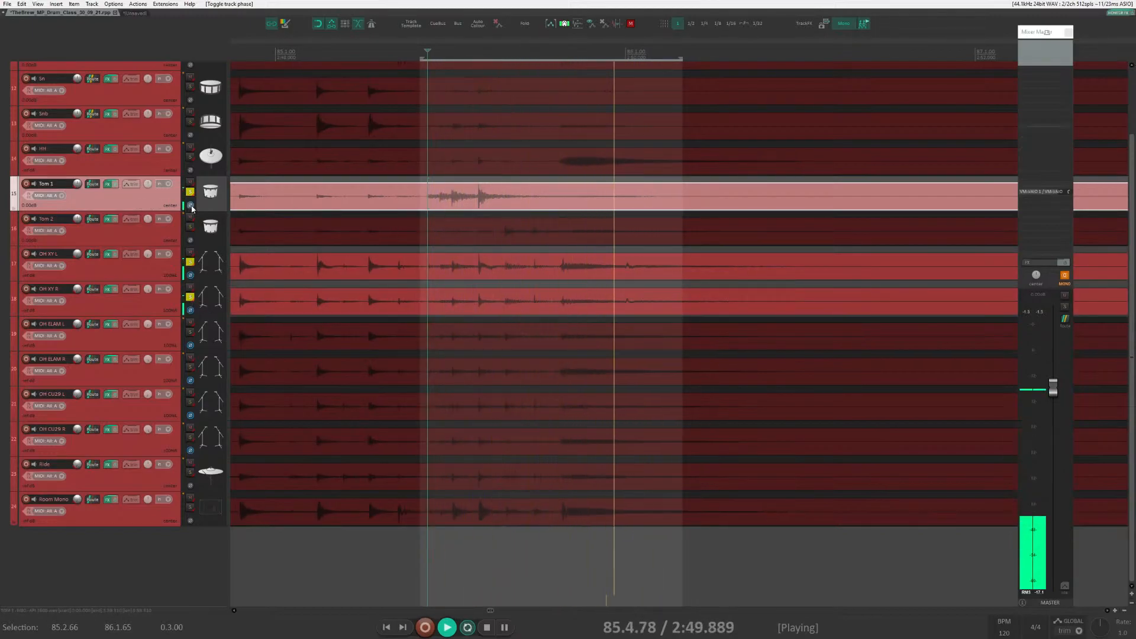
left_click(191, 206)
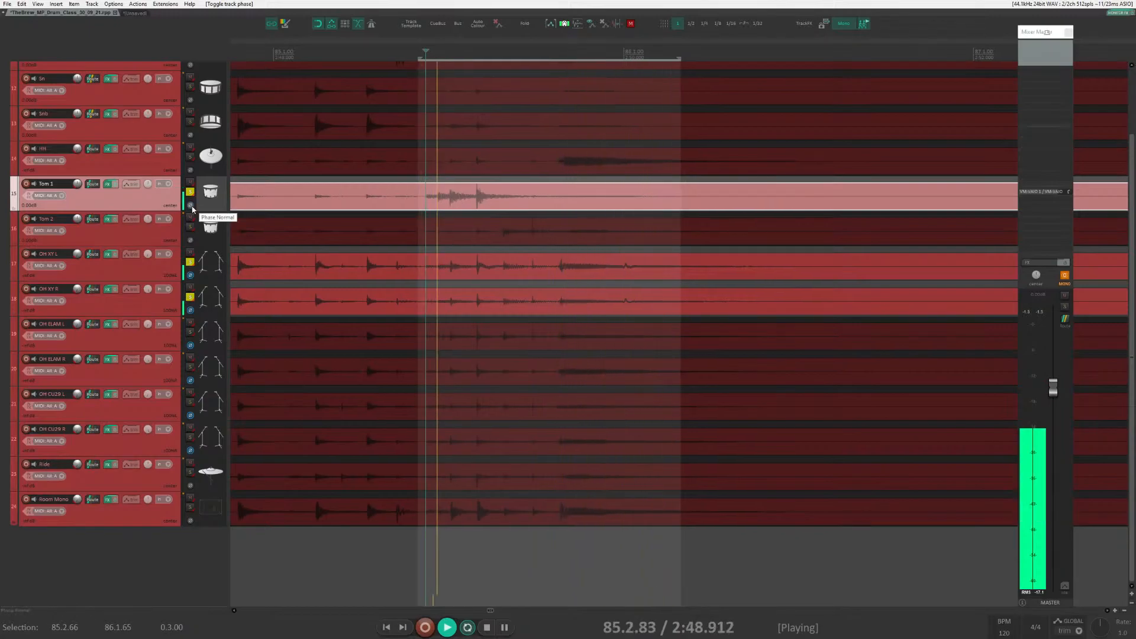
key("space")
Solo Tom 2 in place of Tom 1 and check its polarity against the XY pair during playback, ending with Tom 2 unsoloed.
left_click(190, 226)
left_click(190, 191)
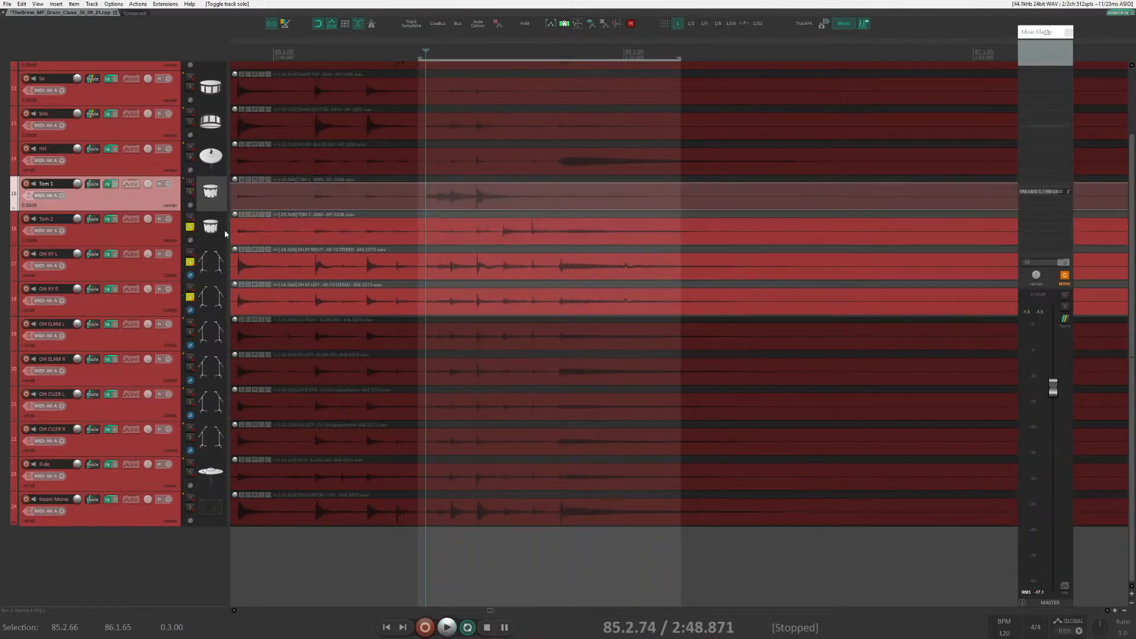
key("space")
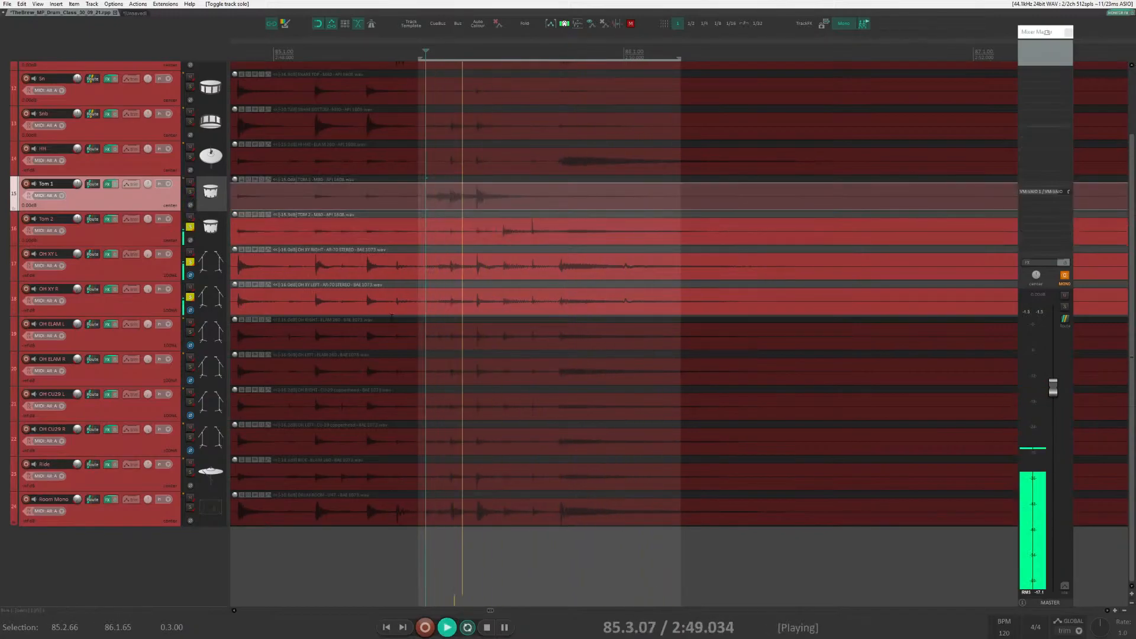
left_click(191, 241)
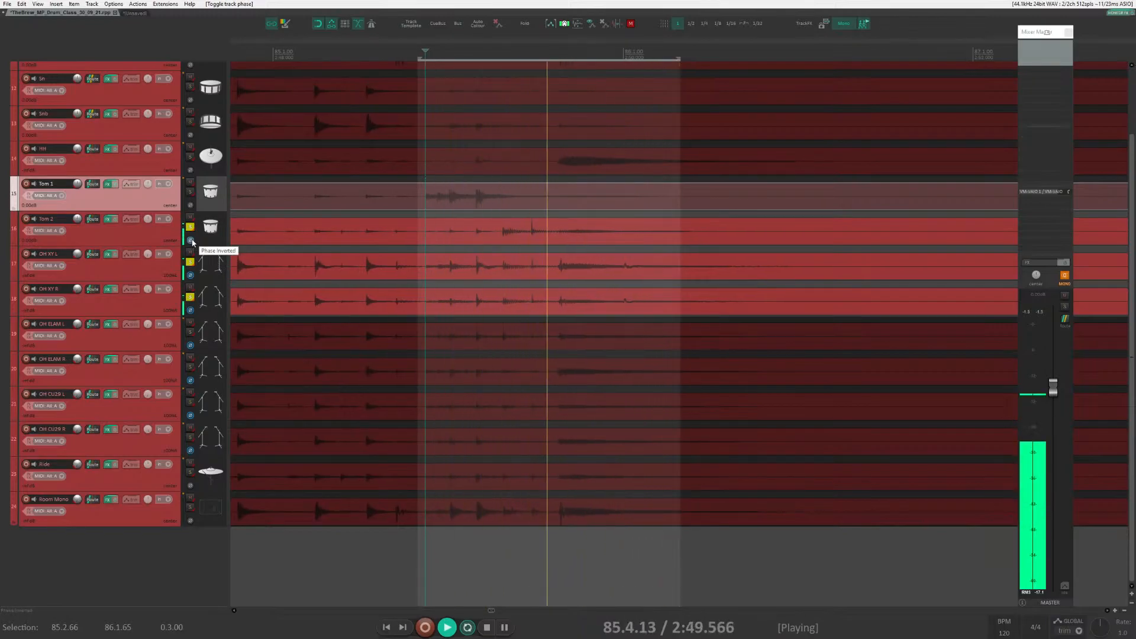
left_click(190, 226)
key("space")
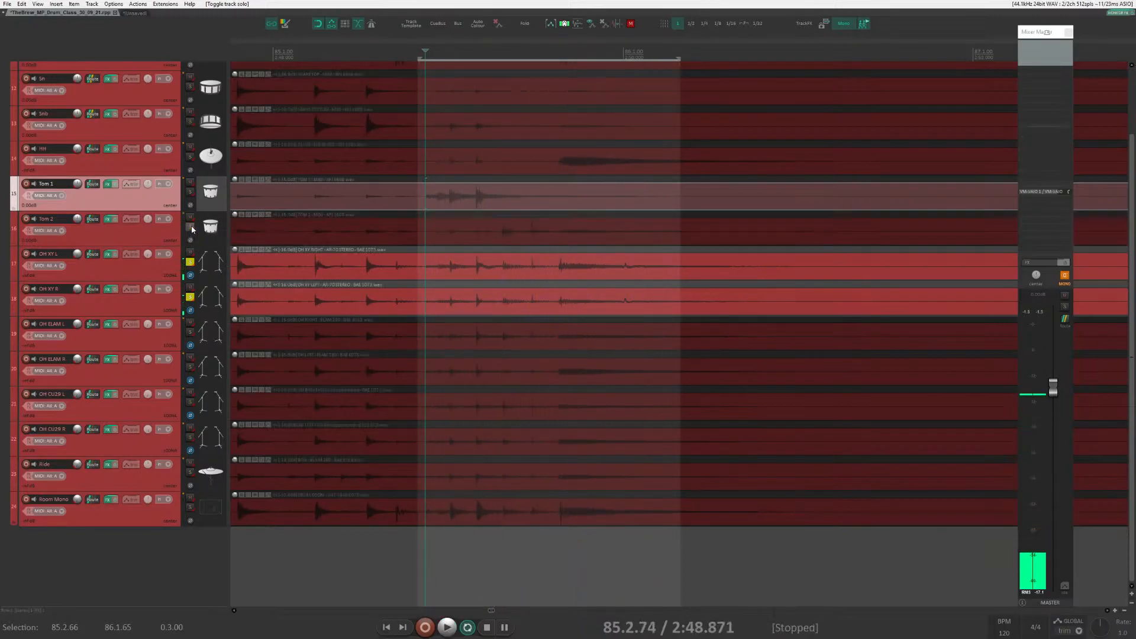
Clear the remaining overhead track solos and remove the time selection around the tom fill.
left_click(190, 262)
left_click(190, 297)
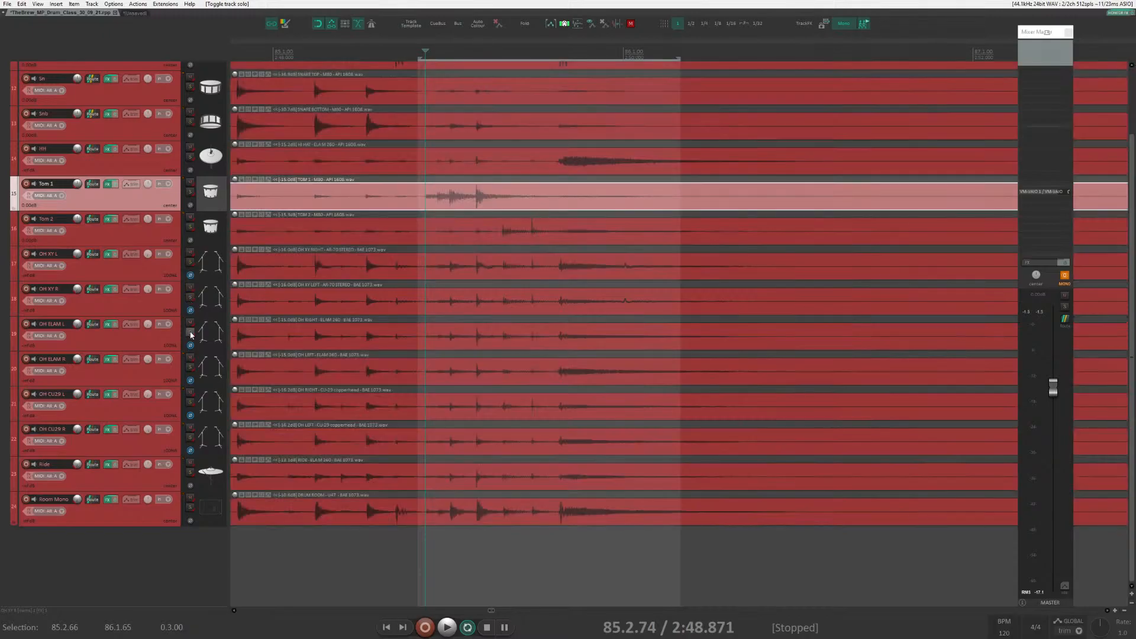
left_click(190, 332)
left_click(190, 366)
left_click(190, 332)
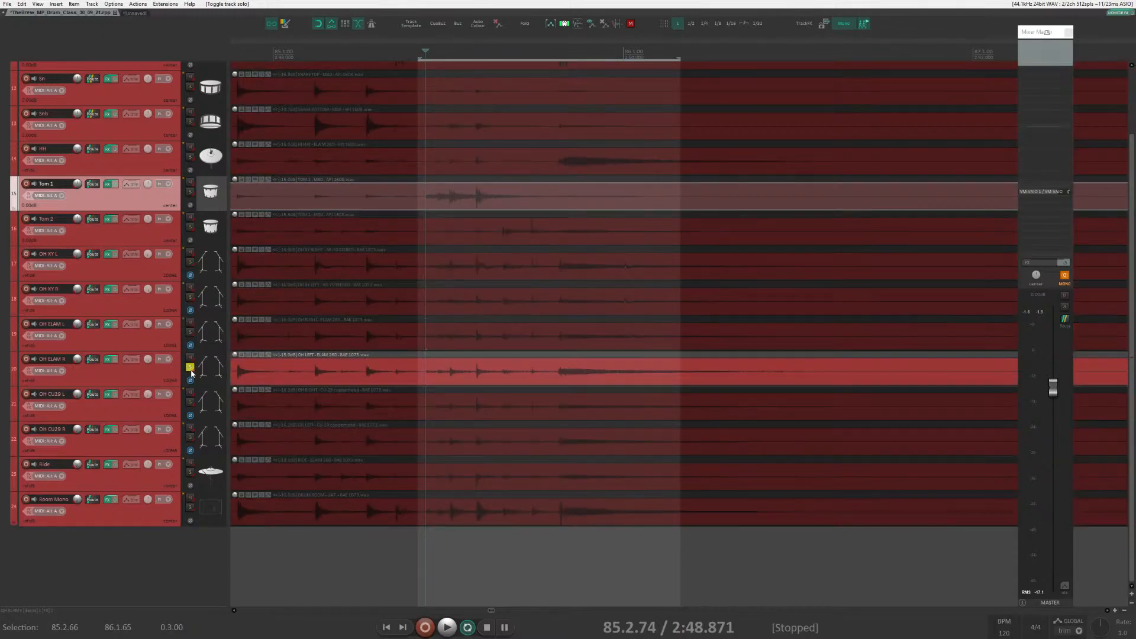
left_click(190, 367)
scroll(649, 305, "down", 6)
key("Escape")
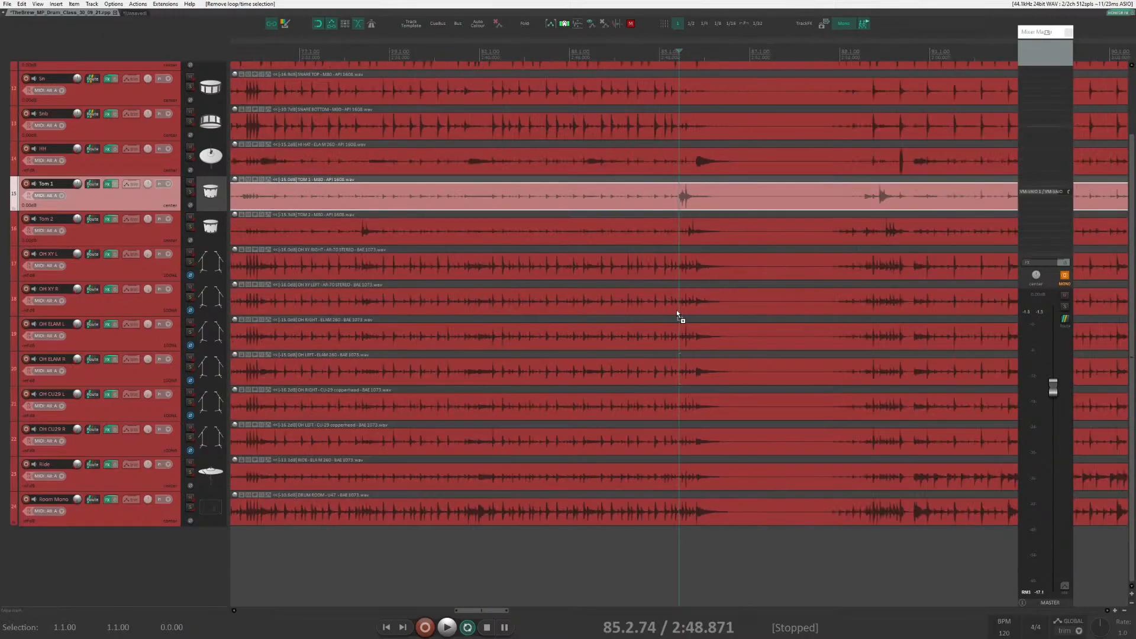
Select the six overhead tracks from OH XY L through OH CU29 R.
scroll(677, 314, "down", 2)
left_click(183, 224)
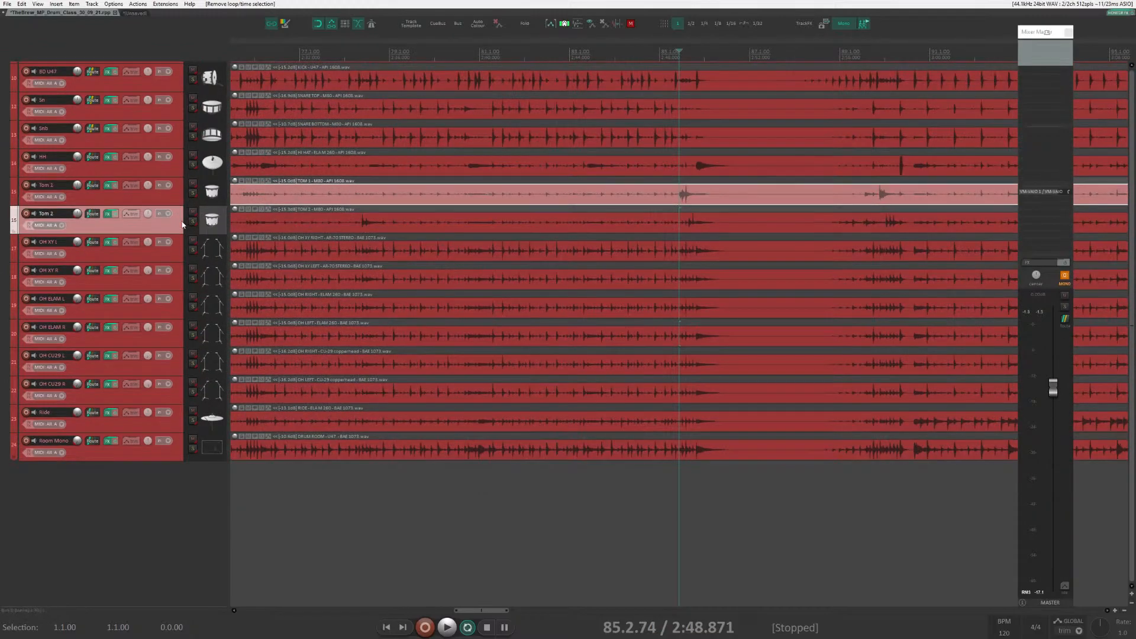
left_click(177, 254)
left_click(175, 275, "shift")
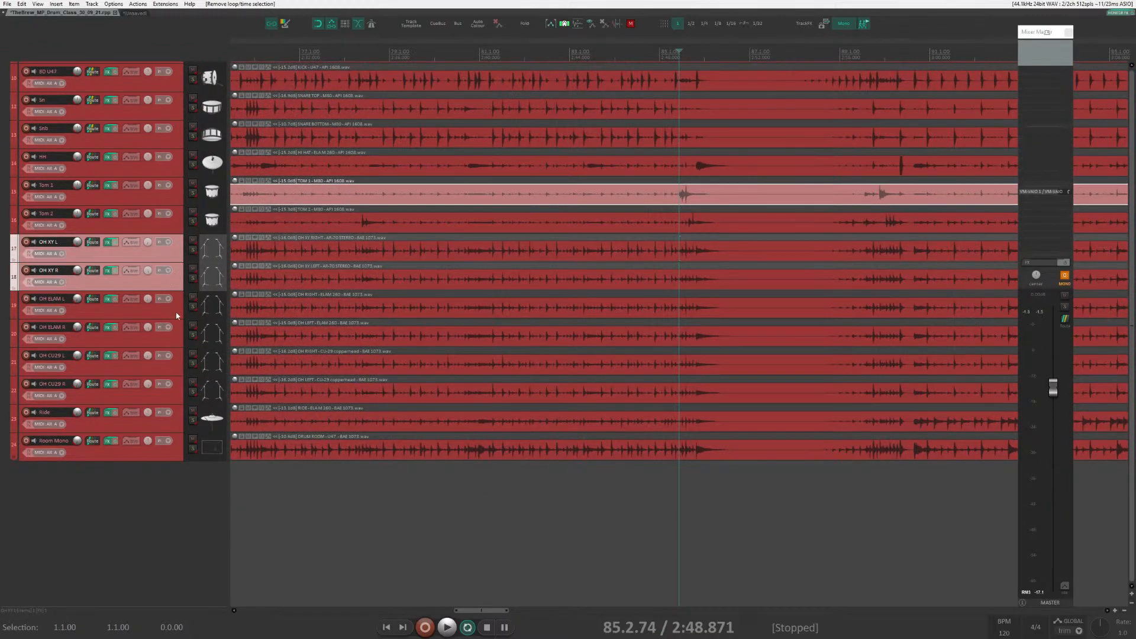
left_click(176, 394, "shift")
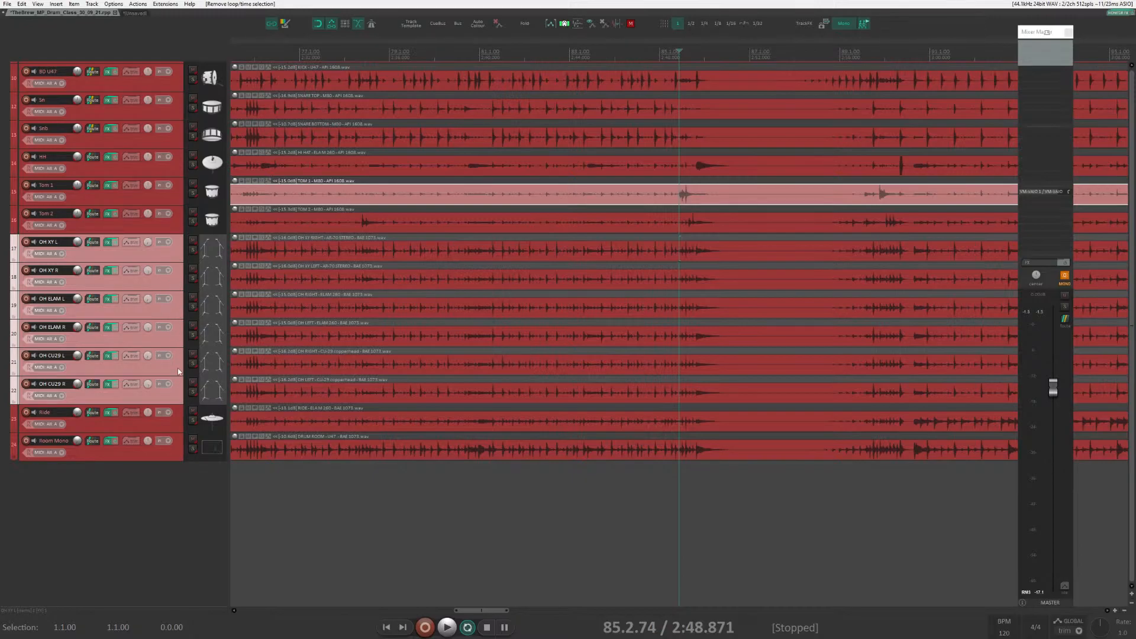
Reduce the track selection to OH ELAM L only.
left_click(178, 250)
left_click(177, 287)
left_click(175, 299)
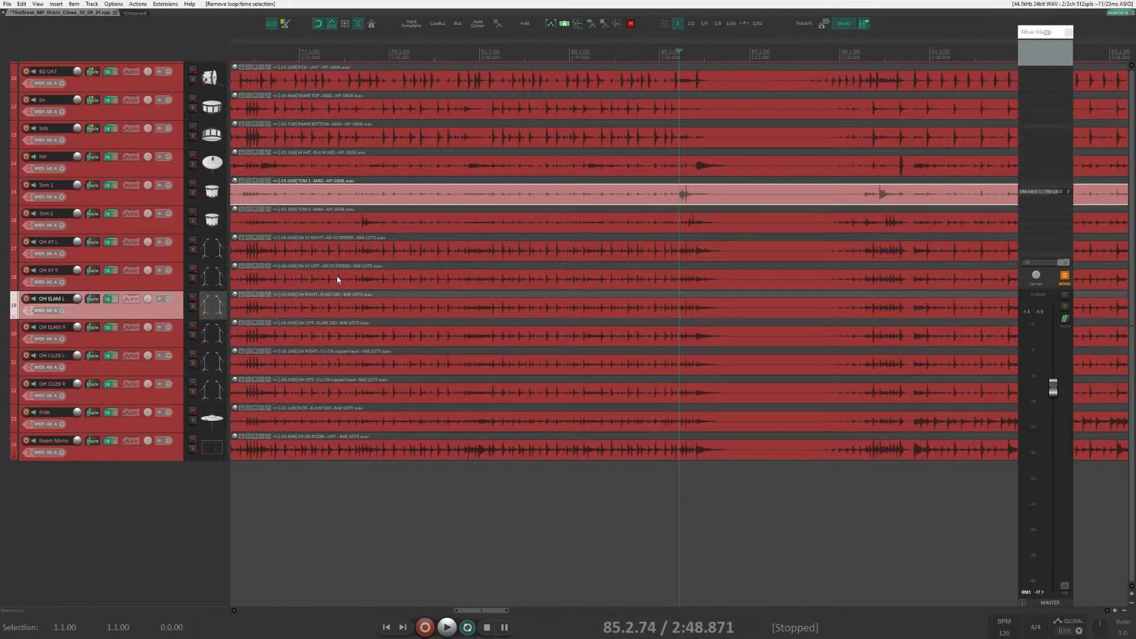
Switch the master output back from mono to stereo and move the edit cursor to marker 1.
left_click(180, 270)
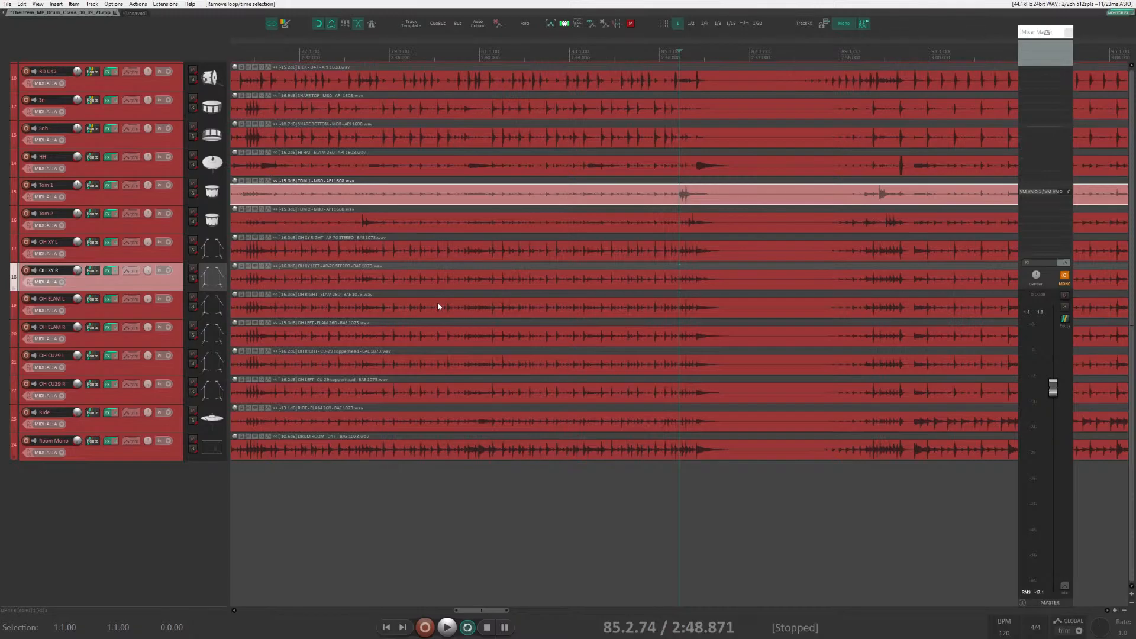
left_click(1064, 276)
scroll(732, 269, "down", 2)
scroll(732, 269, "down", 4)
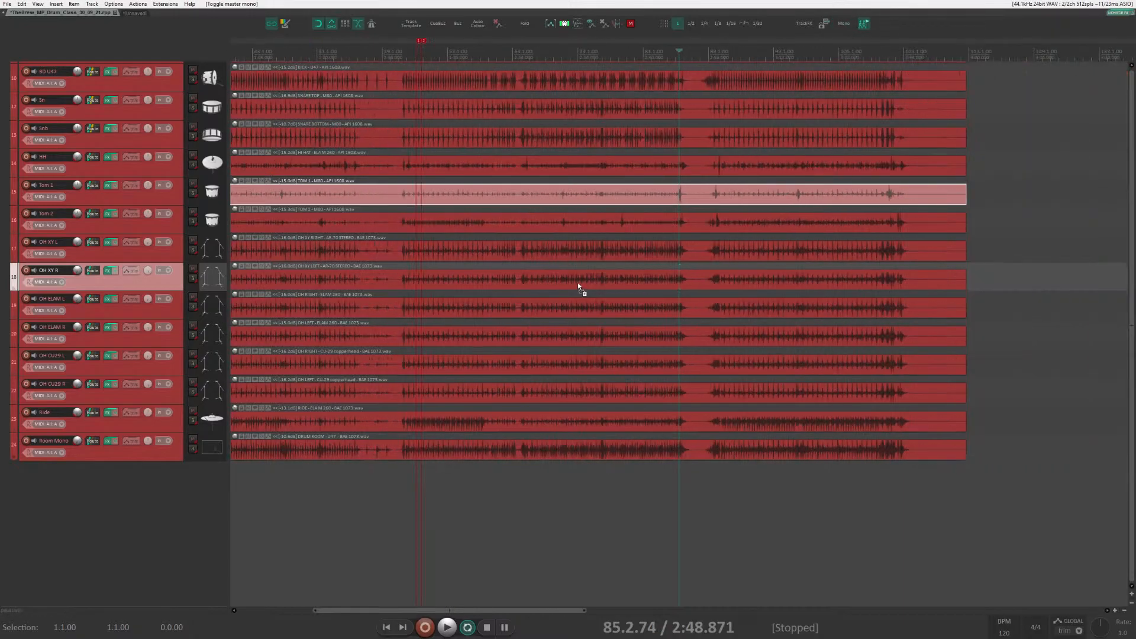
scroll(583, 329, "down", 2)
scroll(739, 330, "down", 2)
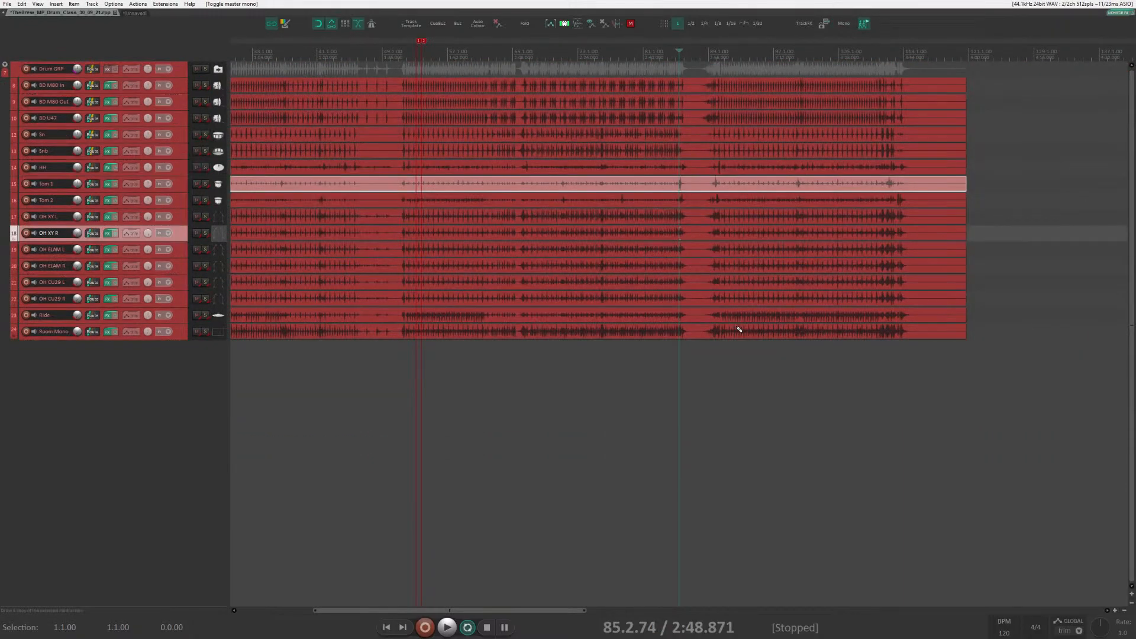
key("1")
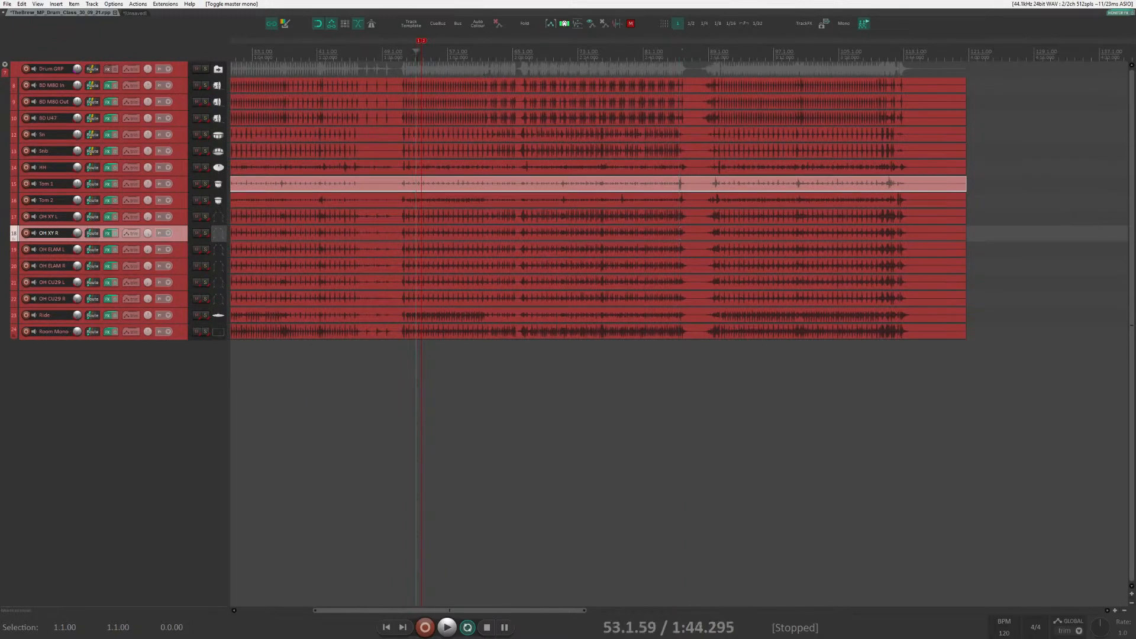
scroll(674, 118, "up", 4)
scroll(672, 136, "down", 5)
Open the mixer and pull the faders of all drum tracks from BD M80 In to Room Mono fully down.
key("ctrl+m")
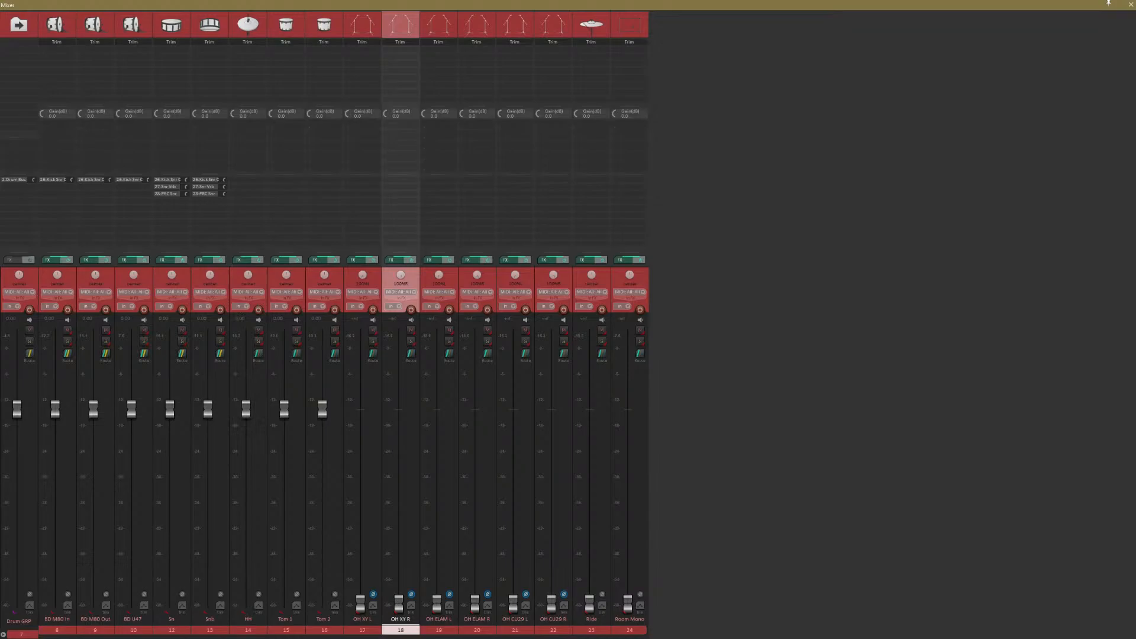
left_click(375, 630)
left_click(410, 631, "shift")
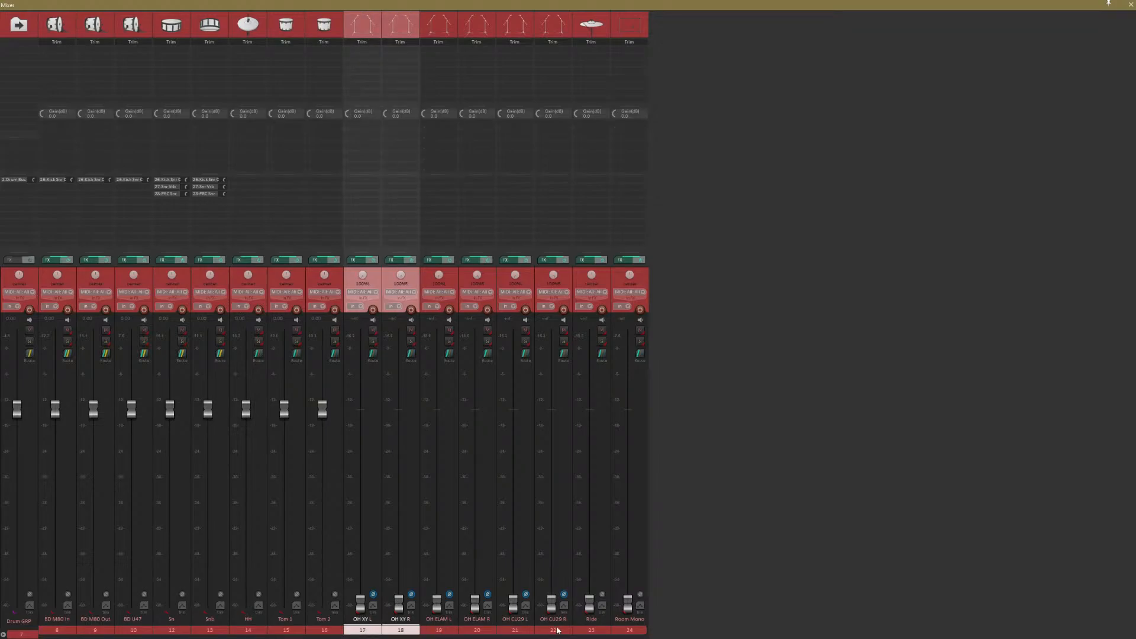
left_click(634, 628)
left_click(379, 627, "shift")
double_click(362, 605)
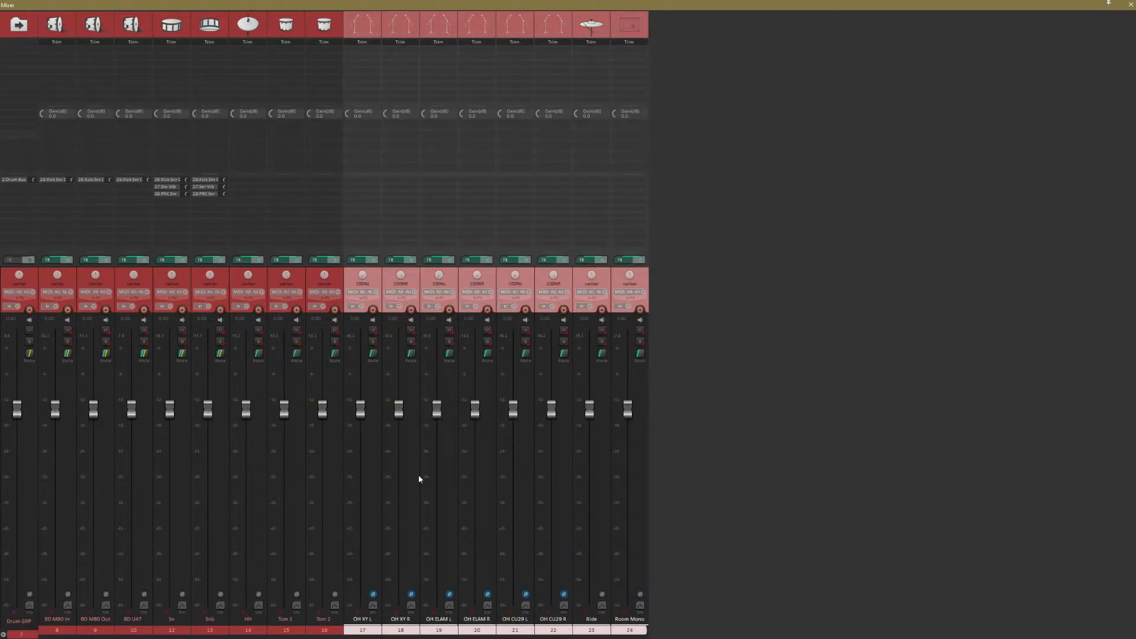
left_click(67, 631)
left_click(644, 630, "shift")
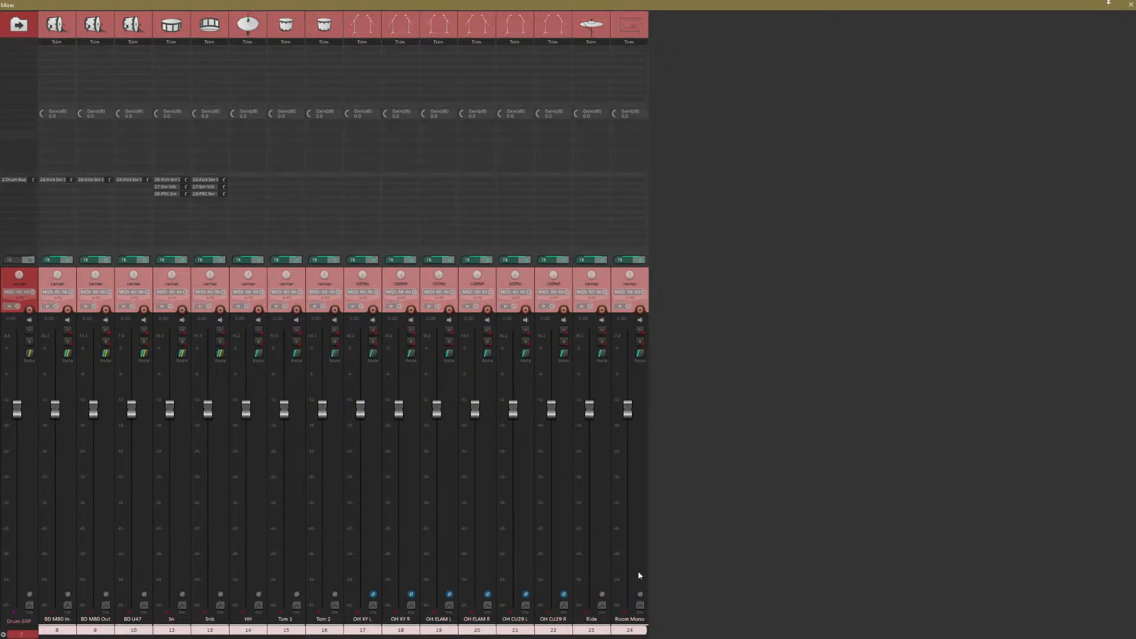
left_click_drag(627, 409, 628, 608)
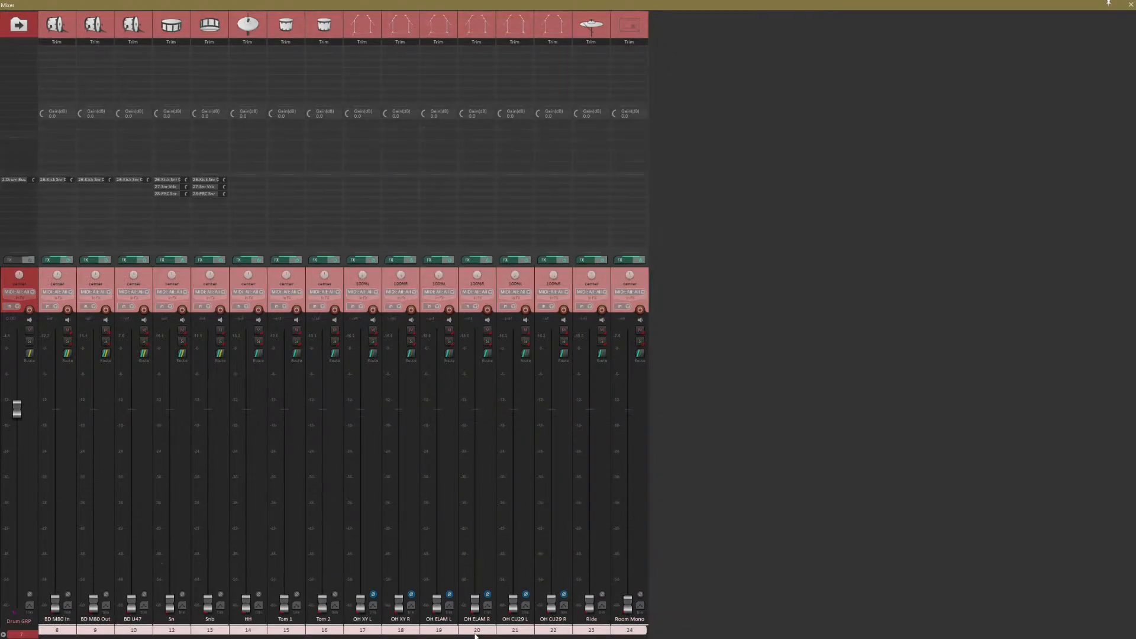
Raise the OH XY L and OH XY R faders together to 0.00 dB during playback and show the master track.
left_click(401, 629)
left_click(362, 629)
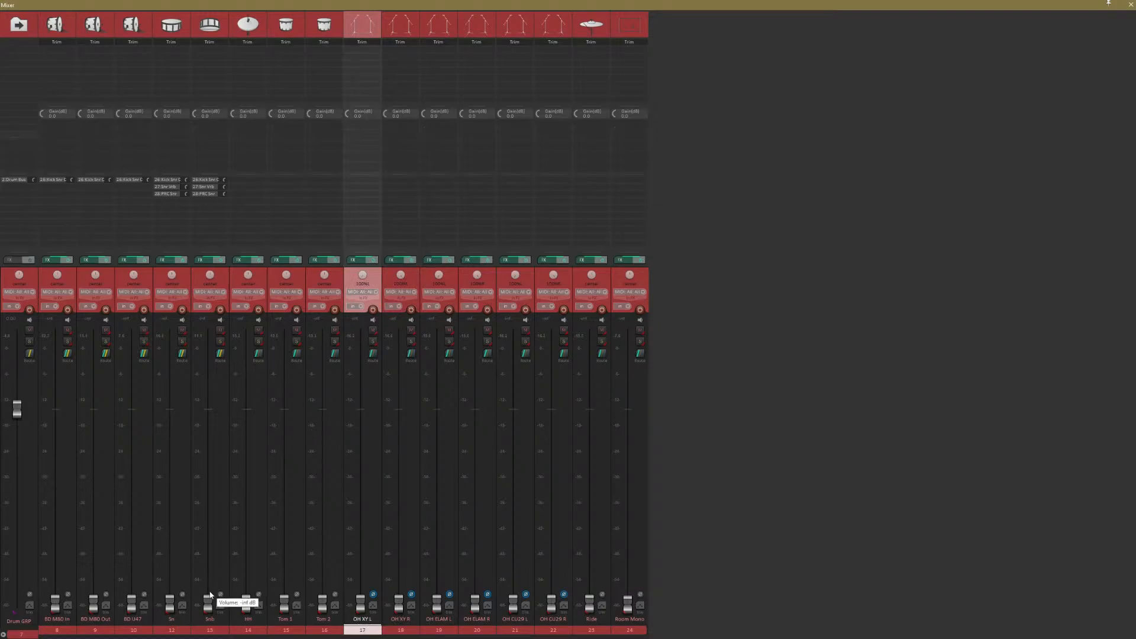
left_click(396, 628, "ctrl")
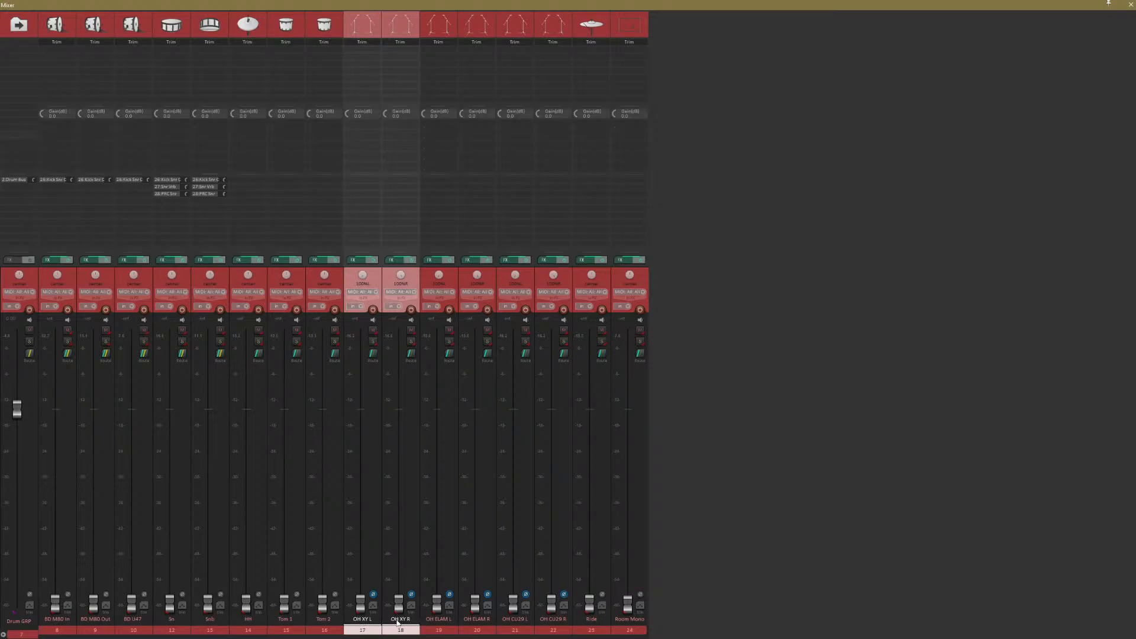
left_click_drag(396, 608, 411, 406)
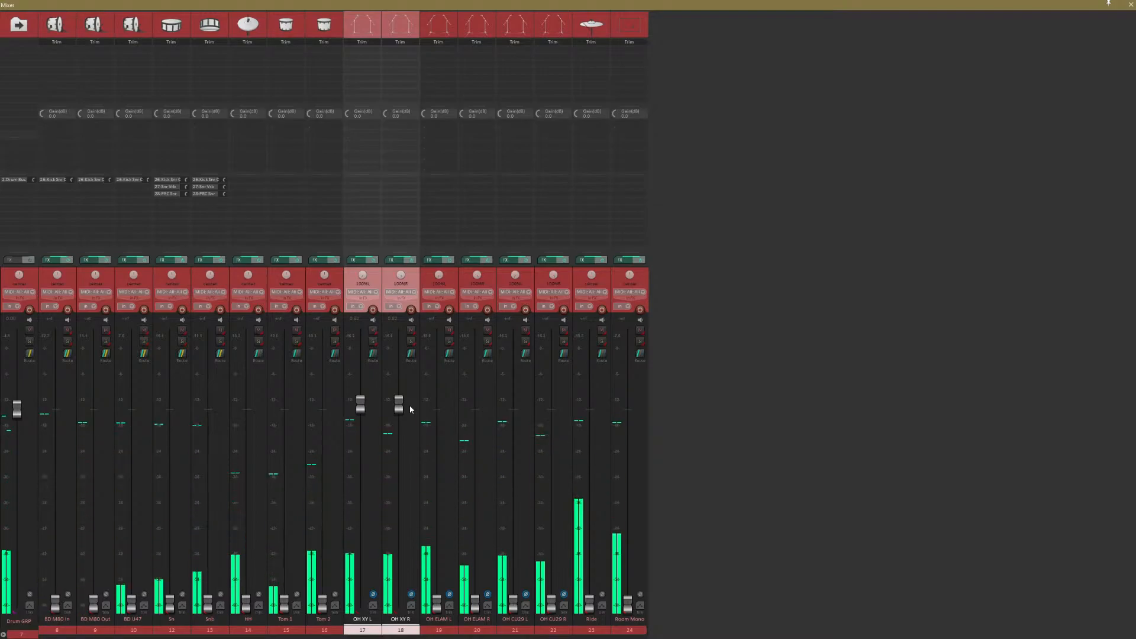
left_click_drag(403, 404, 400, 418)
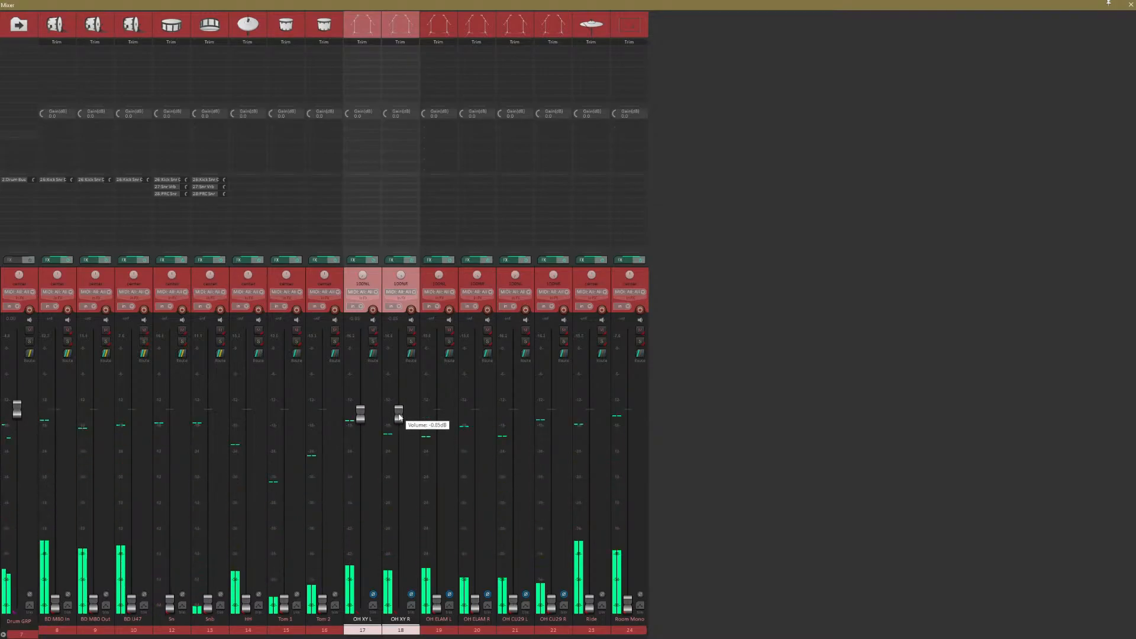
left_click_drag(399, 417, 400, 414)
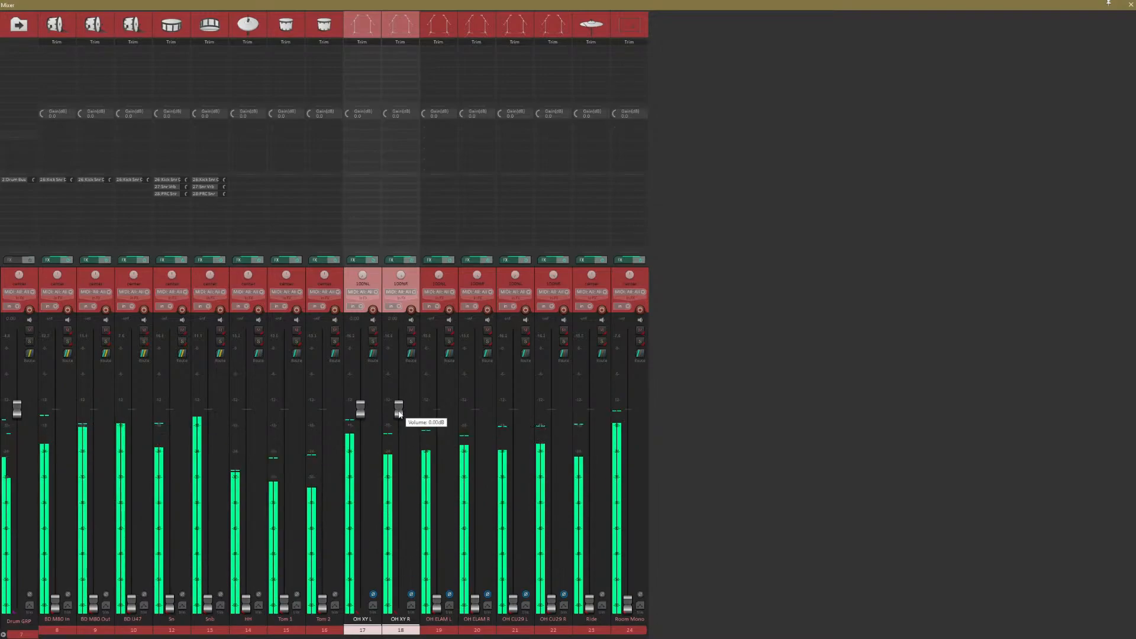
key("ctrl+alt+m")
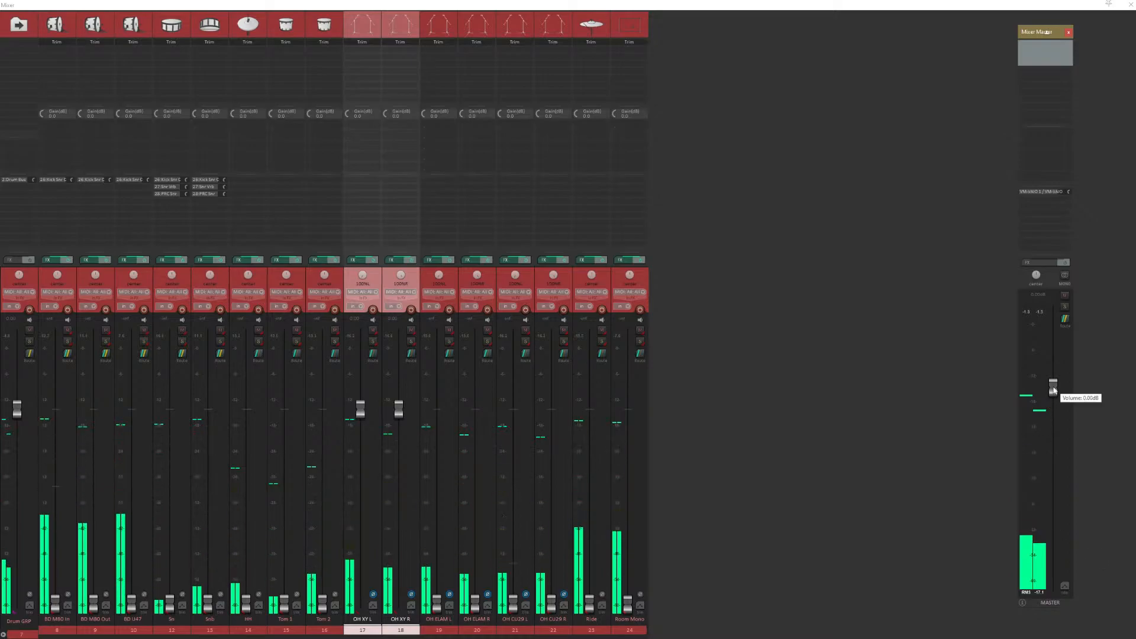
mouse_move(404, 413)
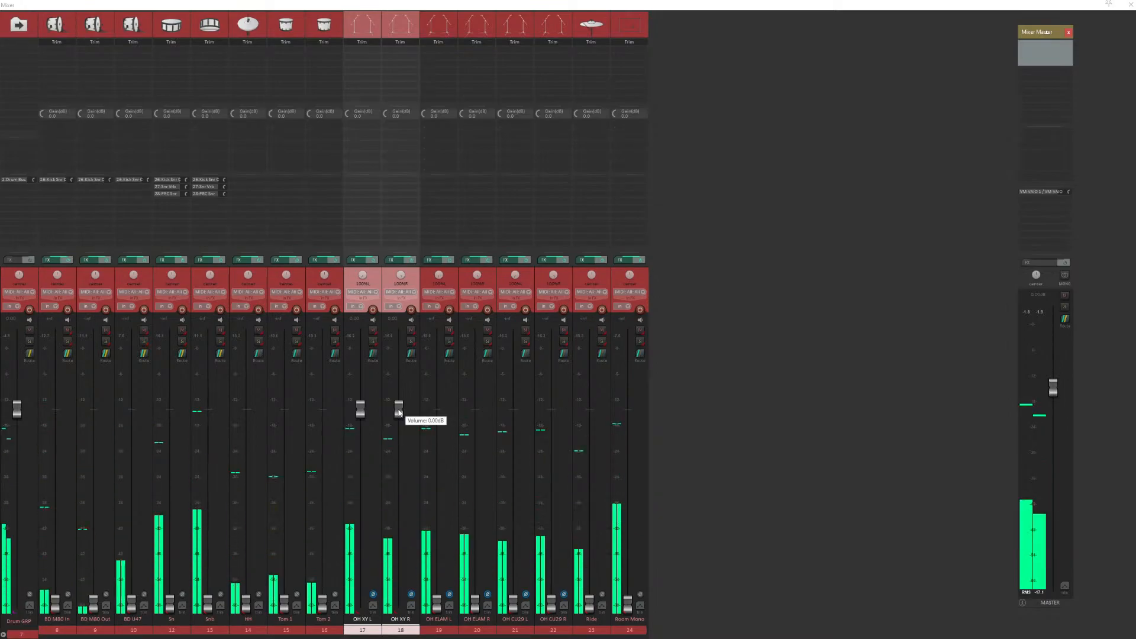
Pull the OH XY pair fully down and audition the OH CU29 L and R pair in its place at 0.00 dB.
left_click_drag(399, 412, 399, 606)
left_click(439, 630)
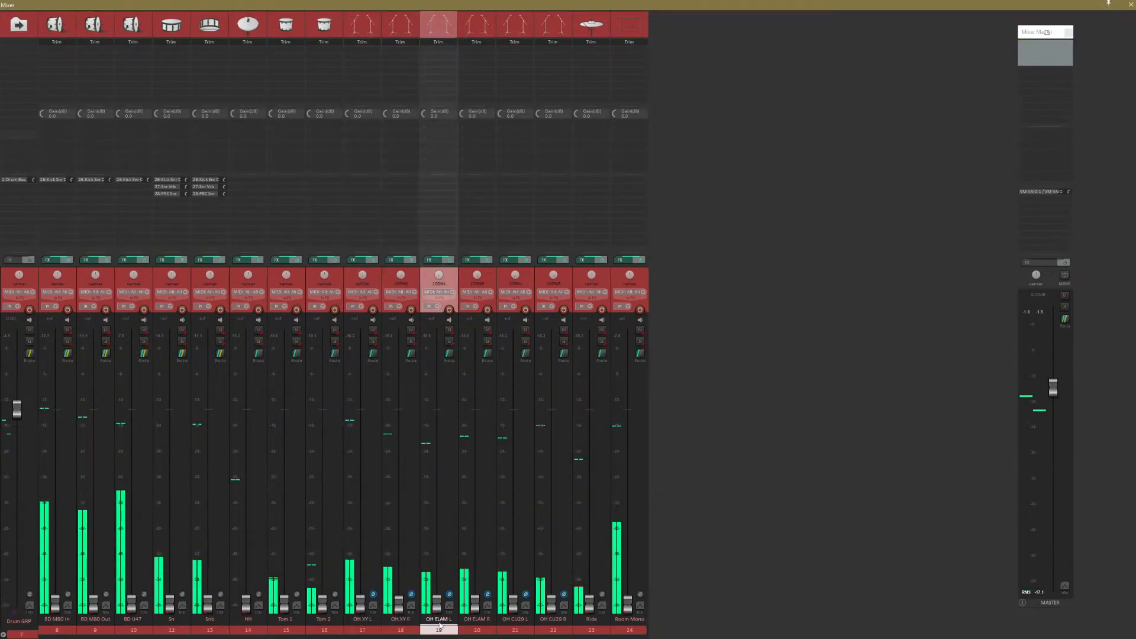
left_click(526, 631)
left_click(565, 631, "shift")
left_click_drag(548, 608, 551, 415)
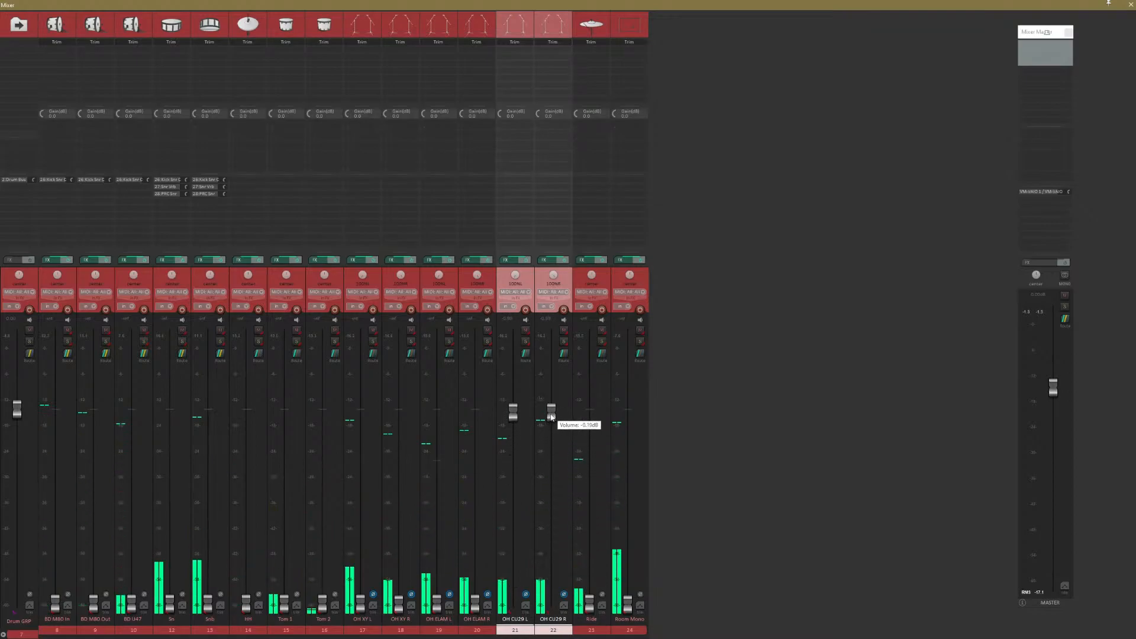
key("ctrl+m")
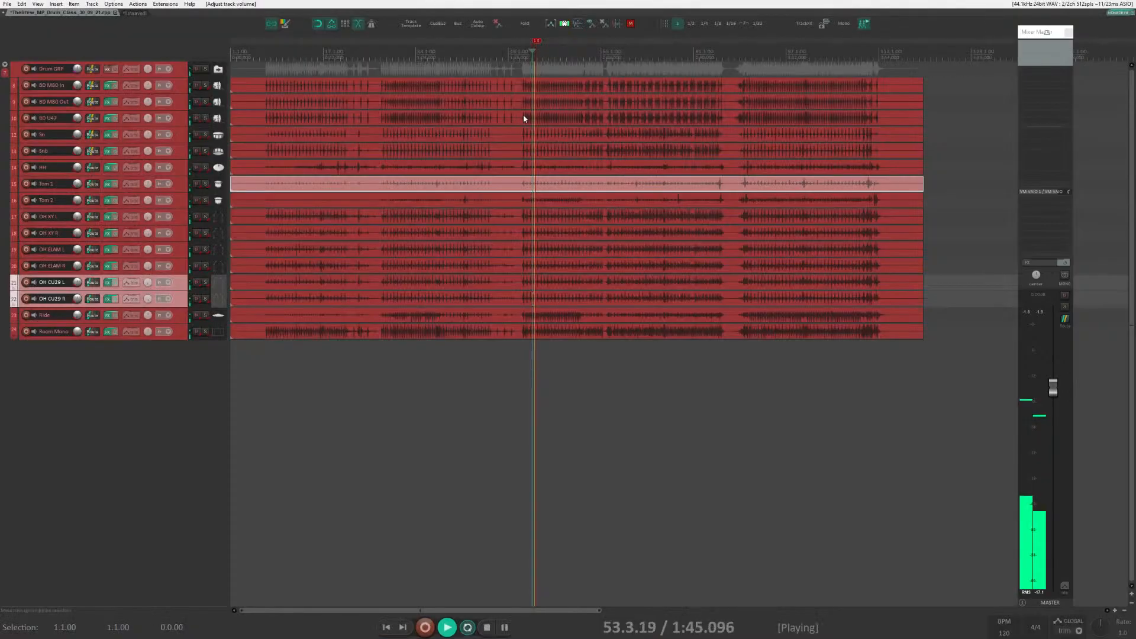
key("space")
key("space")
key("ctrl+m")
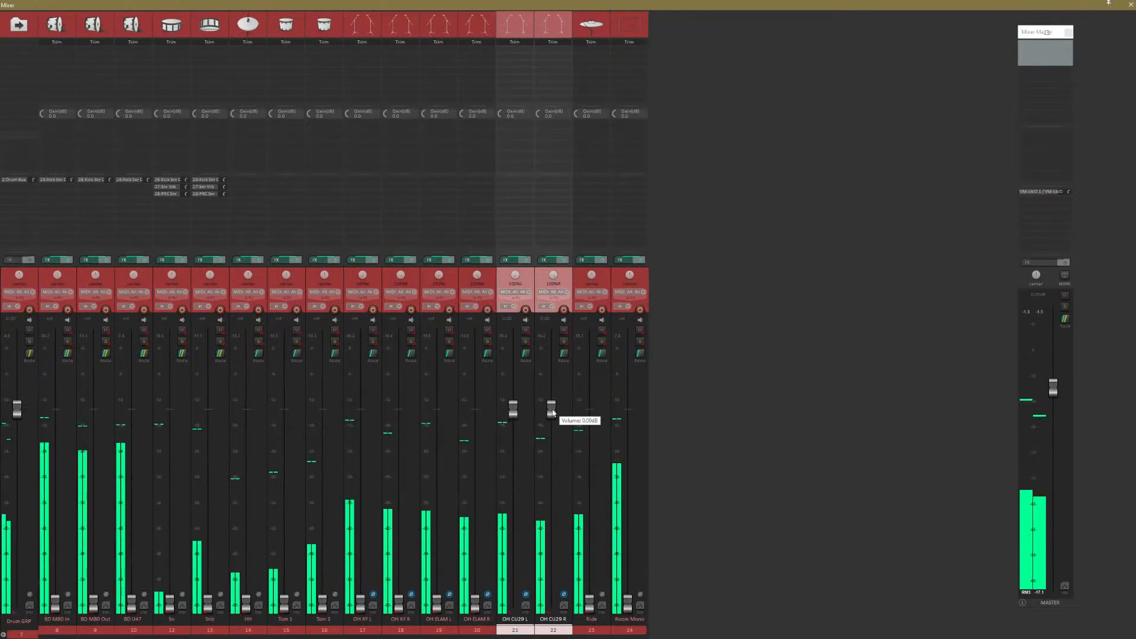
Pull the OH CU29 pair fully down and restore the OH XY L and R faders to 0 dB.
left_click_drag(551, 410, 506, 635)
left_click(363, 631)
left_click(399, 631, "shift")
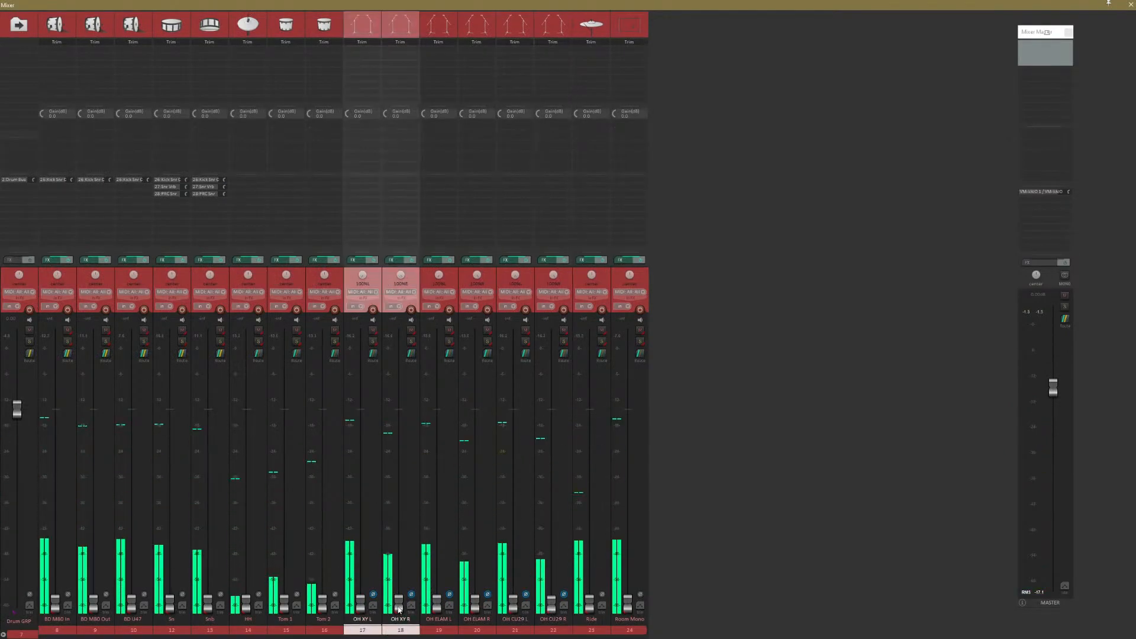
left_click_drag(399, 603, 400, 503)
double_click(400, 503)
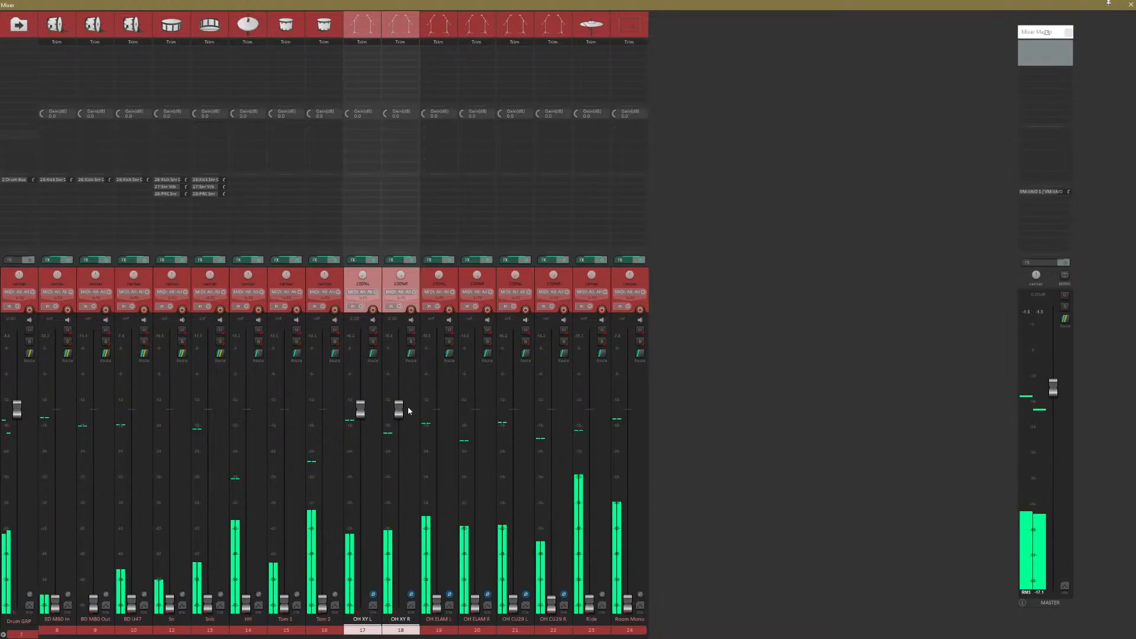
left_click_drag(400, 411, 404, 440)
double_click(404, 440)
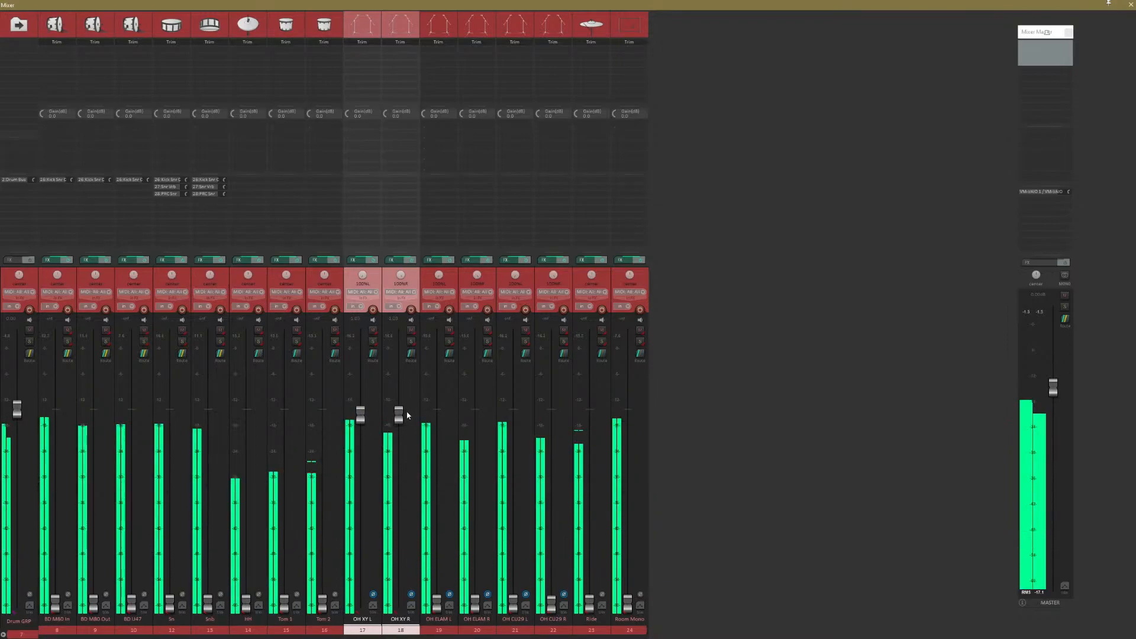
left_click(175, 630)
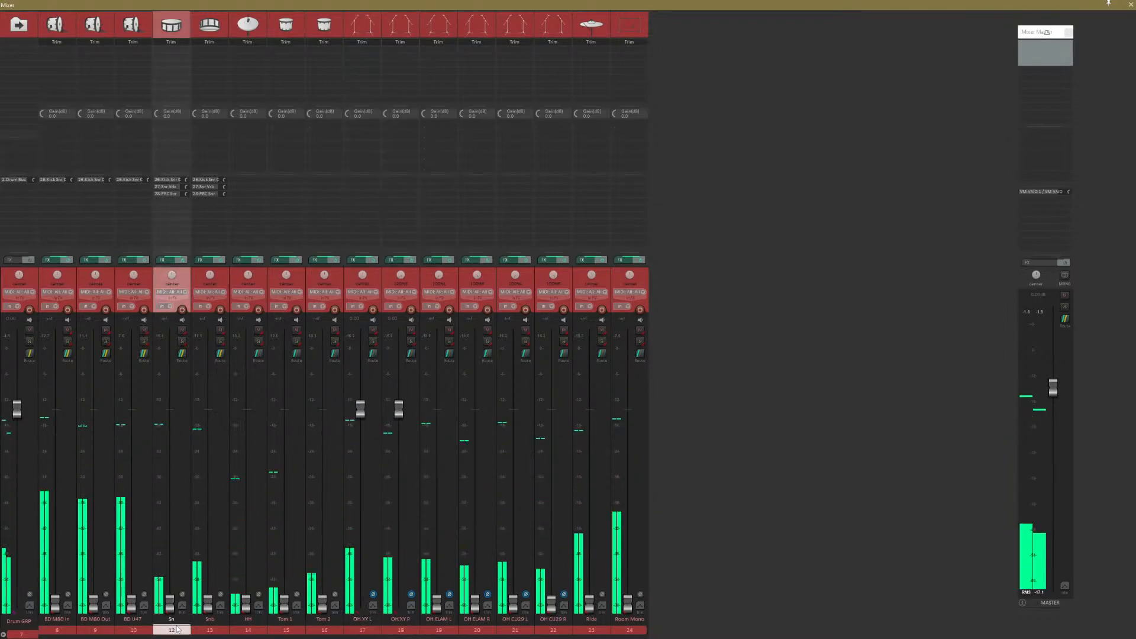
left_click(210, 630, "ctrl")
mouse_move(207, 604)
left_mouse_down()
mouse_move(209, 509)
mouse_move(215, 608)
left_mouse_up()
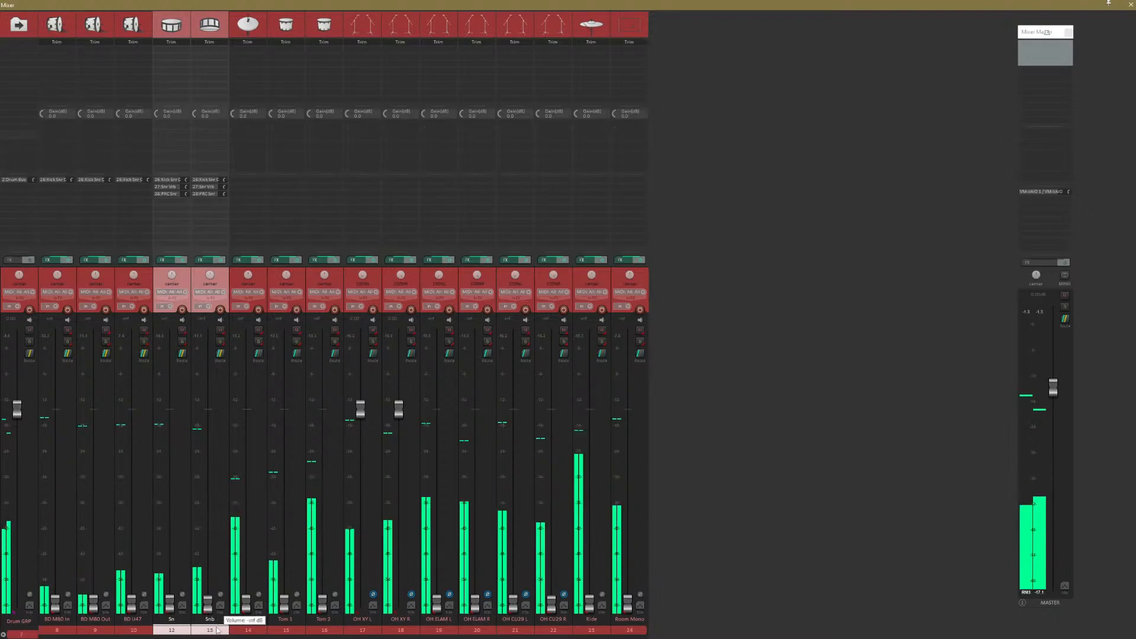
left_click(136, 631)
left_click(92, 628)
left_click(63, 629)
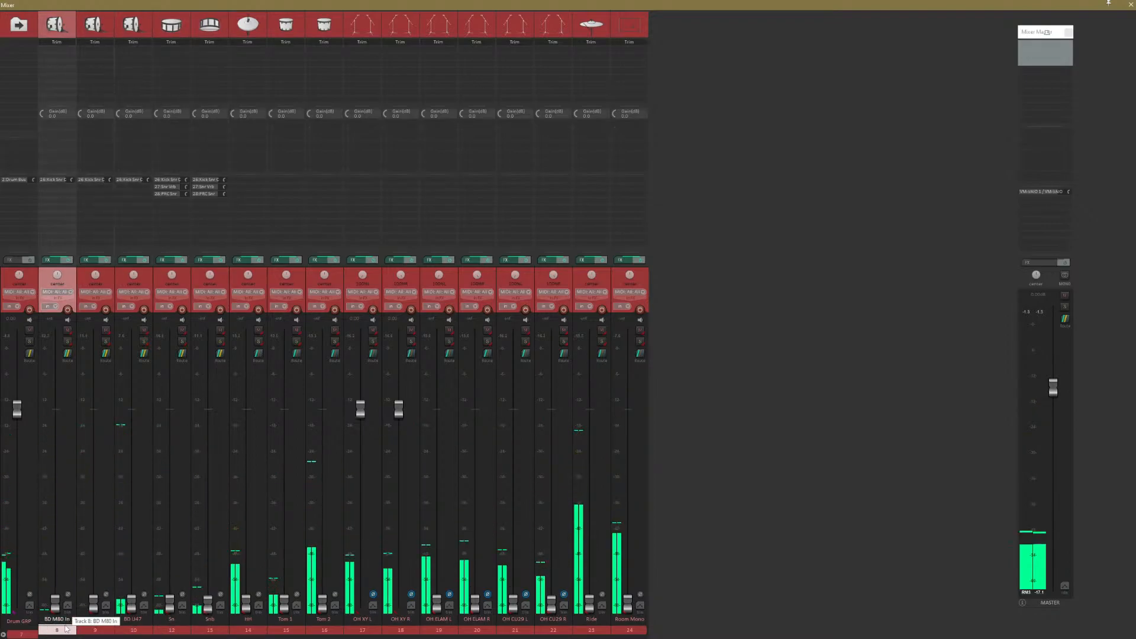
left_click(100, 629, "ctrl")
left_click(96, 629)
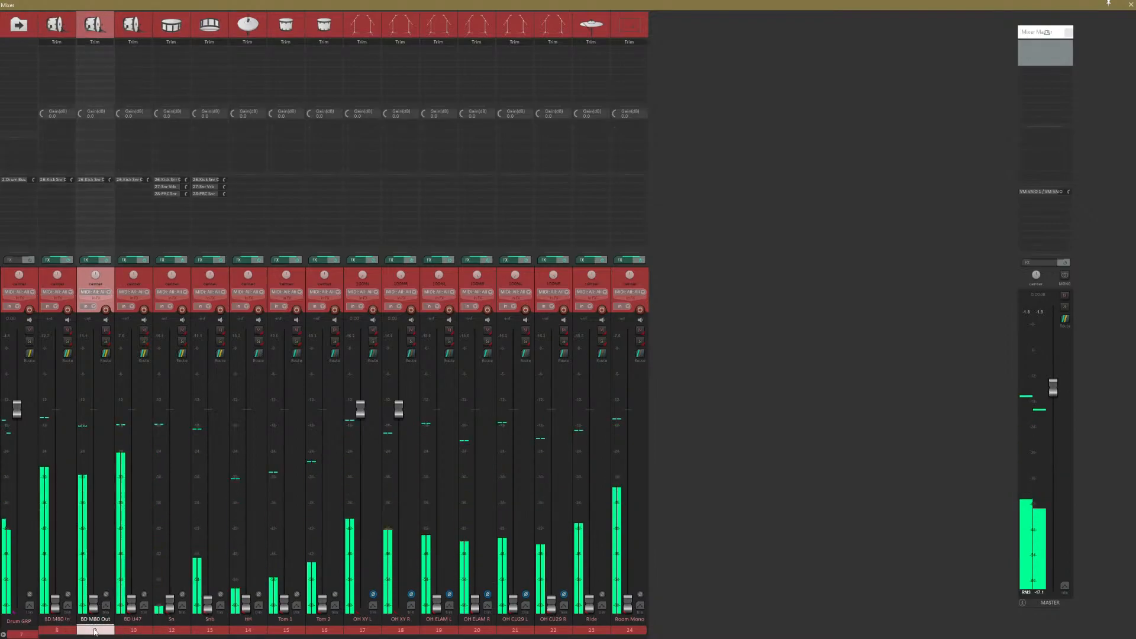
left_click(133, 629)
Bring the kick mics in under the overheads, with BD M80 Out loudest, BD M80 In slightly lower and BD U47 lowest.
left_click(98, 628)
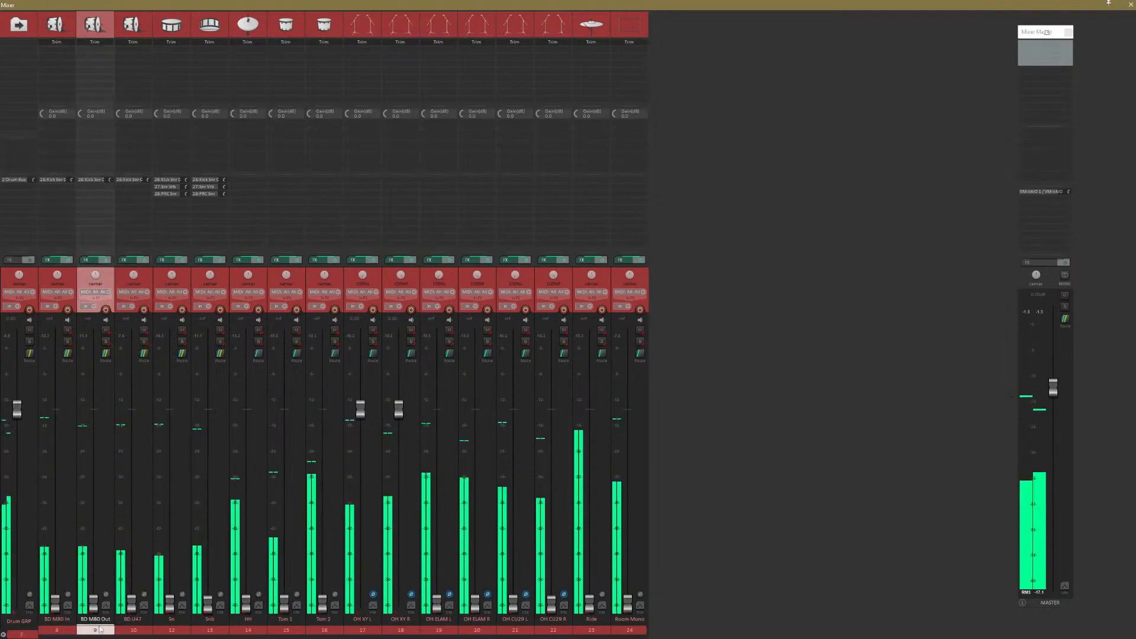
left_click_drag(93, 605, 98, 439)
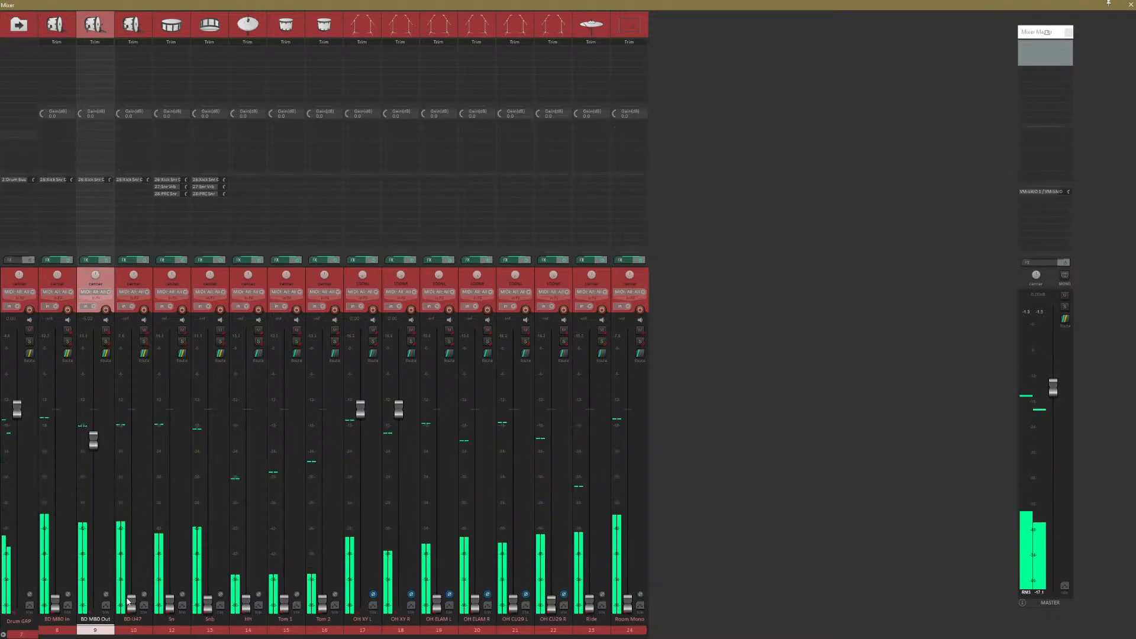
left_click_drag(54, 612, 63, 458)
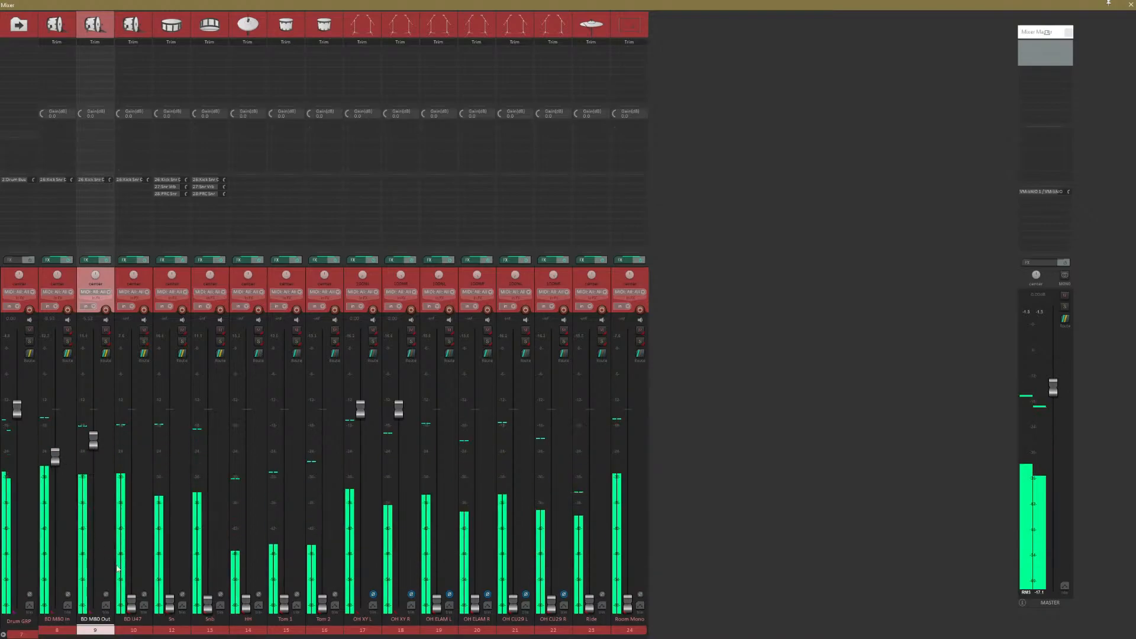
left_click_drag(132, 604, 132, 506)
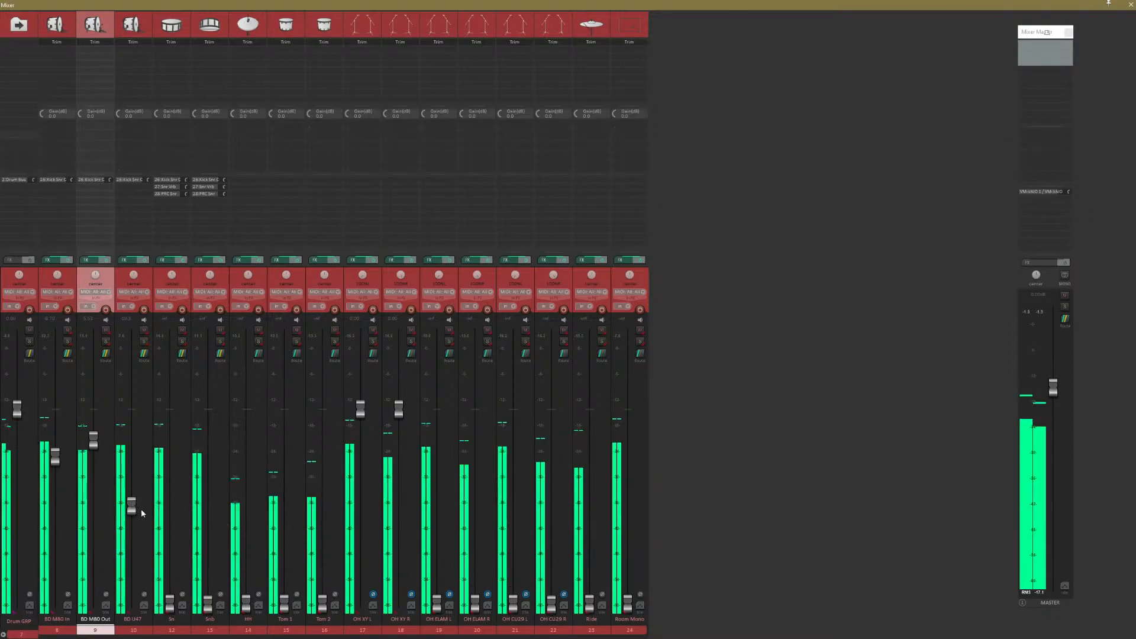
Blend in the snare mics by raising the Snb fader moderately and setting the Sn fader somewhat above it.
left_click(209, 629)
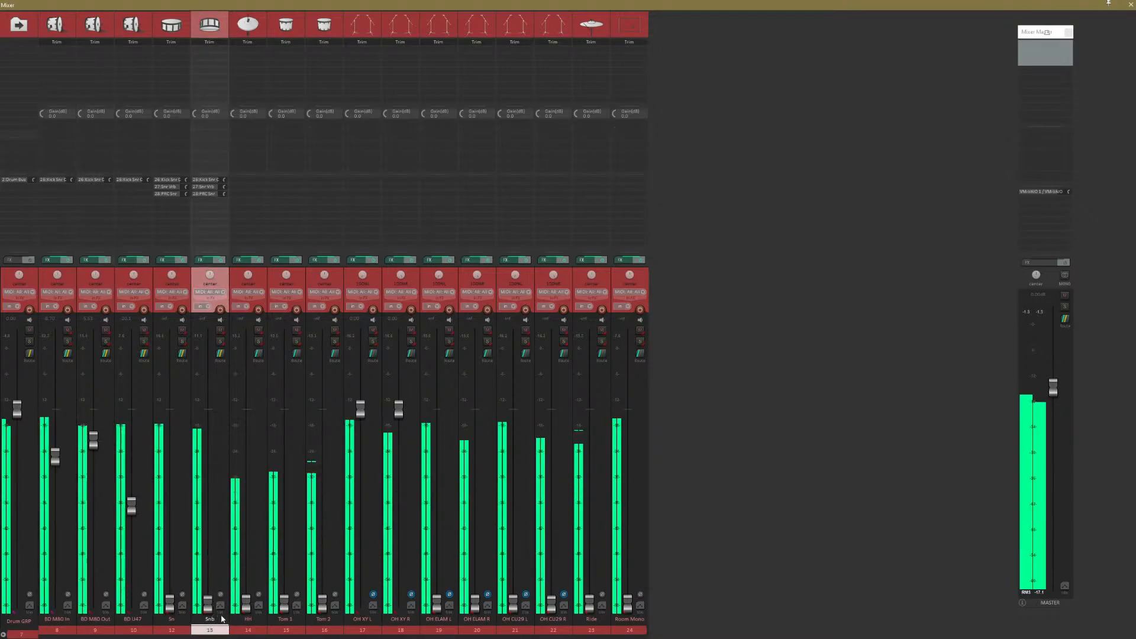
left_click_drag(207, 604, 207, 467)
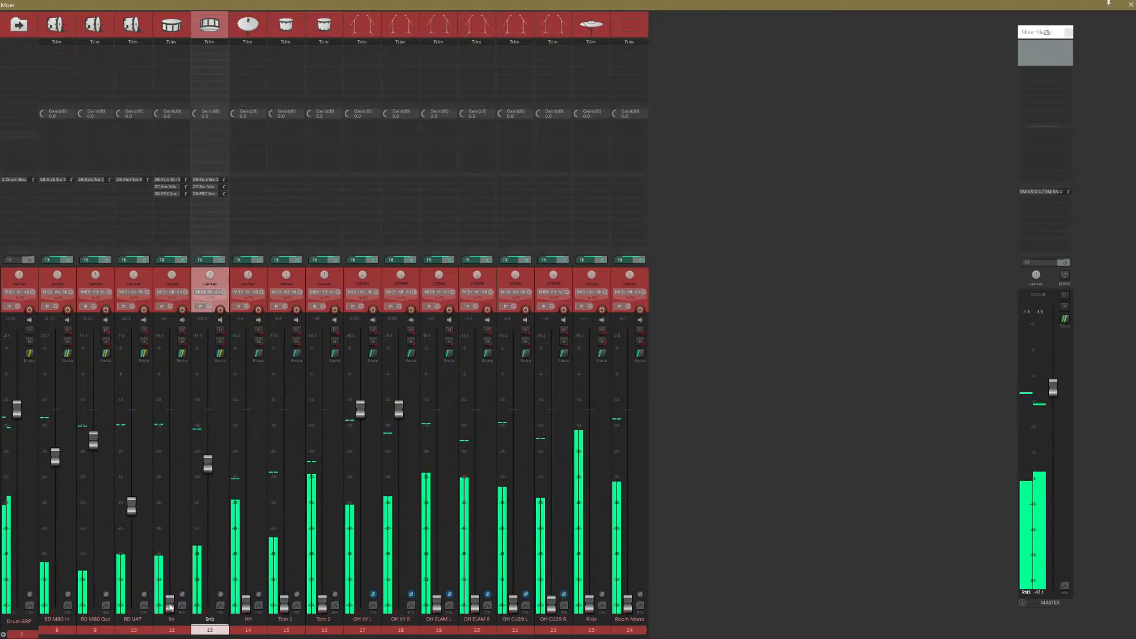
left_click_drag(181, 500, 177, 602)
left_click_drag(208, 465, 210, 478)
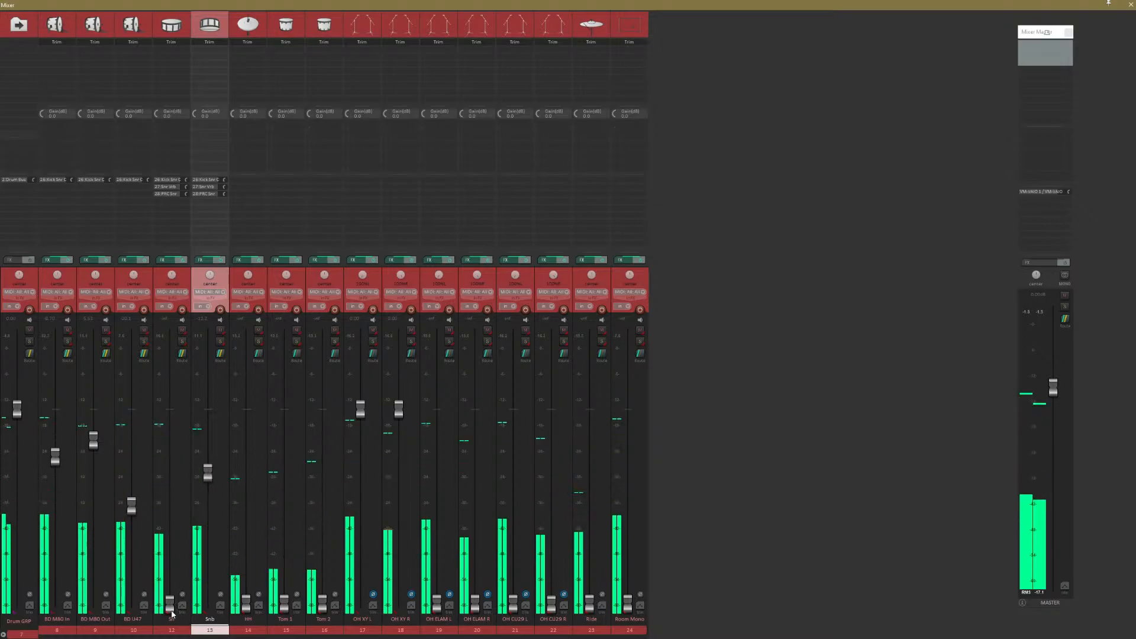
left_click_drag(169, 607, 168, 449)
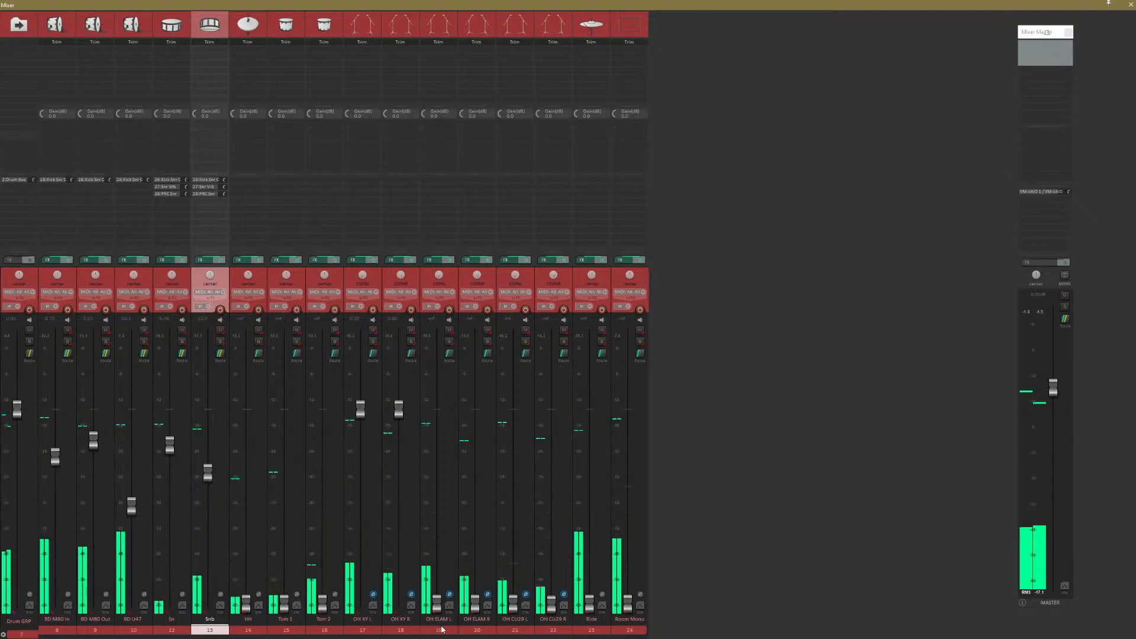
Bring the Ride mic up to a moderate level and raise the Room Mono fader to about the same height.
left_click(589, 616)
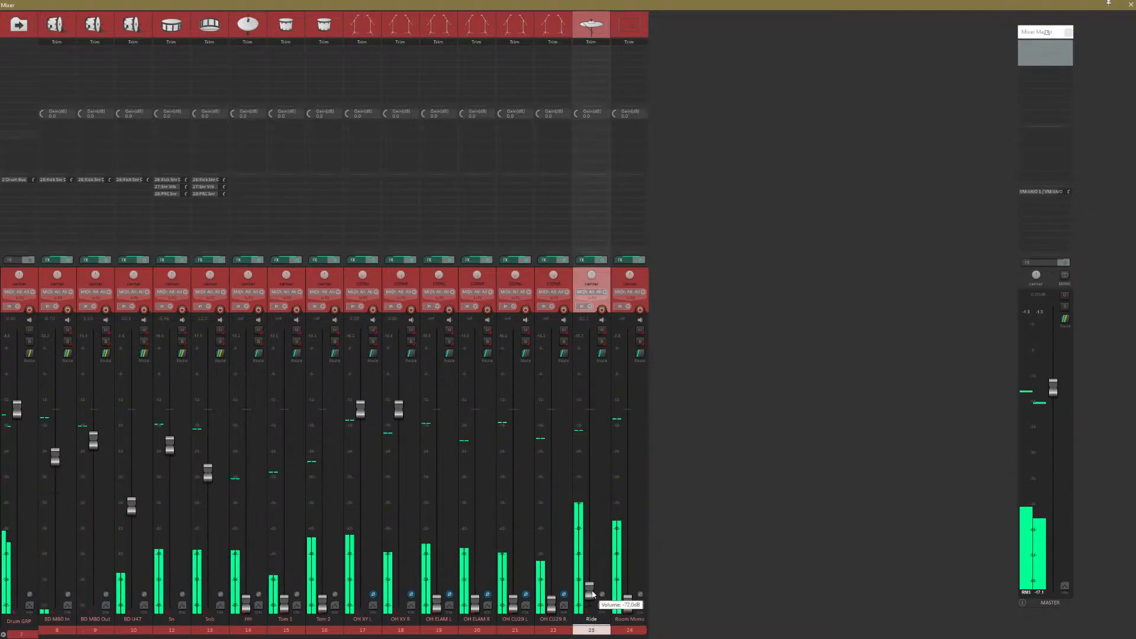
left_click_drag(593, 595, 595, 517)
mouse_move(596, 468)
left_mouse_down()
mouse_move(596, 456)
mouse_move(595, 481)
left_mouse_up()
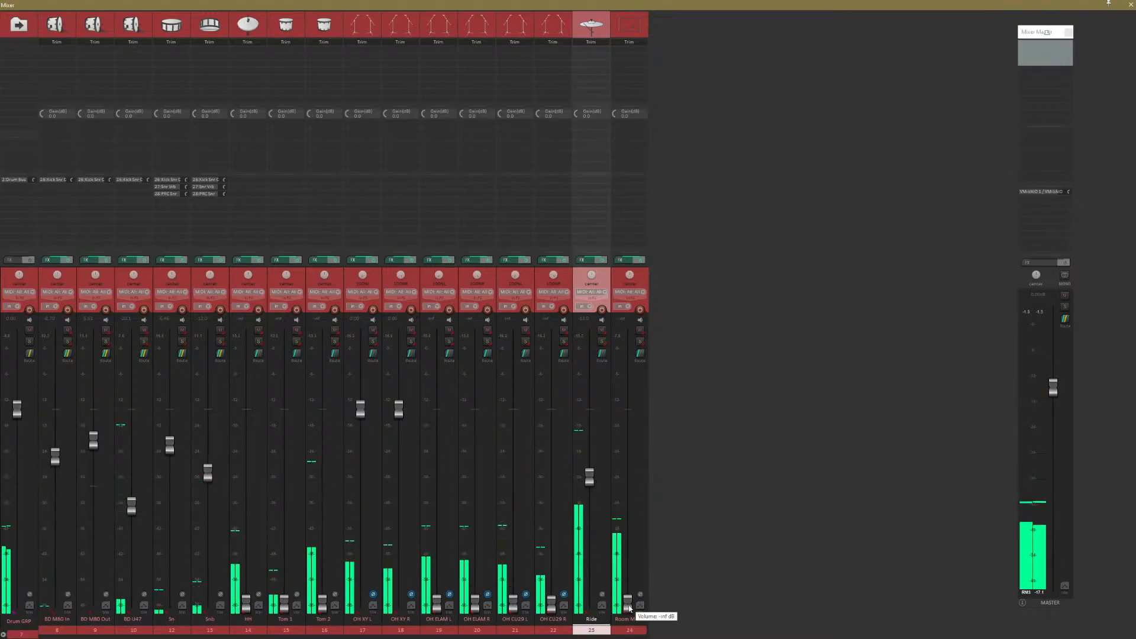
left_click_drag(629, 607, 640, 480)
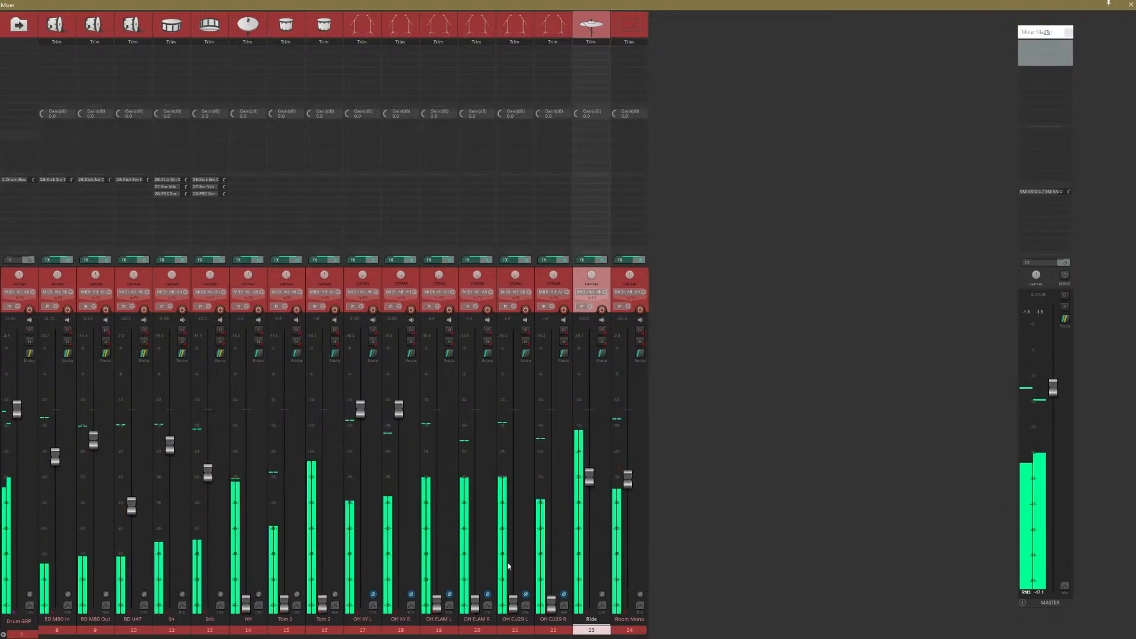
Raise Tom 1 and Tom 2 together to about -10 dB and bring the HH fader up somewhat above them.
left_click(285, 629)
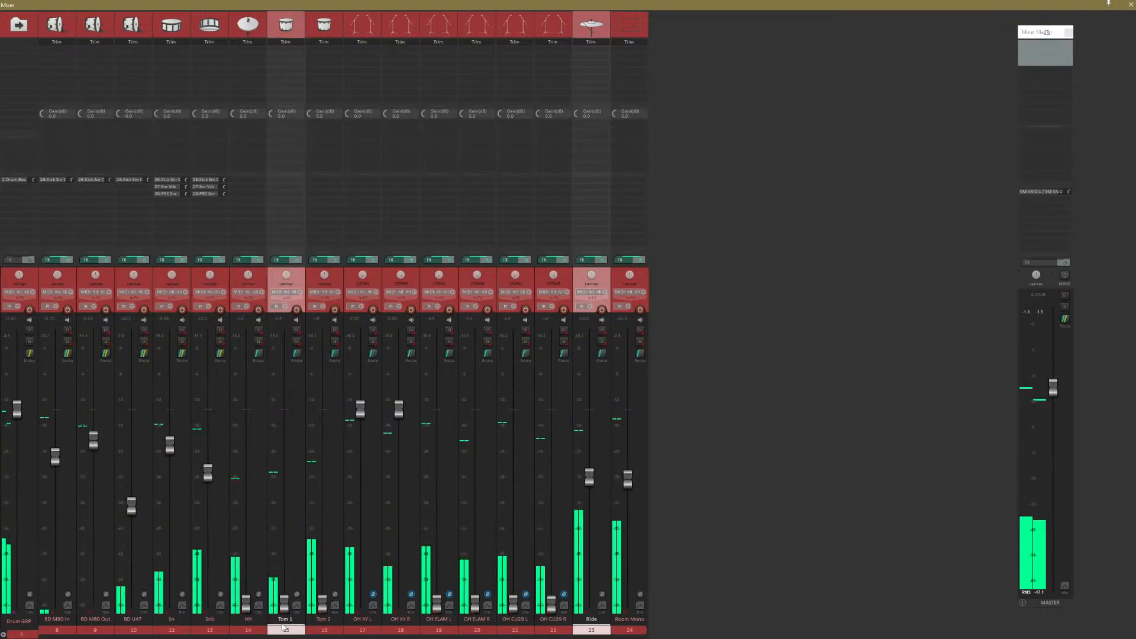
left_click(324, 630, "ctrl")
left_click_drag(323, 605, 326, 554)
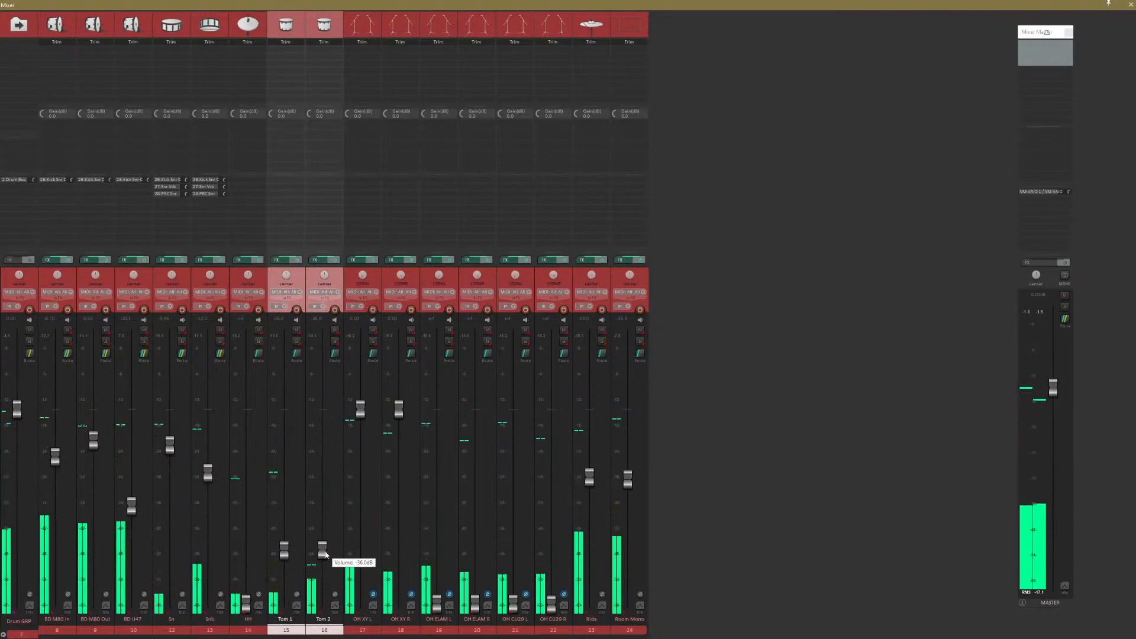
left_click_drag(326, 554, 324, 524)
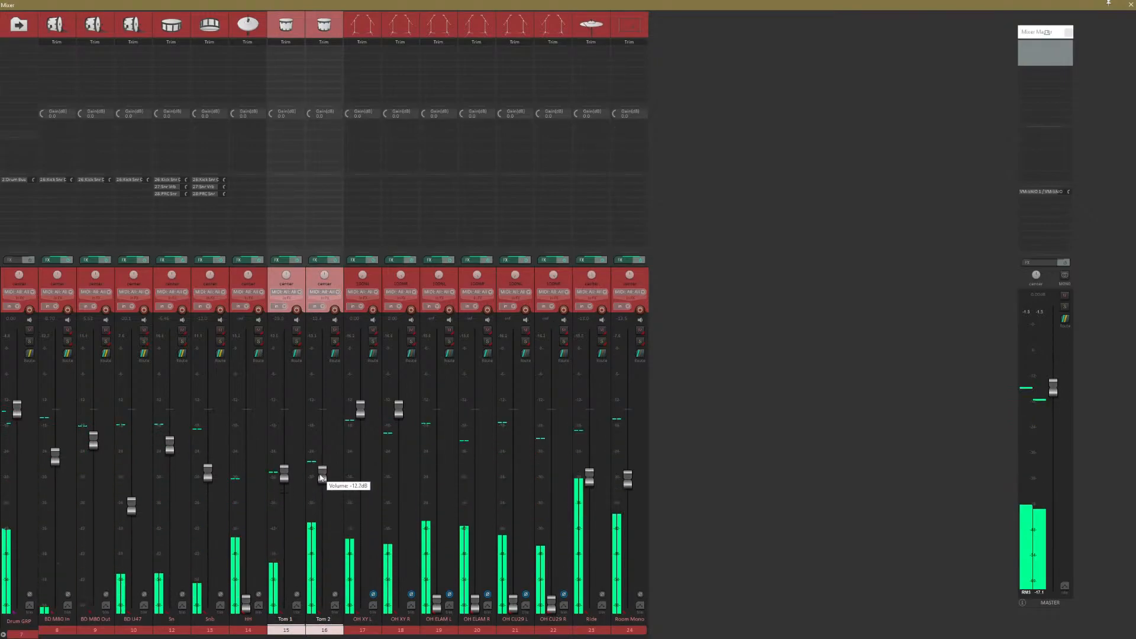
left_click_drag(320, 478, 319, 452)
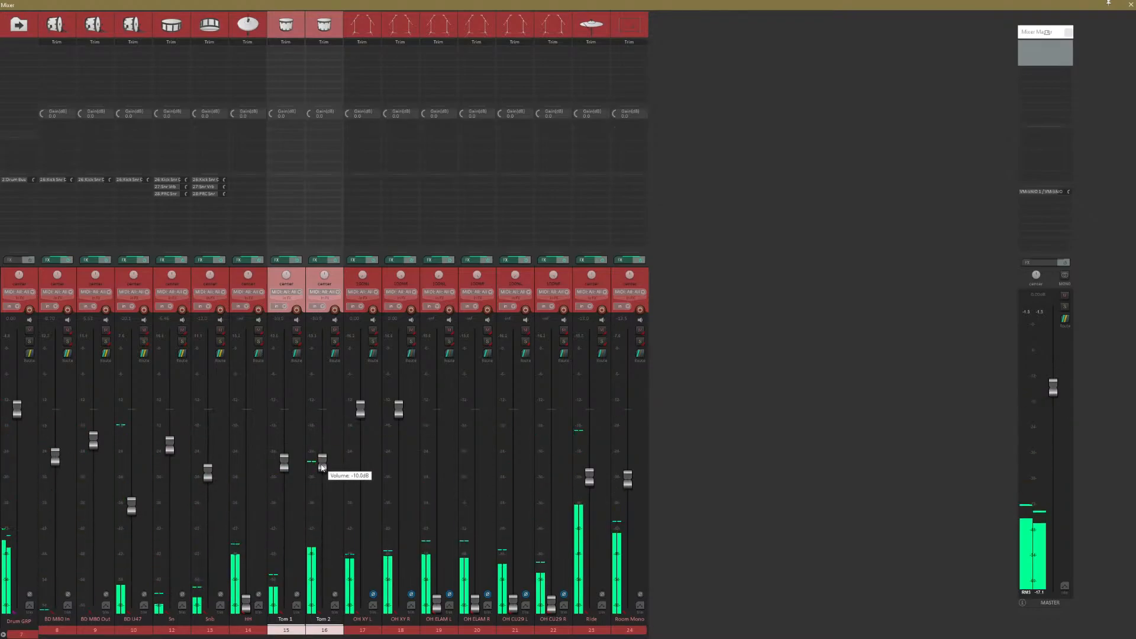
left_click(252, 619)
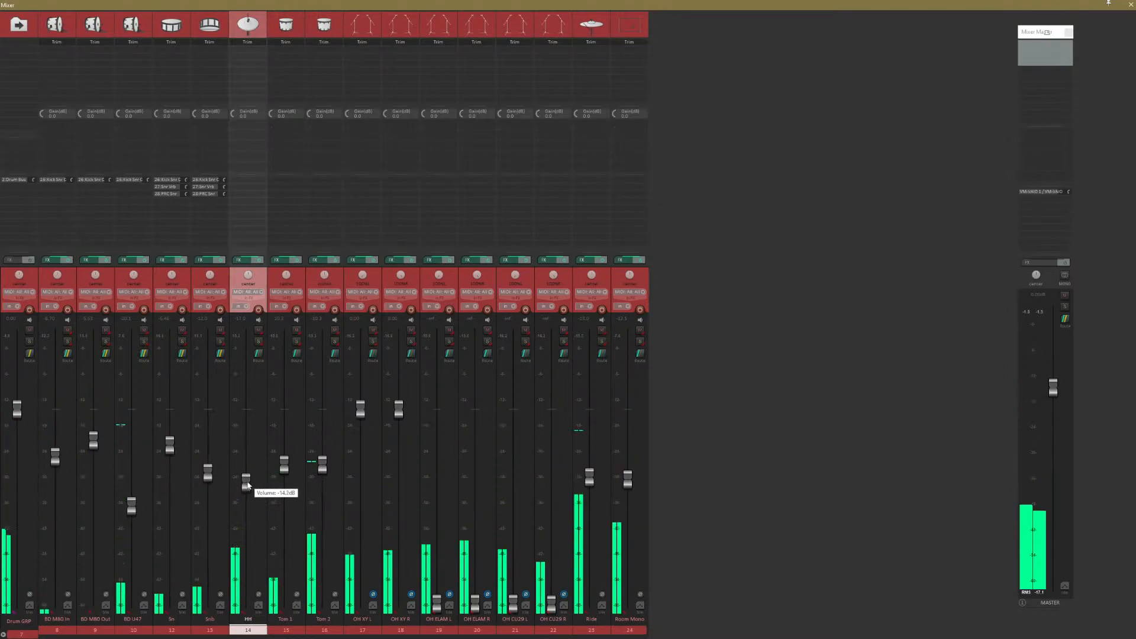
left_click_drag(248, 486, 242, 448)
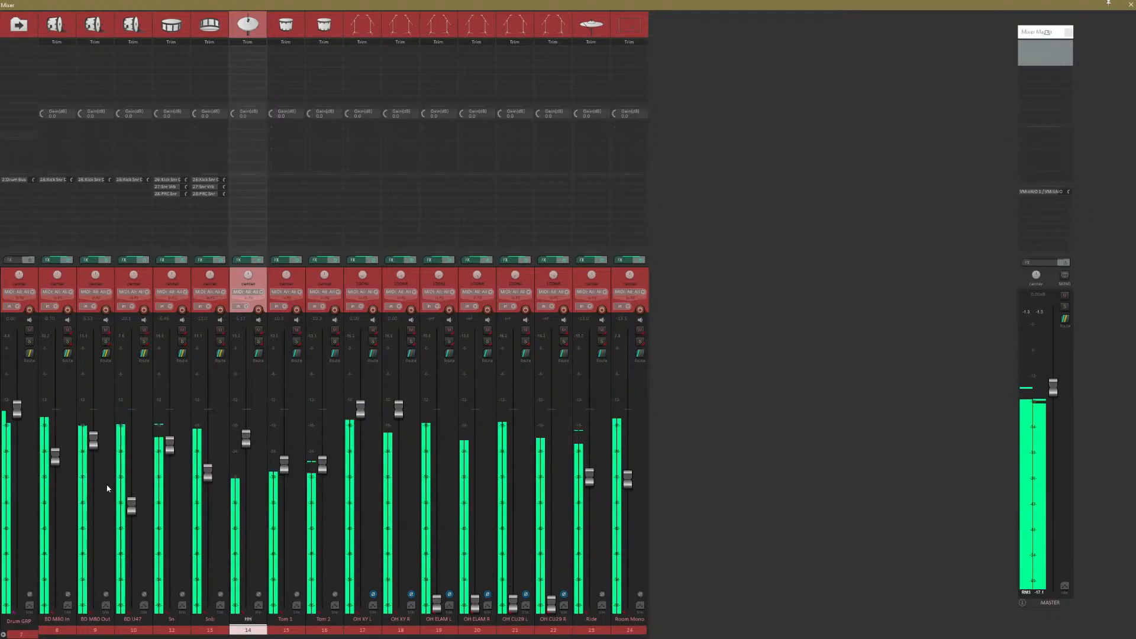
Compare inverted and normal phase on the three kick mics together against the full kit, leaving them at normal.
left_click(133, 621)
left_click(58, 620, "shift")
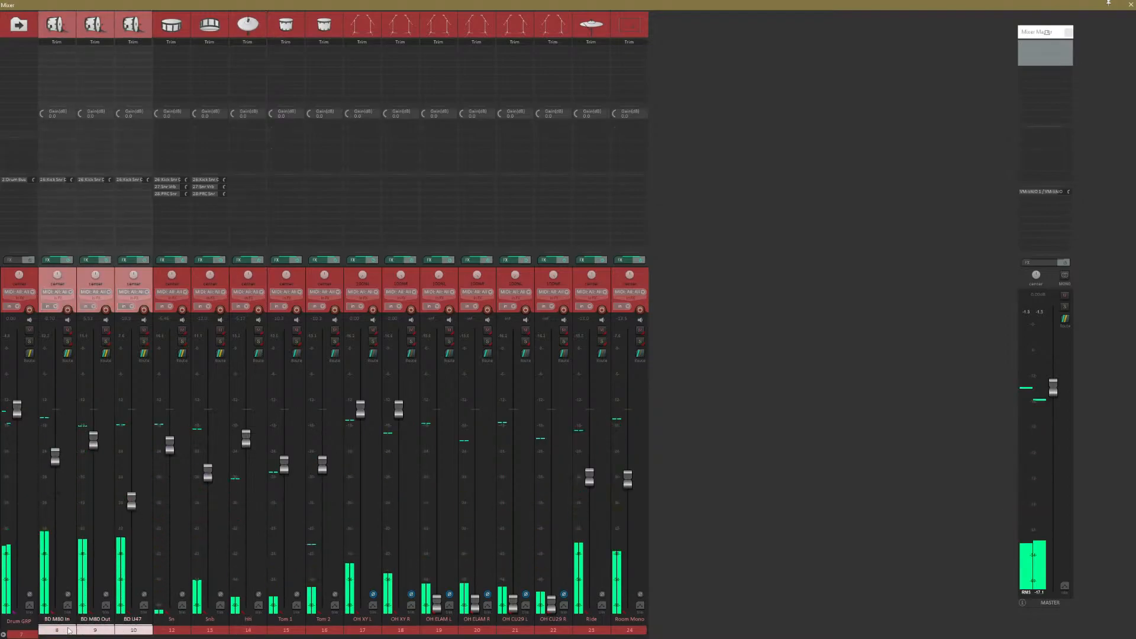
left_click(68, 595)
left_click(68, 595)
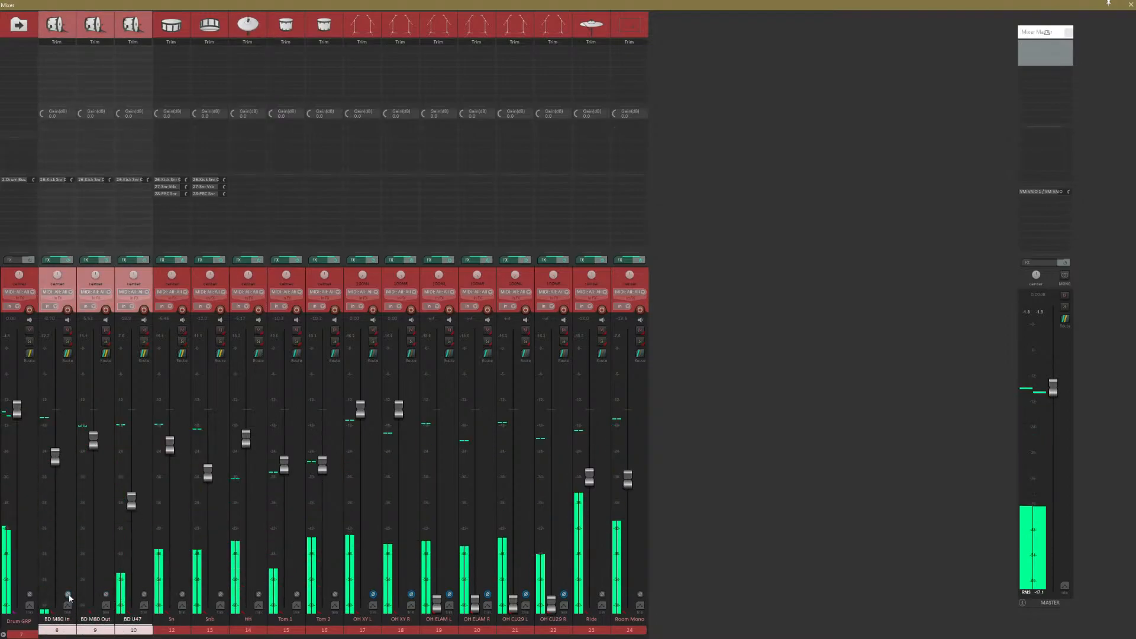
left_click(133, 621)
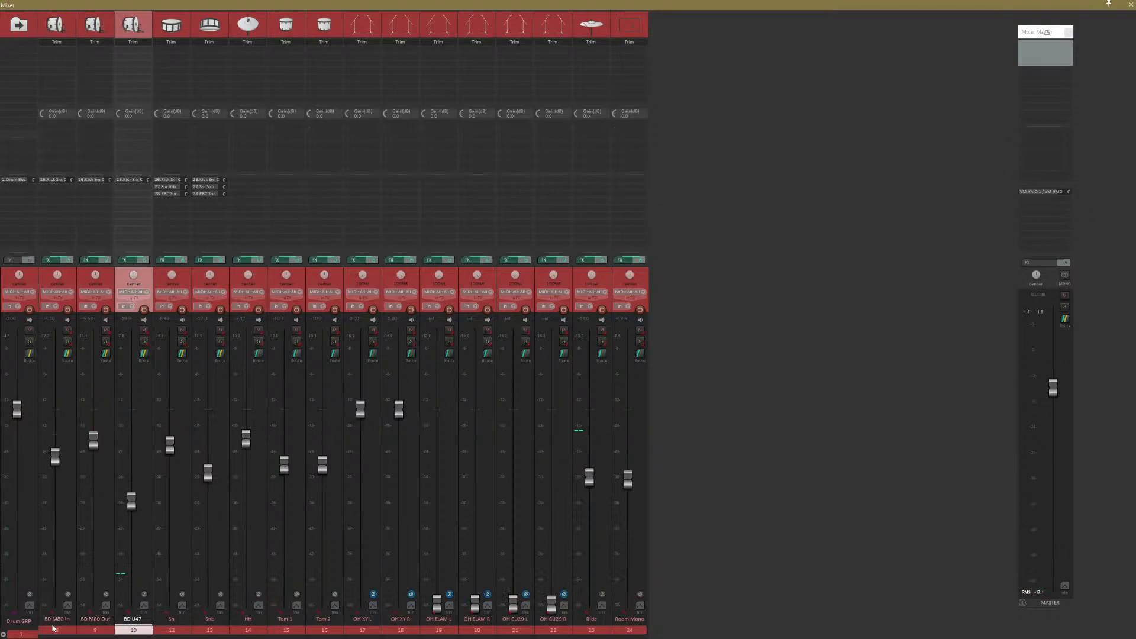
left_click(57, 620, "shift")
left_click(68, 594)
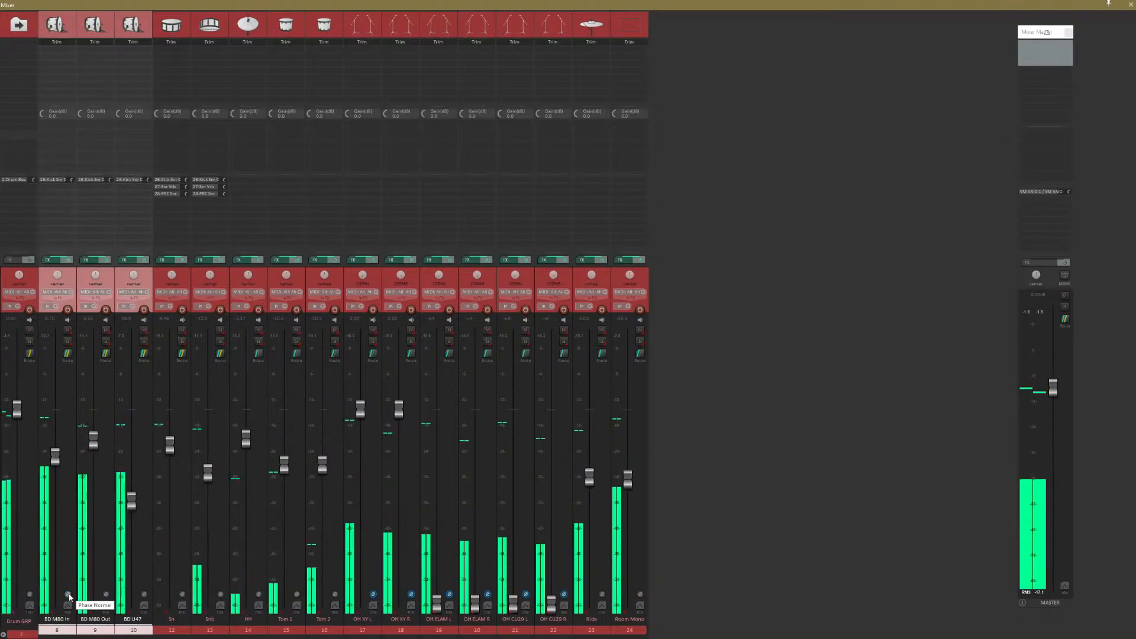
left_click(68, 595)
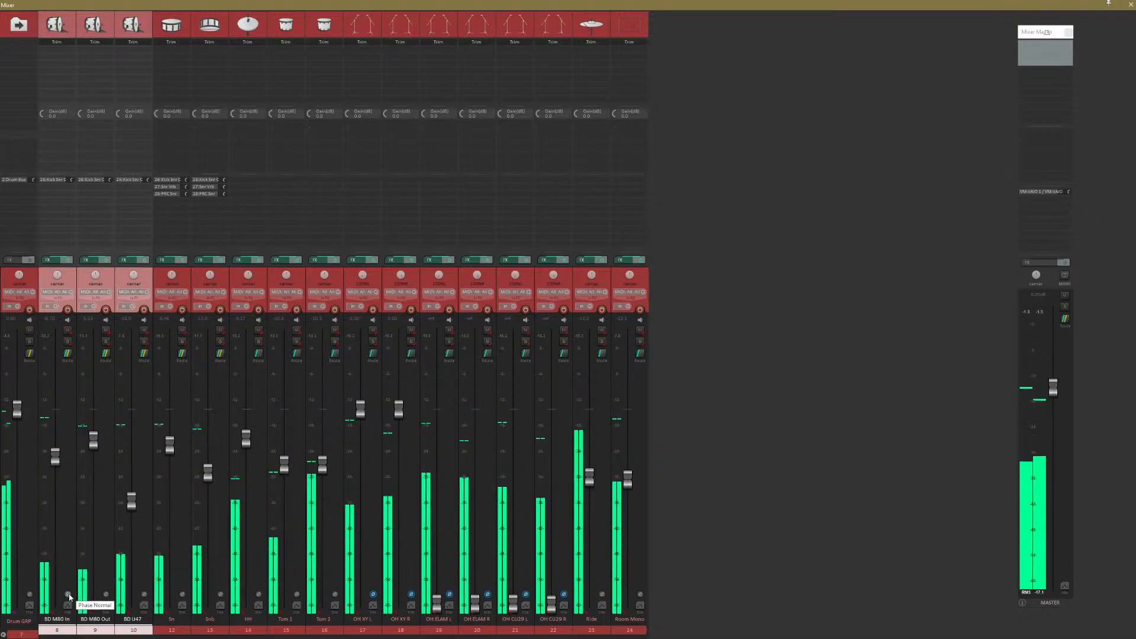
left_click(68, 594)
left_click(68, 595)
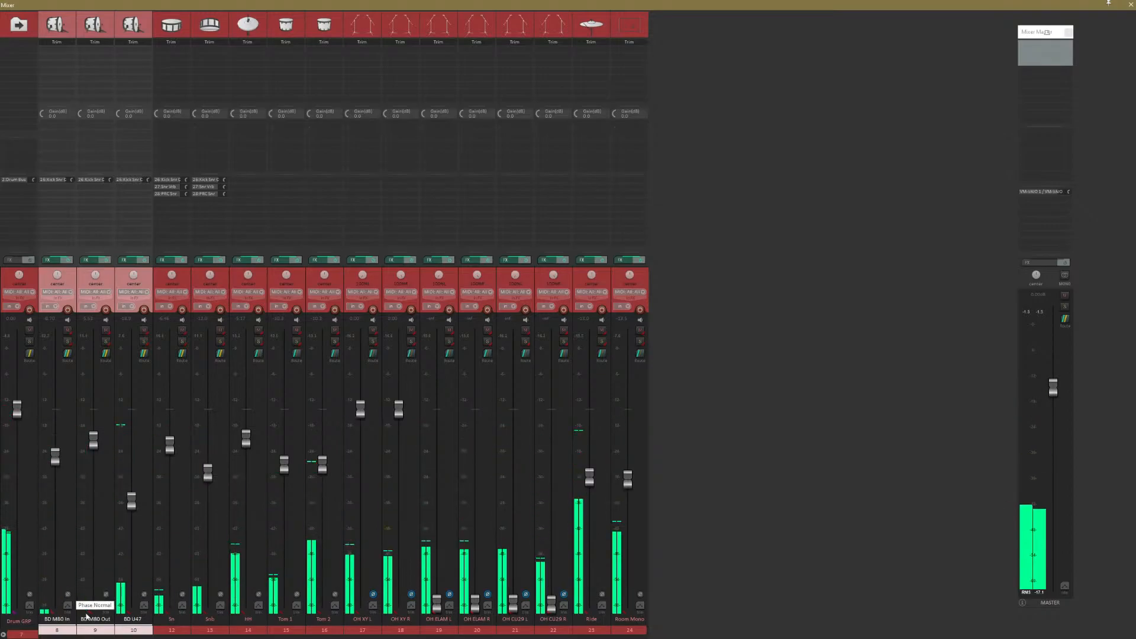
left_click(158, 625)
left_click(139, 626)
left_click(100, 626)
left_click(61, 626)
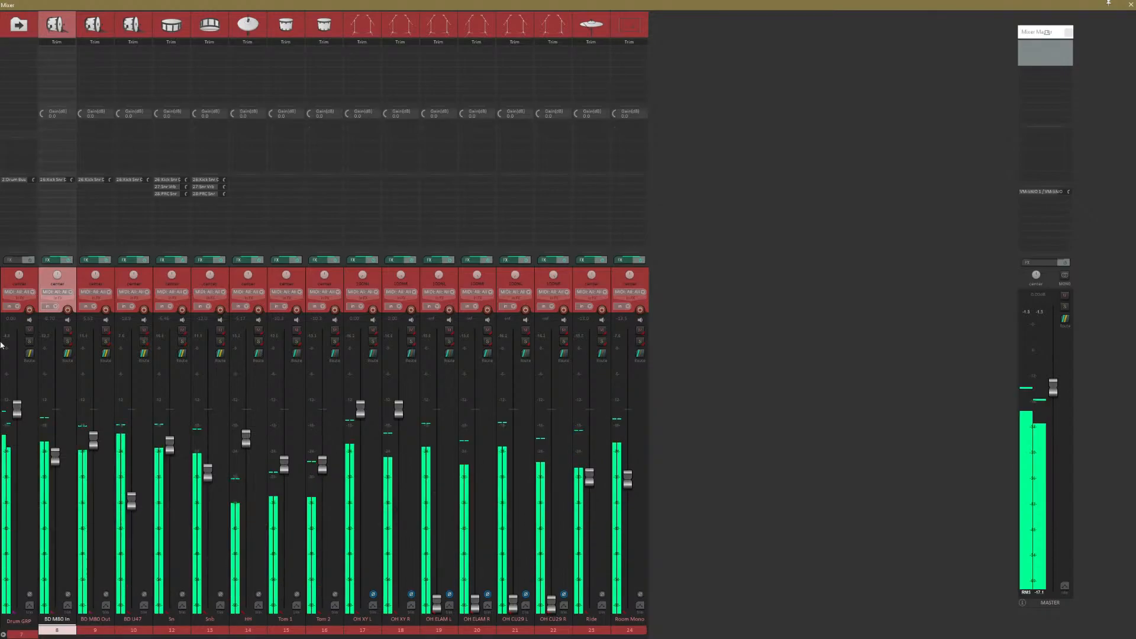
key("space")
left_click(99, 632)
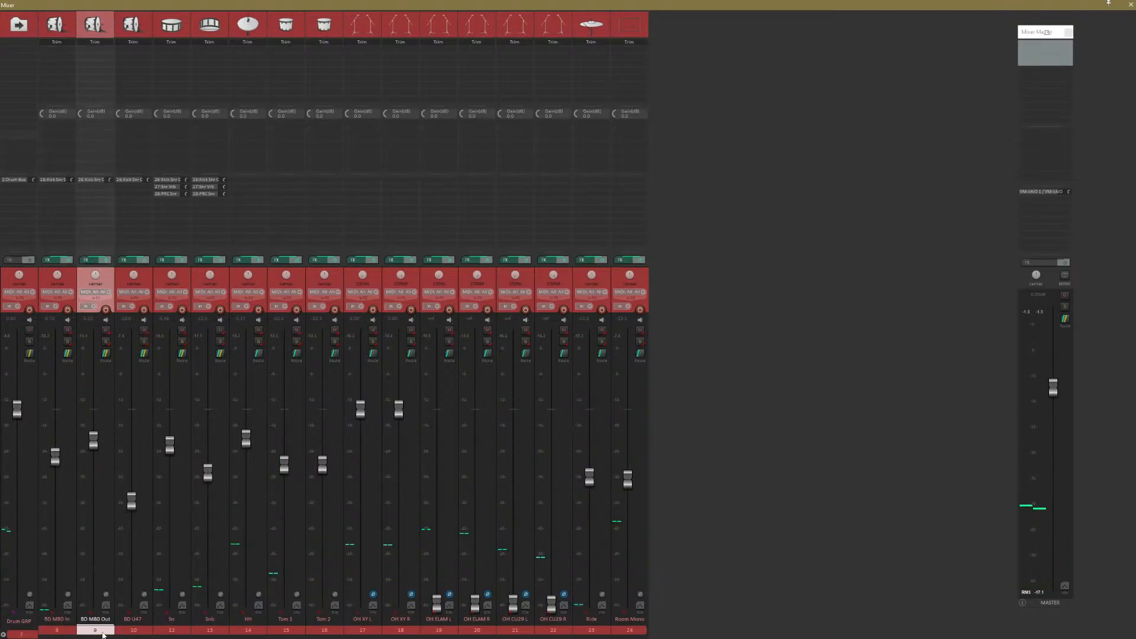
left_click(134, 632)
left_click(57, 631)
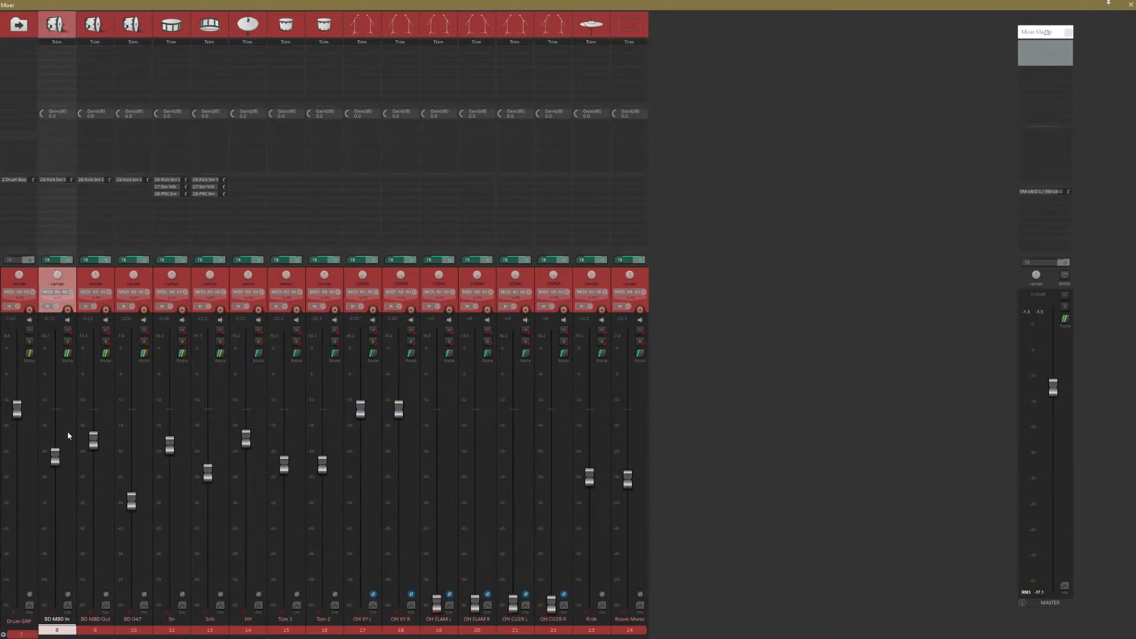
left_click(97, 284)
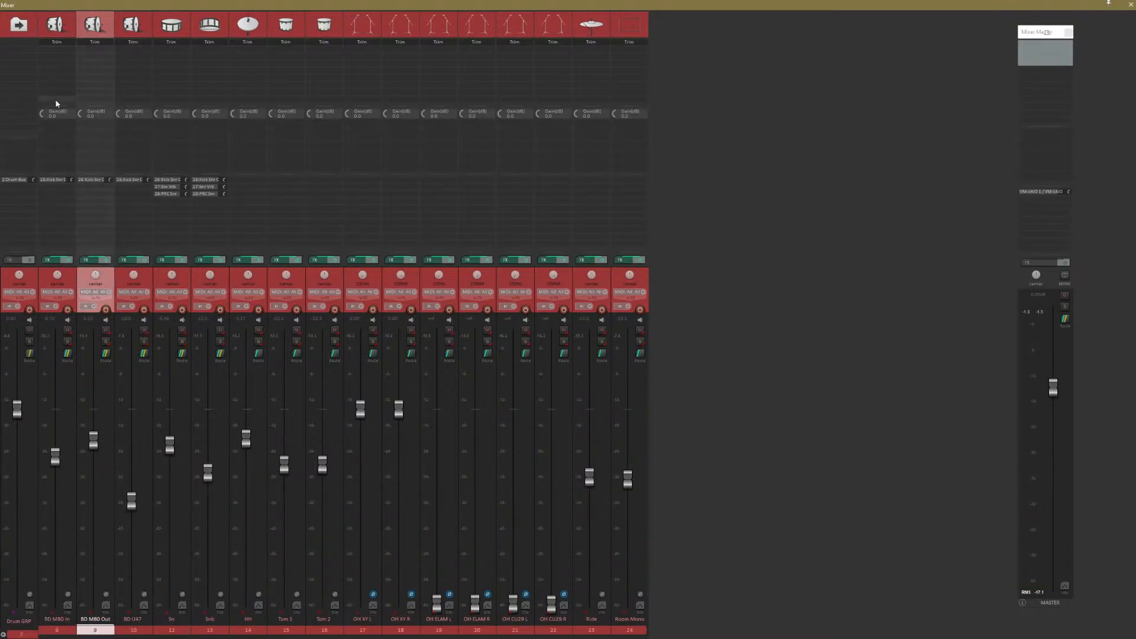
left_click(66, 631)
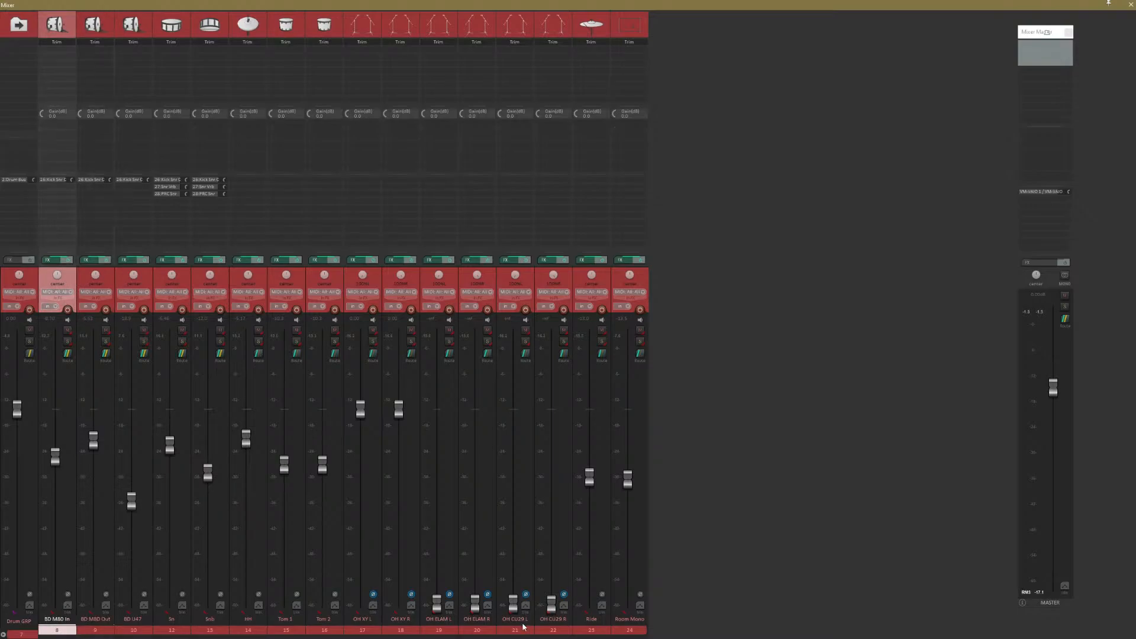
left_click(446, 632, "shift")
left_click(401, 630)
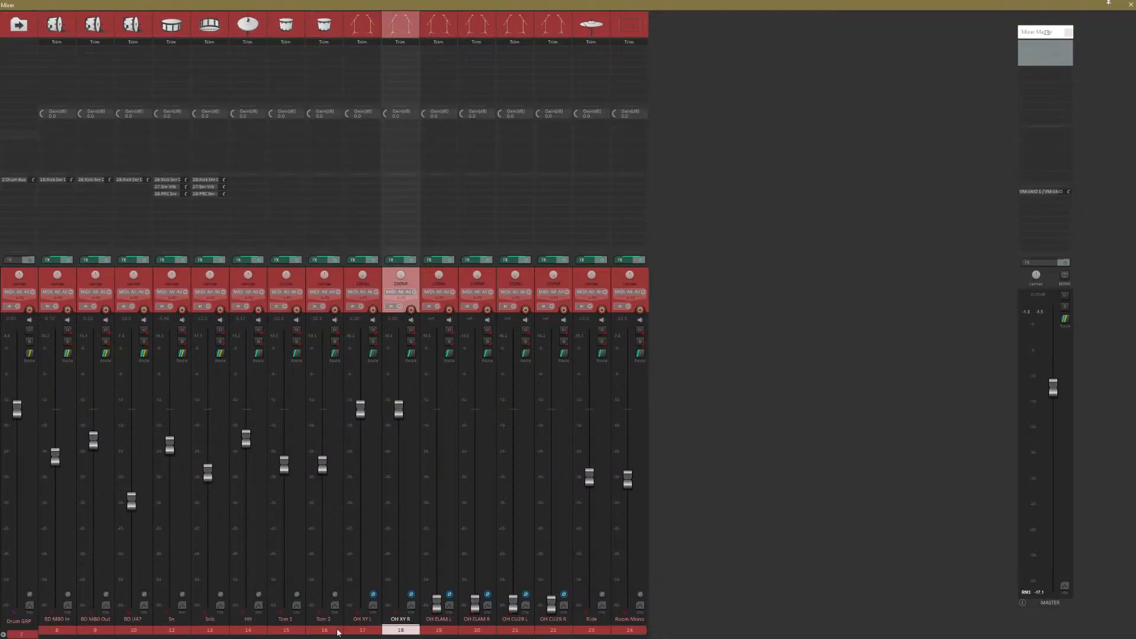
left_click(63, 631, "shift")
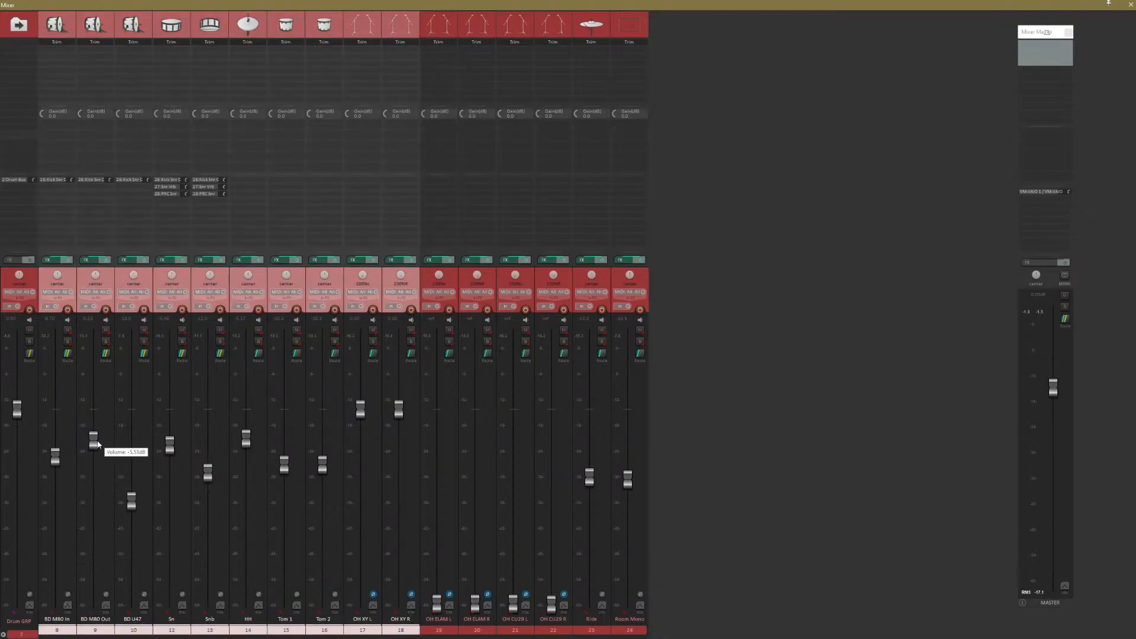
key("space")
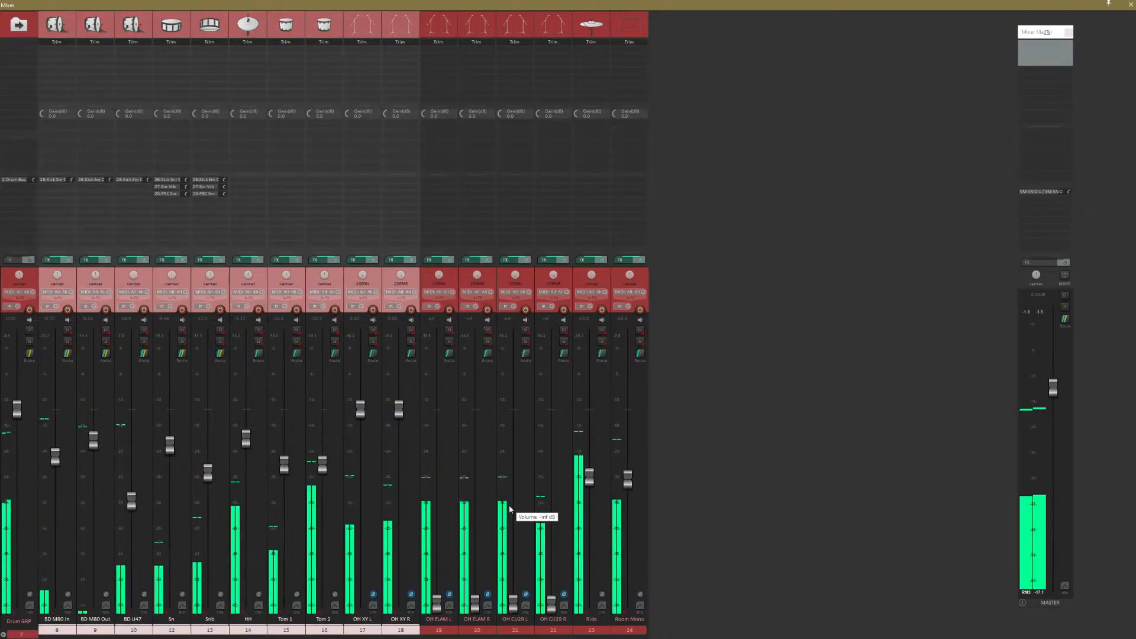
Mute the OH XY L and R pair and audition the OH ELAM L and R pair in its place at 0 dB.
left_click(354, 629)
left_click(401, 630, "shift")
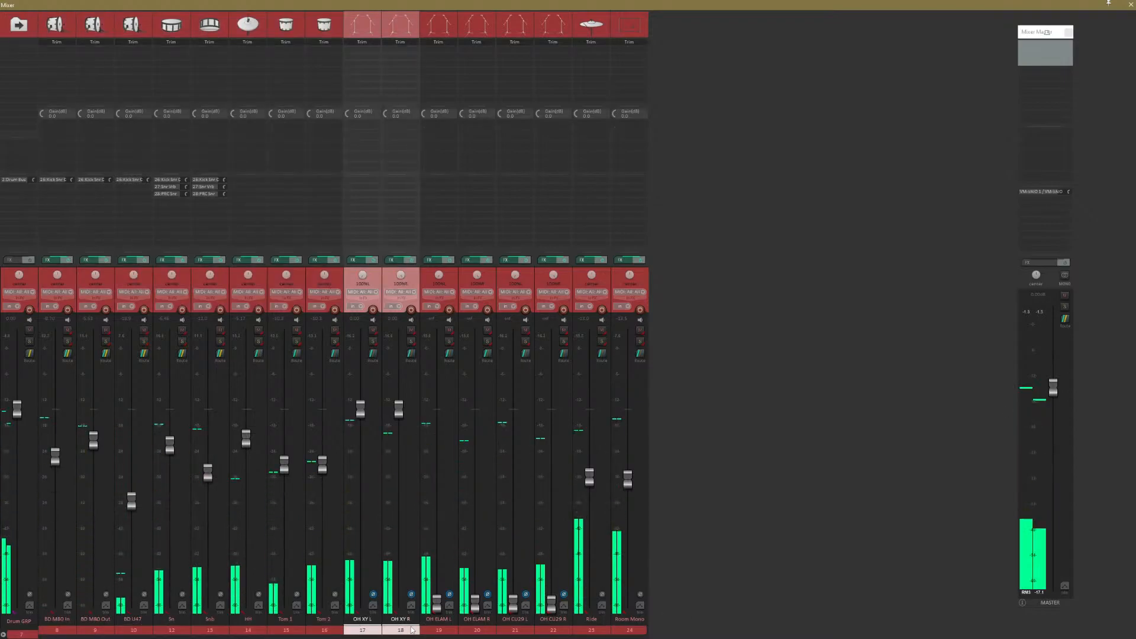
left_click(373, 329)
left_click(439, 629)
left_click(477, 631, "shift")
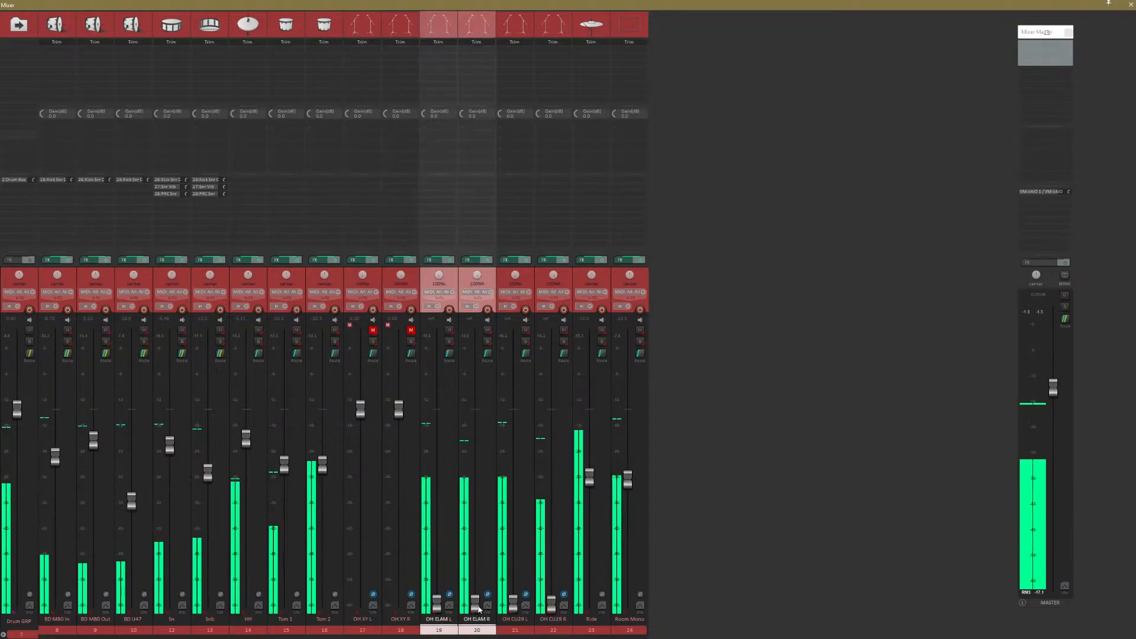
double_click(476, 605)
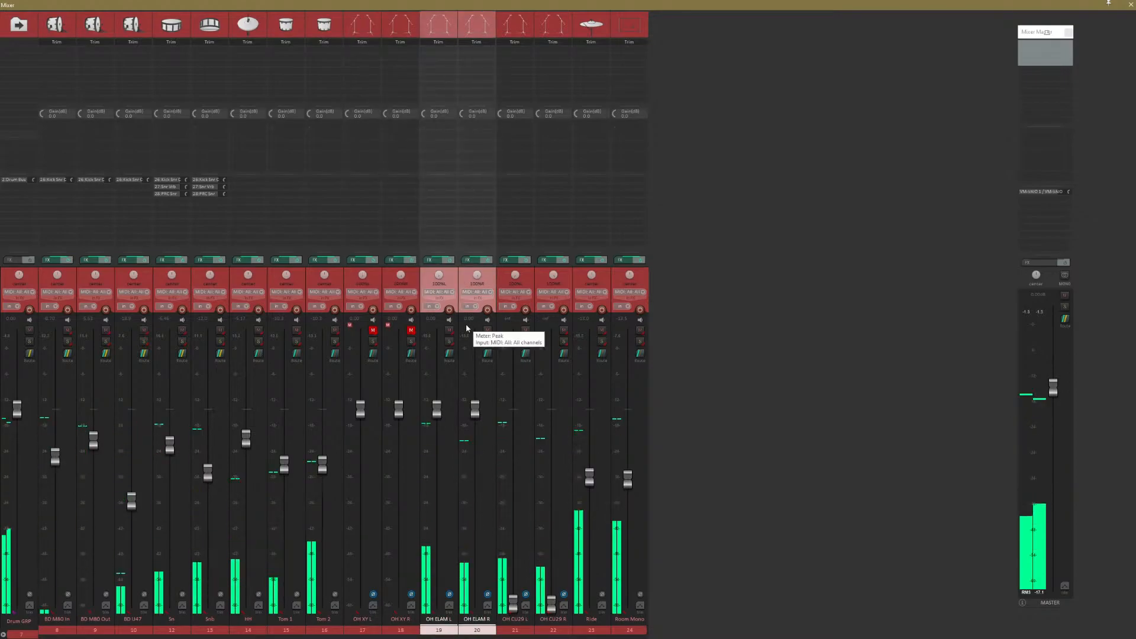
Mute the OH ELAM pair and bring the OH CU29 L and R faders up to 0 dB instead.
left_click(450, 330)
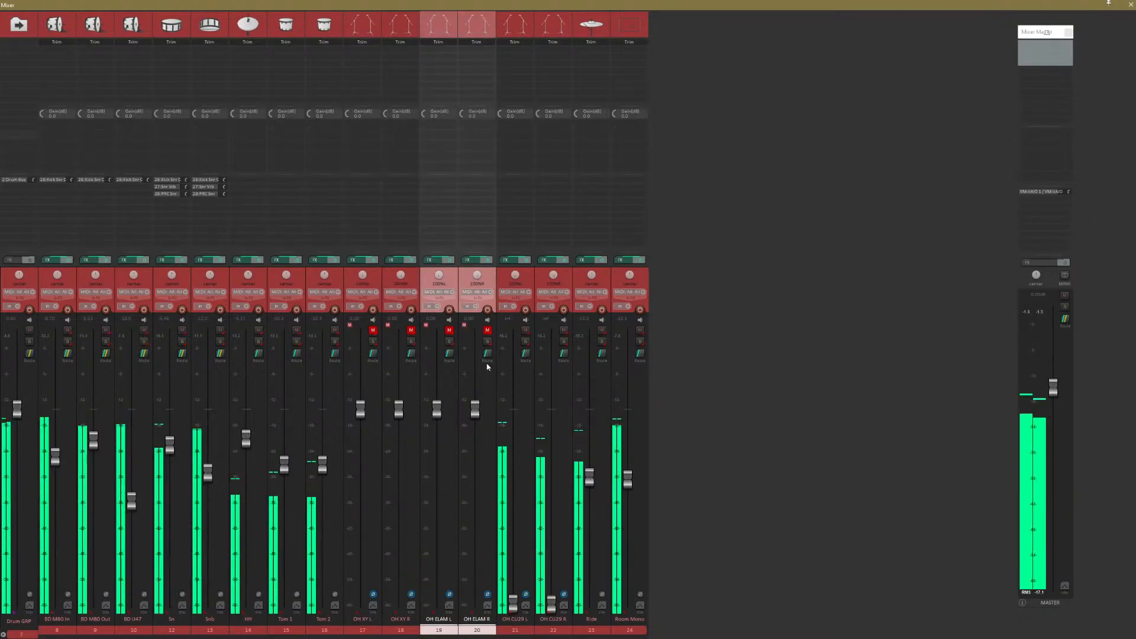
left_click(515, 630)
left_click(553, 630, "shift")
double_click(551, 603)
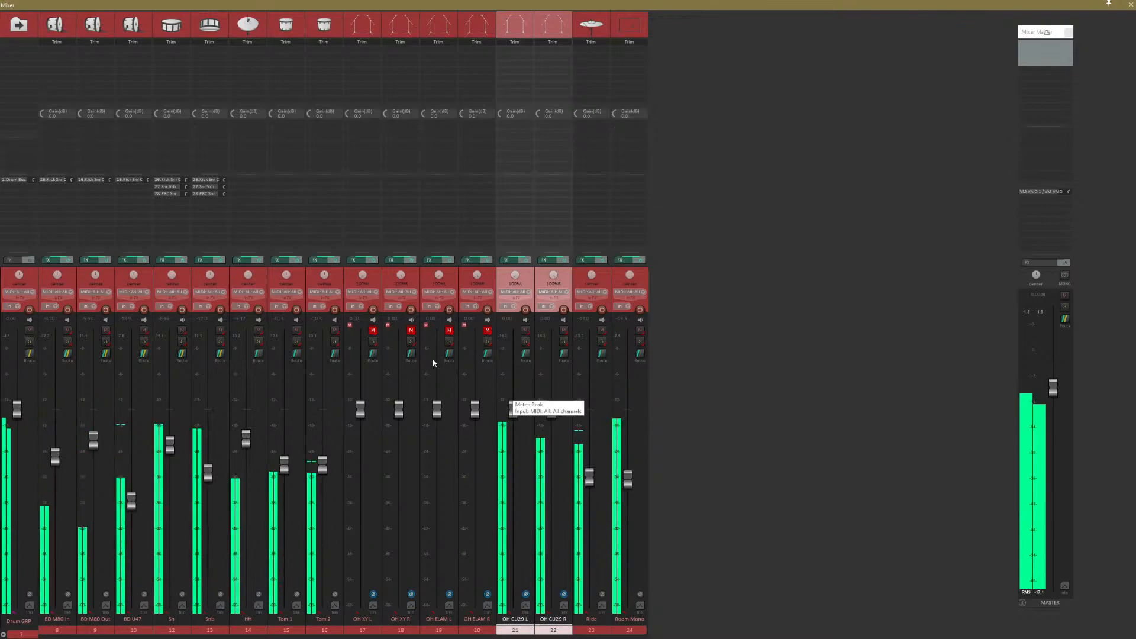
Unmute the OH XY L and R pair and blend it under the OH CU29 pair at slightly above -10 dB.
left_click(409, 331)
left_click(373, 330)
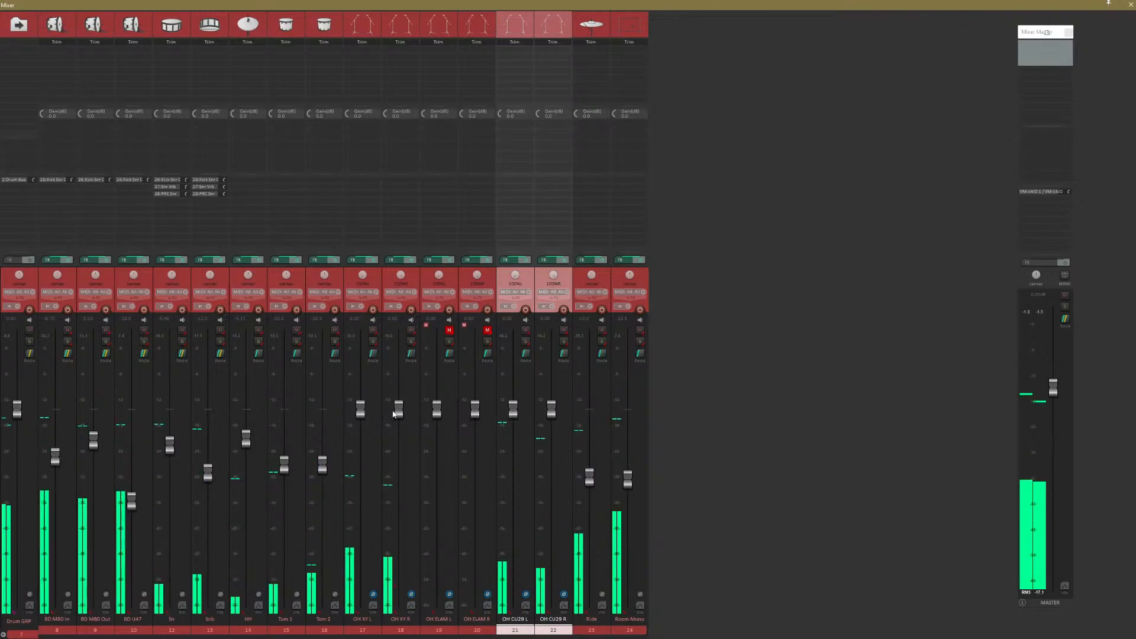
mouse_move(399, 416)
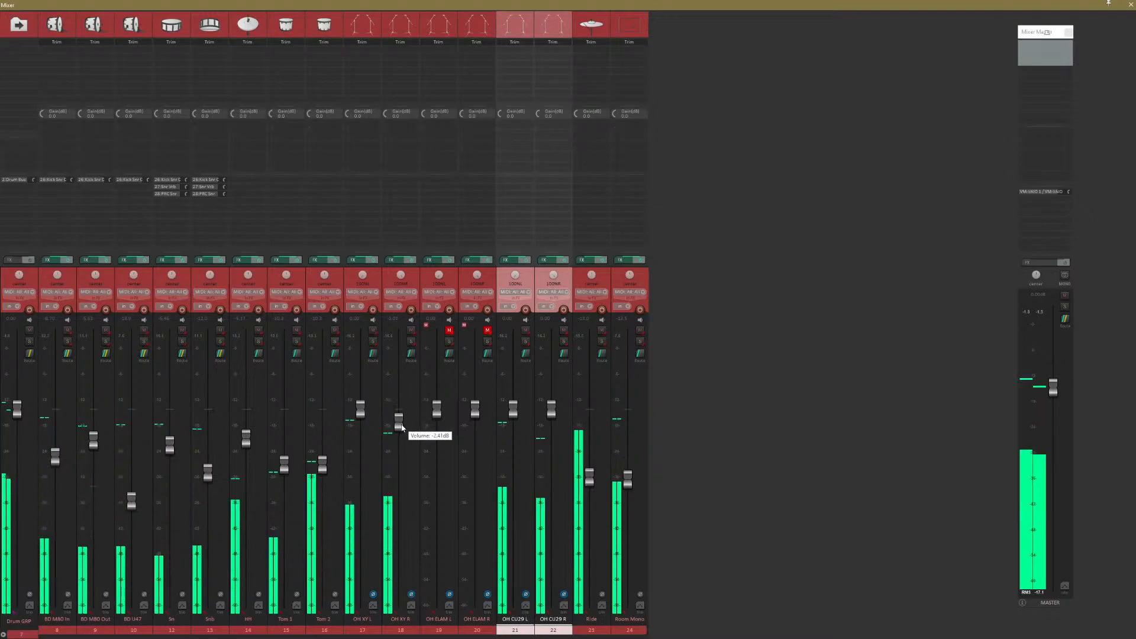
left_click(378, 621)
left_click(408, 629, "shift")
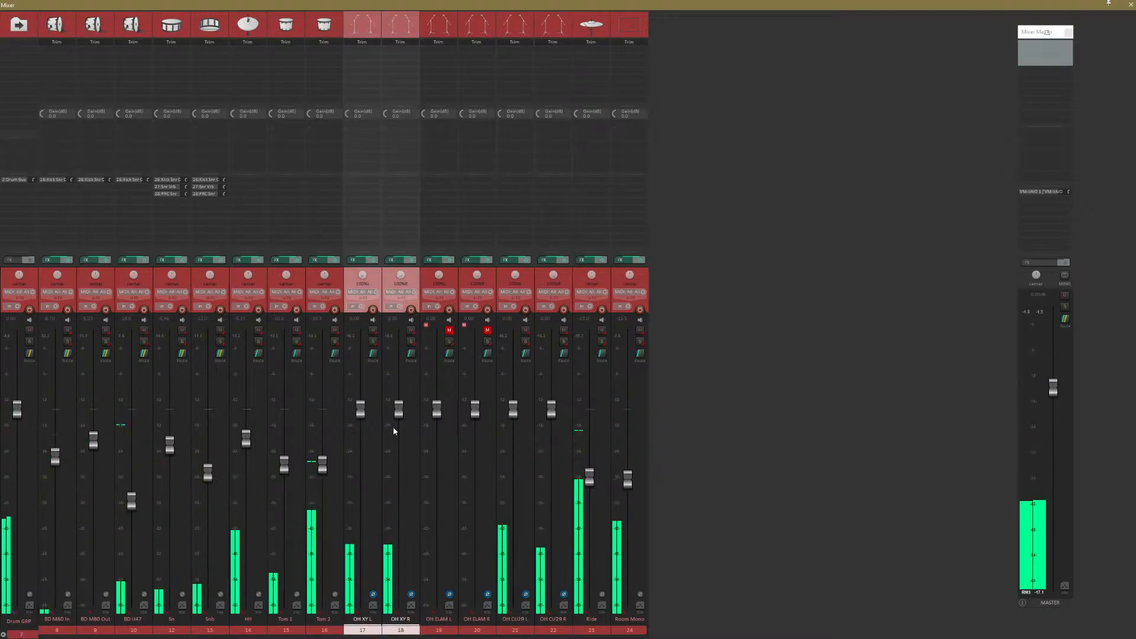
left_click_drag(397, 414, 398, 470)
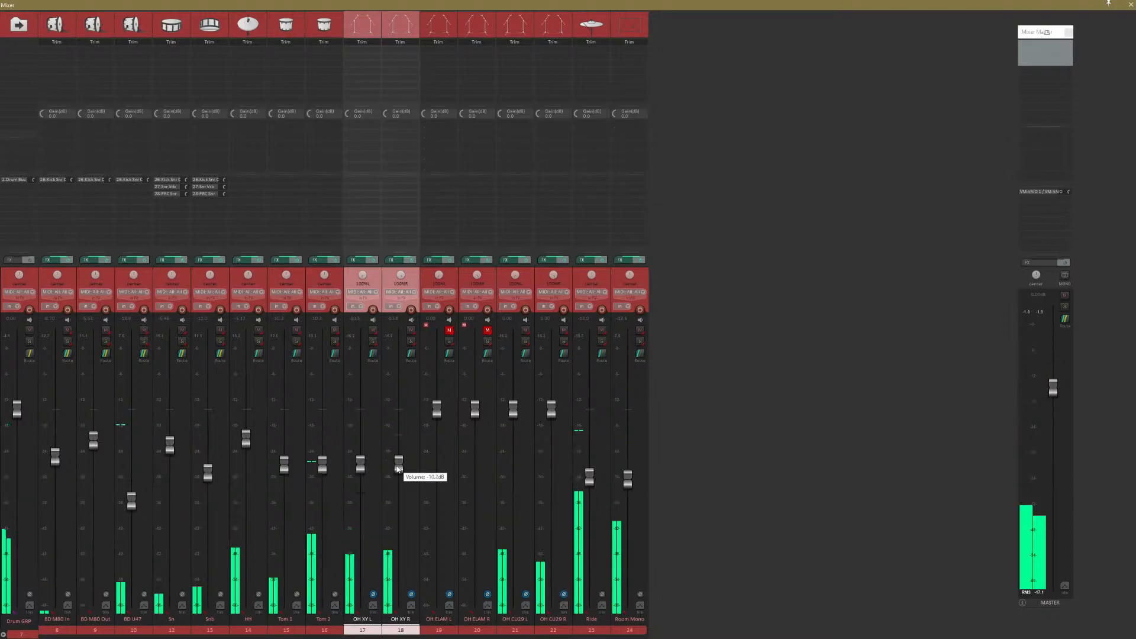
left_click_drag(398, 470, 396, 458)
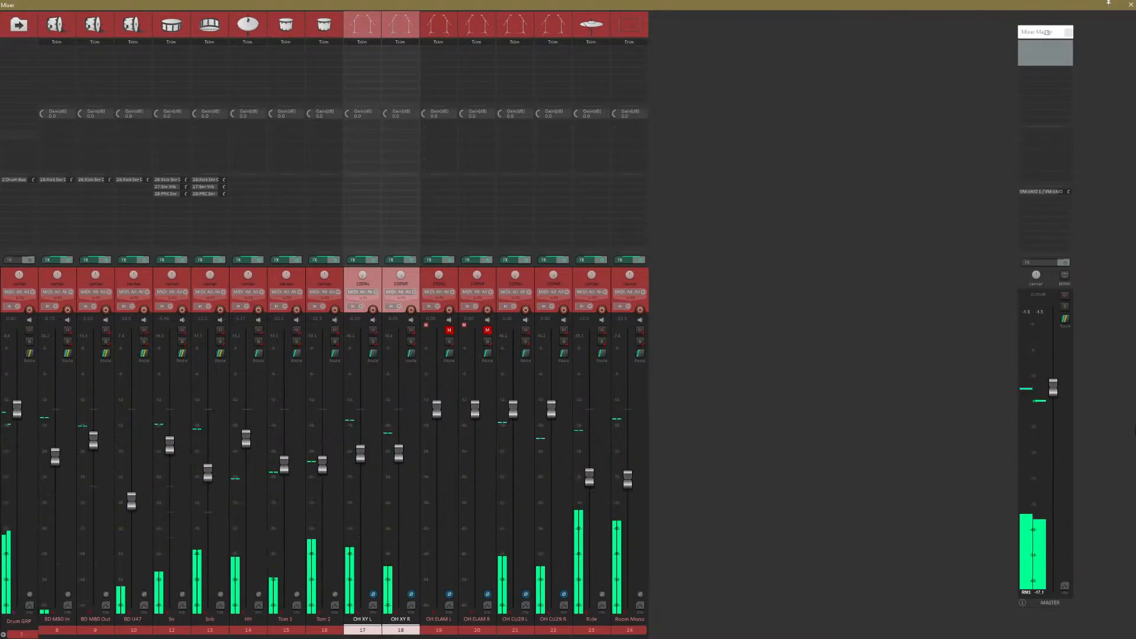
Audition the drum mix with the master fader boosted to about +8 dB and reset the fader to its default.
left_click_drag(1054, 388, 1056, 340)
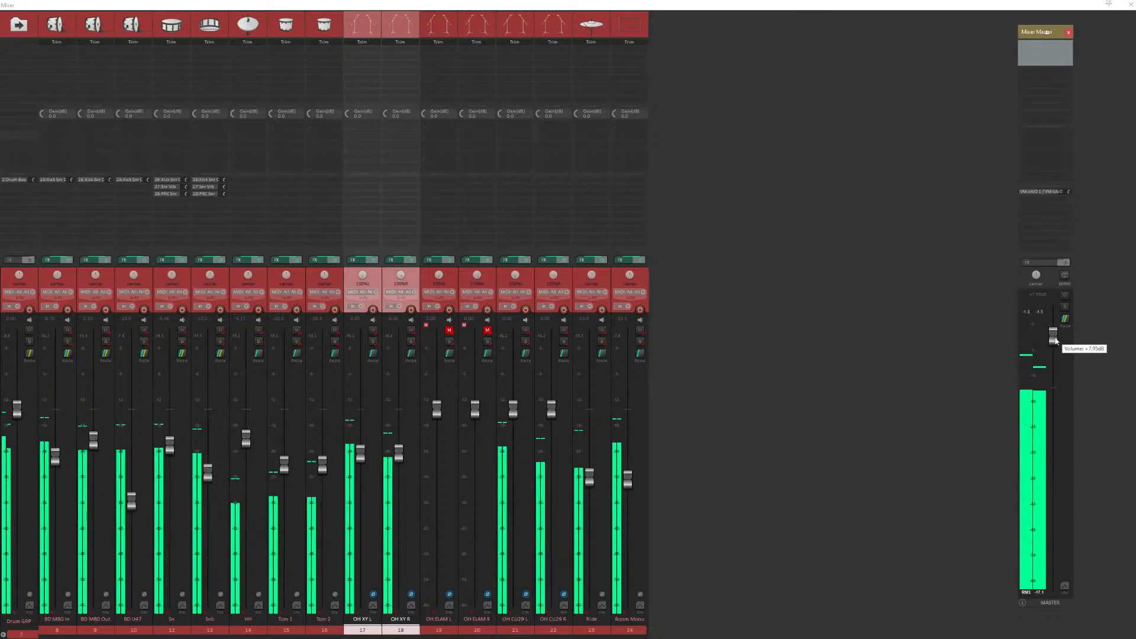
double_click(1054, 336)
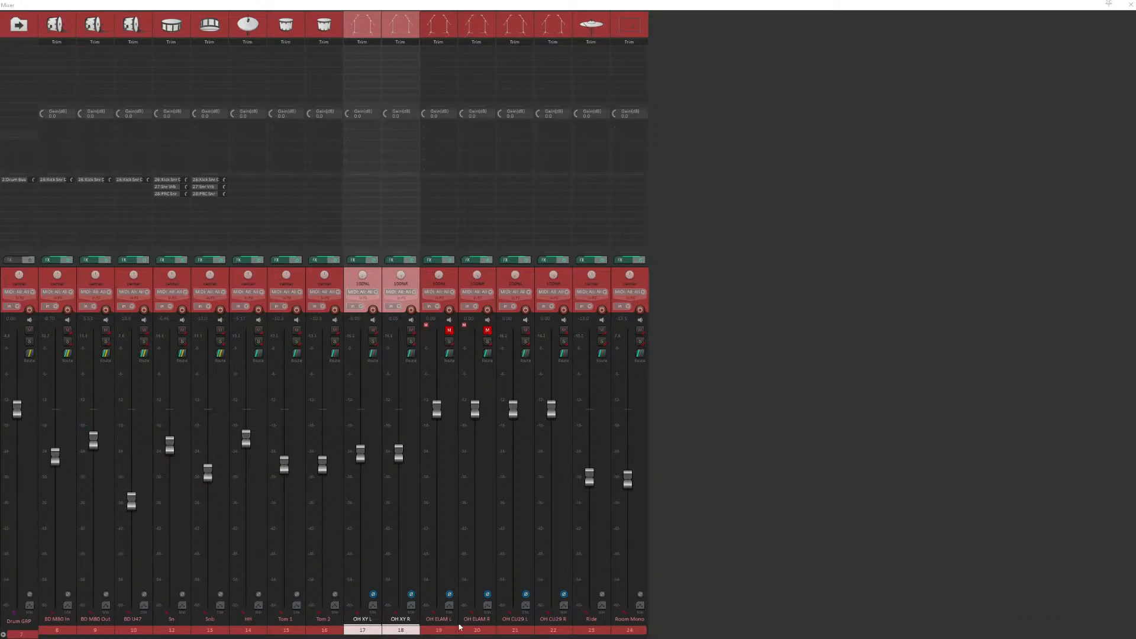
left_click(546, 630)
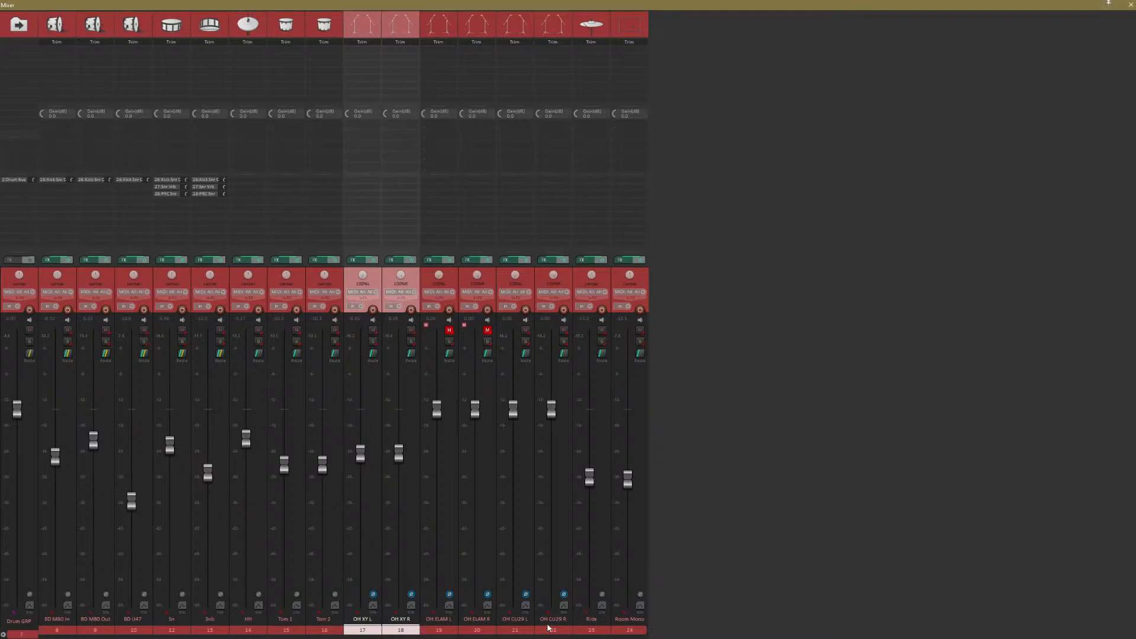
left_click(370, 629)
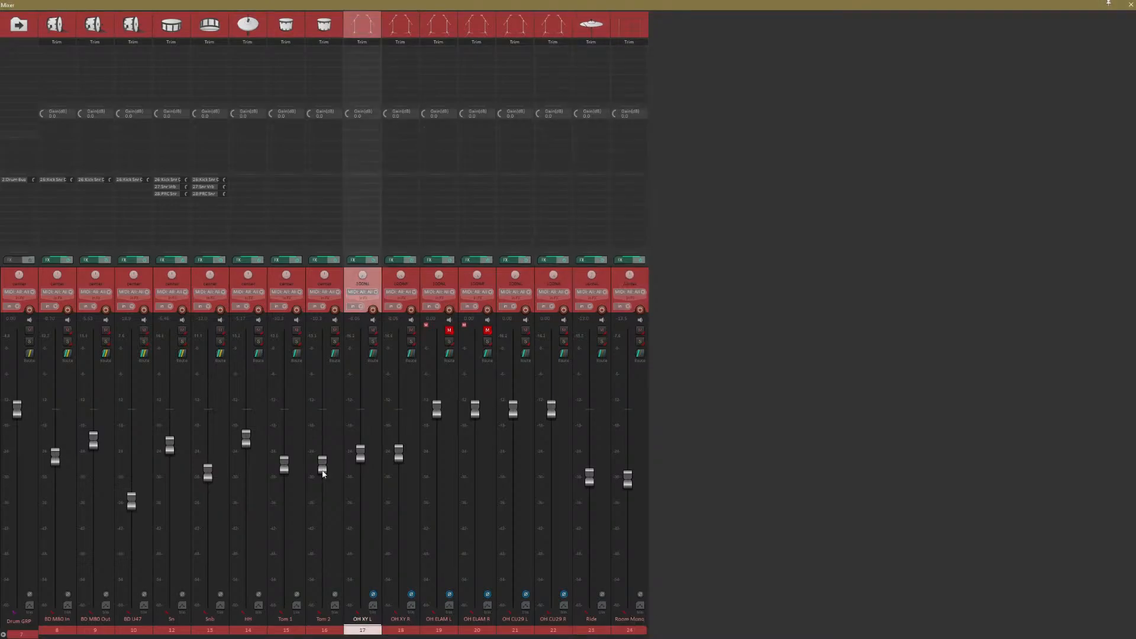
mouse_move(321, 477)
left_click(567, 595, "shift")
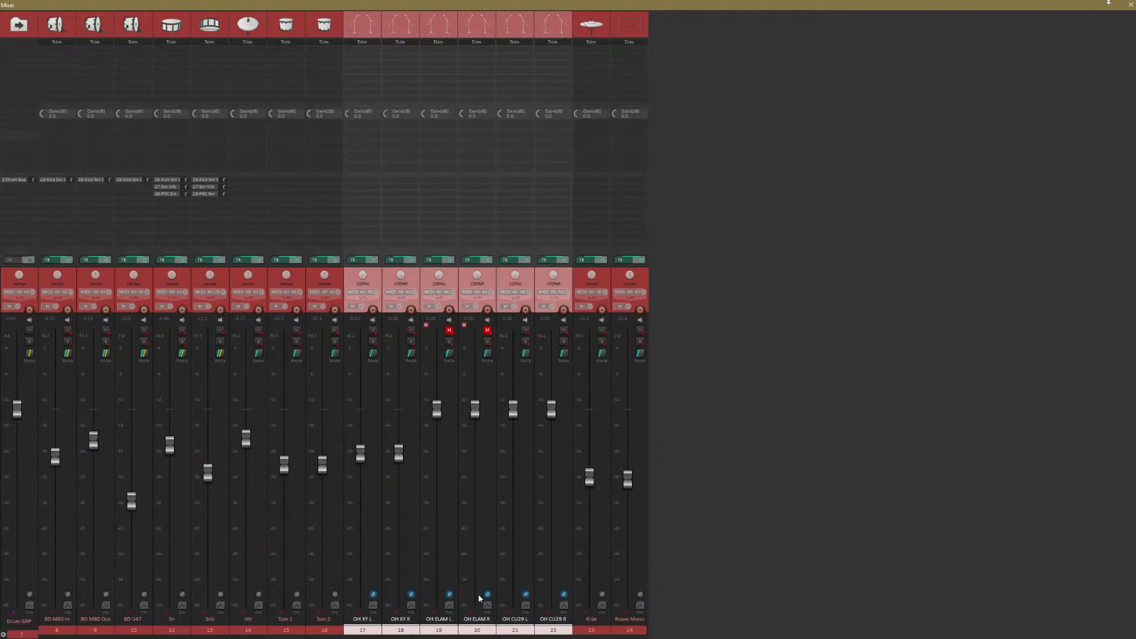
left_click(400, 630)
left_click(363, 630)
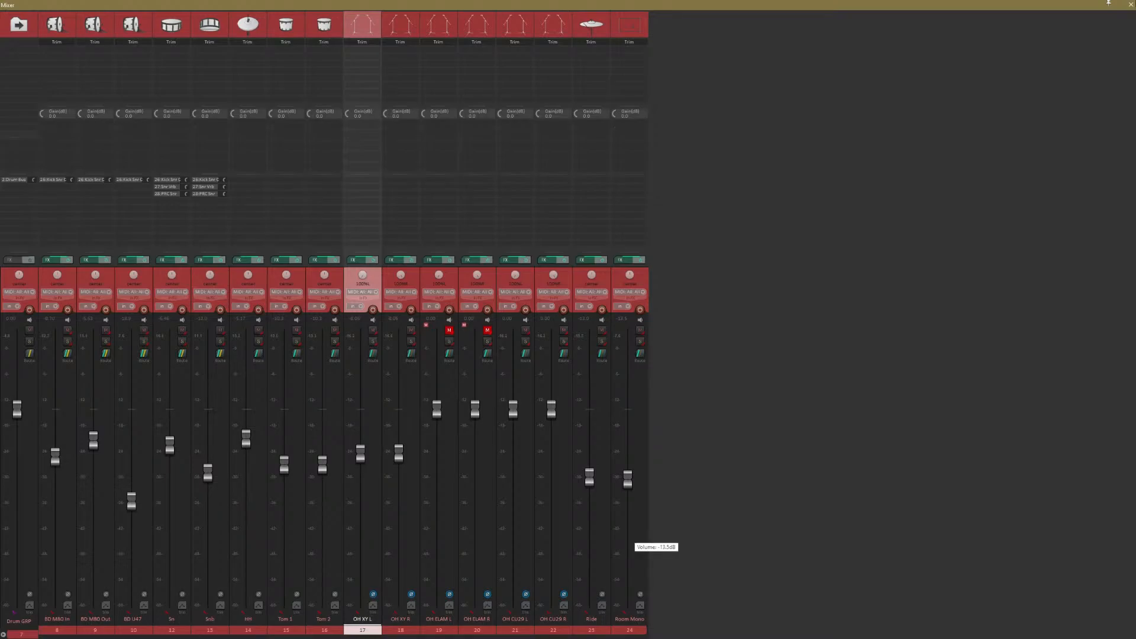
key("ctrl+m")
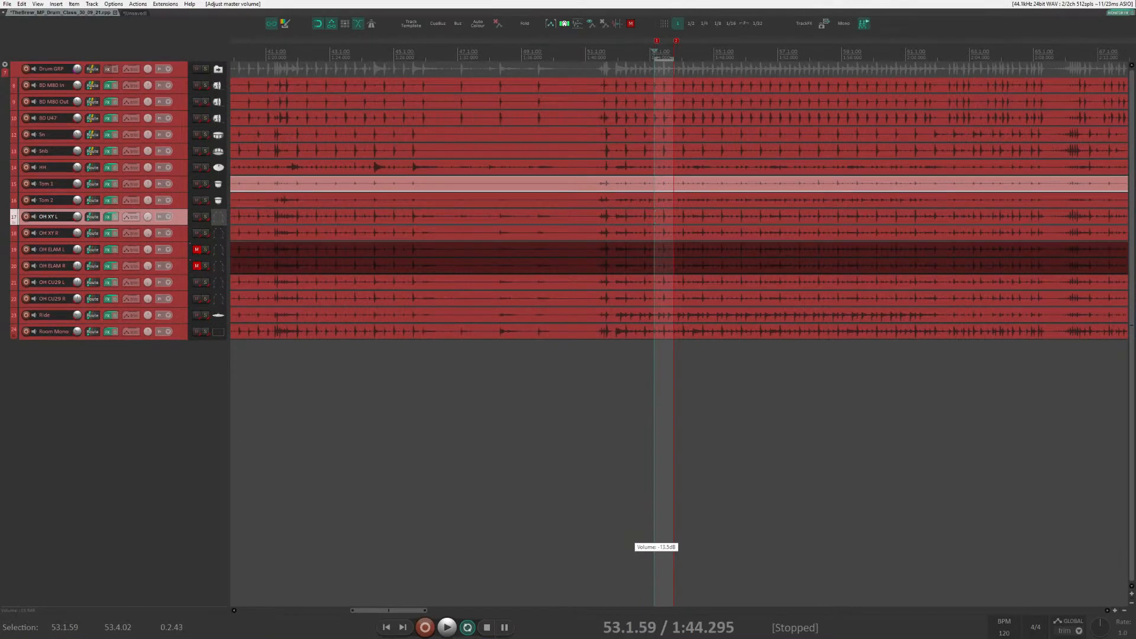
scroll(396, 298, "down", 8)
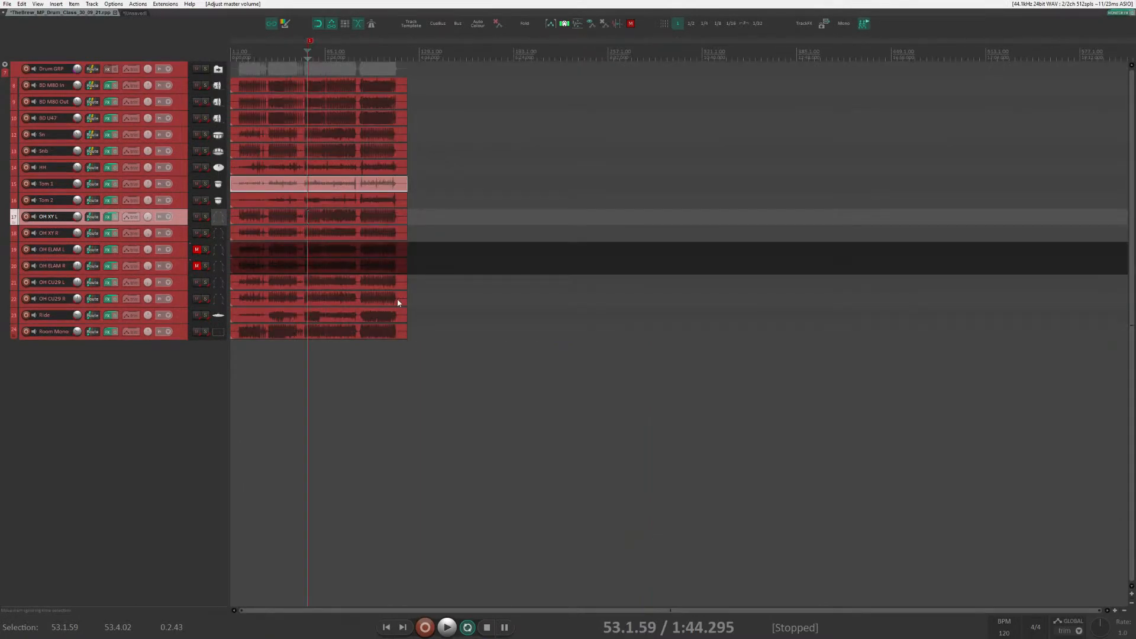
scroll(396, 298, "up", 2)
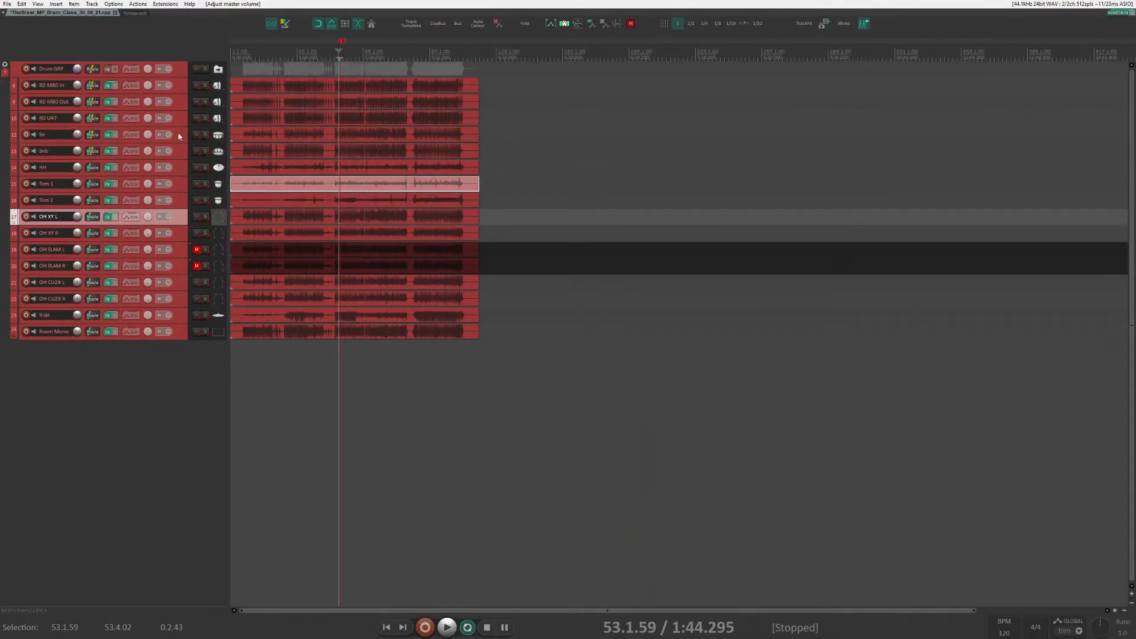
left_click(179, 87)
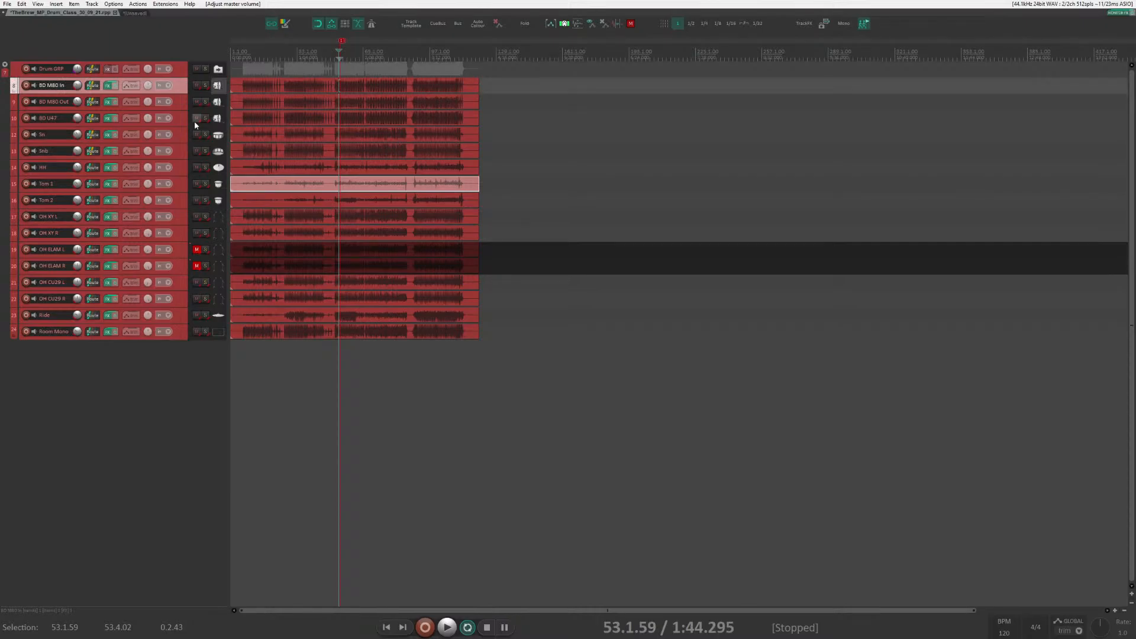
Open a second copy of the recent TheBrew drum project in the other project tab.
left_click(4, 4)
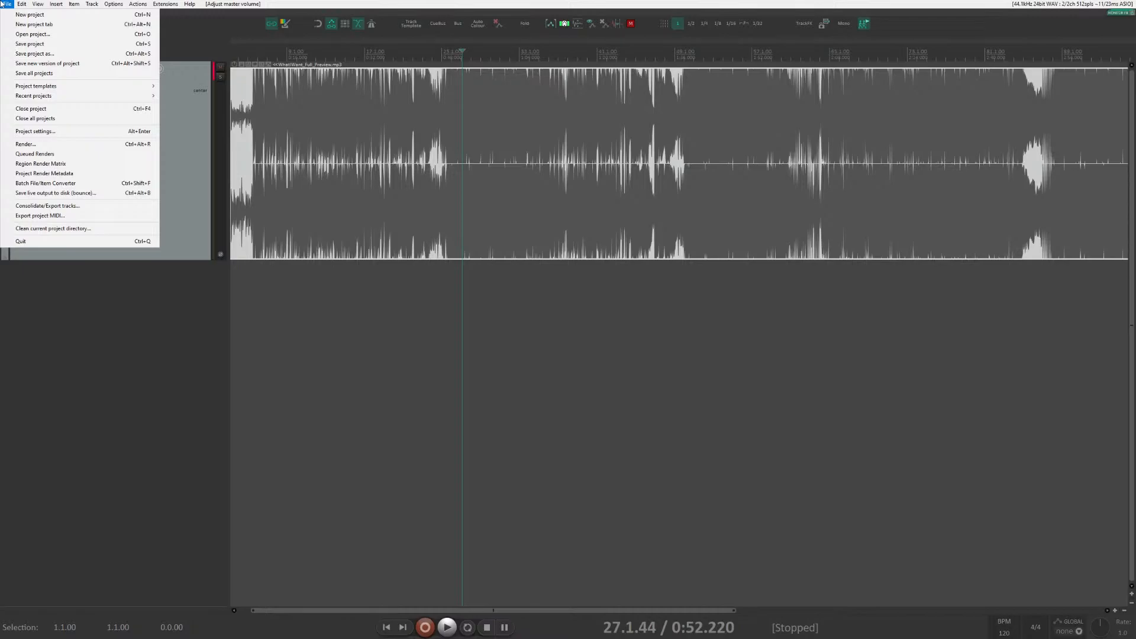
mouse_move(34, 96)
left_click(315, 348)
left_click(585, 349)
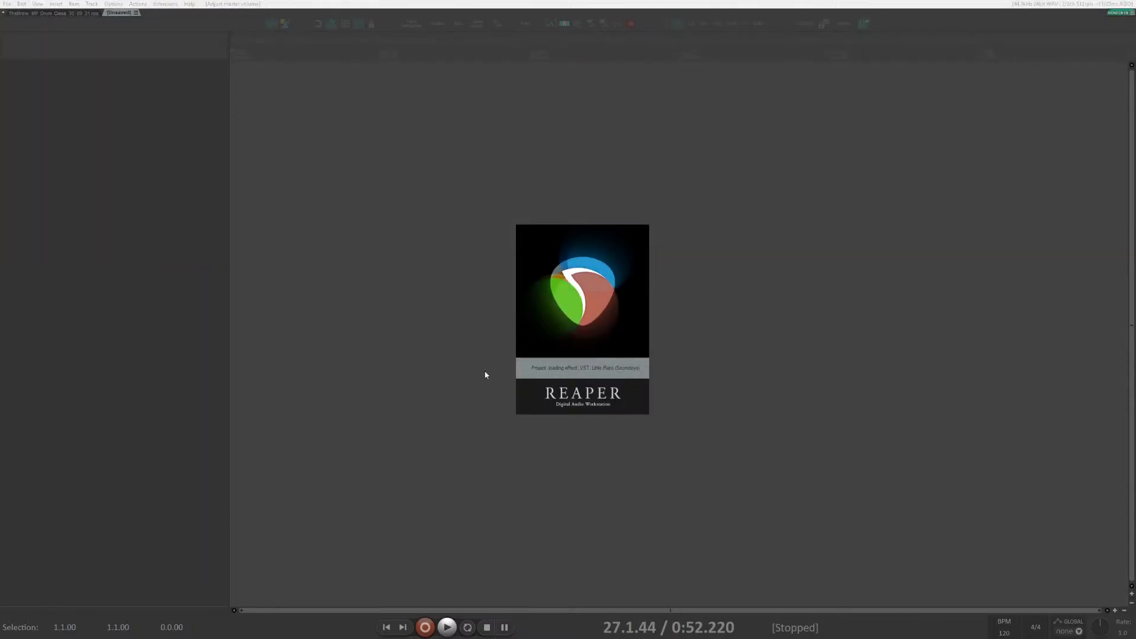
Pull the faders of the kick, snare, hi-hat, tom and overhead tracks down toward minus infinity.
key("ctrl+m")
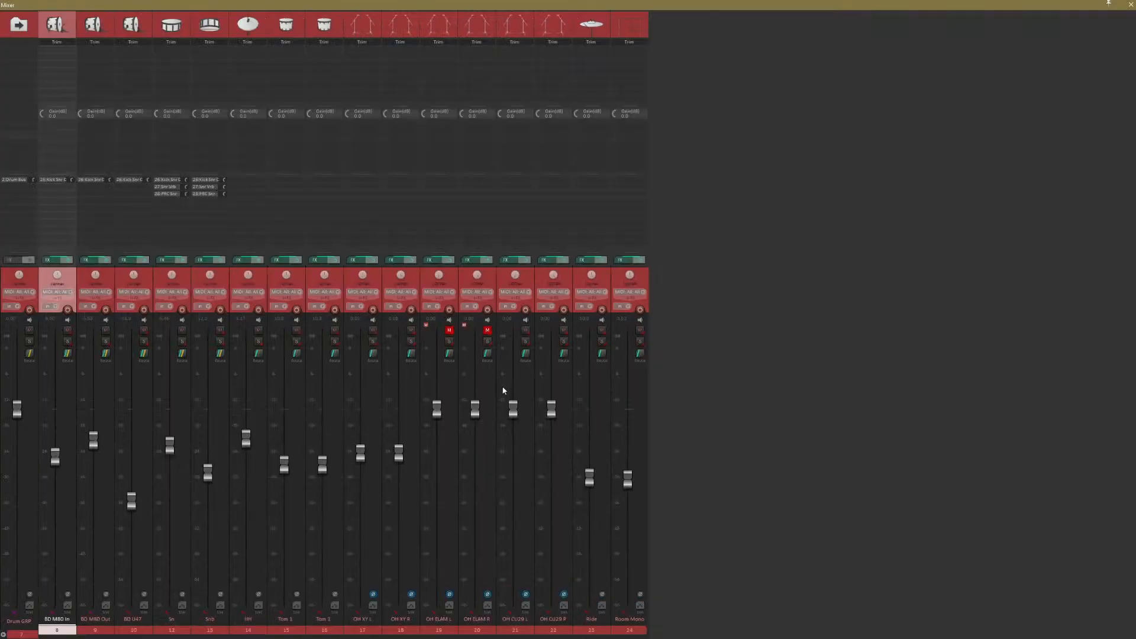
left_click(397, 631, "shift")
left_click_drag(399, 467, 399, 444)
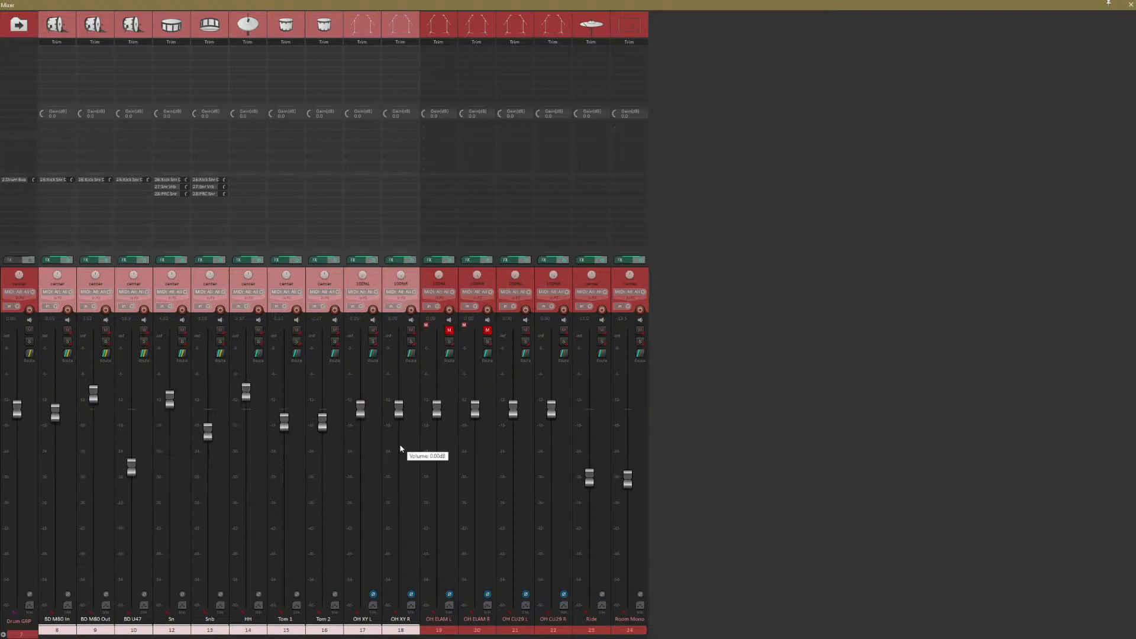
left_click_drag(248, 406, 249, 638)
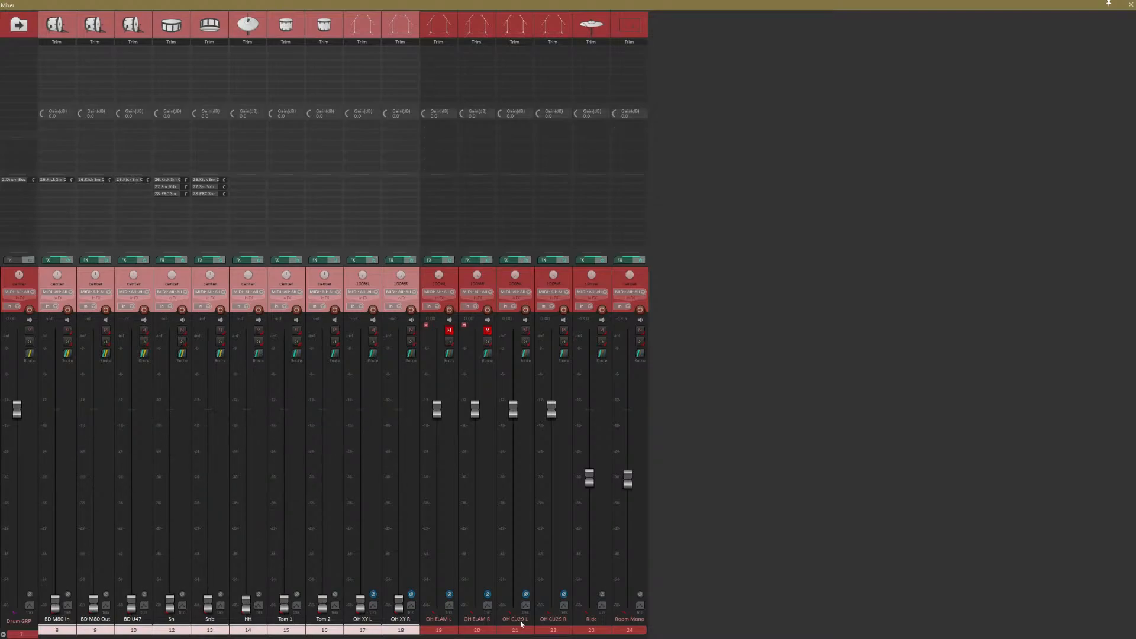
left_click(567, 630)
left_click_drag(436, 409, 439, 615)
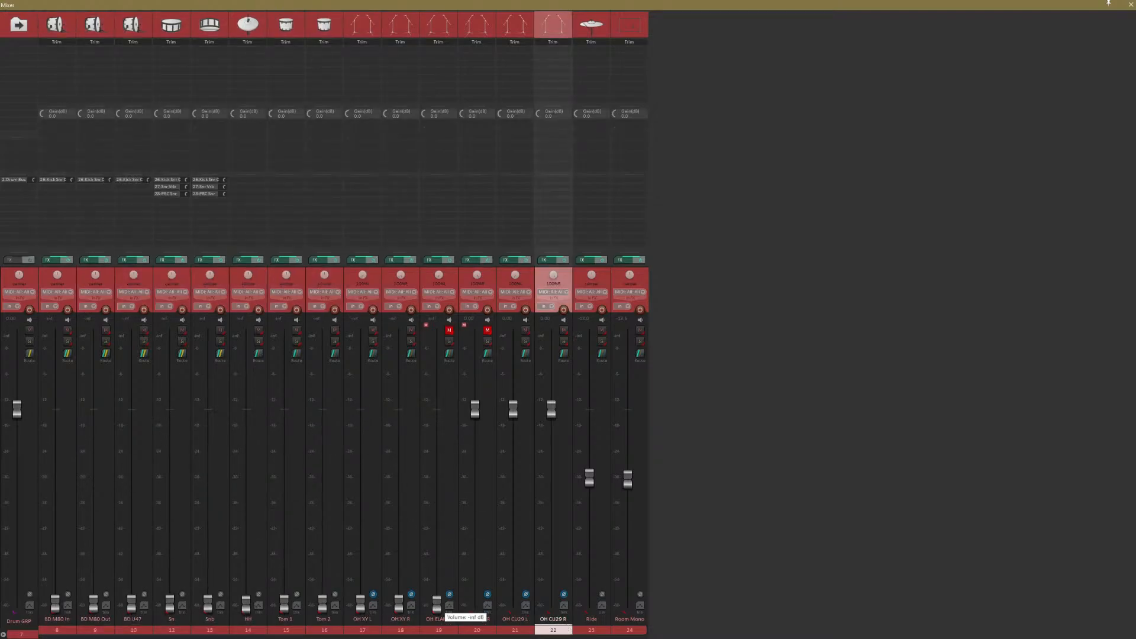
left_click(66, 632)
left_click(439, 629, "shift")
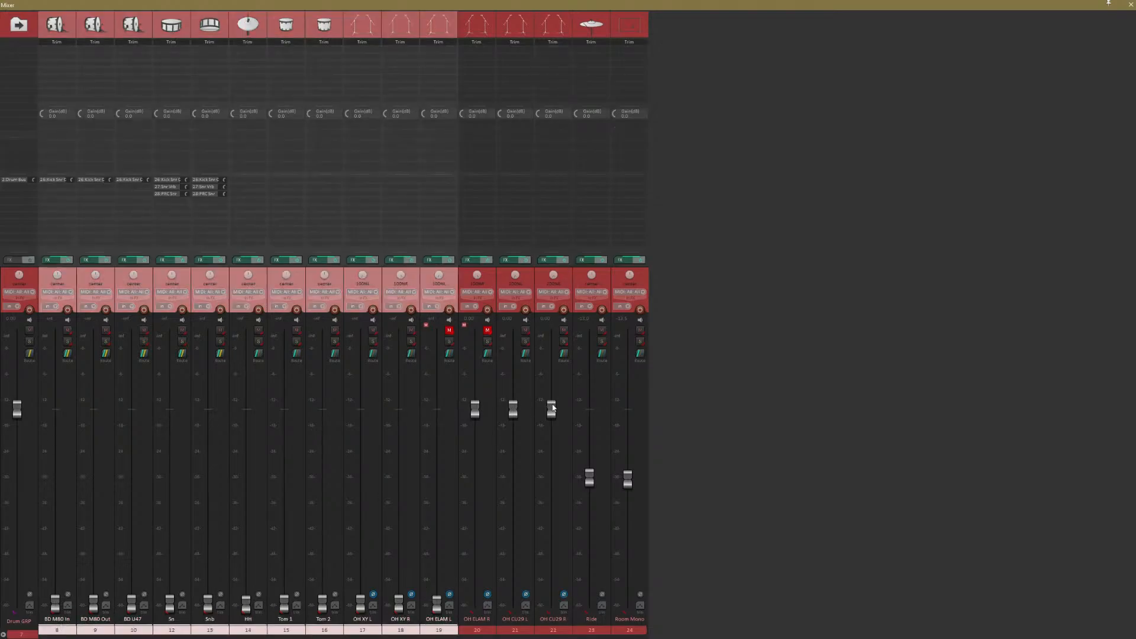
left_click_drag(553, 407, 552, 601)
left_click_drag(513, 408, 512, 573)
left_click_drag(476, 409, 475, 603)
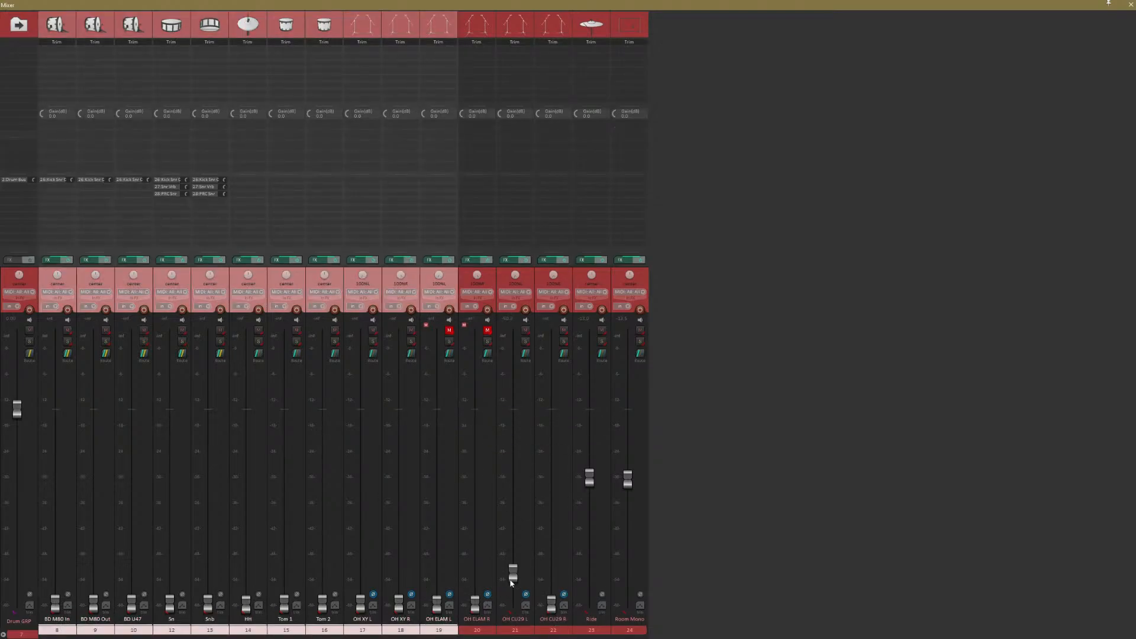
Reset the faders of all tracks from BD M80 In through OH CU29 R to 0 dB together.
left_click(554, 631)
left_click(55, 630, "shift")
left_click_drag(55, 601, 55, 607)
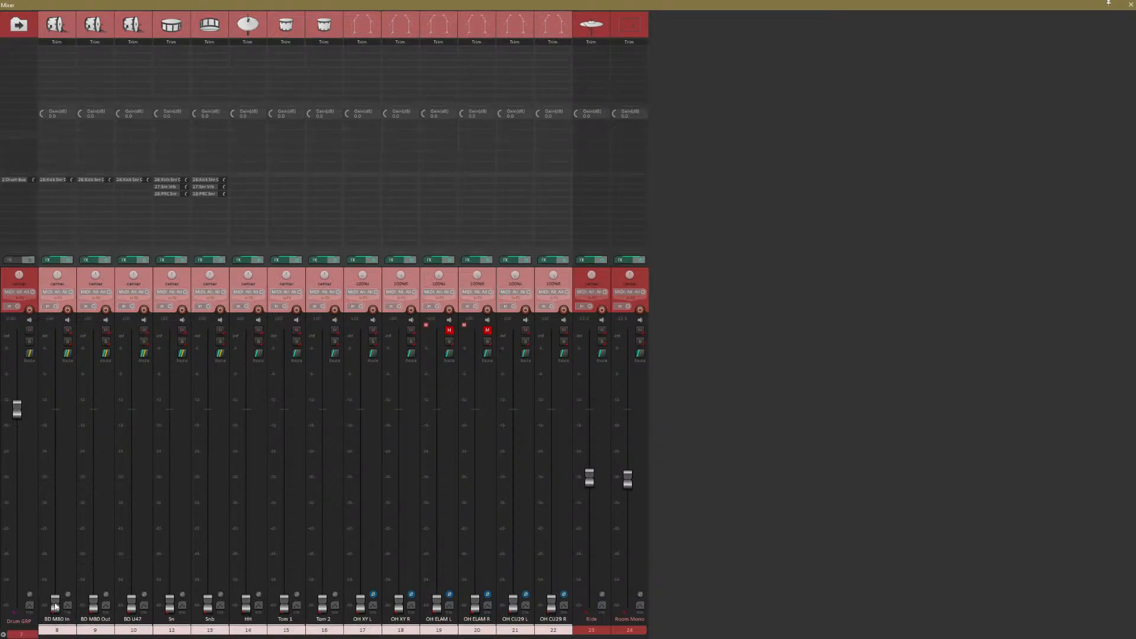
double_click(55, 607)
Reset the Ride and Room Mono faders to 0 dB and turn off phase inversion on the six overhead tracks.
double_click(590, 482)
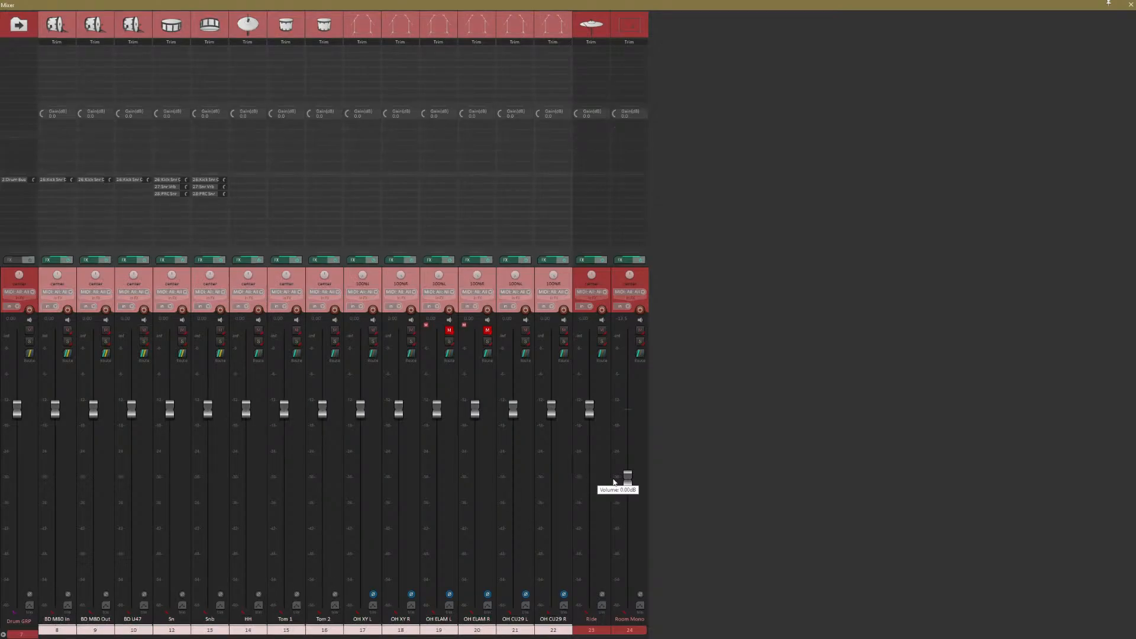
left_click_drag(628, 480, 631, 483)
double_click(629, 481)
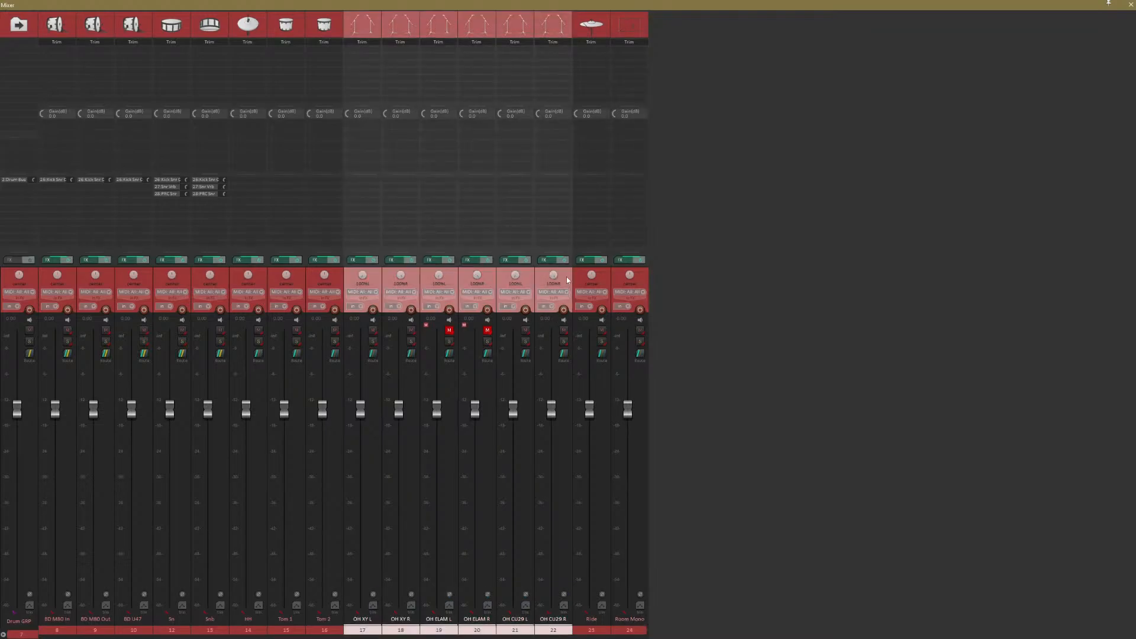
left_click(566, 280)
Play the looped section of the unbalanced project copy with every fader at 0 dB.
key("space")
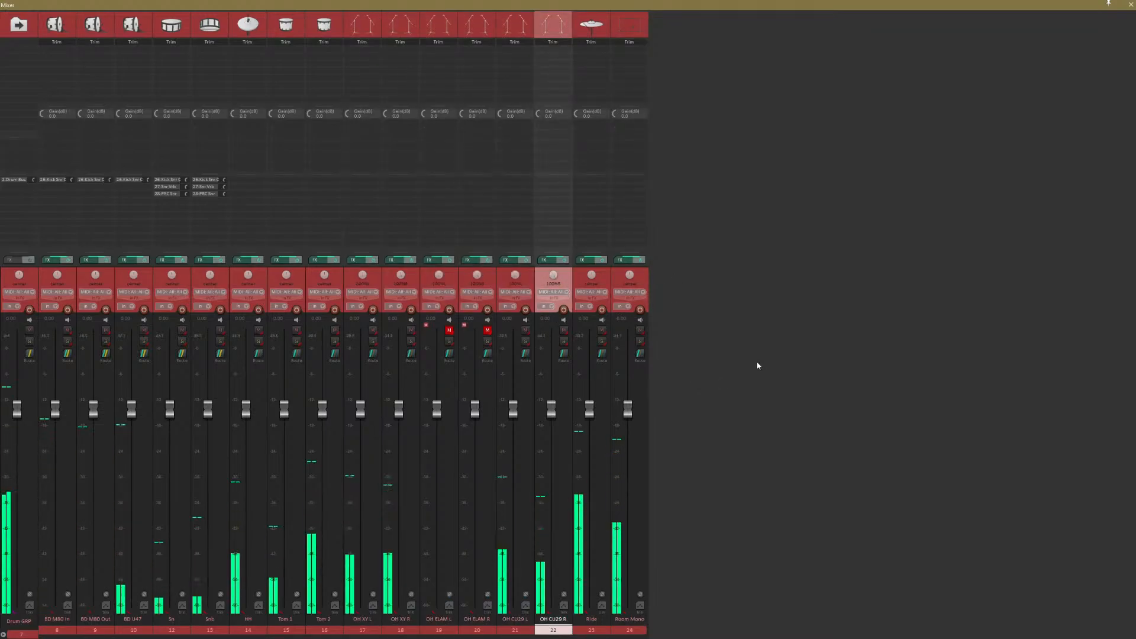
key("ctrl+m")
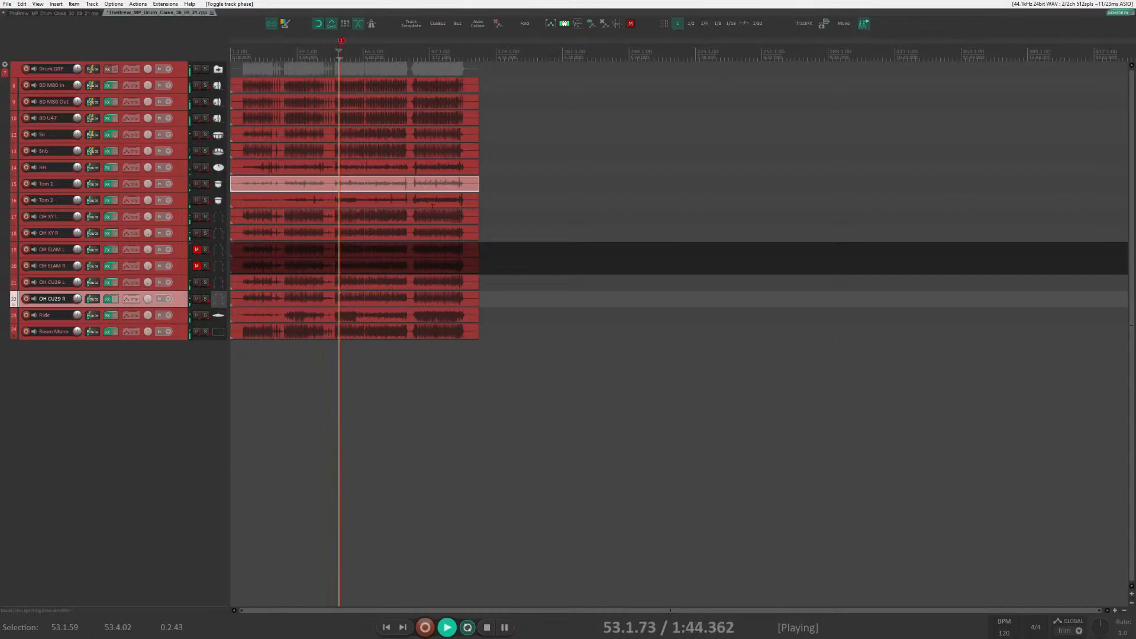
key("ctrl+m")
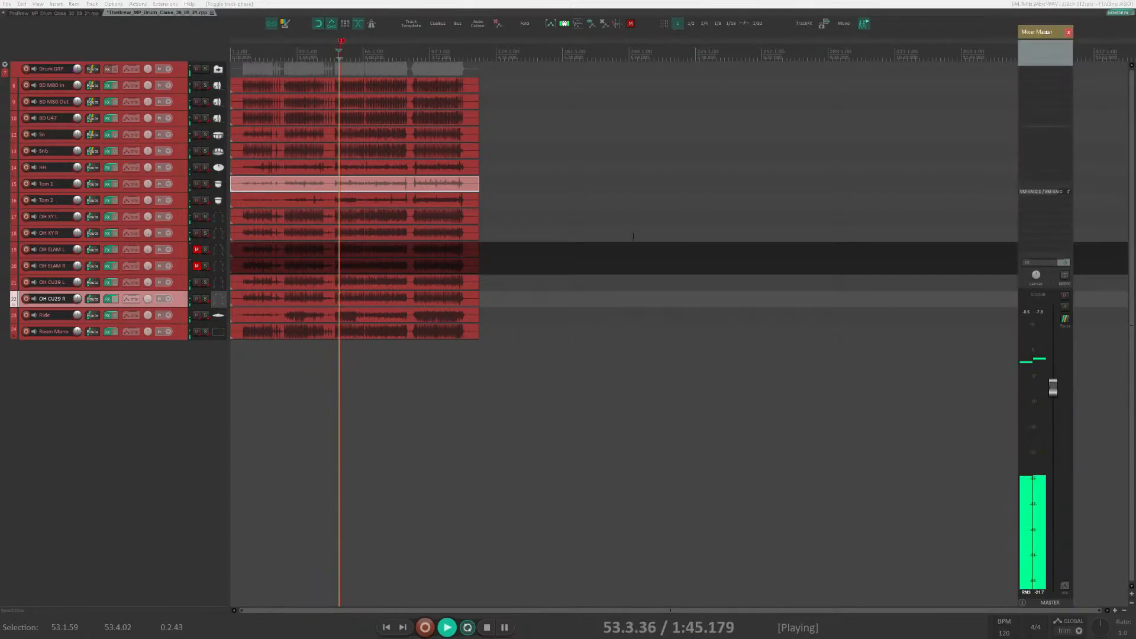
Play the same loop in the original balanced project and raise its master fader to about +5 dB.
left_click(52, 14)
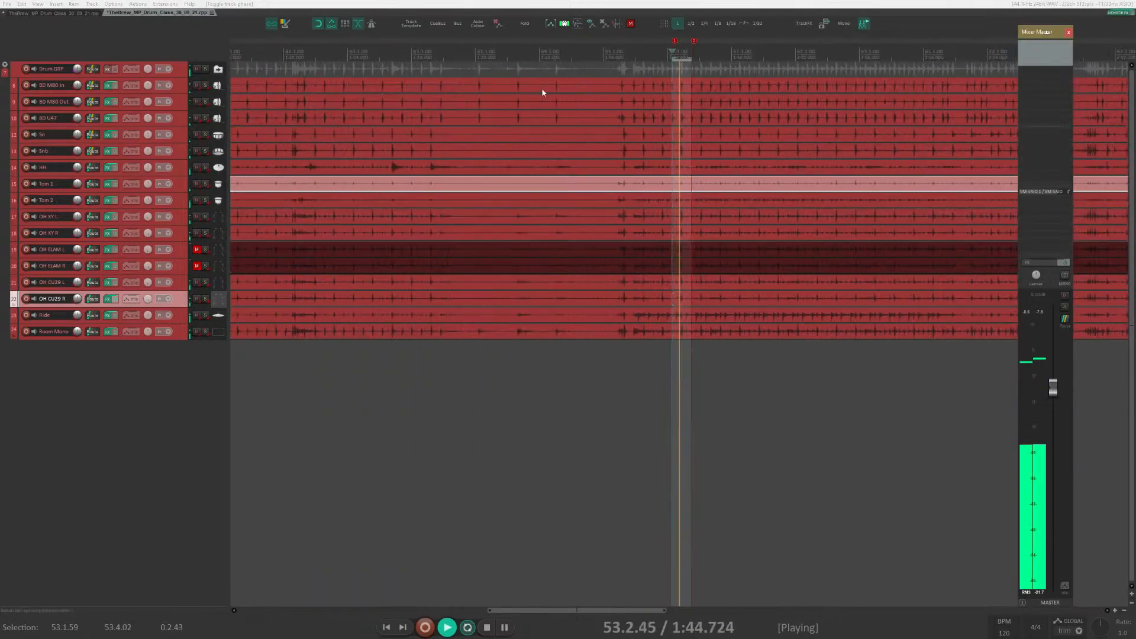
key("space")
scroll(615, 129, "up", 7)
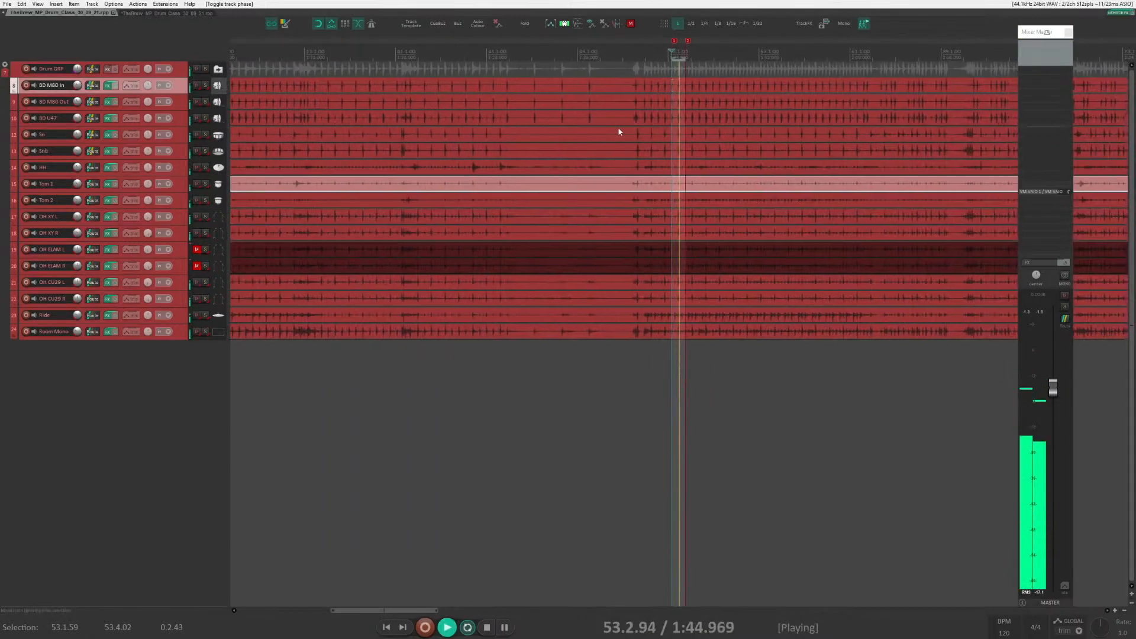
left_click_drag(1053, 390, 1054, 356)
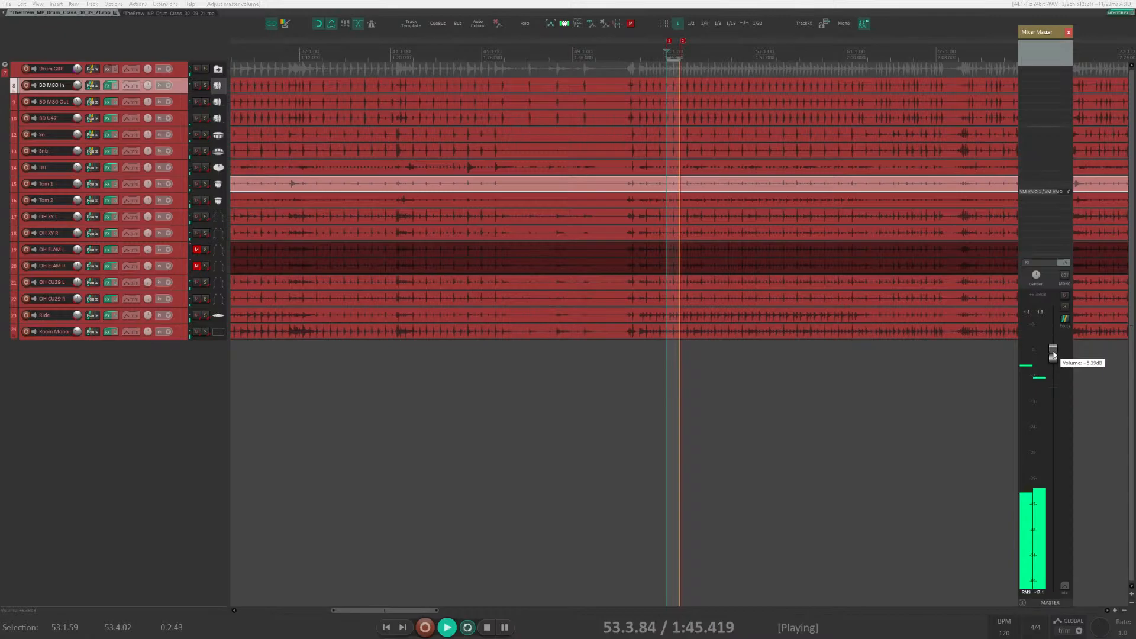
key("space")
Return to the unbalanced project copy and check its fader levels in the mixer.
left_click(159, 14)
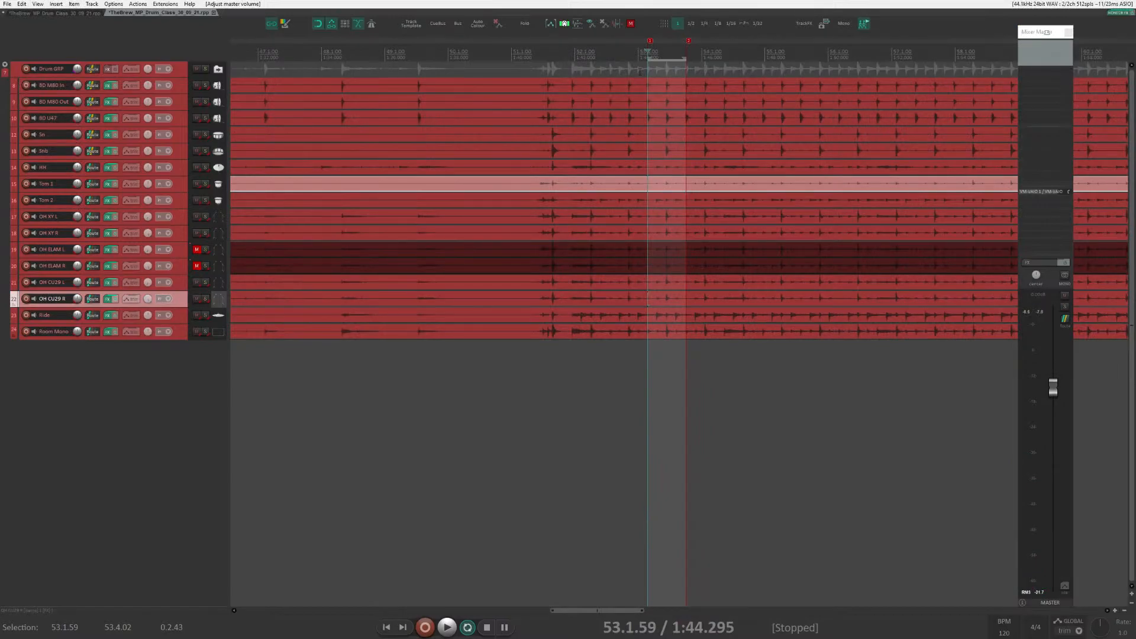
key("ctrl+m")
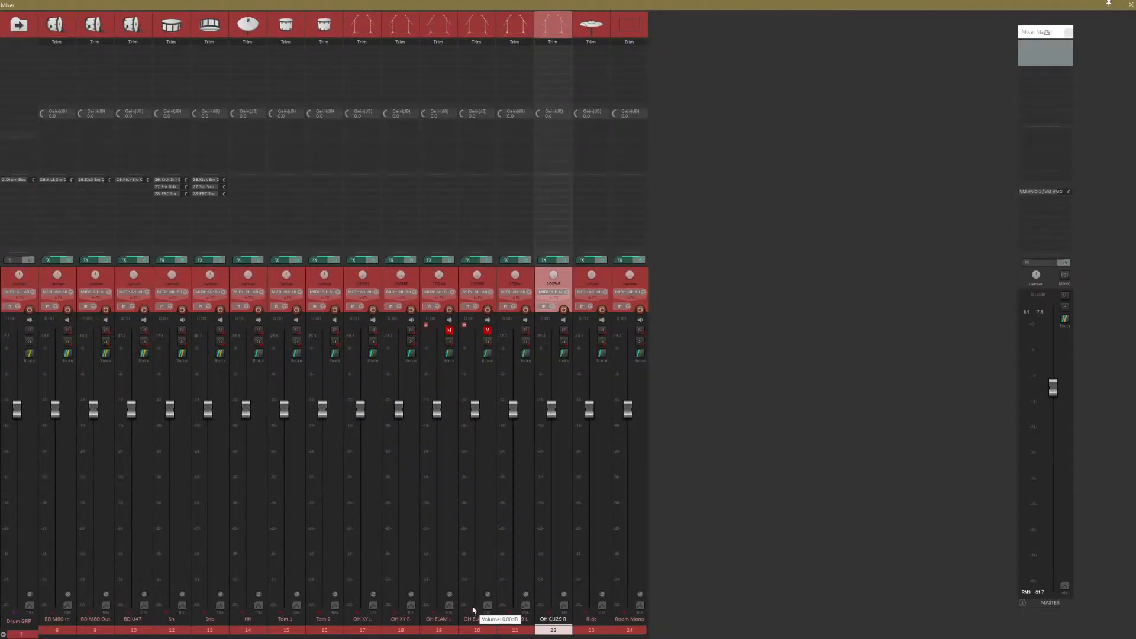
key("ctrl+m")
key("ctrl+m")
key("ctrl+m")
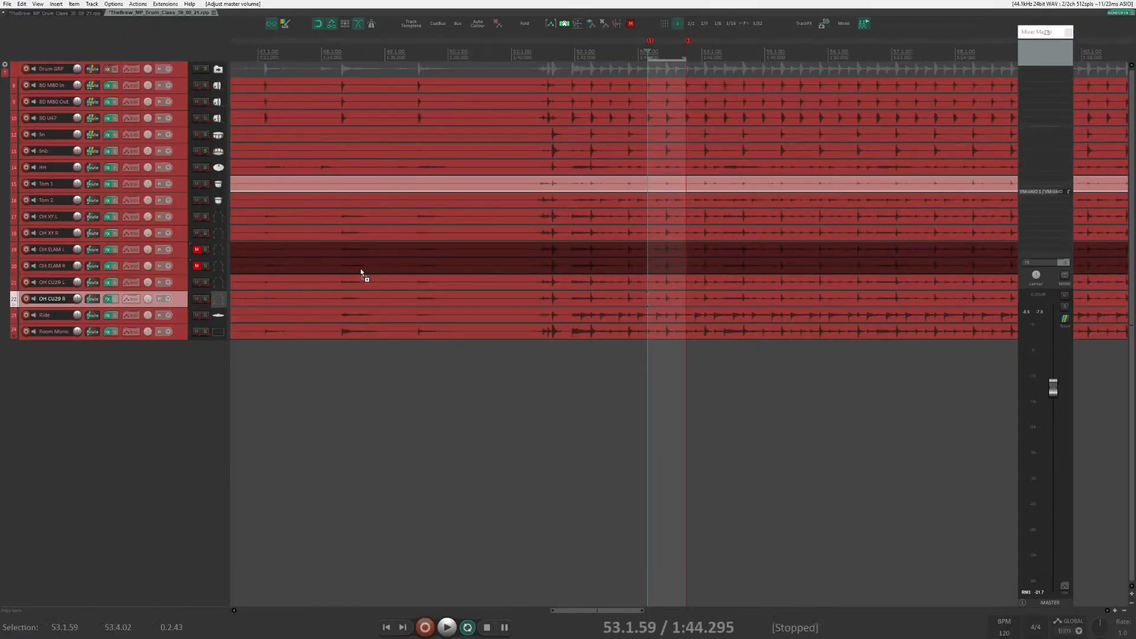
Compare the balanced project with the unbalanced copy by playing the loop in each one.
left_click(51, 12)
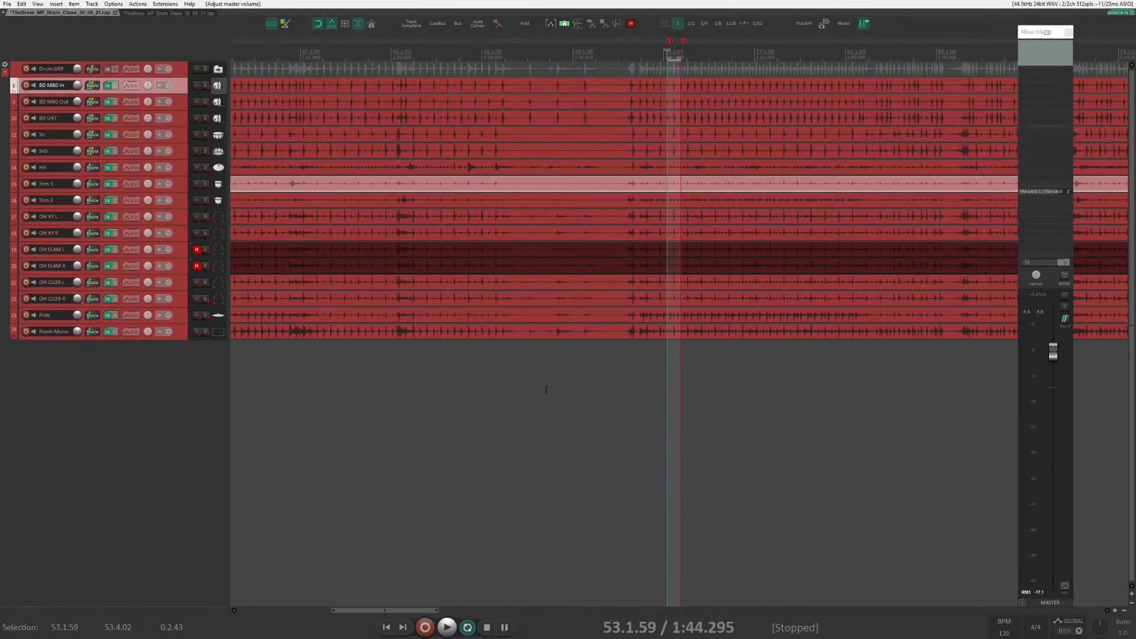
key("space")
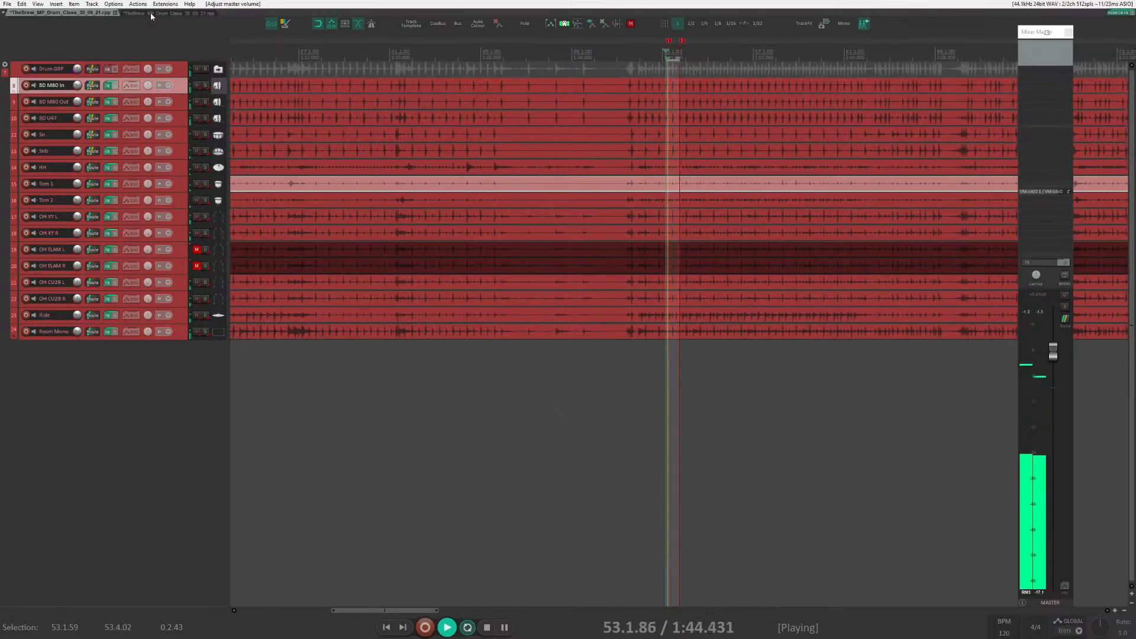
key("space")
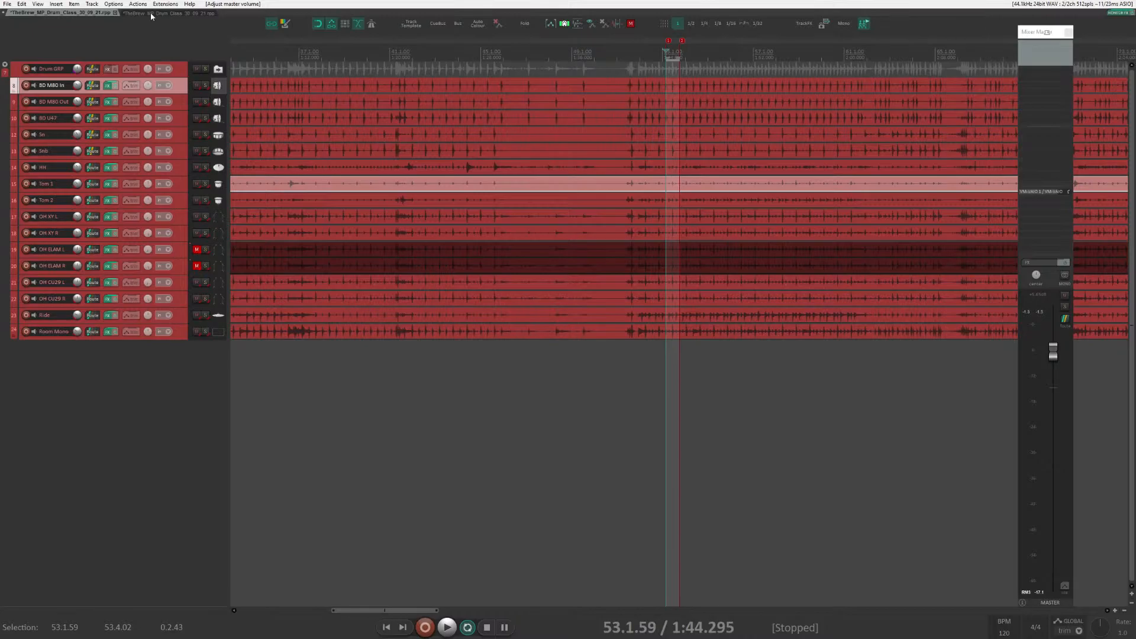
left_click(151, 13)
key("space")
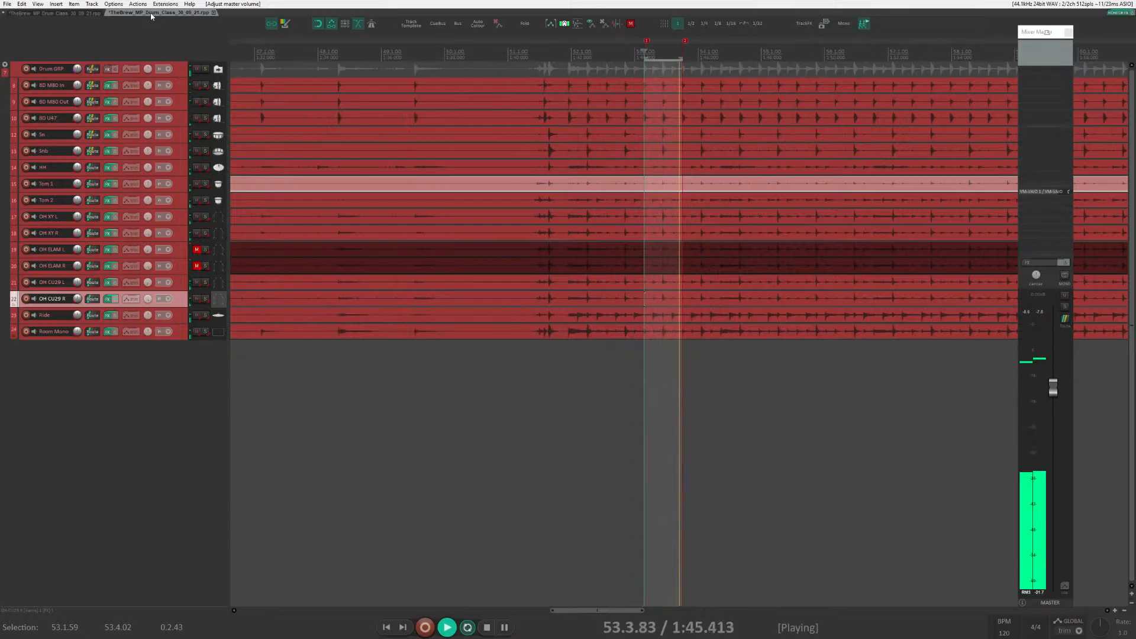
Mute the Room Mono and Ride tracks in the unbalanced copy's mixer during playback.
key("ctrl+m")
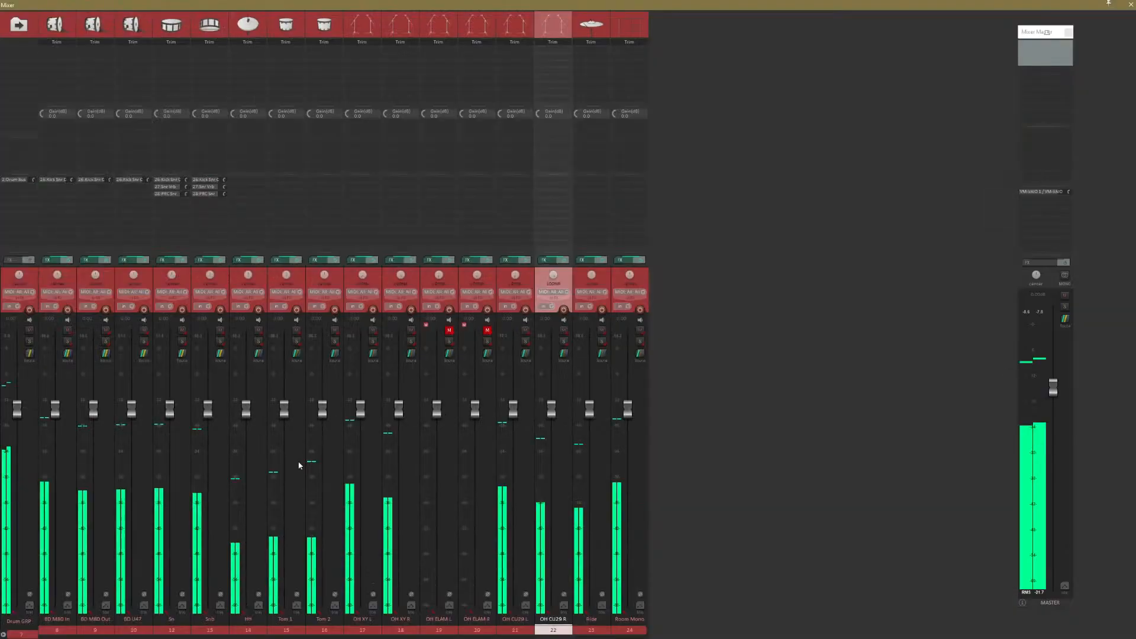
left_click(641, 332)
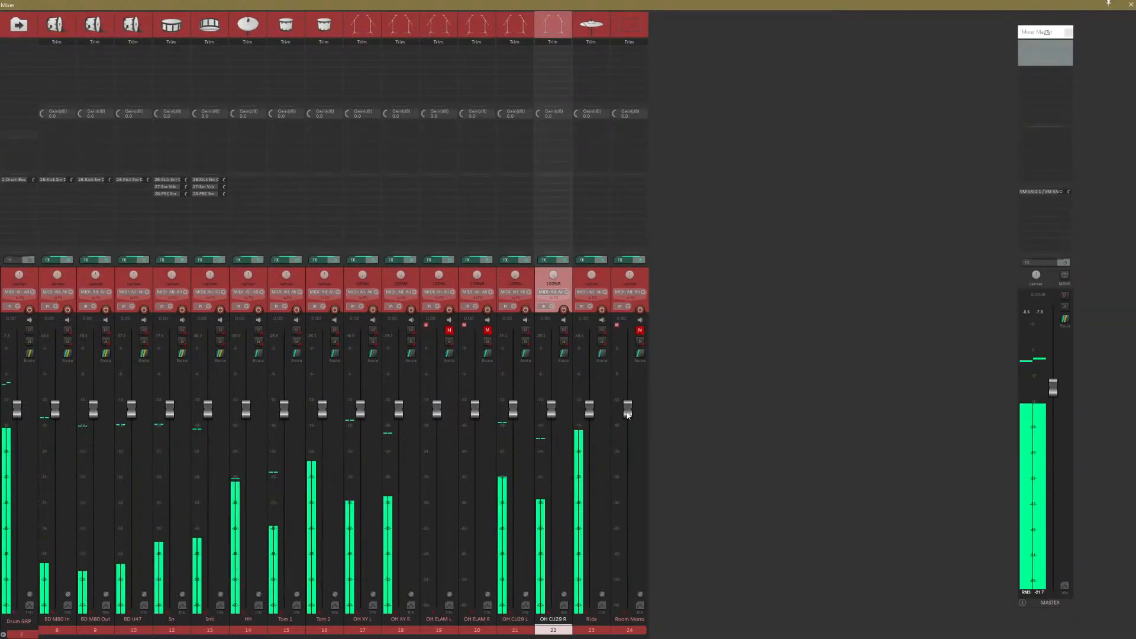
left_click(602, 330)
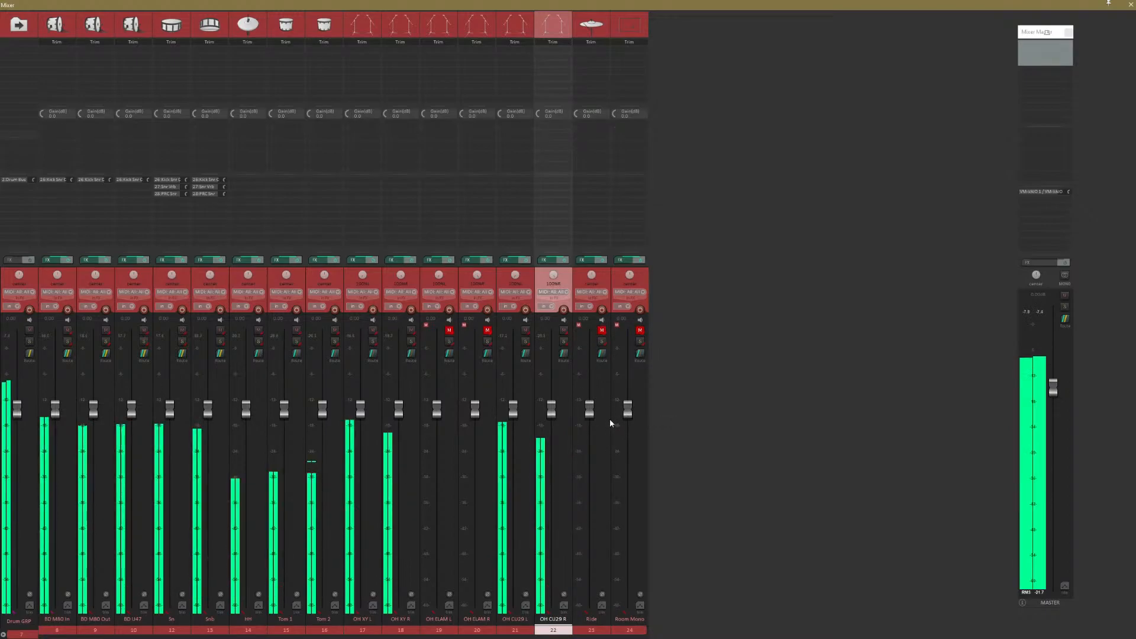
Unmute the Ride and Room Mono tracks in the unbalanced copy, stop playback and close the mixer.
left_click(602, 330)
left_click(640, 330)
key("space")
key("ctrl+m")
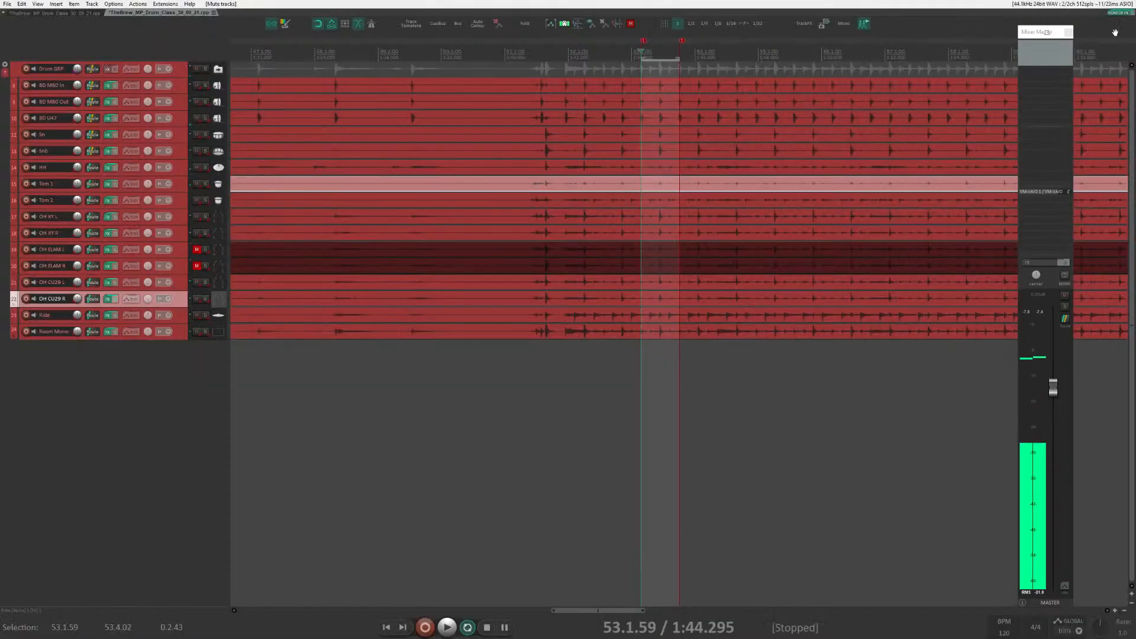
Return to the balanced project, examine its enlarged drum tracks, and open the mixer in place of the floating master strip.
left_click(74, 13)
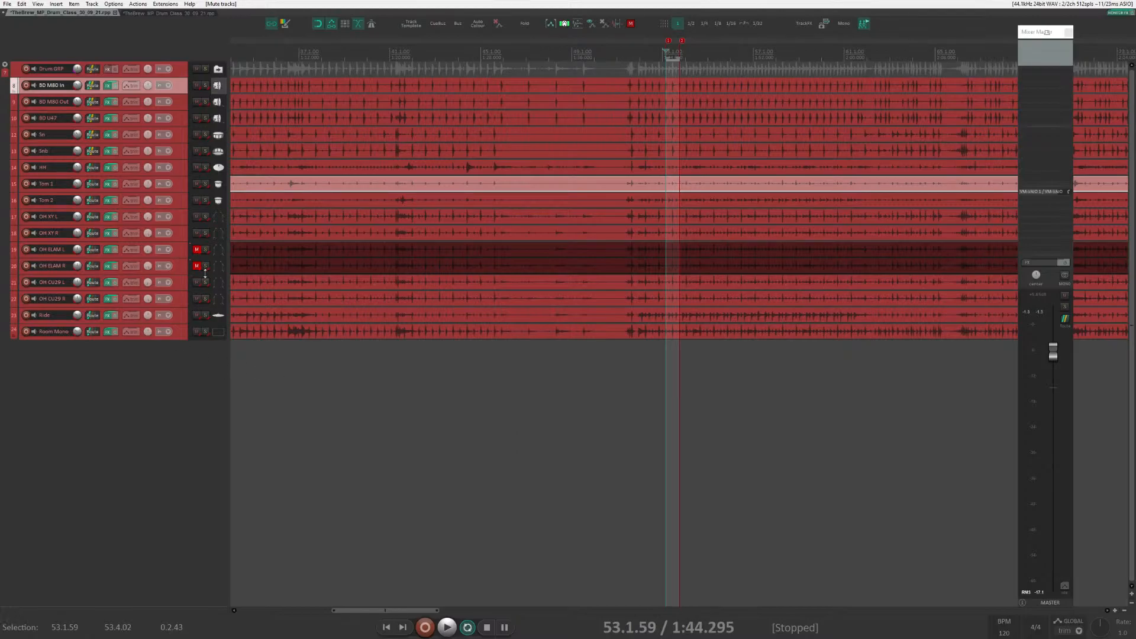
left_click_drag(180, 258, 180, 312)
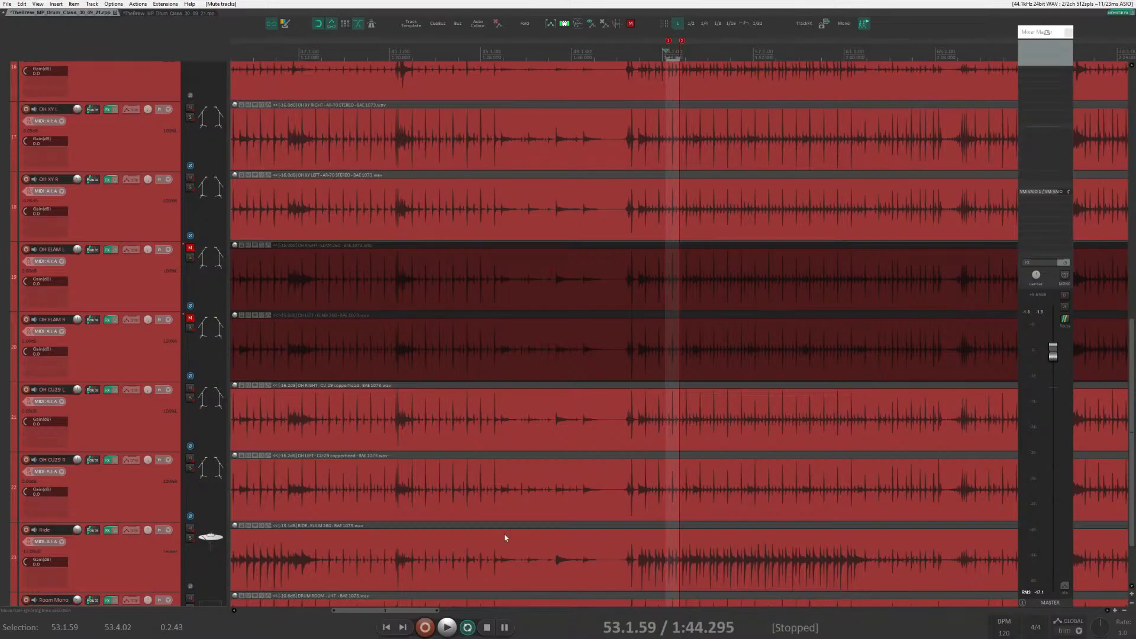
scroll(522, 298, "down", 3)
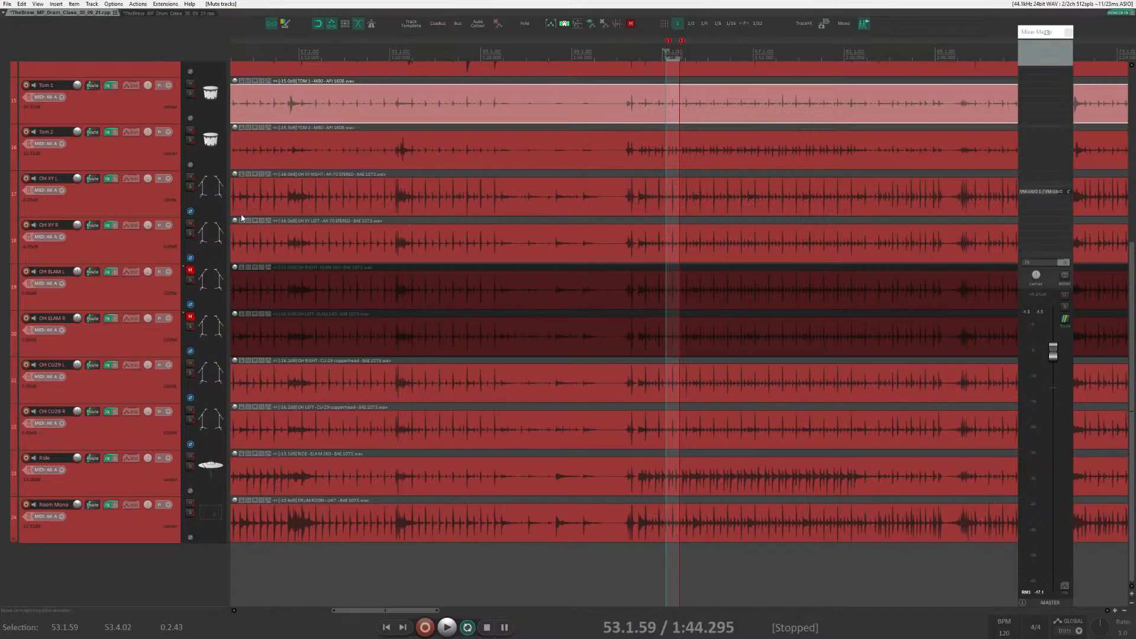
scroll(713, 334, "down", 4)
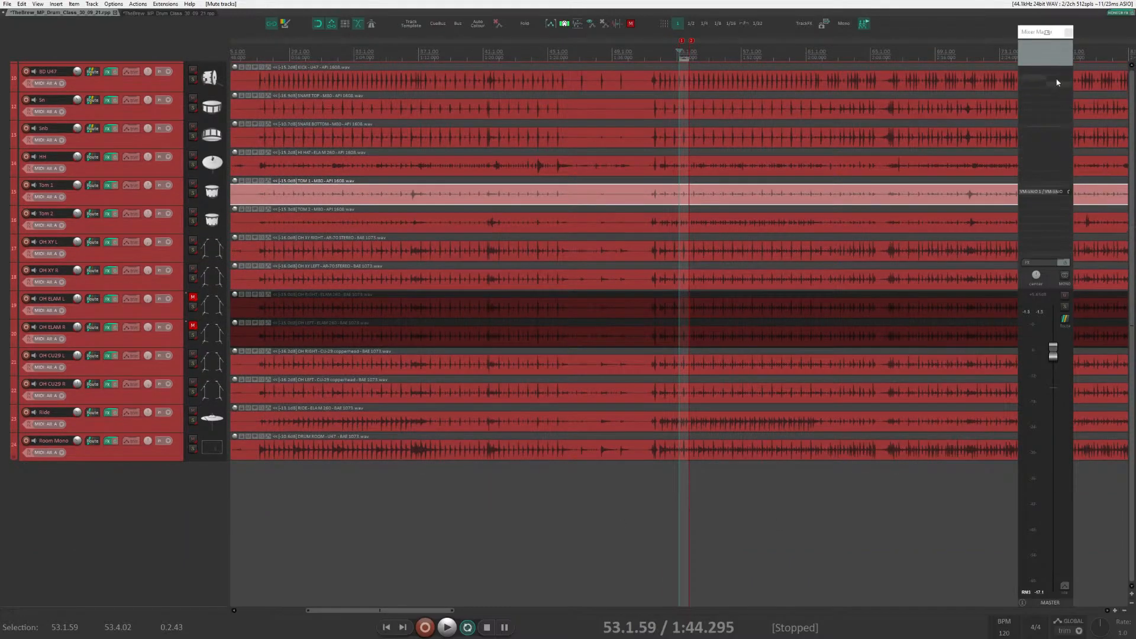
left_click(1068, 32)
key("ctrl+m")
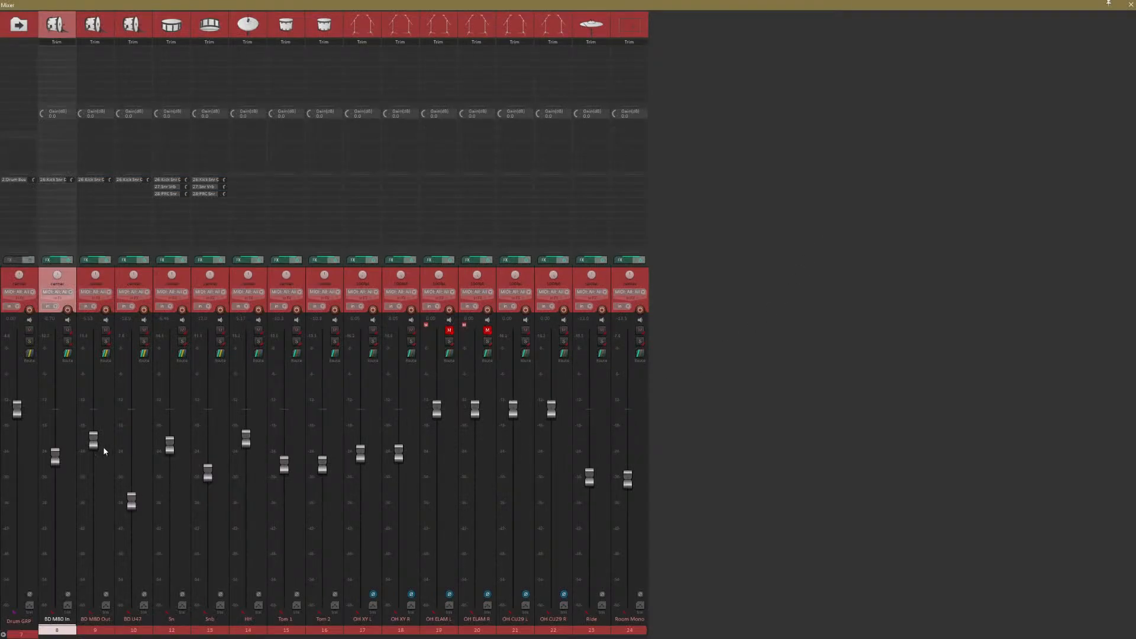
Try raising the BD M80 In fader to about -1.35 dB, and undo the change.
mouse_move(55, 456)
left_click(86, 286)
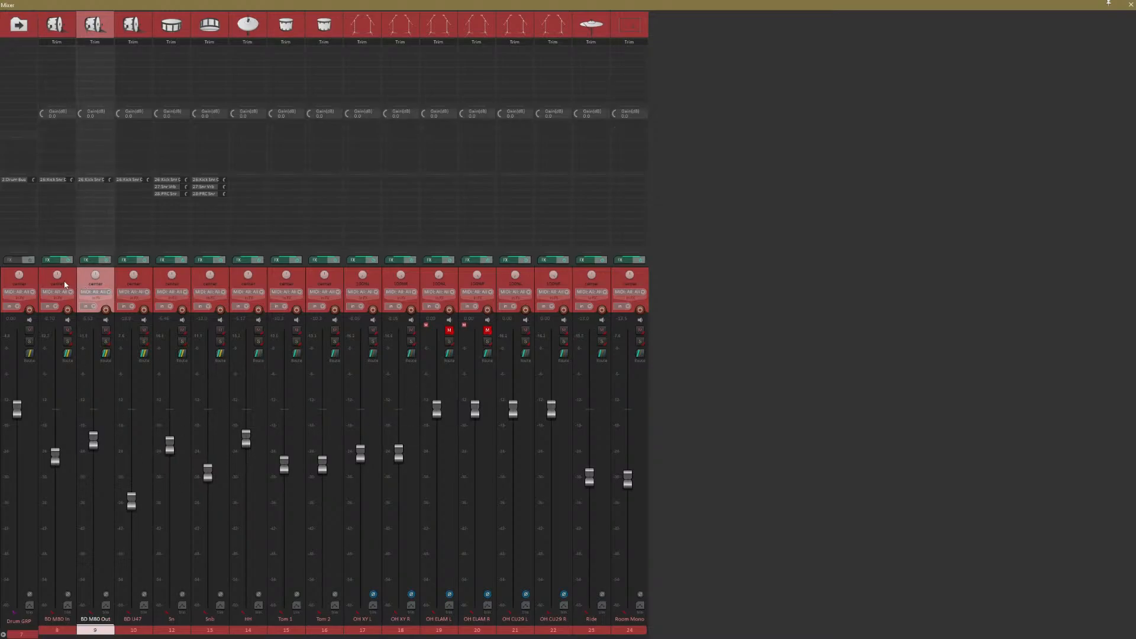
left_click(64, 284)
left_click_drag(52, 452, 52, 454)
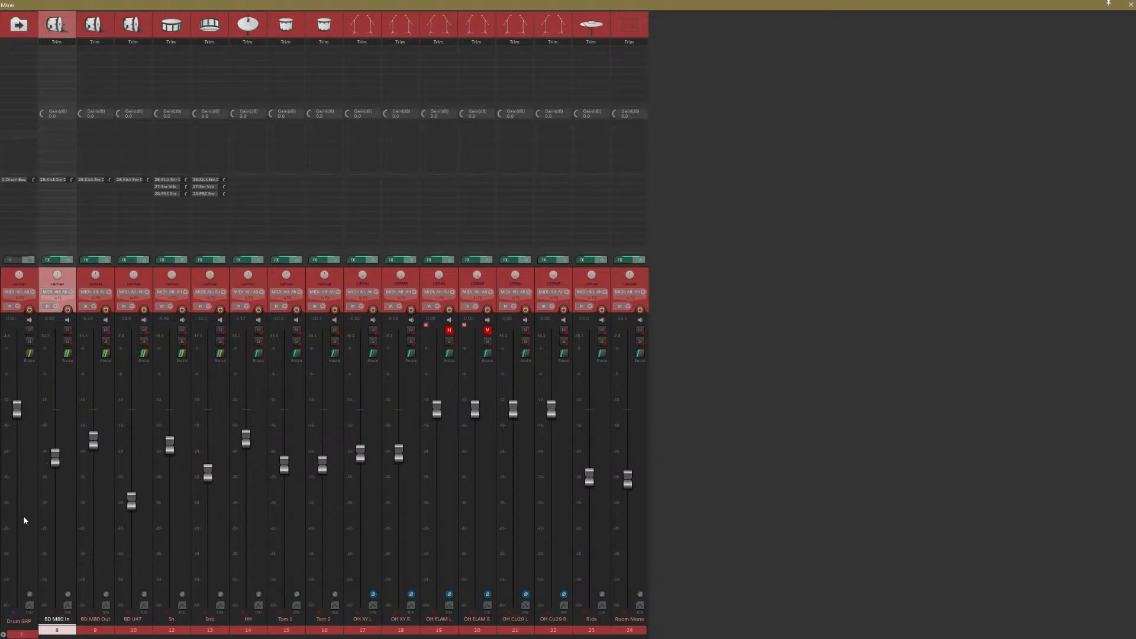
left_click_drag(57, 460, 58, 419)
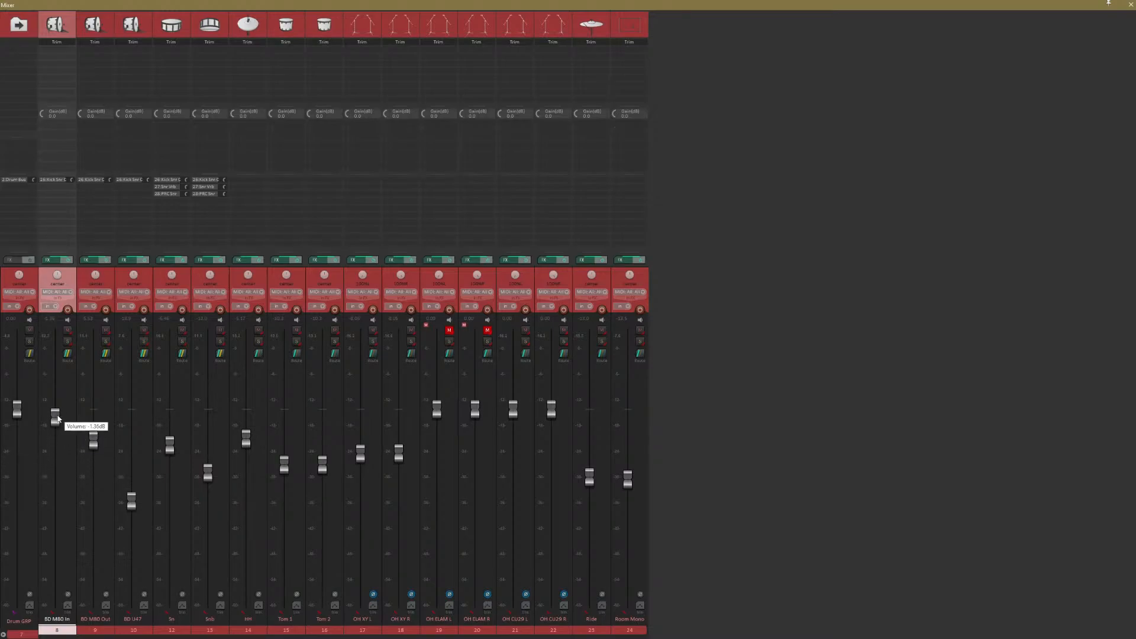
key("ctrl+z")
left_click(109, 281)
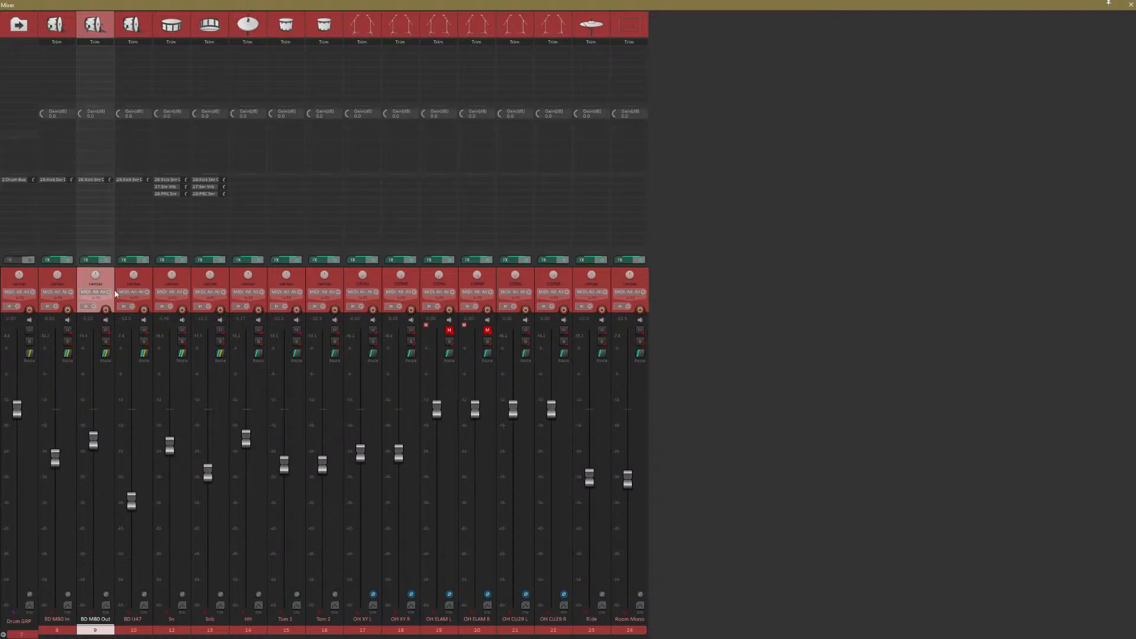
left_click(73, 280)
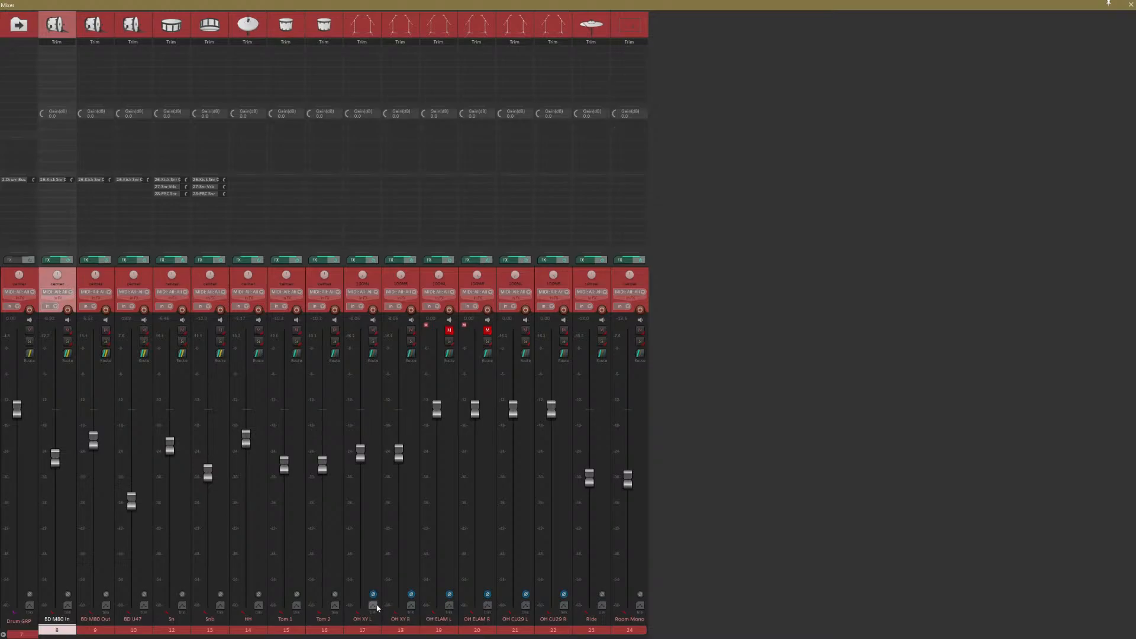
Try a raised BD M80 In fader with a ReaEQ boost of 10.6 dB near 5.5 kHz during playback, and remove the EQ.
left_click_drag(58, 458, 60, 416)
left_click(54, 261)
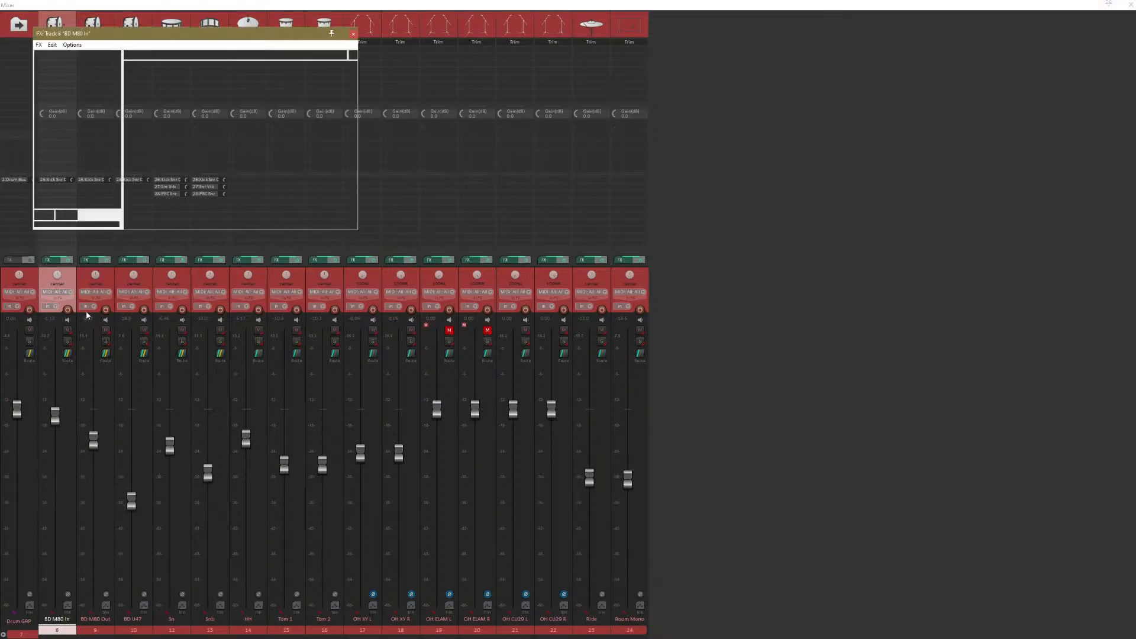
left_click_drag(227, 108, 288, 89)
key("space")
scroll(266, 97, "up", 3)
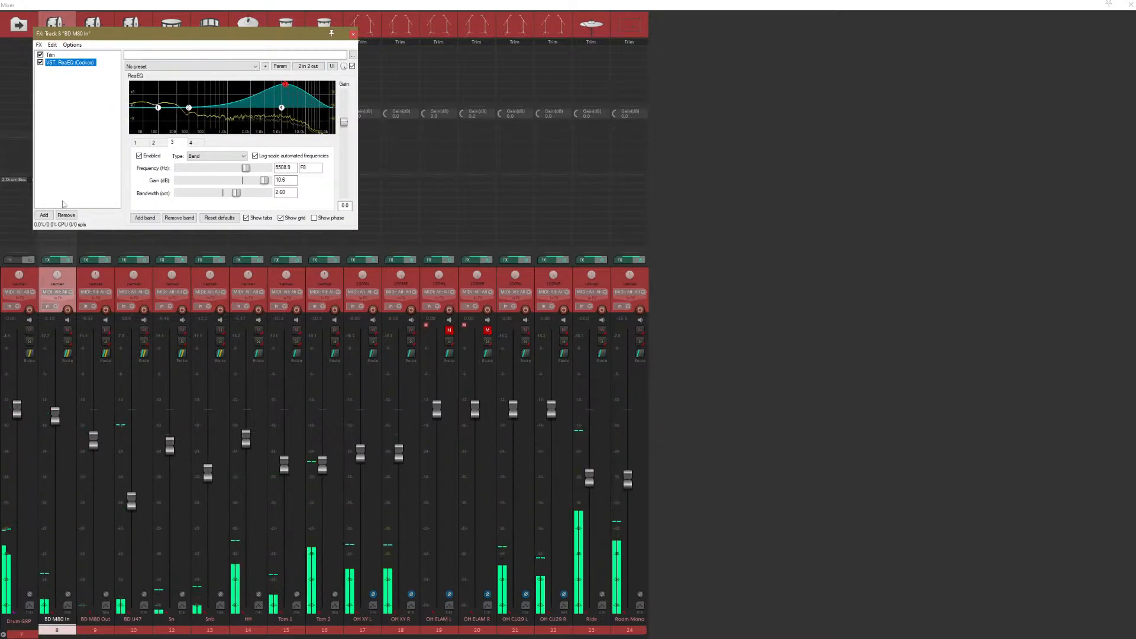
key("Delete")
left_click(336, 34)
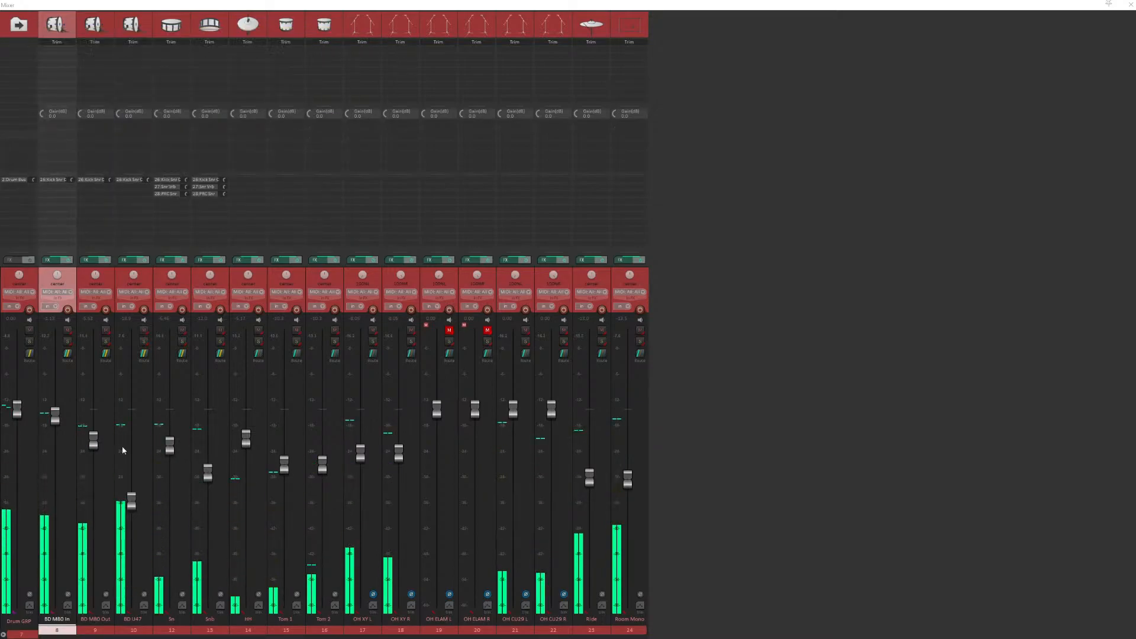
Pull down the BD M80 In and Ride faders and listen to the loop with the lowered ride.
left_click_drag(55, 411, 53, 457)
key("ctrl+z")
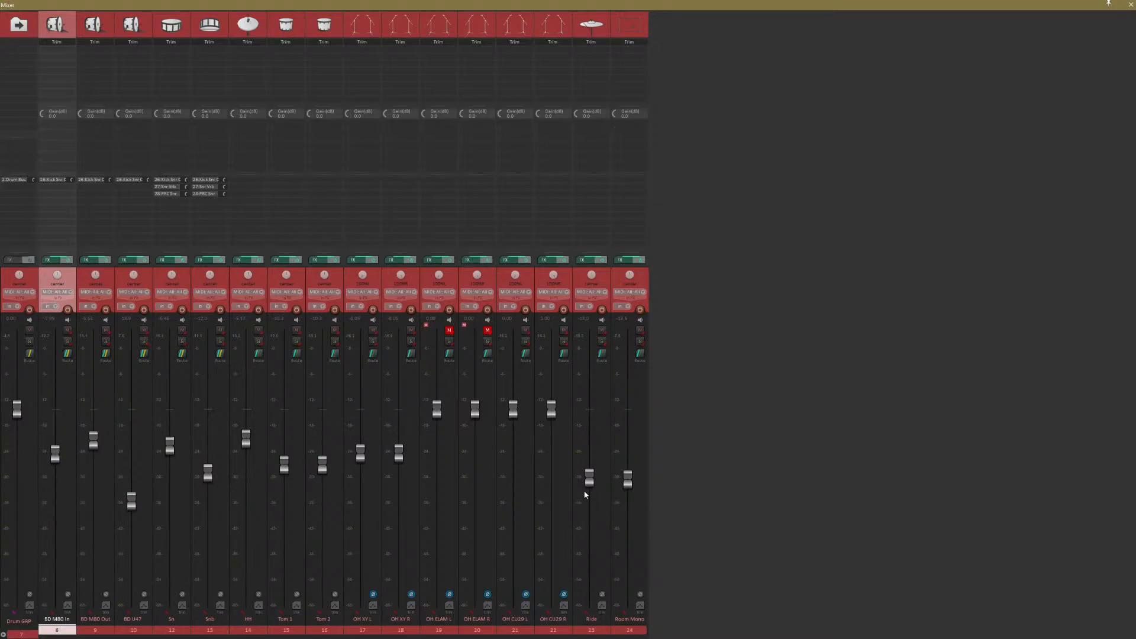
left_click_drag(590, 479, 595, 518)
key("space")
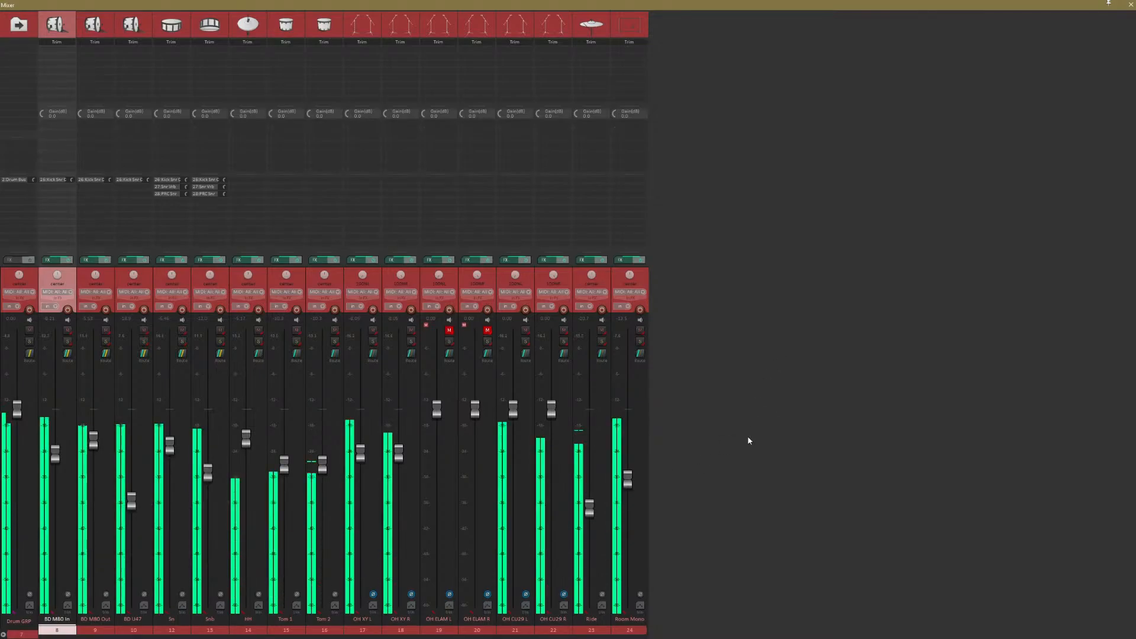
key("space")
Try a narrow ReaEQ band boost at 12000 Hz with a 0.28 octave bandwidth on BD M80 In.
key("e")
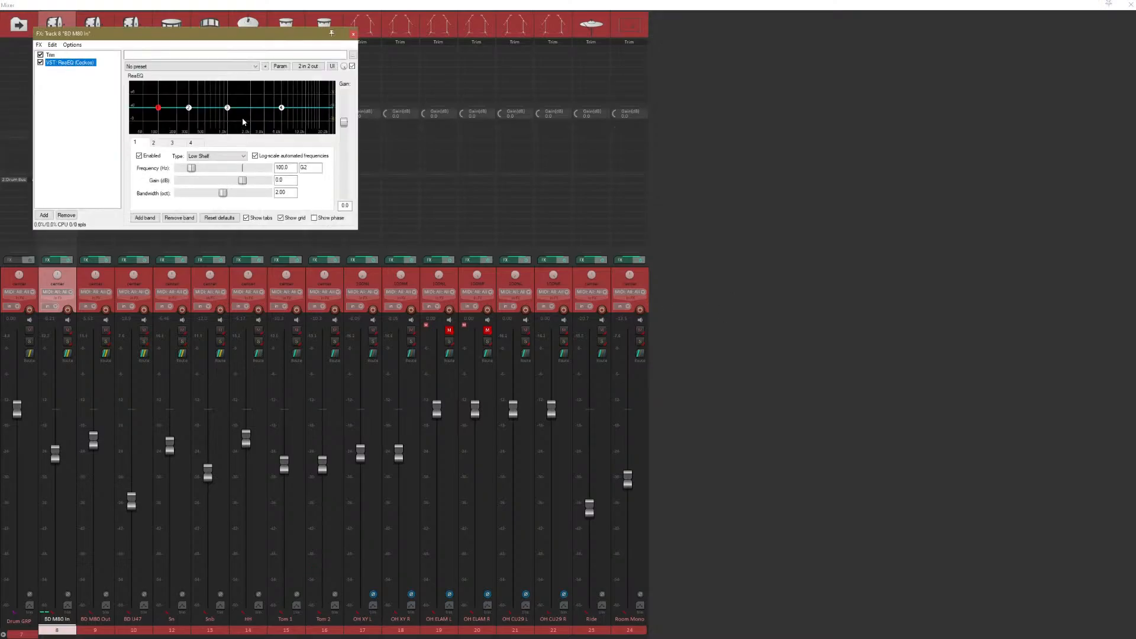
double_click(283, 167)
type("12000")
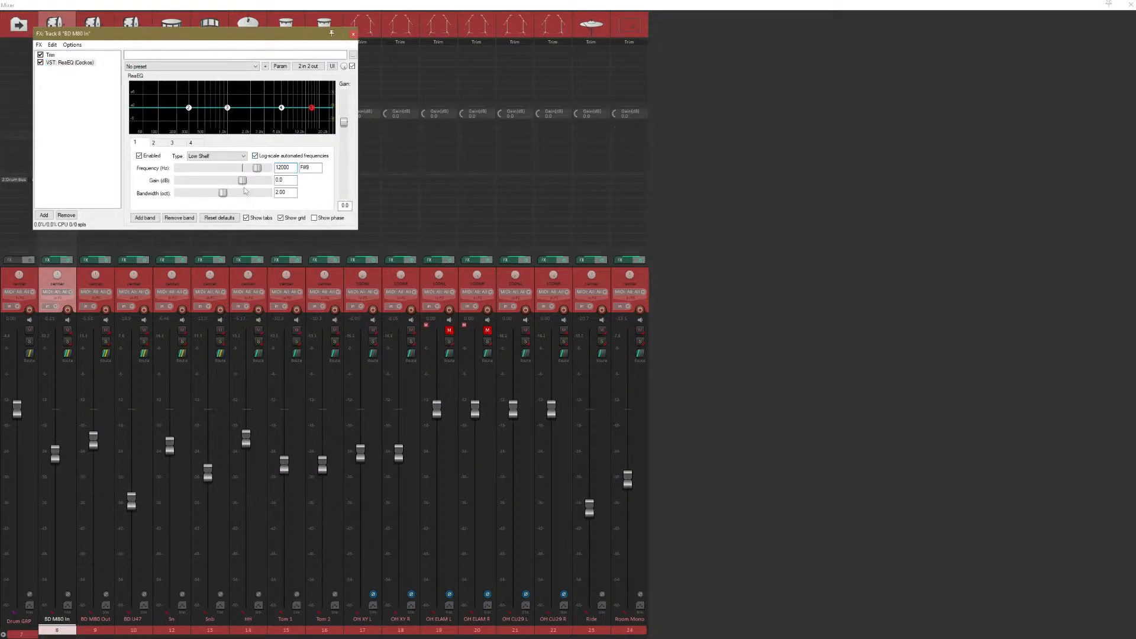
left_click_drag(242, 180, 183, 212)
left_click(225, 157)
left_click(216, 175)
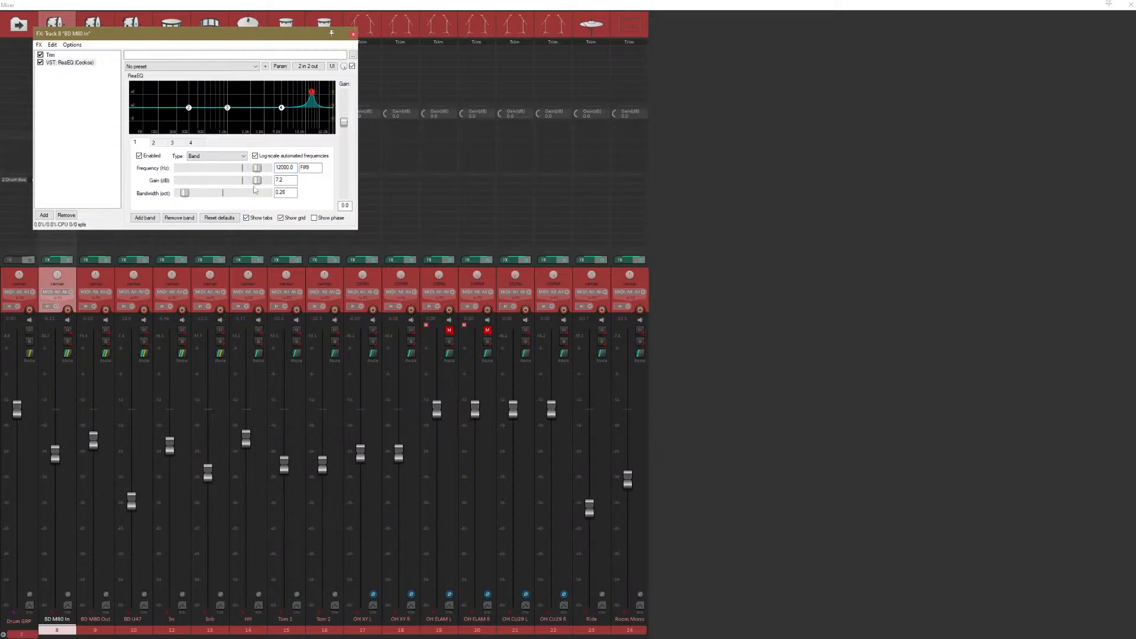
left_click_drag(257, 181, 263, 180)
left_click_drag(312, 88, 312, 84)
left_click(353, 34)
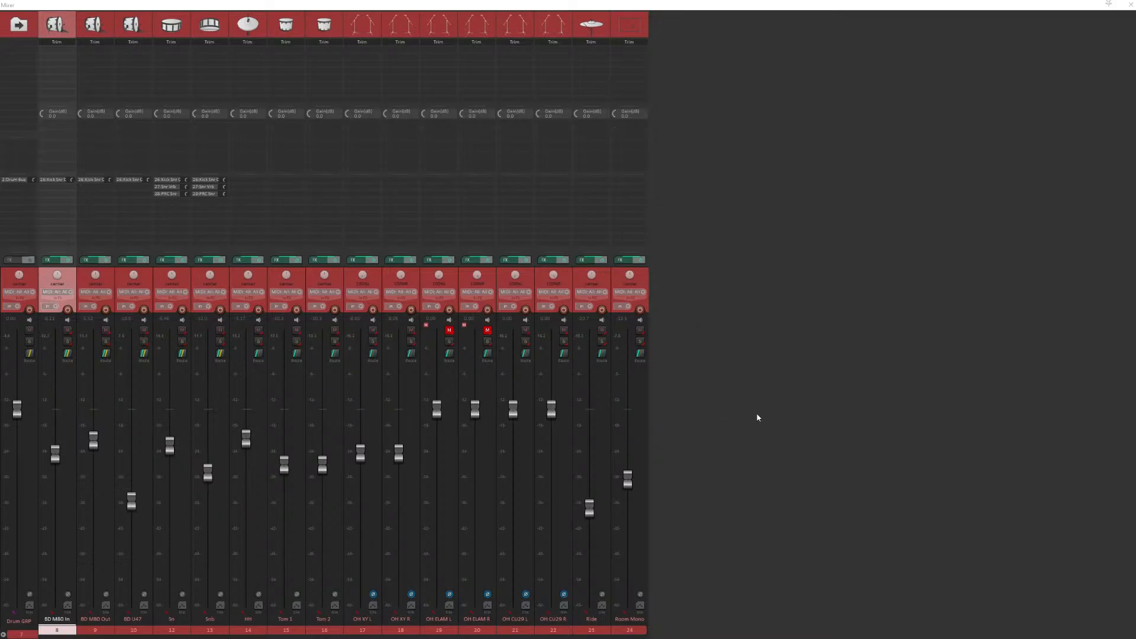
Go through the mixer channels one by one from Ride back to Snb to review the balance.
left_click(604, 282)
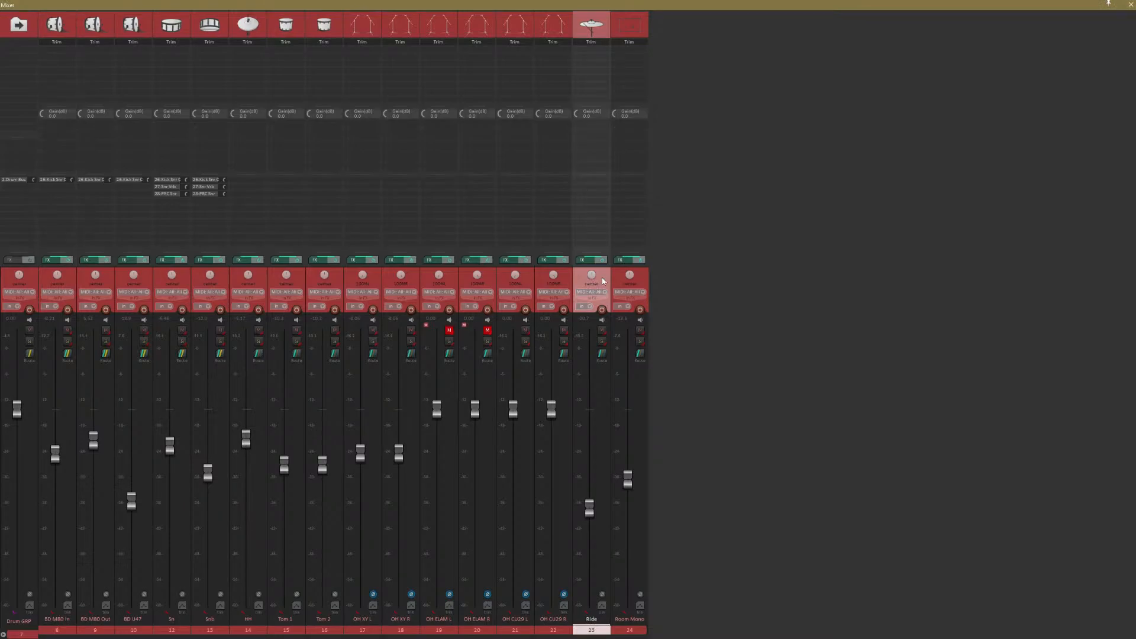
left_click(561, 288)
left_click(511, 284)
left_click(470, 280)
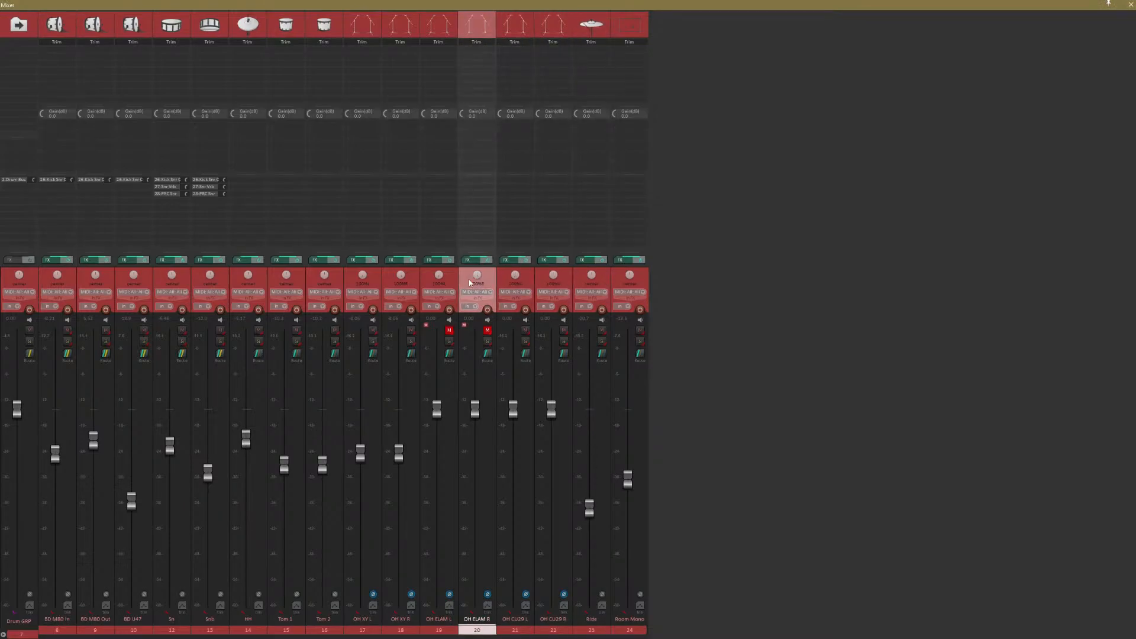
left_click(426, 283)
left_click(394, 284)
left_click(347, 286)
left_click(322, 288)
left_click(300, 290)
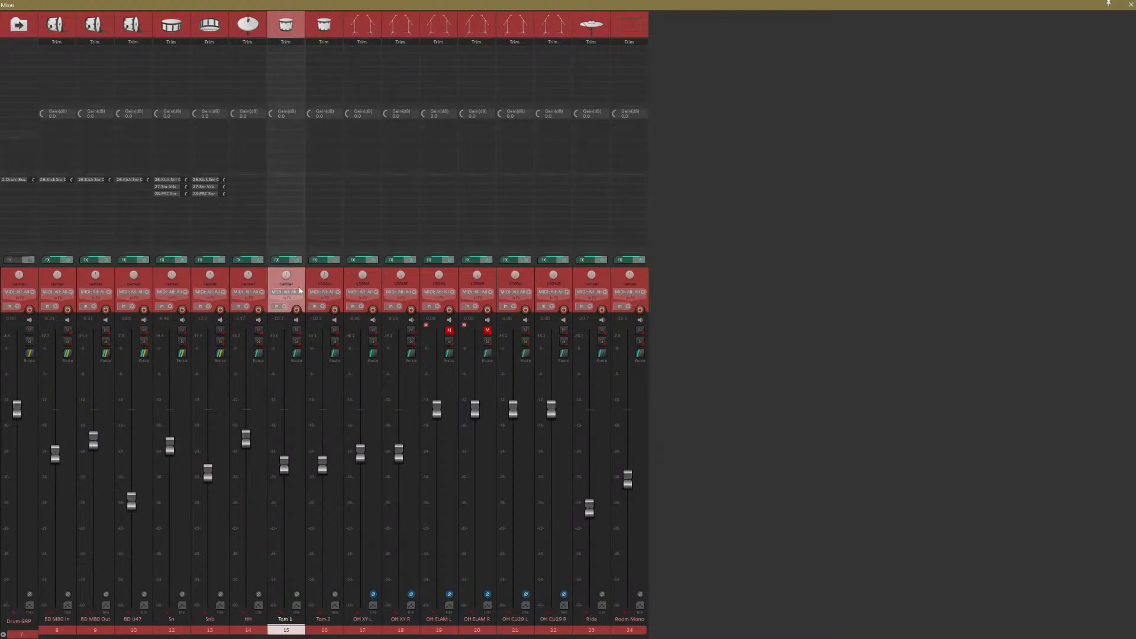
left_click(258, 281)
left_click(199, 289)
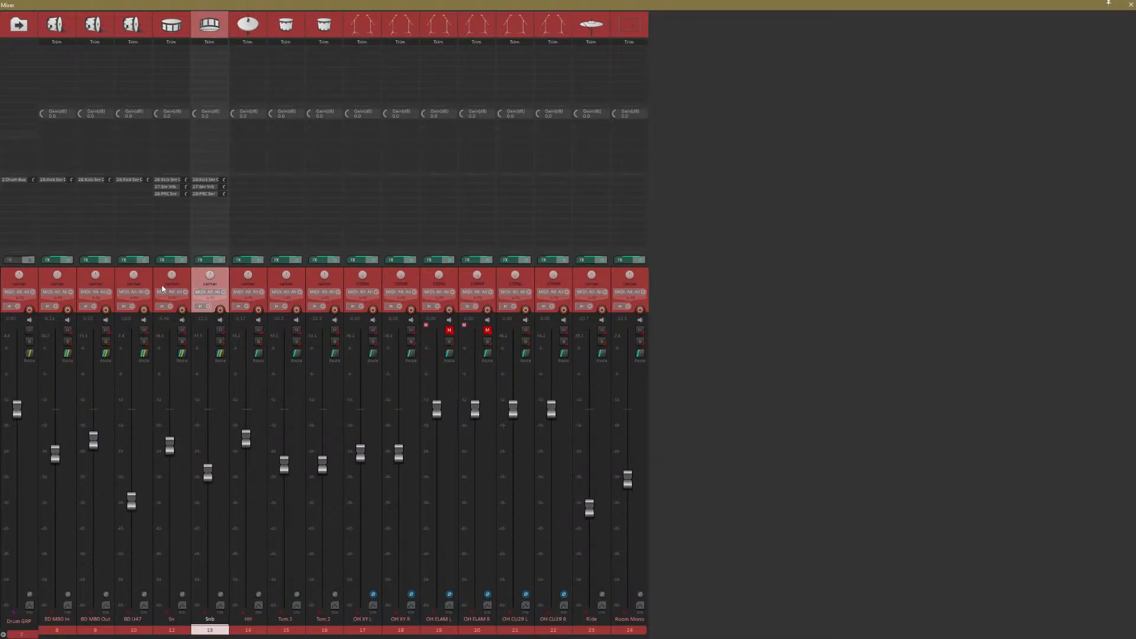
Raise the Ride and BD M80 In faders slightly while listening to the loop.
left_click(594, 289)
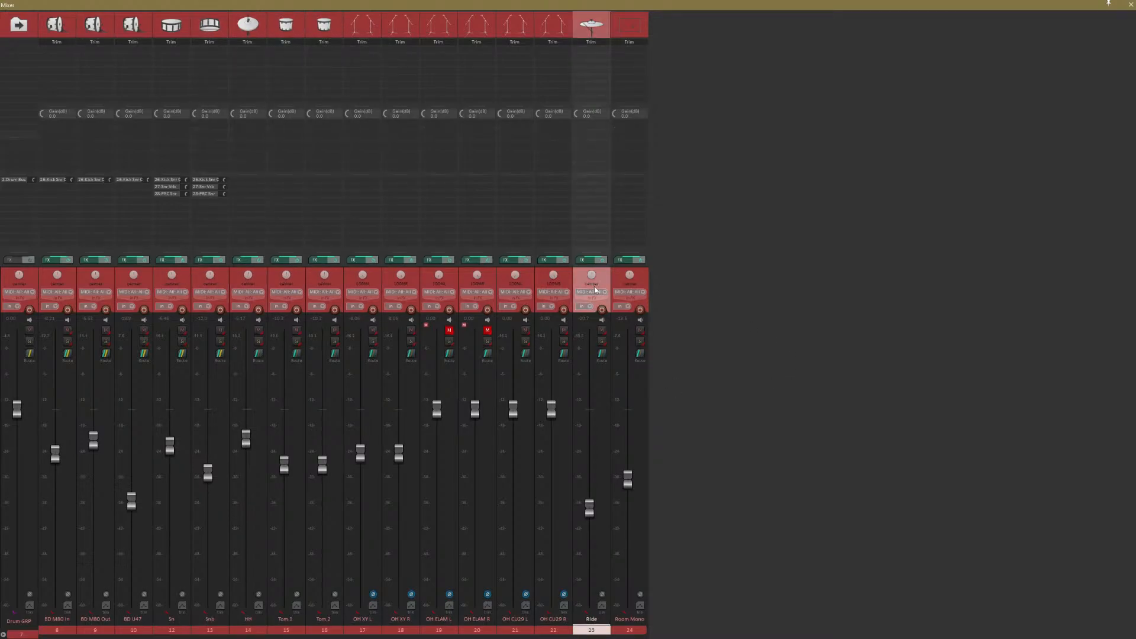
key("space")
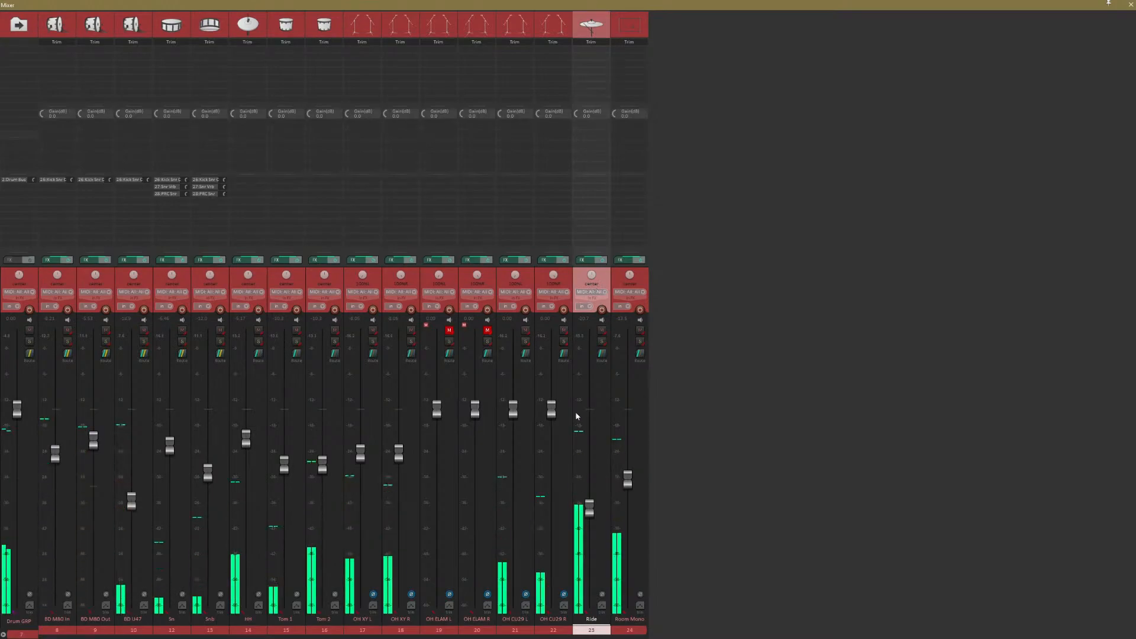
mouse_move(590, 509)
scroll(590, 508, "up", 3)
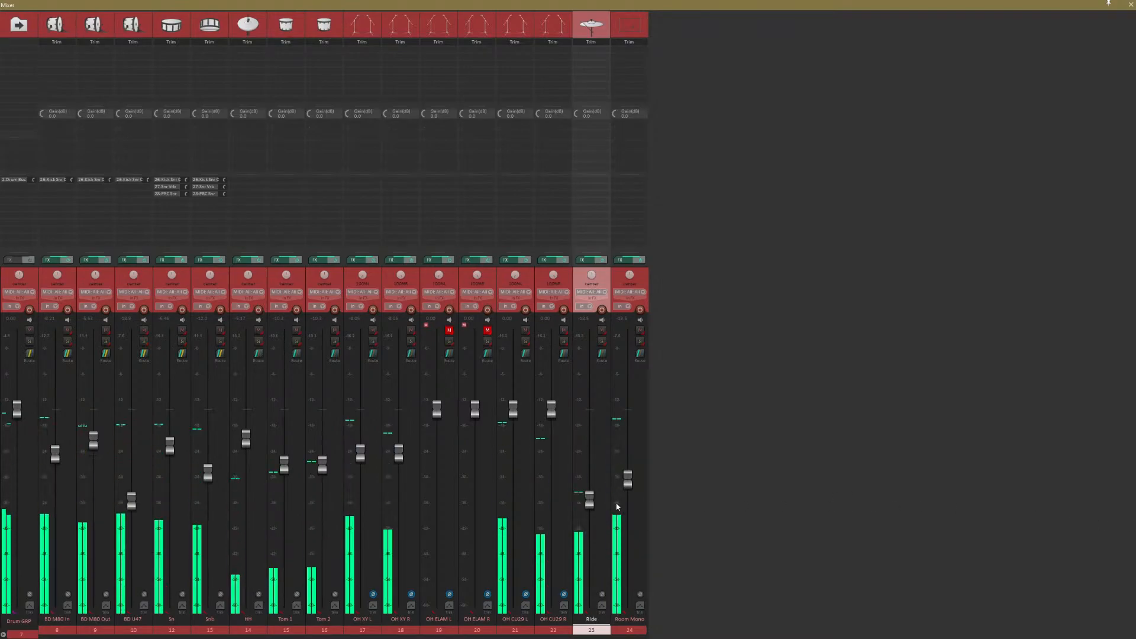
left_click_drag(65, 458, 65, 447)
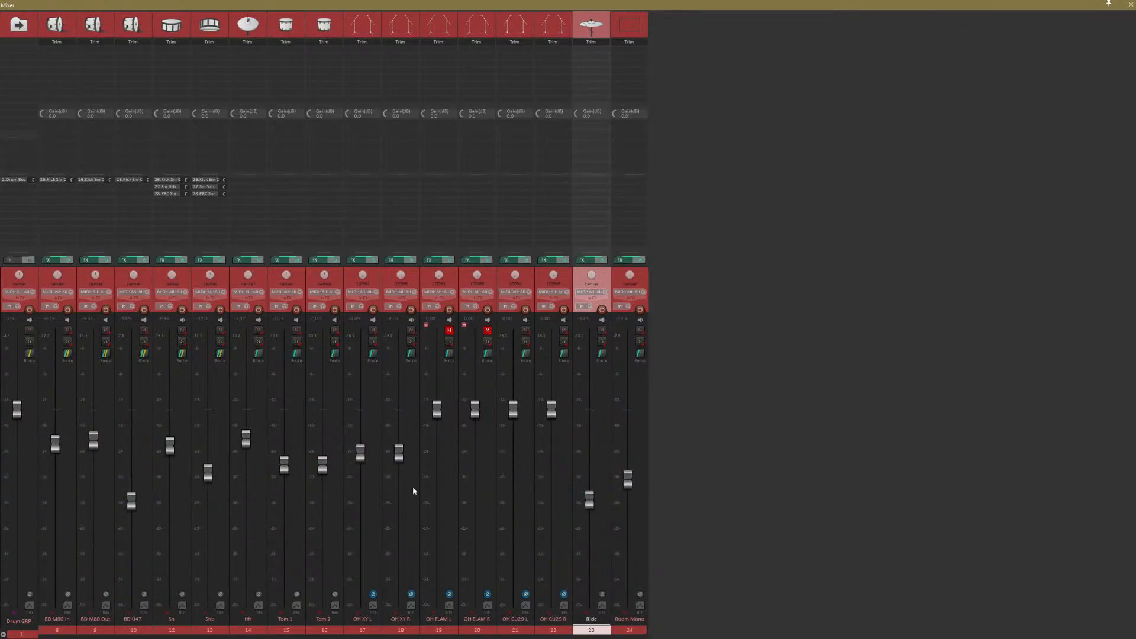
Raise the OH XY L and OH XY R faders together to about +2 dB, and raise the Room Mono fader.
left_click(400, 630)
left_click(367, 630, "ctrl")
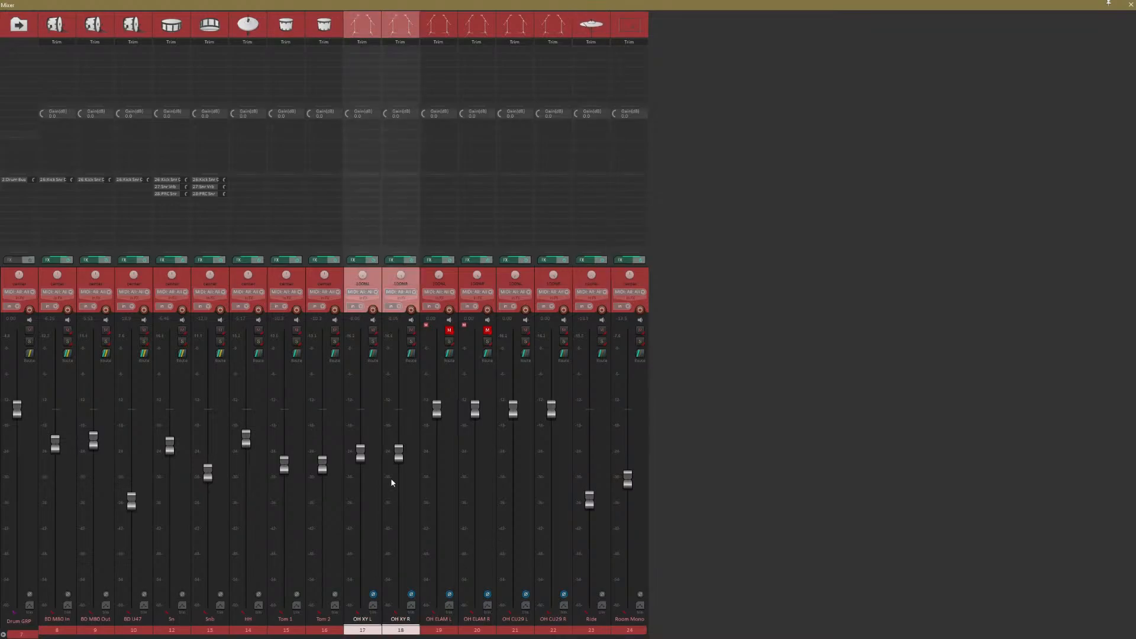
left_click_drag(399, 454, 402, 401)
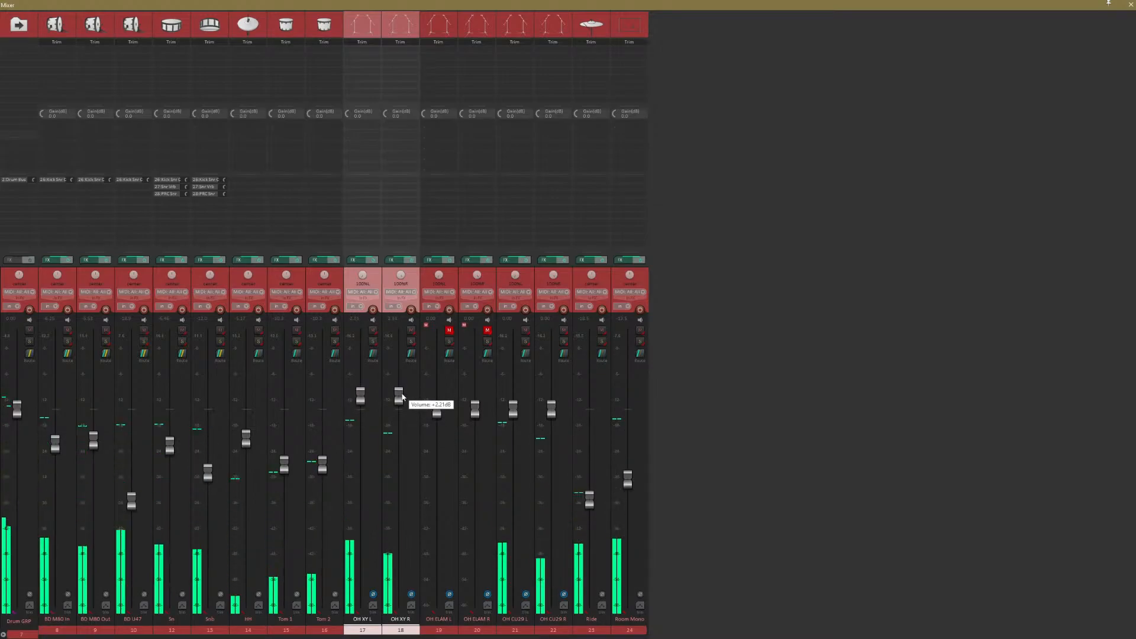
left_click_drag(633, 478, 623, 426)
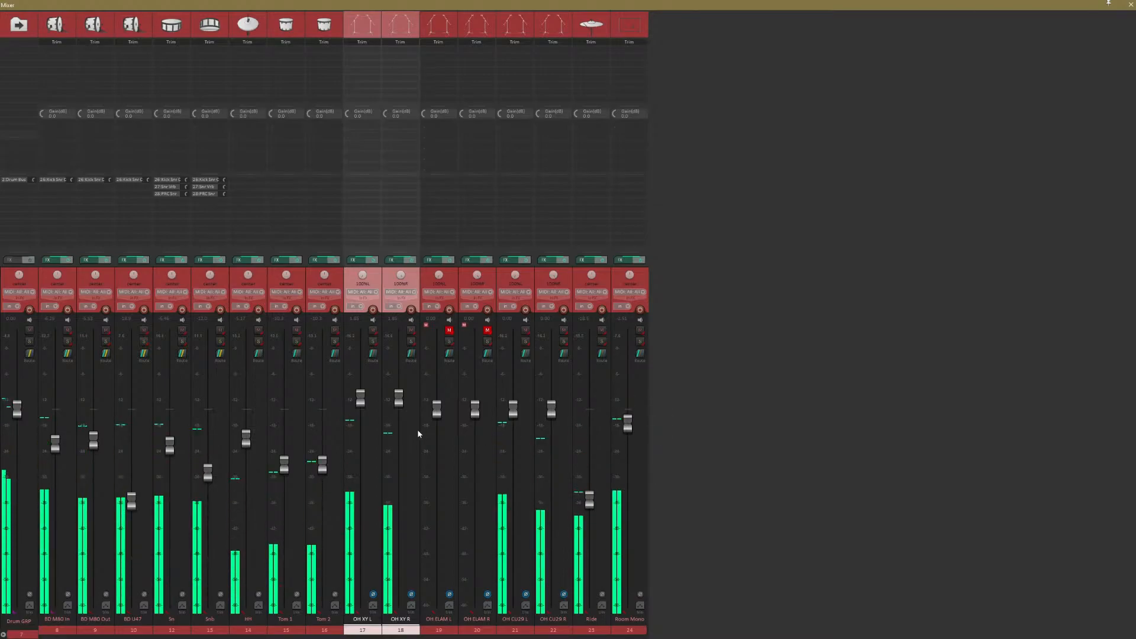
Lower the OH CU29 L and OH CU29 R faders together and play the loop to check the balance.
left_click(515, 630)
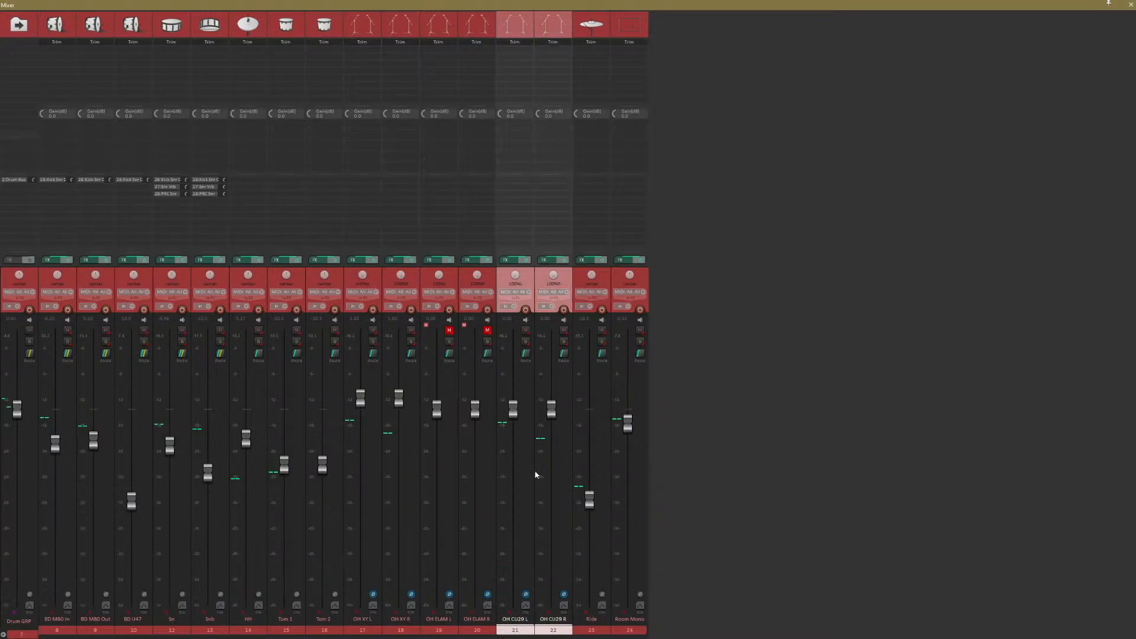
left_click(554, 630, "ctrl")
left_click_drag(552, 408, 550, 451)
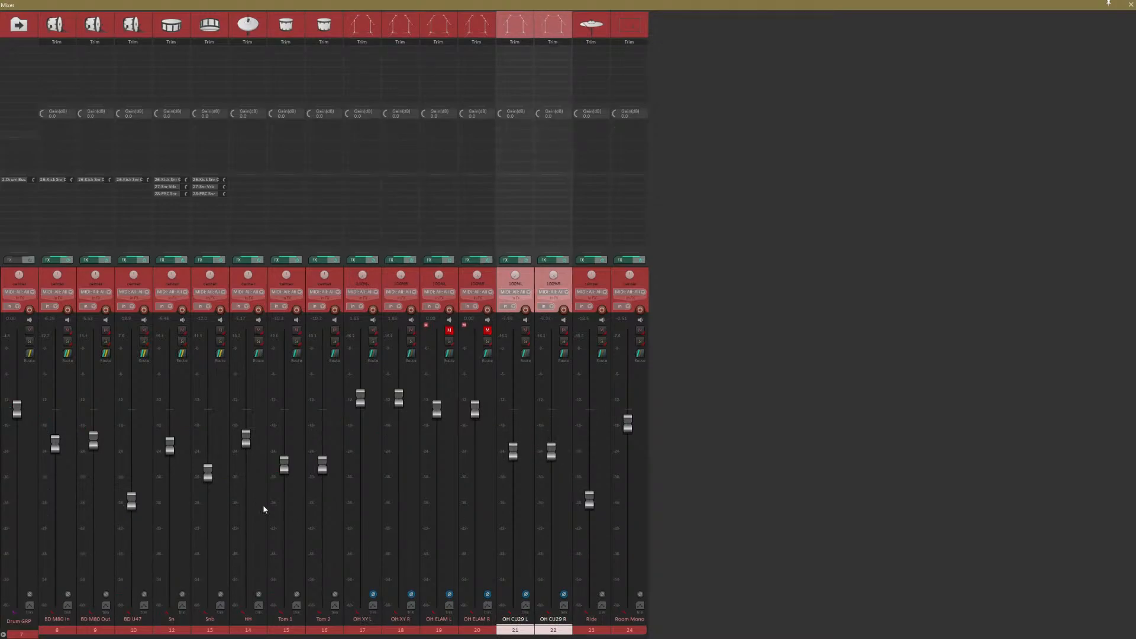
key("space")
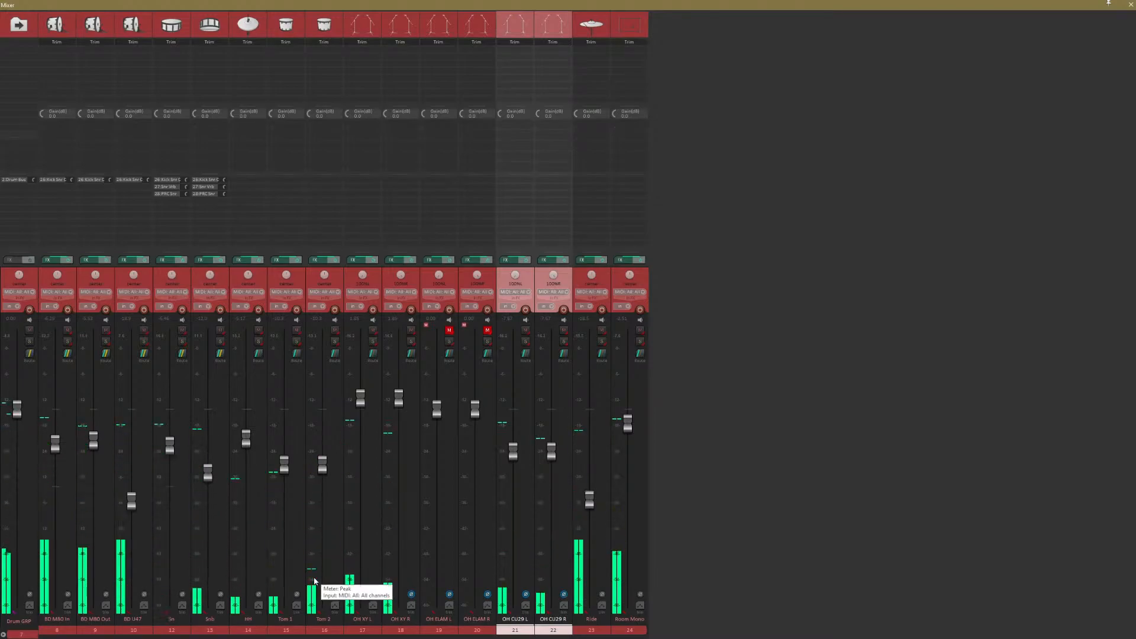
key("space")
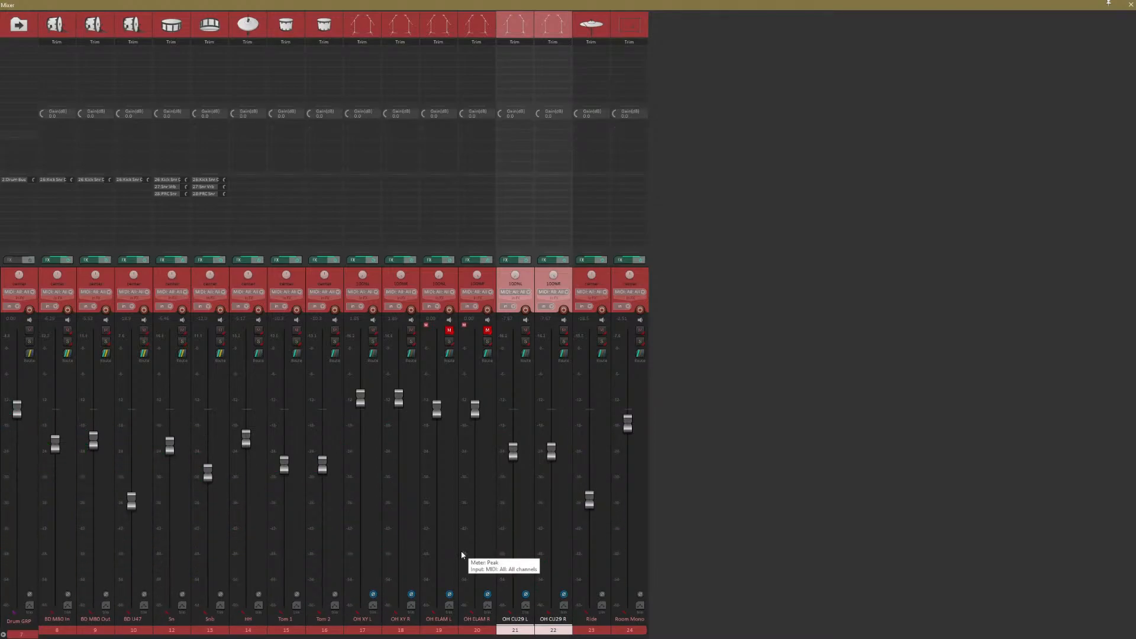
Switch to Firefox and bring up the stereo recording techniques guide at the XY setup.
key("super")
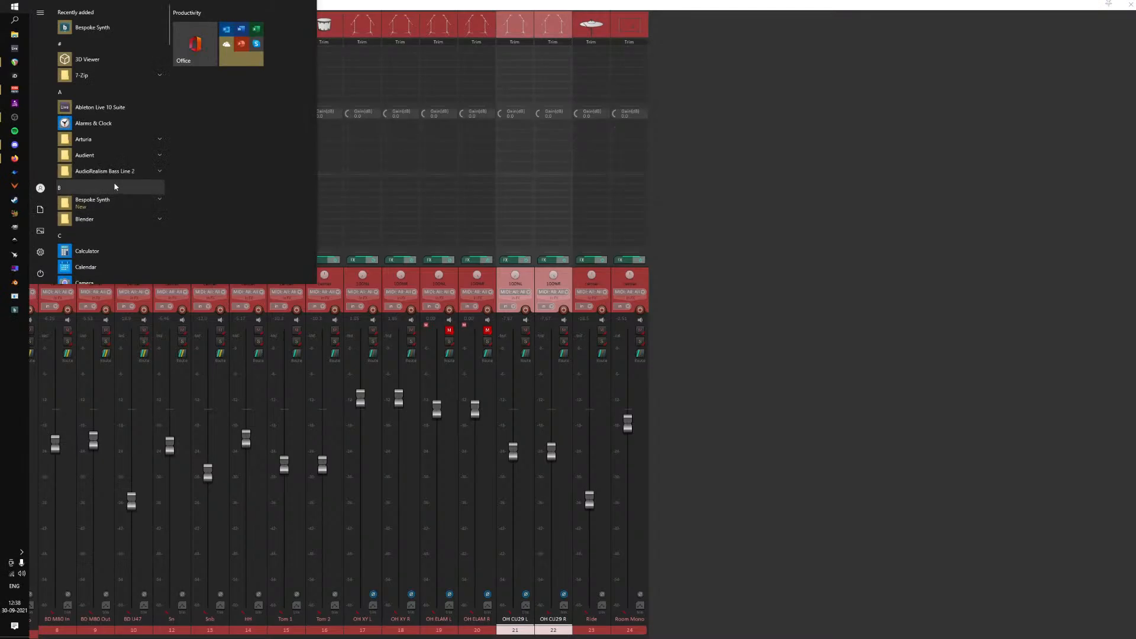
left_click(14, 159)
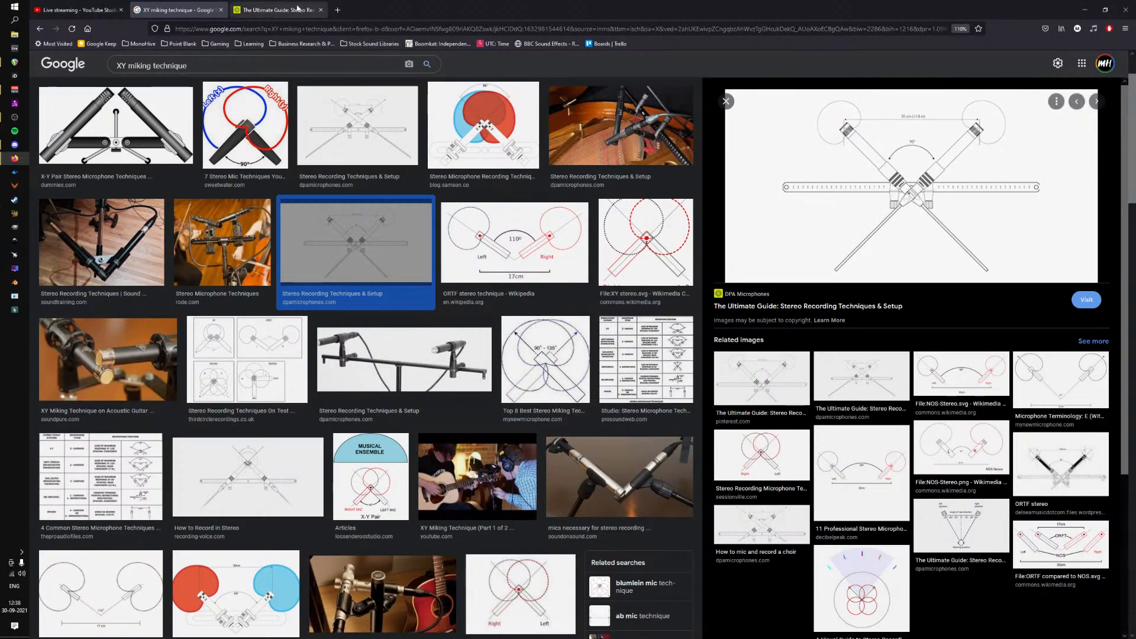
left_click(278, 10)
left_click(338, 10)
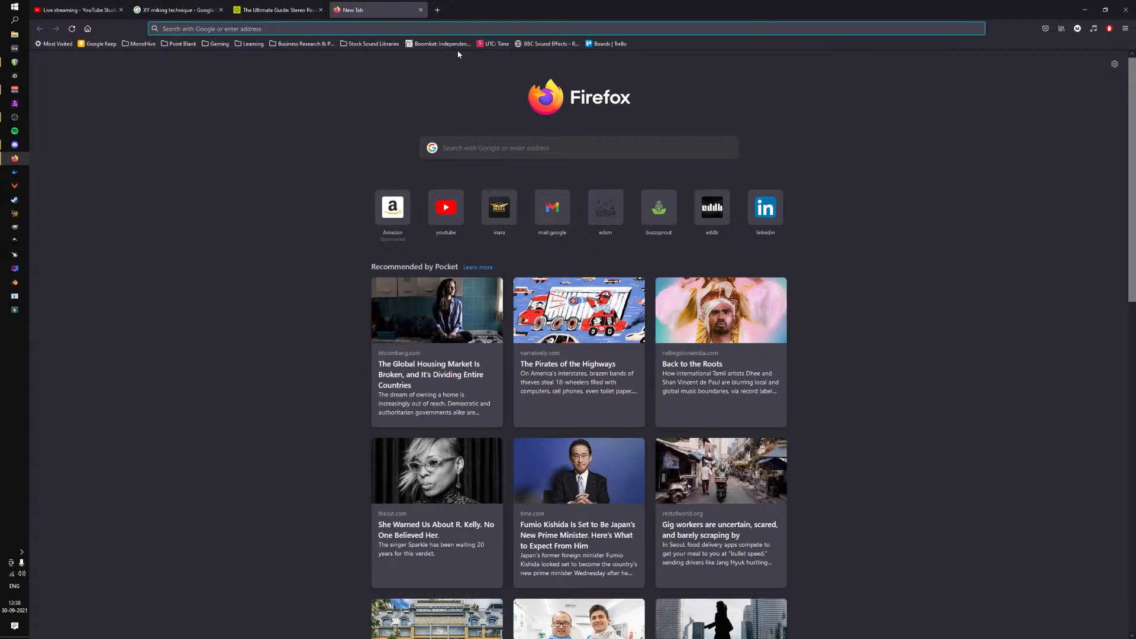
left_click(446, 32)
left_click(270, 335)
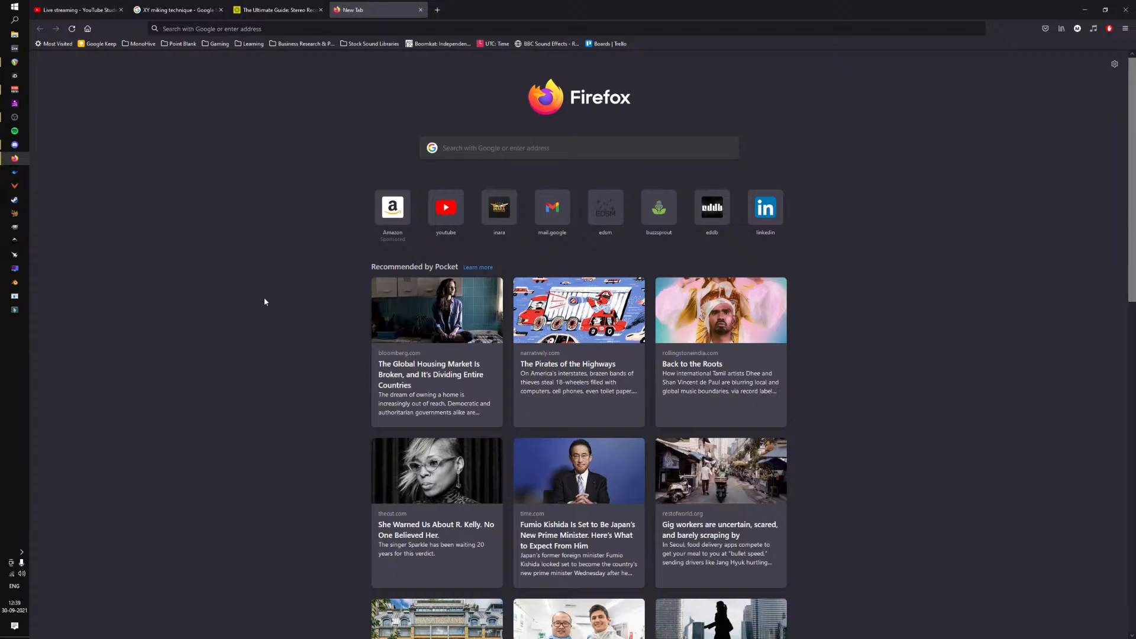
left_click(422, 10)
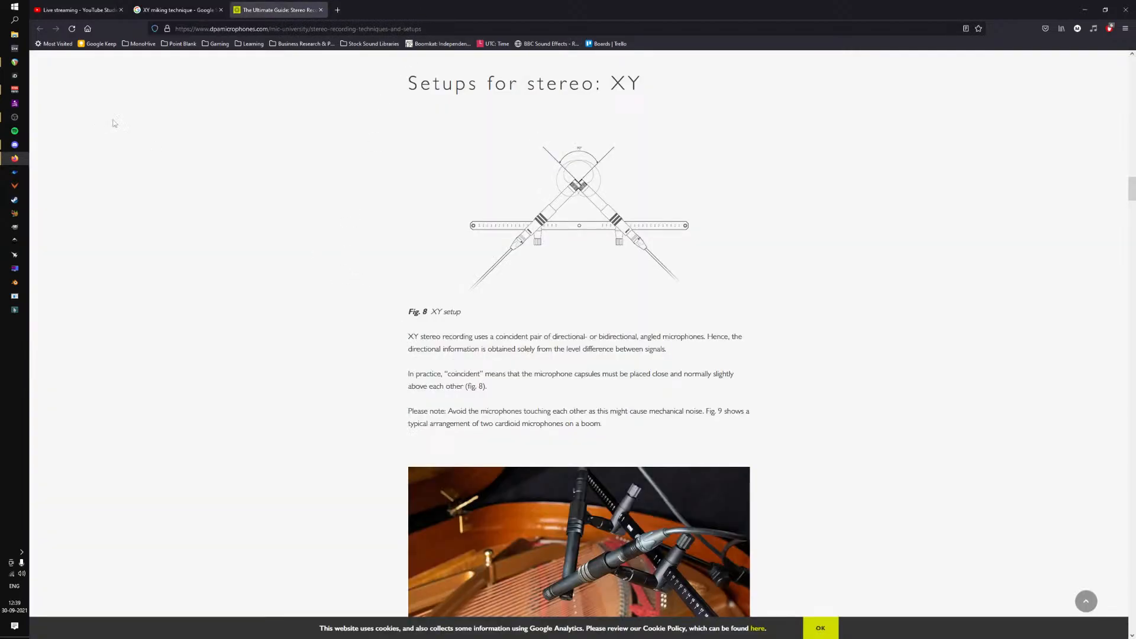
Search Google Images for "audio technica m40x frequency response" in a new tab and preview the first graph.
left_click(339, 10)
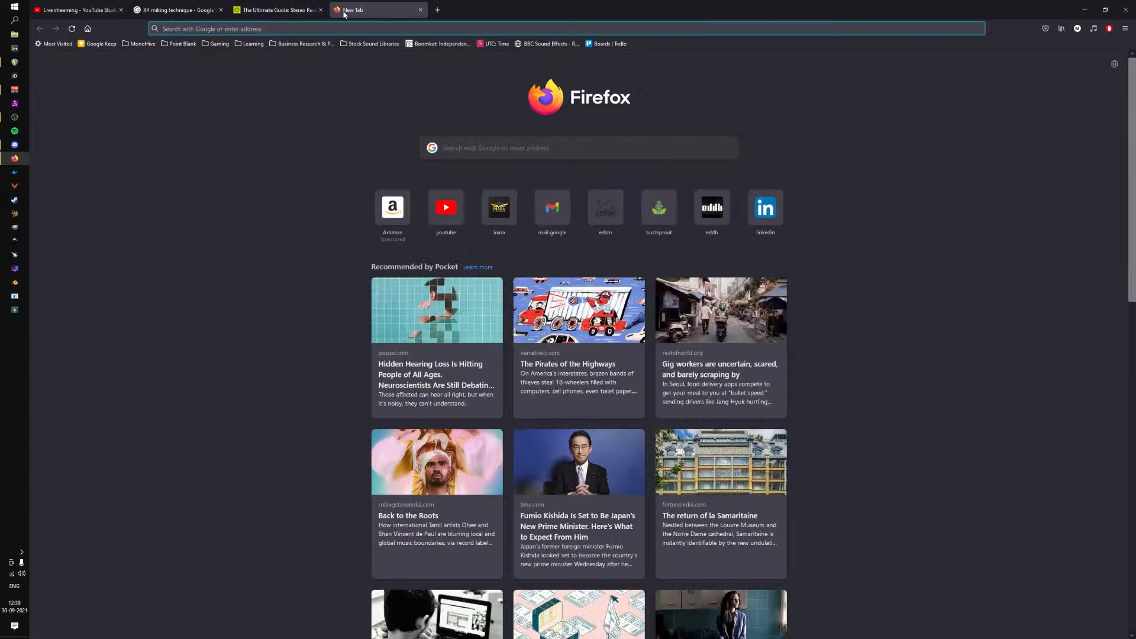
type("audio tec")
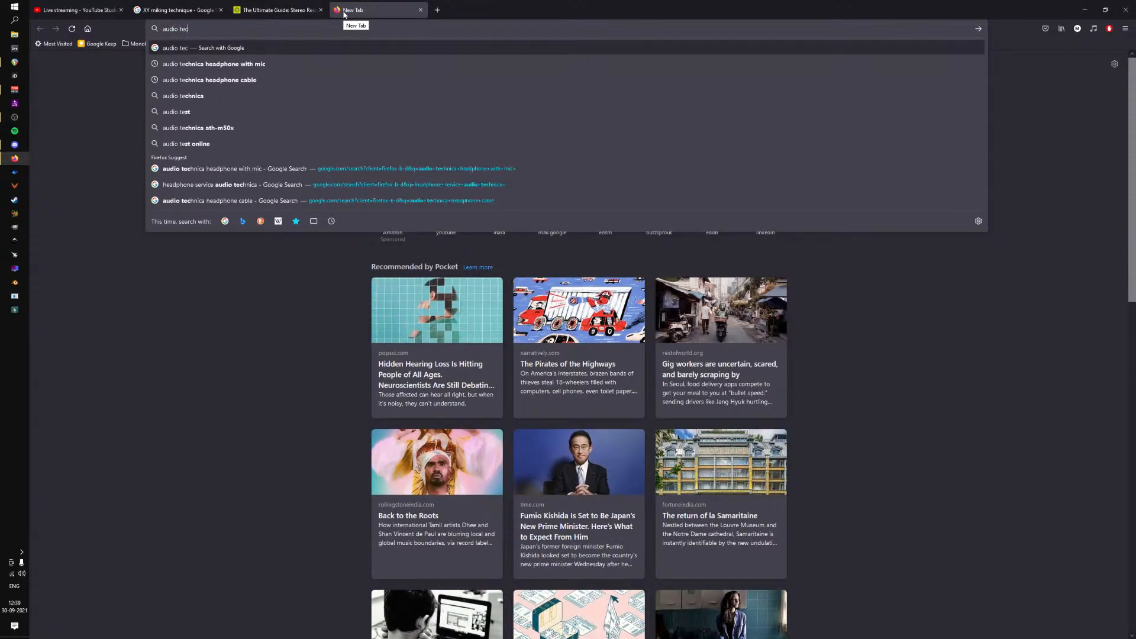
type("hnica MX")
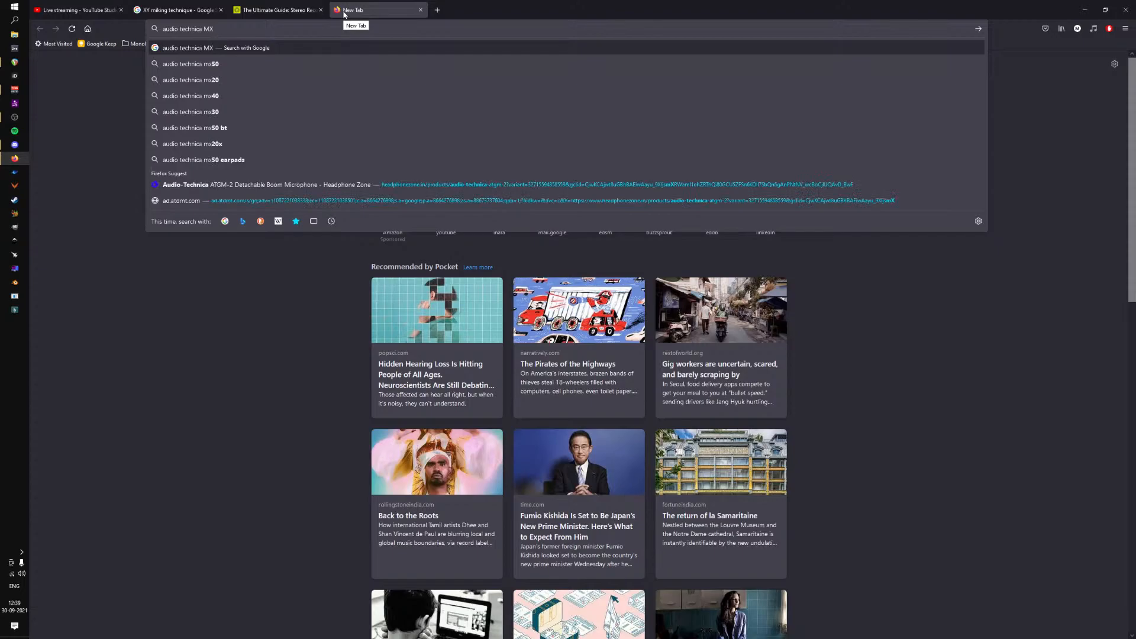
type("40")
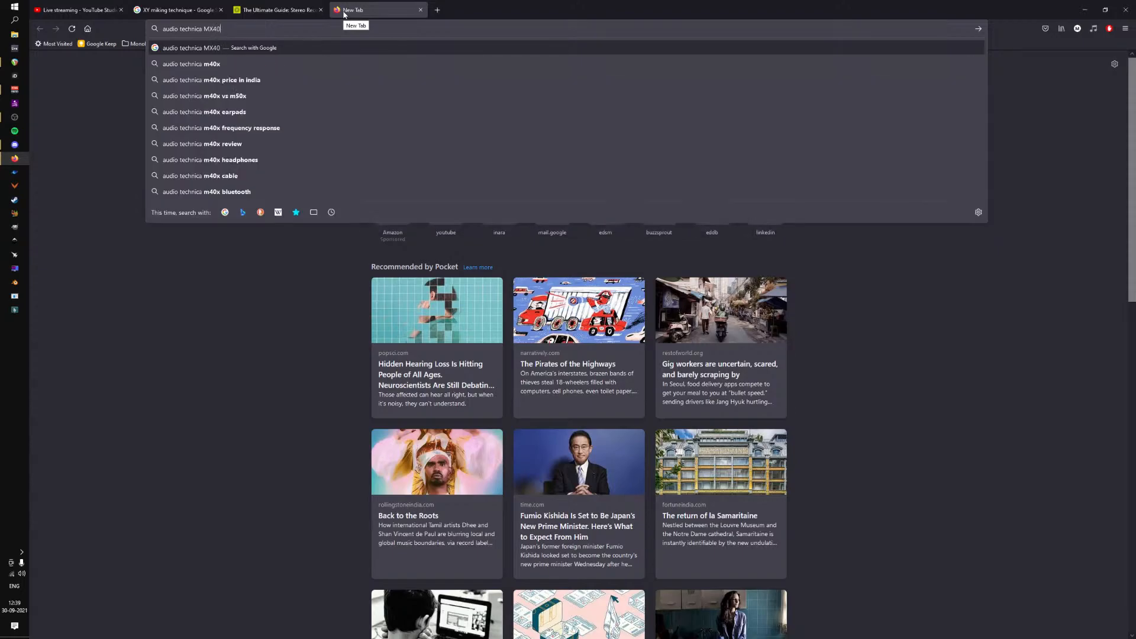
type(" frequency")
key("Down")
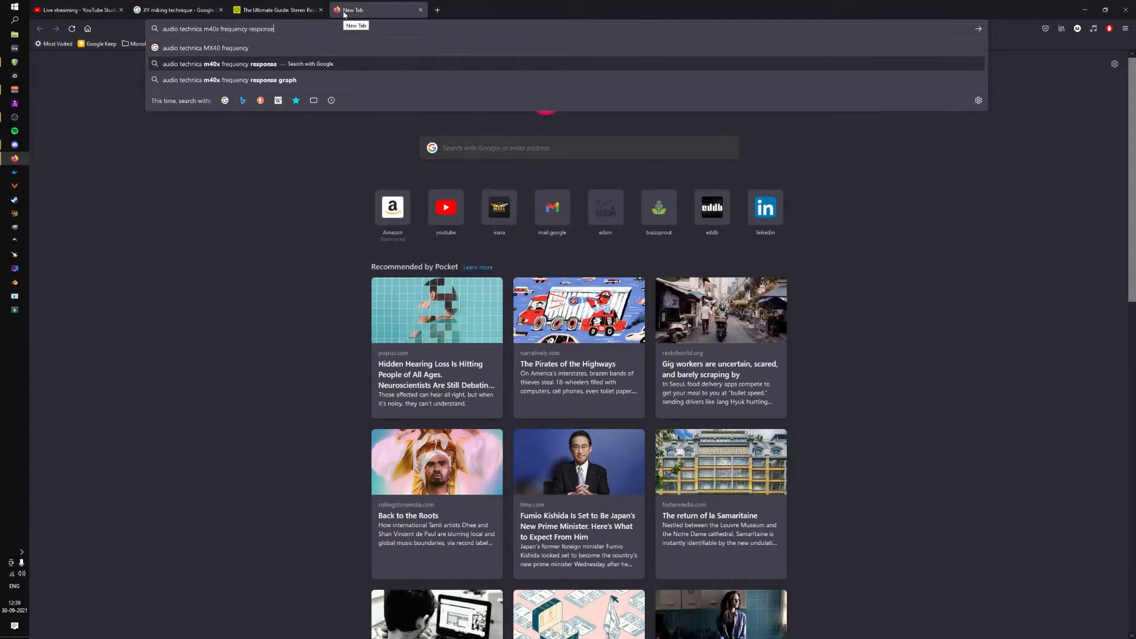
key("Return")
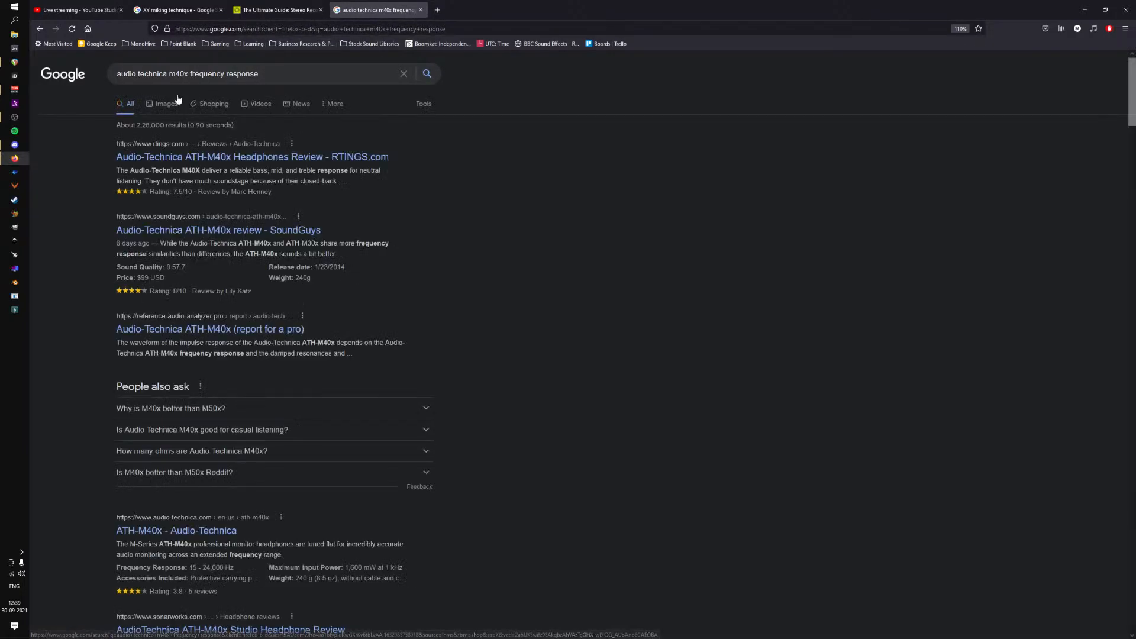
left_click(168, 103)
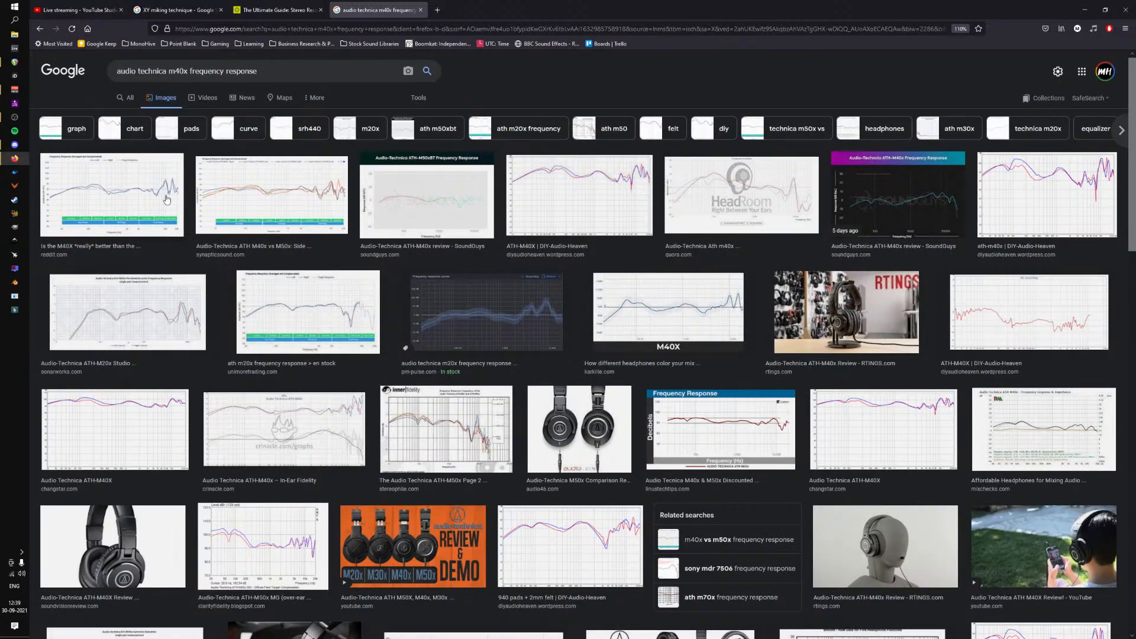
left_click(133, 182)
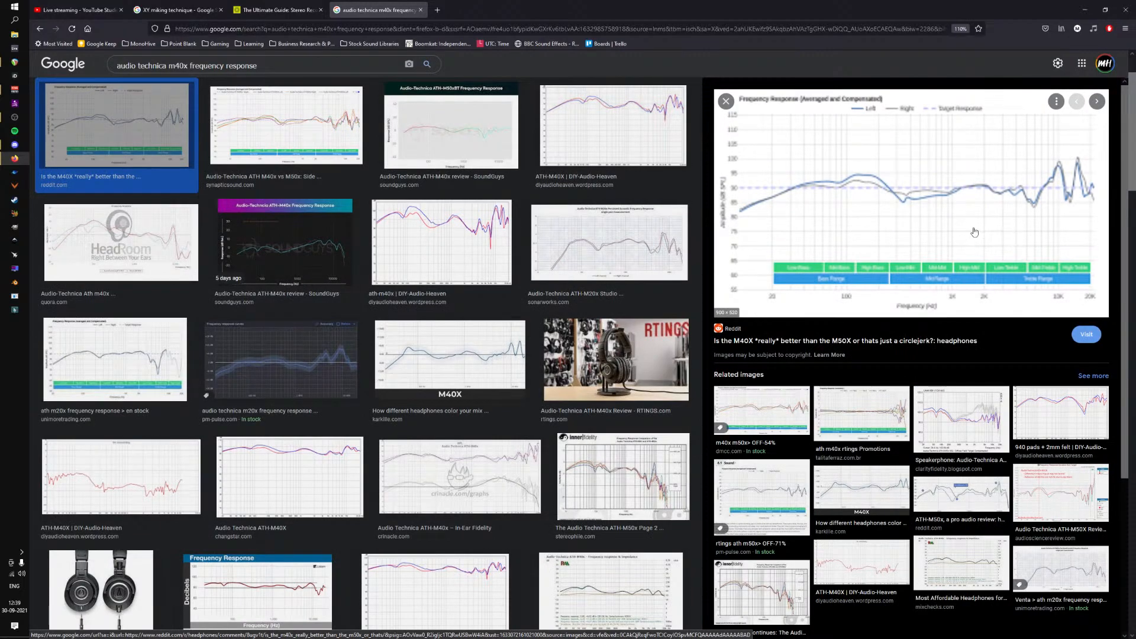
Try to open the previewed M40X graph in its own tab through its Reddit link.
left_click(993, 192)
left_click(370, 13)
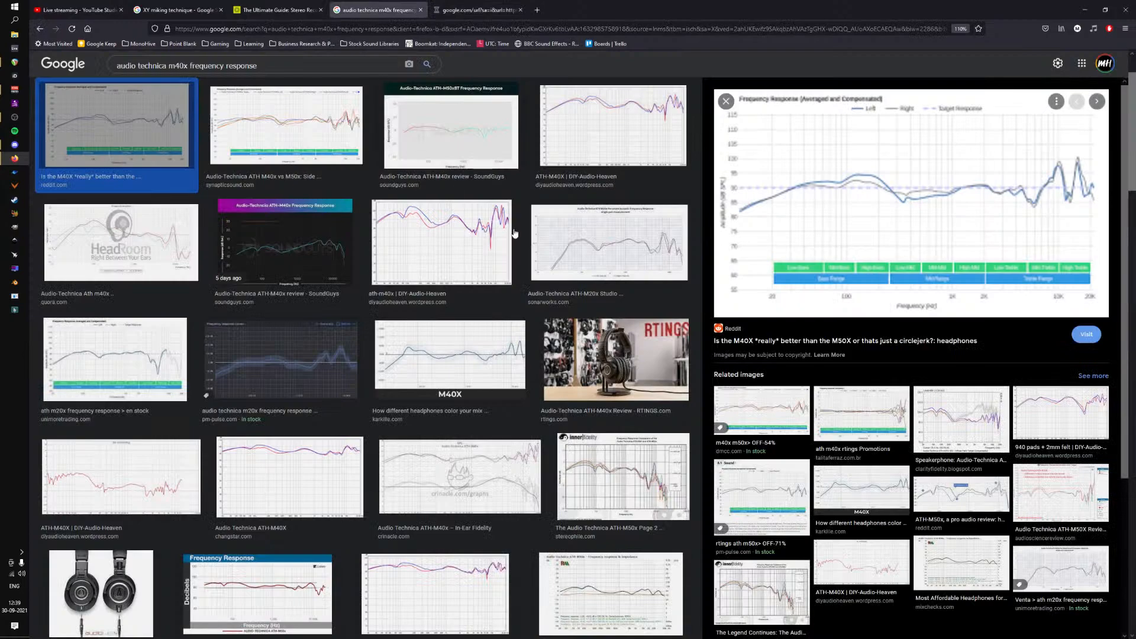
right_click(969, 203)
left_click(973, 207)
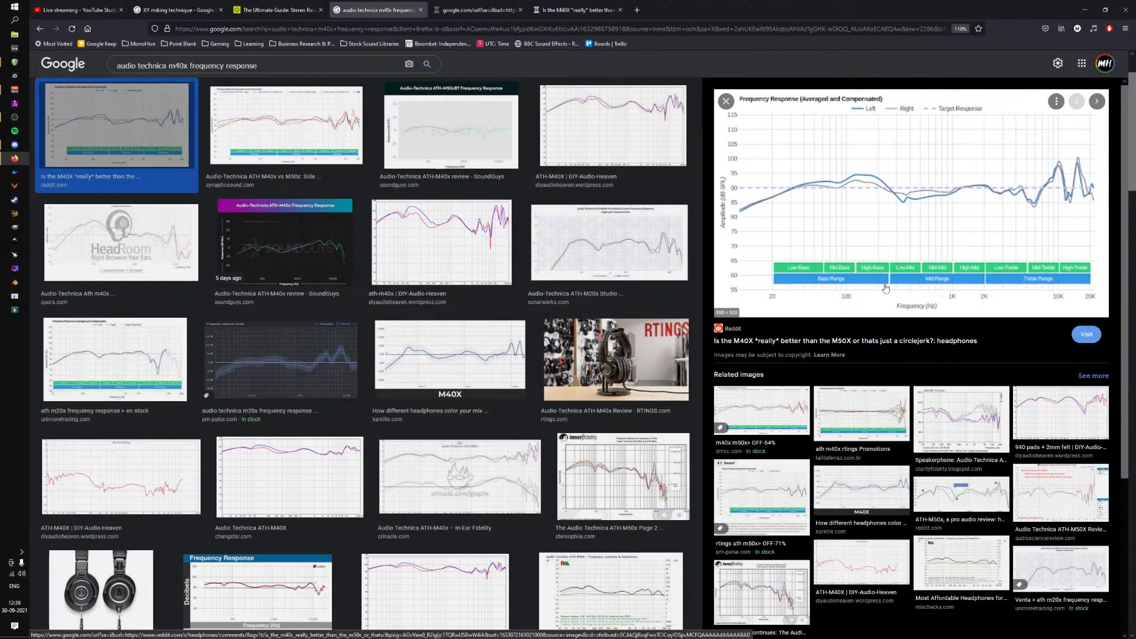
left_click(444, 5)
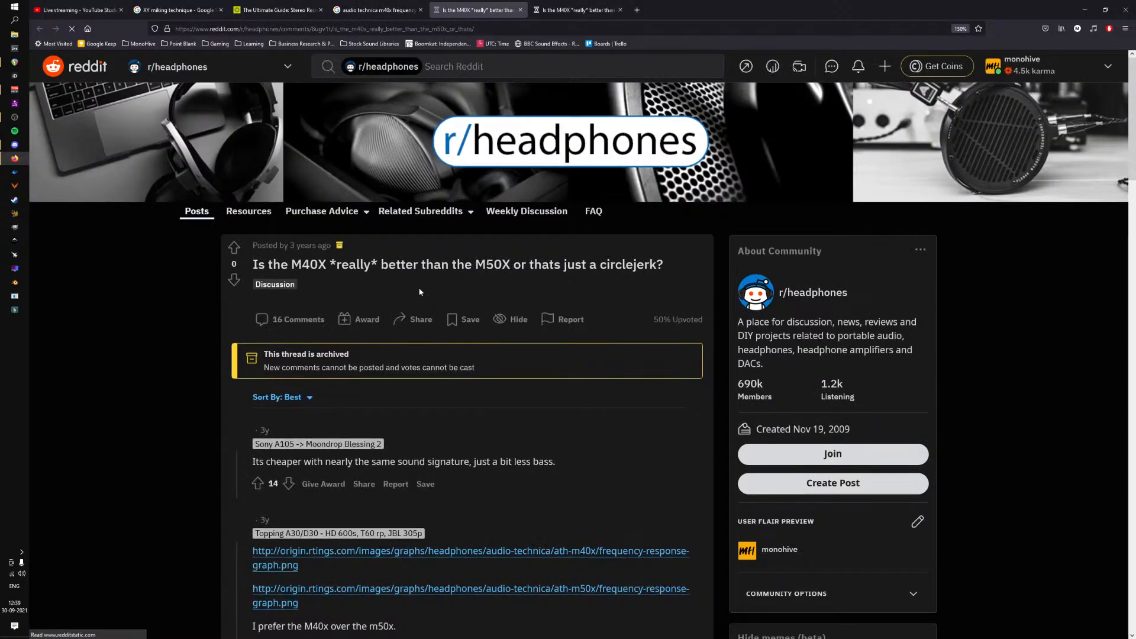
key("ctrl+w")
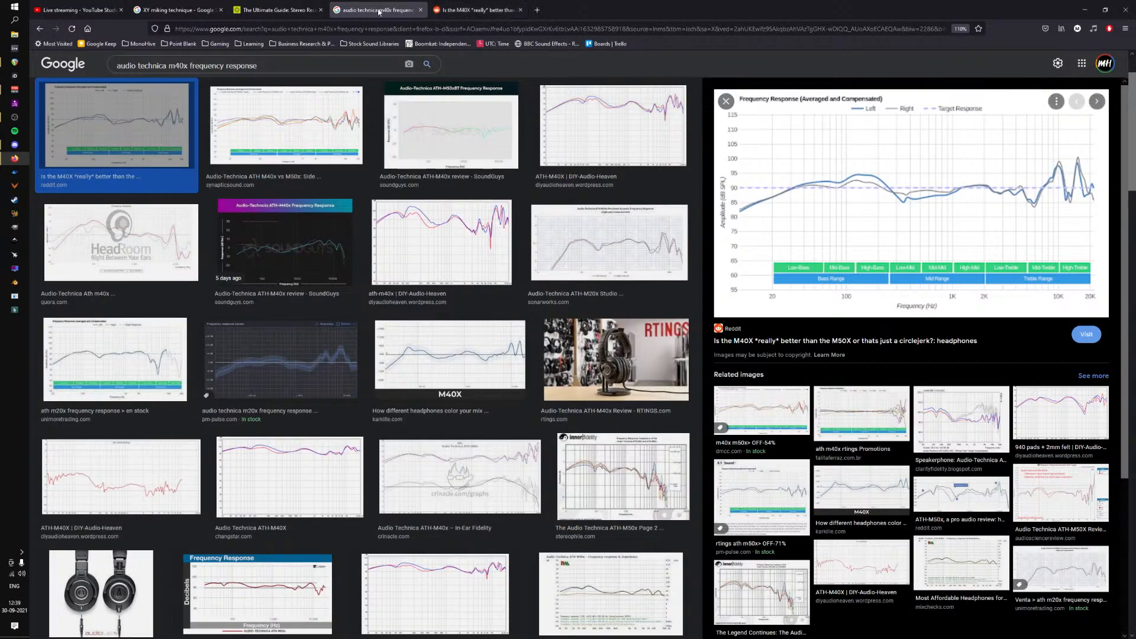
Open the M40X frequency response image alone in a new tab and enlarge it to examine the curve.
right_click(882, 191)
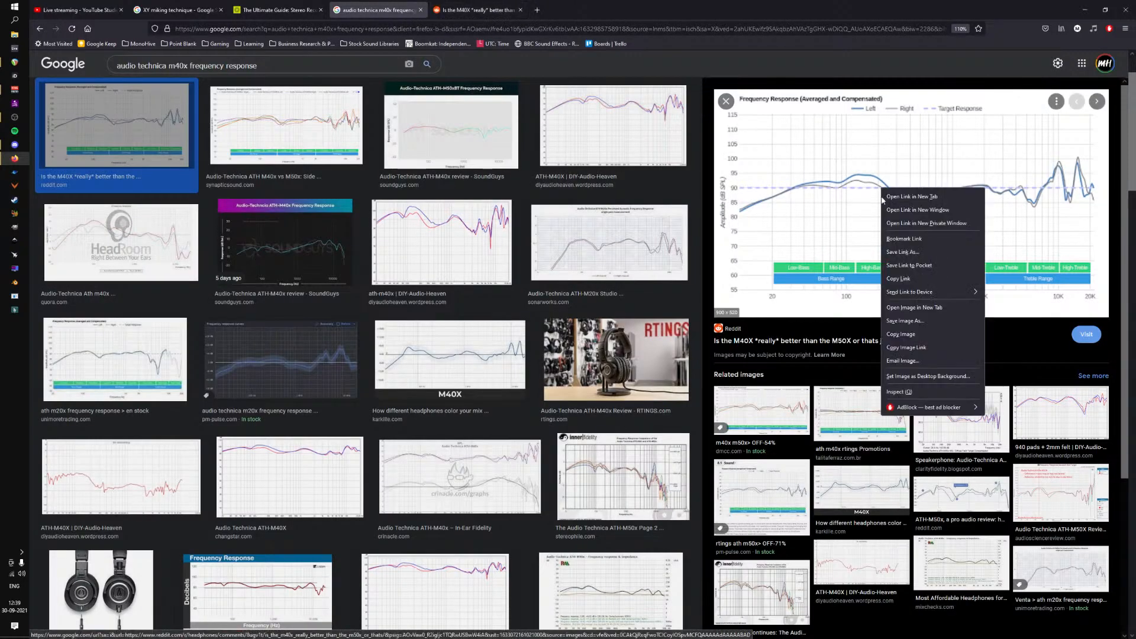
left_click(929, 308)
left_click(474, 10)
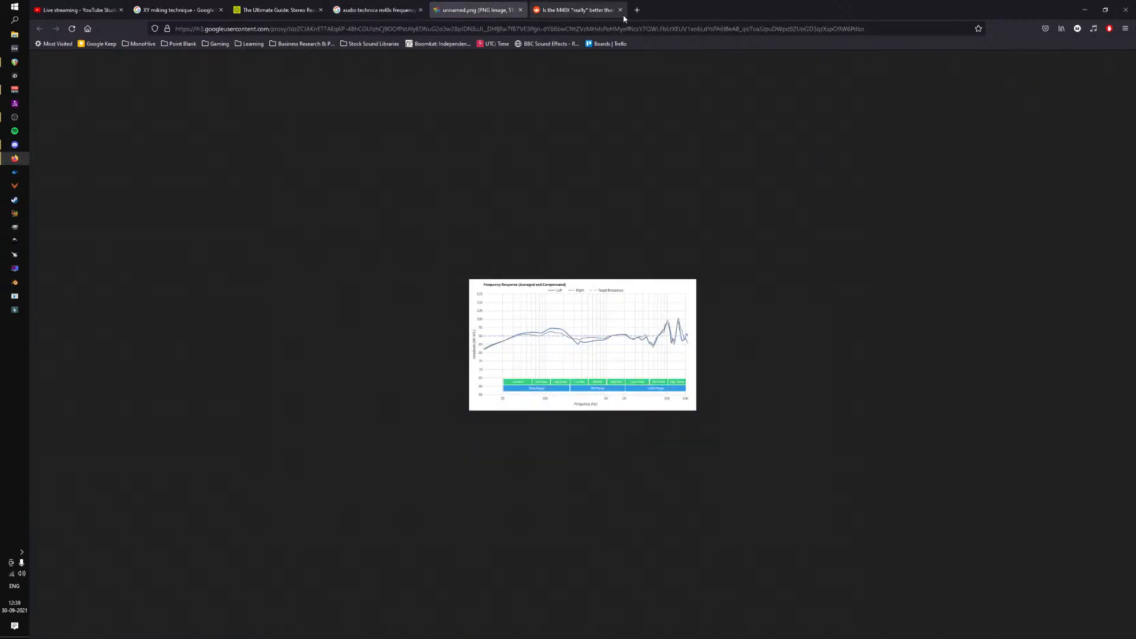
scroll(630, 373, "up", 8, "ctrl")
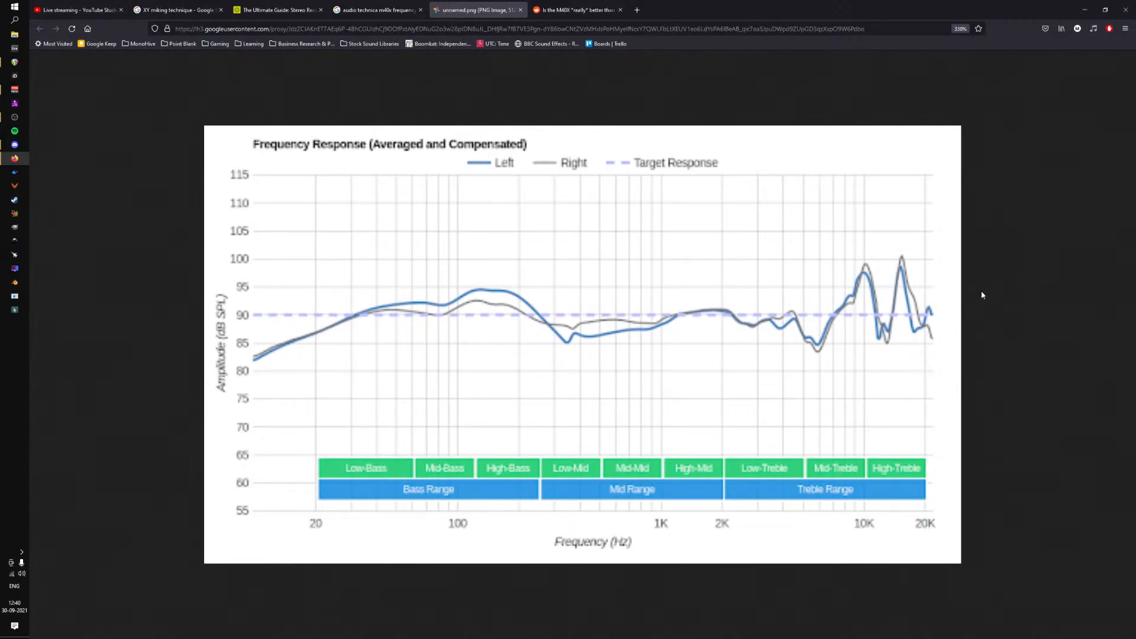
Shrink the graph image back down and close the image, Reddit and M40X search tabs.
key("ctrl+minus")
key("ctrl+minus")
key("ctrl+minus")
key("ctrl+minus")
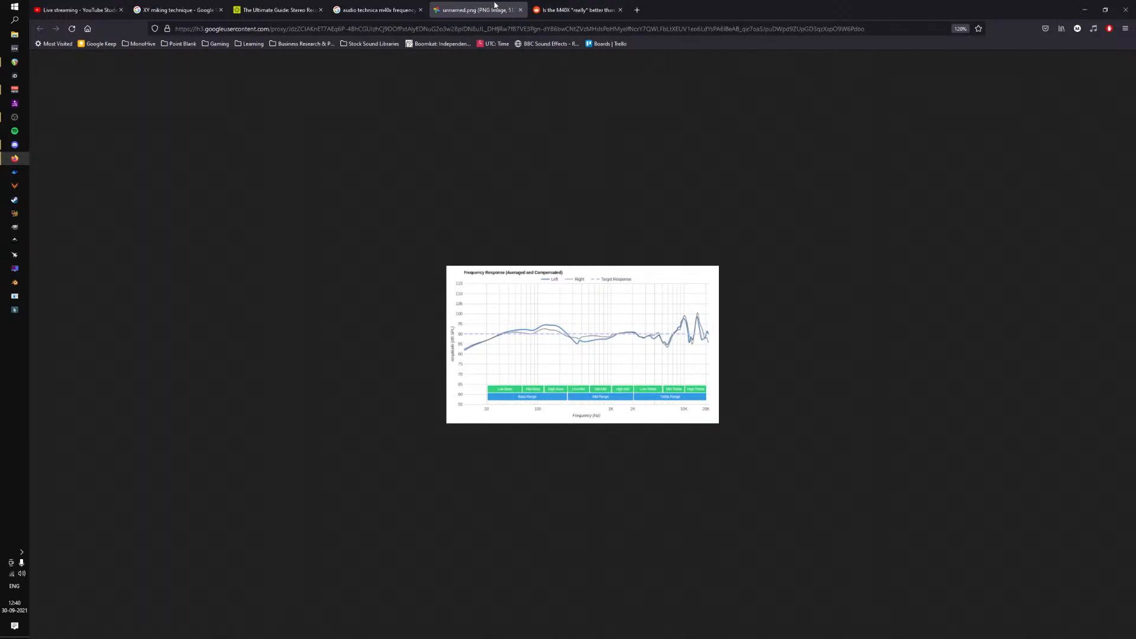
left_click(519, 10)
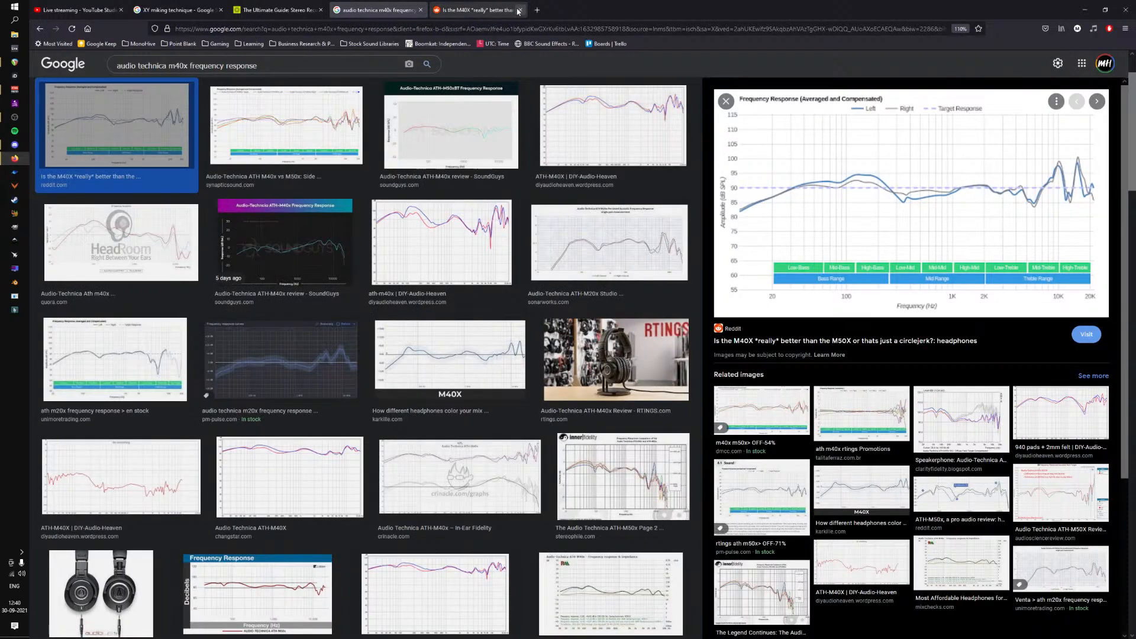
left_click(519, 10)
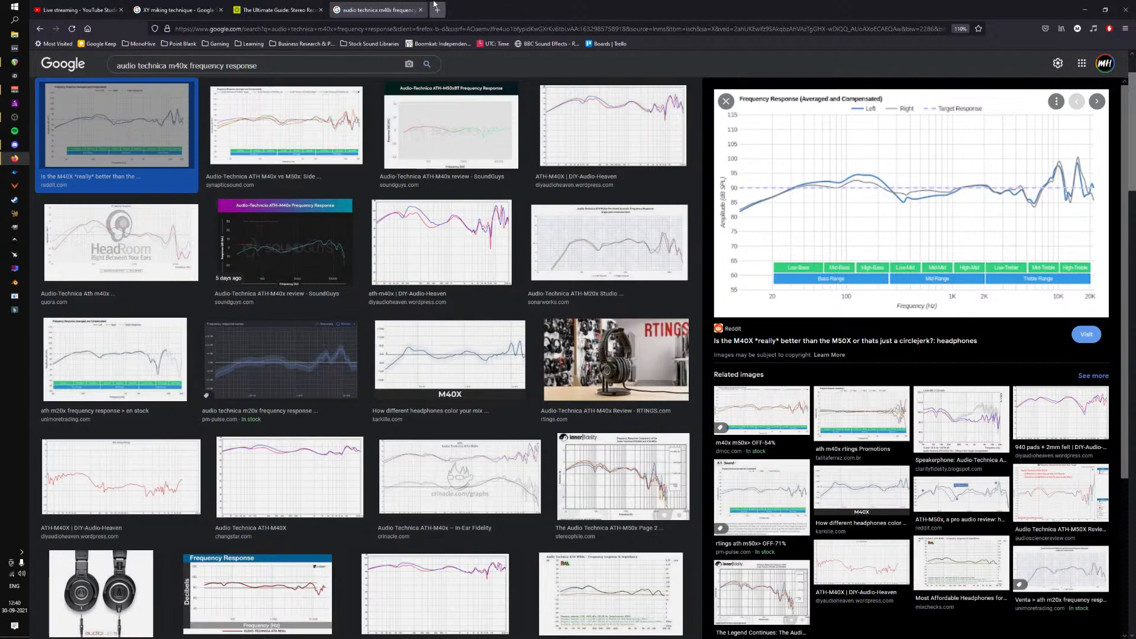
left_click(420, 10)
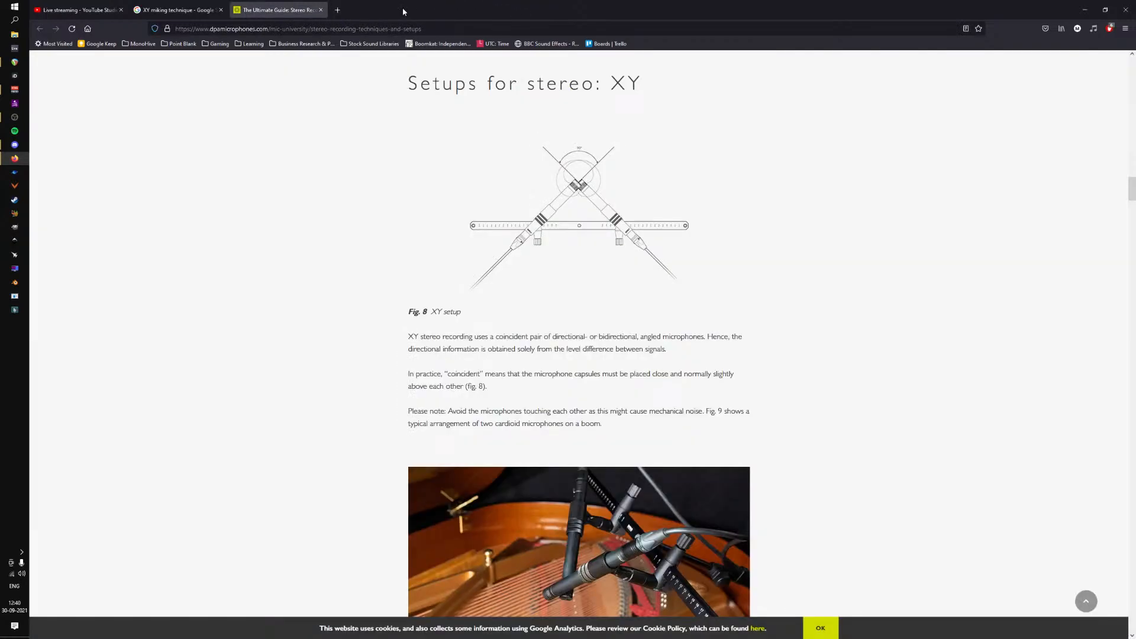
Check the live stream dashboard and chat in YouTube Studio, and return to the REAPER mixer.
left_click(172, 10)
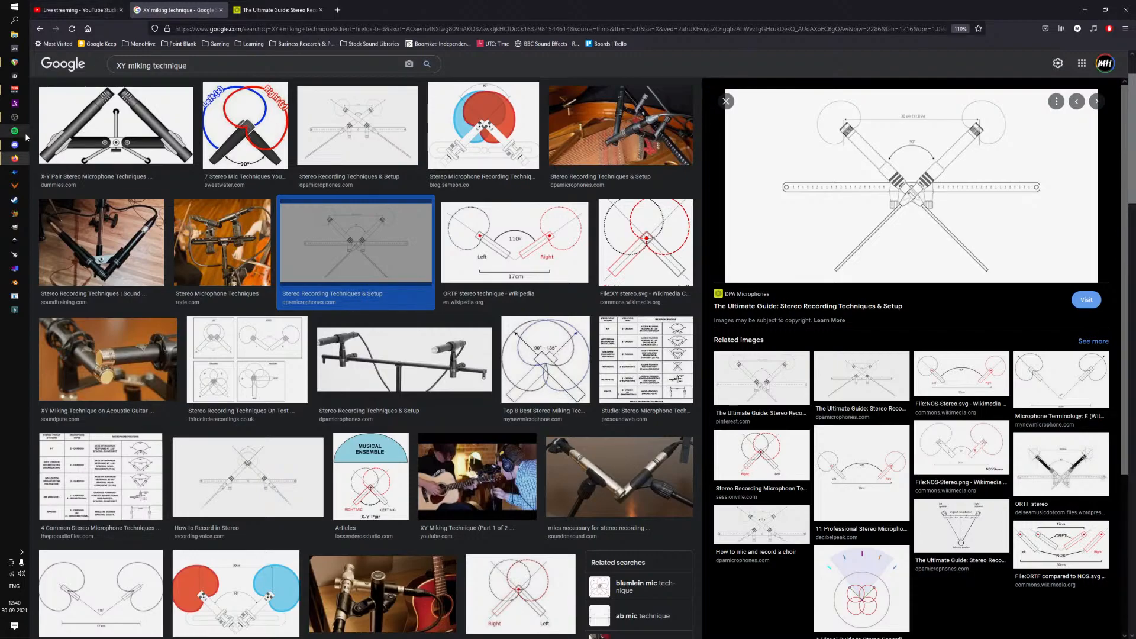
mouse_move(26, 146)
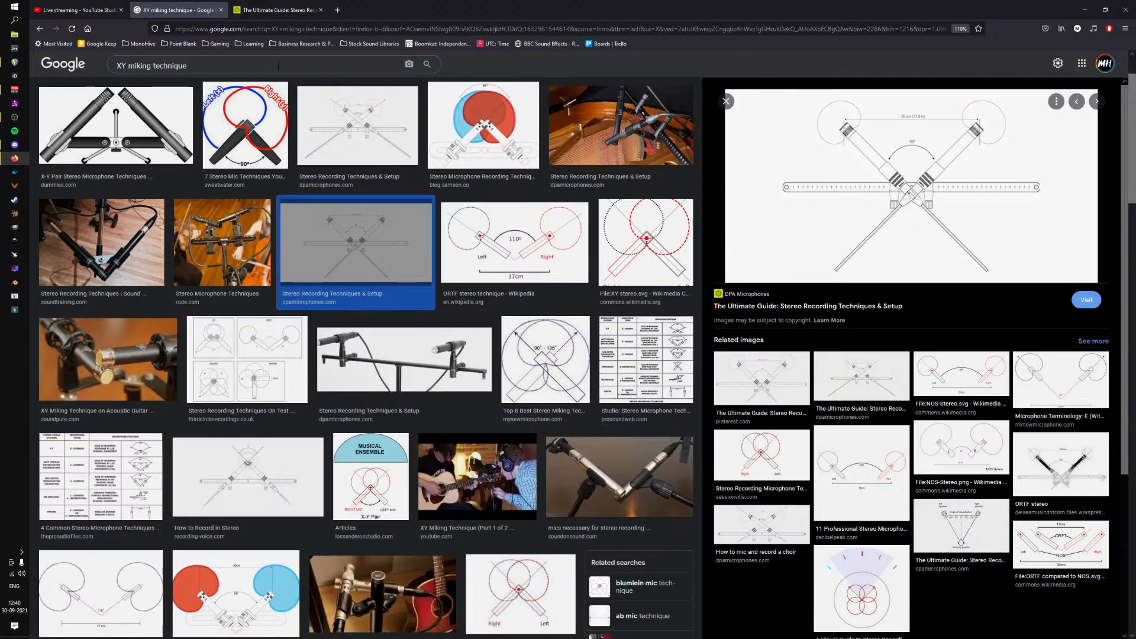
left_click(98, 3)
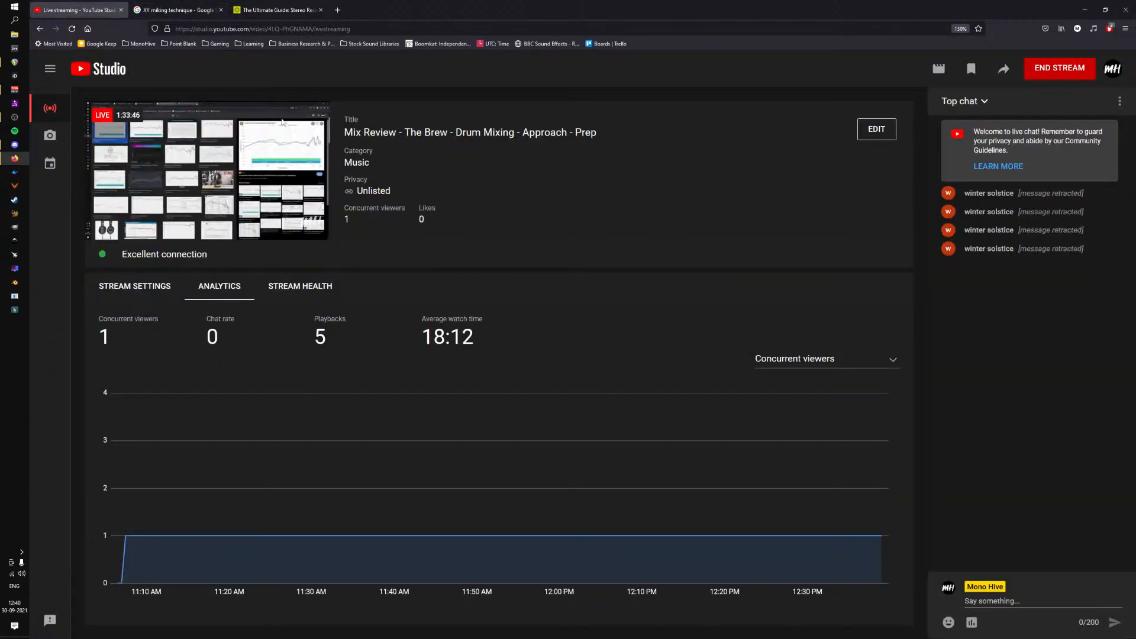
left_click(12, 65)
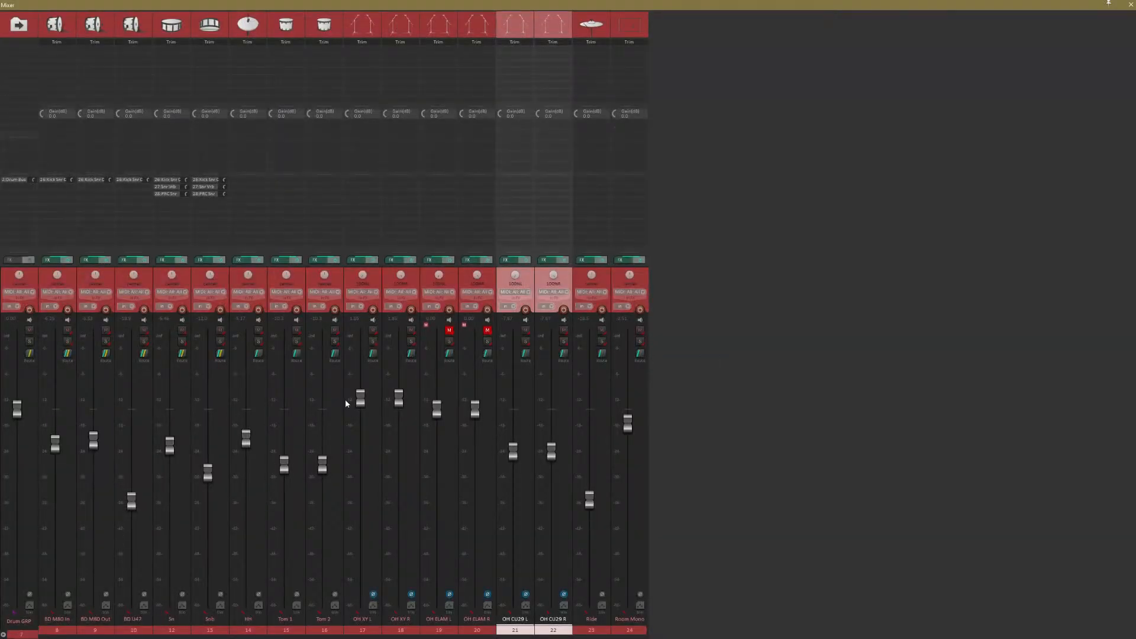
Reset the OH XY L and OH XY R faders to 0 dB, and raise the BD M80 In and BD M80 Out faders slightly.
double_click(362, 399)
double_click(399, 399)
left_click_drag(56, 444, 56, 442)
left_click_drag(59, 438, 102, 435)
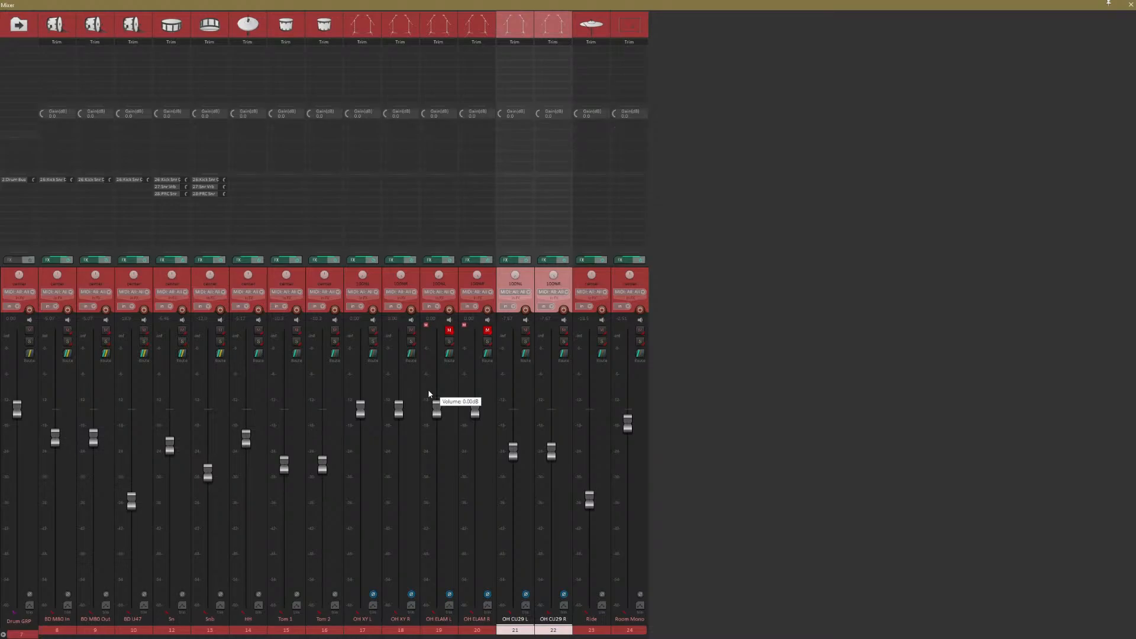
Go through the mixer channels from OH ELAM R to Room Mono and back to Tom 2, and close the mixer.
left_click(477, 285)
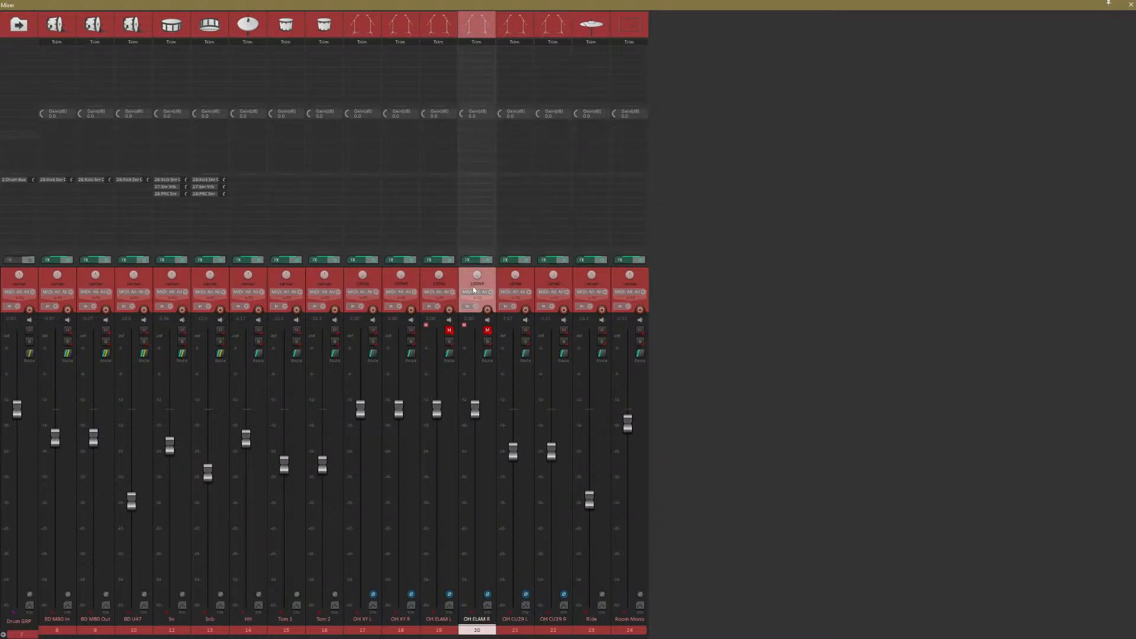
left_click(515, 286)
left_click(553, 285)
left_click(595, 285)
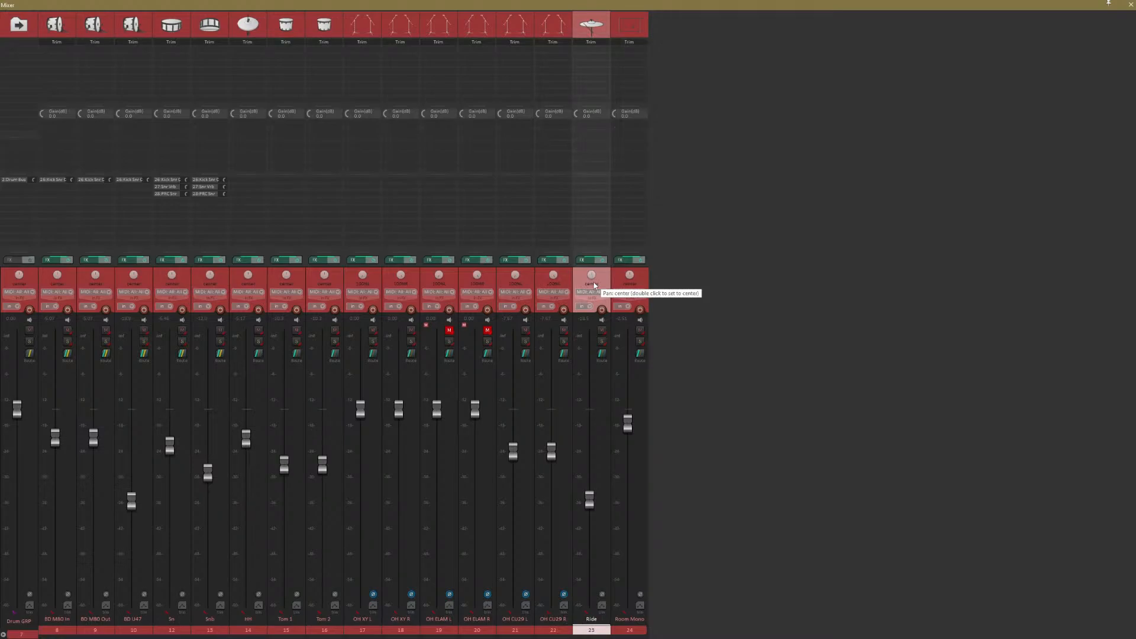
left_click(633, 286)
left_click(599, 285)
left_click(560, 284)
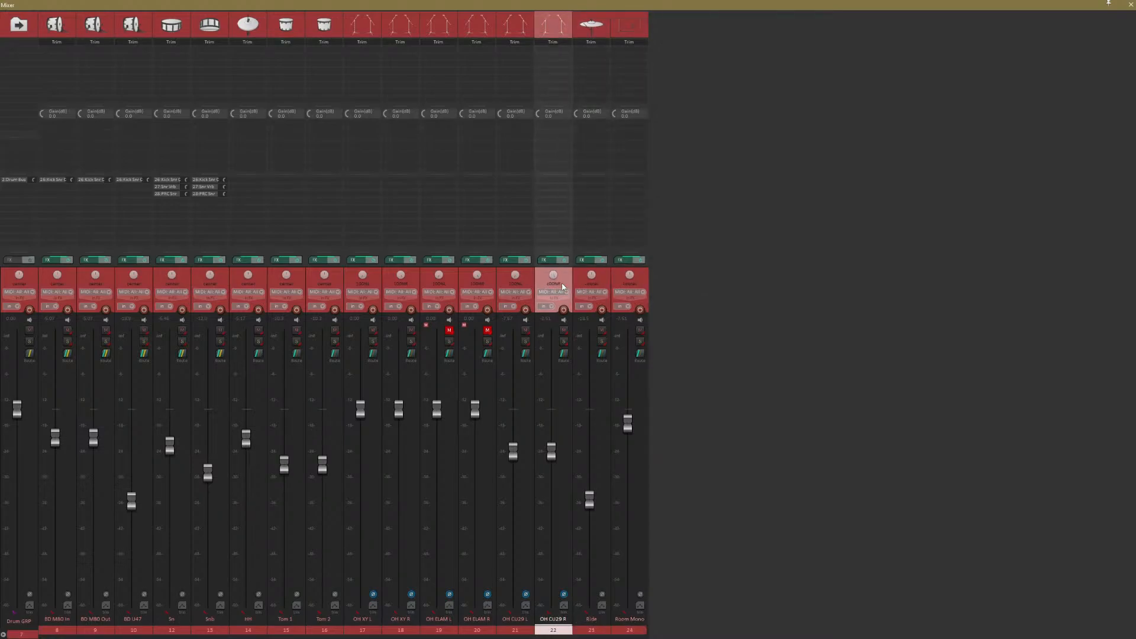
left_click(513, 290)
left_click(476, 286)
left_click(432, 284)
left_click(397, 286)
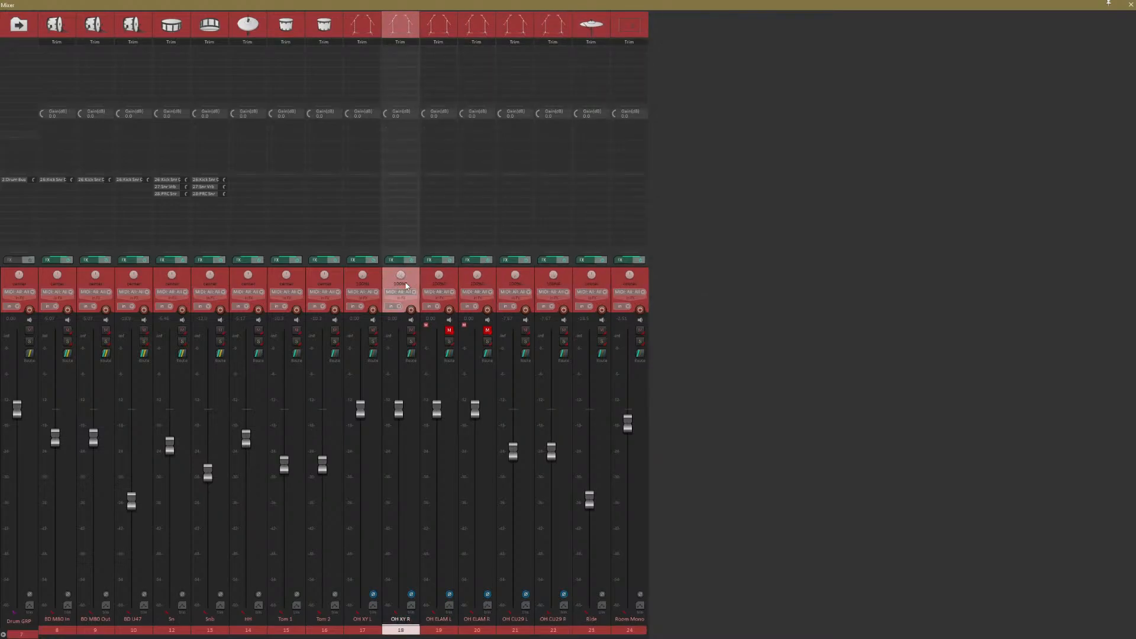
left_click(353, 290)
left_click(331, 289)
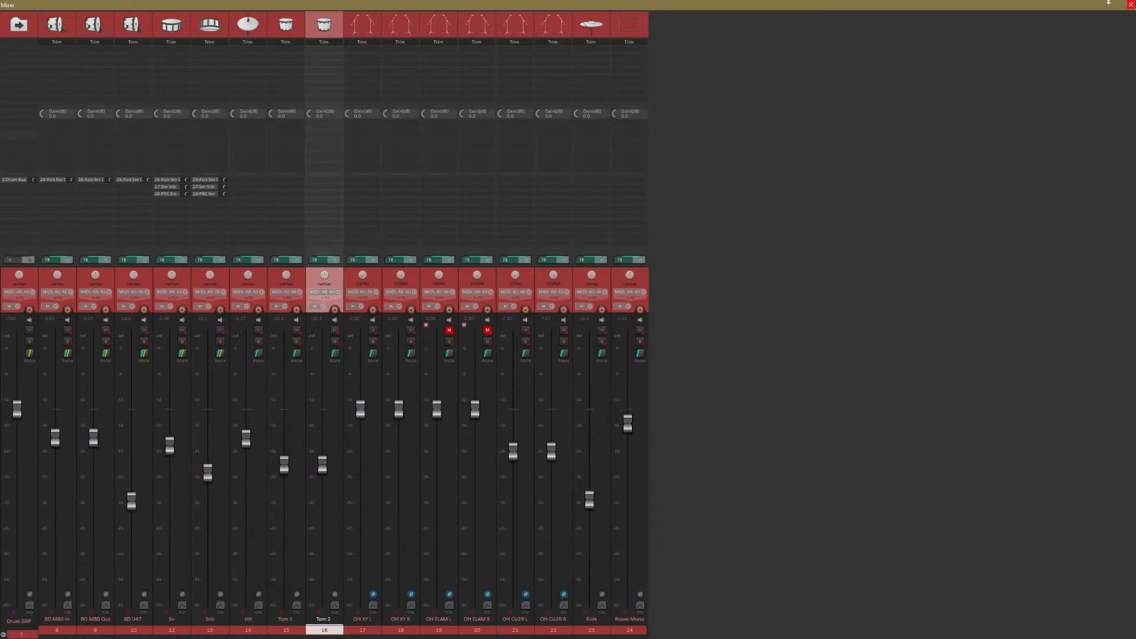
left_click(1131, 5)
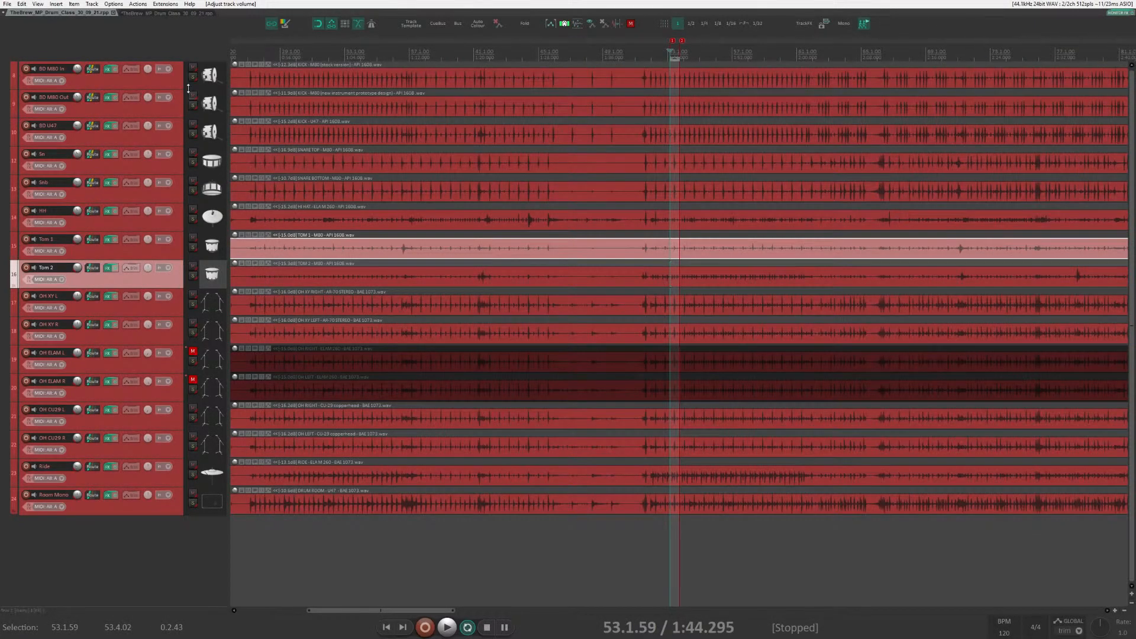
Close the duplicate TheBrew_MP_Drum_Class_30_09_21.rpp project tab without saving its changes.
left_click(179, 13)
left_click(211, 13)
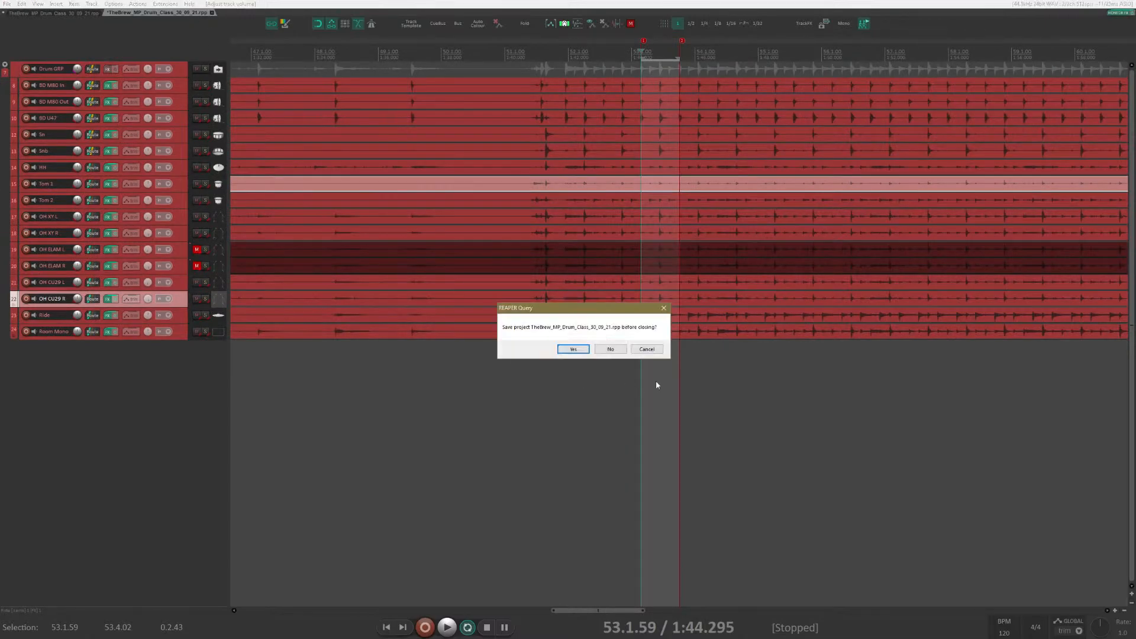
left_click(611, 350)
Remove the loop and time selection from the timeline of the remaining drum project.
scroll(657, 407, "down", 5)
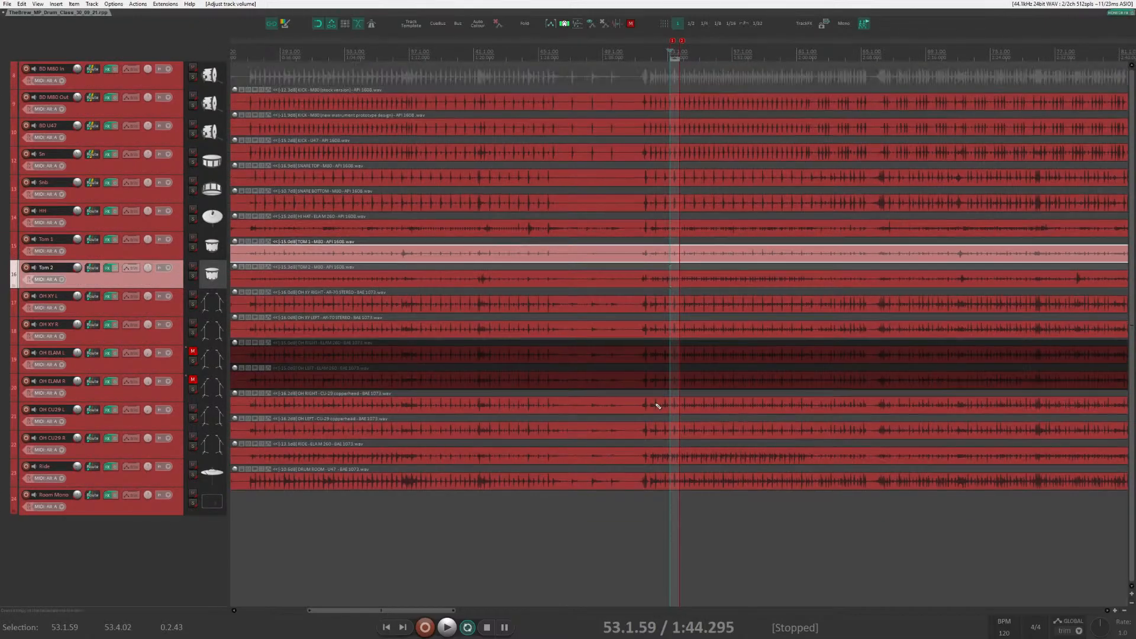
scroll(659, 409, "down", 8)
key("Escape")
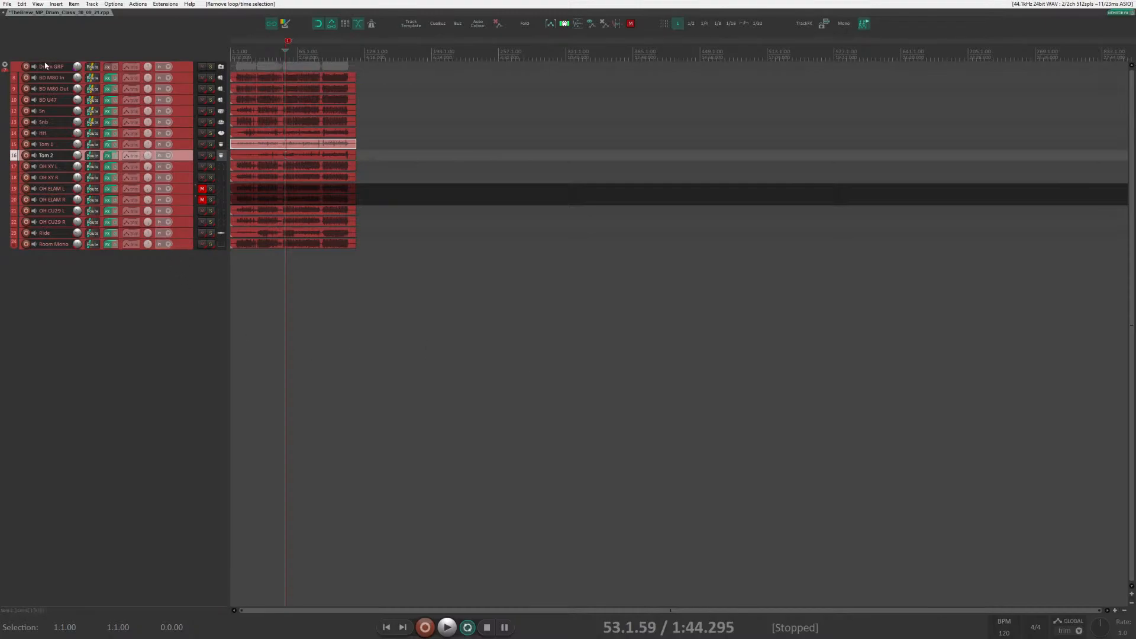
Switch to the YouTube Studio live dashboard, end the drum mixing stream and confirm ending it.
left_click(8, 3)
left_click(5, 242)
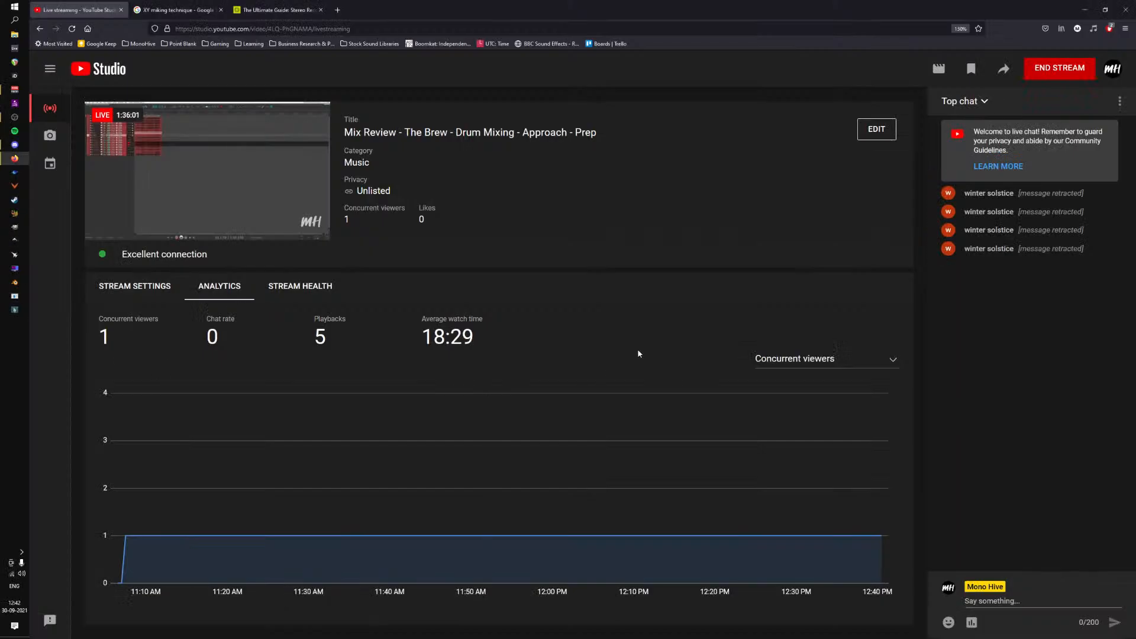
left_click(1059, 68)
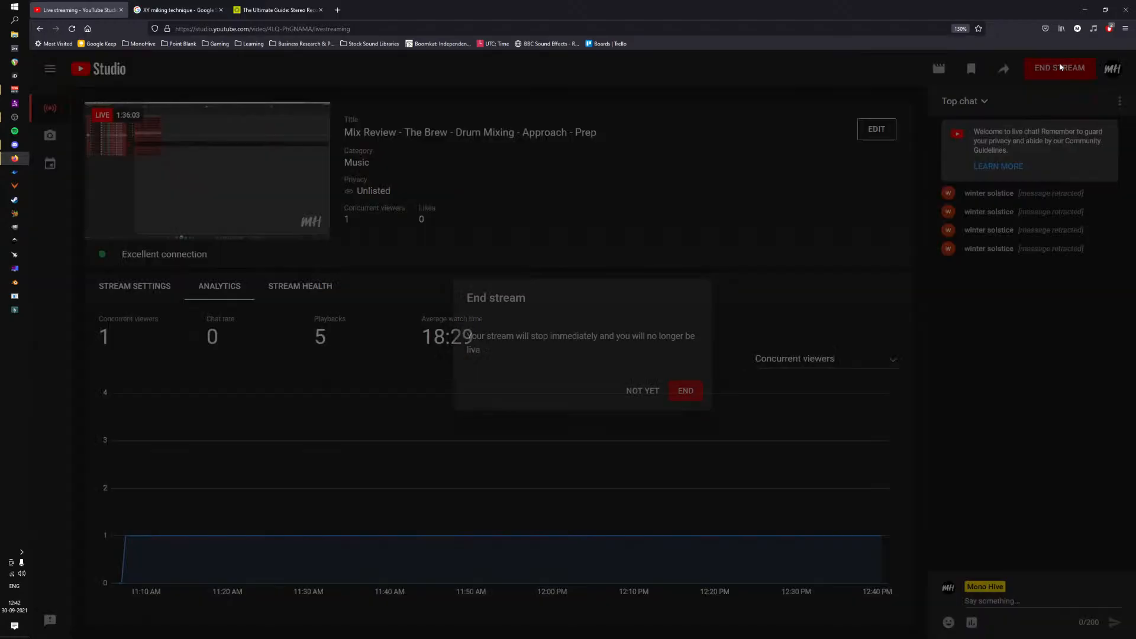
left_click(684, 391)
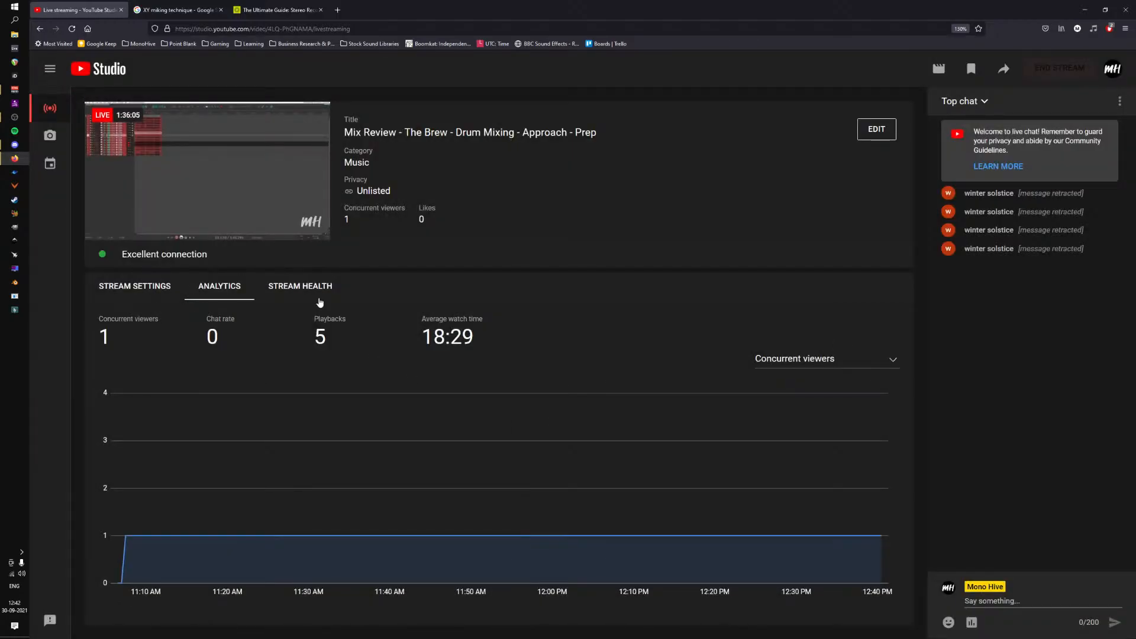